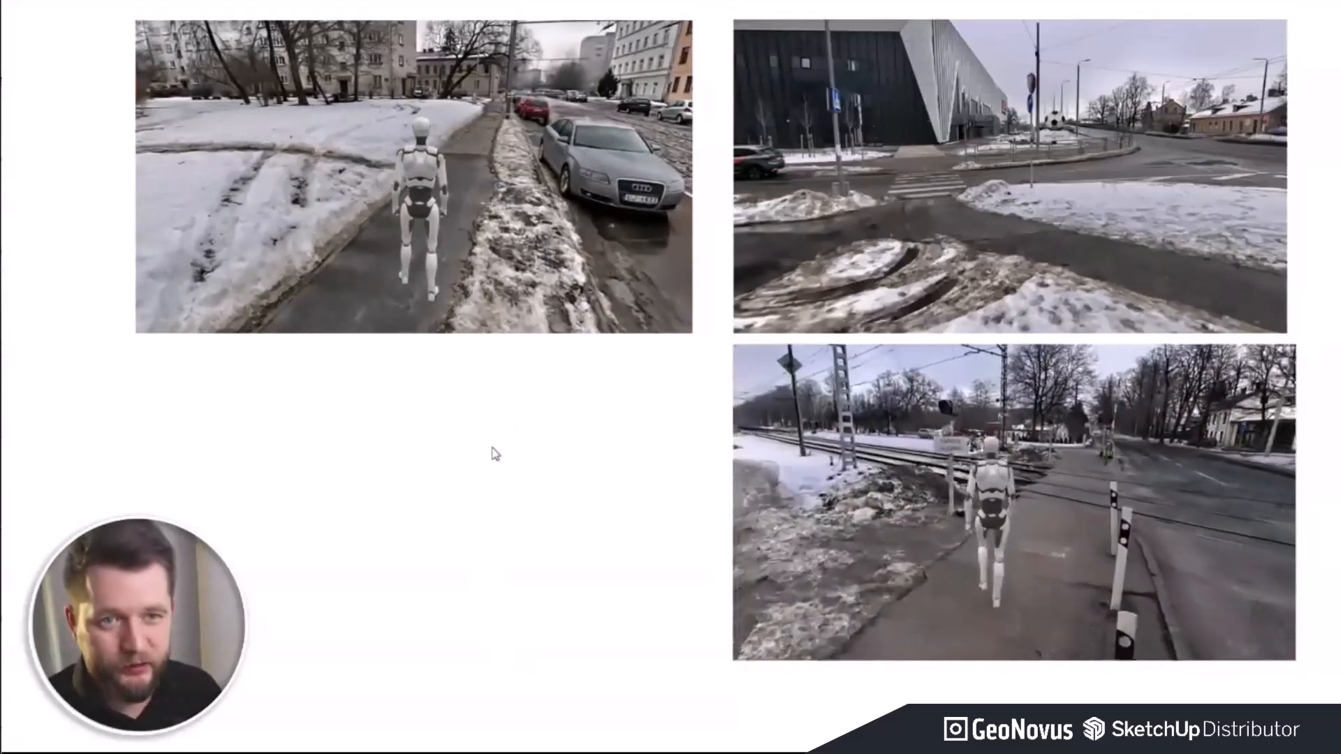
key(Right)
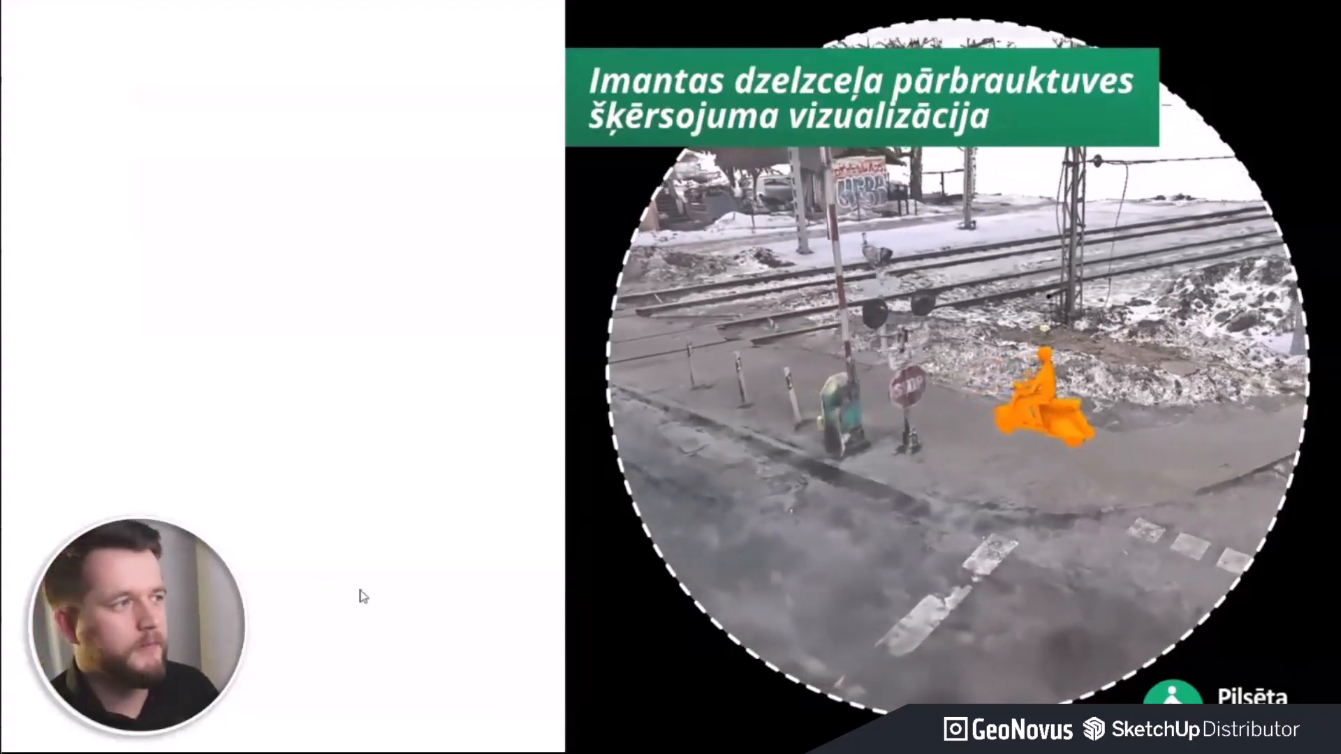
click(412, 556)
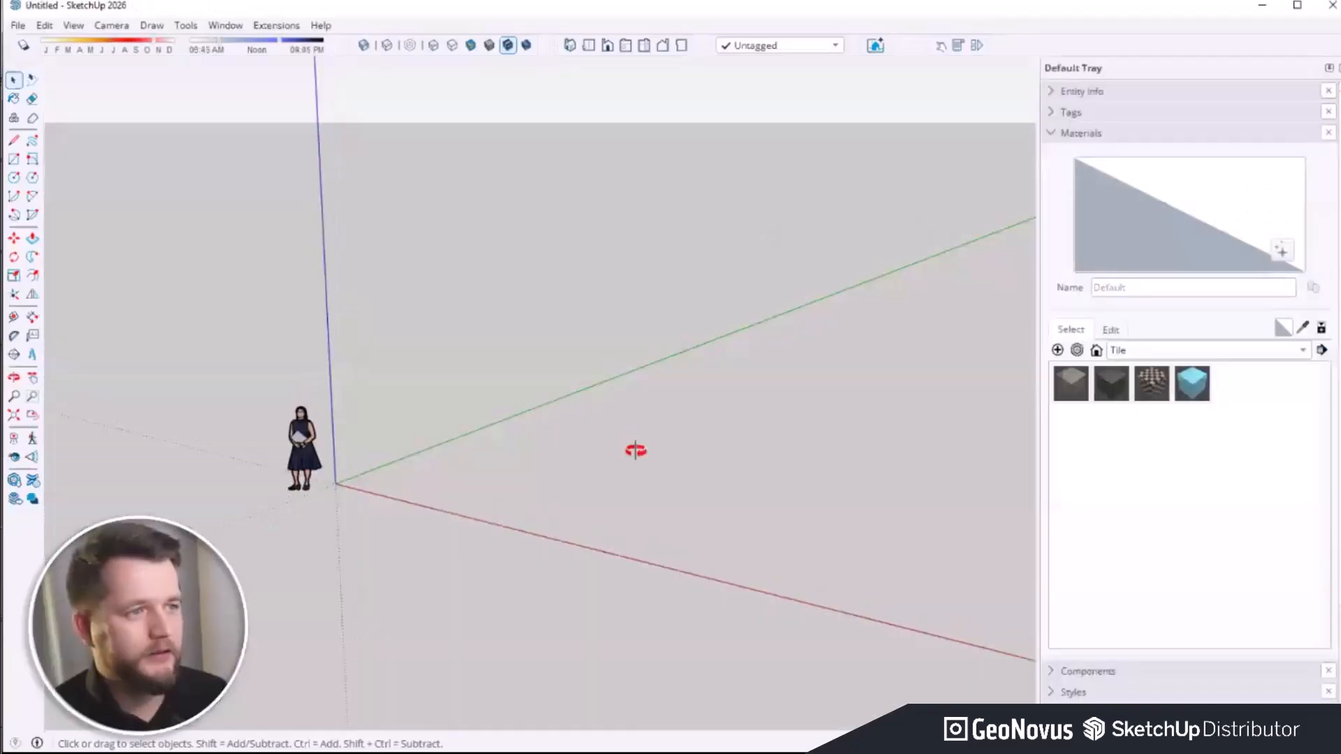
Step: Draw a large rectangle on the ground plane, starting at the origin and lying between the red and green axes
middle_drag(628, 450, 628, 545)
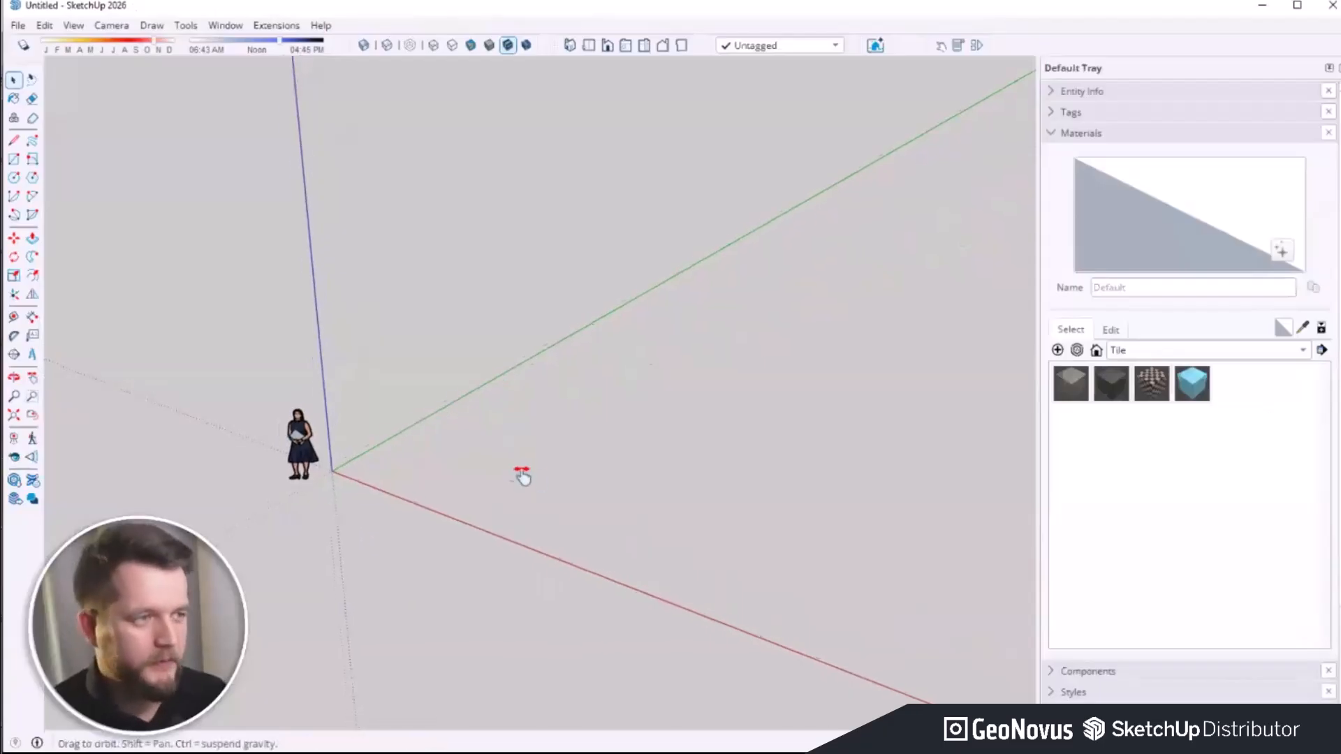
shift+middle_drag(521, 470, 434, 452)
key(r)
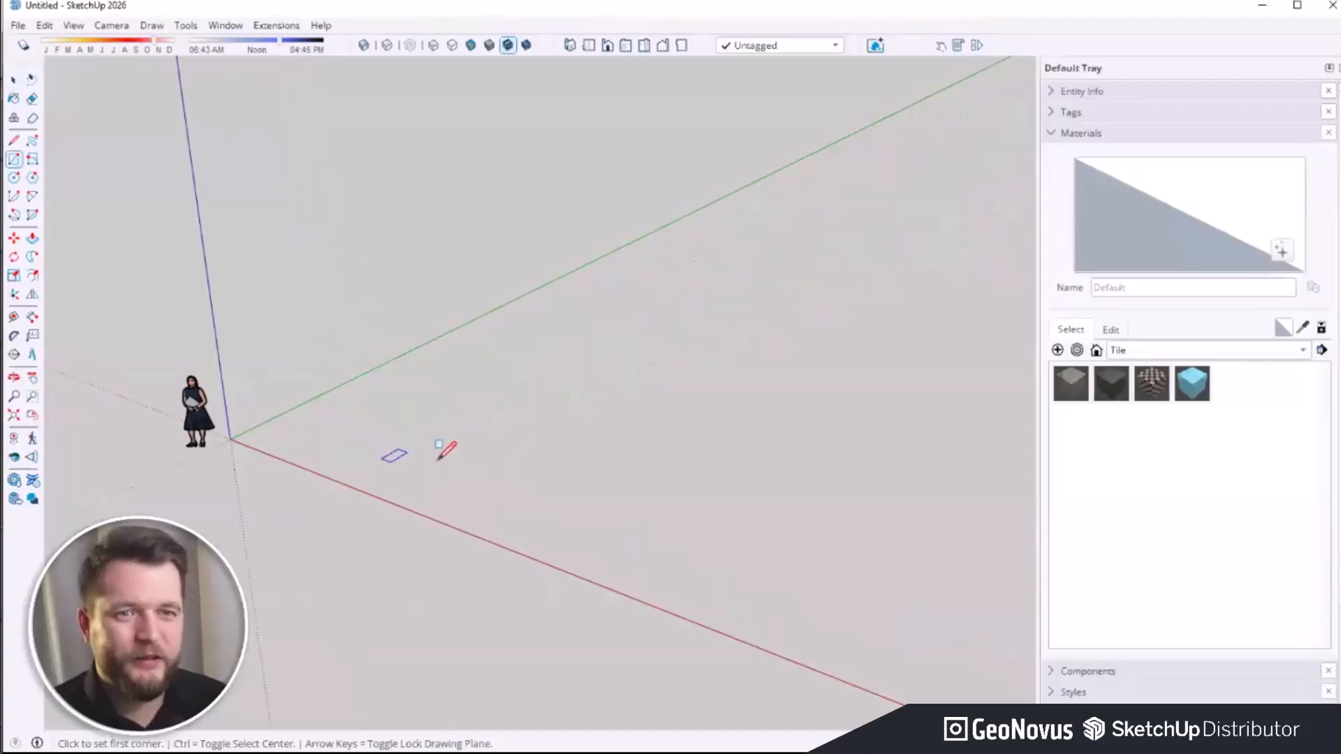
click(232, 439)
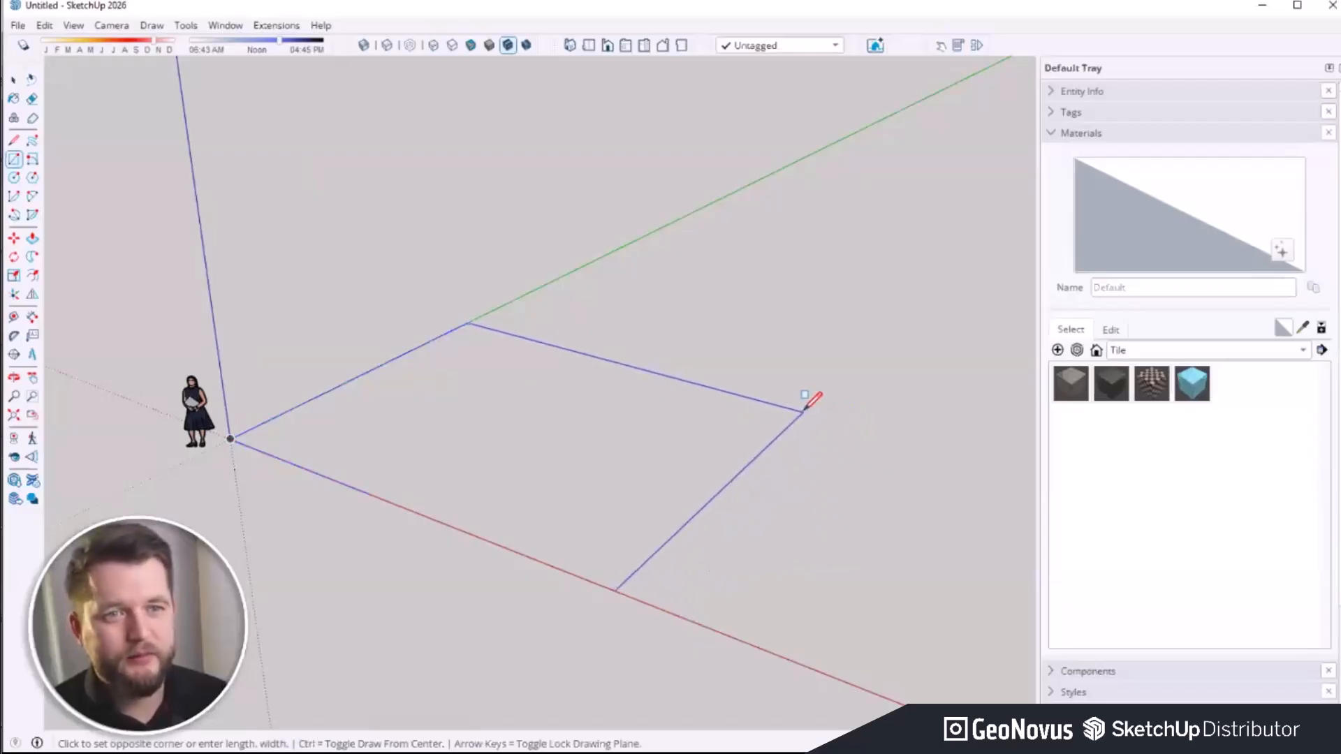
click(803, 412)
scroll(773, 515, up, 1)
Step: Offset the rectangle's outline slightly inward to form a narrow band for the walls
key(f)
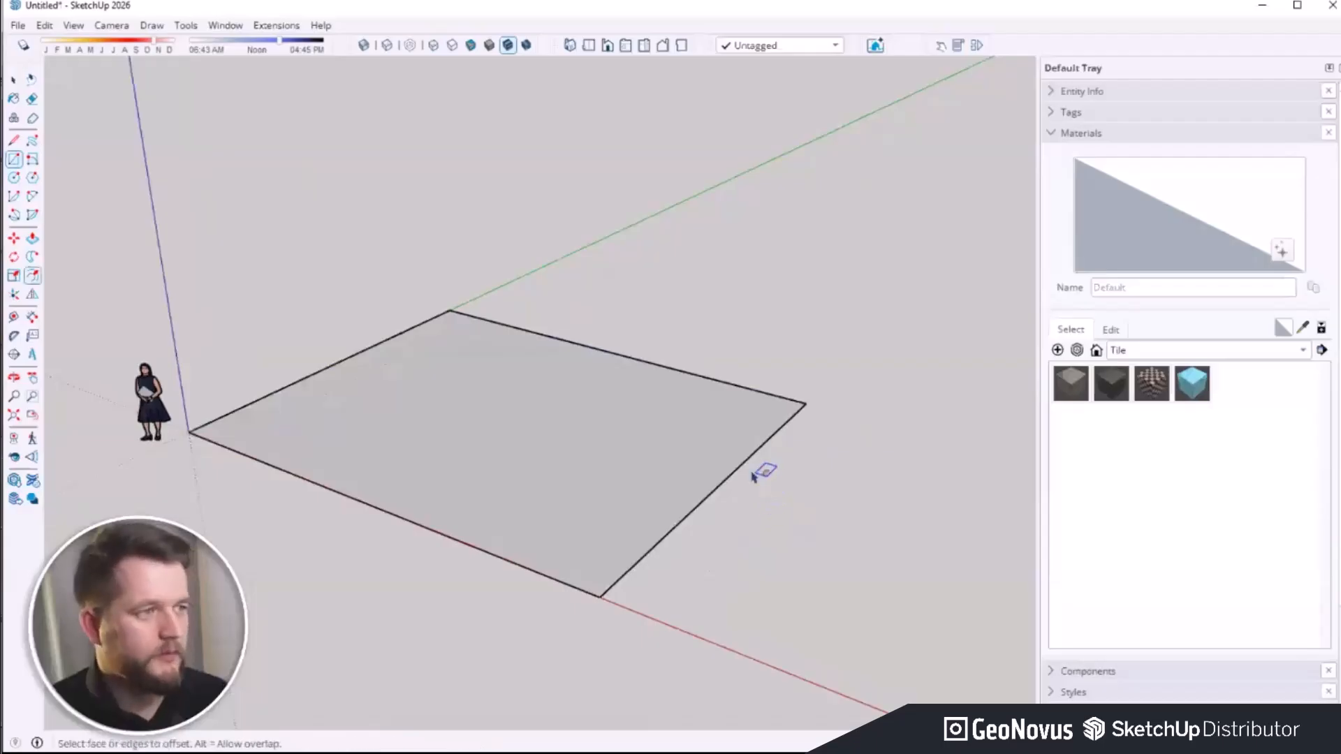
click(728, 449)
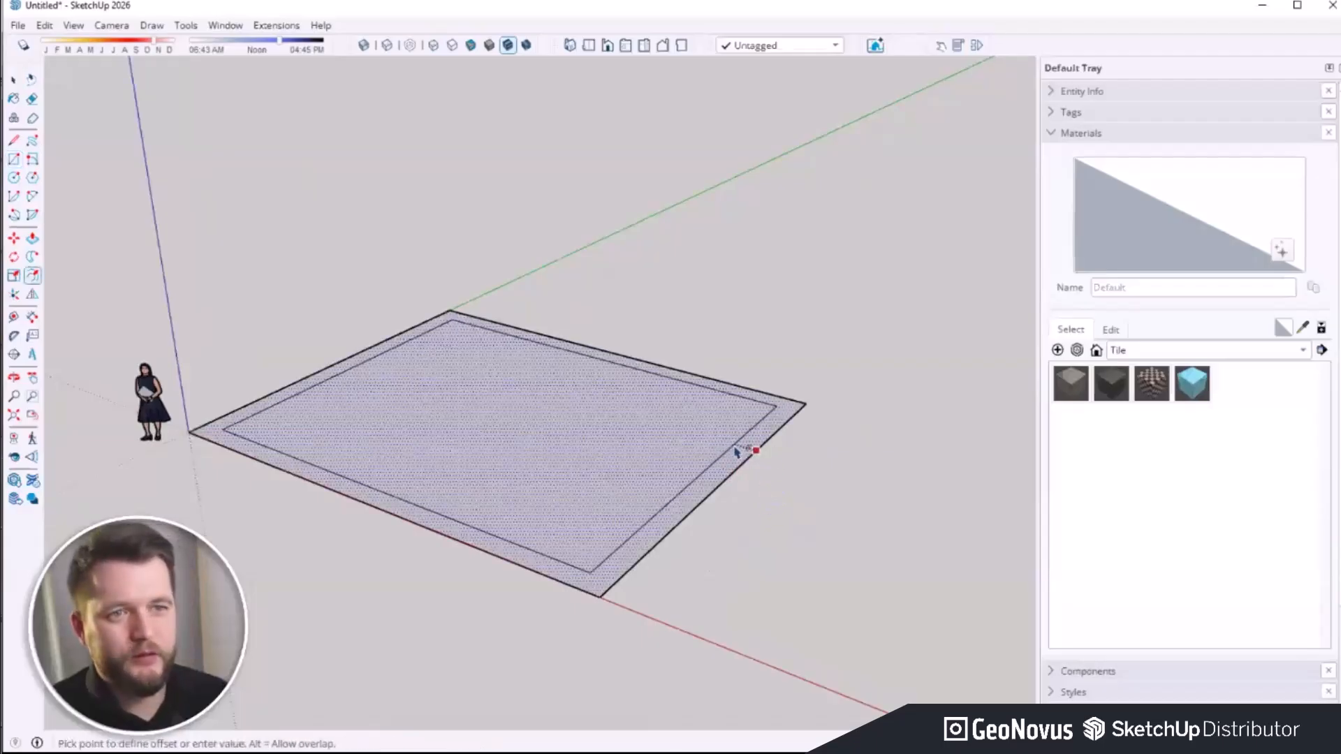
click(738, 453)
Step: Draw small rectangles across the wall band to mark a window segment on the front side and a door segment on the adjacent side
key(r)
click(297, 461)
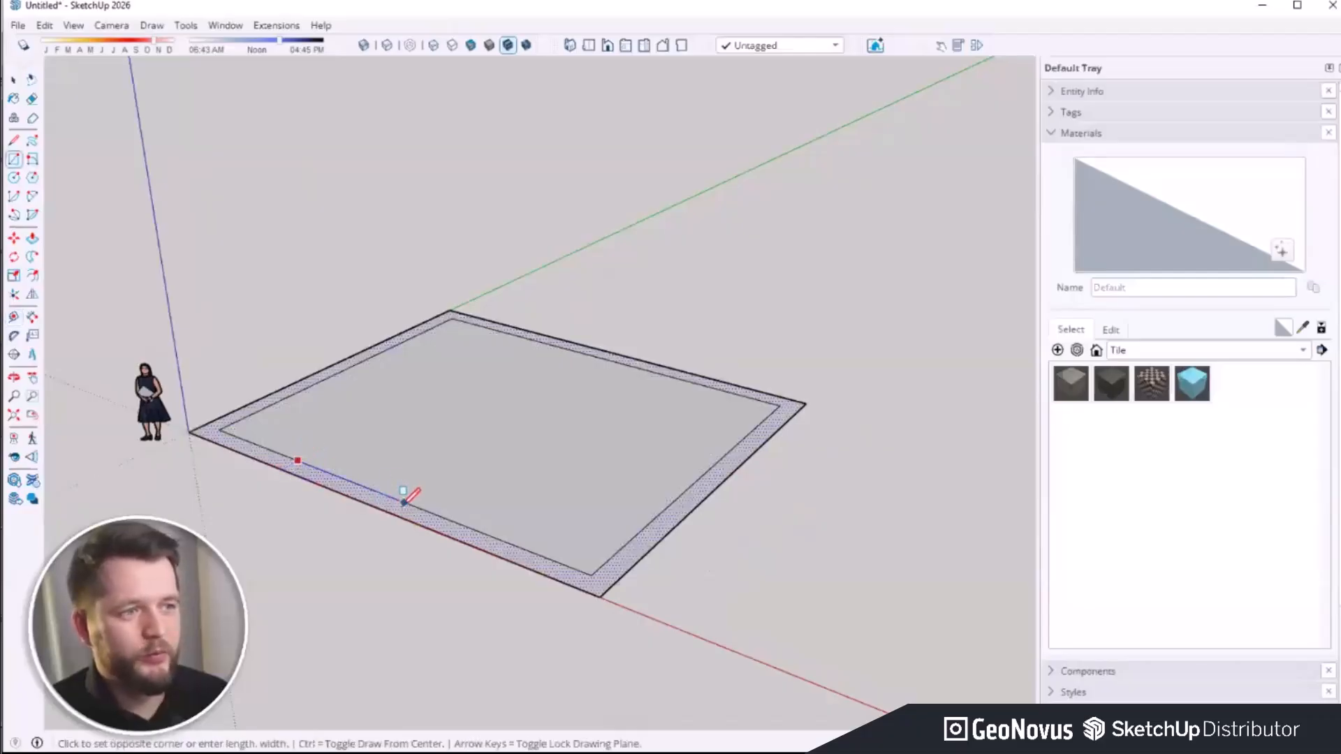
click(395, 512)
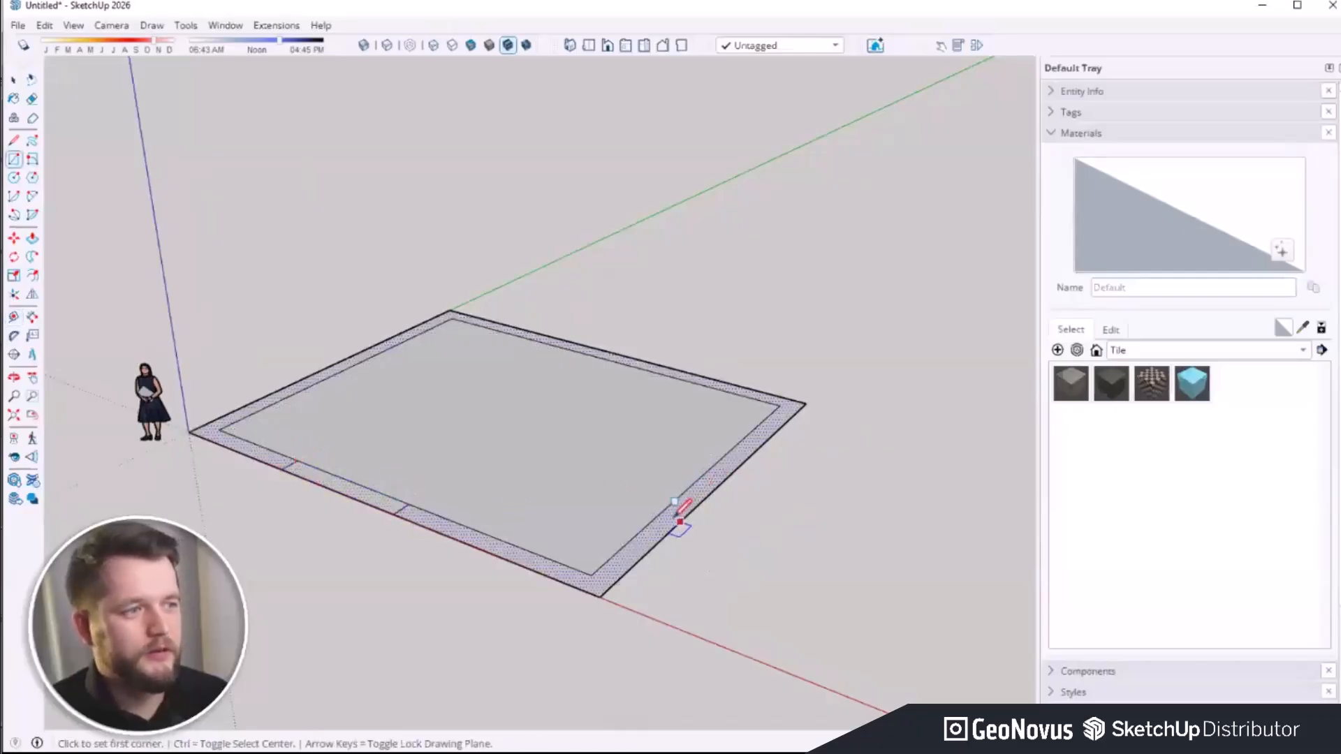
click(662, 510)
click(736, 466)
Step: Delete the large inner floor face enclosed by the wall band
key(space)
click(609, 484)
key(Delete)
Step: Push/Pull the wall band sections up to the same wall height, leaving gaps at the window and door segments
middle_drag(790, 584, 714, 573)
key(p)
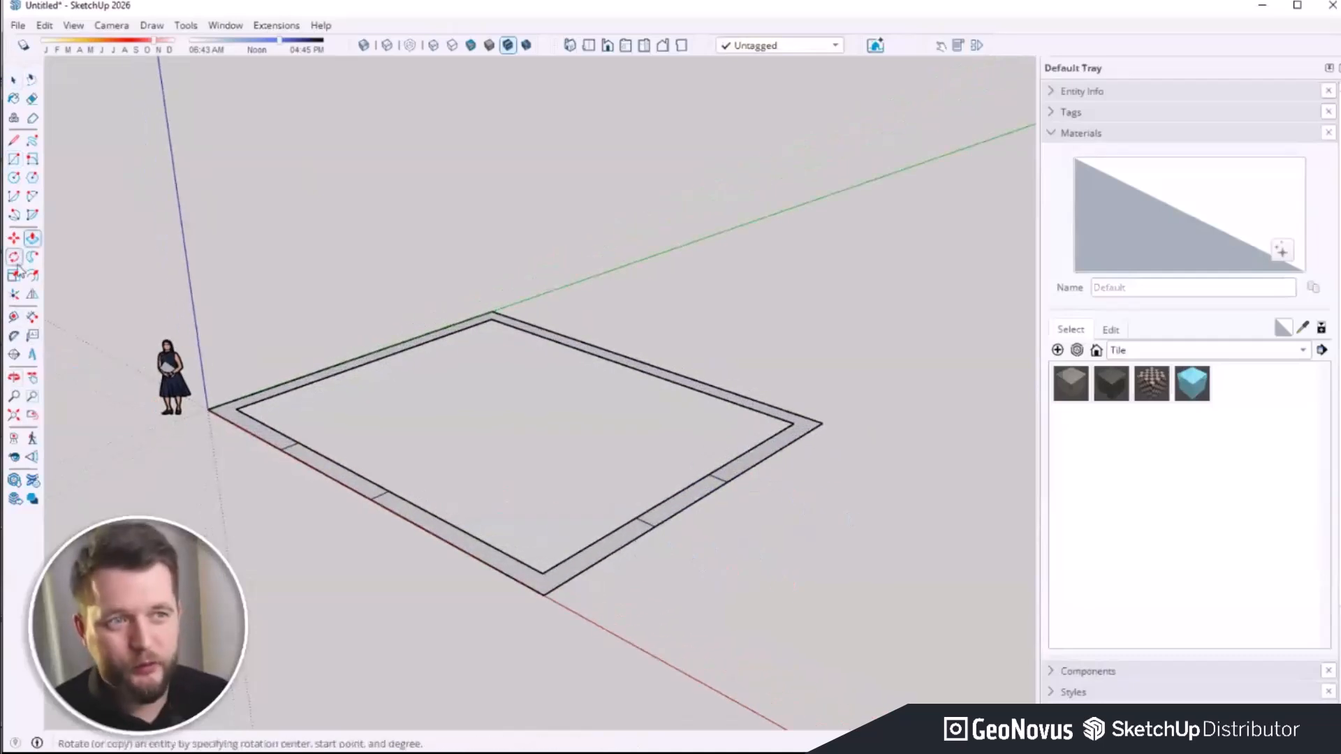
click(555, 345)
click(562, 224)
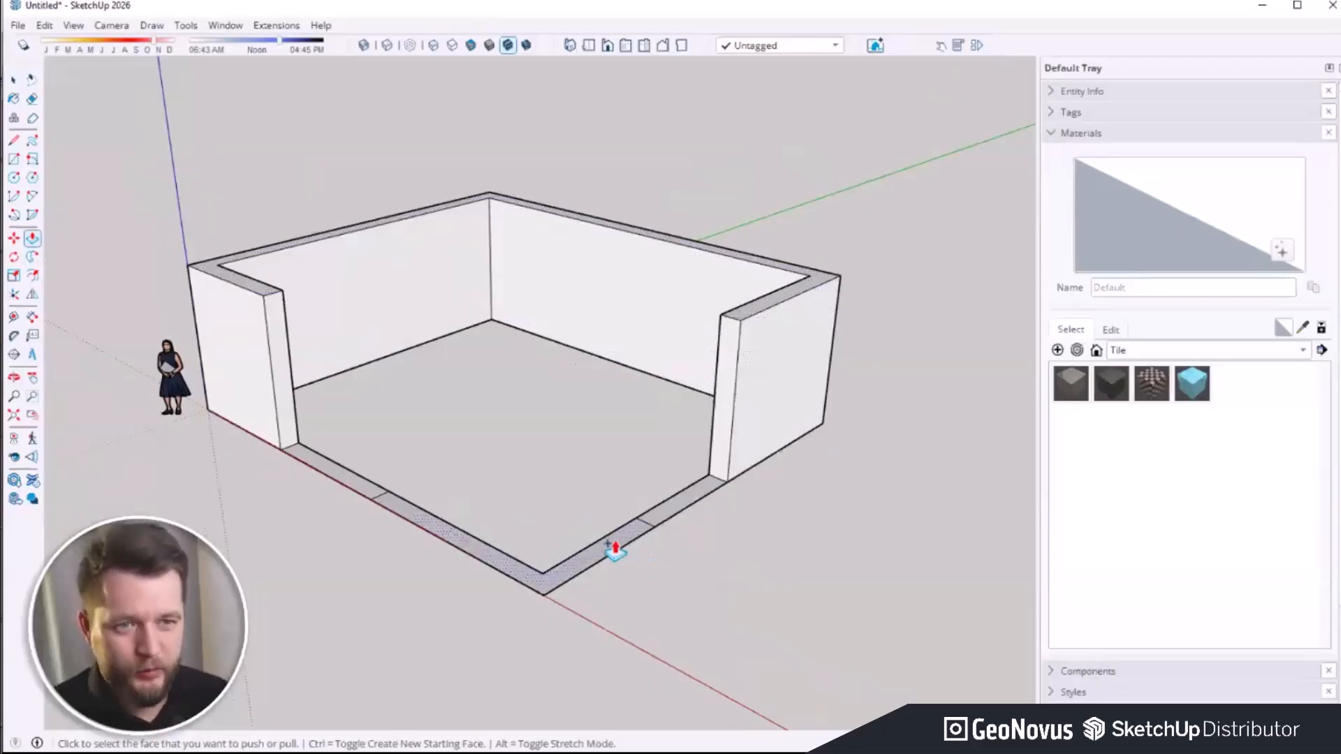
double_click(615, 550)
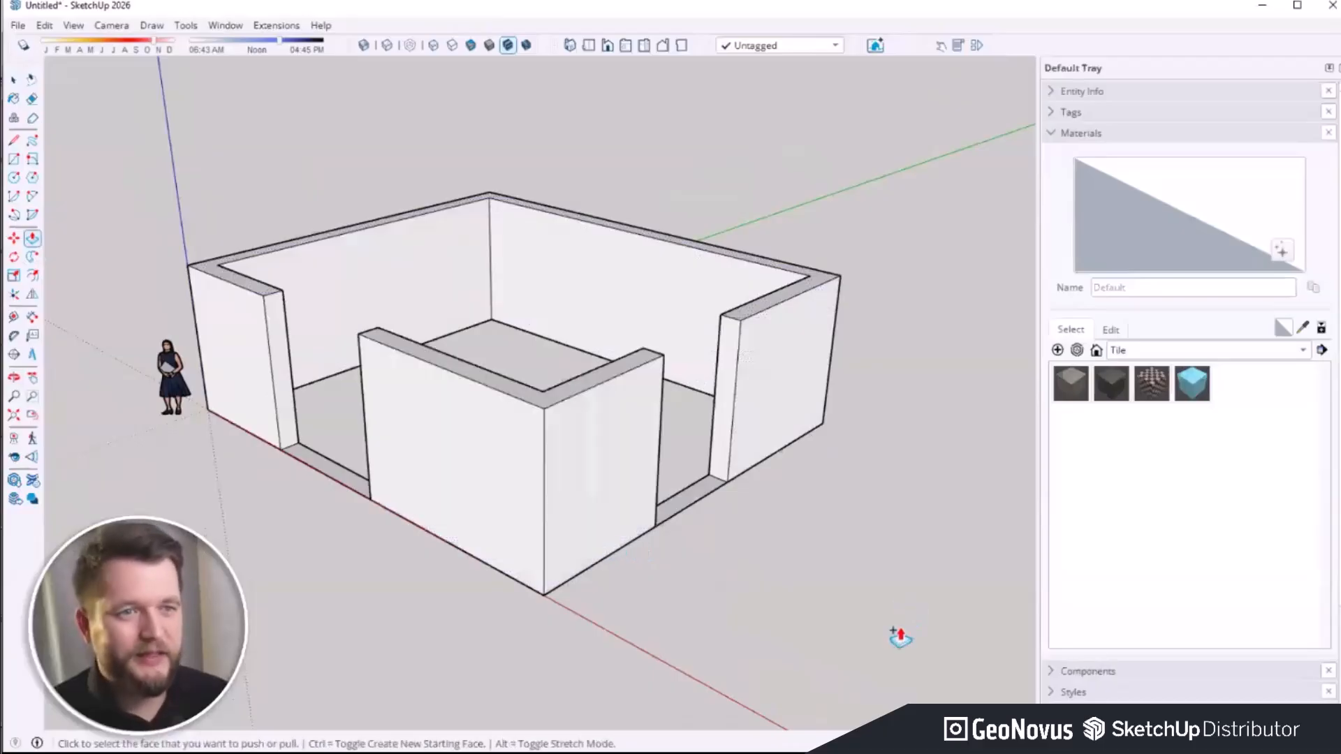
Step: Raise the window and door segments to full wall height in stages, splitting off a sill and header at the window and a header at the door
click(313, 473)
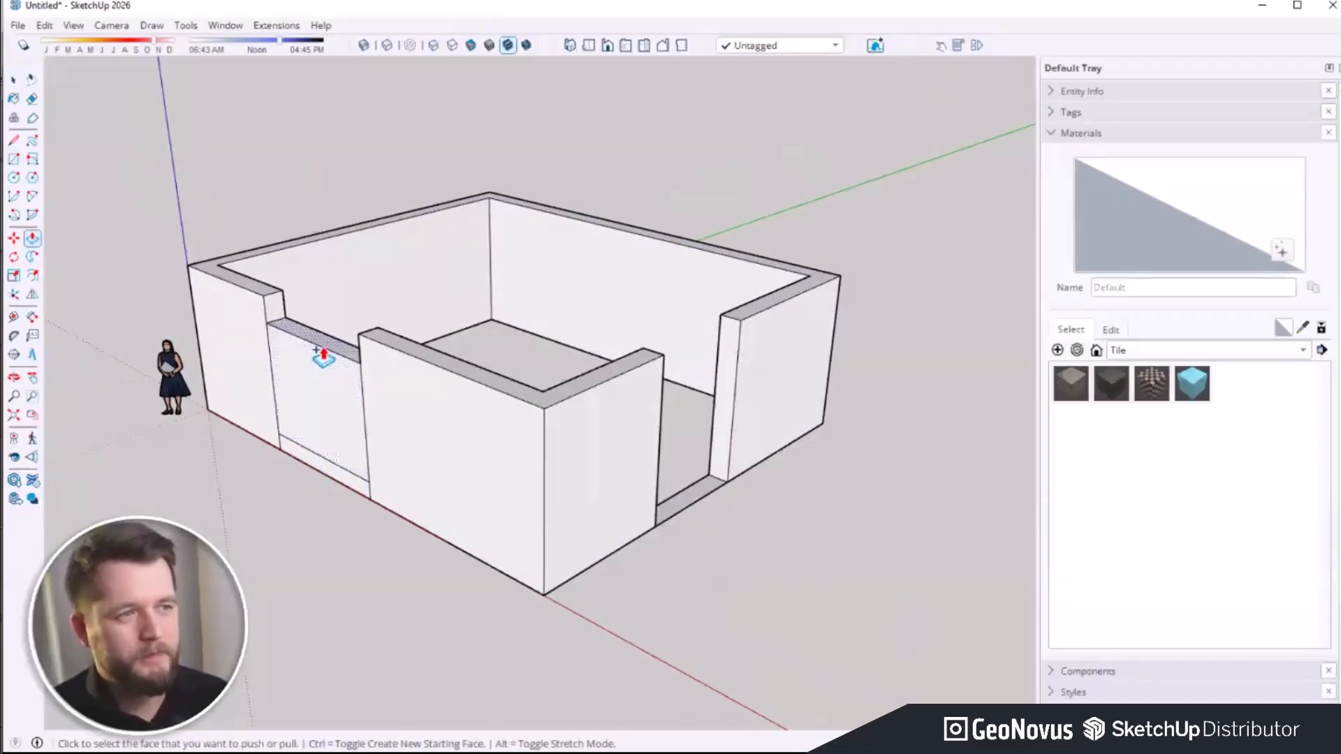
click(328, 349)
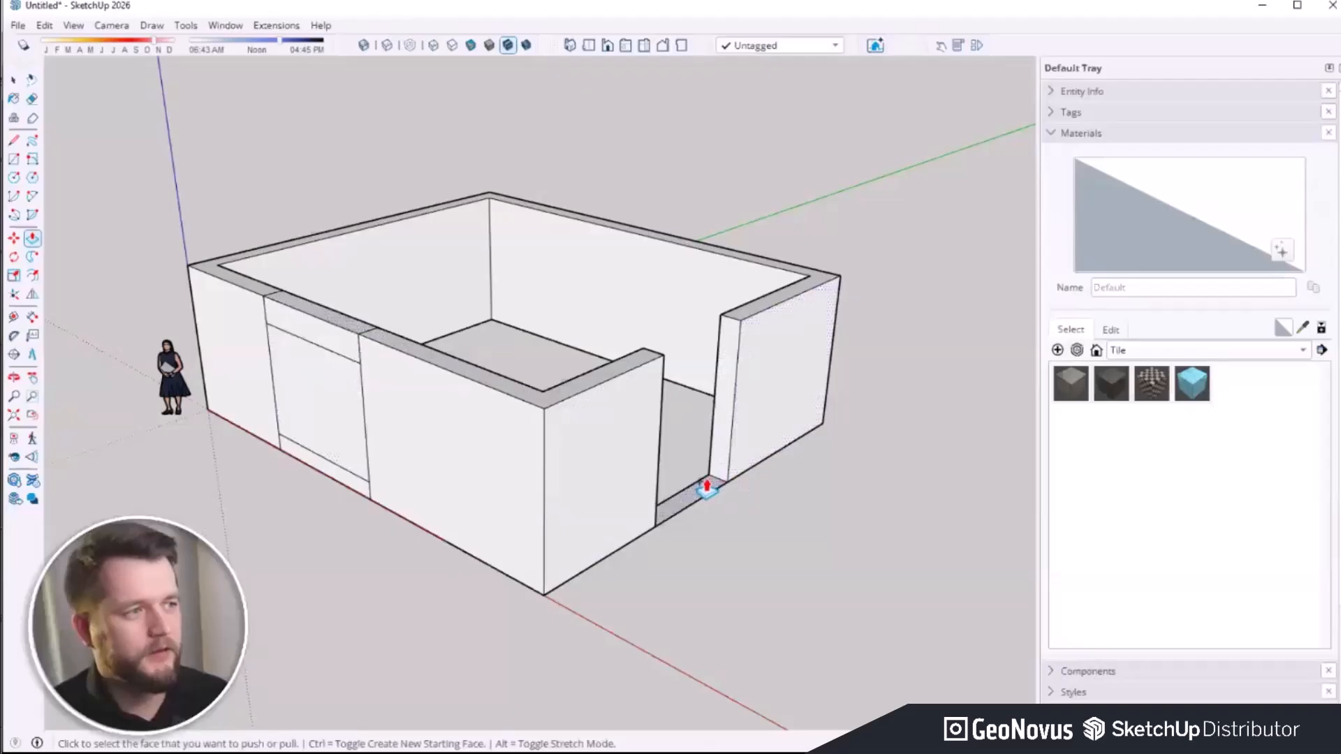
click(709, 485)
click(702, 335)
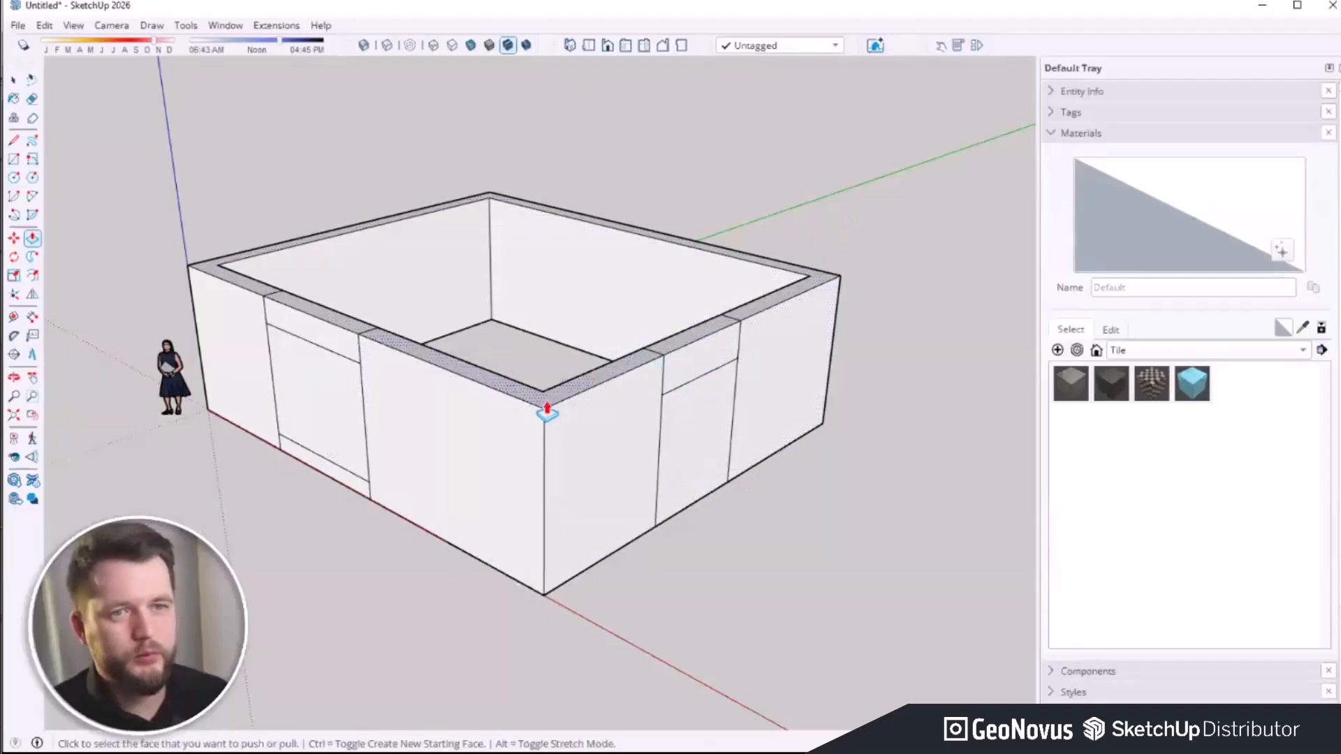
Step: Push the middle faces of the door and window segments through the wall thickness to cut both openings
middle_drag(764, 491, 661, 489)
click(661, 488)
click(482, 442)
middle_drag(482, 442, 336, 443)
click(336, 443)
click(356, 438)
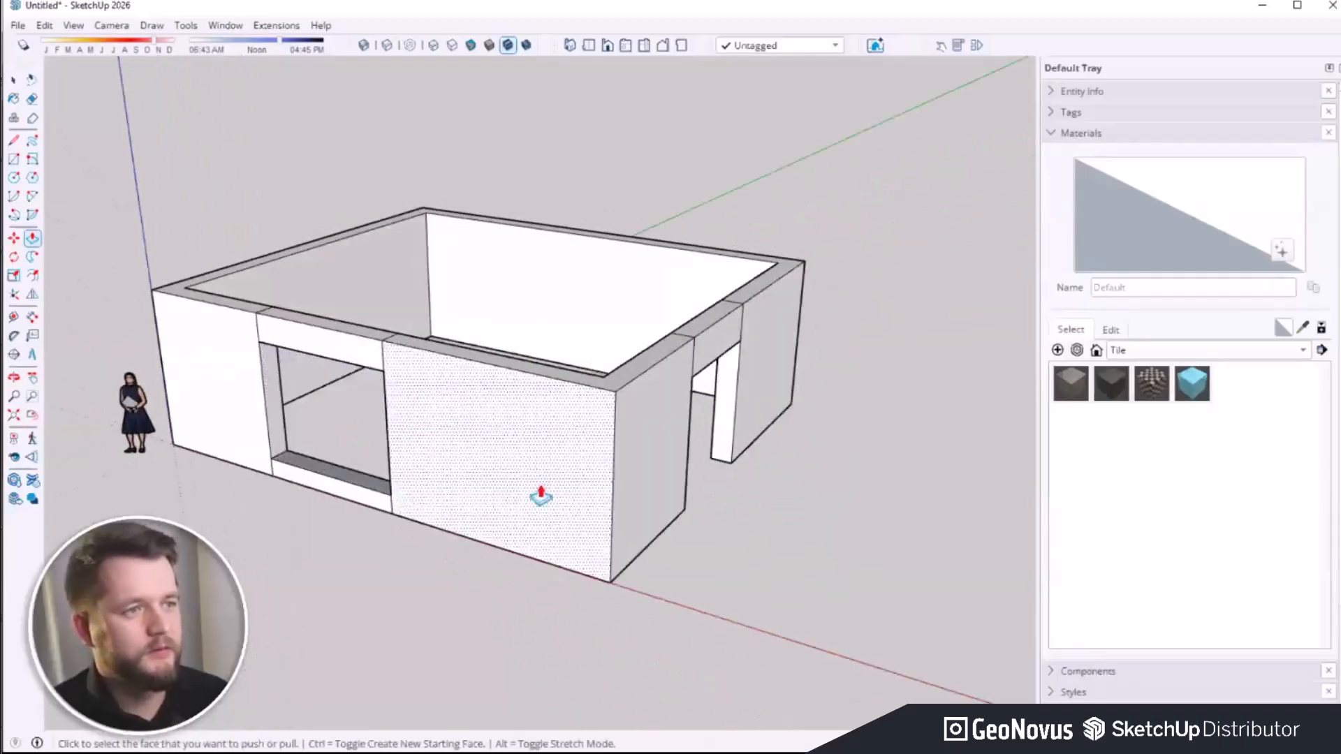
Step: Erase the leftover dividing edges above and below the window opening on the outer face of the front wall
key(e)
scroll(254, 413, up, 5)
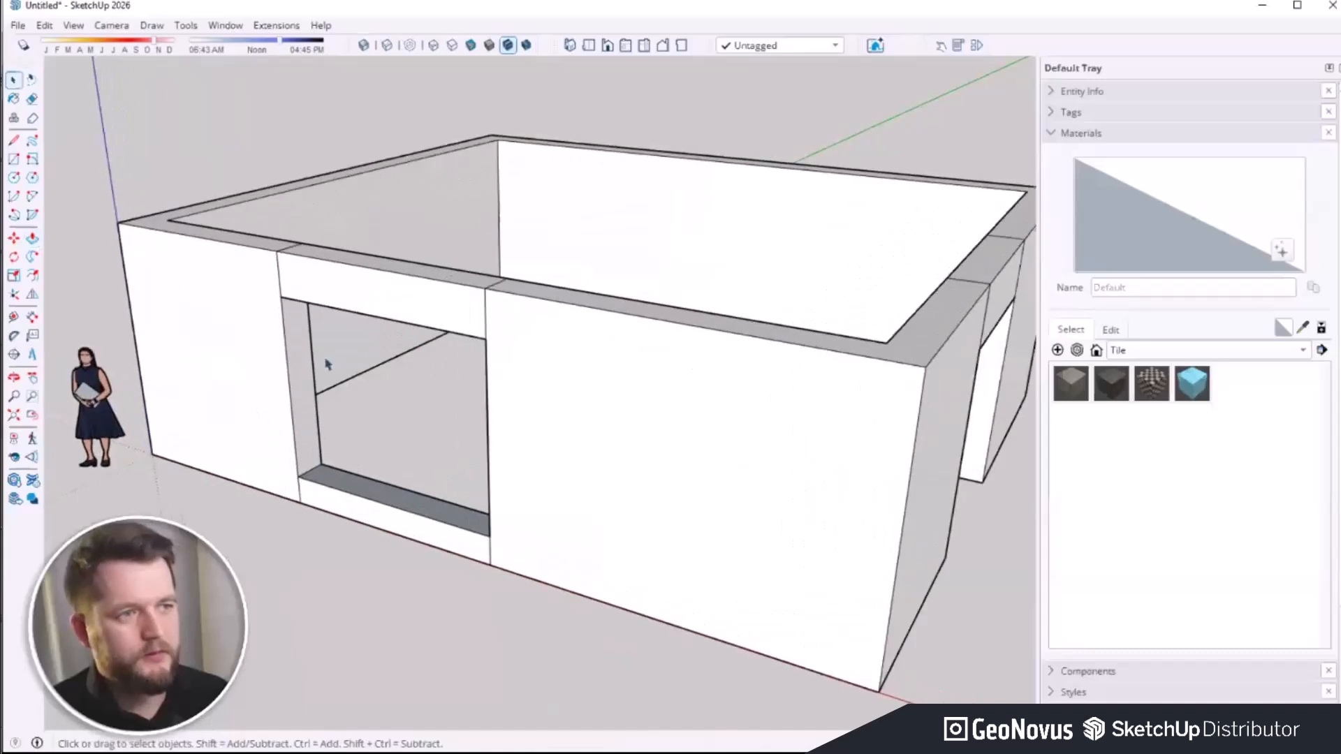
click(542, 315)
scroll(280, 549, up, 3)
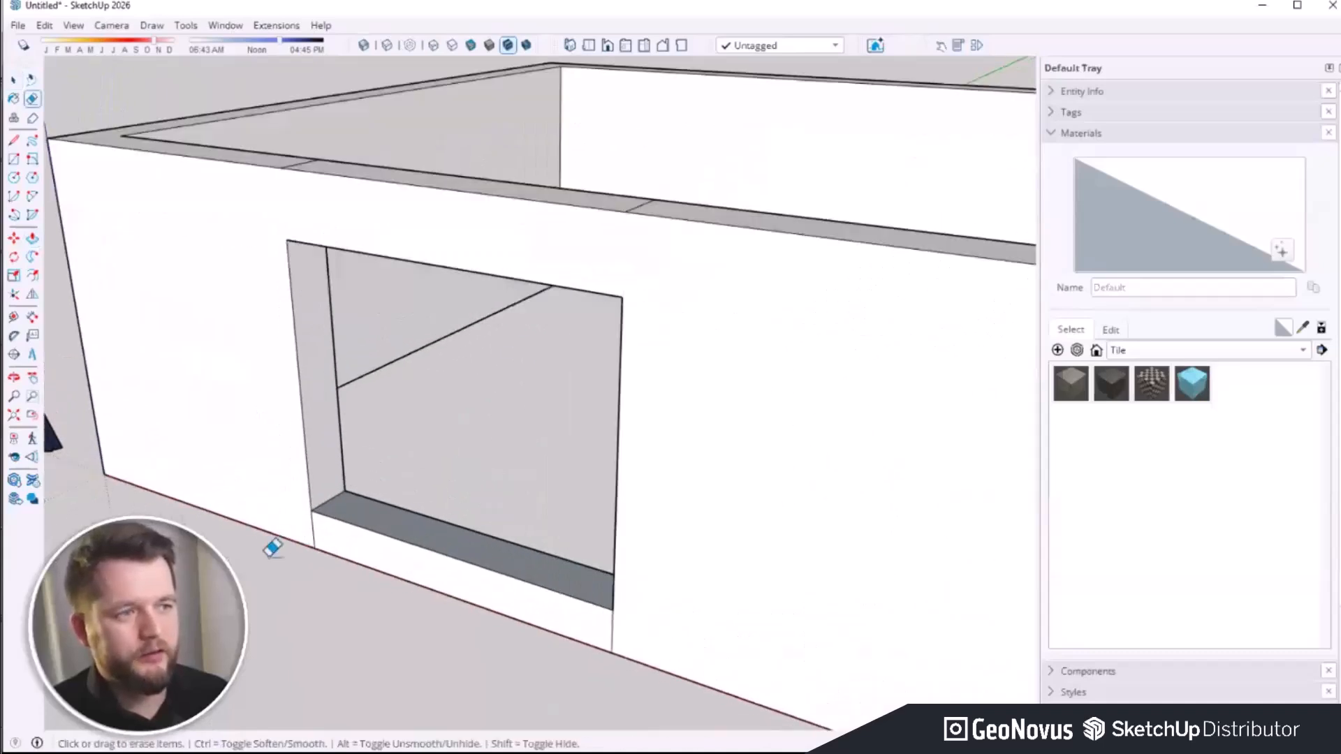
click(658, 632)
scroll(652, 419, down, 3)
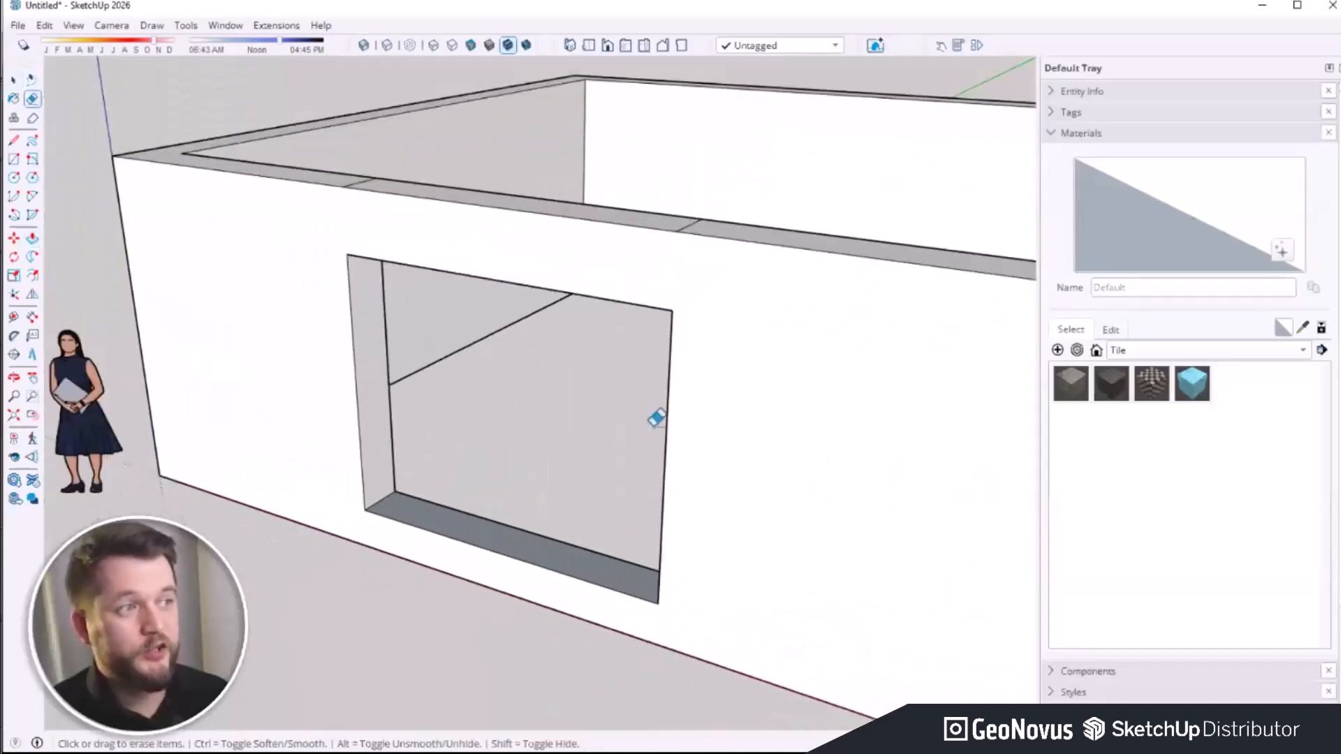
Step: Erase the leftover dividing edges across the wall tops and around the door opening
middle_drag(702, 225, 682, 278)
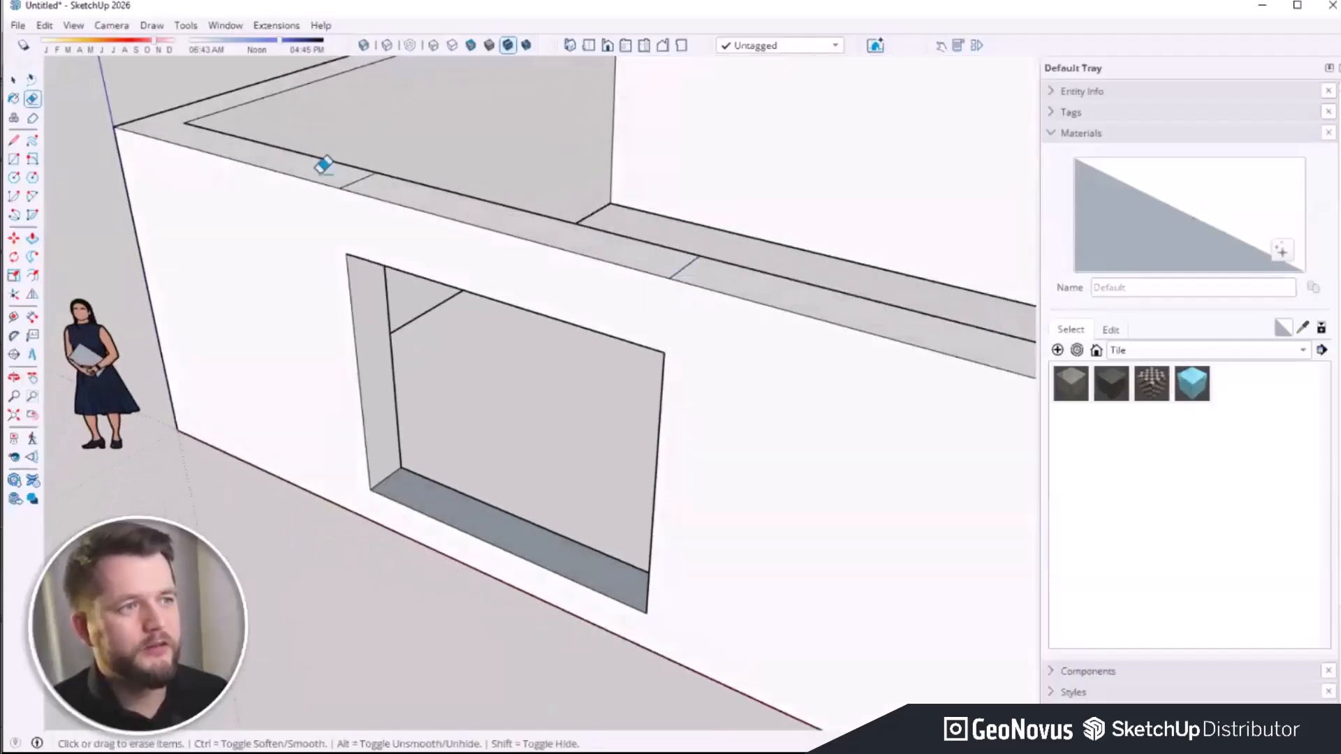
scroll(464, 419, down, 5)
mouse_move(464, 419)
middle_down()
mouse_move(651, 458)
mouse_move(503, 454)
middle_up()
scroll(845, 445, up, 3)
drag(679, 458, 923, 395)
drag(655, 392, 936, 344)
Step: Erase the leftover dividing edges above and below the window on the inner face of the front wall
mouse_move(936, 344)
middle_down()
mouse_move(170, 456)
mouse_move(638, 350)
mouse_move(479, 324)
middle_up()
scroll(479, 323, up, 2)
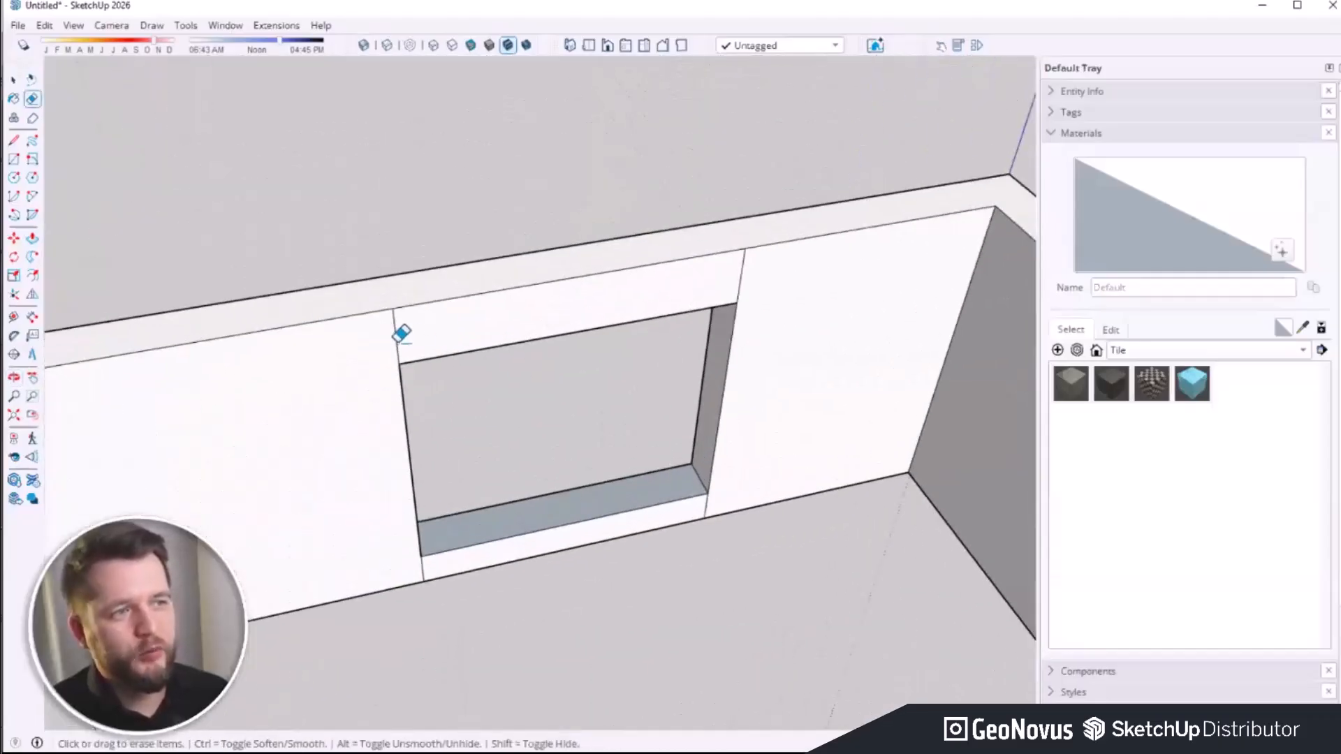
click(740, 278)
scroll(706, 494, up, 3)
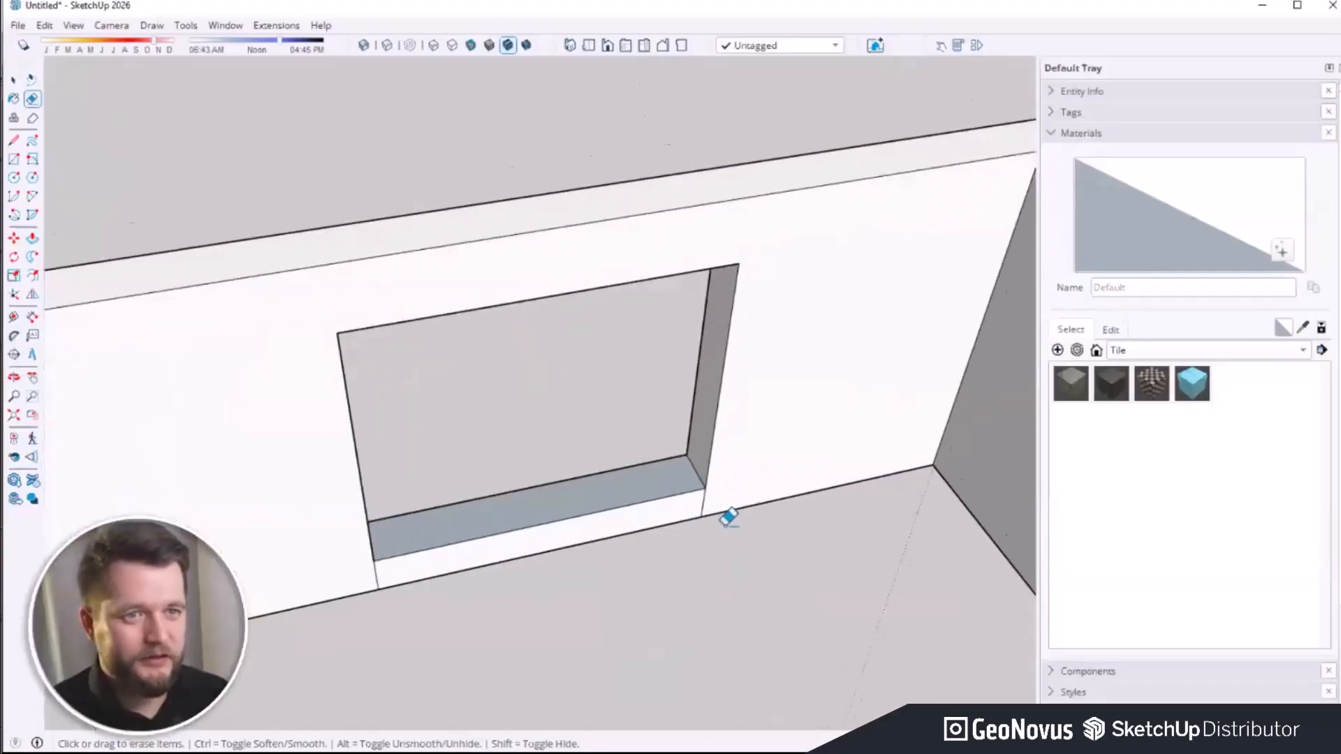
click(704, 494)
click(334, 571)
Step: Reverse the window sill face so that its front side points outward
scroll(597, 532, down, 5)
middle_drag(602, 513, 863, 508)
middle_drag(614, 489, 897, 462)
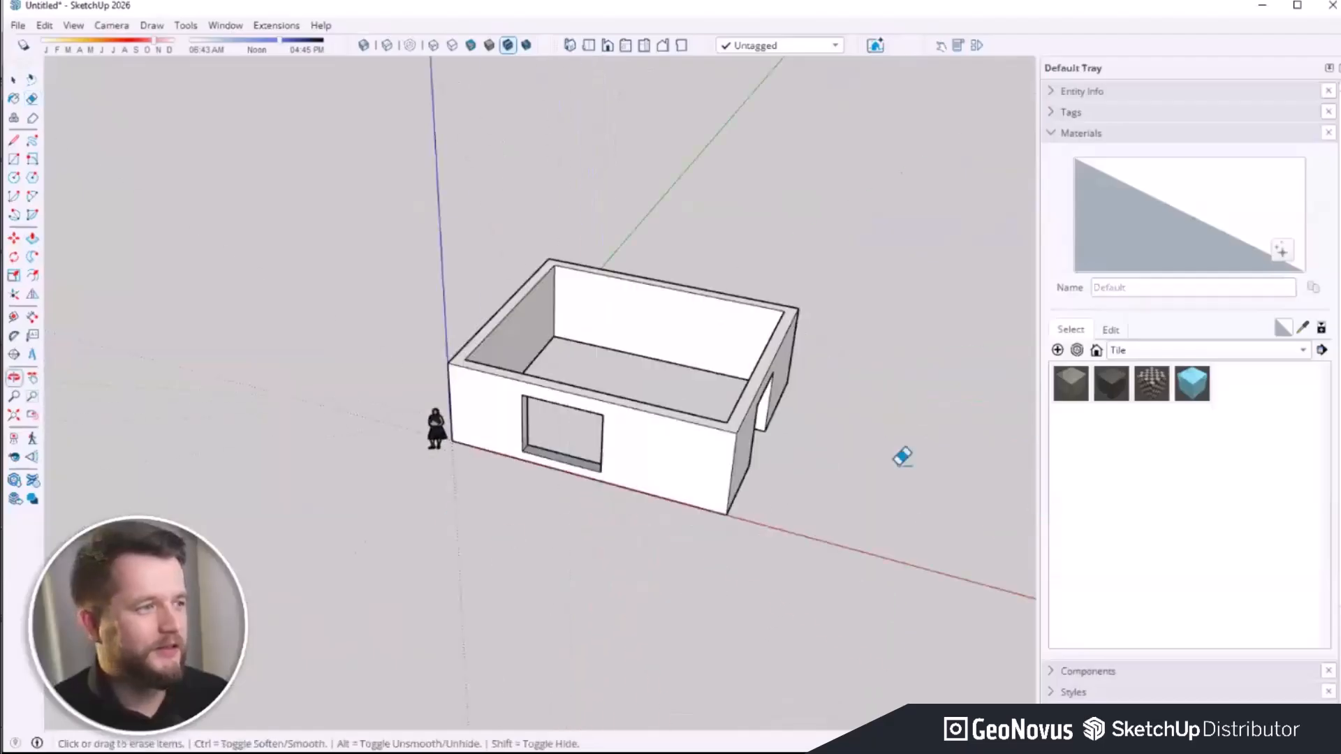
scroll(588, 433, up, 3)
key(space)
right_click(513, 474)
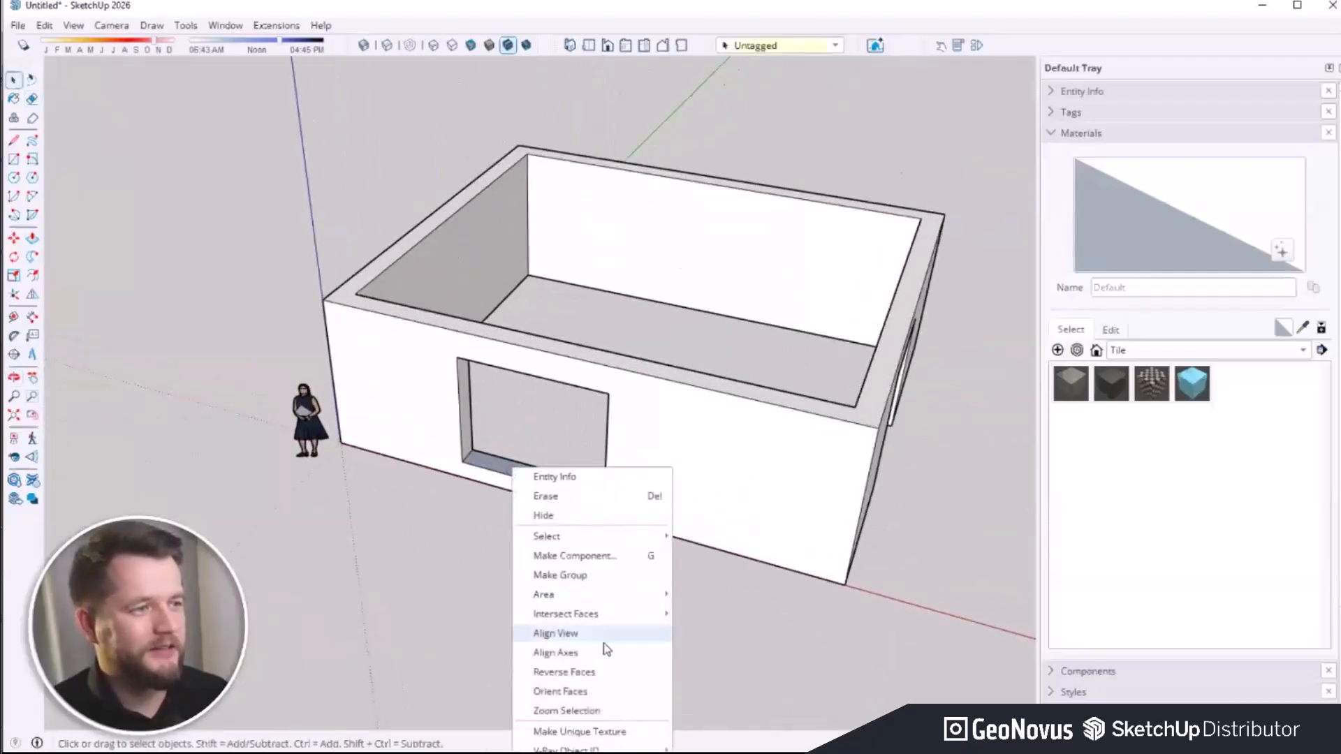
click(590, 667)
Step: Select all the connected geometry of the room walls and make it a group
scroll(648, 473, down, 2)
shift+middle_drag(647, 473, 525, 428)
triple_click(572, 370)
right_click(571, 368)
mouse_move(657, 535)
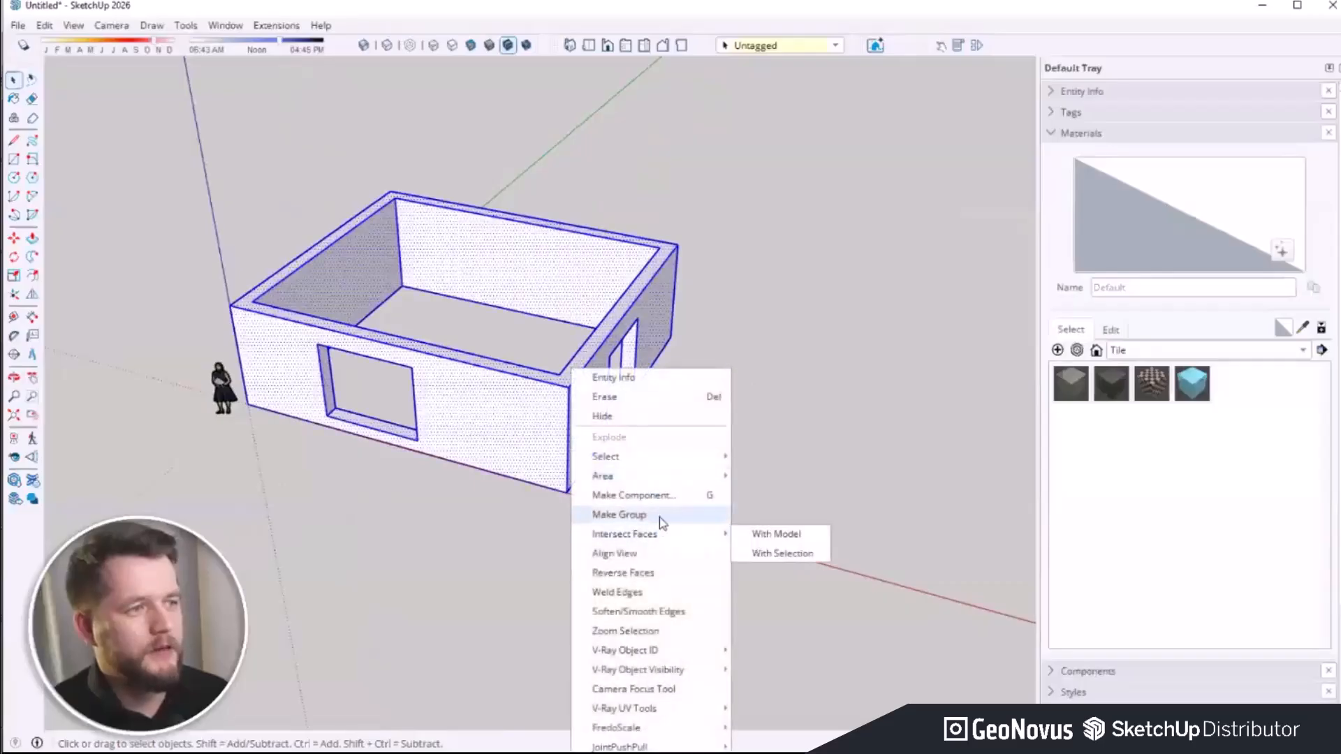
click(768, 533)
click(647, 553)
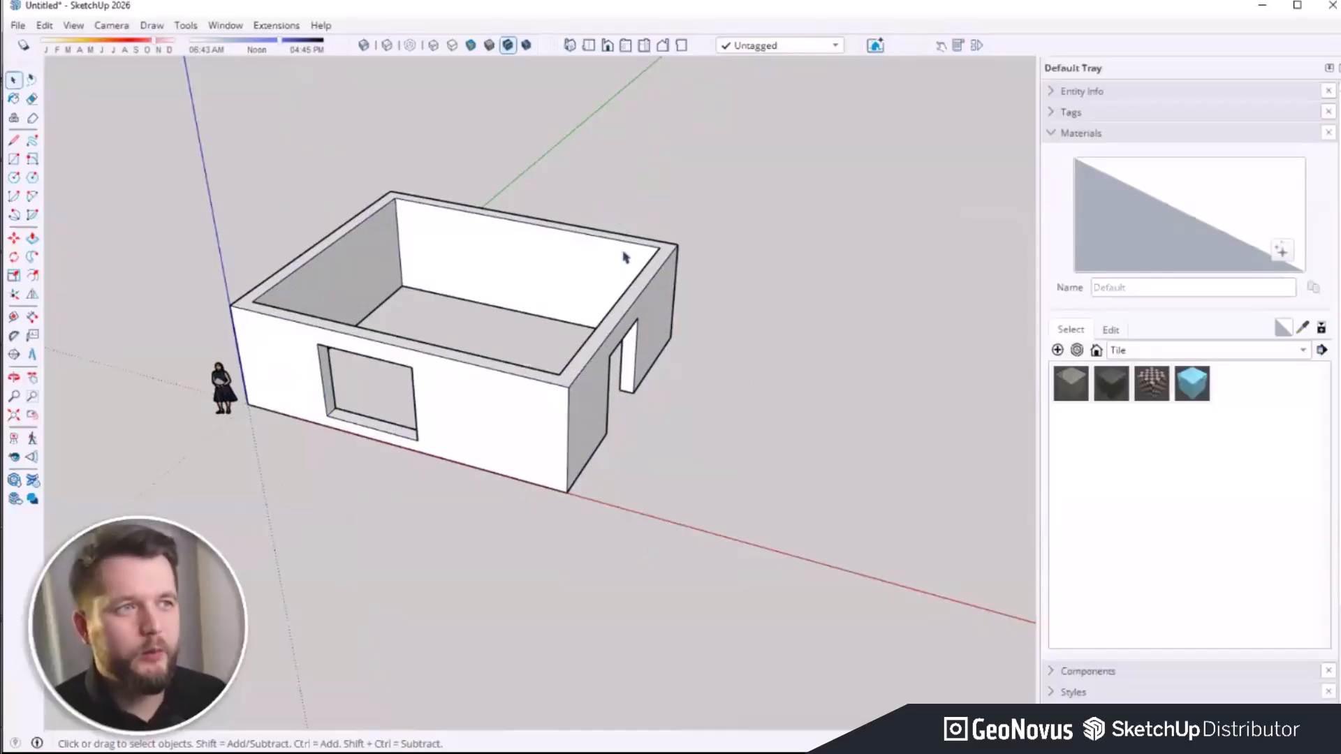
Step: Show the Solid Tools toolbar
right_click(608, 46)
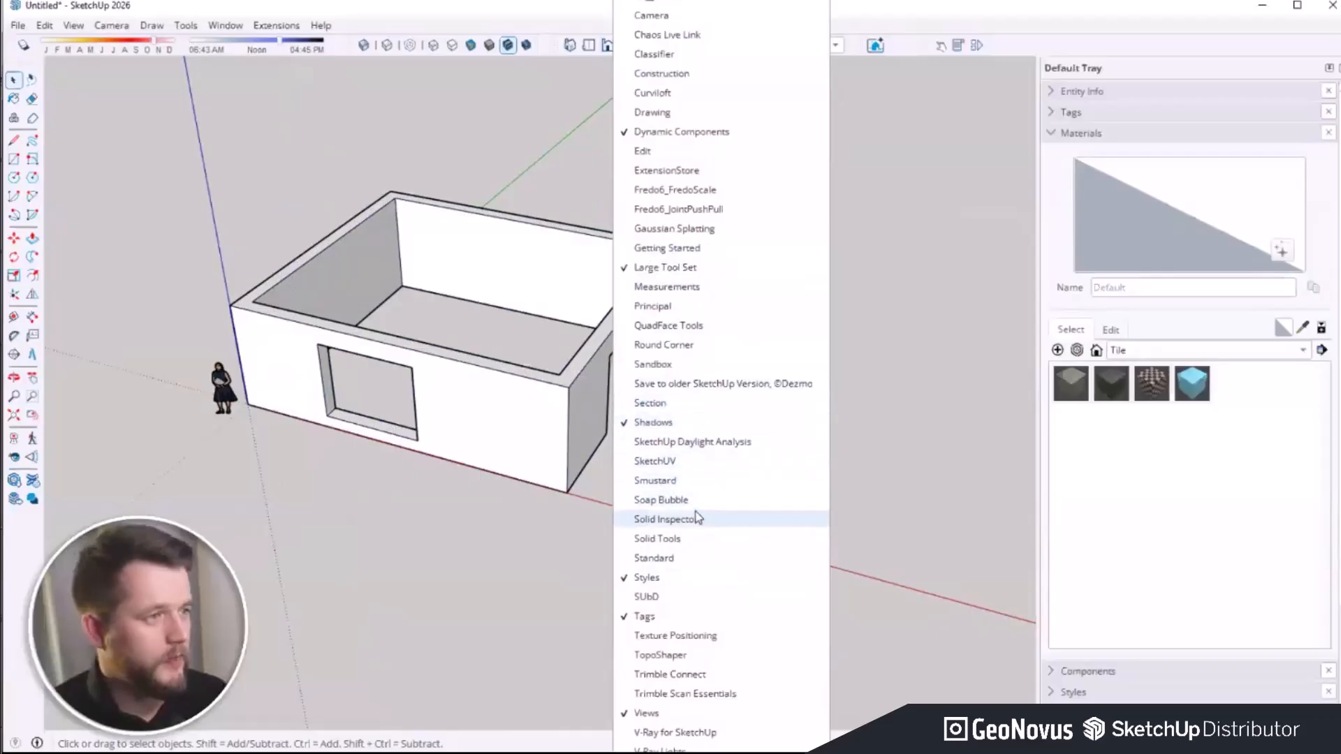
click(696, 539)
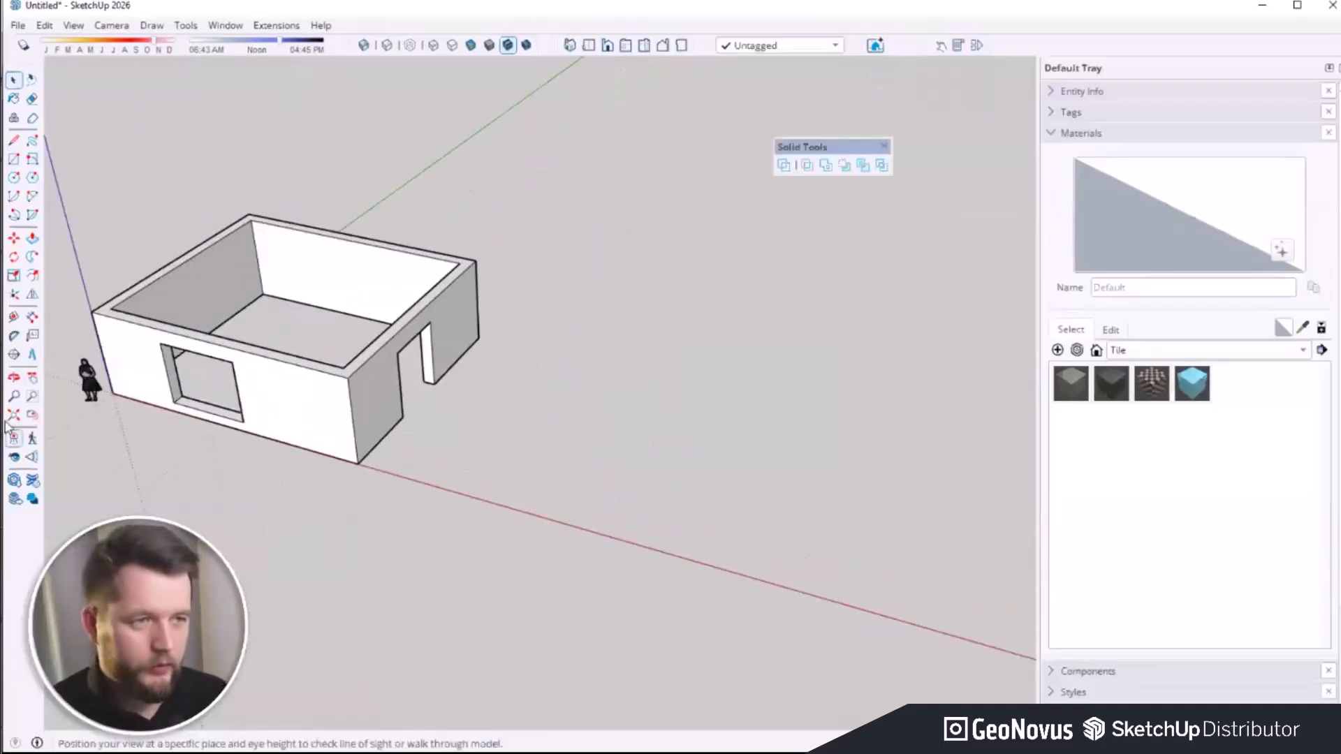
Step: Draw a long narrow rectangle on the ground beside the door side of the room and extrude it upward into a freestanding wall
key(r)
click(508, 484)
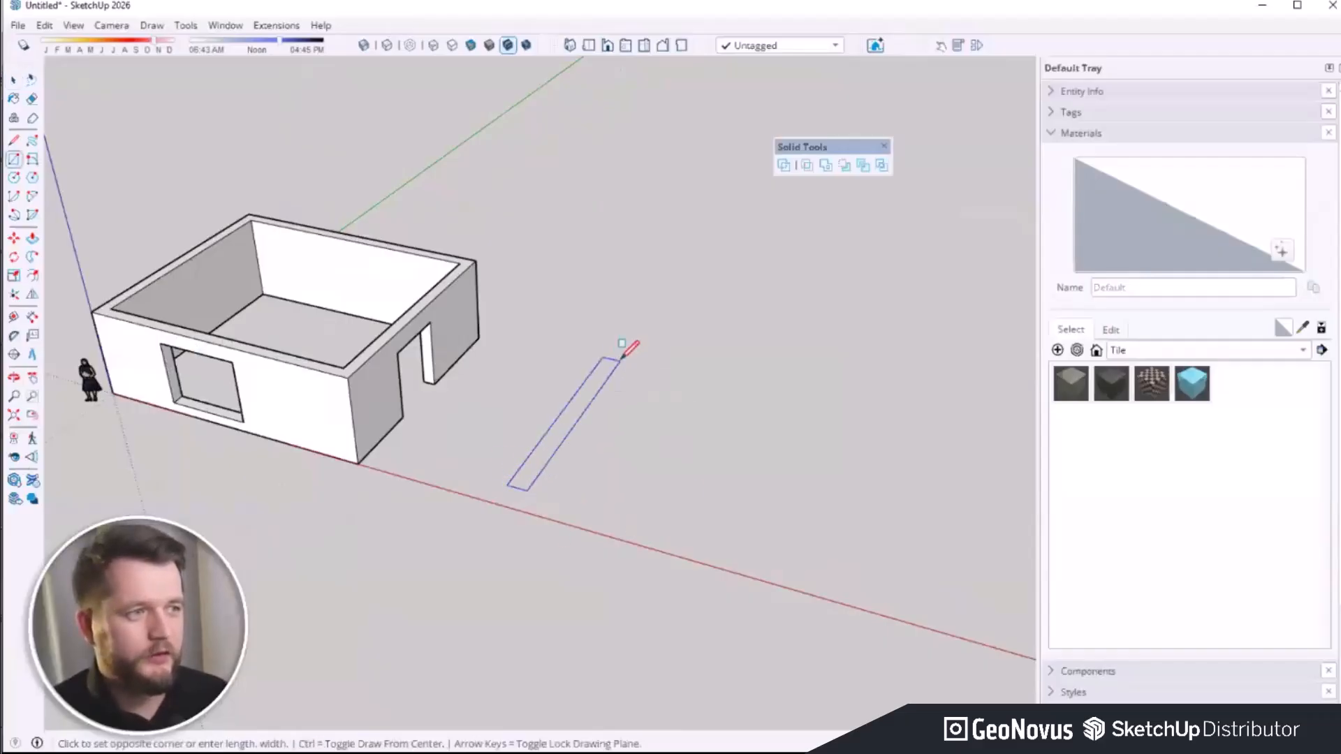
scroll(621, 349, up, 2)
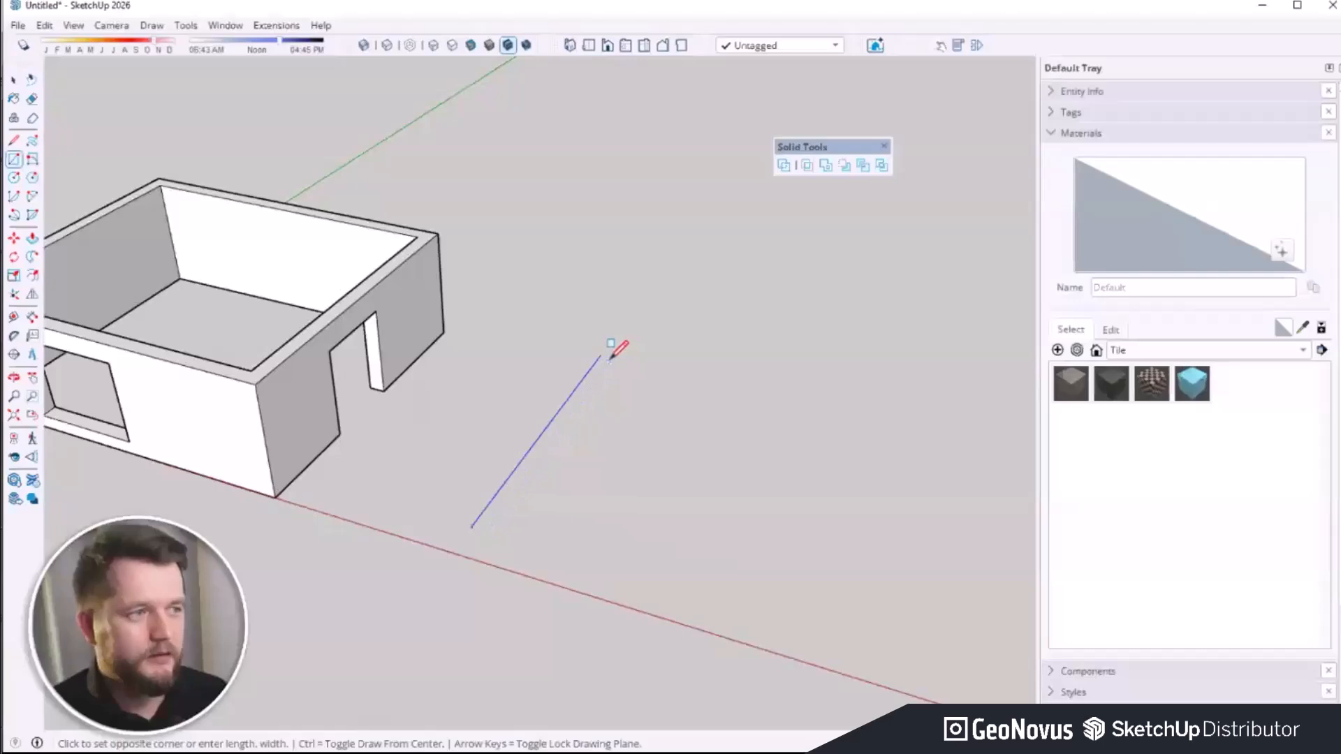
click(619, 357)
key(p)
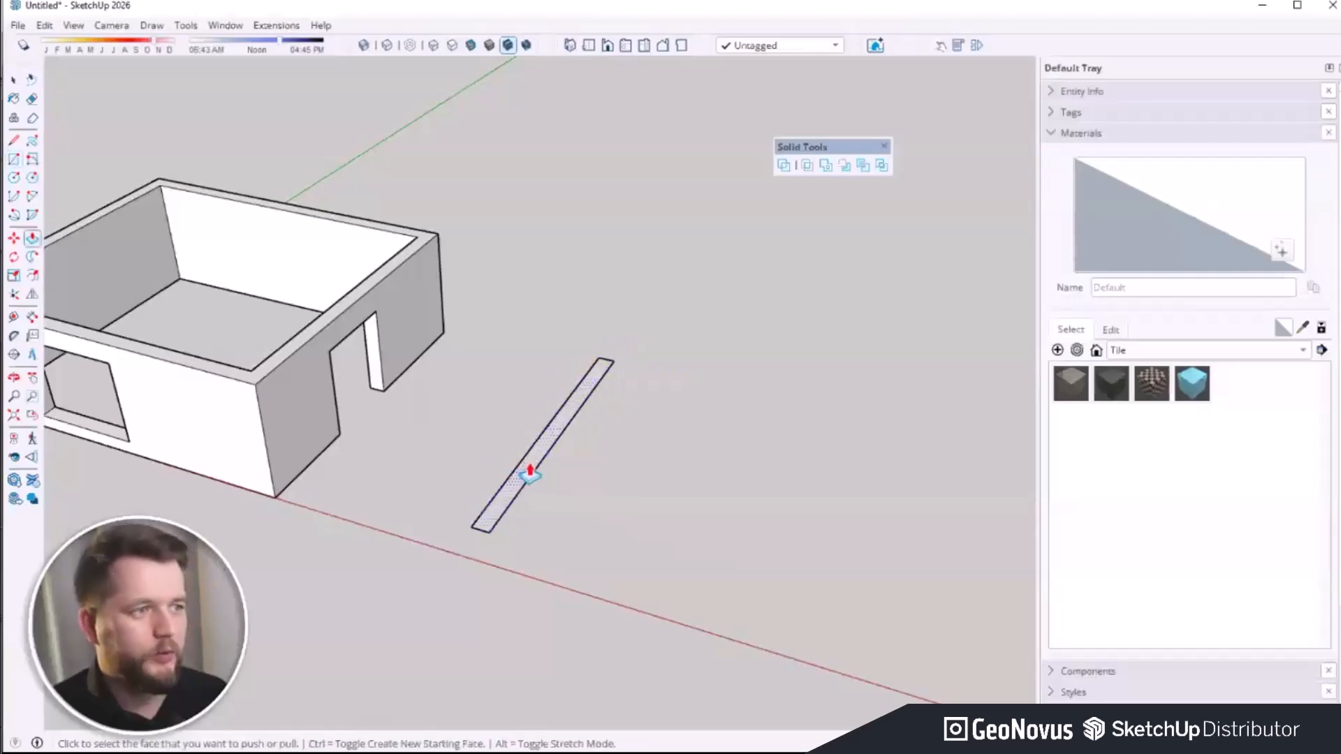
click(530, 464)
click(279, 371)
Step: Select the whole freestanding wall and make it a group
key(space)
triple_click(519, 379)
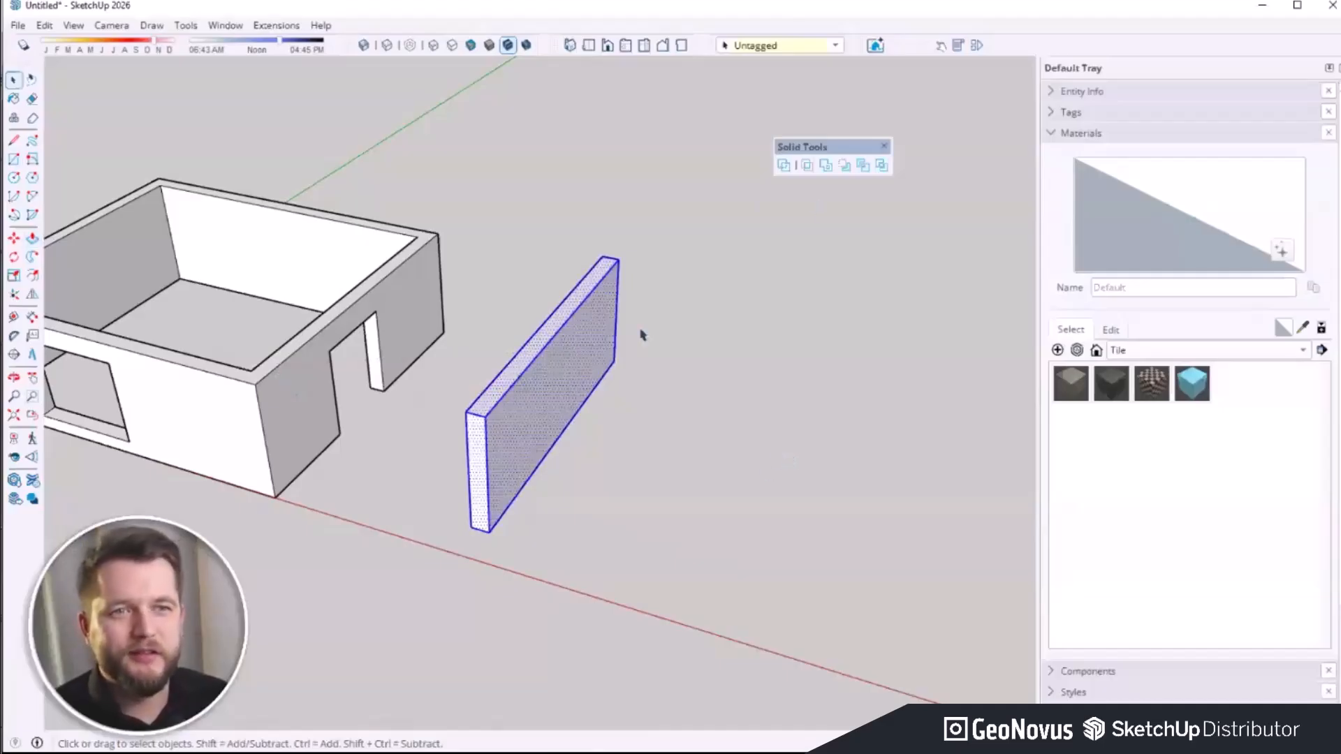
right_click(583, 322)
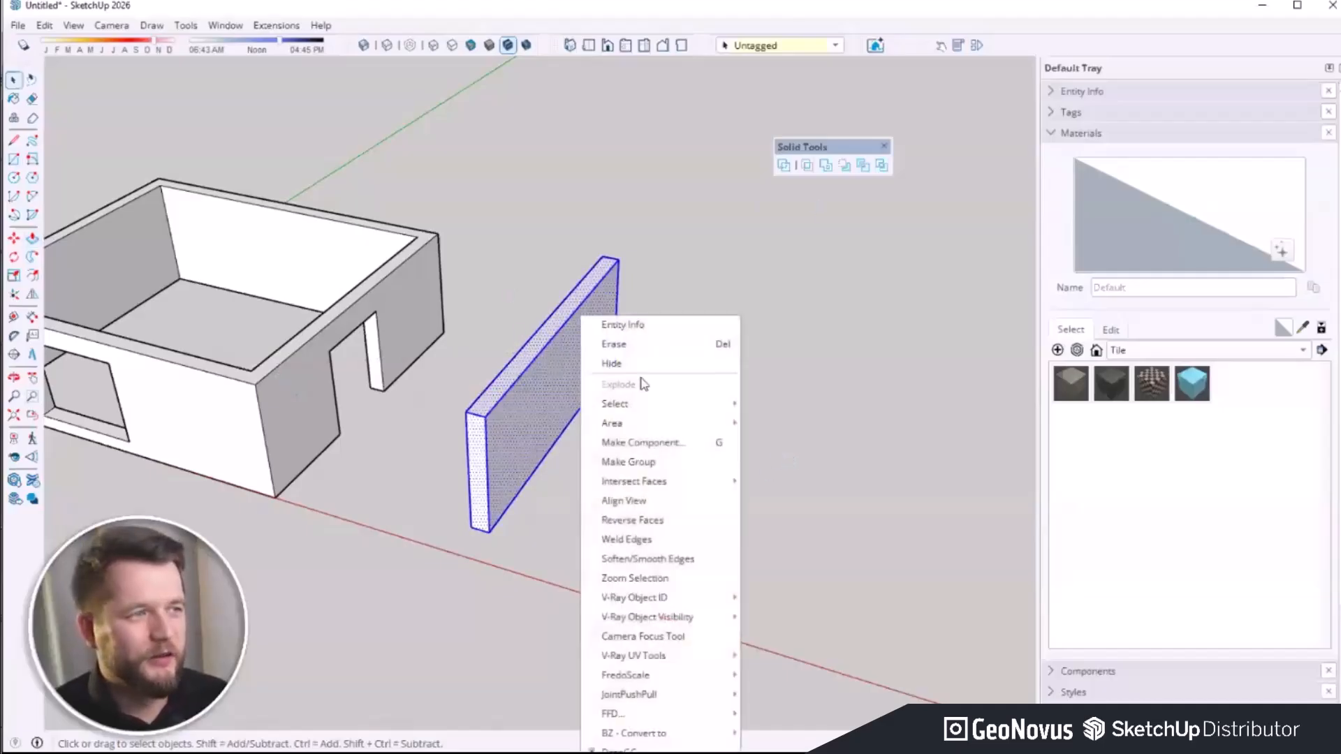
click(653, 462)
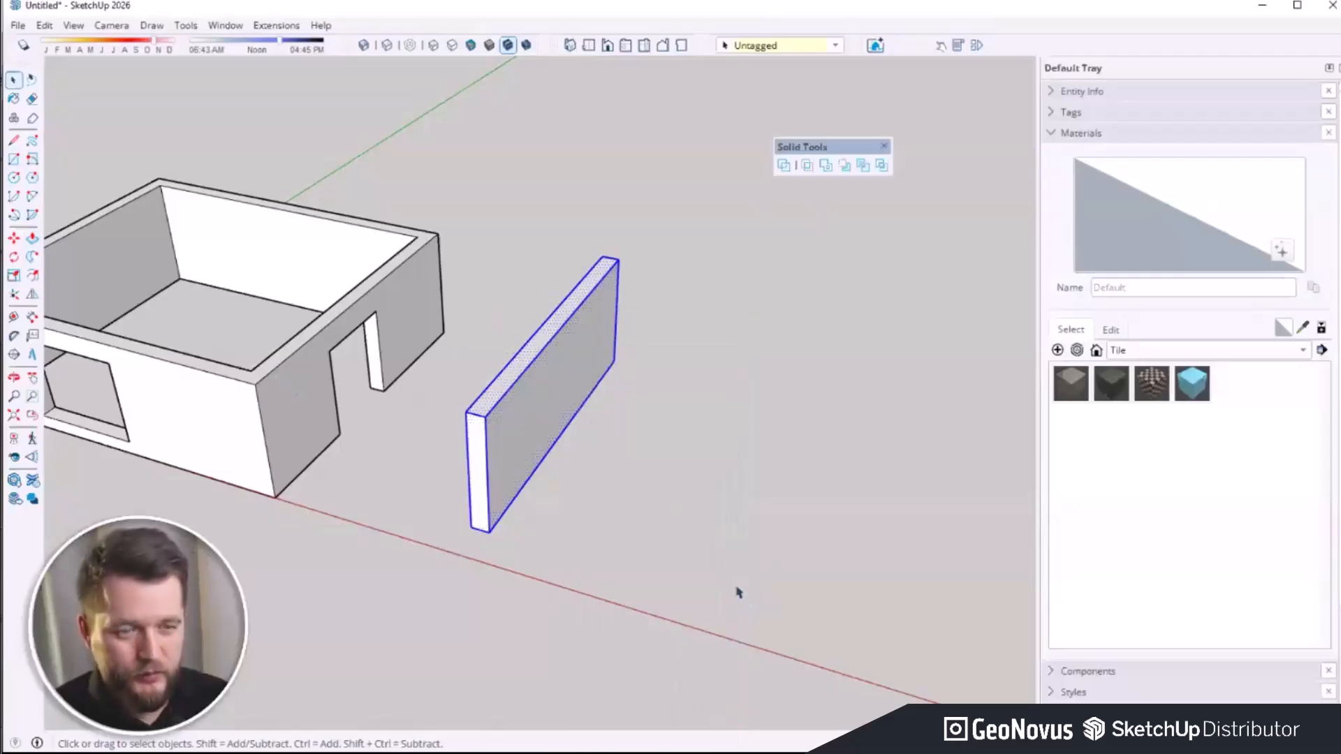
Step: Copy the freestanding wall group and place the copy farther away from the room
middle_drag(701, 389, 650, 414)
key(m)
click(651, 400)
key(ctrl)
click(925, 484)
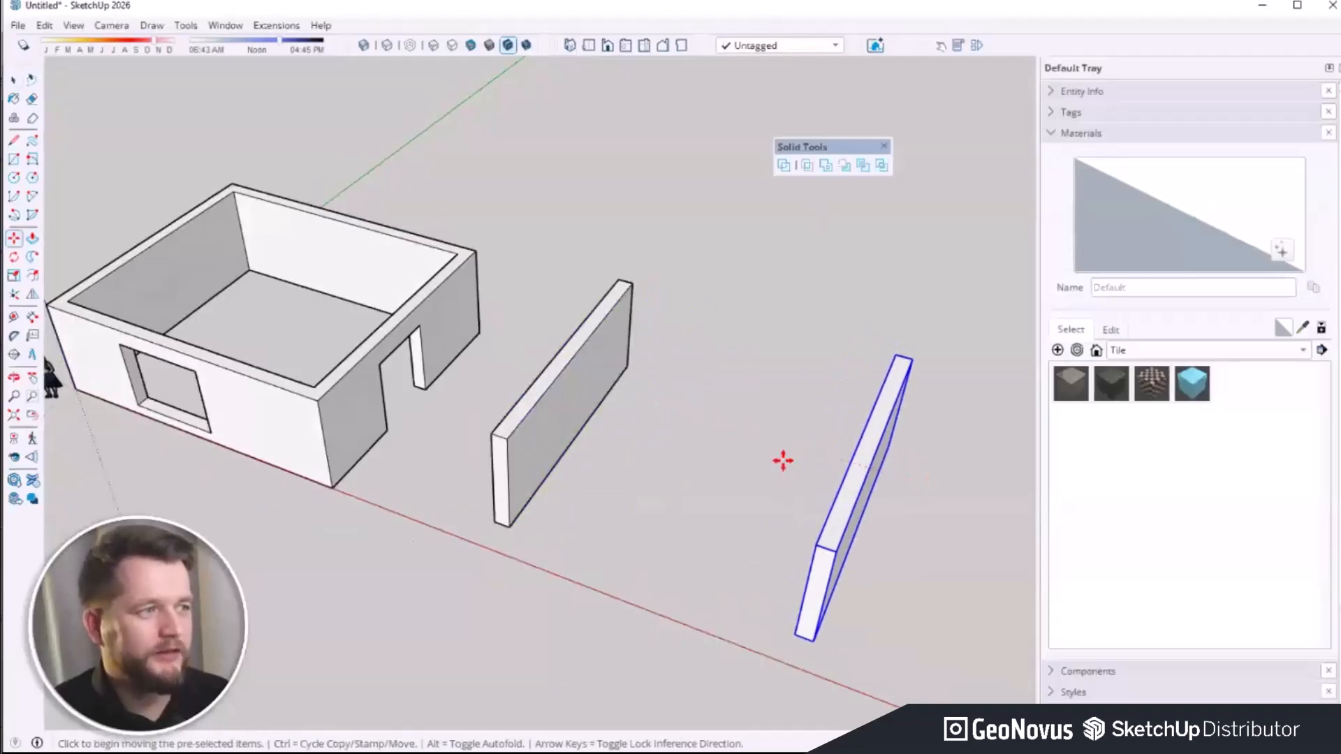
Step: Place another copy of the wall group between the two parallel walls and rotate it perpendicular to them
click(781, 459)
key(ctrl)
click(658, 432)
key(q)
click(723, 415)
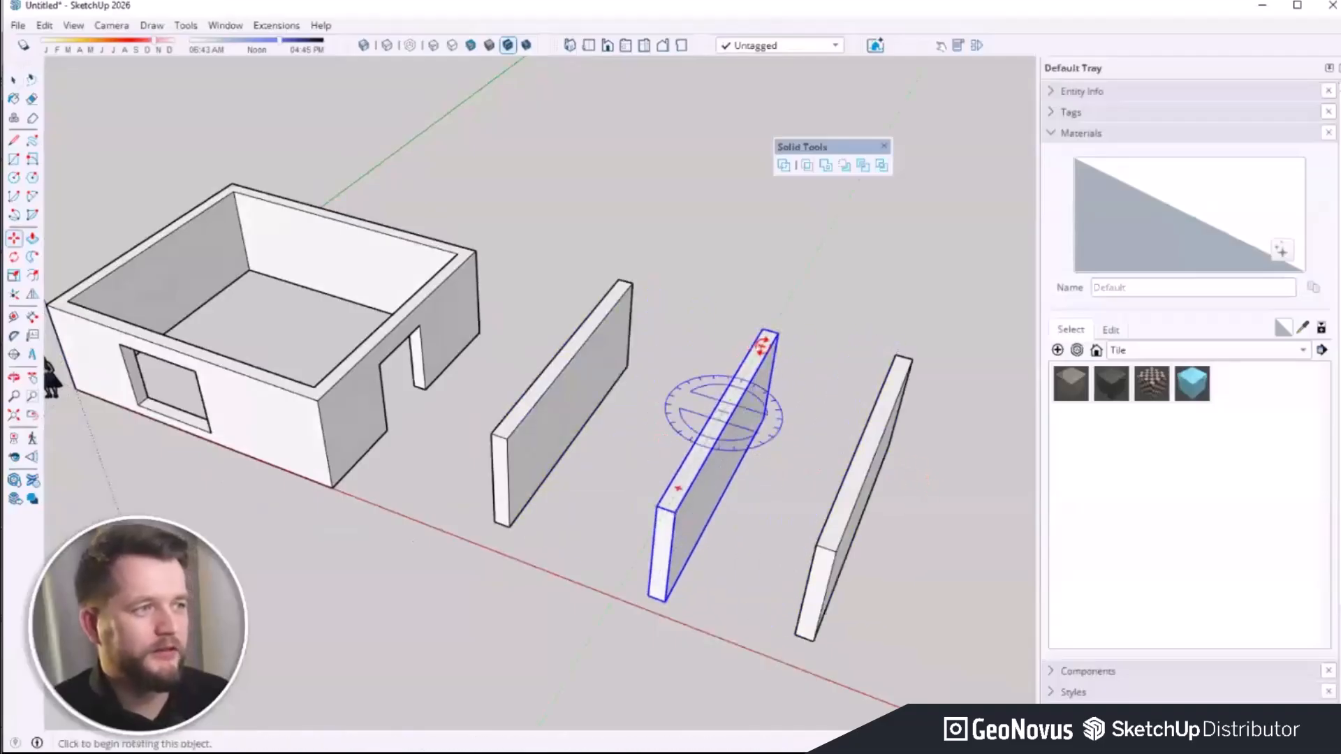
click(767, 343)
click(773, 412)
Step: Move the rotated wall to the back ends of the parallel walls and copy it to their front ends, enclosing the room
key(m)
click(581, 362)
click(621, 289)
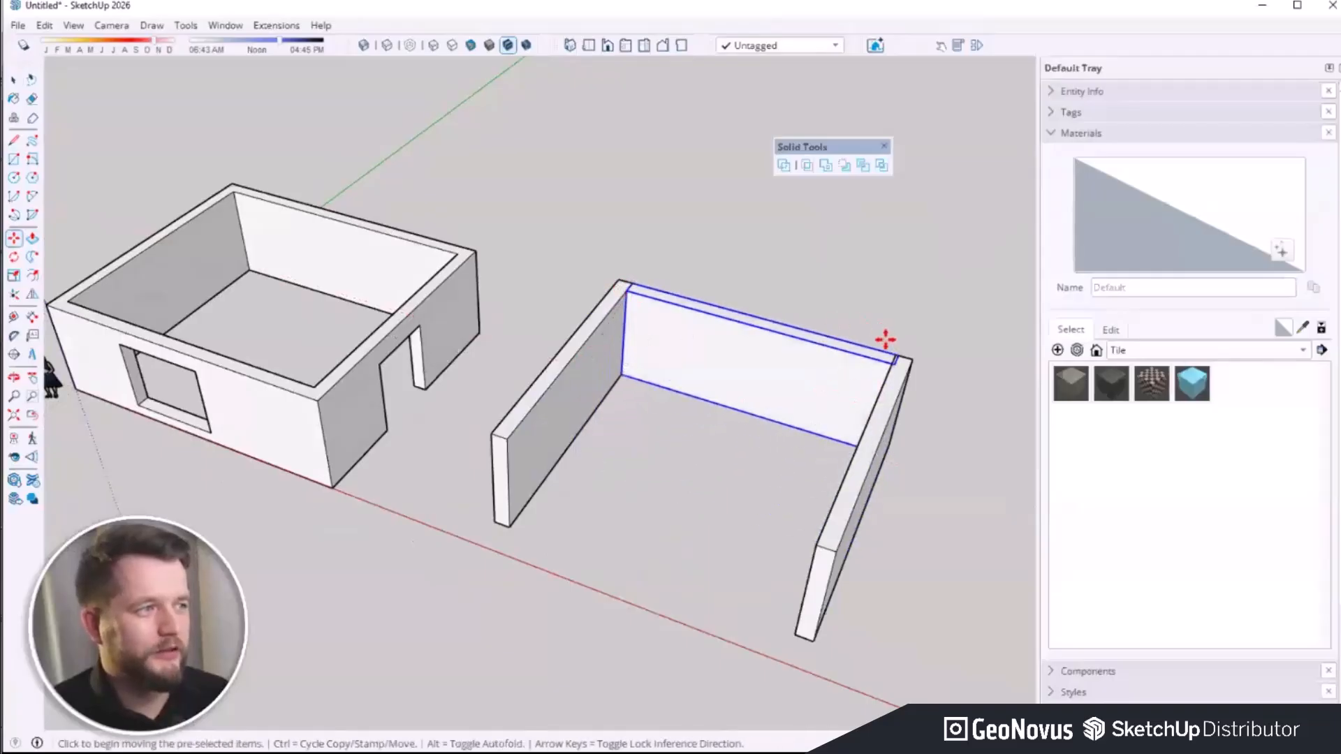
click(892, 364)
key(ctrl)
click(822, 556)
key(space)
Step: Select all four wall groups of the new room and merge them into one solid with Outer Shell
middle_drag(718, 563, 859, 503)
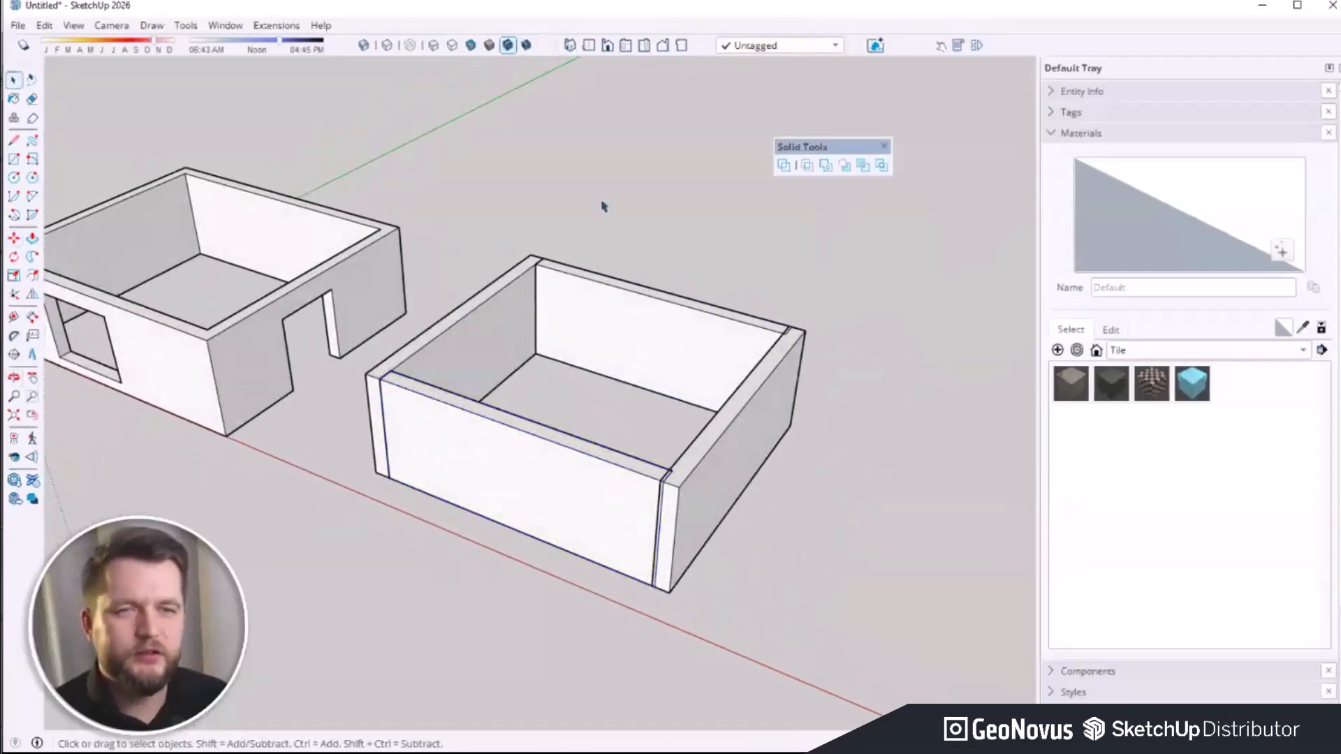
middle_drag(518, 533, 600, 479)
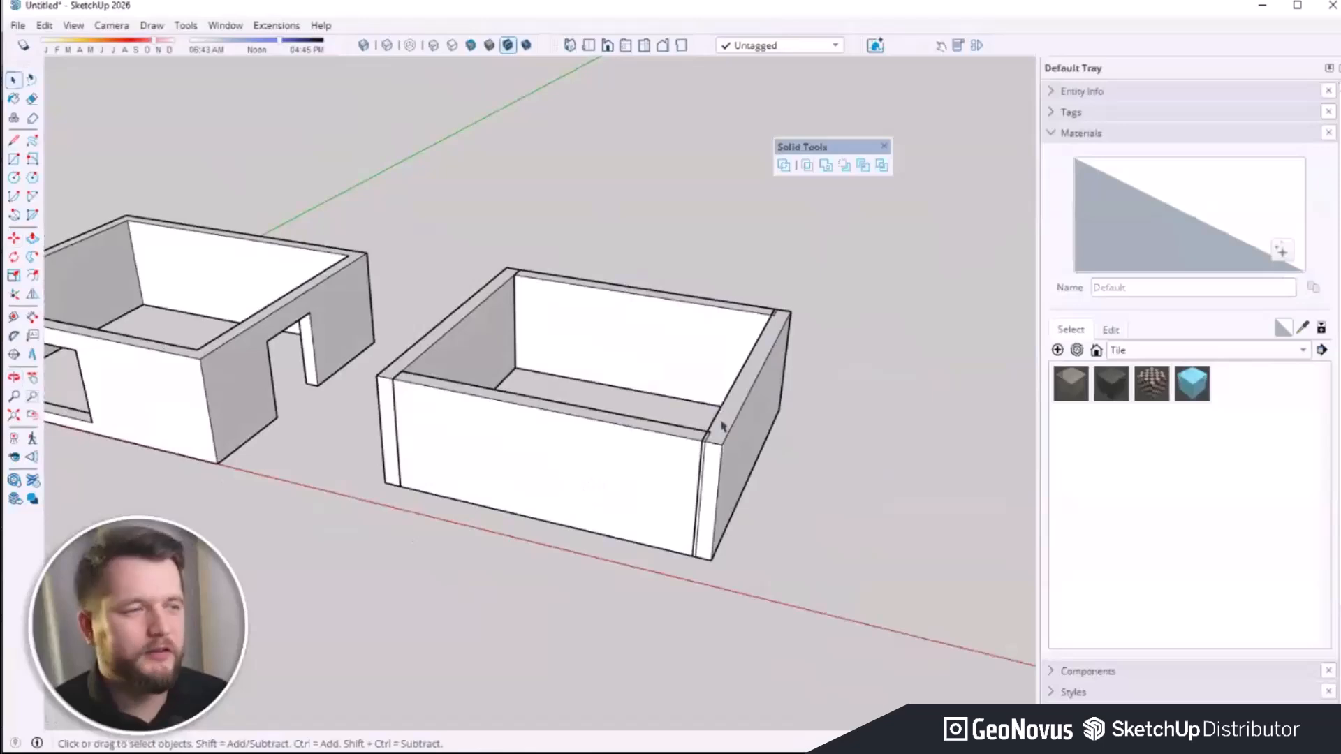
drag(461, 579, 460, 579)
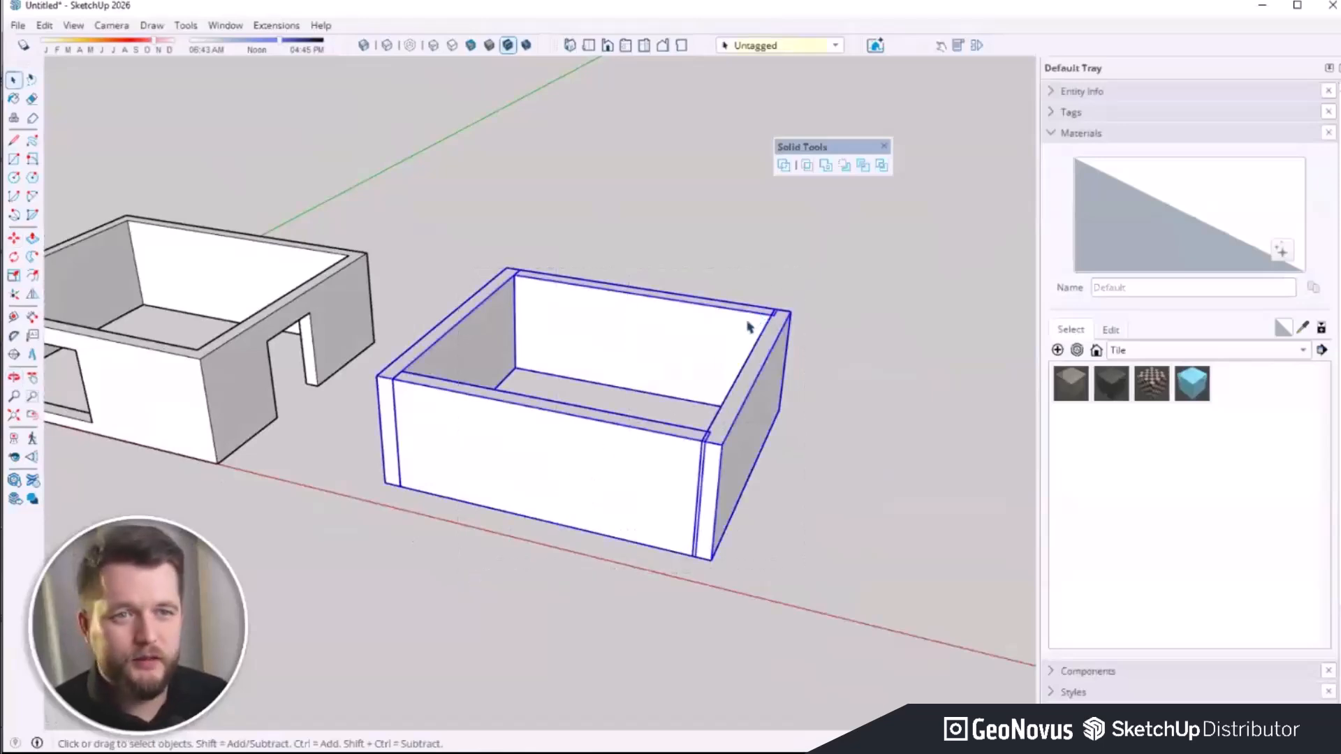
click(784, 167)
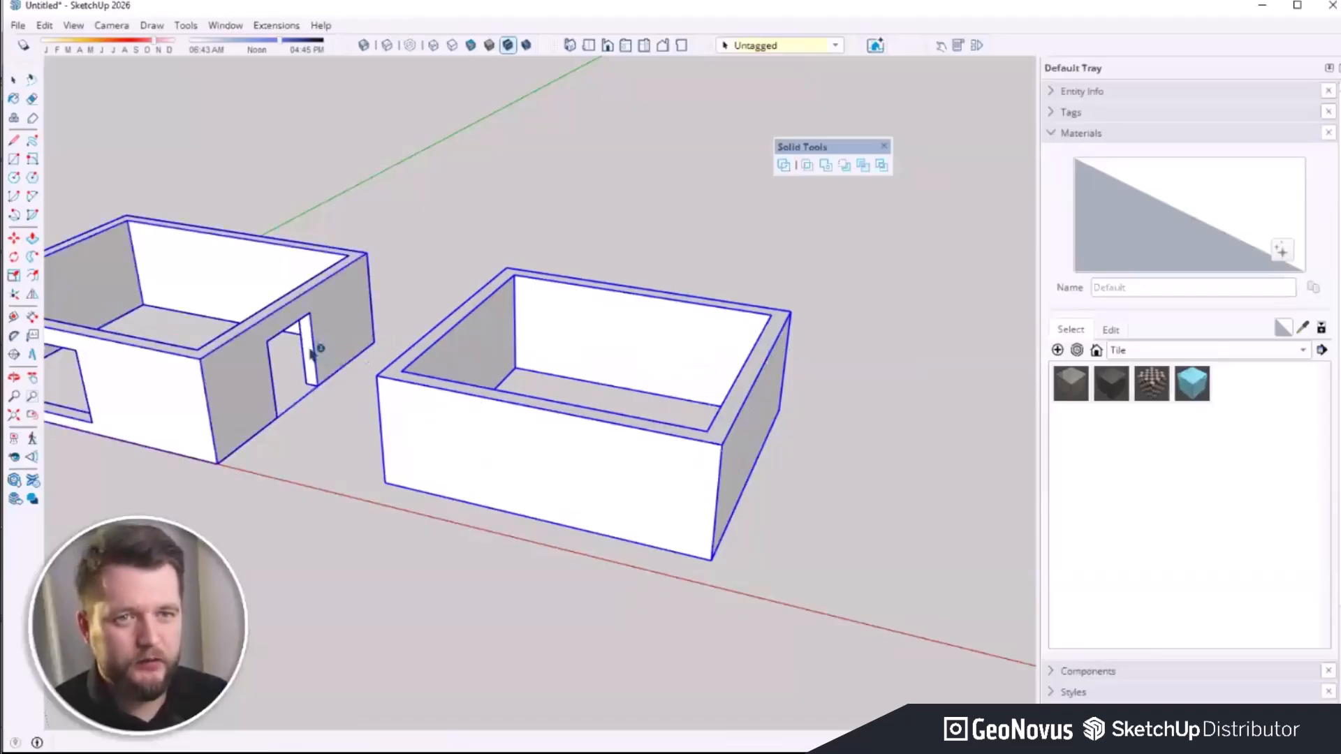
Step: Draw a rectangle on the new room's front wall, starting at its lower edge, and extrude it through the wall into a box
key(r)
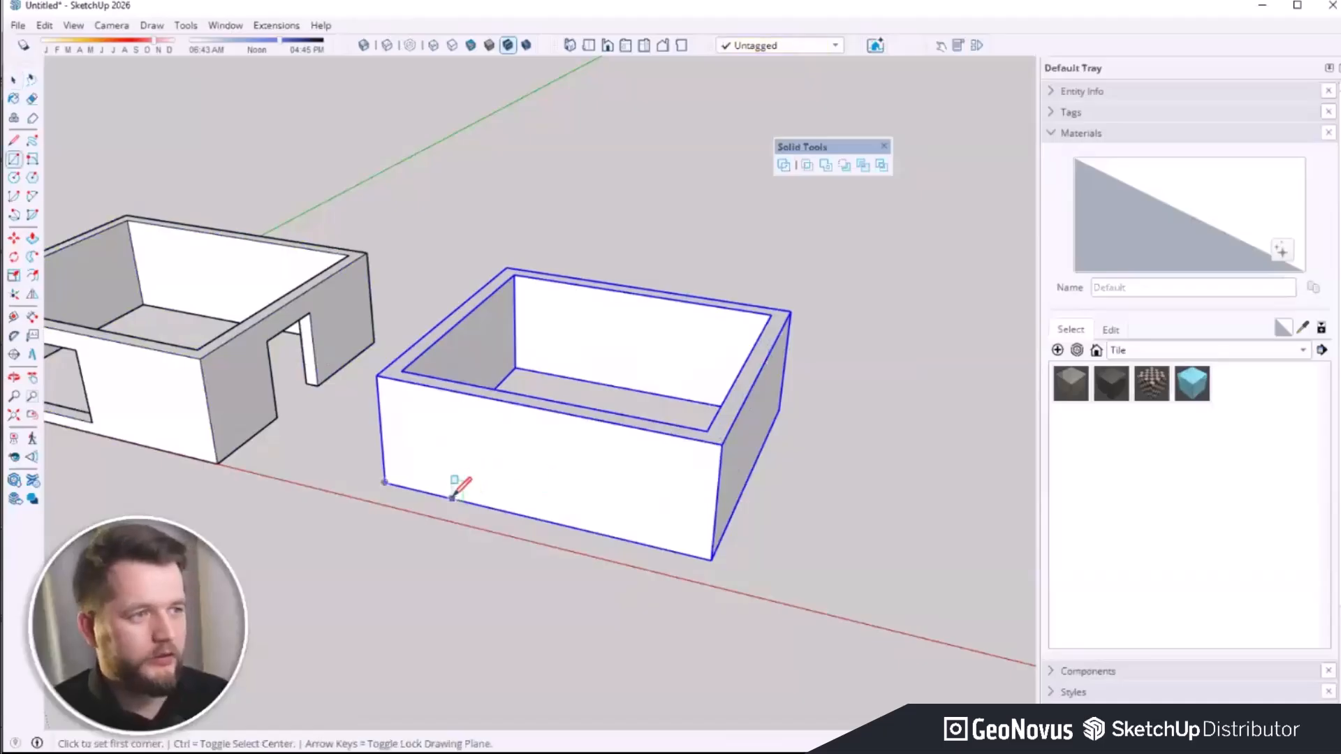
click(444, 497)
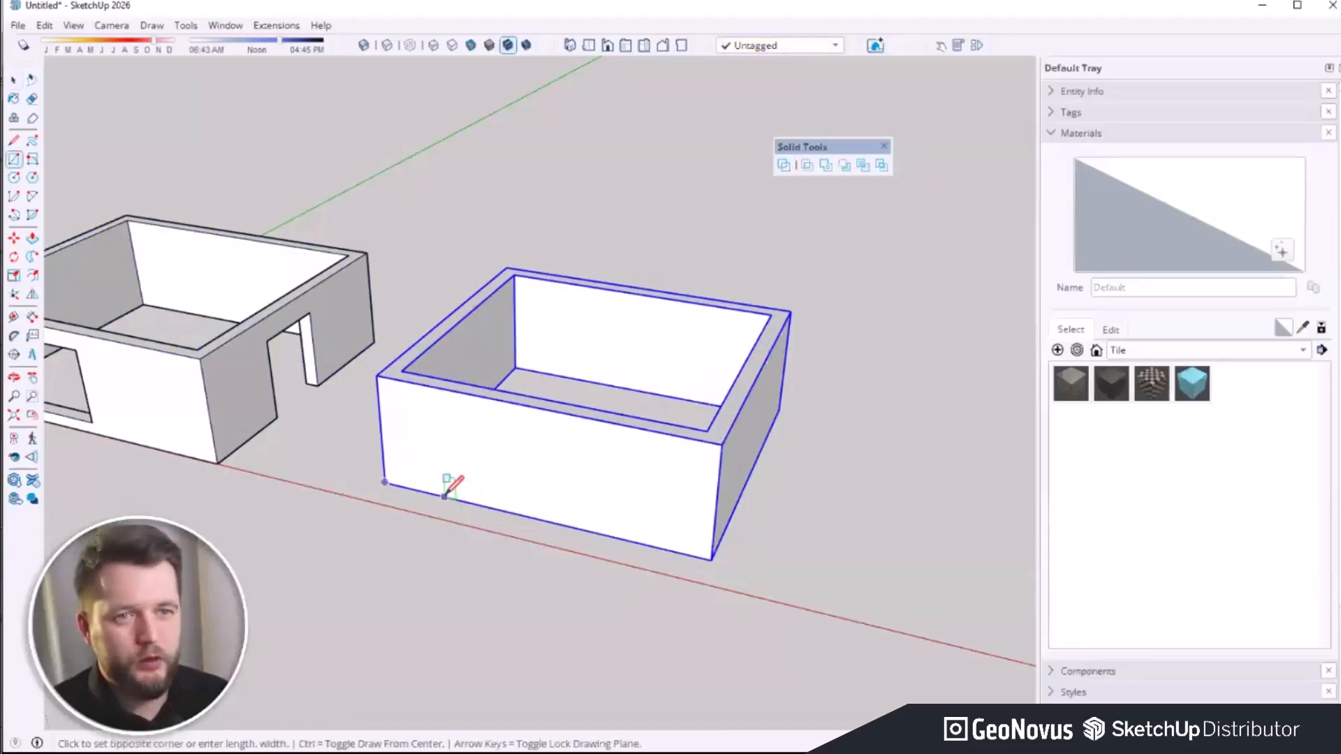
click(538, 425)
middle_drag(548, 419, 464, 472)
key(p)
click(513, 440)
click(567, 419)
Step: Select the whole box in the front wall and make it a group
key(space)
triple_click(557, 387)
right_click(557, 385)
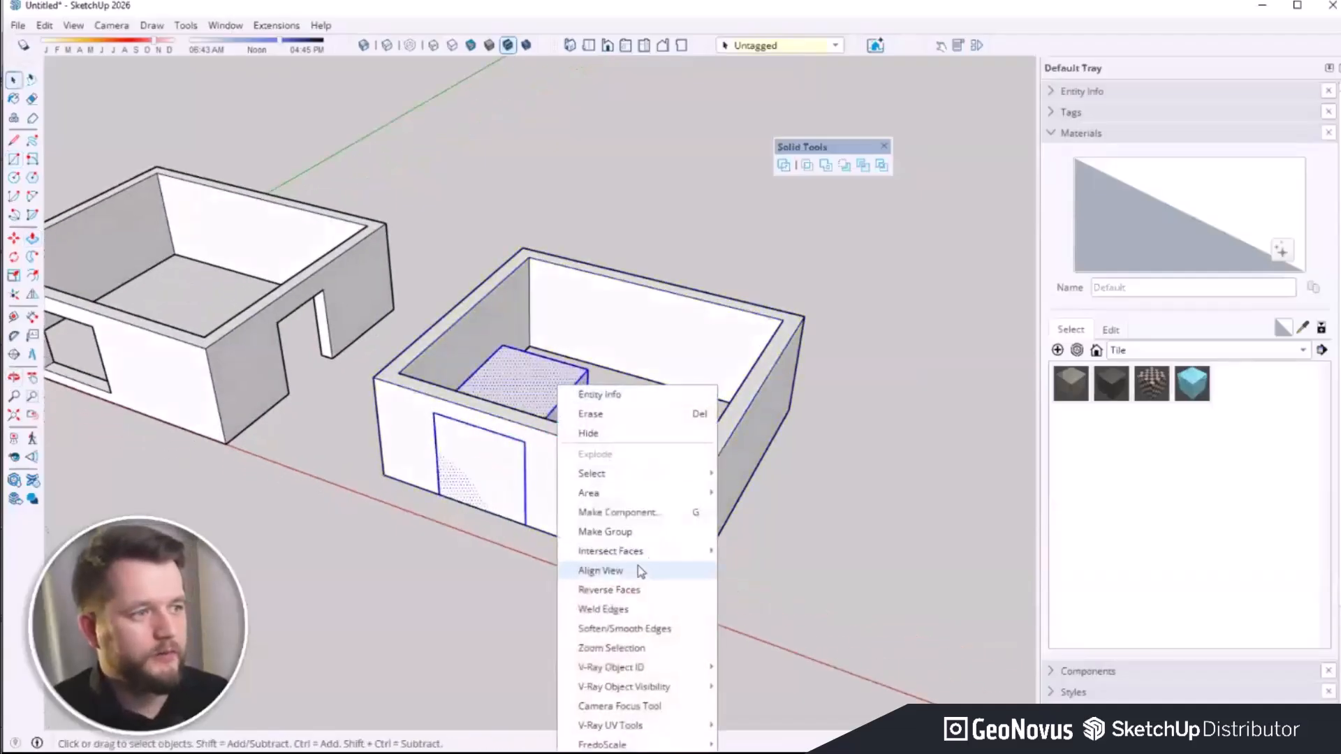
click(651, 533)
Step: Copy the box group so that the copy passes through the room's outer side wall as a door cutter
scroll(584, 538, down, 3)
key(m)
click(532, 586)
click(743, 611)
key(space)
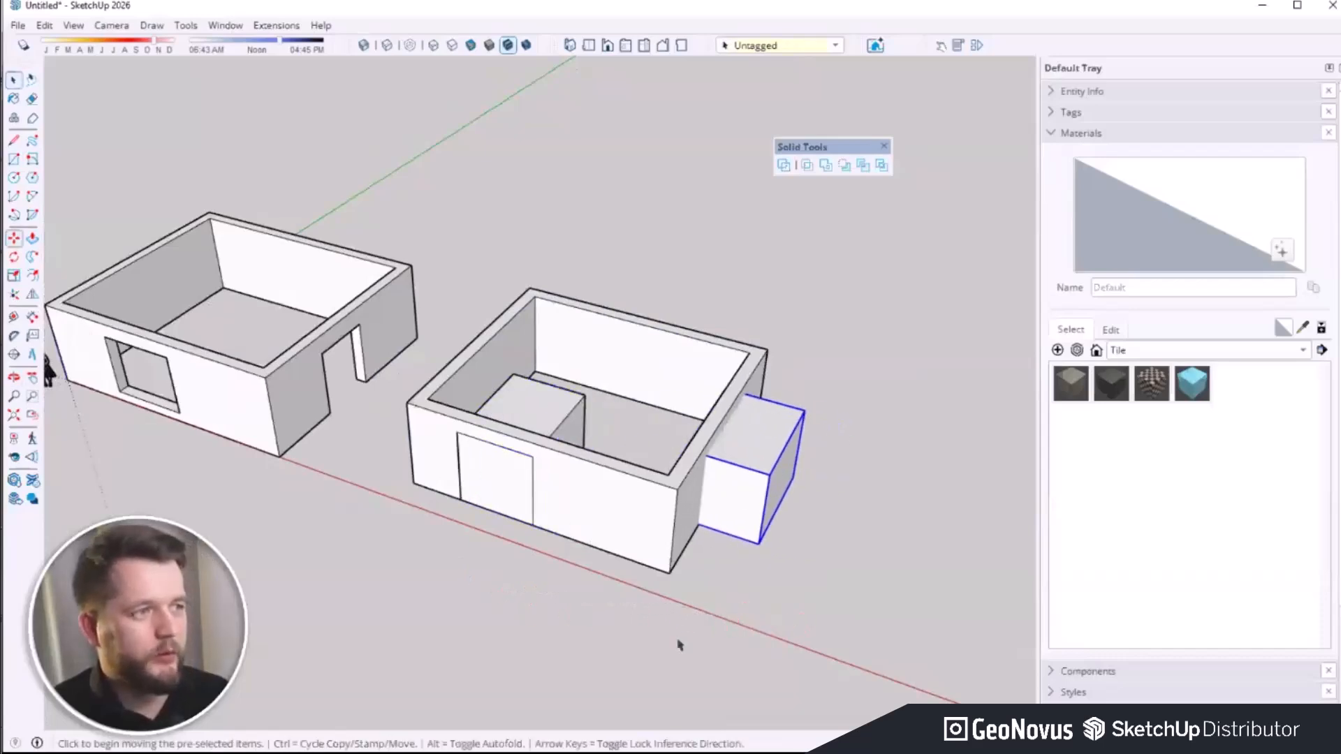
Step: Raise the box group in the front wall above the ground to window position
middle_drag(698, 602, 873, 542)
click(880, 527)
click(565, 400)
middle_drag(566, 400, 617, 437)
key(m)
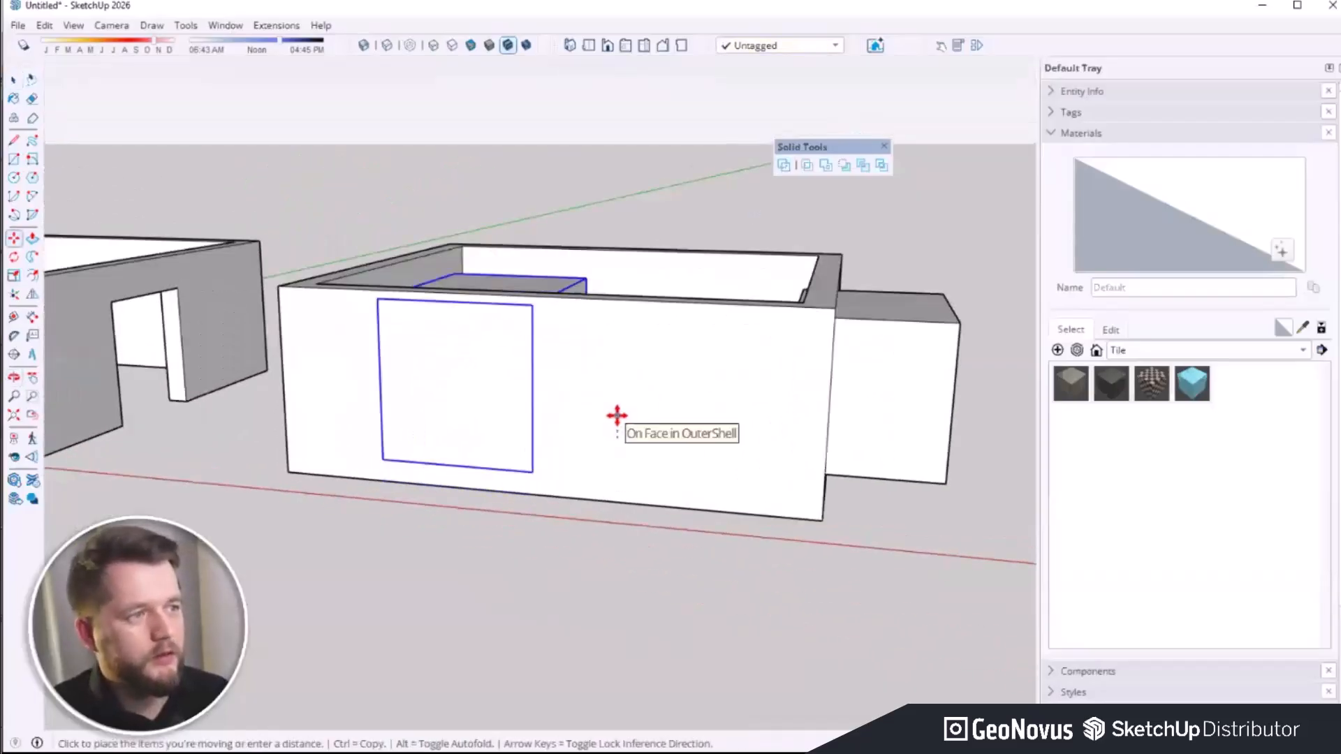
key(space)
scroll(554, 536, down, 2)
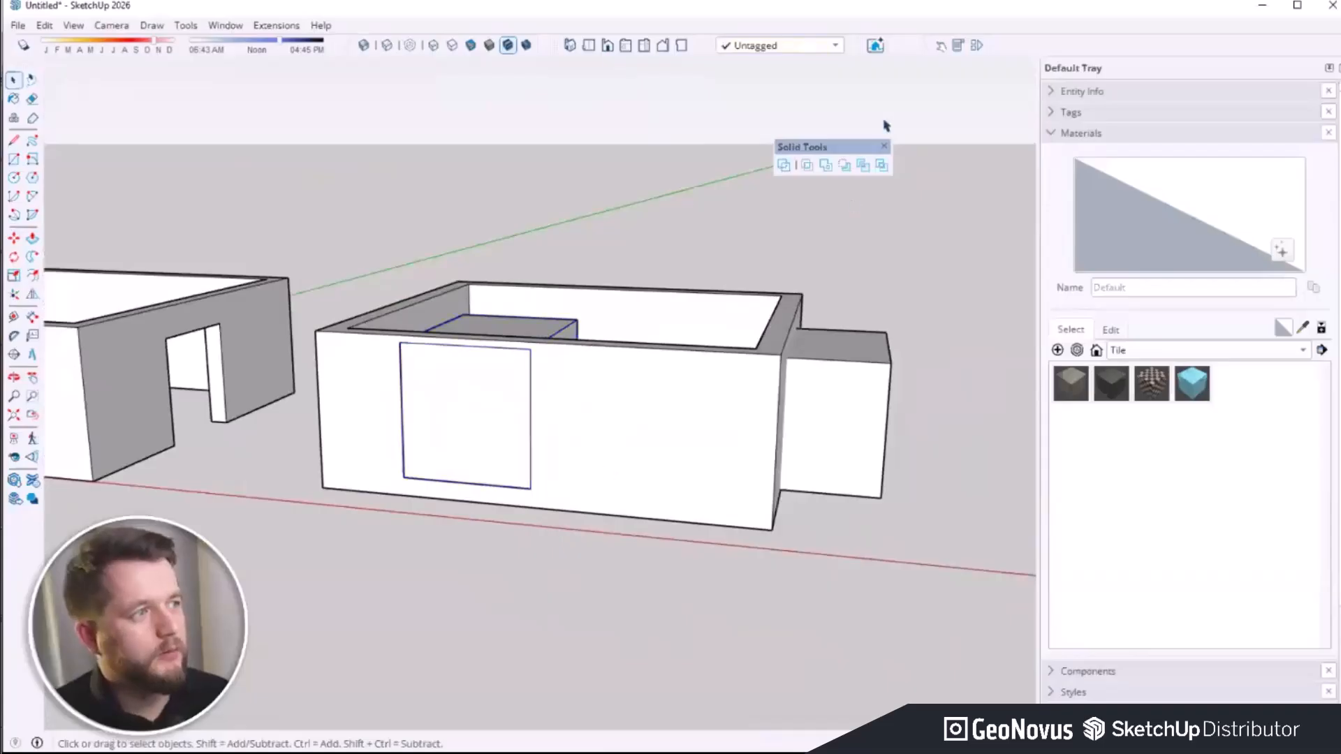
Step: Subtract the front box from the merged room walls to cut the window opening
click(844, 165)
middle_drag(768, 181, 533, 338)
click(532, 337)
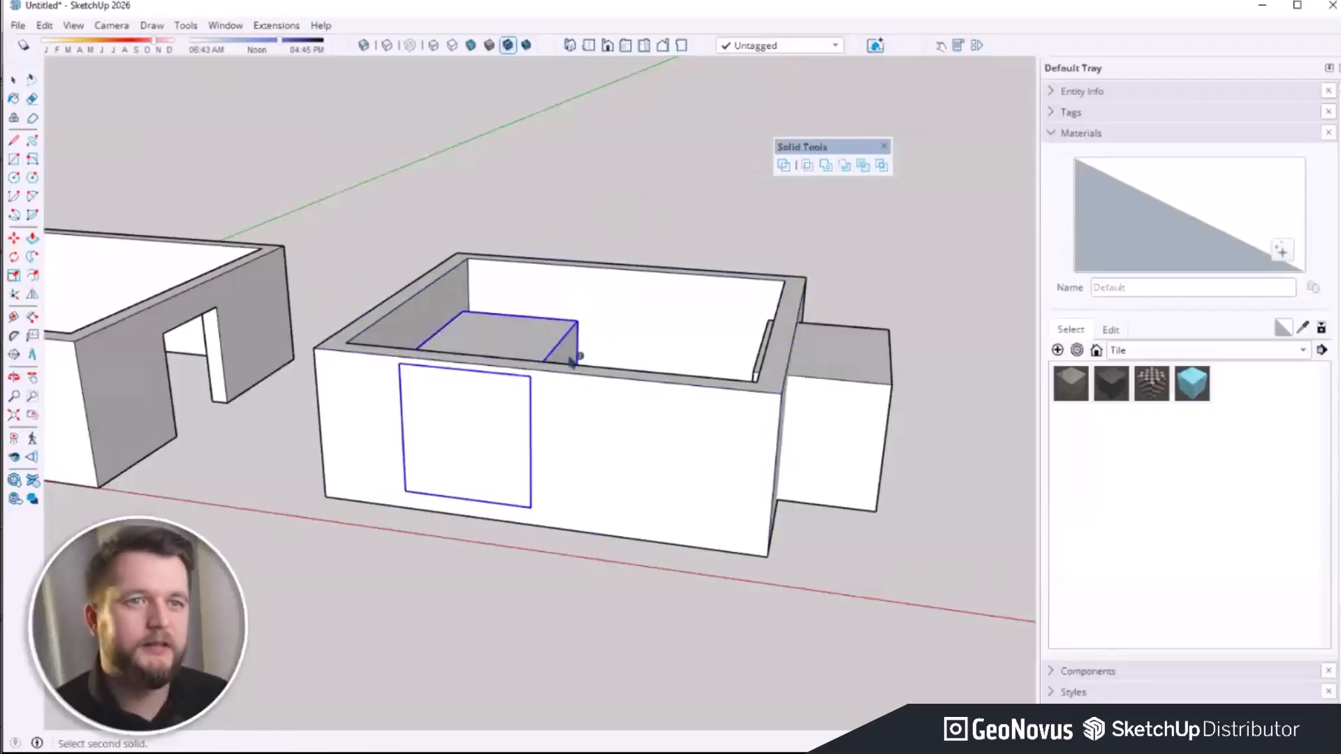
click(589, 440)
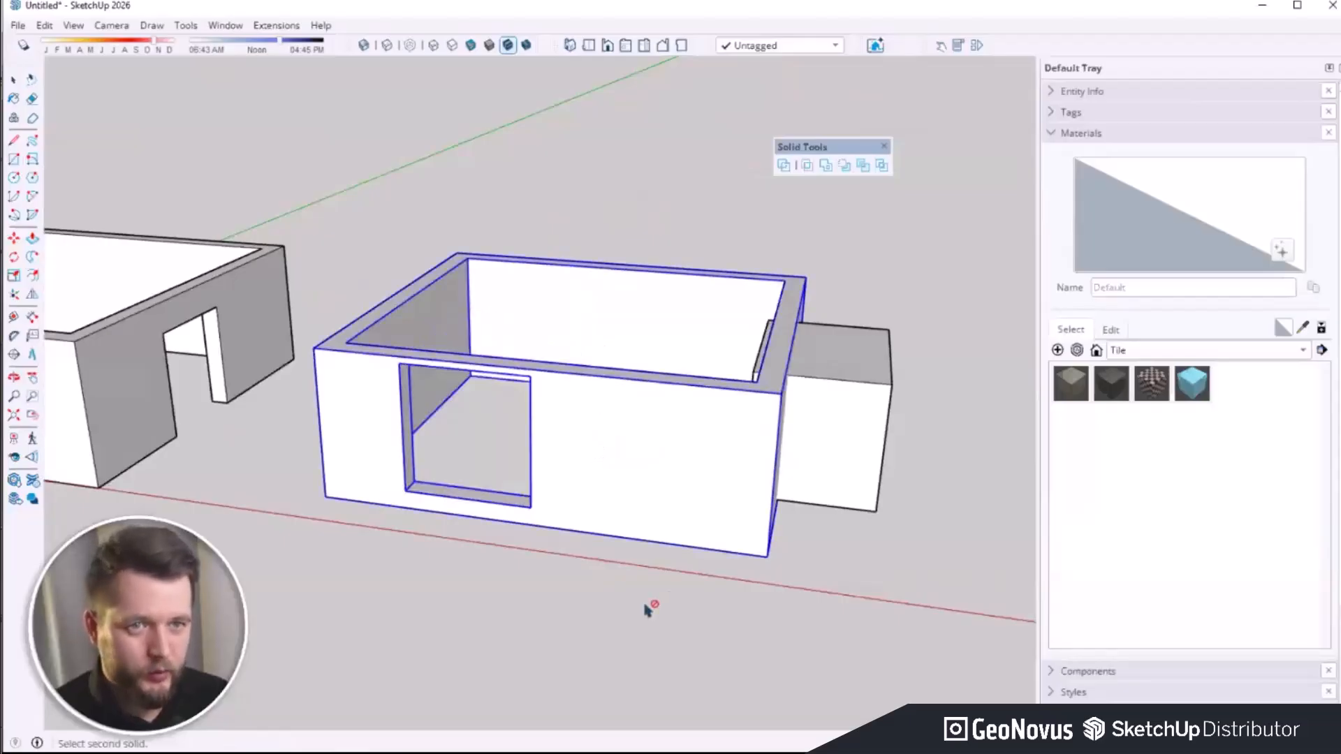
Step: Subtract the side box from the merged room walls to cut the door opening
click(860, 440)
middle_drag(705, 486, 371, 210)
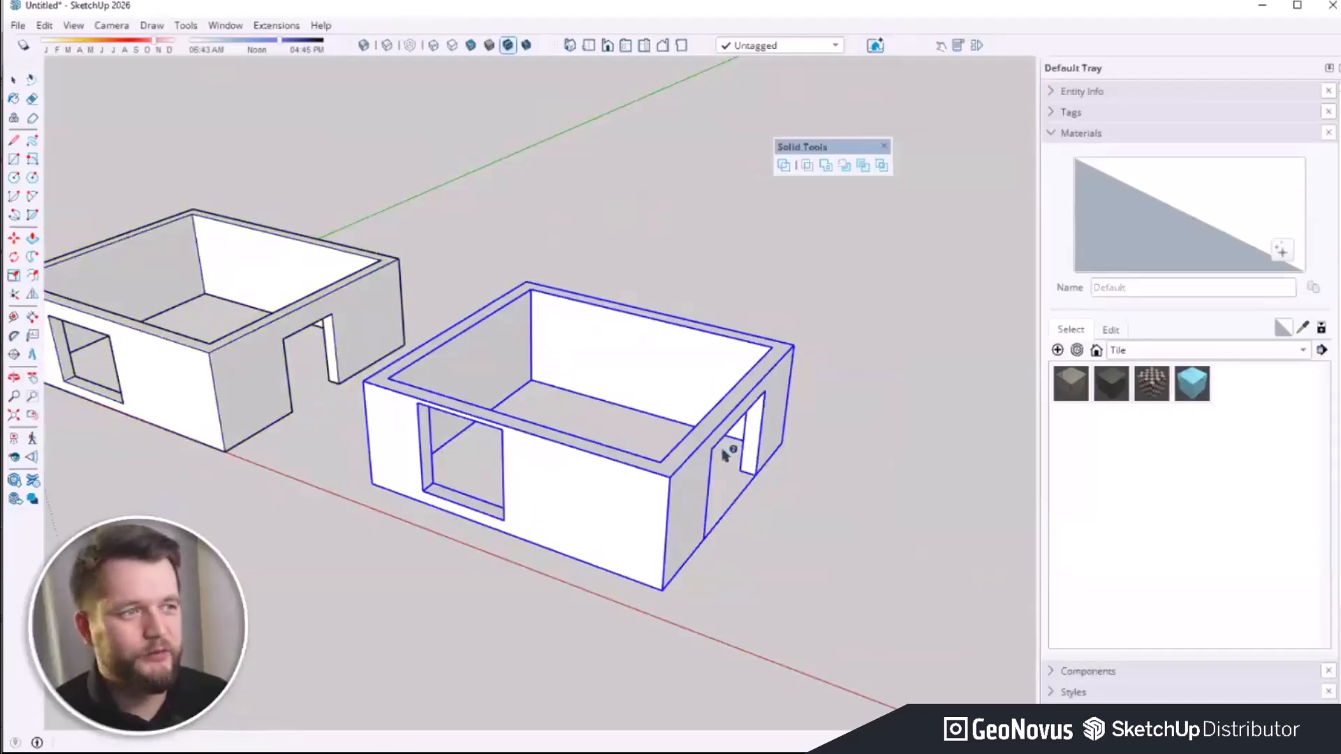
scroll(527, 391, down, 3)
key(space)
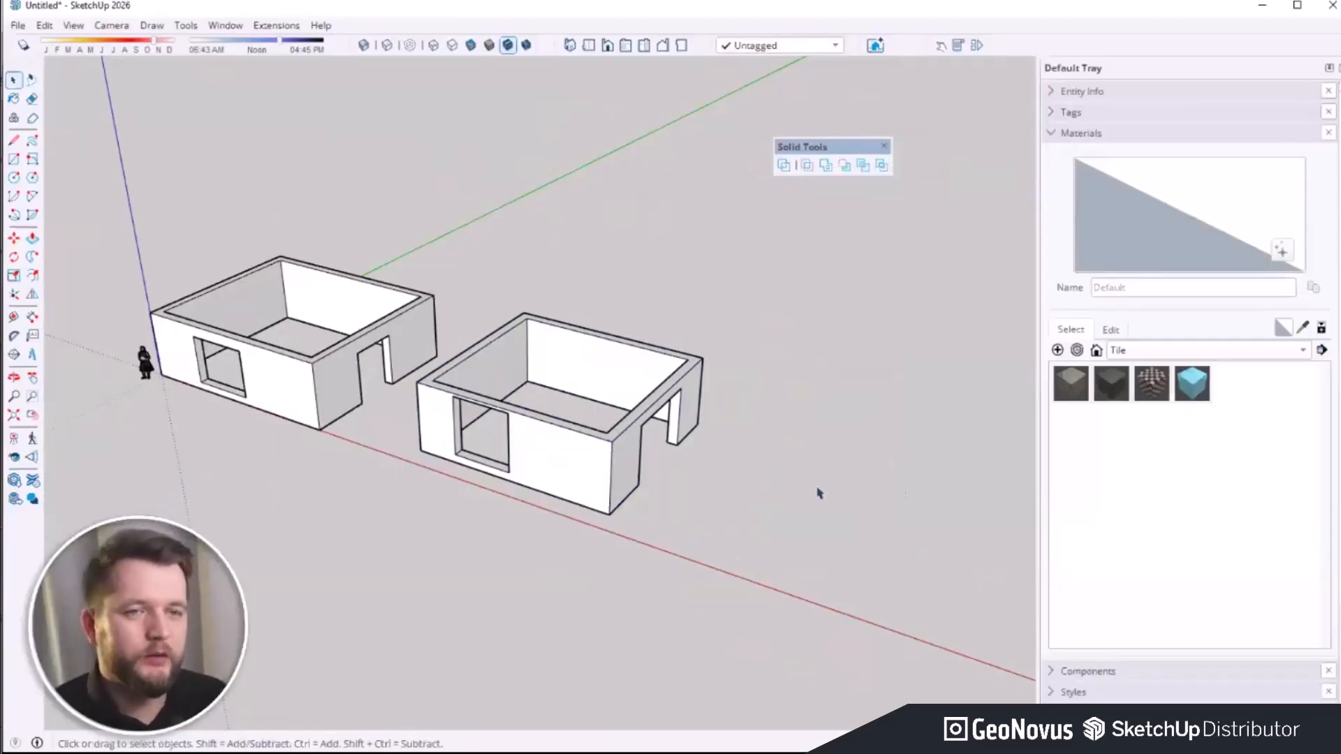
Step: Draw two tangent arcs on the ground beside the second room, forming an S-shaped curve
middle_drag(748, 359, 623, 443)
key(a)
click(548, 457)
click(719, 505)
click(706, 443)
click(721, 506)
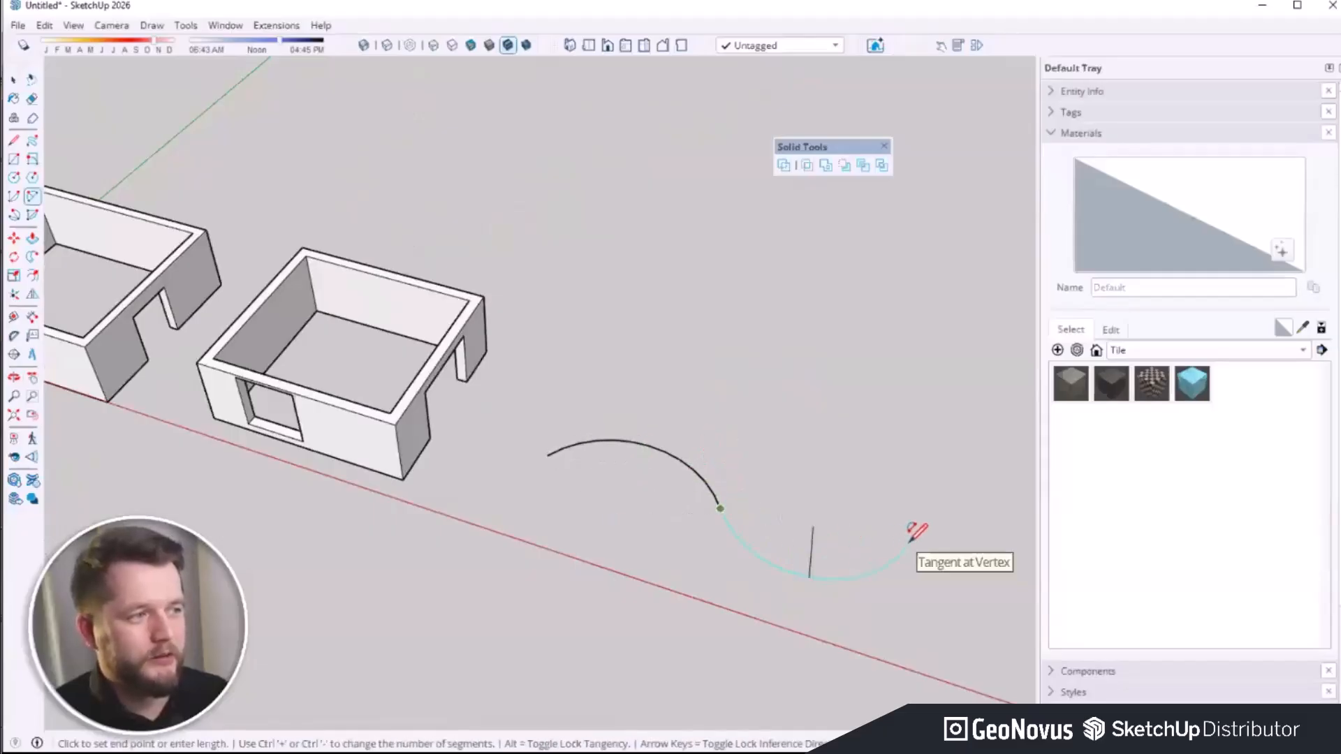
click(909, 541)
Step: Select both arcs and offset them by a wall thickness to get a parallel S-curve
key(space)
drag(853, 434, 680, 560)
scroll(738, 559, up, 1)
key(f)
click(728, 524)
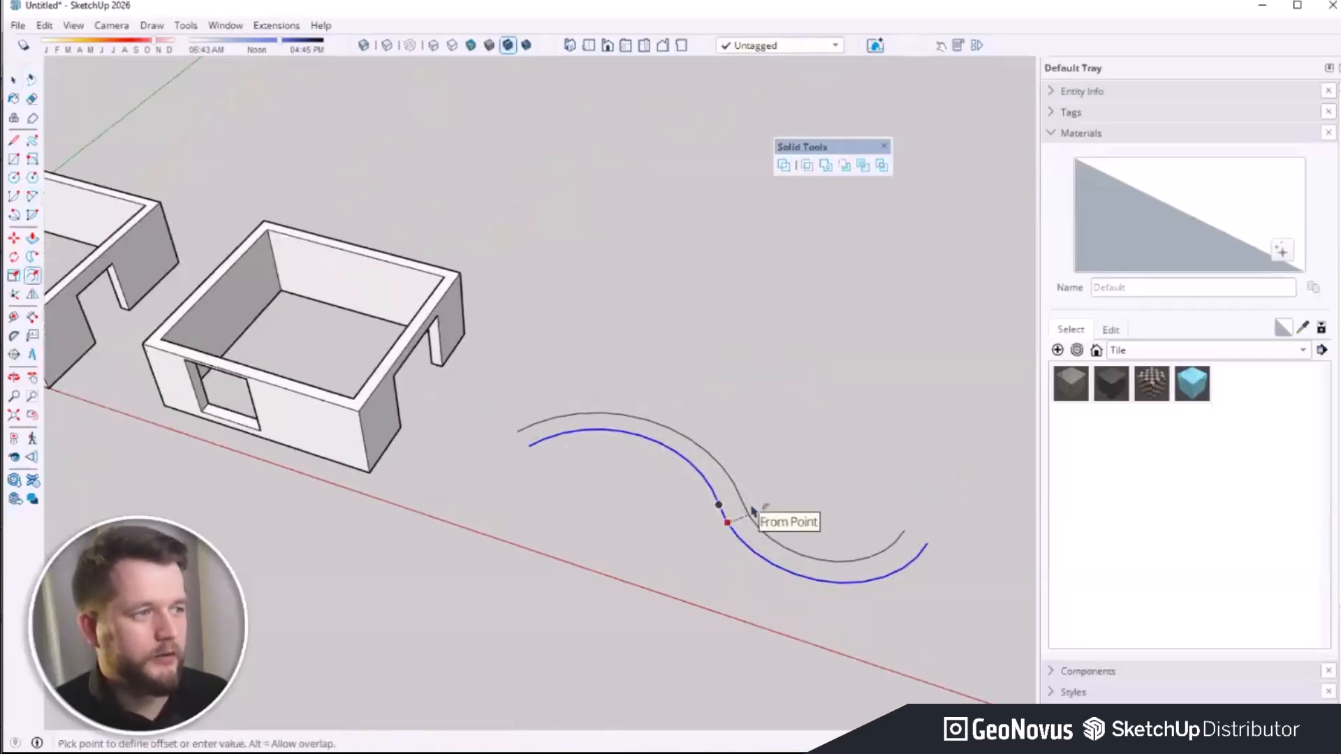
click(765, 514)
Step: Close both open ends between the parallel S-curves with straight lines to form a face
scroll(978, 517, up, 1)
key(l)
click(907, 542)
key(Escape)
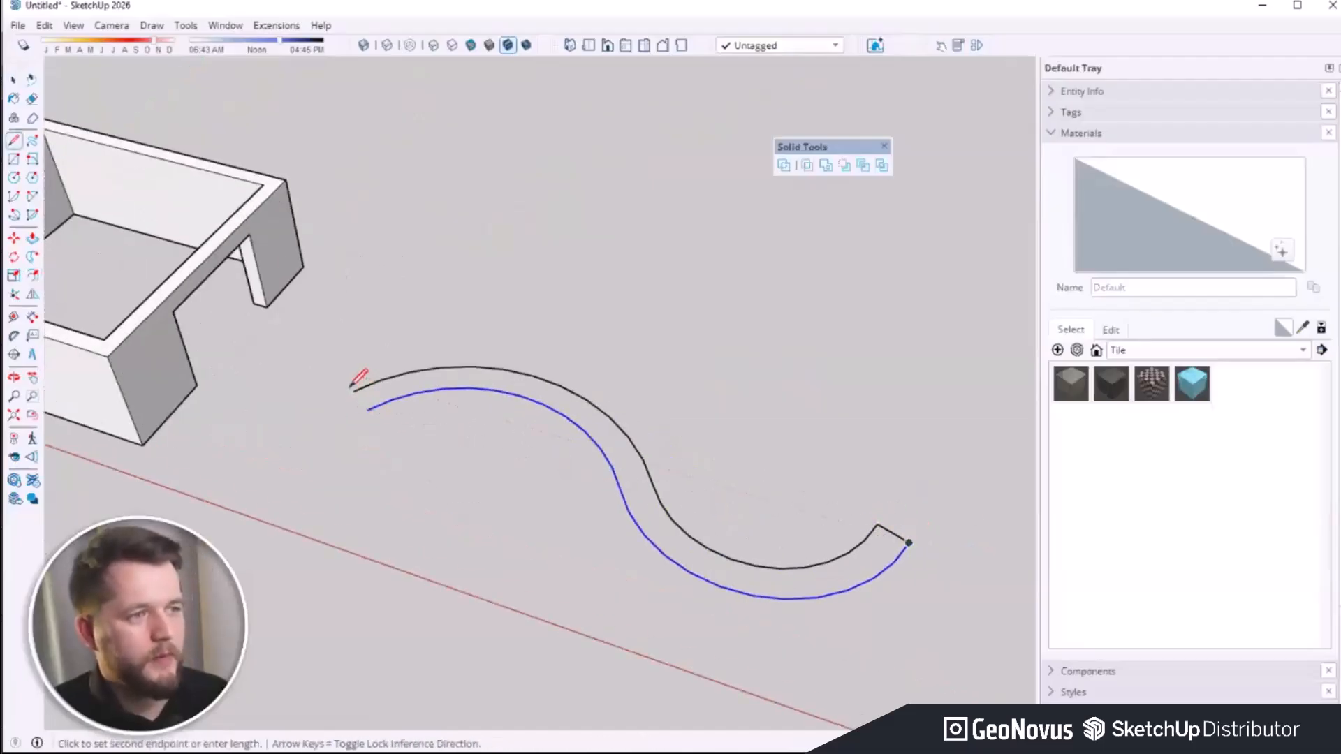
click(368, 410)
middle_drag(371, 391, 671, 454)
Step: Extrude the S-shaped face upward into a curved wall
key(space)
key(p)
click(664, 506)
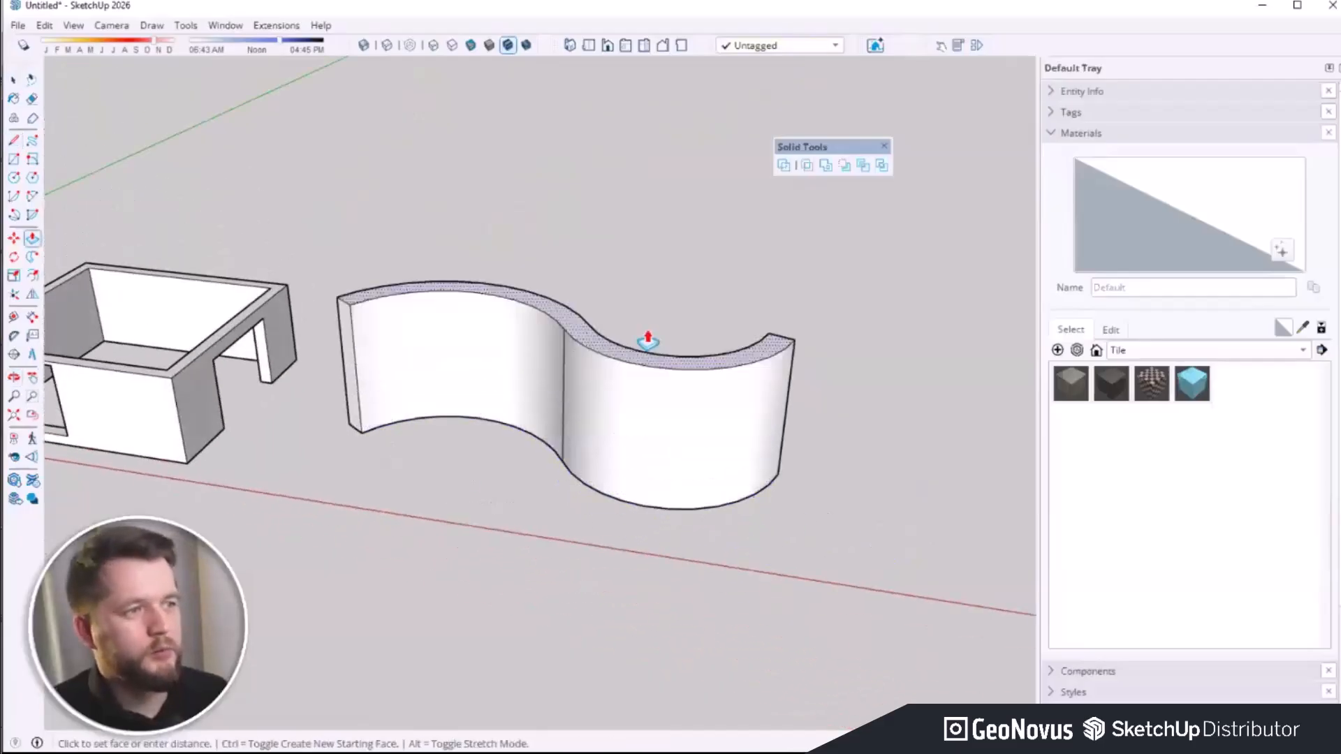
click(647, 318)
Step: Select the whole curved wall and make it a group
key(space)
triple_click(644, 364)
right_click(641, 361)
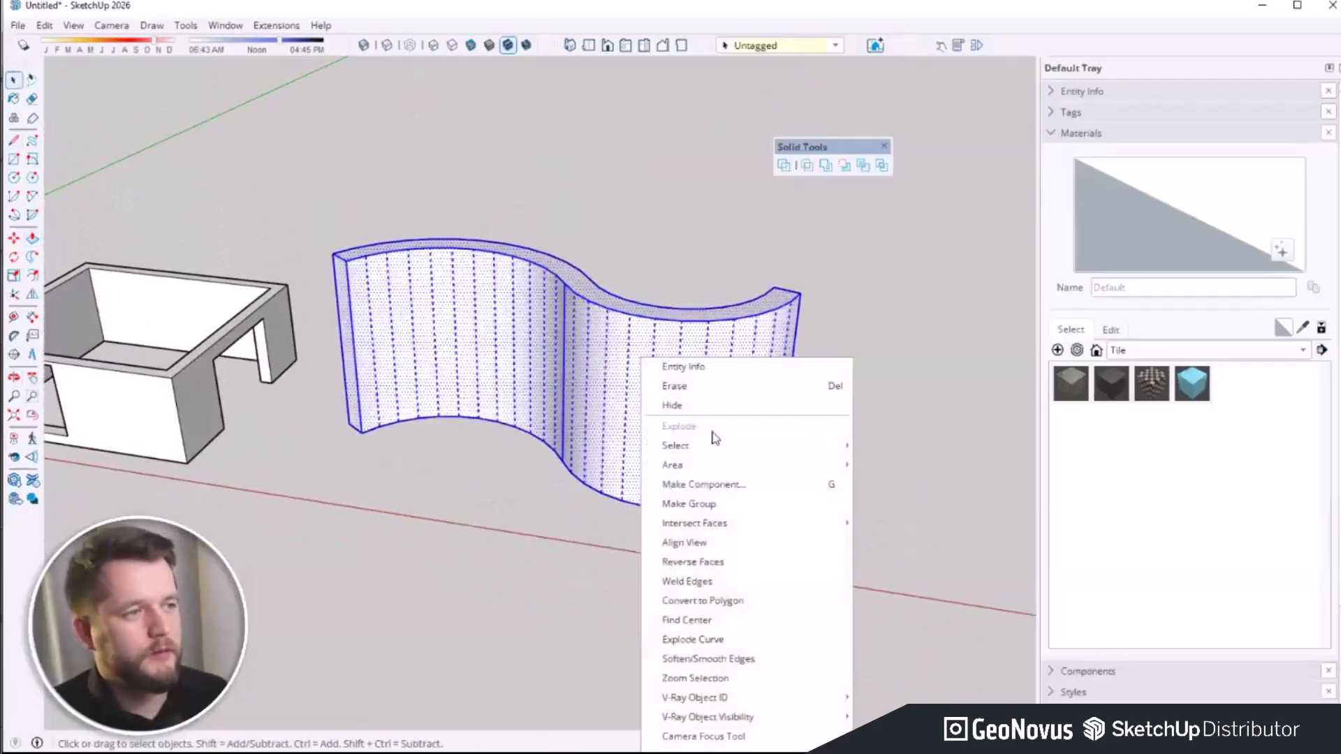
click(743, 502)
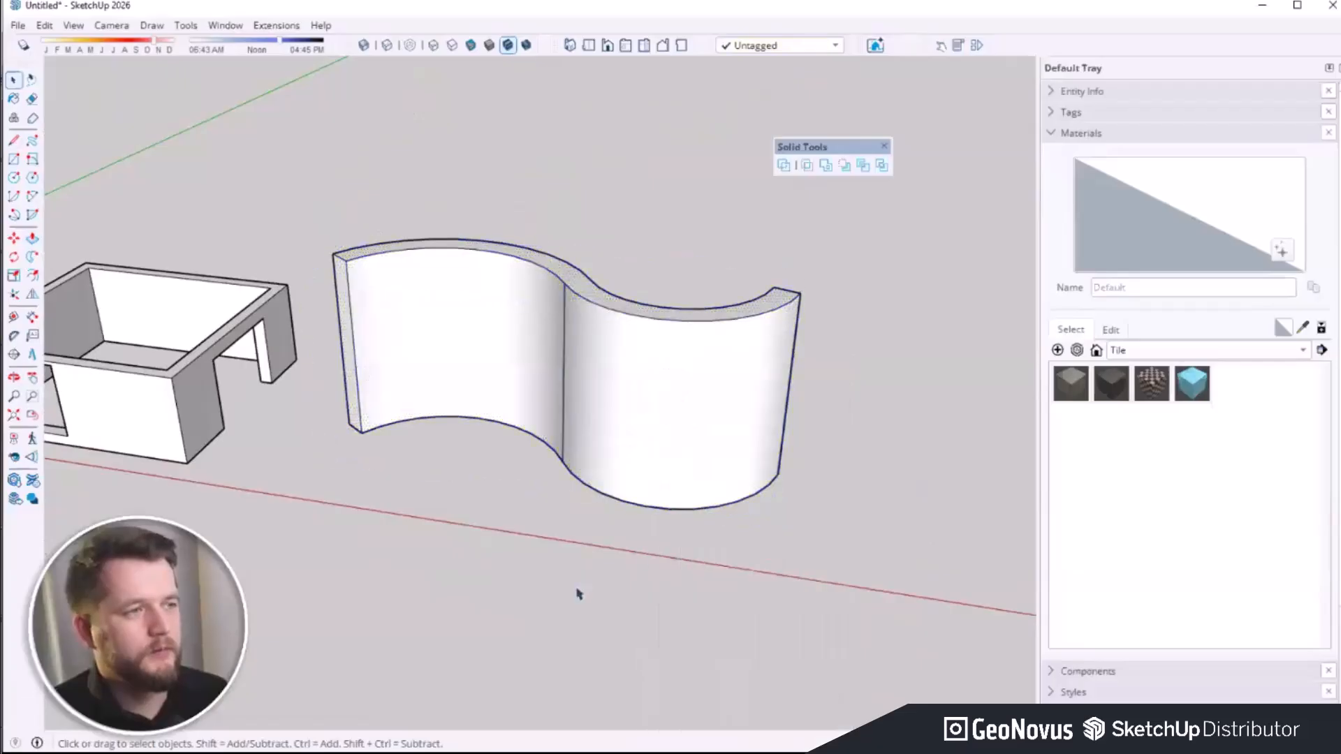
Step: Copy the curved wall group a short distance behind the original
middle_drag(565, 567, 773, 524)
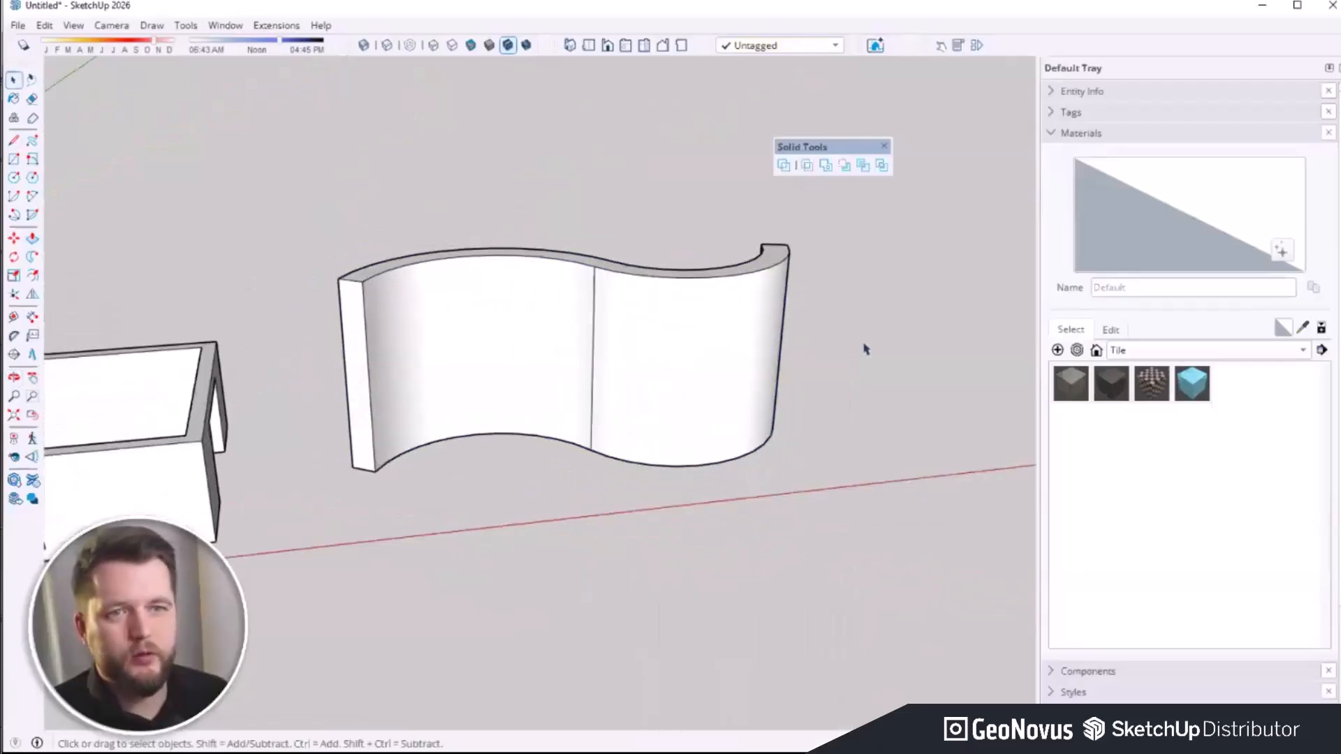
middle_drag(759, 412, 517, 412)
scroll(803, 563, up, 3)
middle_drag(802, 563, 593, 497)
key(r)
key(space)
click(766, 445)
middle_drag(767, 444, 719, 353)
key(m)
middle_drag(758, 446, 800, 499)
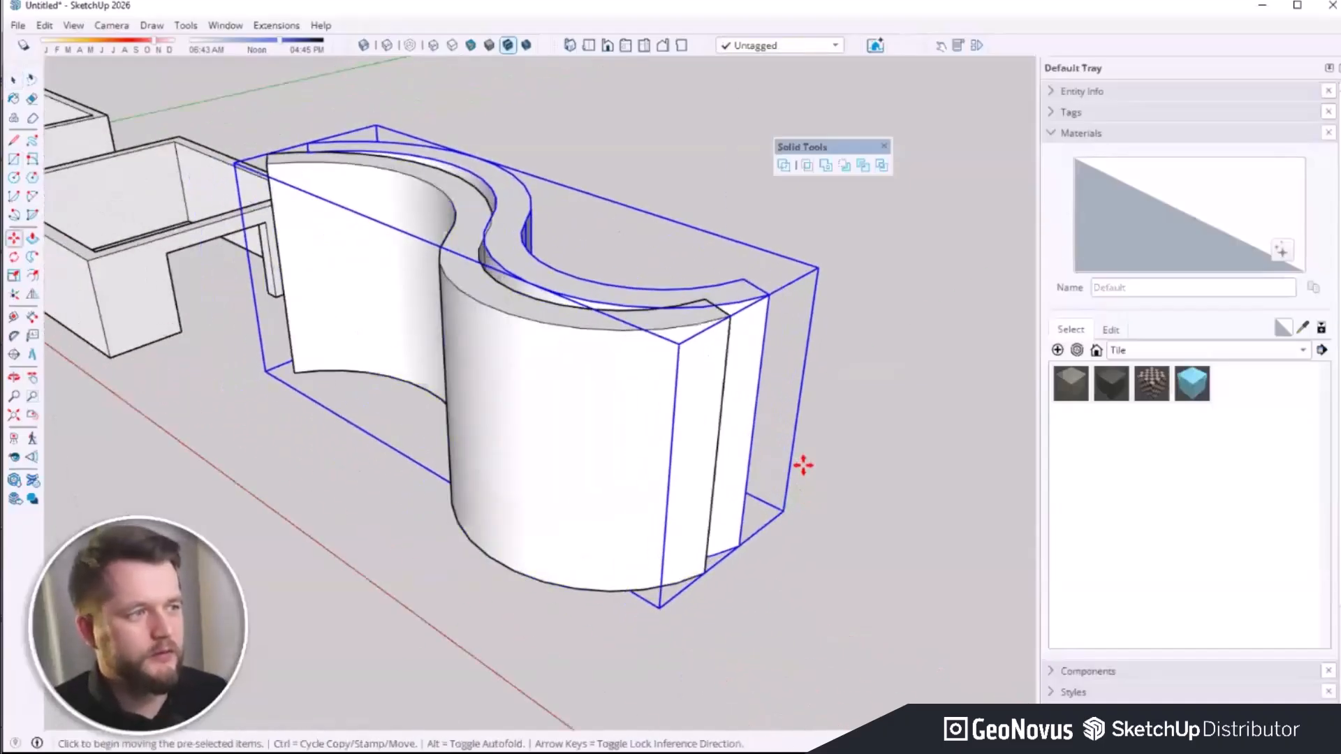
Step: Rotate the copied curved wall onto its side so it crosses the upright curved wall
click(759, 332)
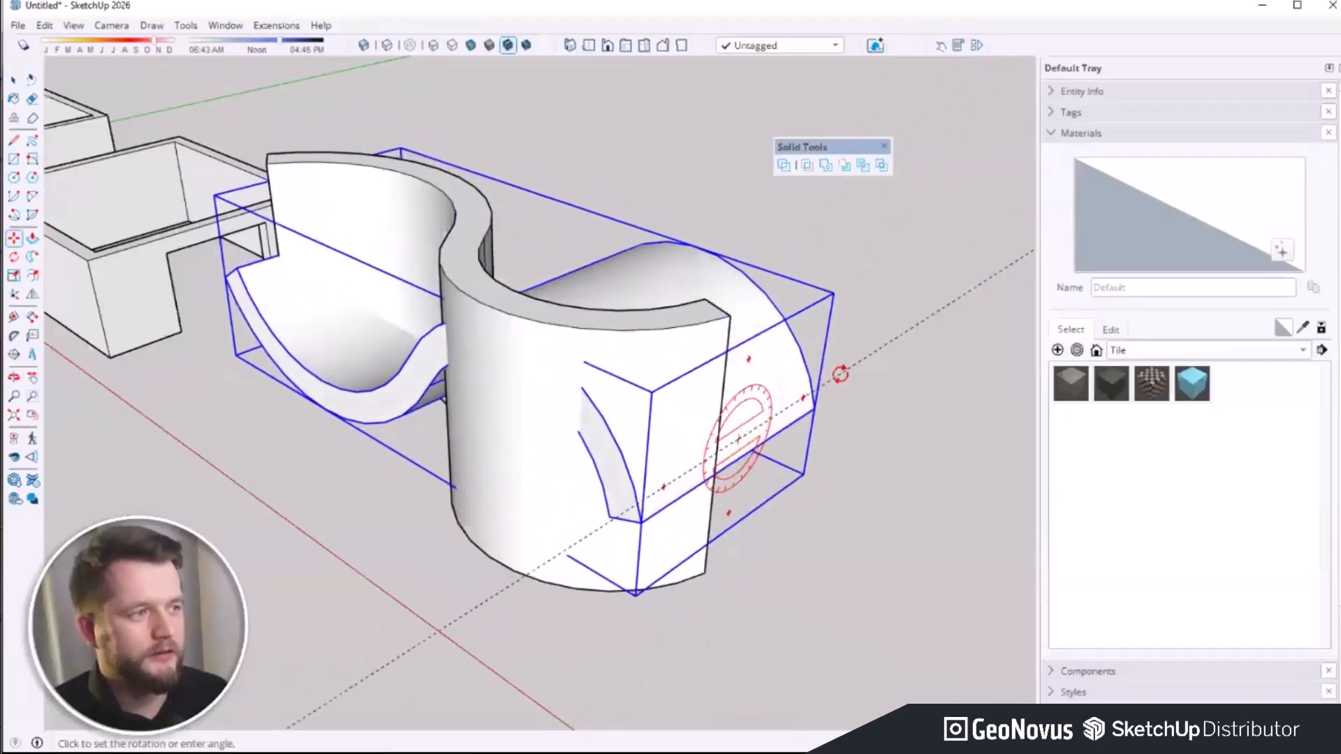
click(840, 373)
click(828, 507)
Step: Enlarge the lying curved wall with Scale so it extends beyond both ends of the upright wall
middle_drag(230, 536, 622, 479)
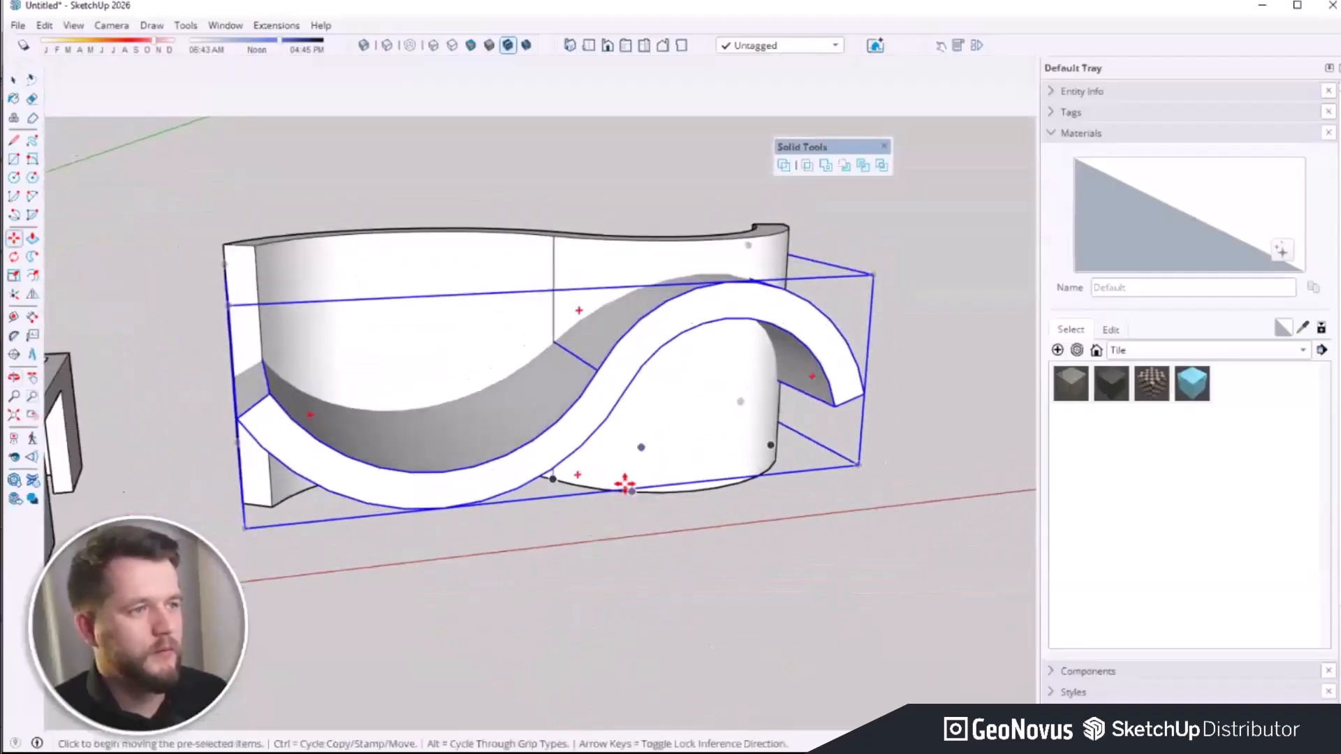
key(s)
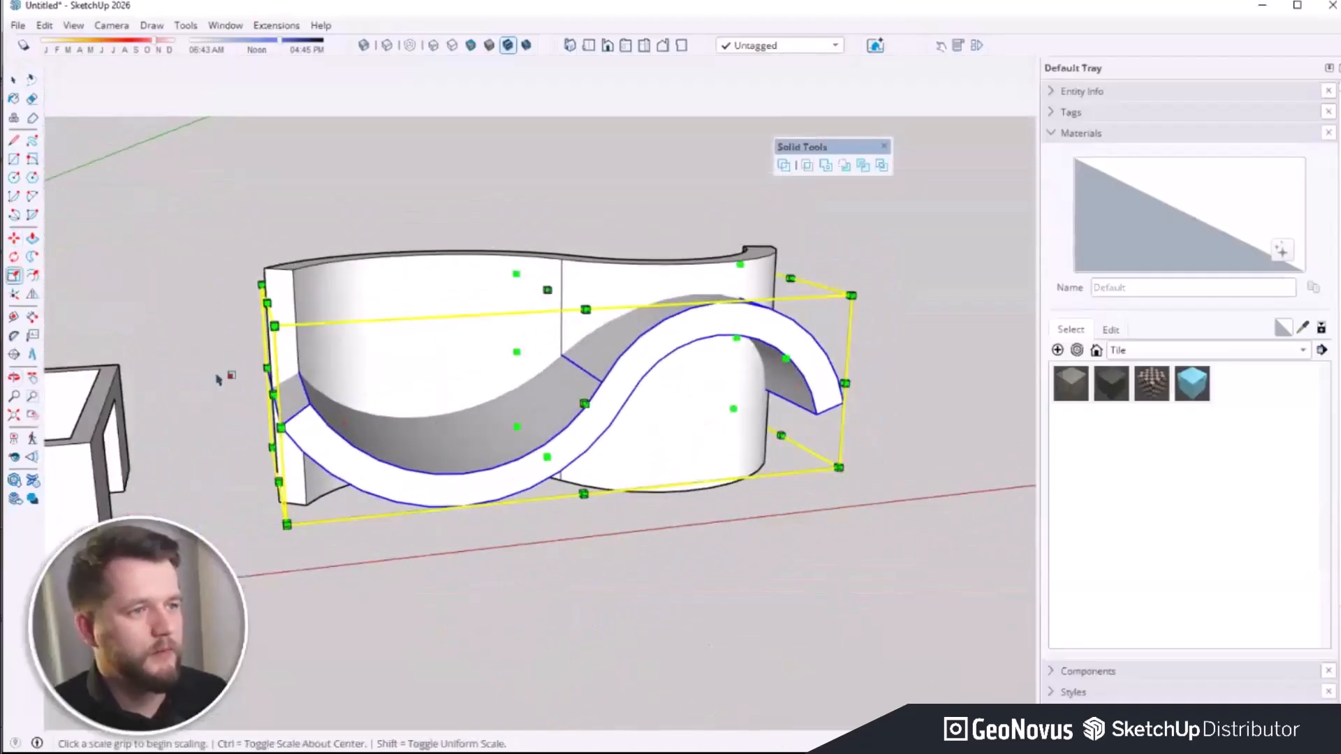
middle_drag(280, 381, 286, 394)
click(282, 395)
click(546, 374)
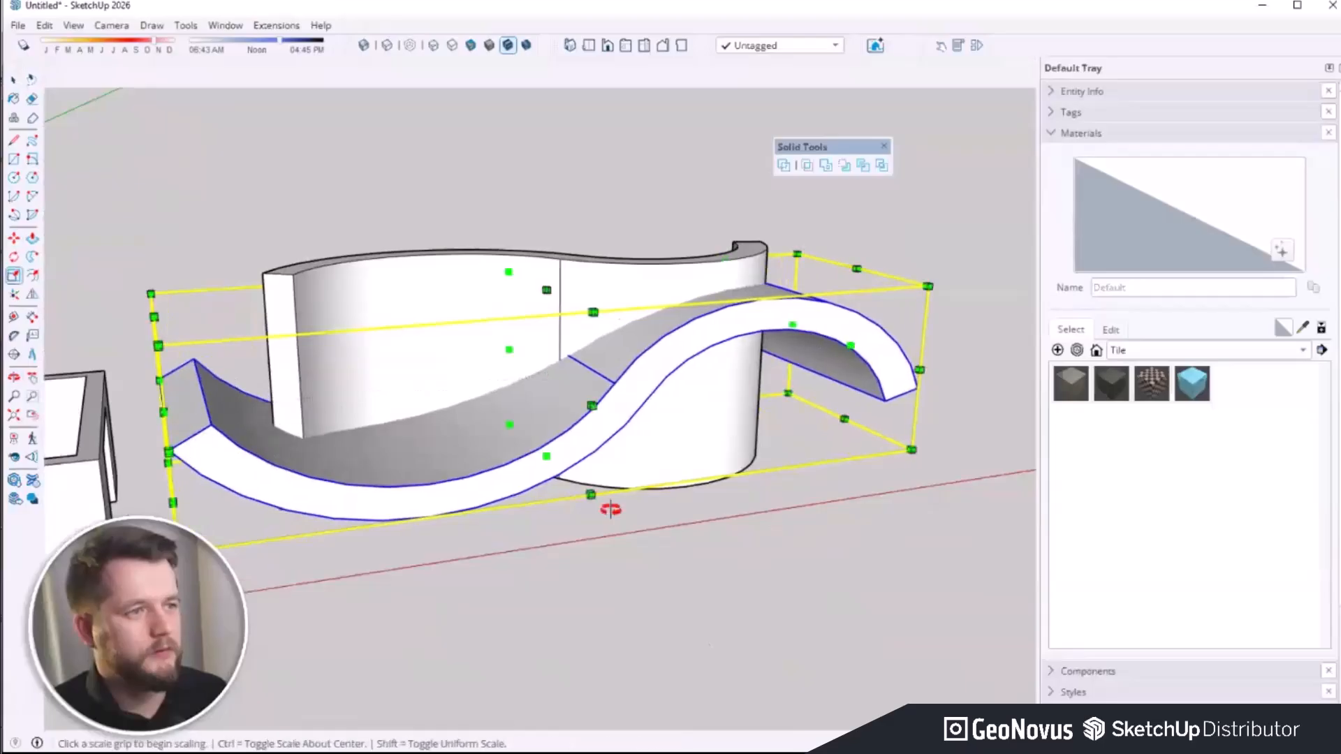
Step: Move the lying curved wall slightly upward across the upright wall
middle_drag(608, 509, 707, 438)
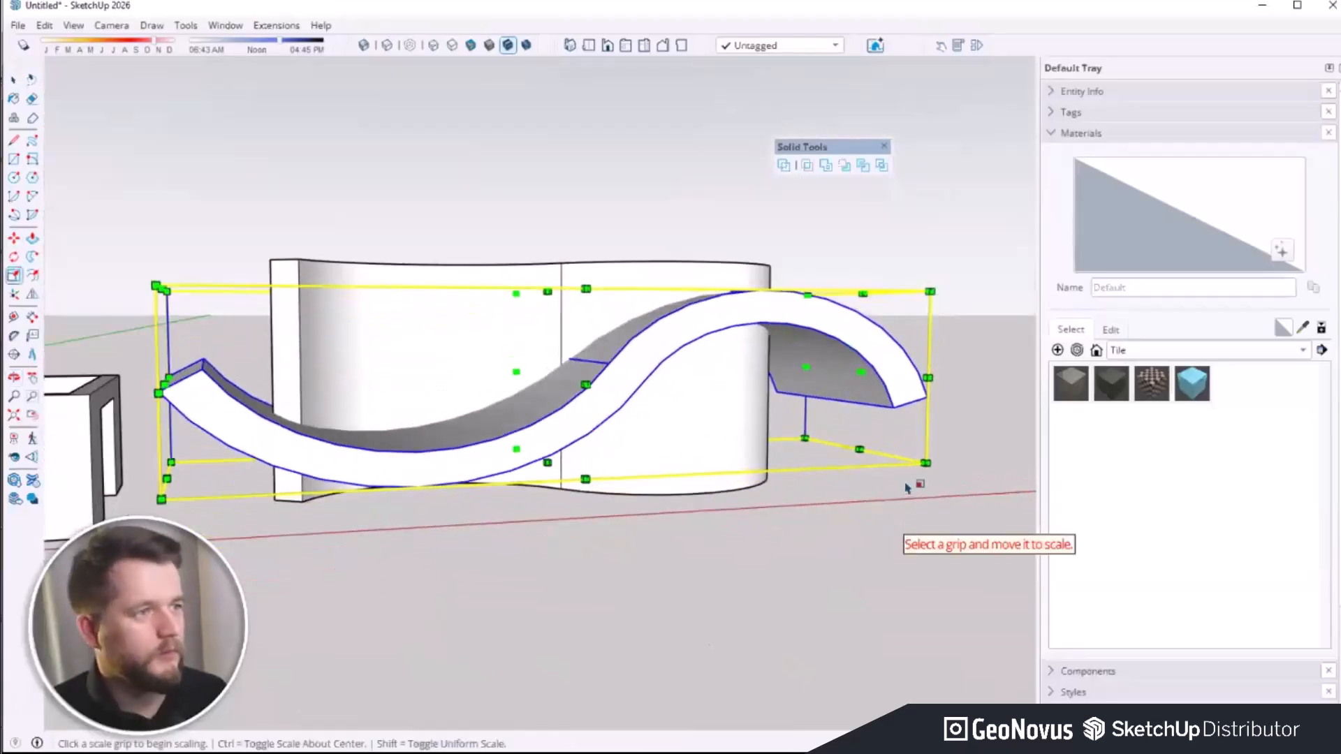
scroll(866, 510, up, 1)
middle_drag(855, 493, 890, 412)
key(m)
click(850, 487)
click(848, 454)
Step: Scale the upright curved wall upward so it rises well above the lying curved wall
key(space)
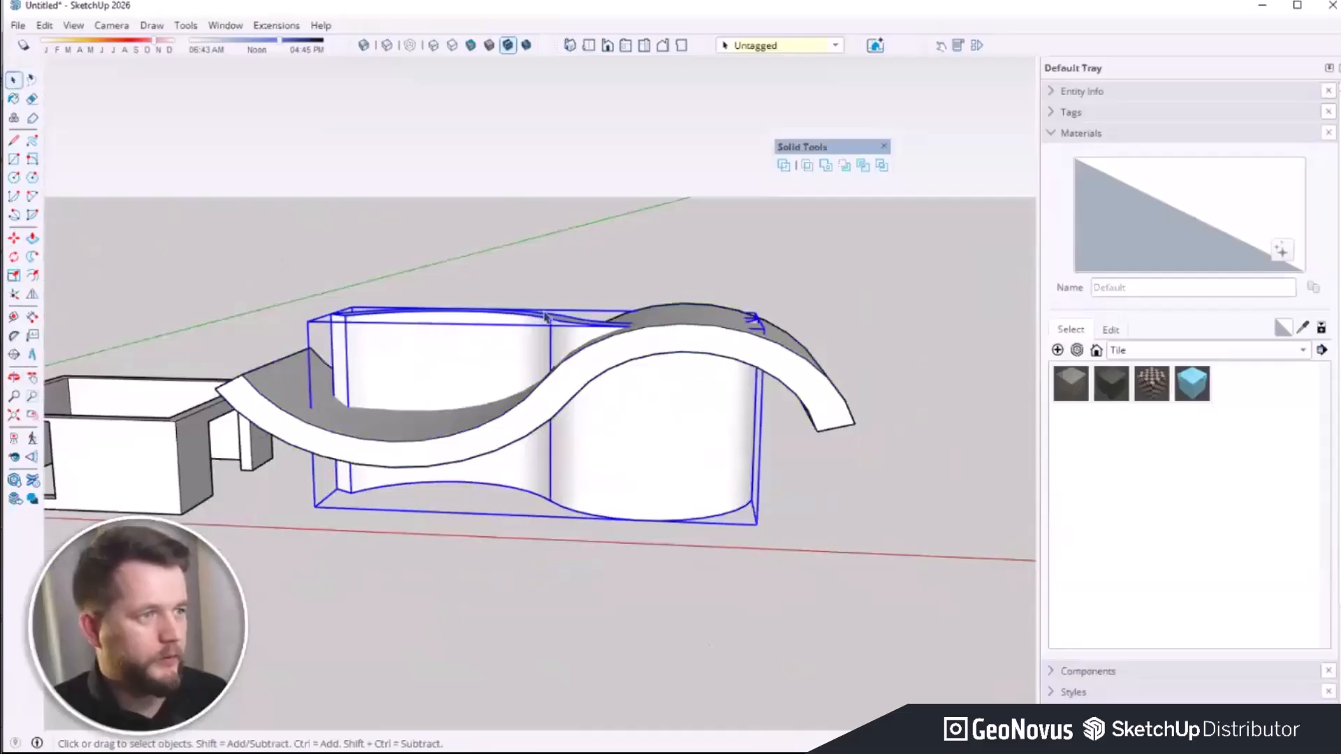
key(s)
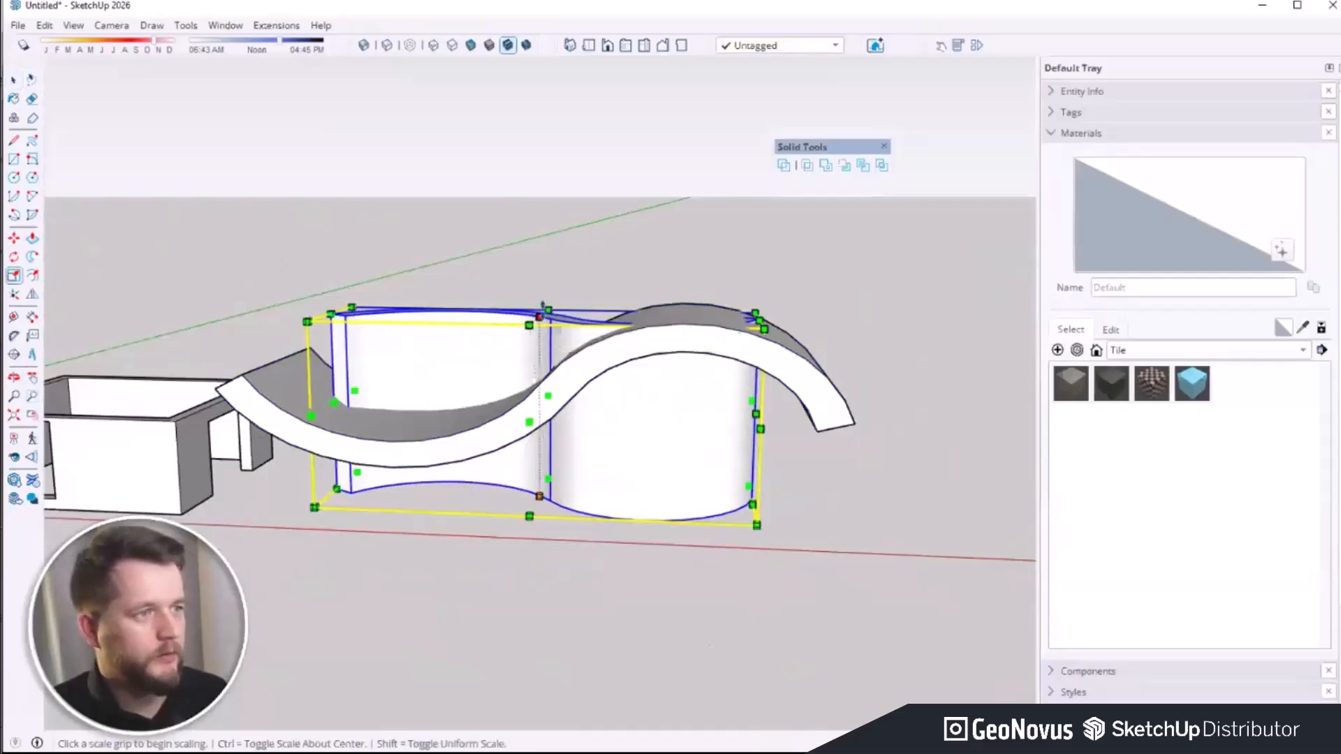
drag(541, 315, 542, 193)
key(space)
click(828, 559)
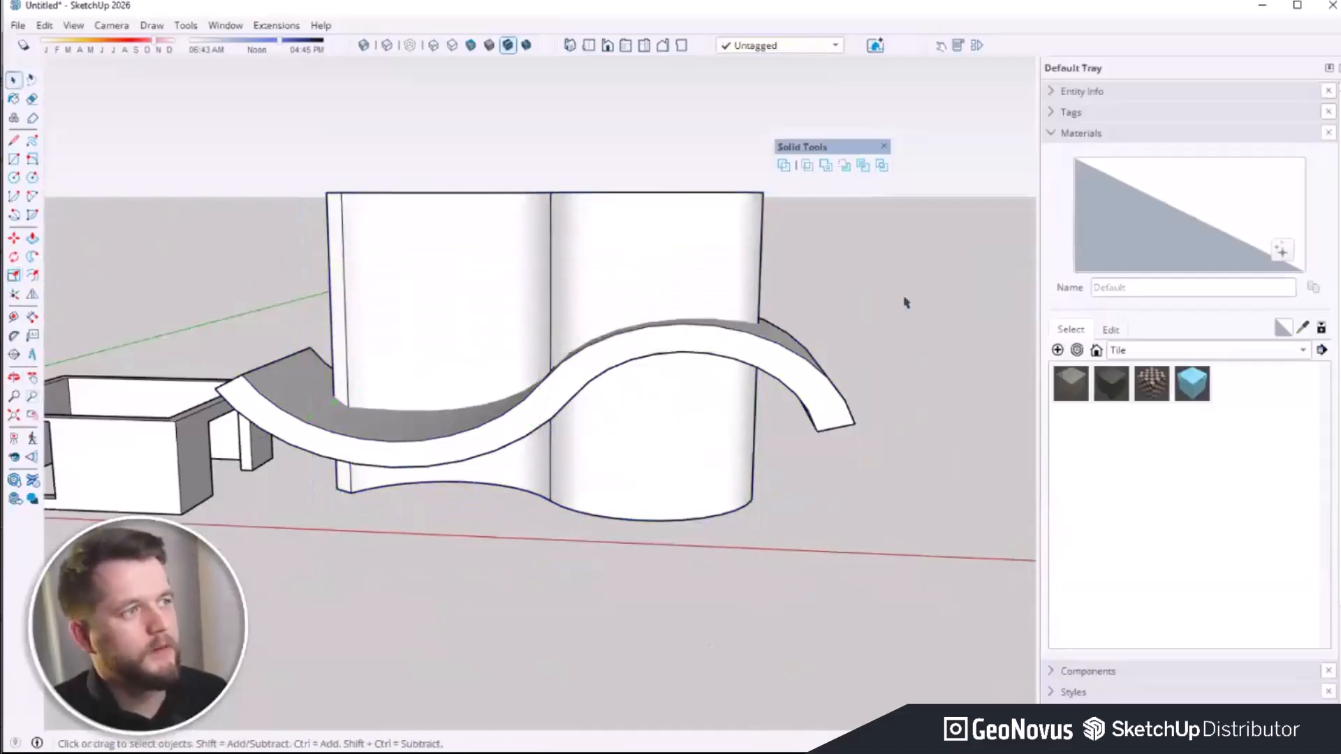
Step: Subtract the lying curved wall from the upright curved wall
click(843, 170)
click(810, 412)
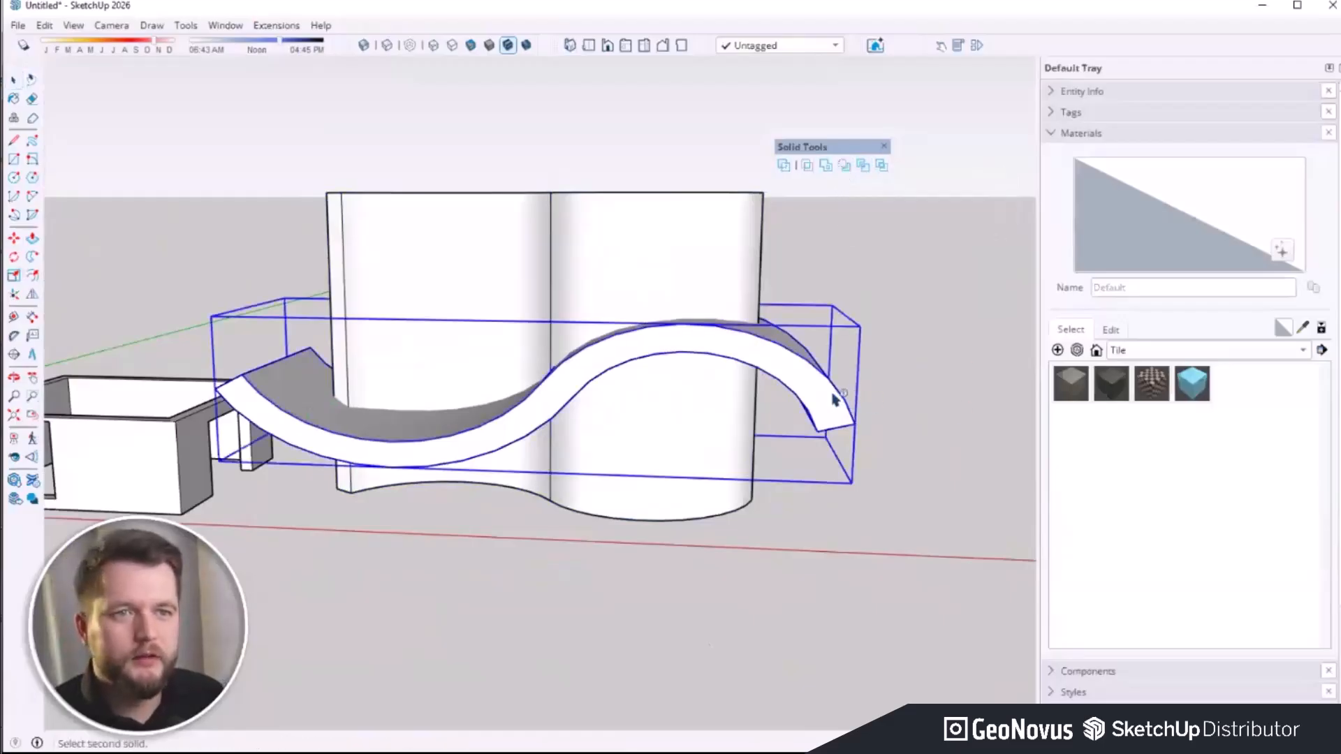
click(693, 278)
middle_drag(524, 509, 488, 494)
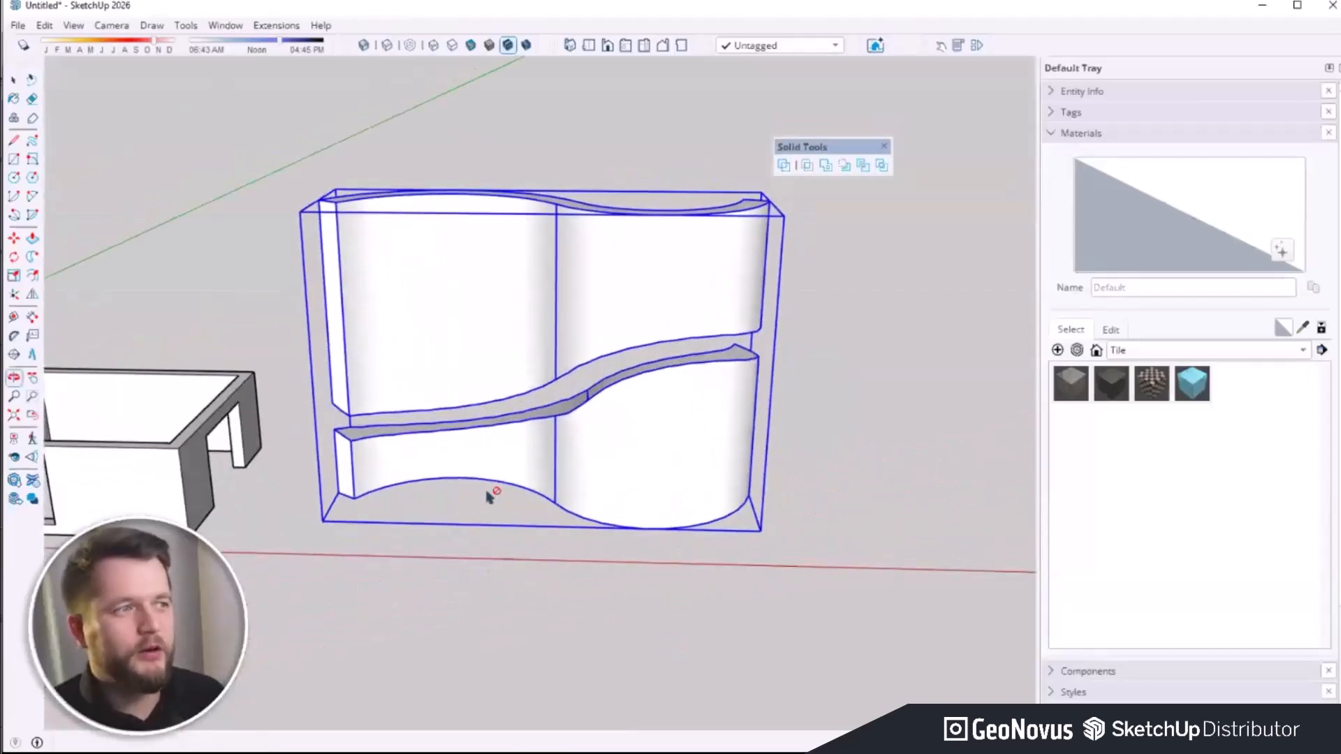
Step: Open the split curved wall group and delete its upper piece, keeping the lower wall with the wavy top
double_click(528, 323)
key(Delete)
middle_drag(626, 513, 506, 329)
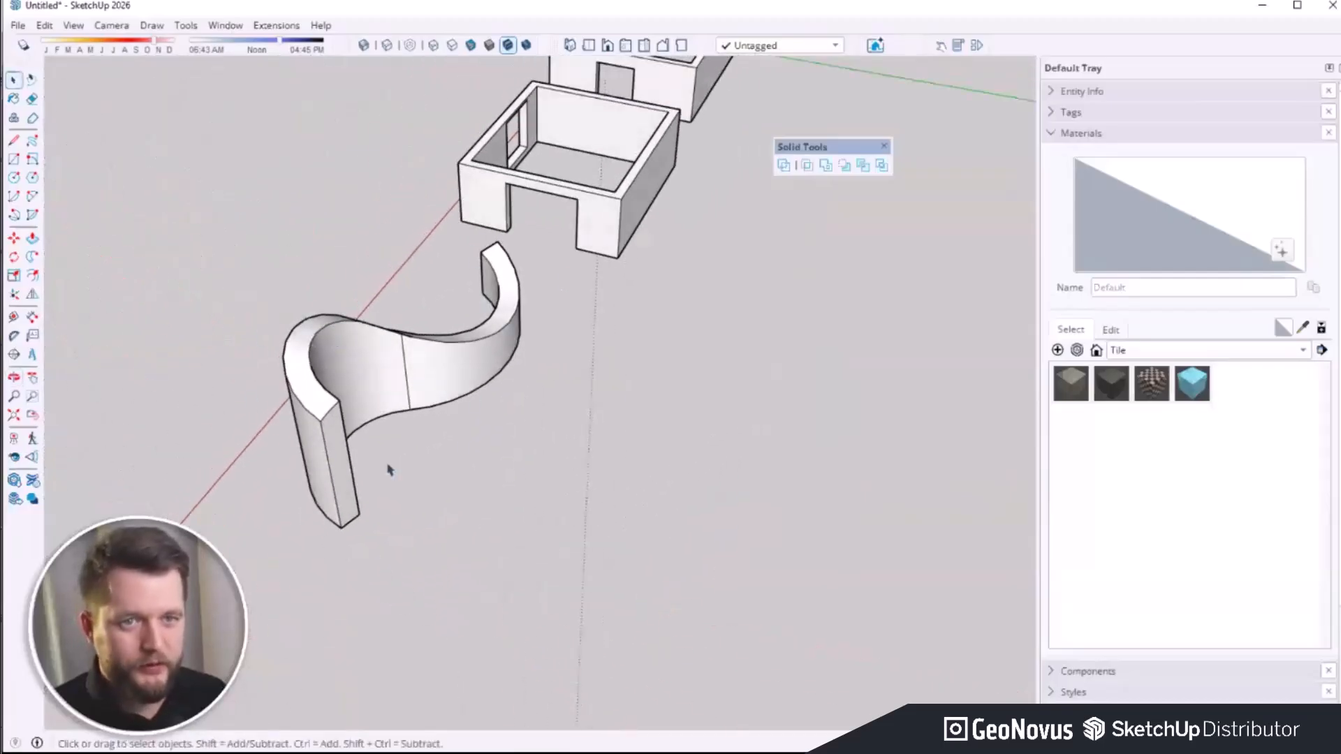
Step: Draw a large rectangle on the ground beside the curved wall and extrude it upward into a tall box
middle_drag(217, 423, 500, 422)
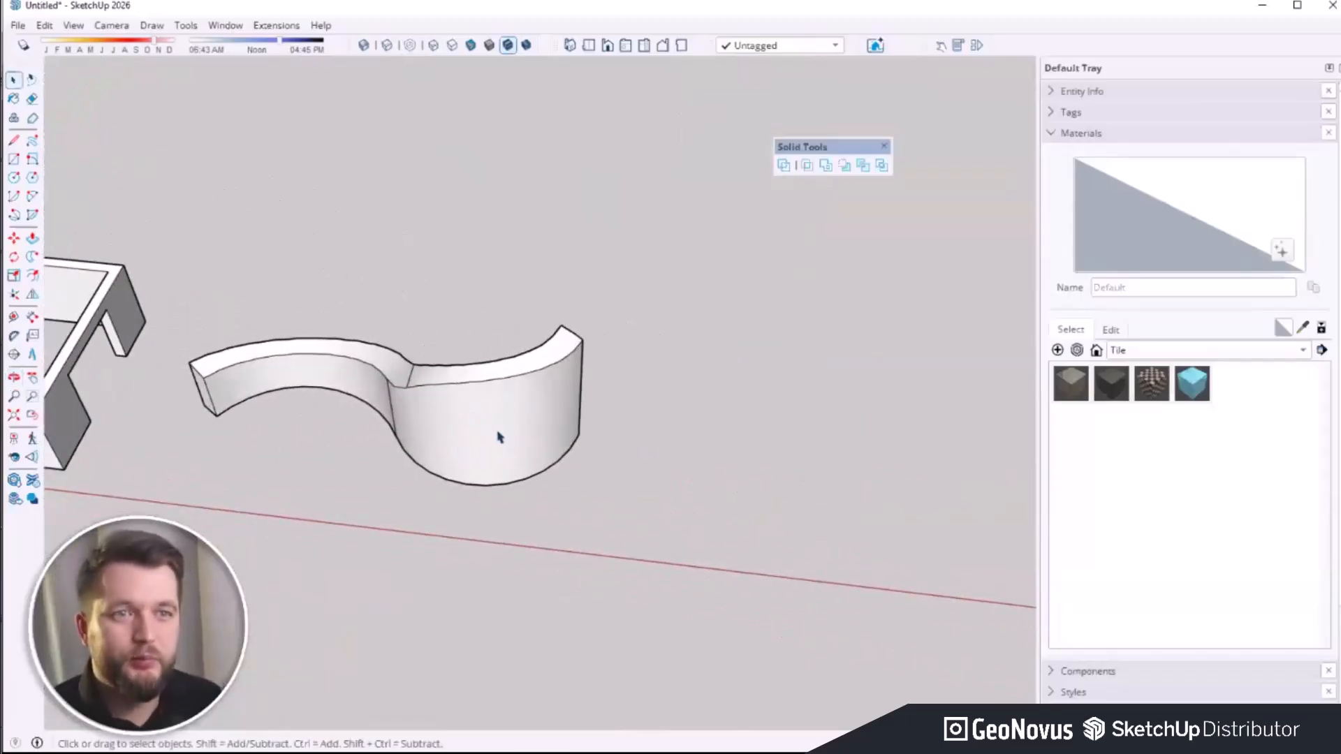
key(r)
click(654, 334)
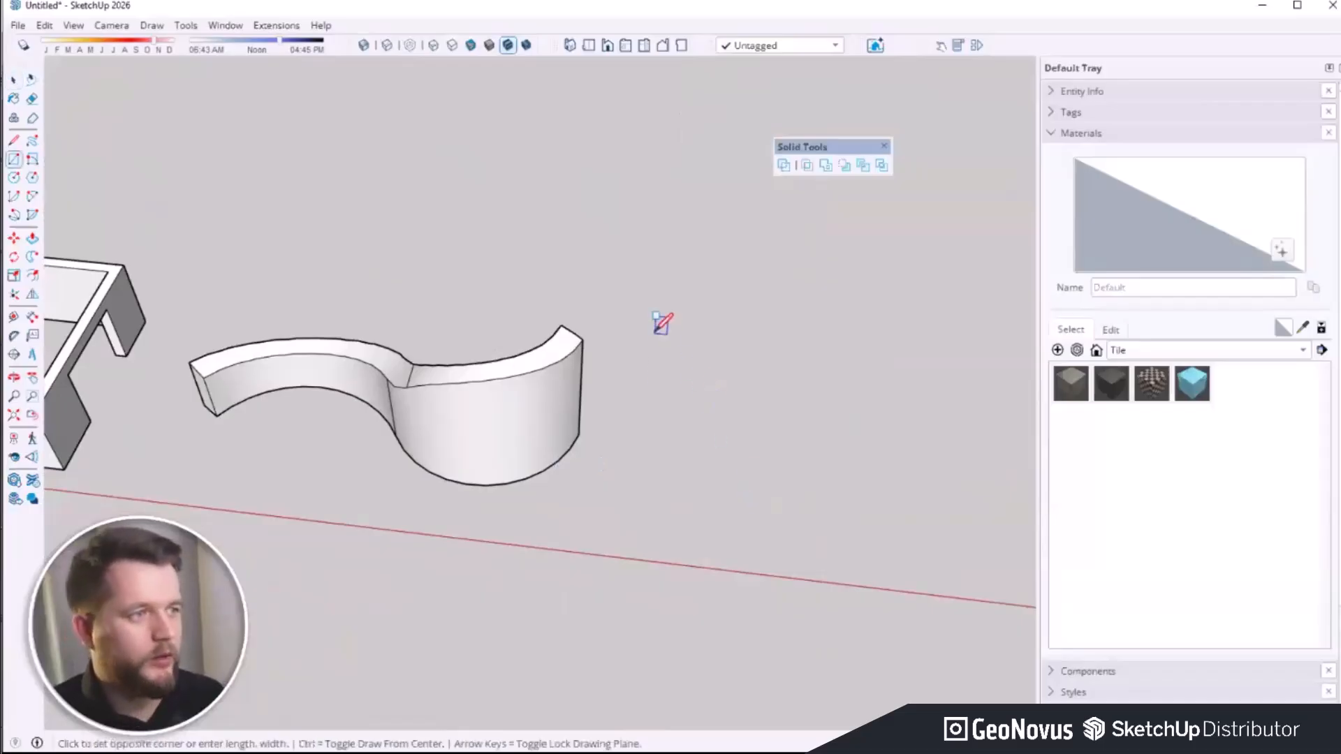
click(863, 610)
key(p)
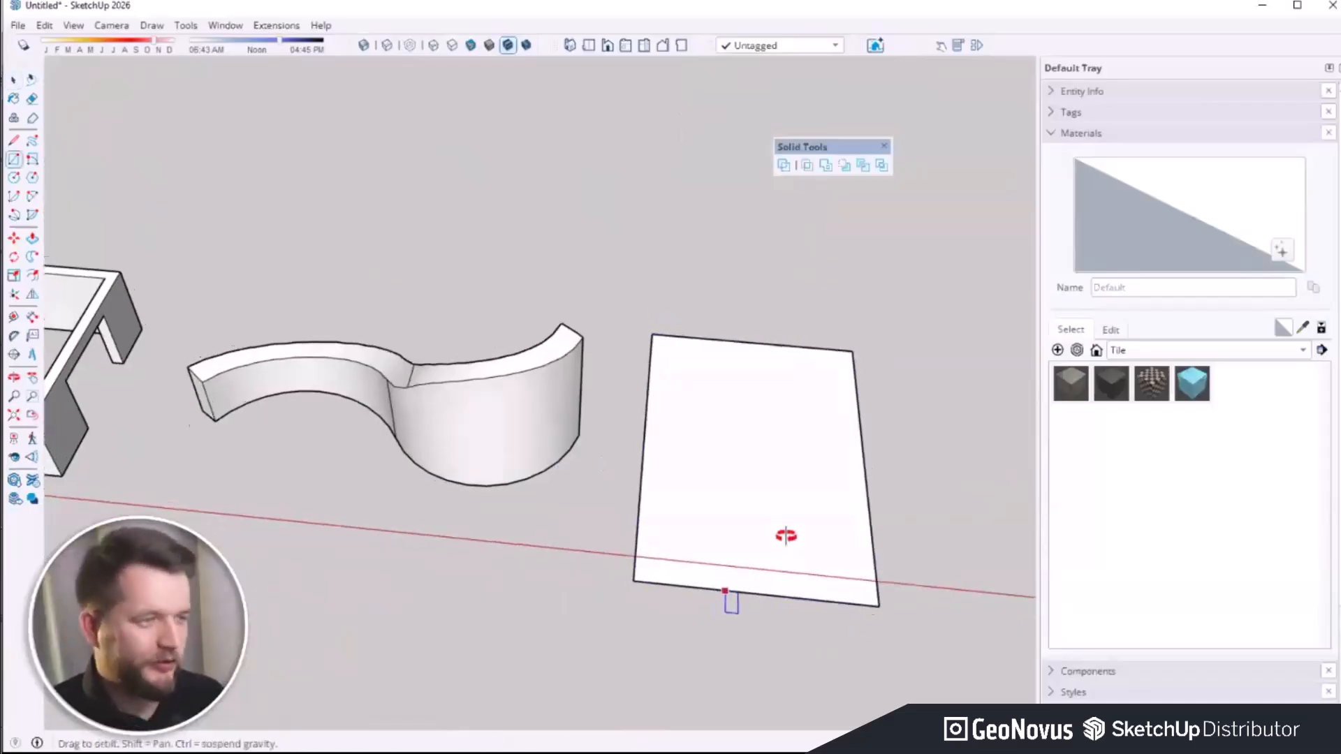
middle_drag(784, 536, 811, 493)
click(810, 494)
click(800, 230)
Step: Group the box and move it over one half of the curved wall
key(space)
triple_click(775, 324)
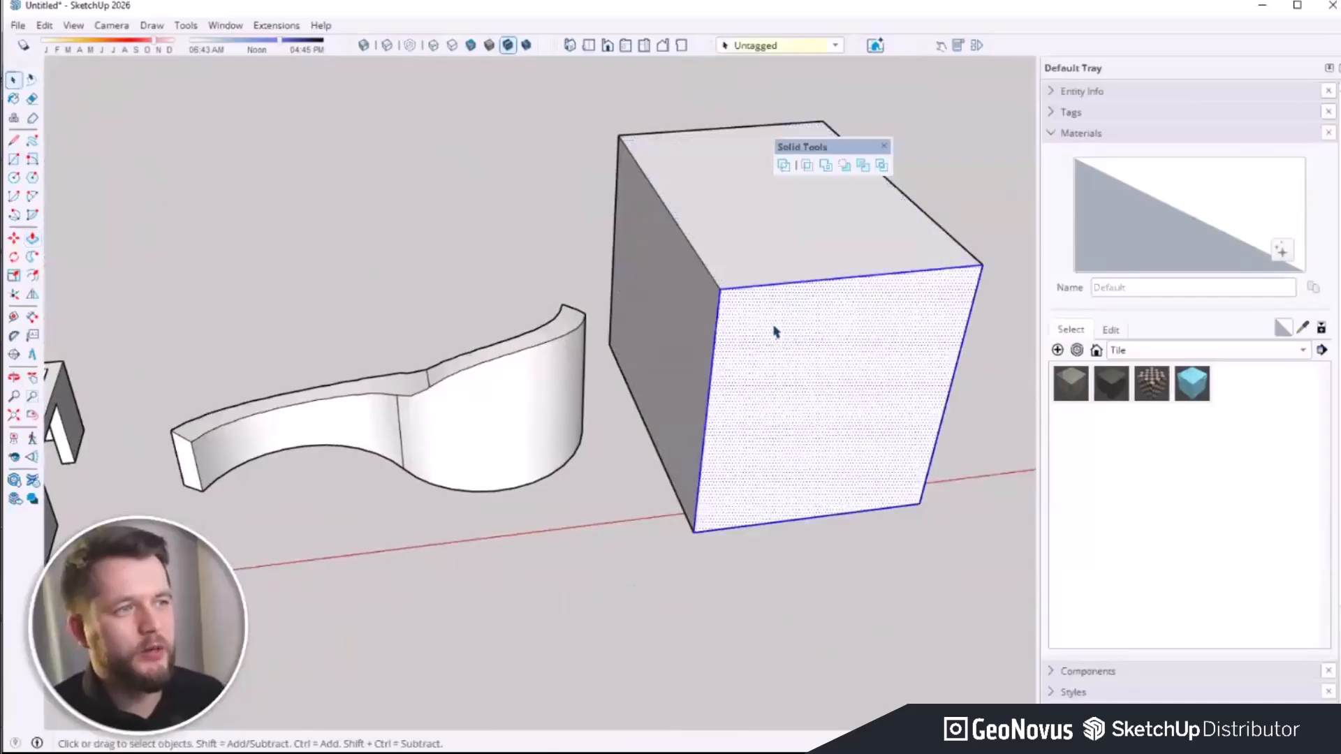
right_click(775, 323)
click(817, 472)
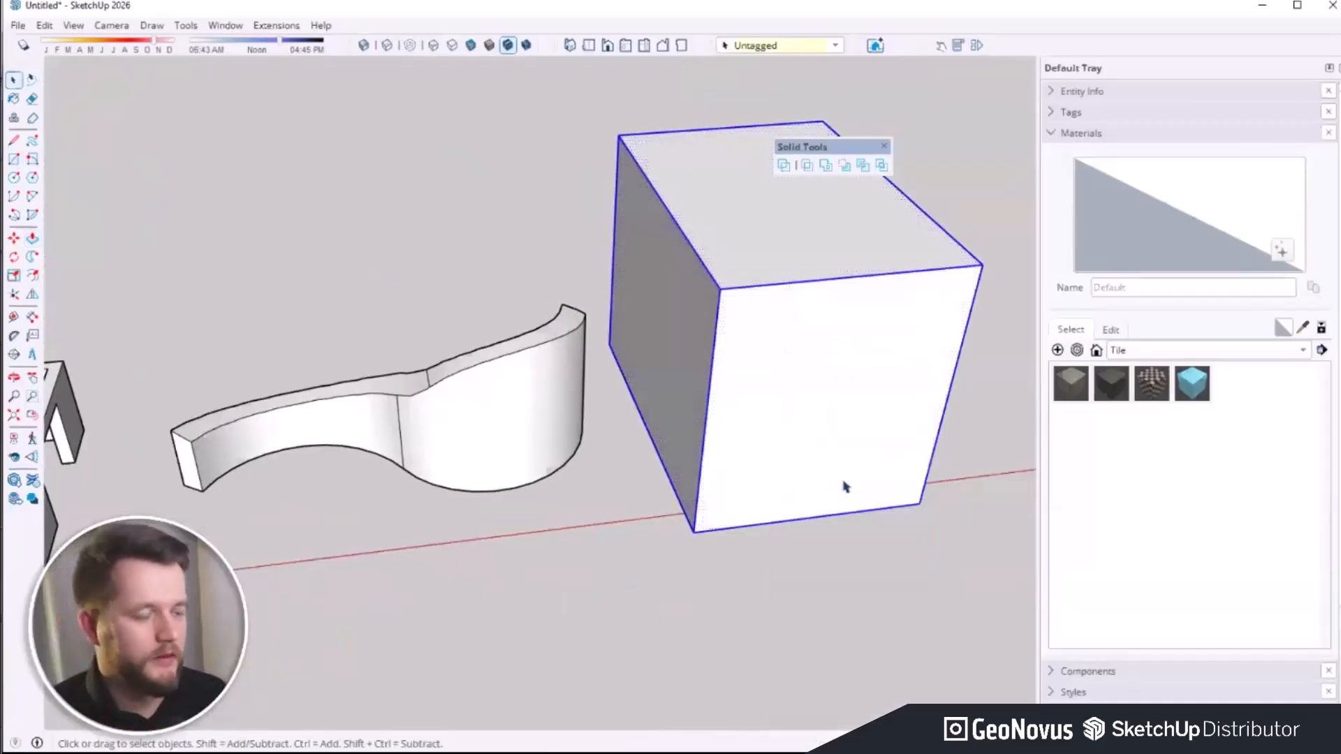
middle_drag(844, 485, 793, 617)
key(m)
middle_drag(879, 662, 610, 299)
key(space)
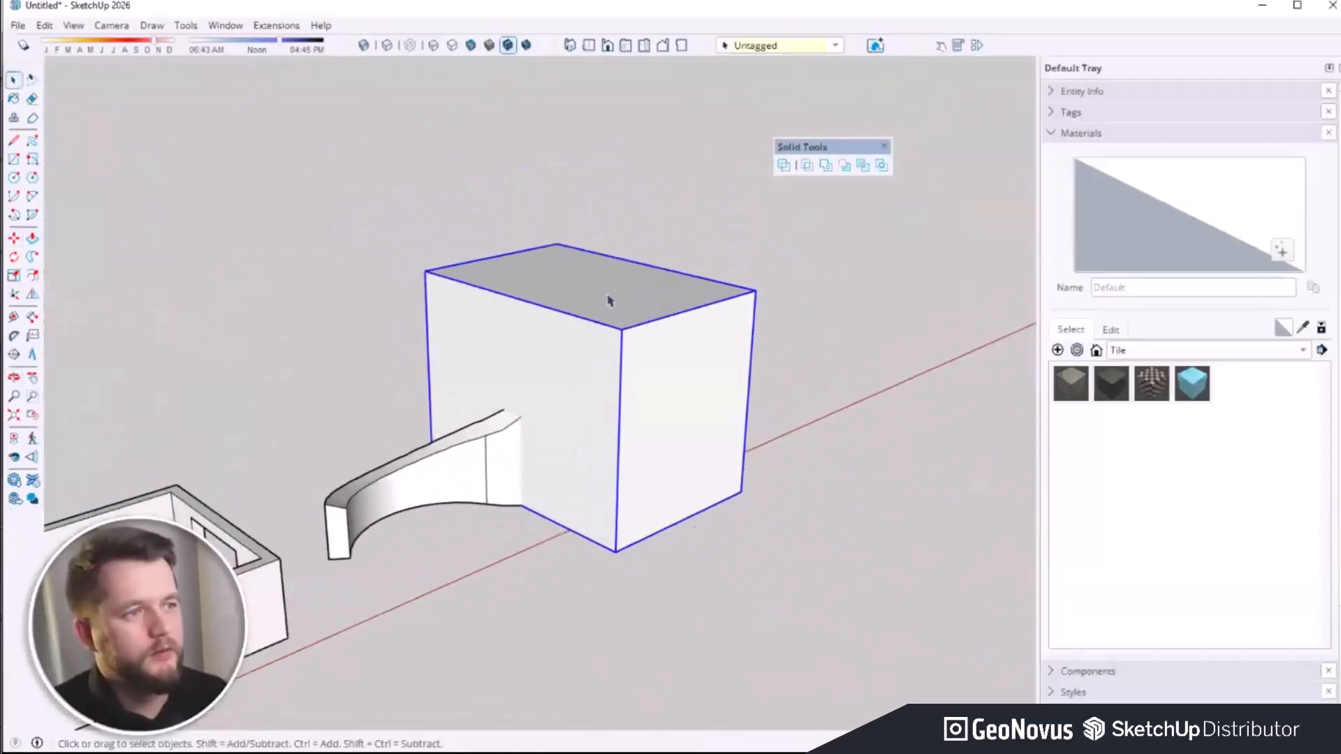
Step: Split the box and the curved wall at their overlap, and move the remaining box clear of the wall
shift+click(420, 467)
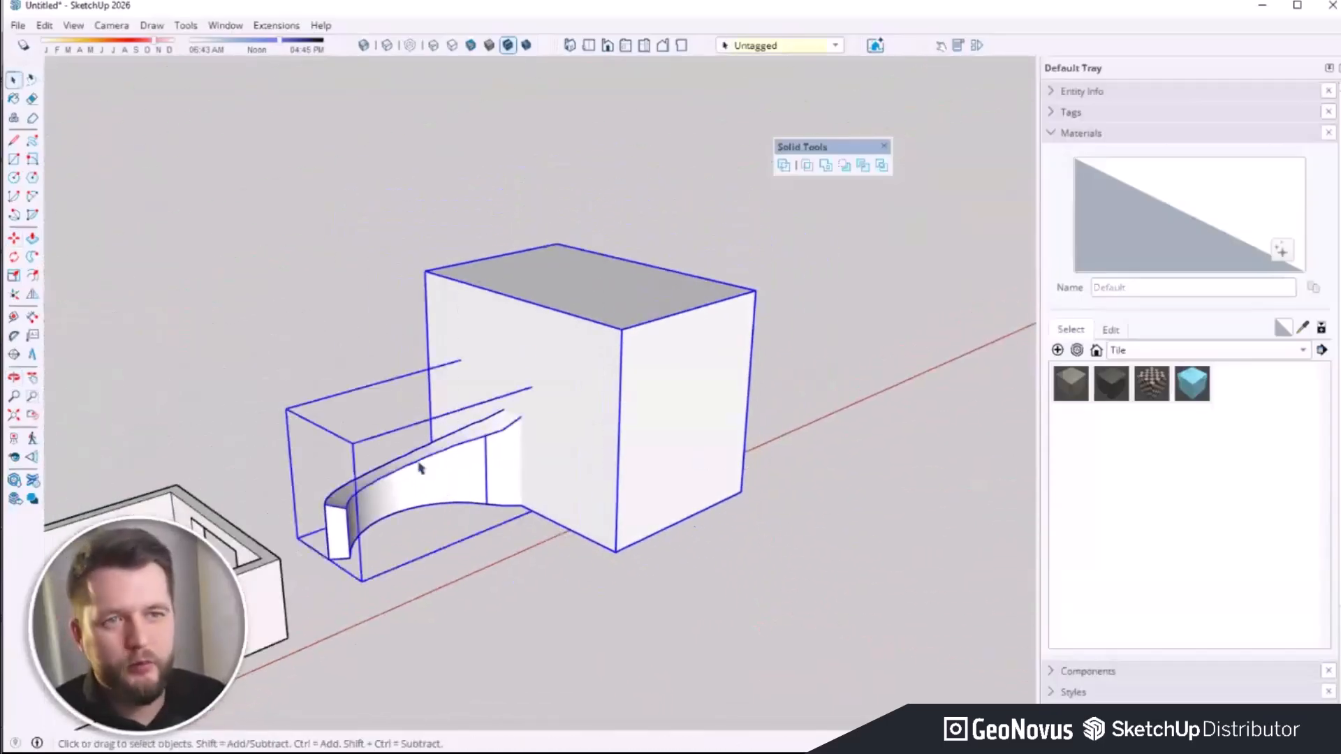
click(883, 169)
click(685, 488)
middle_drag(757, 398, 668, 677)
key(m)
click(596, 638)
click(799, 554)
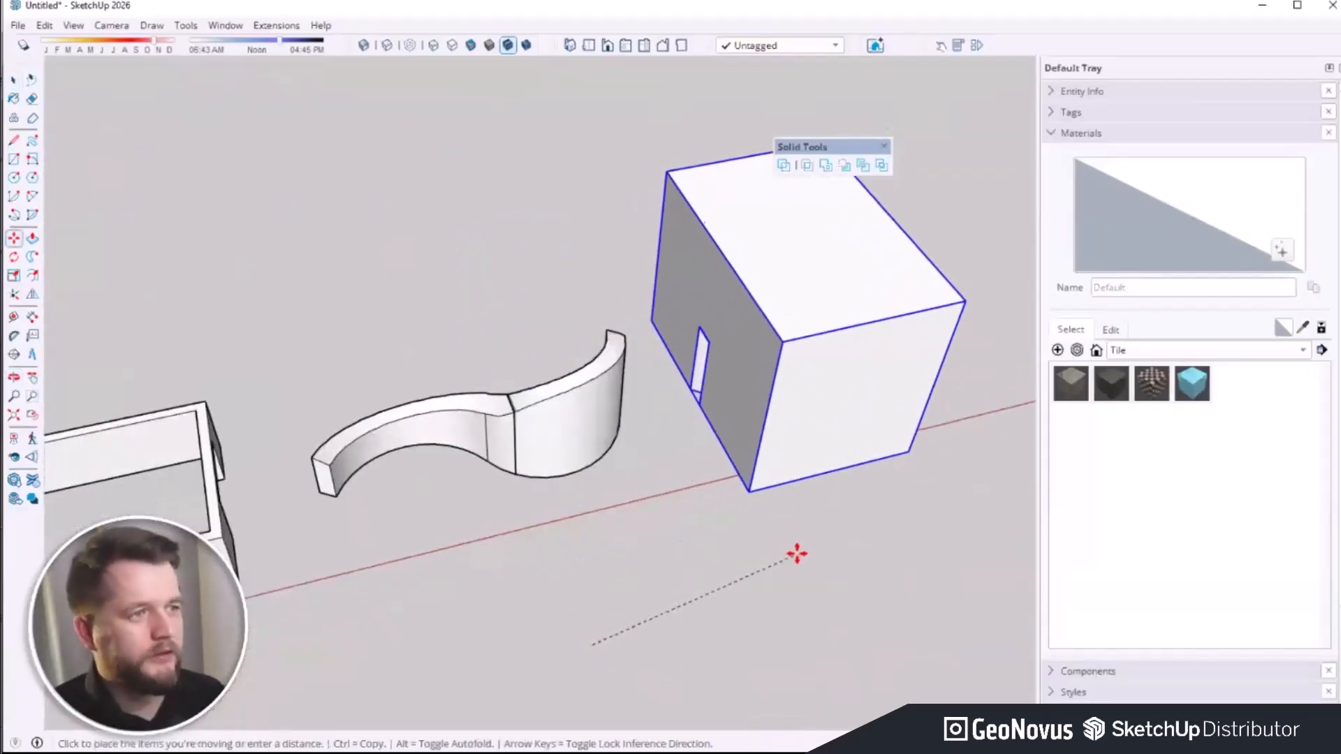
Step: Move the cut-off half of the curved wall away from the other half, leaving a gap between them
click(661, 528)
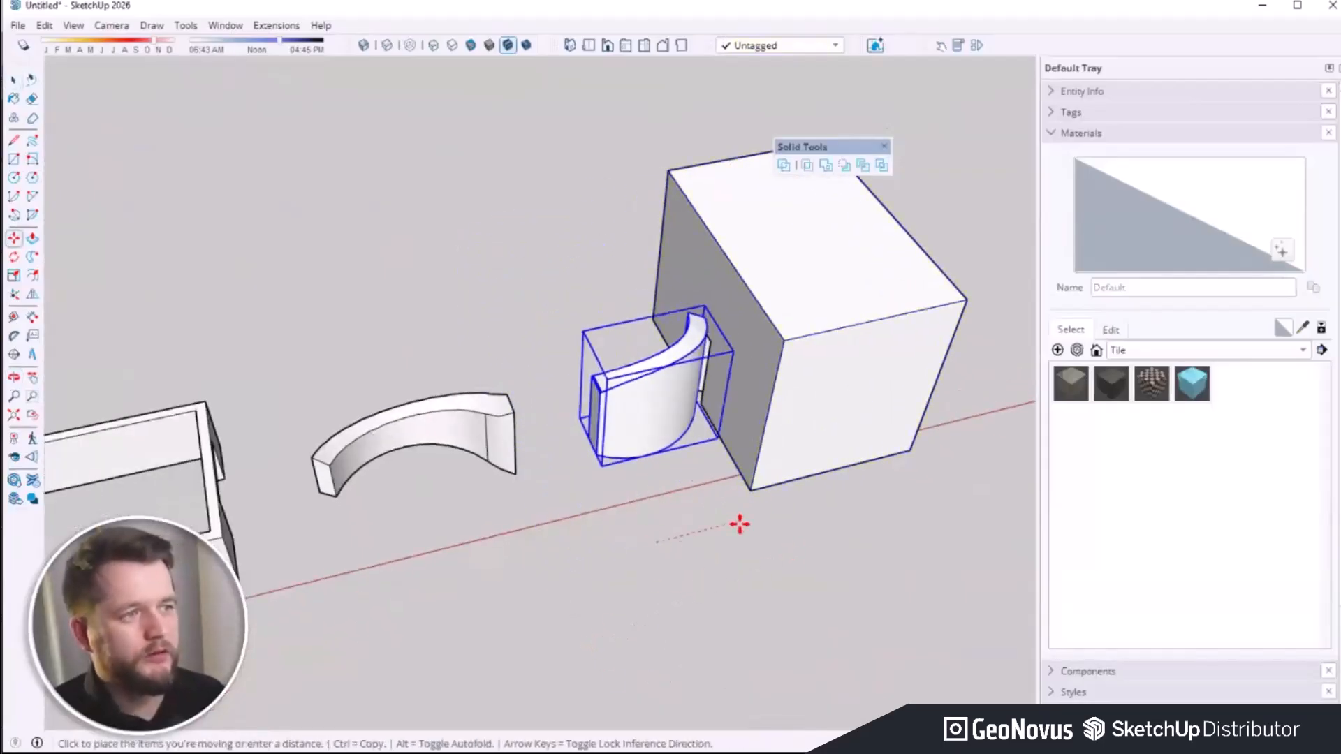
click(688, 536)
middle_drag(698, 566, 1047, 533)
key(m)
click(617, 405)
scroll(640, 467, up, 3)
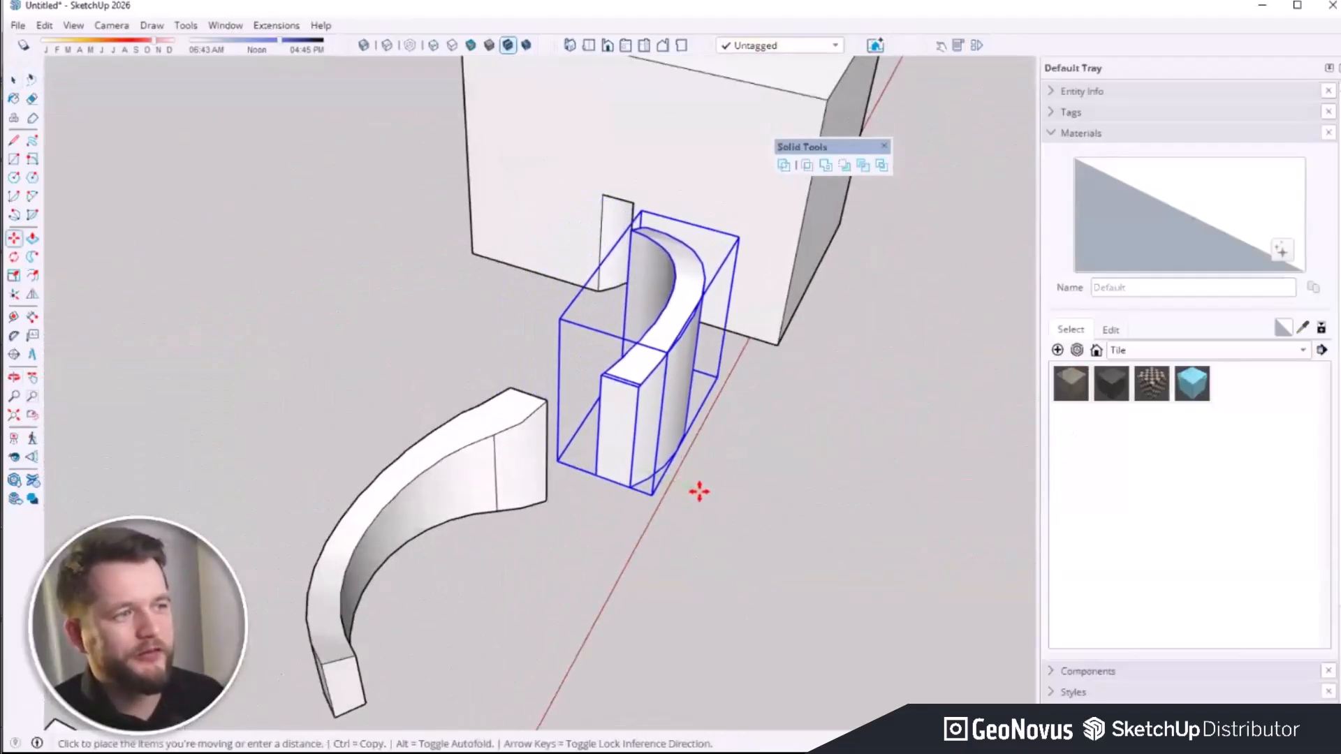
click(698, 488)
key(space)
middle_drag(769, 554, 966, 365)
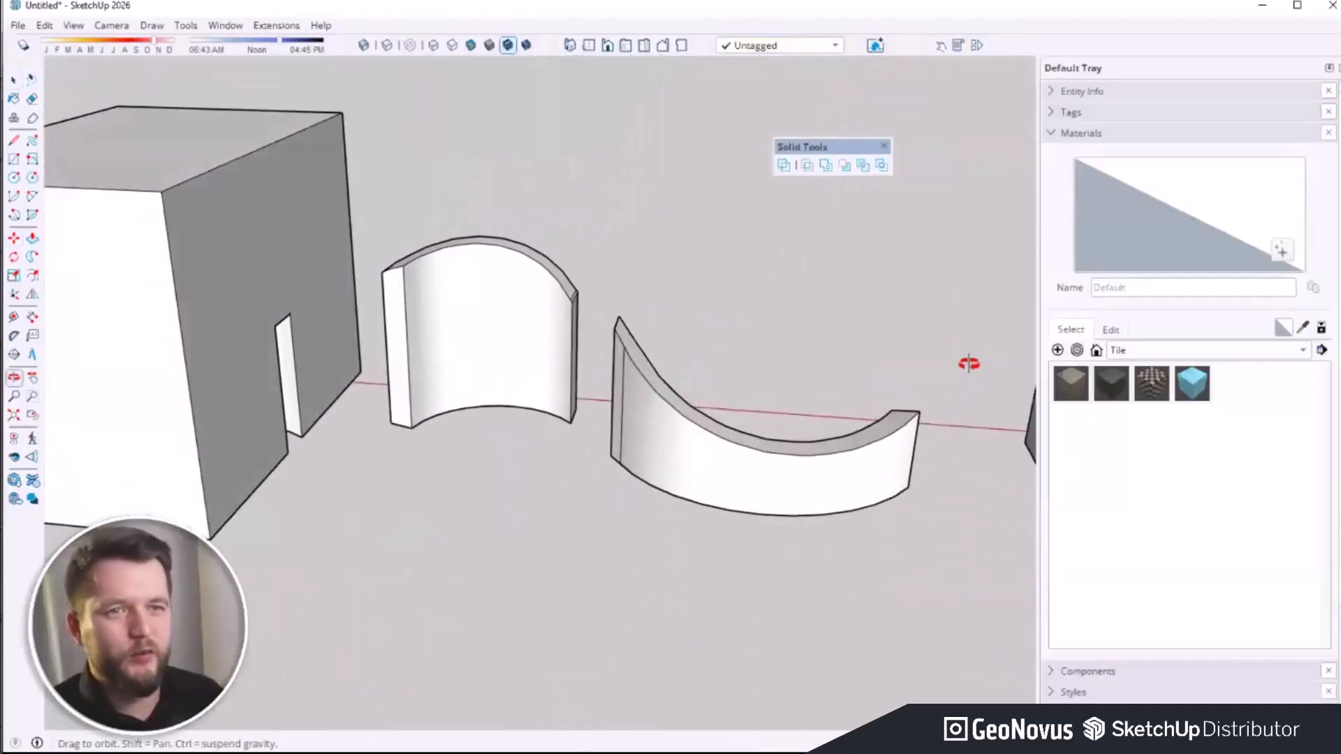
scroll(666, 546, down, 2)
middle_drag(859, 479, 449, 386)
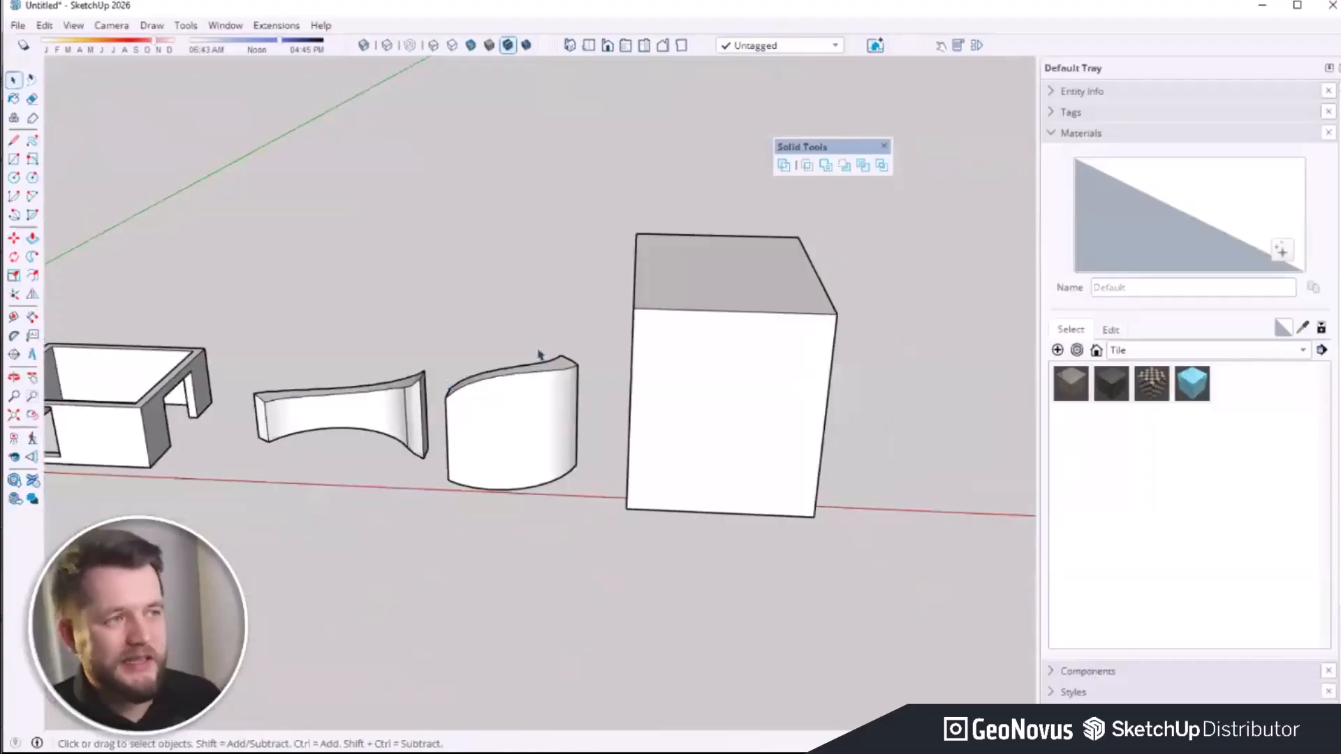
Step: Open the second room group and extrude its wall tops upward to about twice their height
middle_drag(726, 370, 446, 472)
double_click(498, 489)
key(p)
click(323, 417)
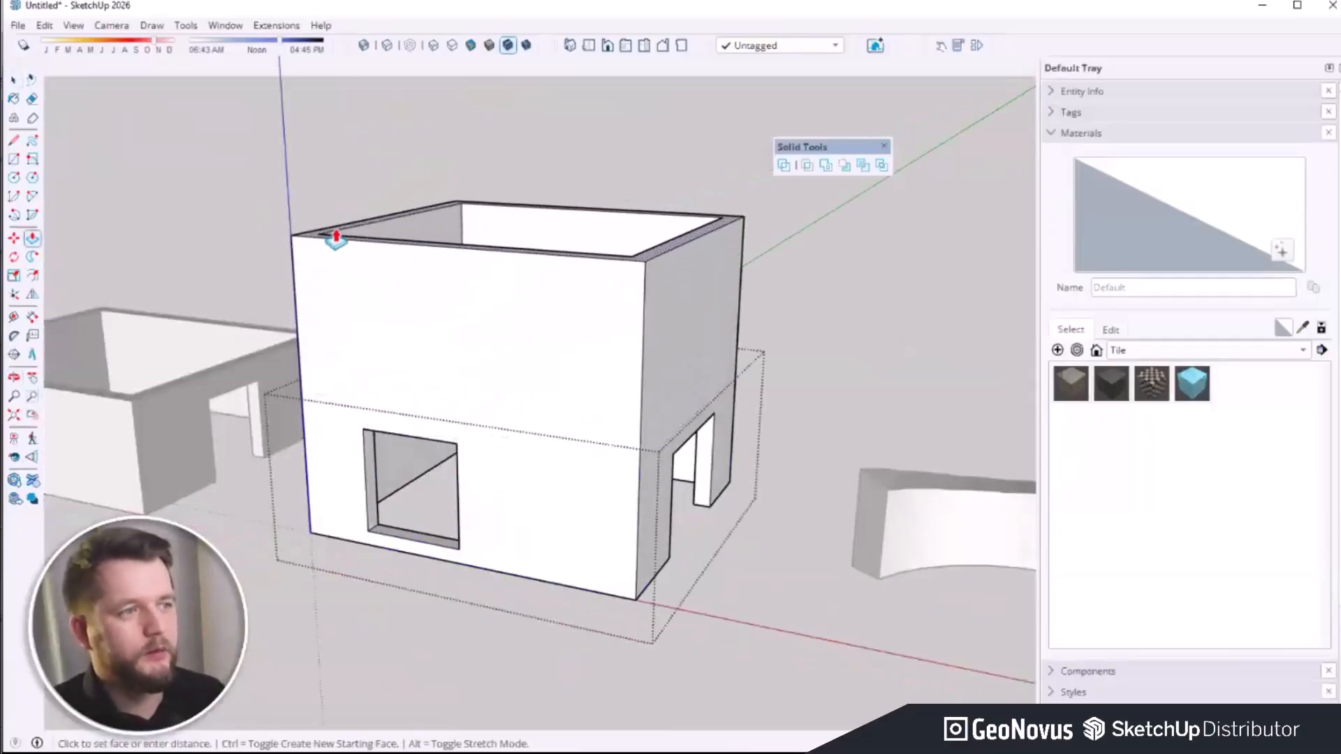
click(338, 203)
key(space)
click(325, 602)
Step: Draw a two-point arc across the room's front wall, from edge to edge and bulging upward above the window
middle_drag(463, 540, 500, 544)
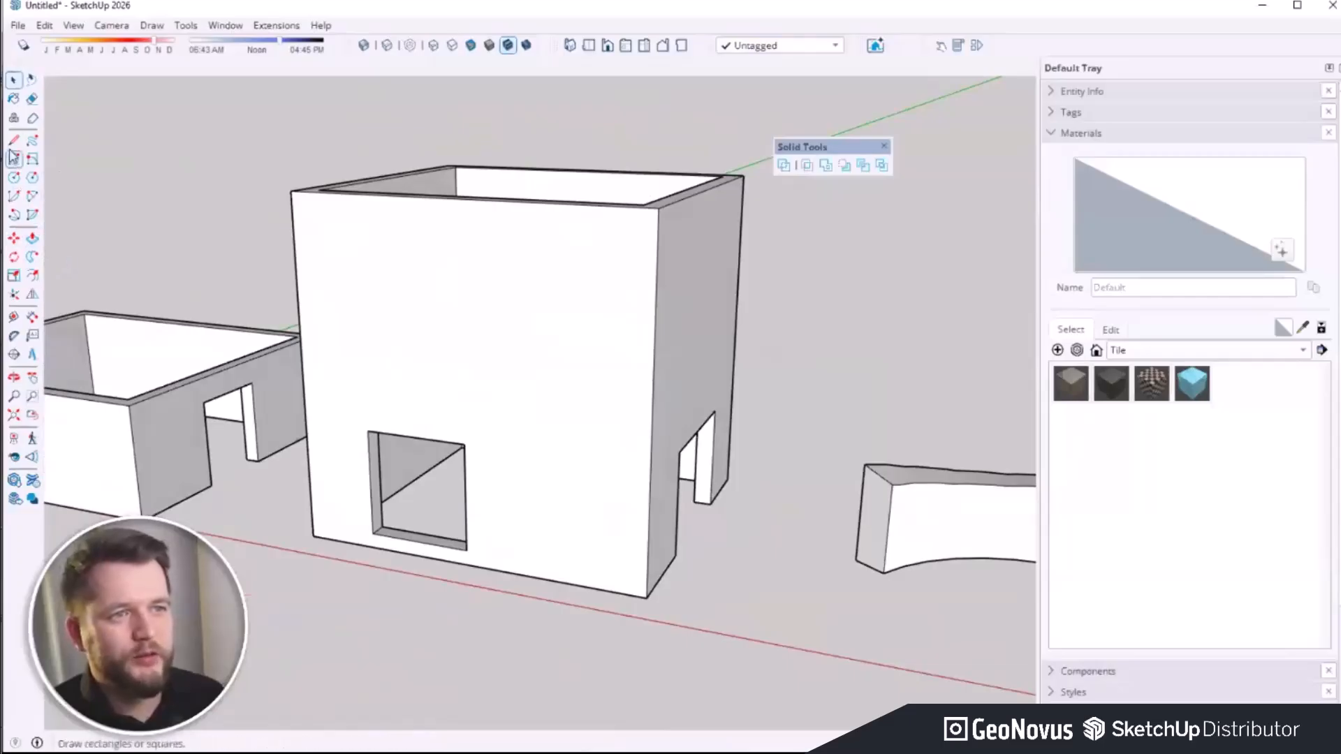
key(a)
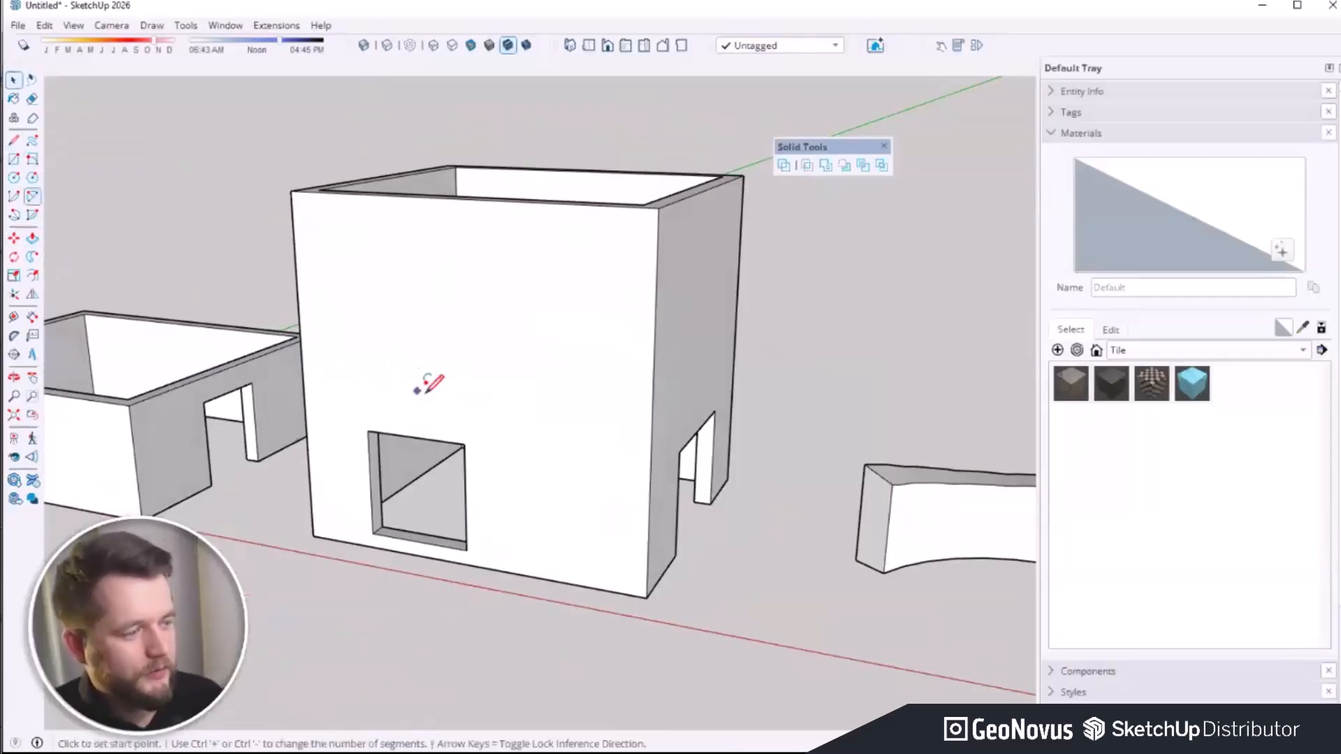
click(304, 395)
middle_drag(365, 375, 689, 317)
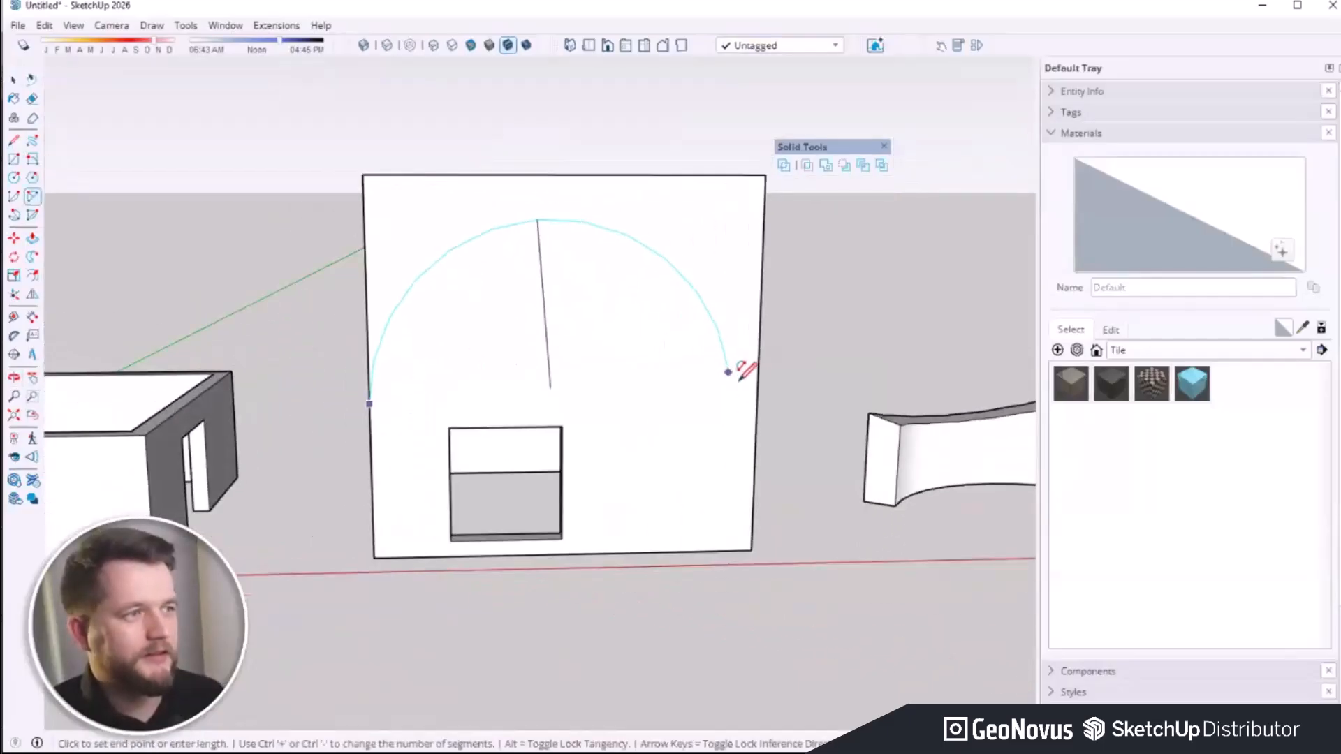
click(757, 398)
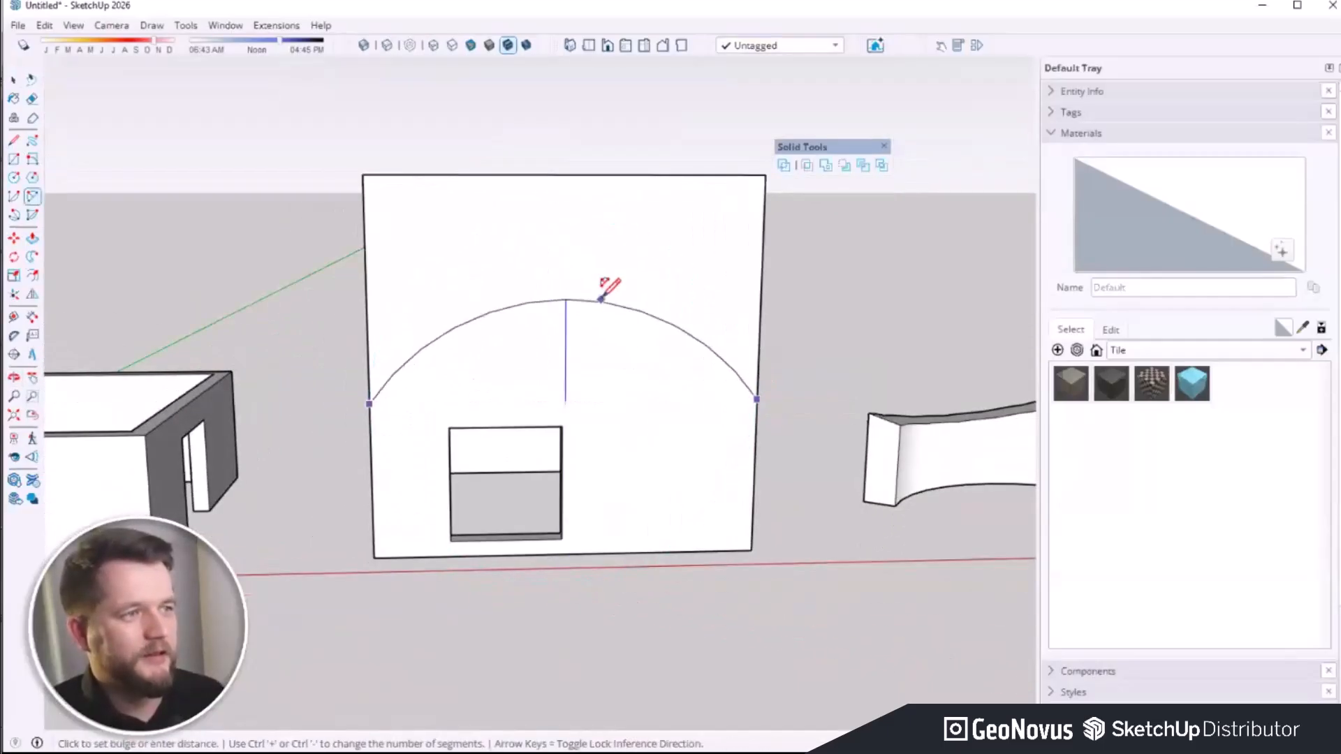
click(598, 299)
middle_drag(766, 506, 652, 434)
key(space)
Step: Copy the arc a short distance straight up the front wall
middle_drag(794, 377, 795, 363)
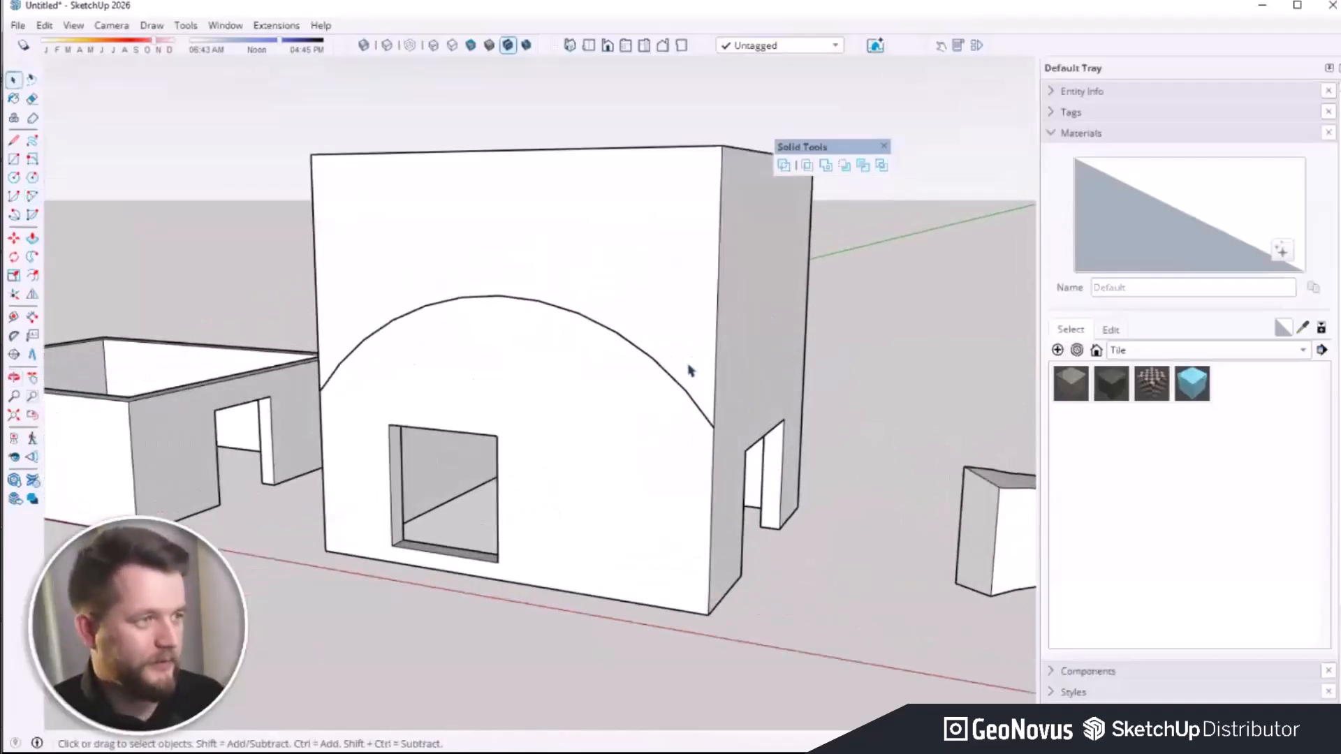
scroll(716, 427, up, 3)
key(m)
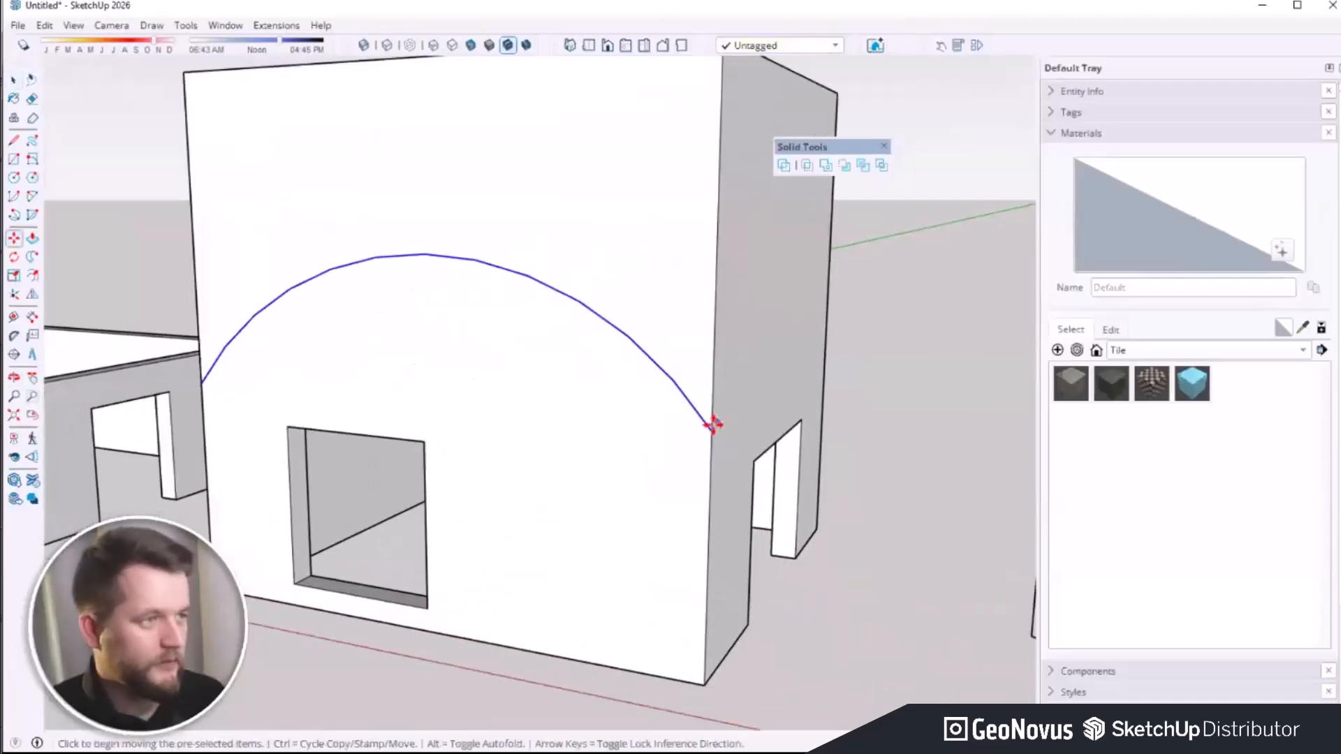
key(ctrl)
click(713, 423)
click(713, 388)
Step: Connect the ends of the two arcs with short vertical lines to close the arched strip
key(l)
click(712, 389)
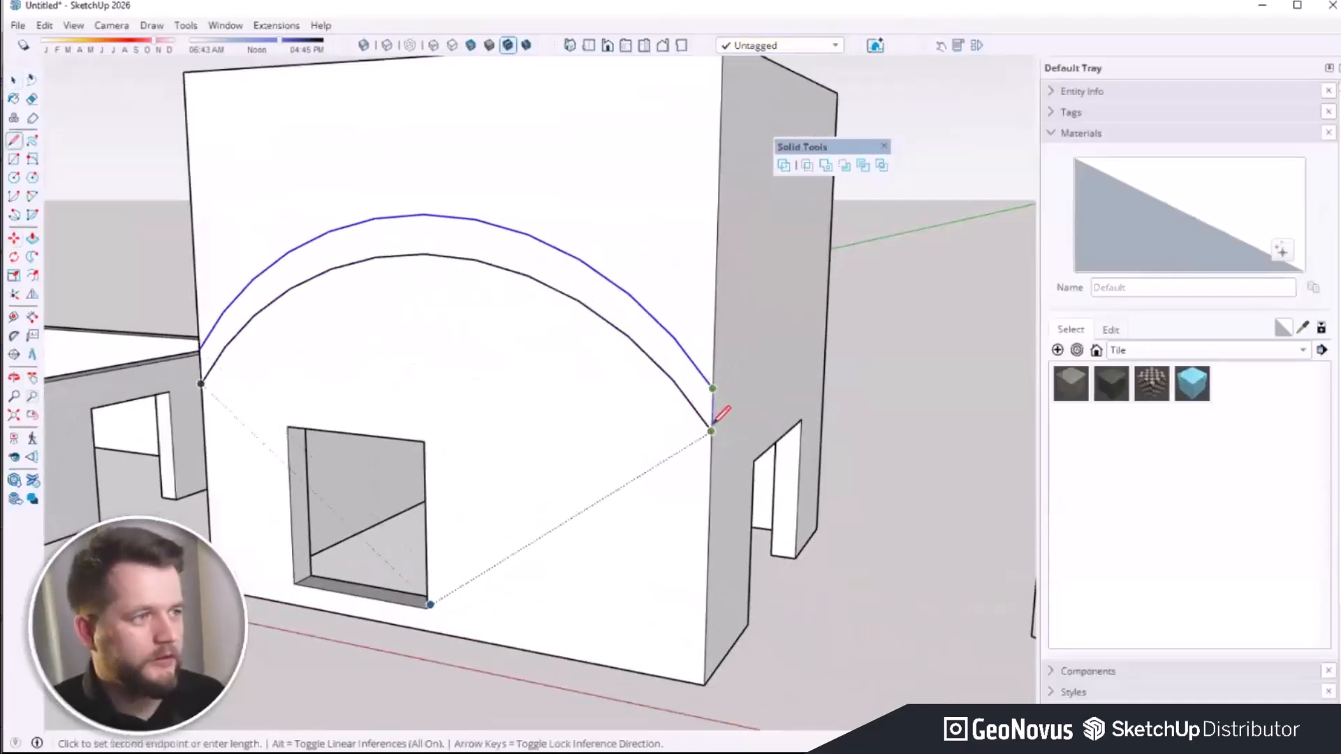
middle_drag(455, 423, 440, 391)
key(Escape)
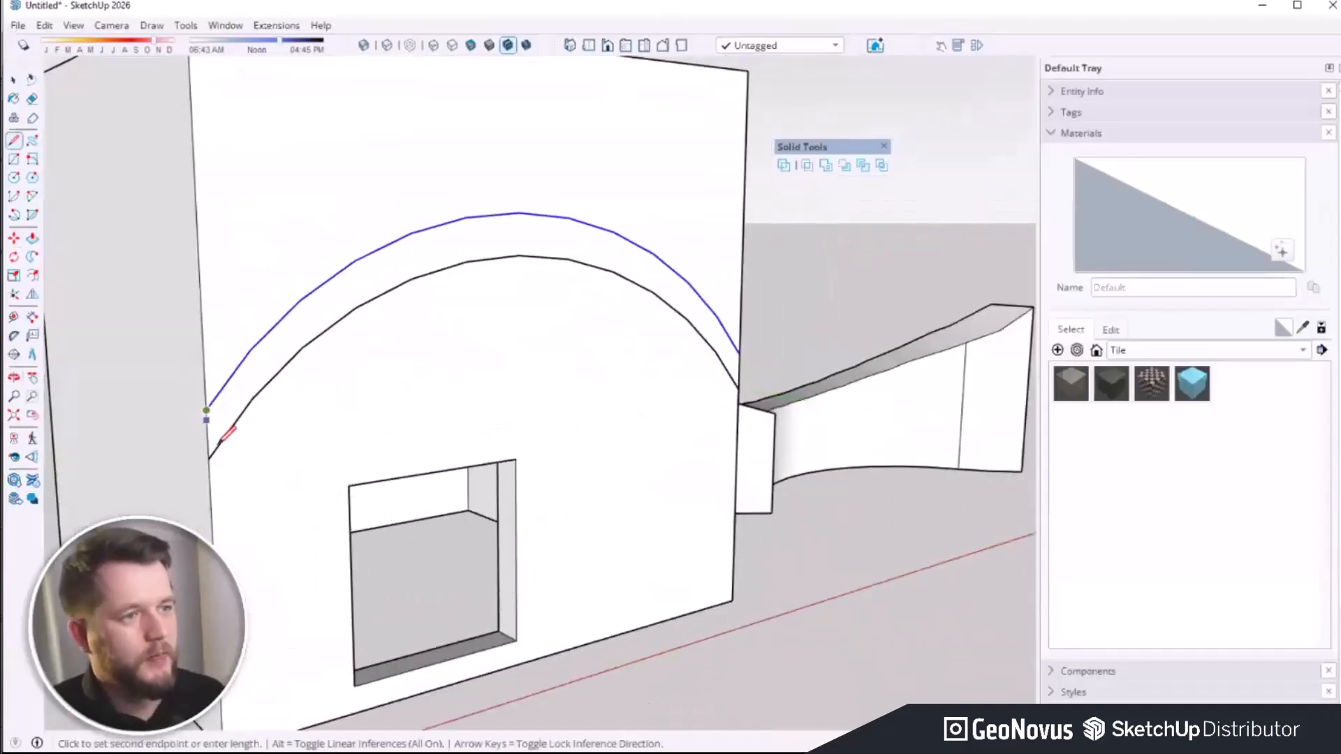
key(space)
scroll(305, 418, down, 5)
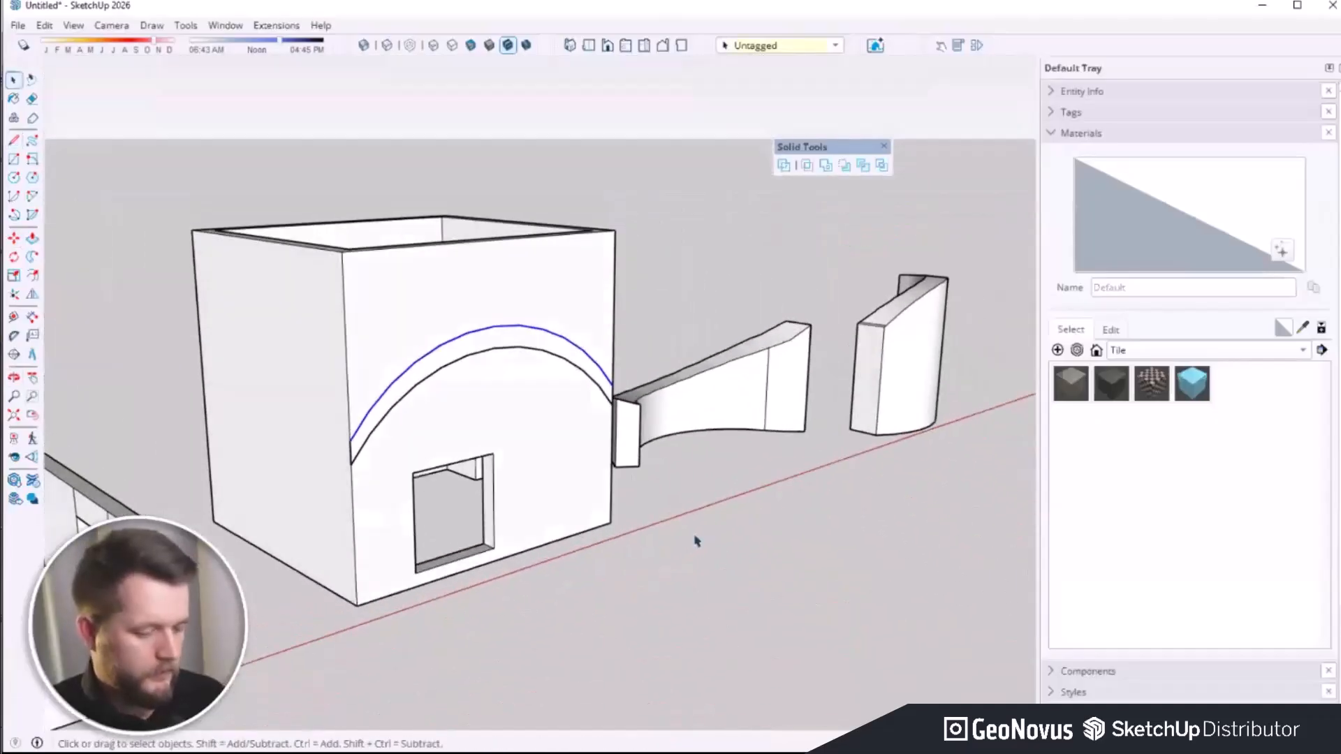
Step: Extrude the arched strip through the full depth of the room so it extends past the walls
key(p)
click(391, 417)
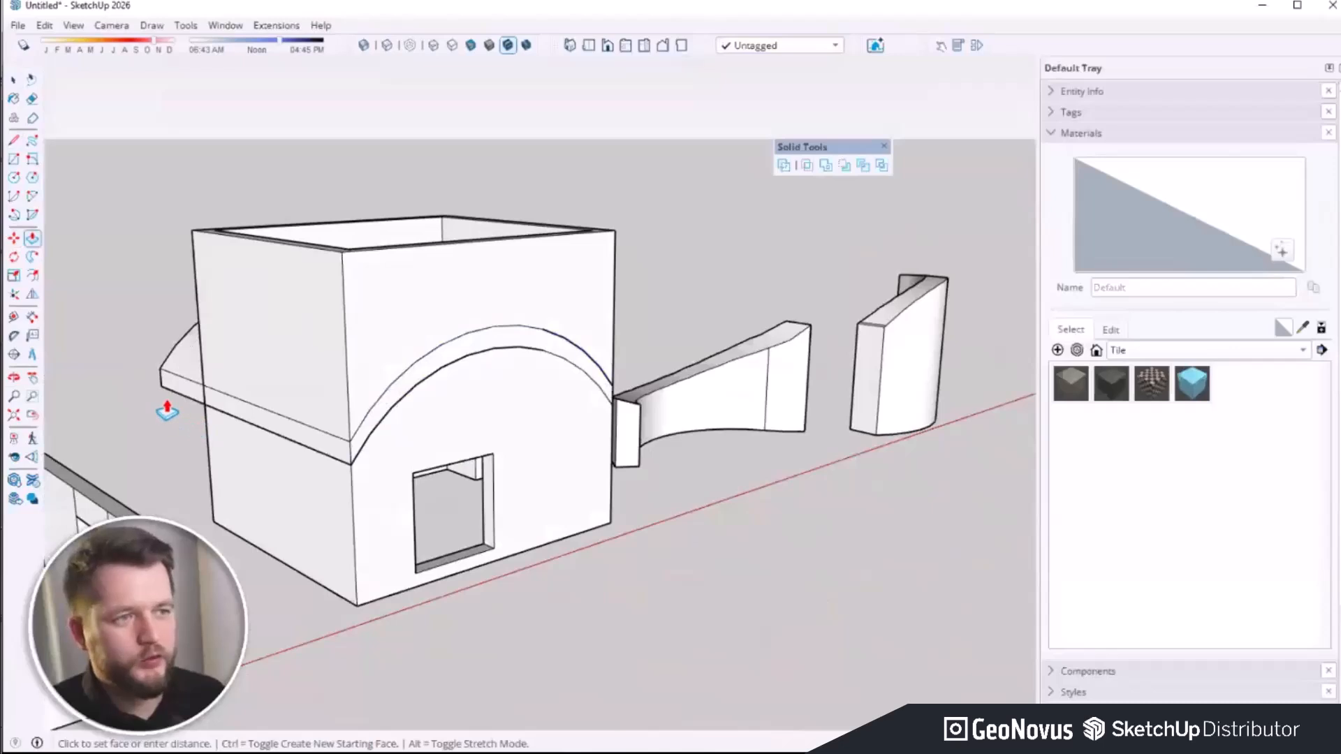
click(583, 517)
middle_drag(583, 517, 495, 462)
Step: Scale the arched roof slightly wider so it overhangs the side walls, and make it a group
key(space)
double_click(498, 351)
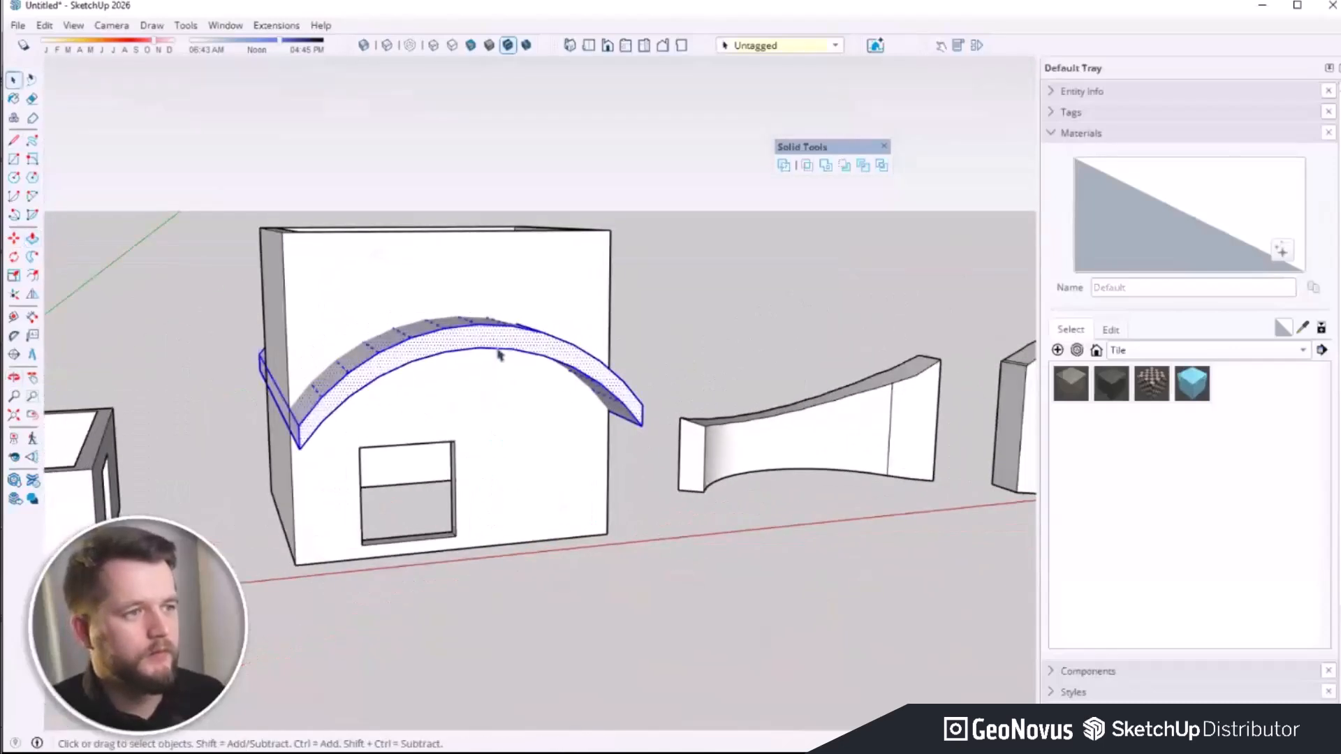
key(s)
drag(259, 371, 231, 361)
middle_drag(230, 362, 660, 505)
key(space)
right_click(662, 358)
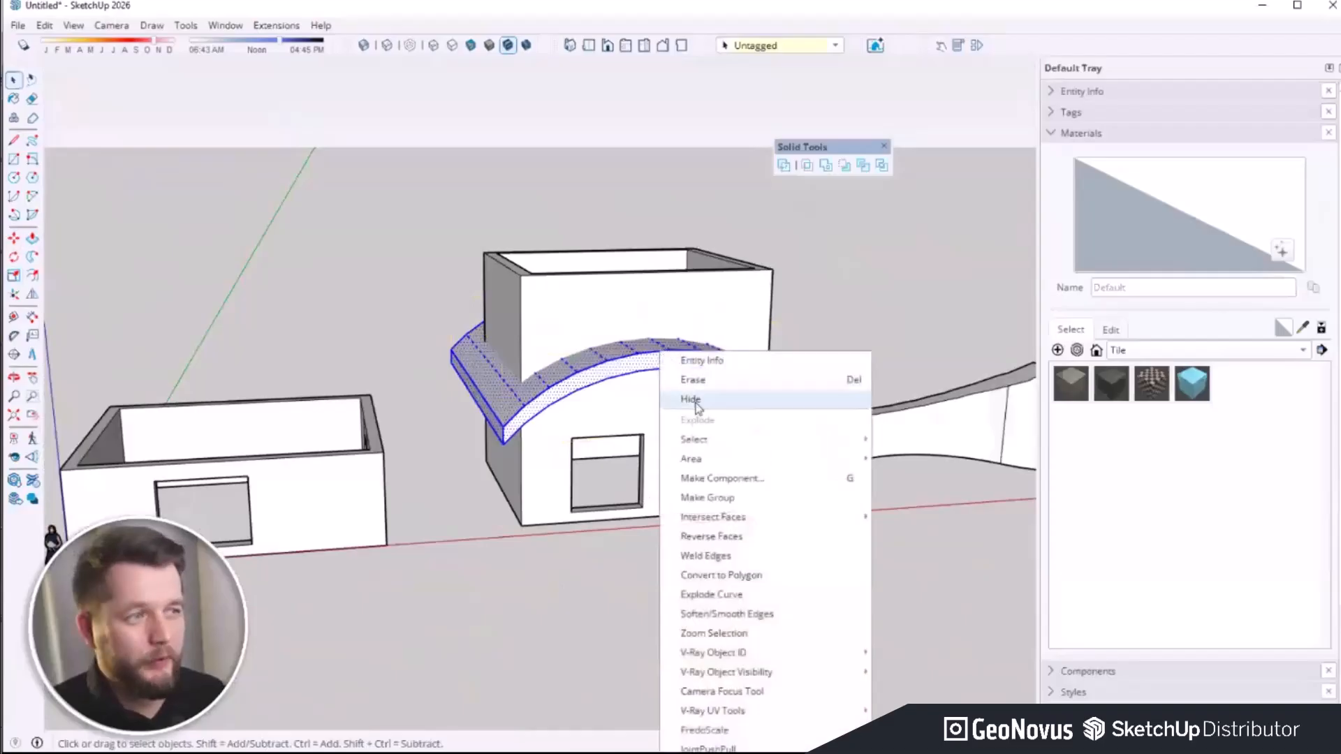
click(706, 496)
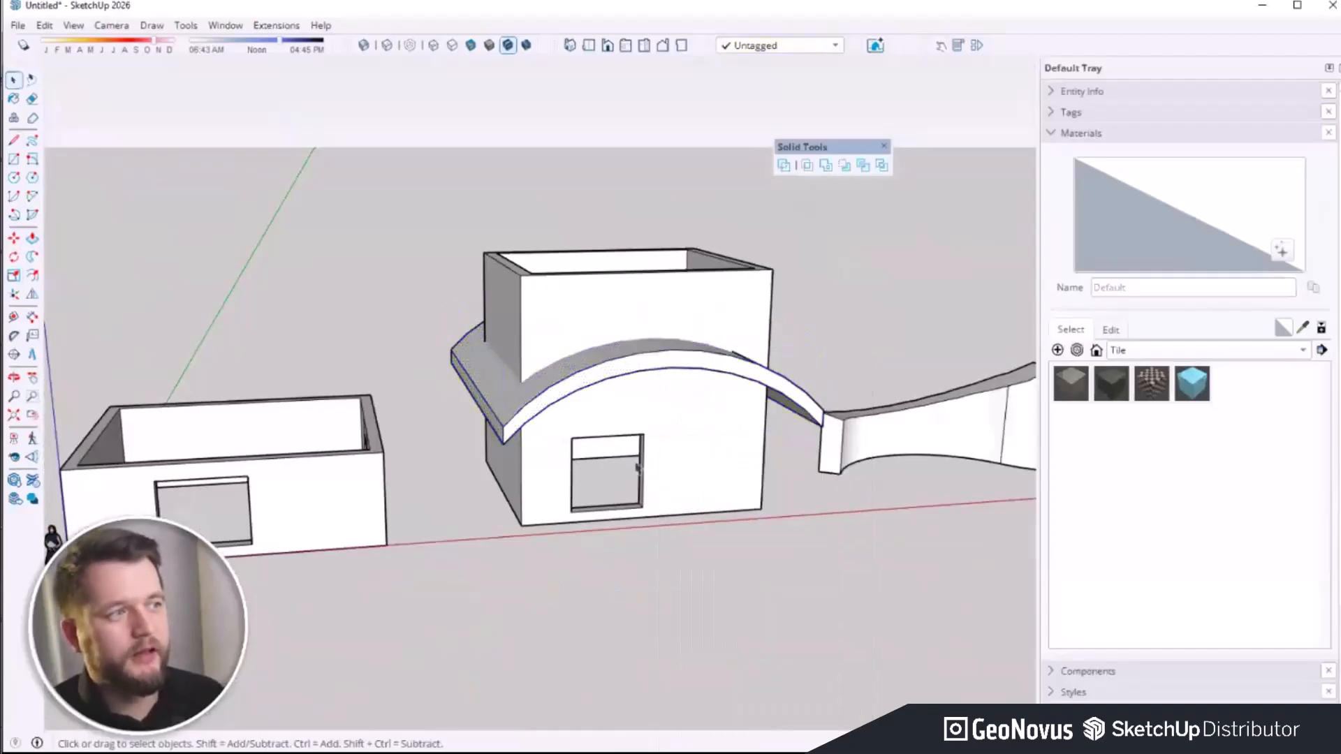
Step: Trim the tall room walls with the arched roof group
click(870, 168)
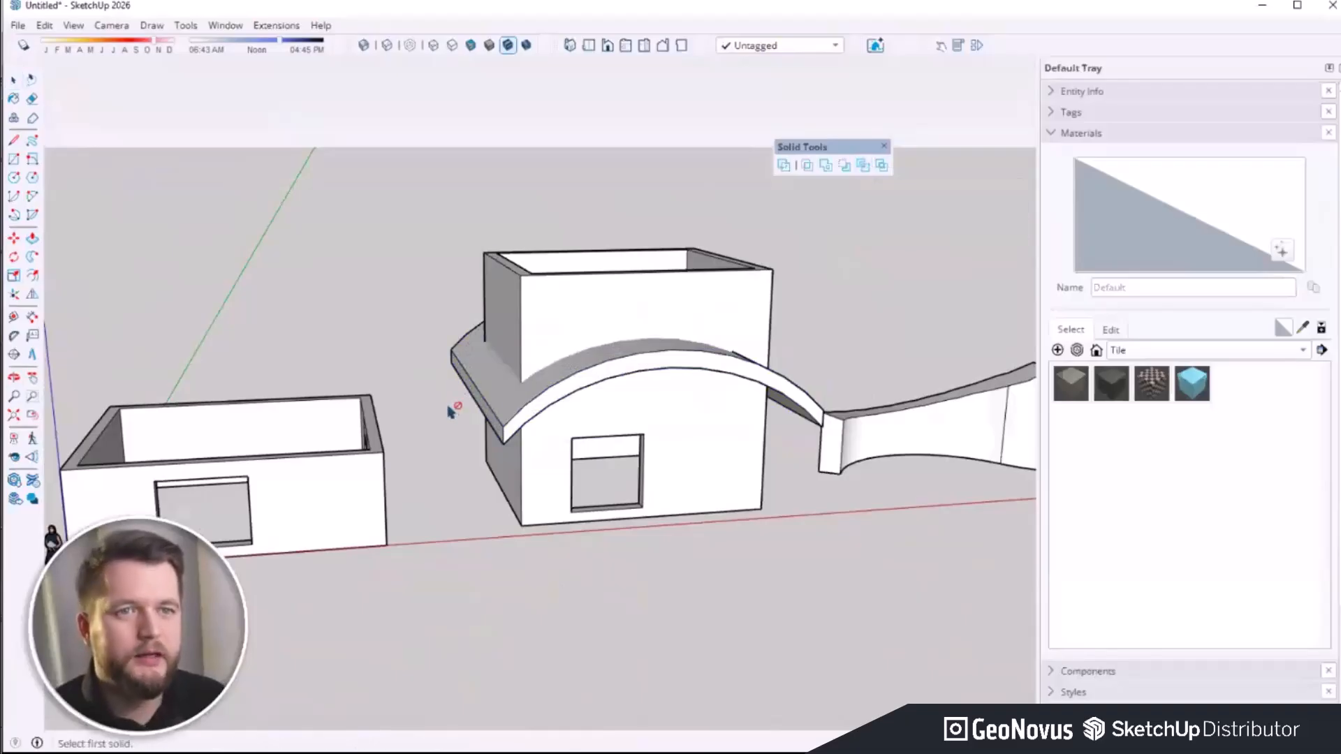
click(508, 399)
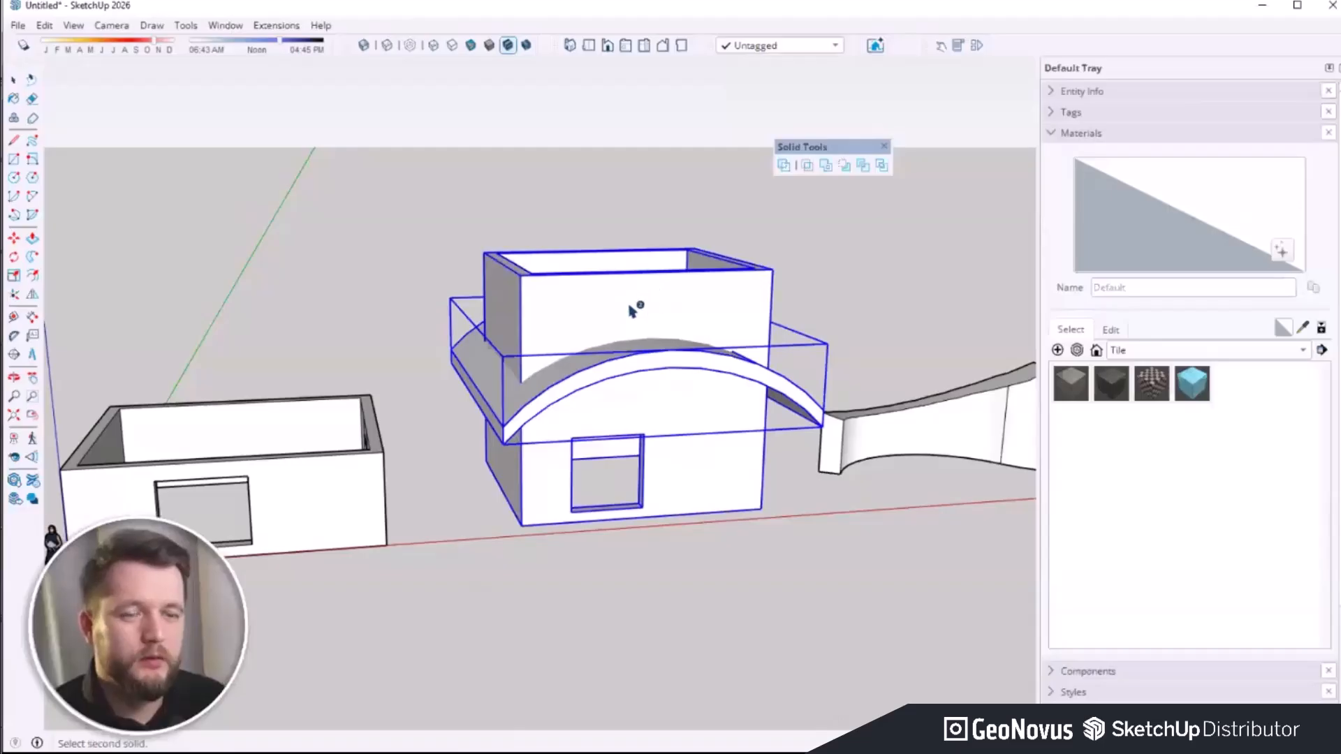
click(632, 307)
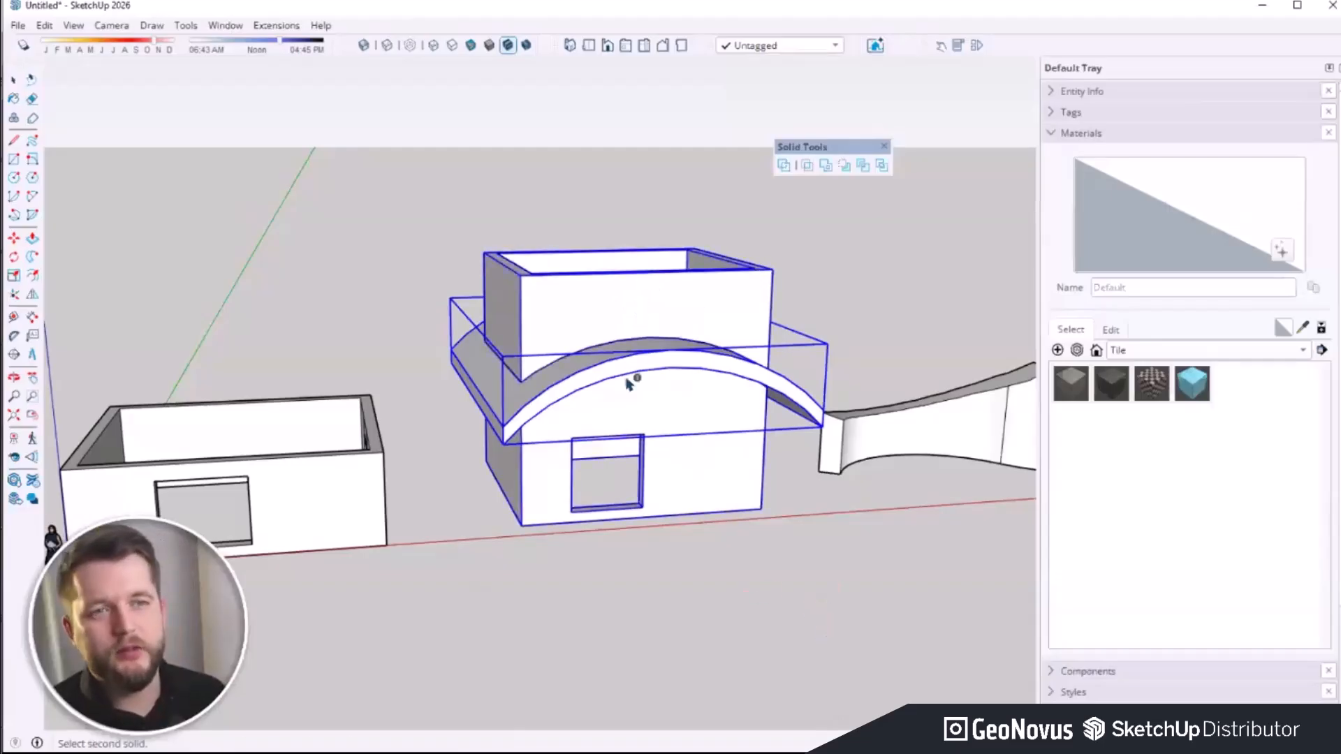
key(space)
Step: Open the trimmed room group and delete the wall portion above the arched roof
double_click(595, 314)
middle_drag(663, 499, 646, 377)
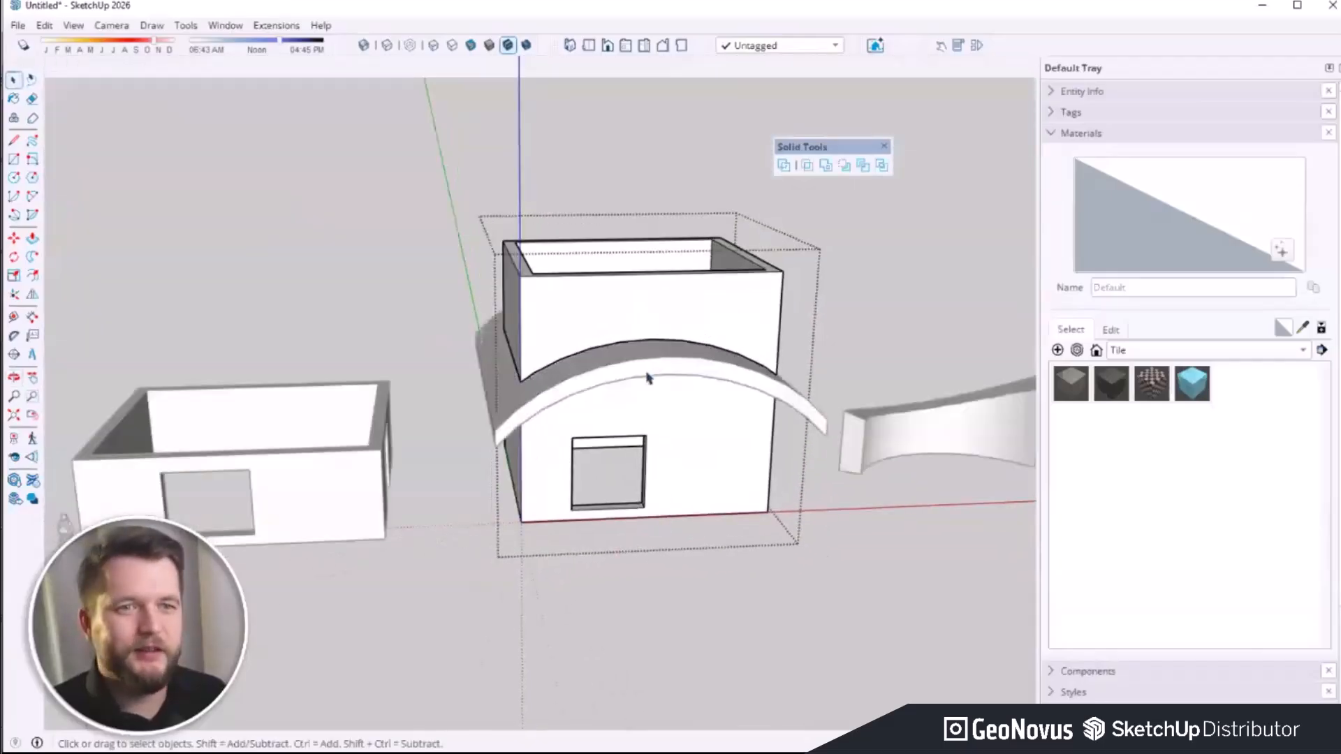
triple_click(643, 284)
key(Delete)
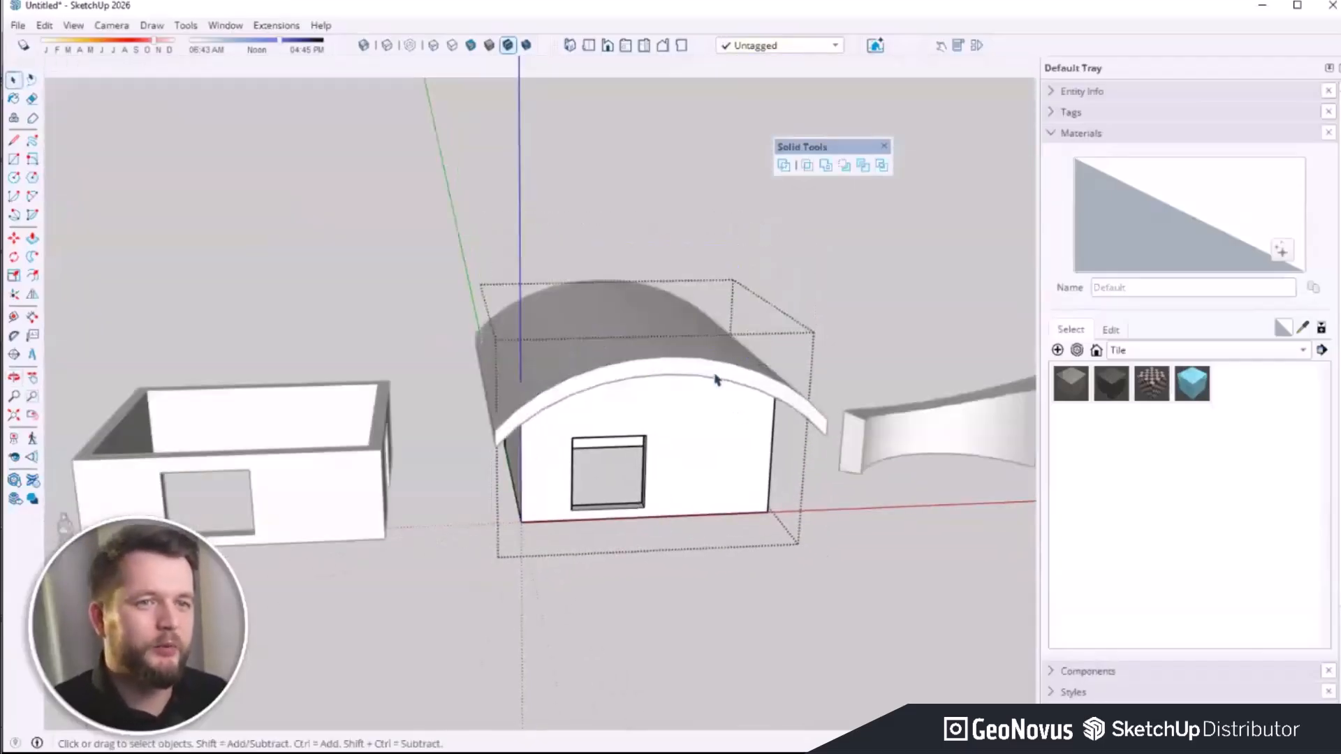
key(Escape)
Step: Show the Solid Inspector² toolbar
scroll(599, 467, down, 3)
mouse_move(568, 536)
middle_down()
mouse_move(655, 576)
mouse_move(549, 555)
middle_up()
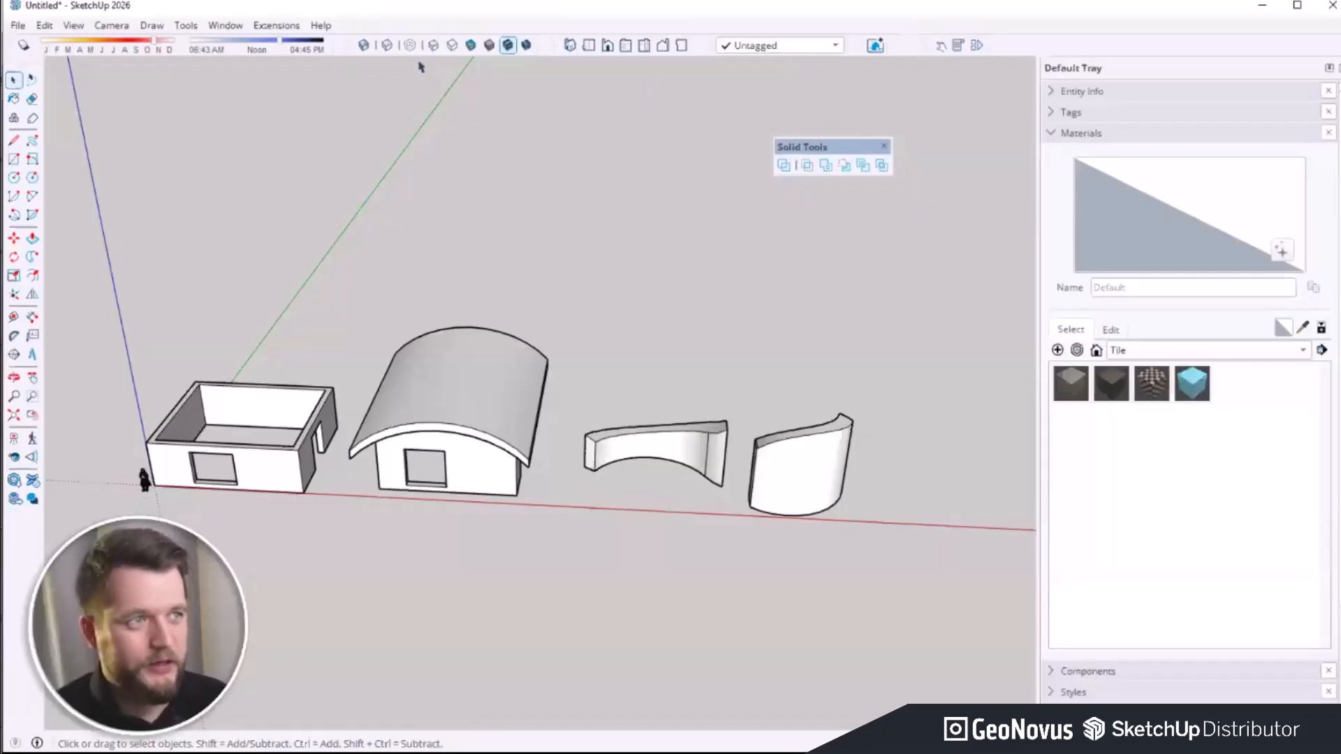
right_click(561, 47)
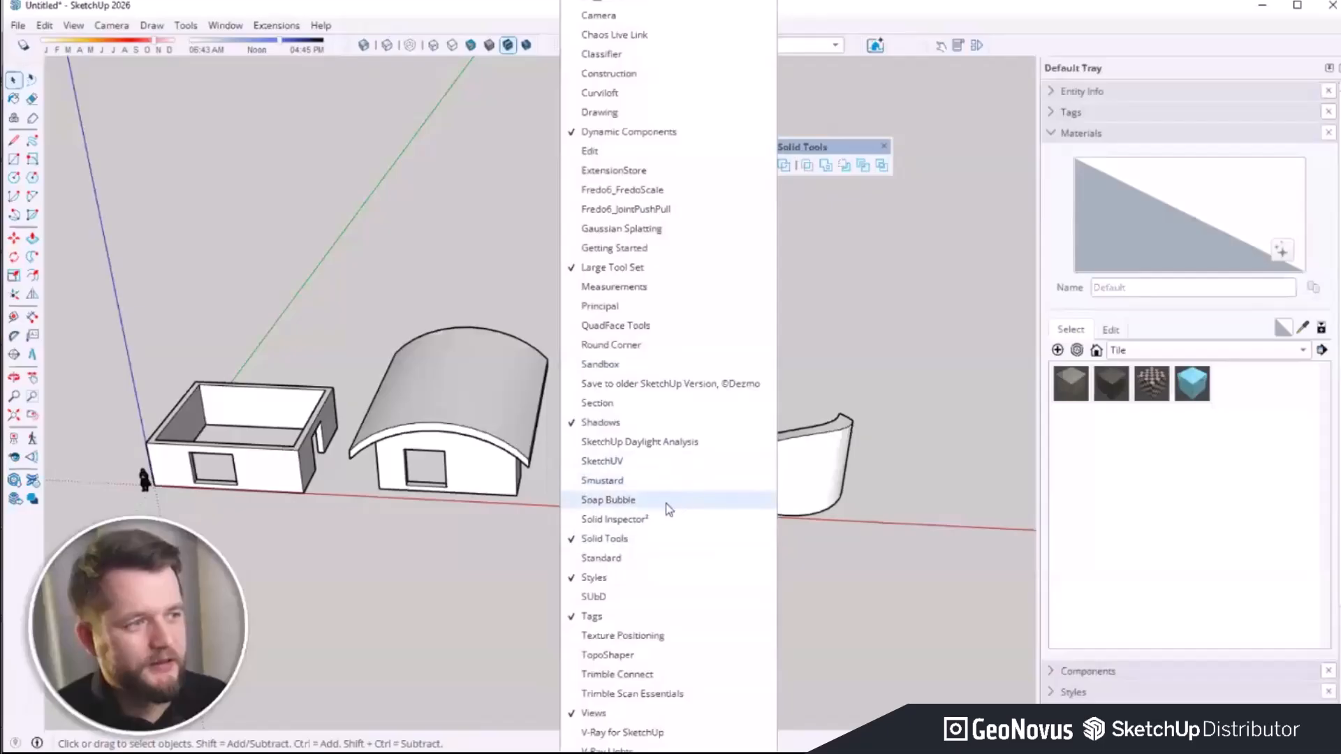
click(653, 517)
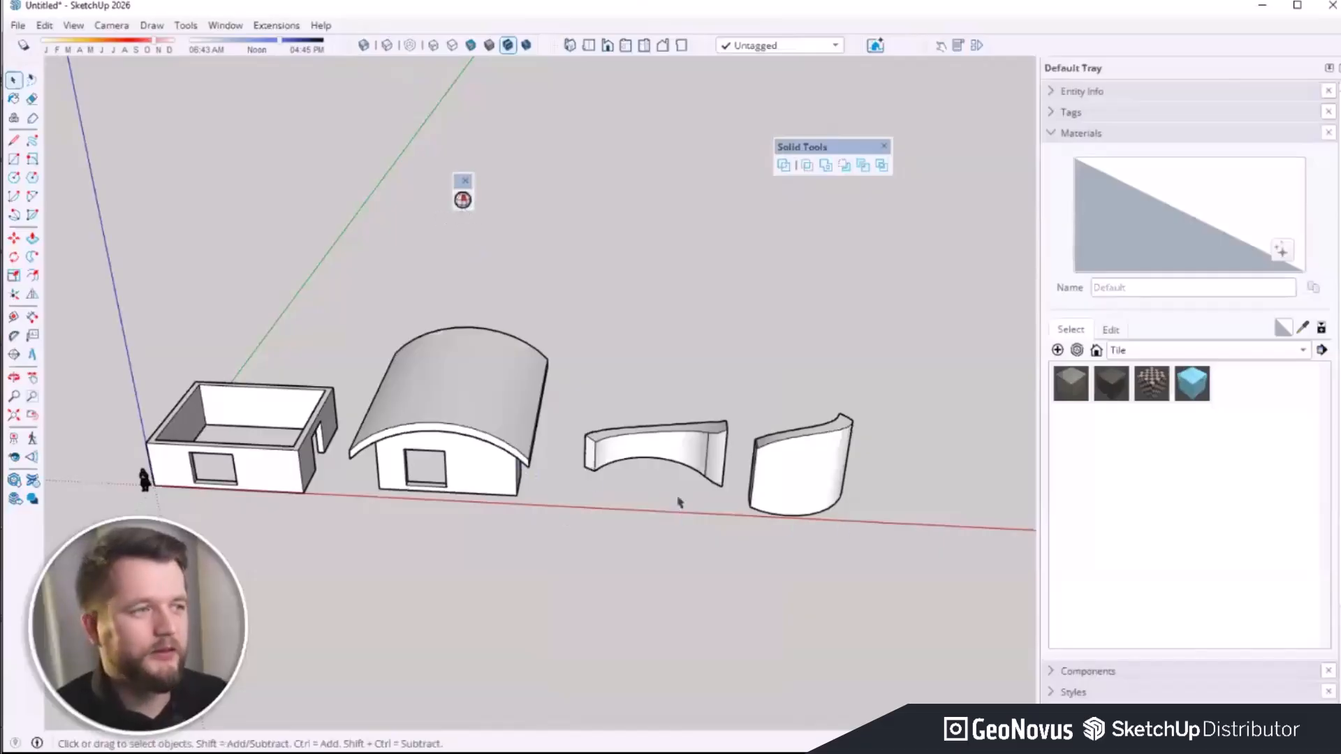
Step: Open the wall group under the arched roof, draw a stray edge away from the walls, and leave the group
click(463, 477)
scroll(572, 578, up, 2)
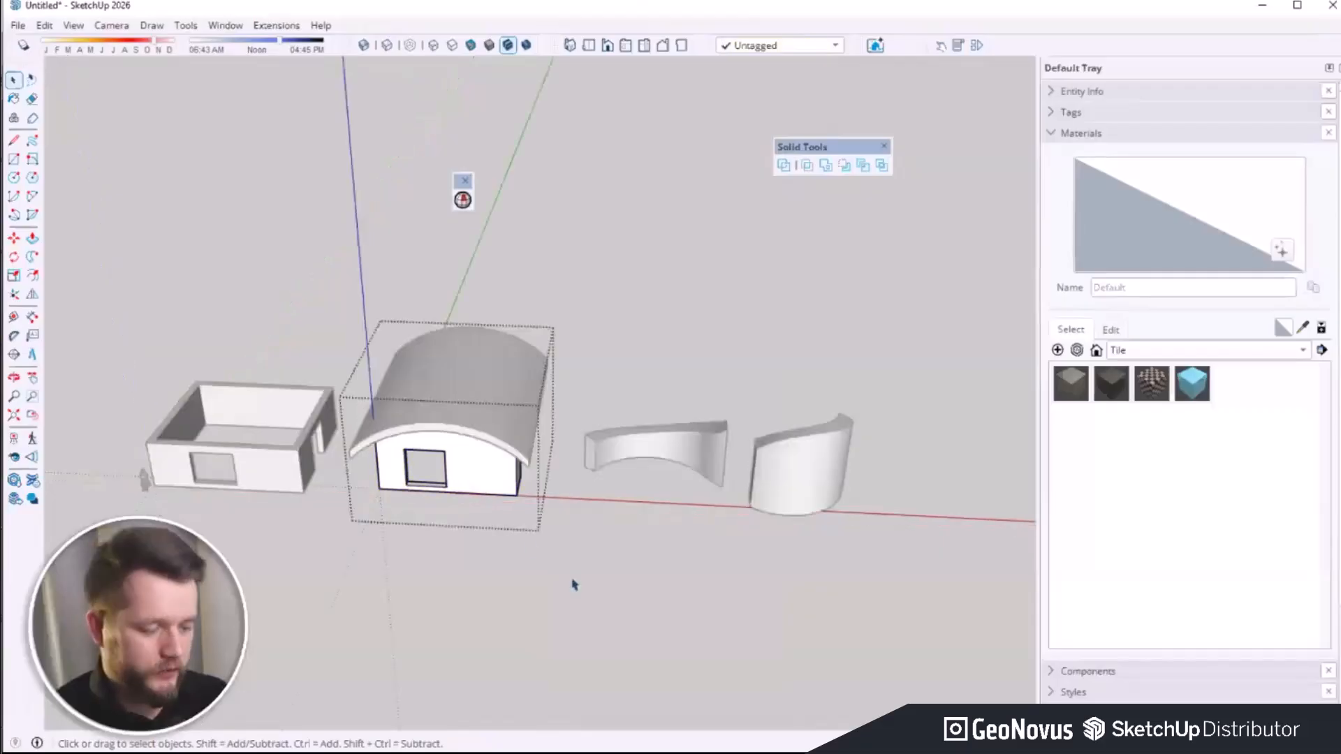
scroll(579, 573, up, 2)
key(l)
click(527, 568)
click(700, 588)
key(space)
key(Escape)
middle_drag(500, 514, 581, 299)
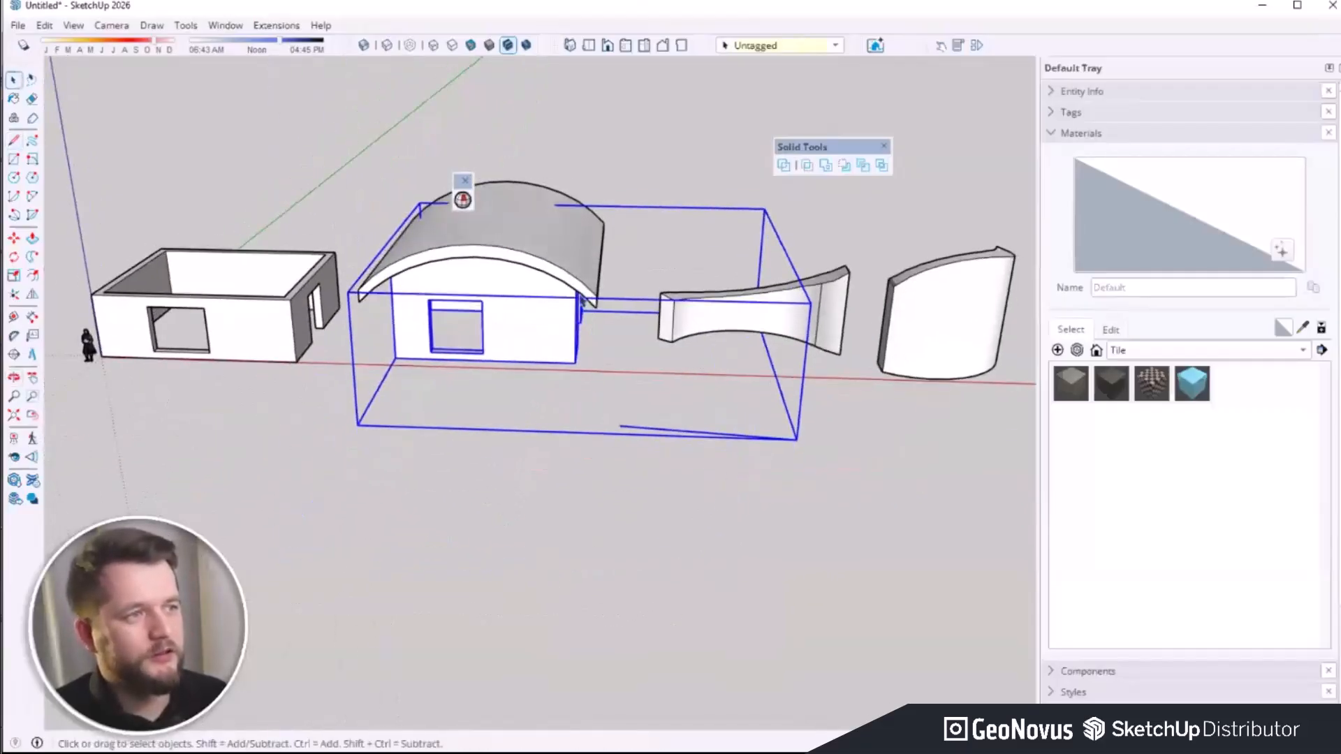
Step: Inspect the wall group with Solid Inspector², fix its stray edge, and close the inspection
click(461, 204)
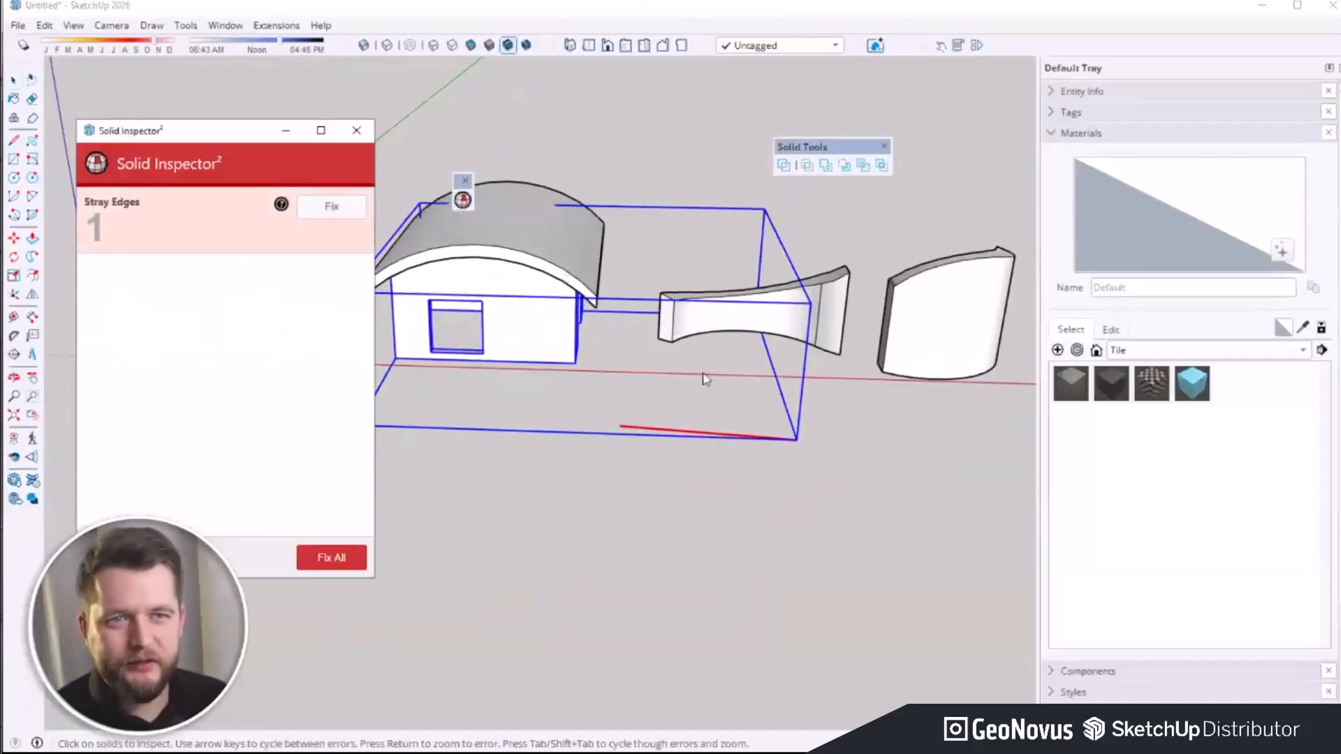
click(320, 211)
click(364, 140)
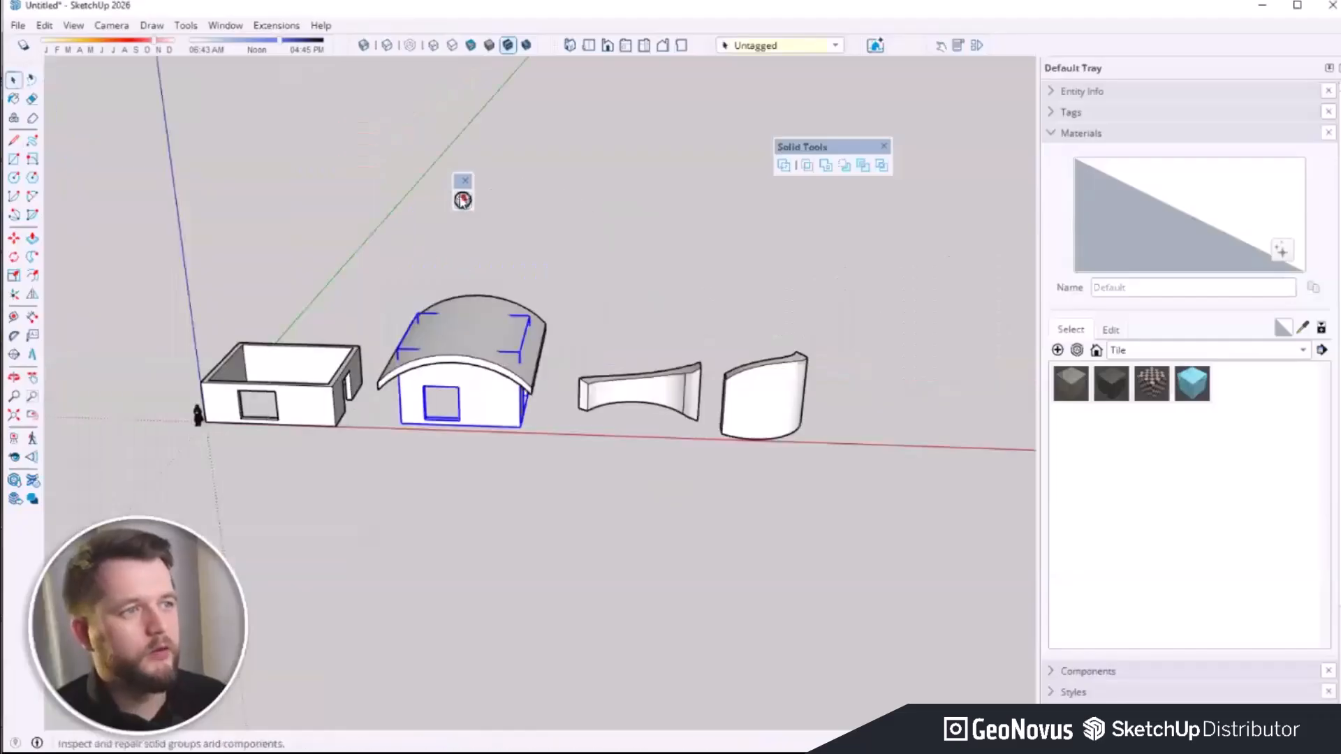
Step: Hide the Solid Inspector² toolbar and clear the selection
click(465, 181)
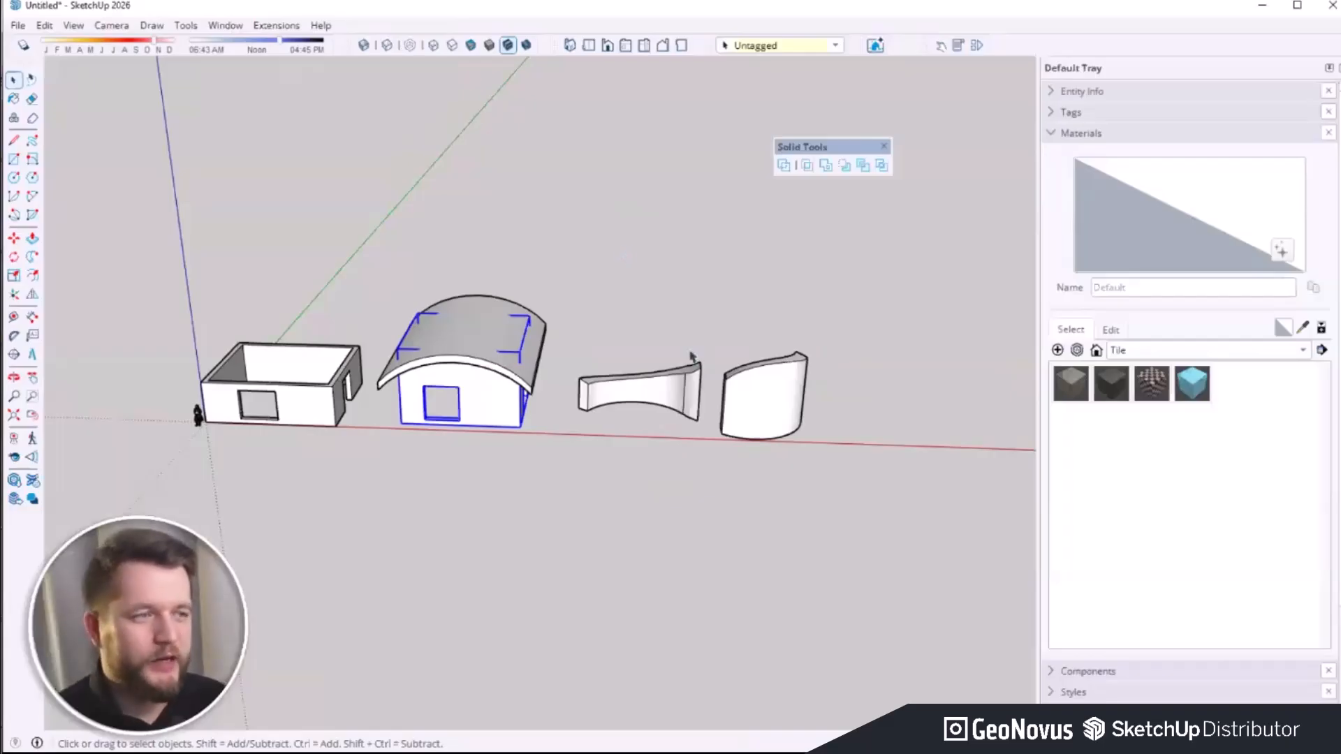
click(707, 381)
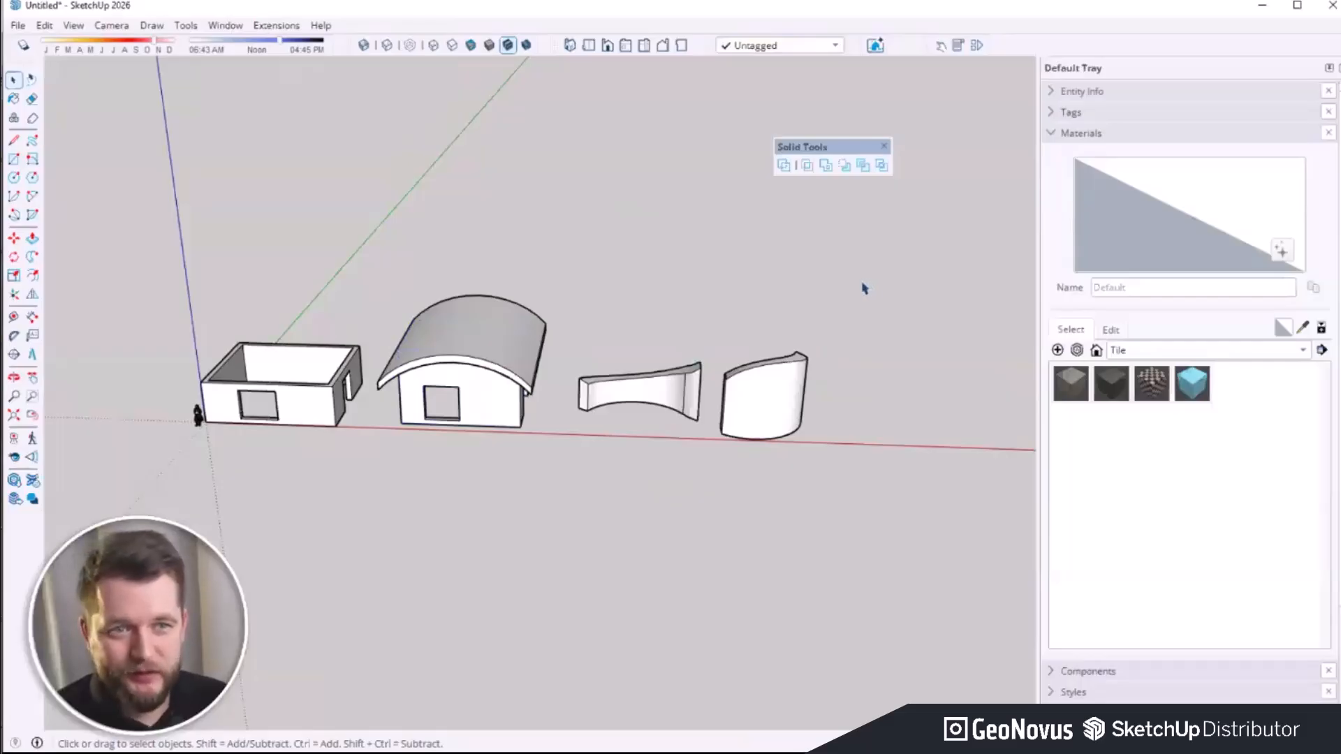
drag(865, 274, 274, 504)
click(480, 501)
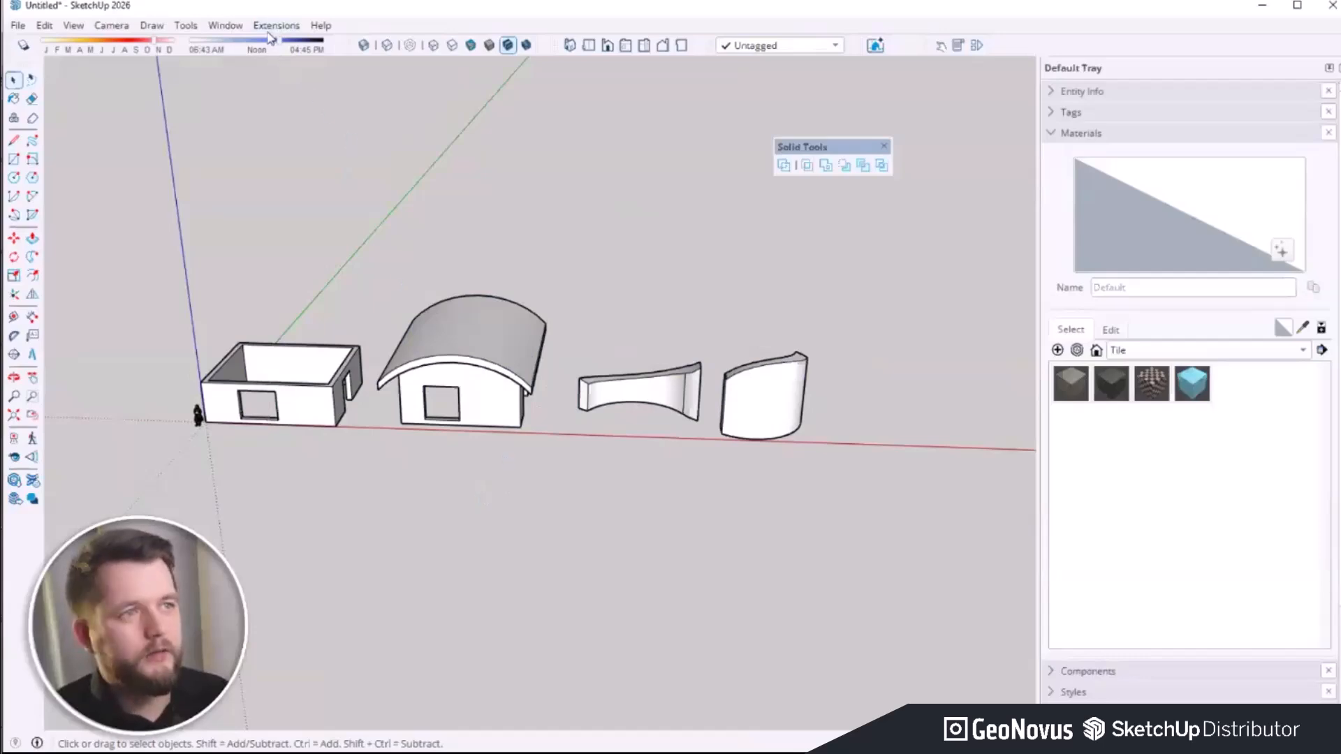
Step: Open the Models collection of the SketchUp Content Library in 3D Warehouse
click(233, 25)
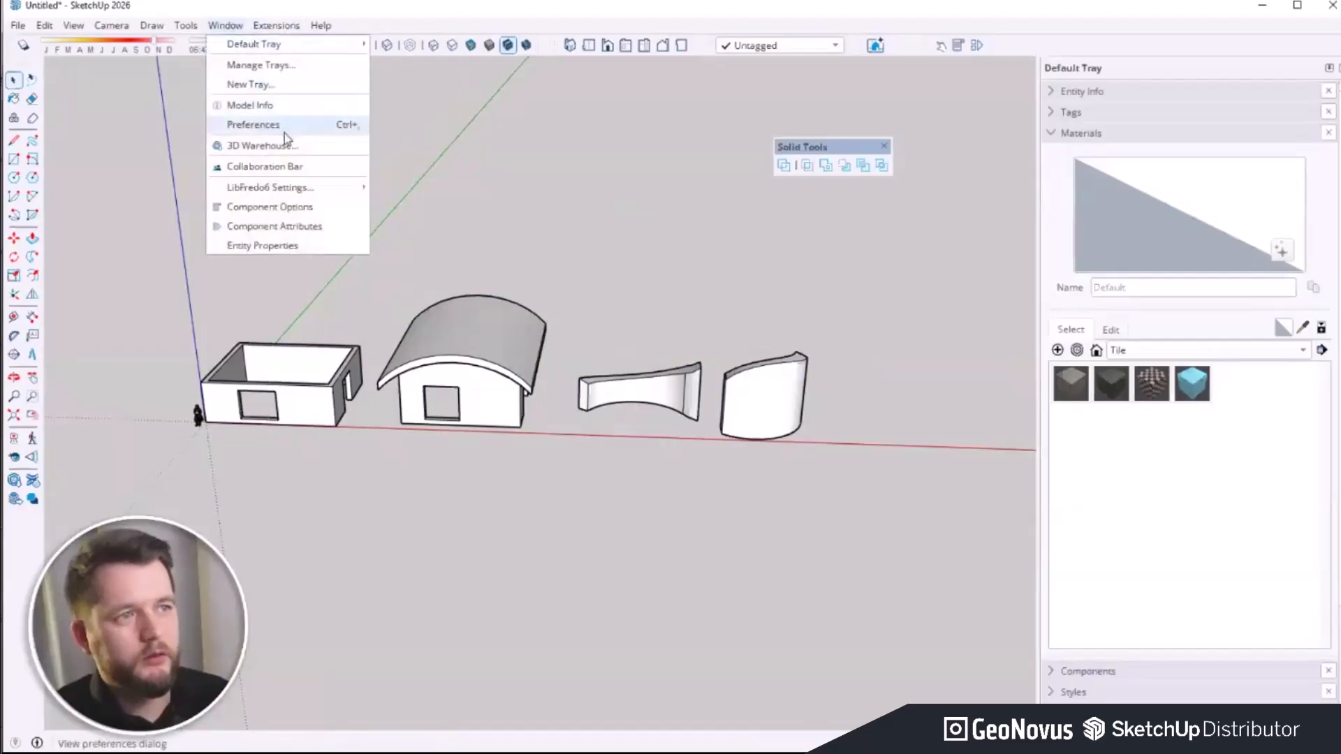
click(258, 145)
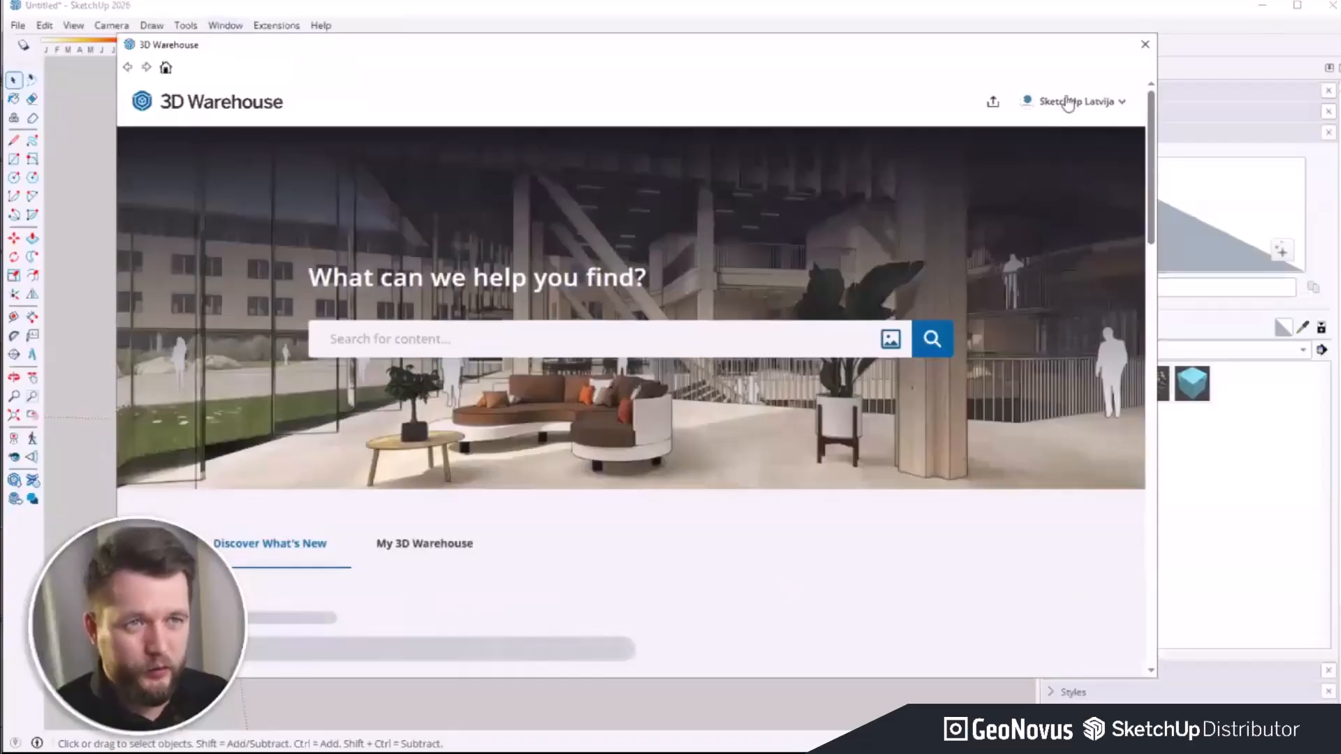
click(1055, 103)
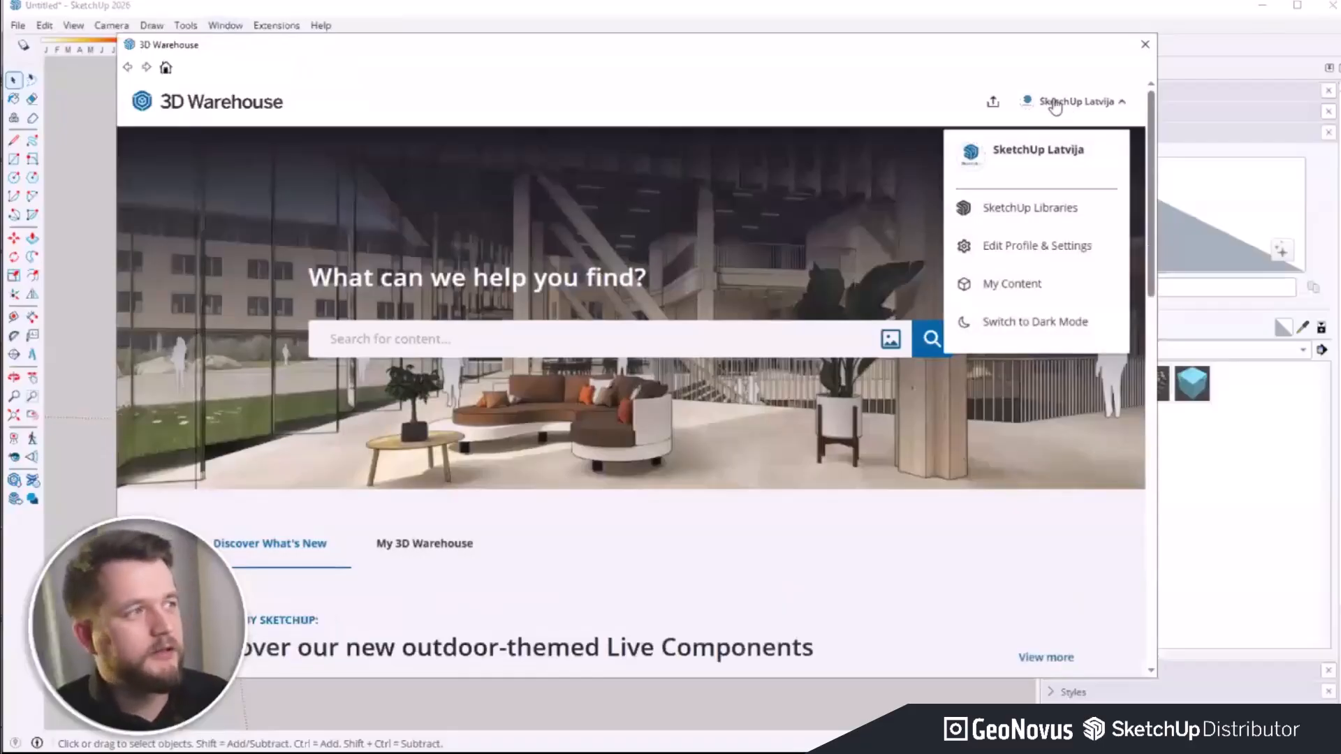
click(1040, 208)
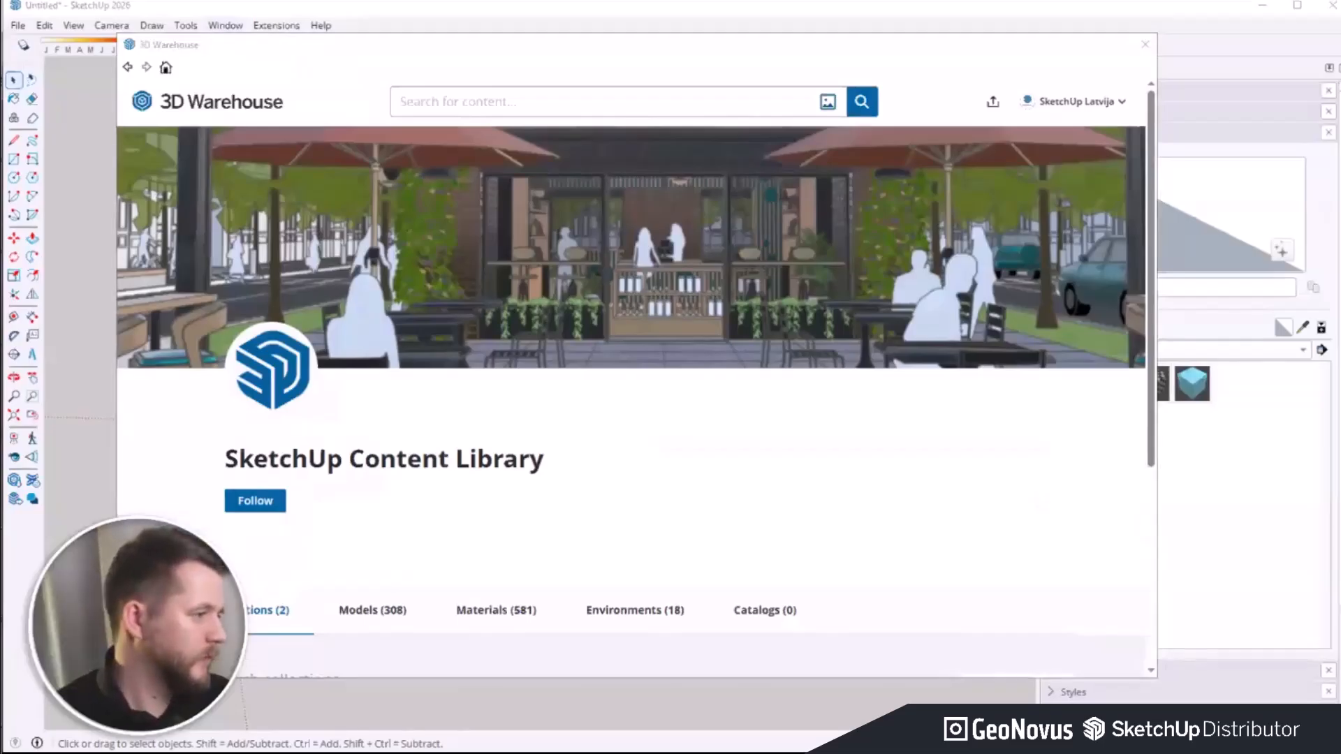
scroll(497, 377, down, 5)
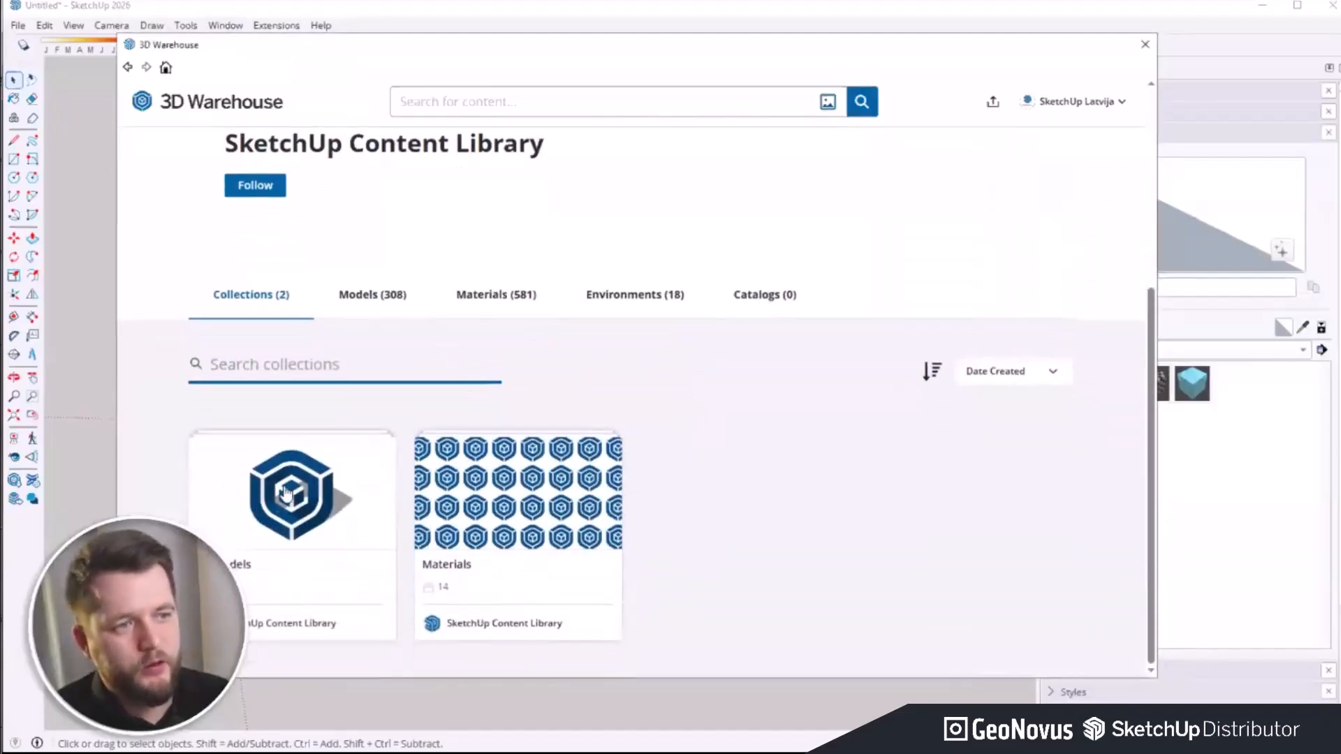
click(284, 492)
Step: Look through the model categories of the SketchUp Content Library
scroll(471, 365, down, 8)
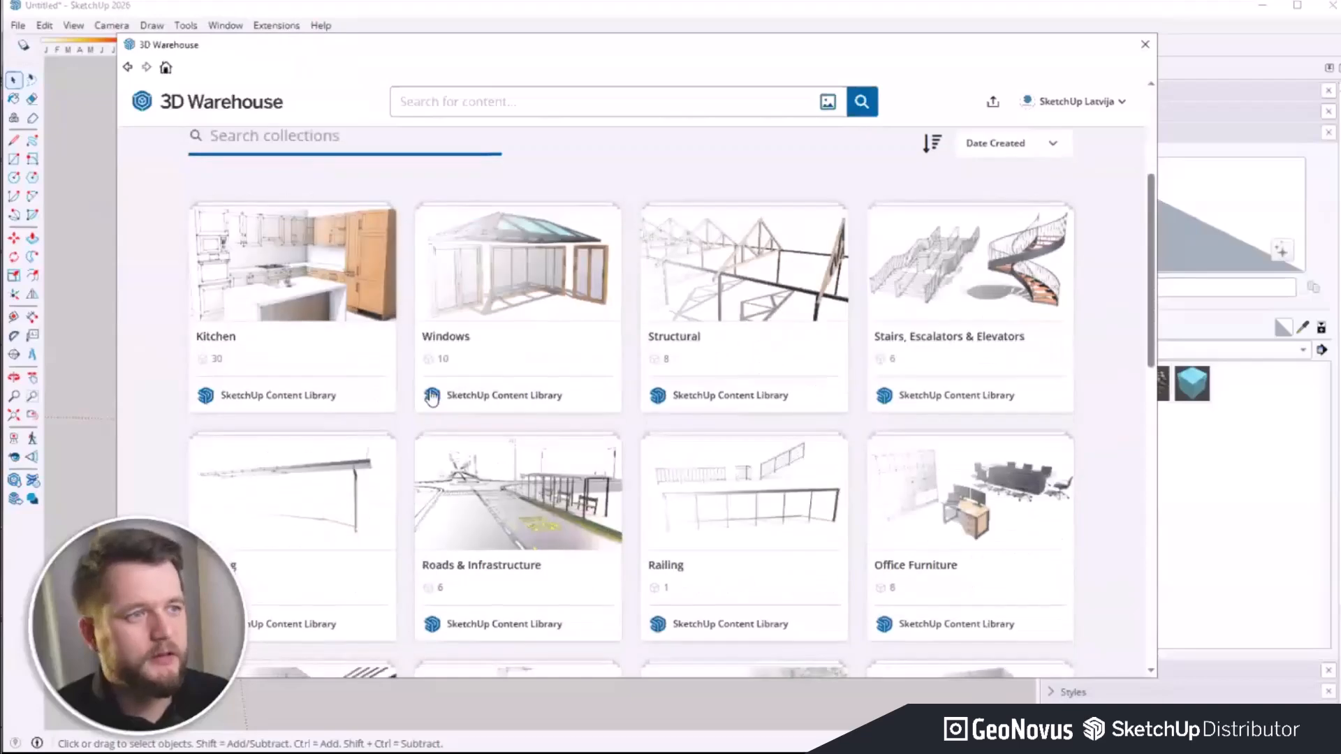
scroll(547, 333, down, 7)
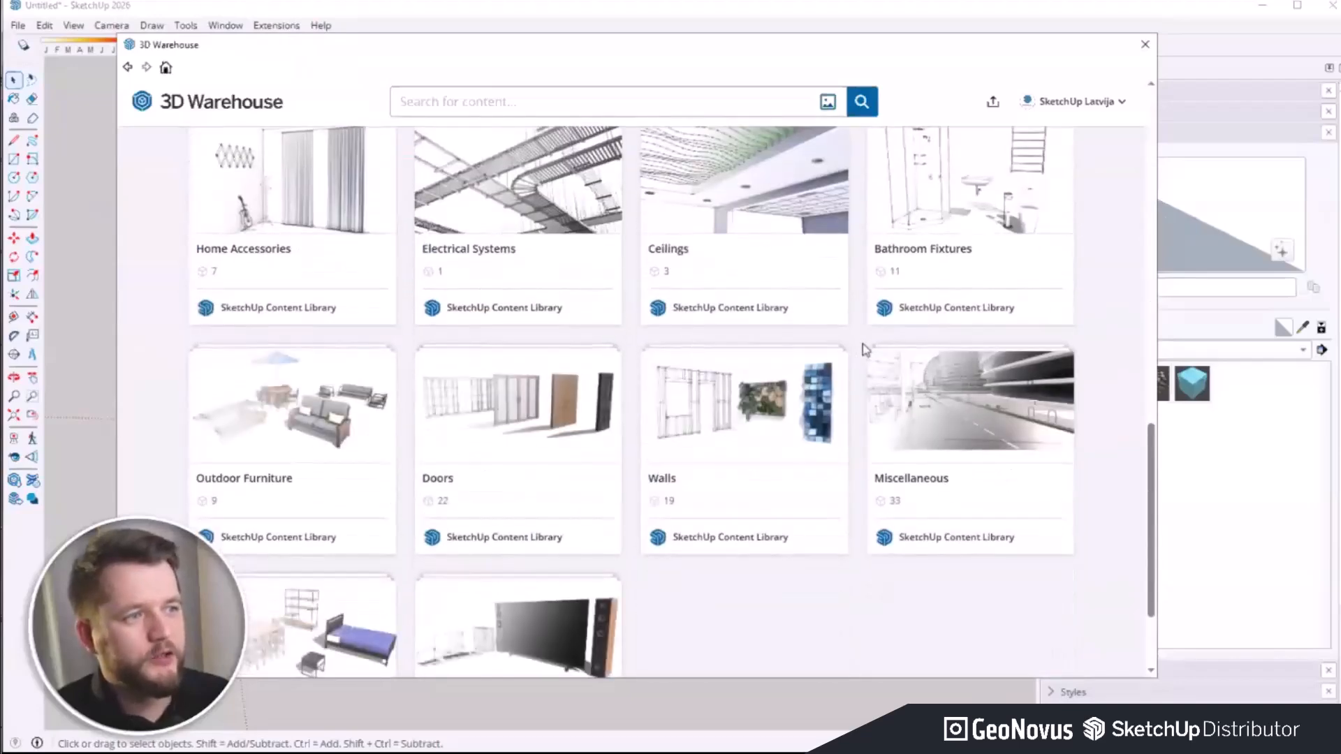
scroll(693, 339, up, 8)
scroll(544, 300, up, 5)
scroll(548, 324, down, 5)
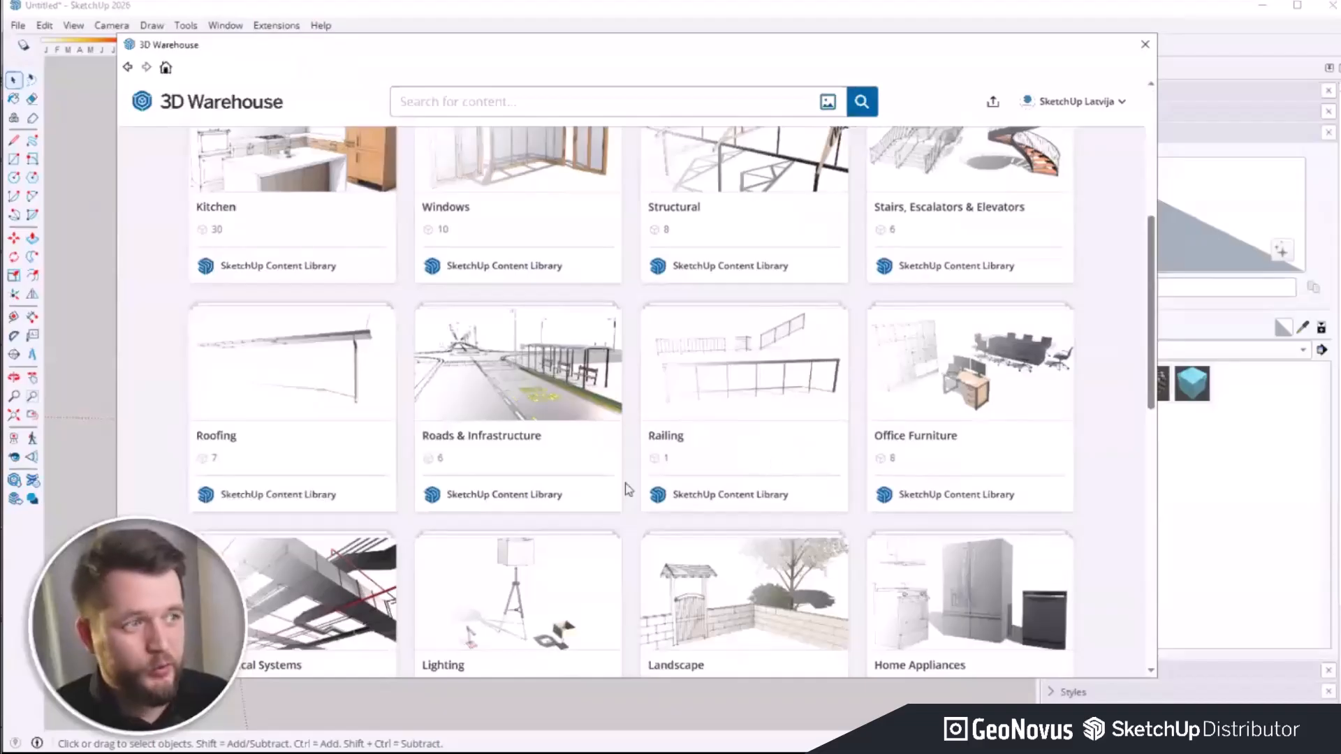
scroll(710, 482, down, 2)
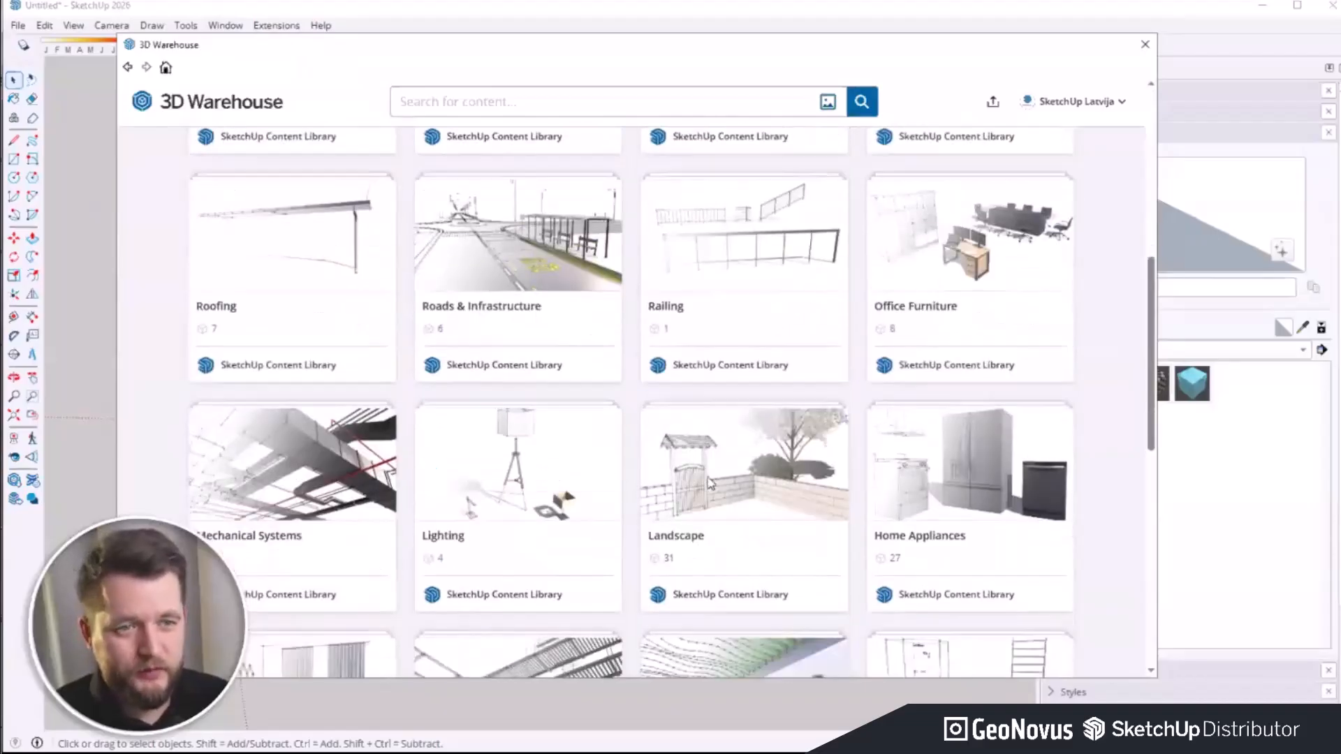
scroll(545, 459, down, 2)
scroll(491, 461, down, 2)
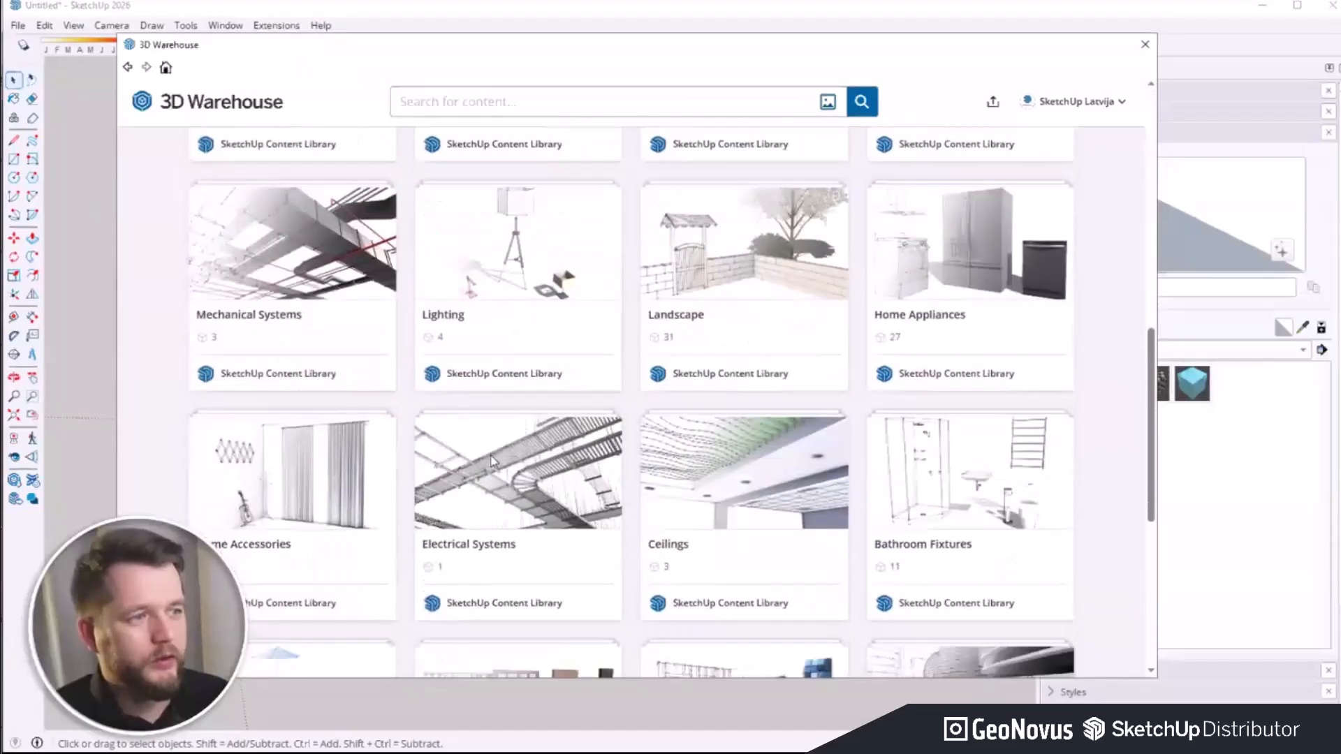
Step: Open the Landscape collection and look through its Live Components
click(757, 235)
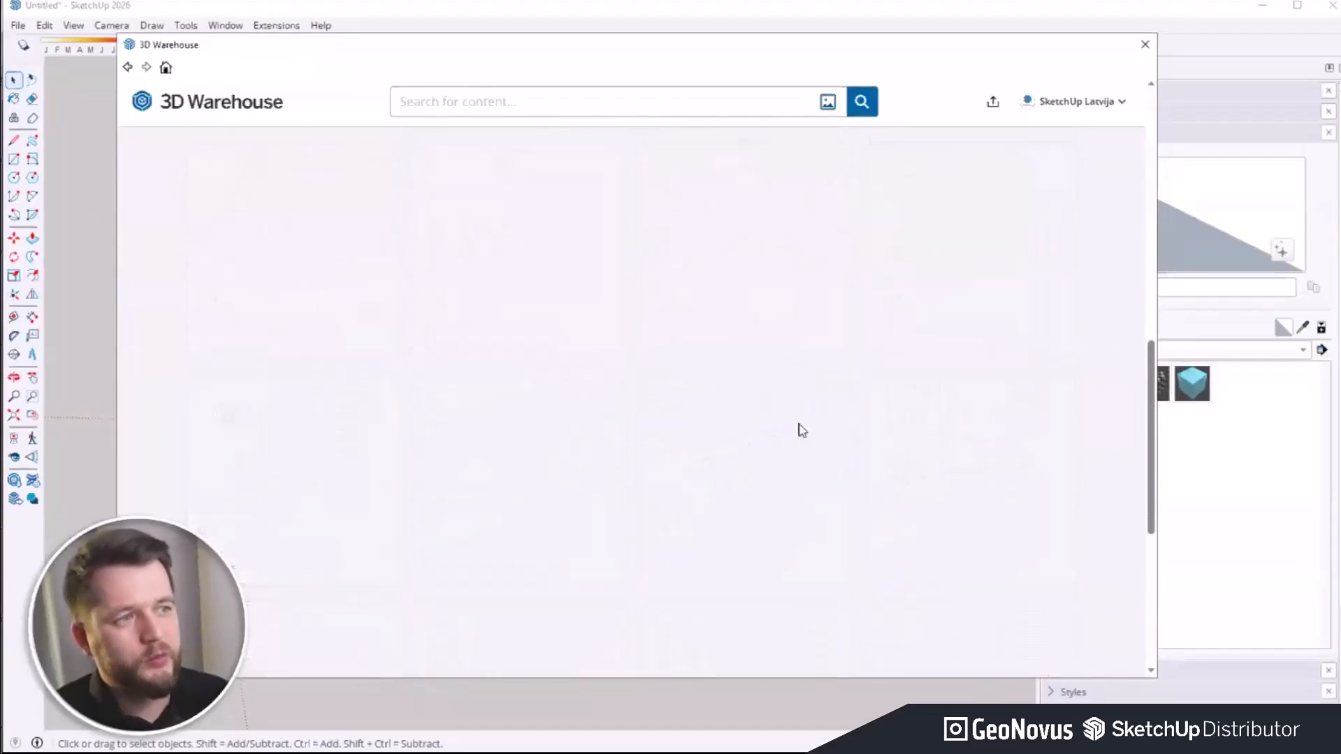
scroll(743, 401, down, 4)
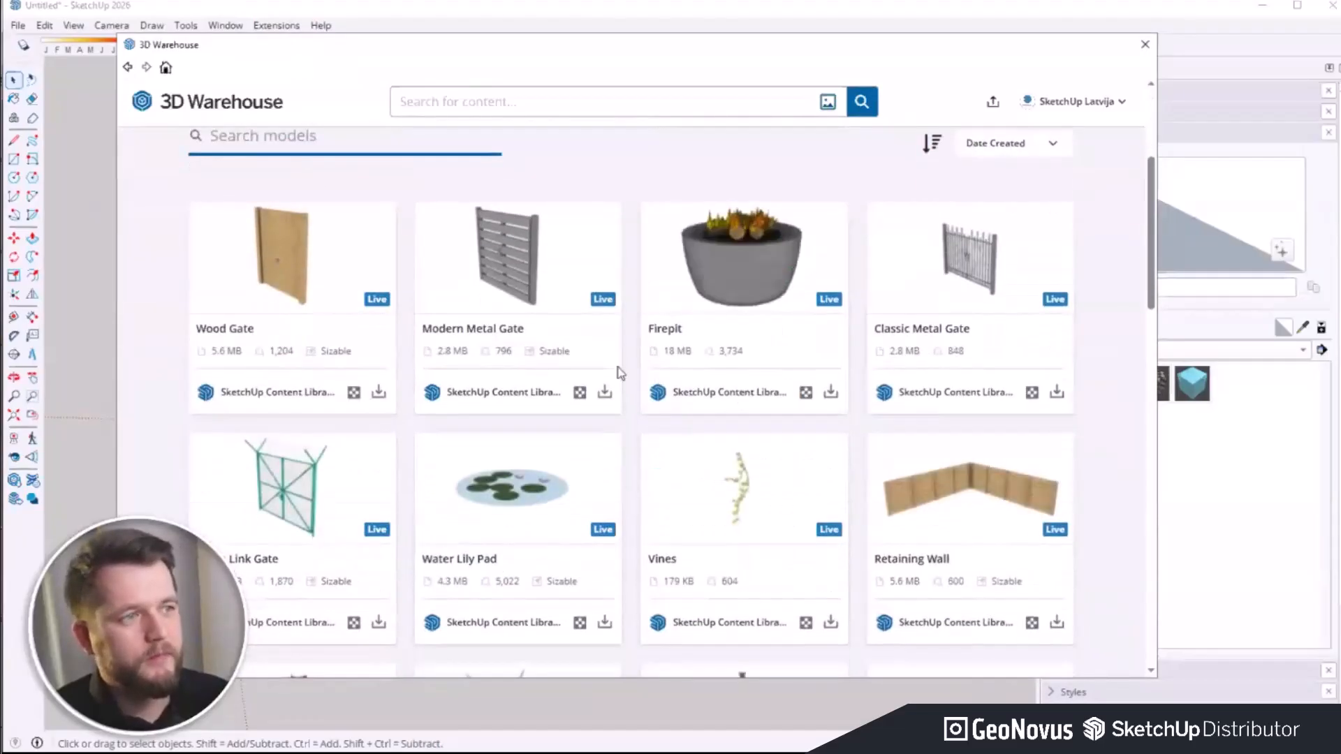
scroll(613, 368, down, 2)
scroll(1006, 272, down, 2)
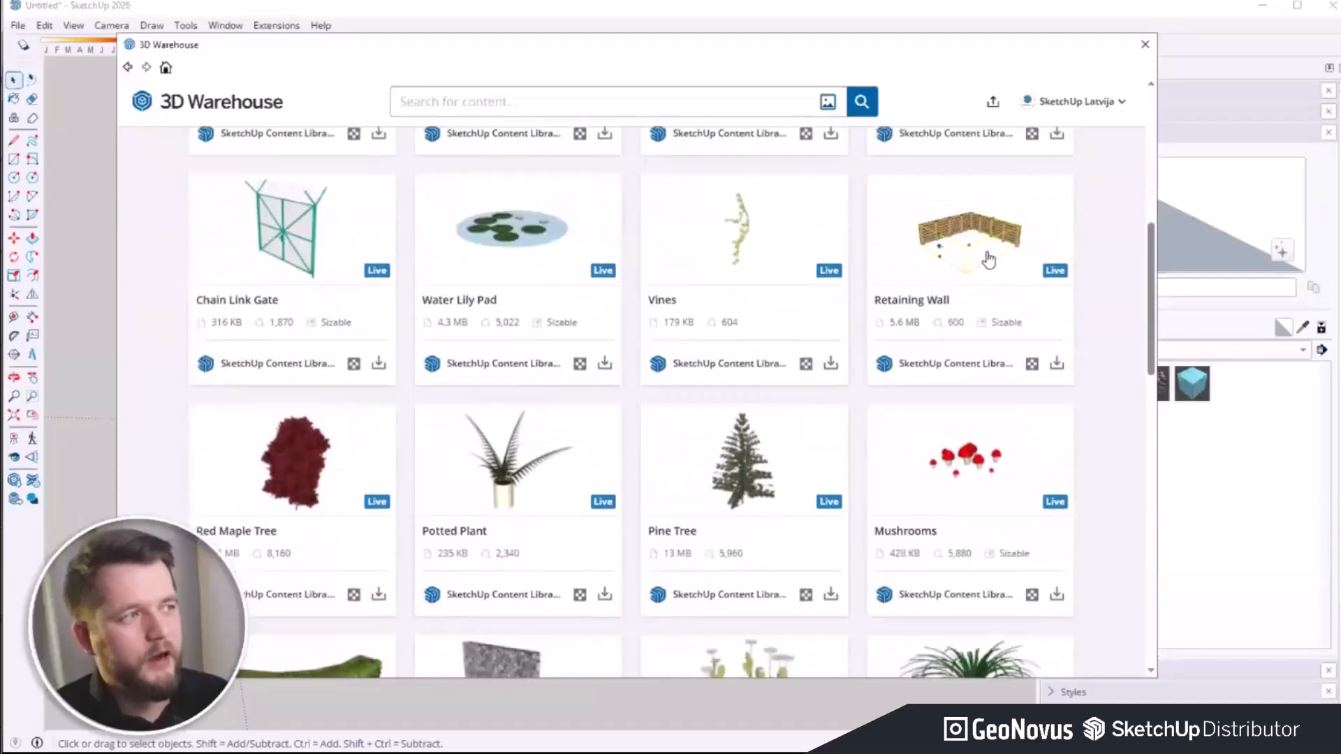
scroll(534, 364, down, 3)
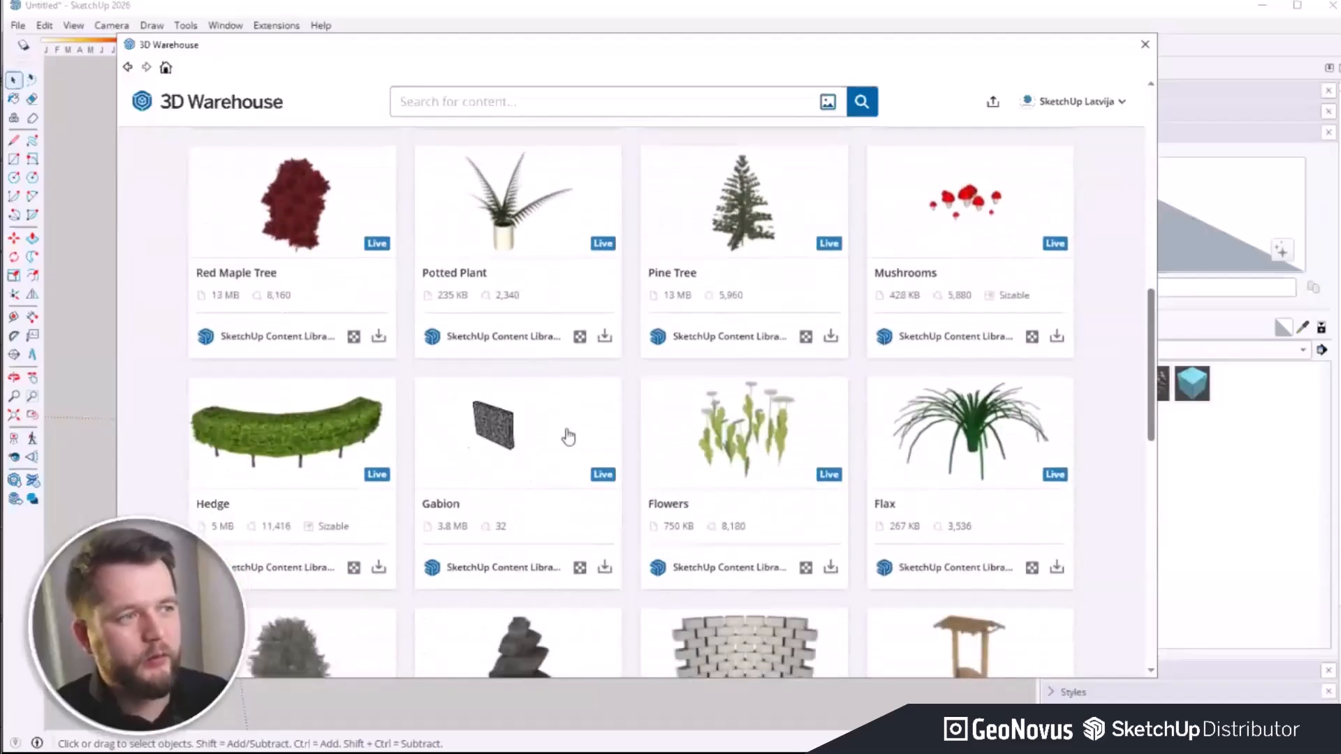
scroll(557, 437, down, 3)
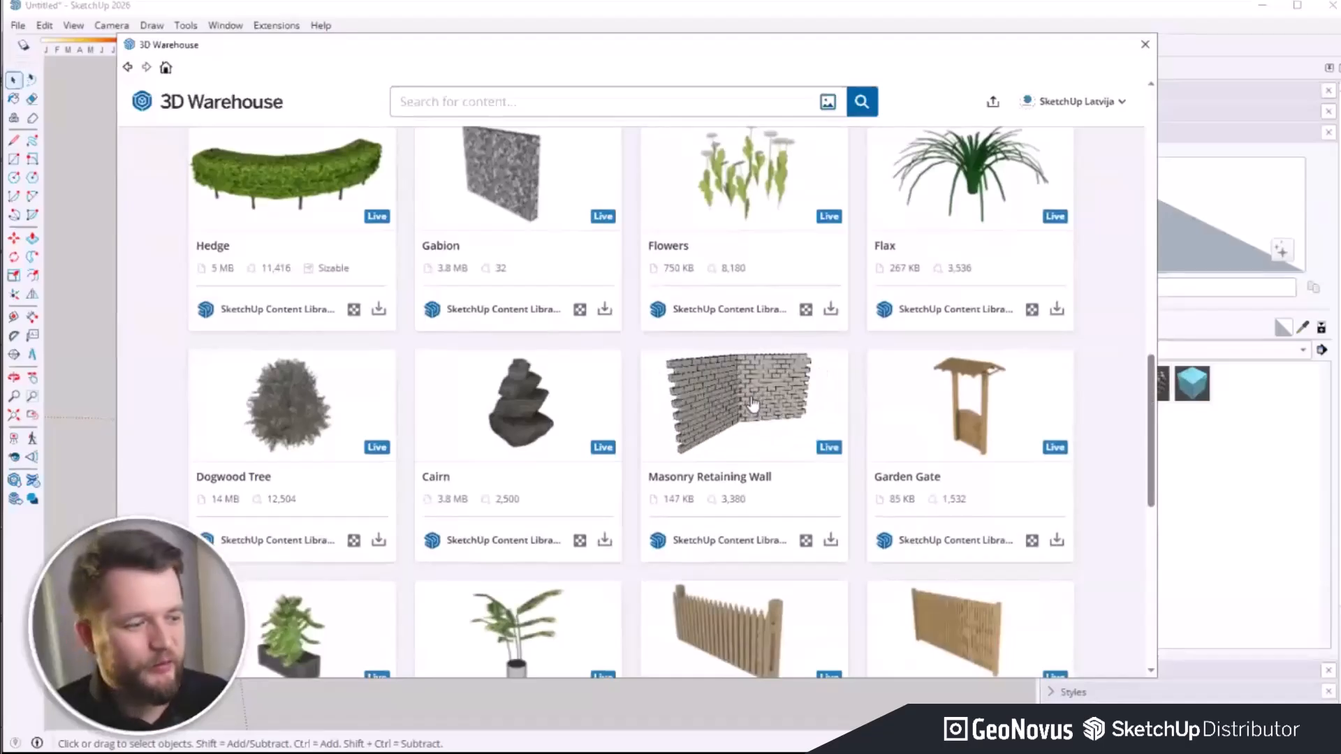
scroll(753, 403, down, 3)
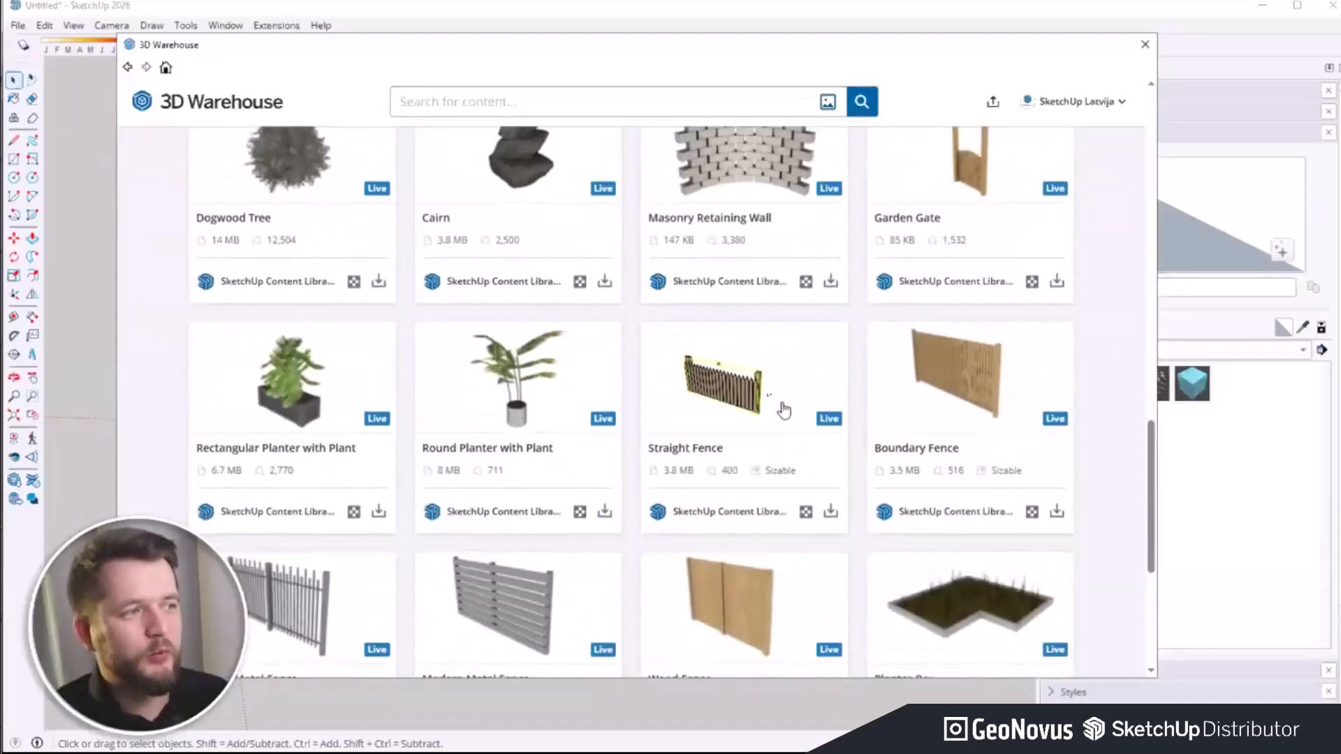
scroll(766, 404, down, 3)
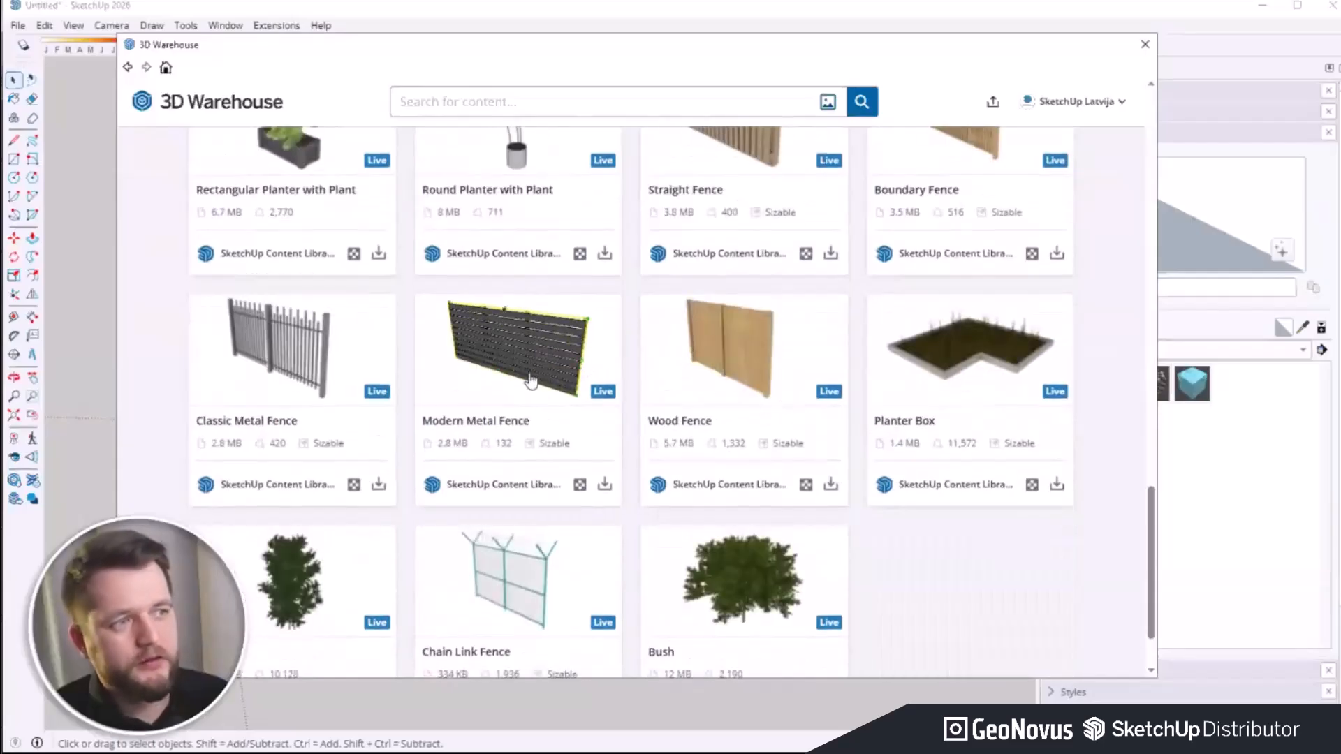
Step: Load the Modern Metal Fence Live Component directly into the model and place it in front of the curved walls
click(604, 489)
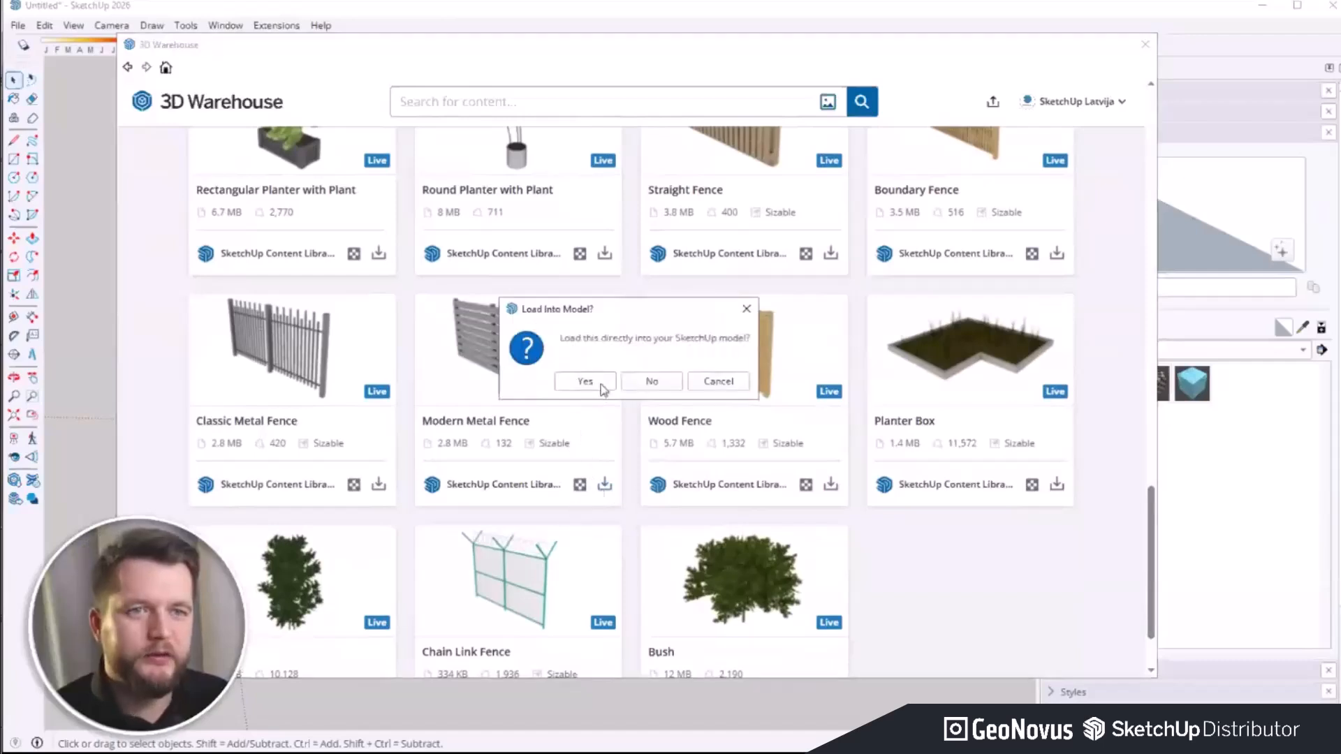
click(602, 385)
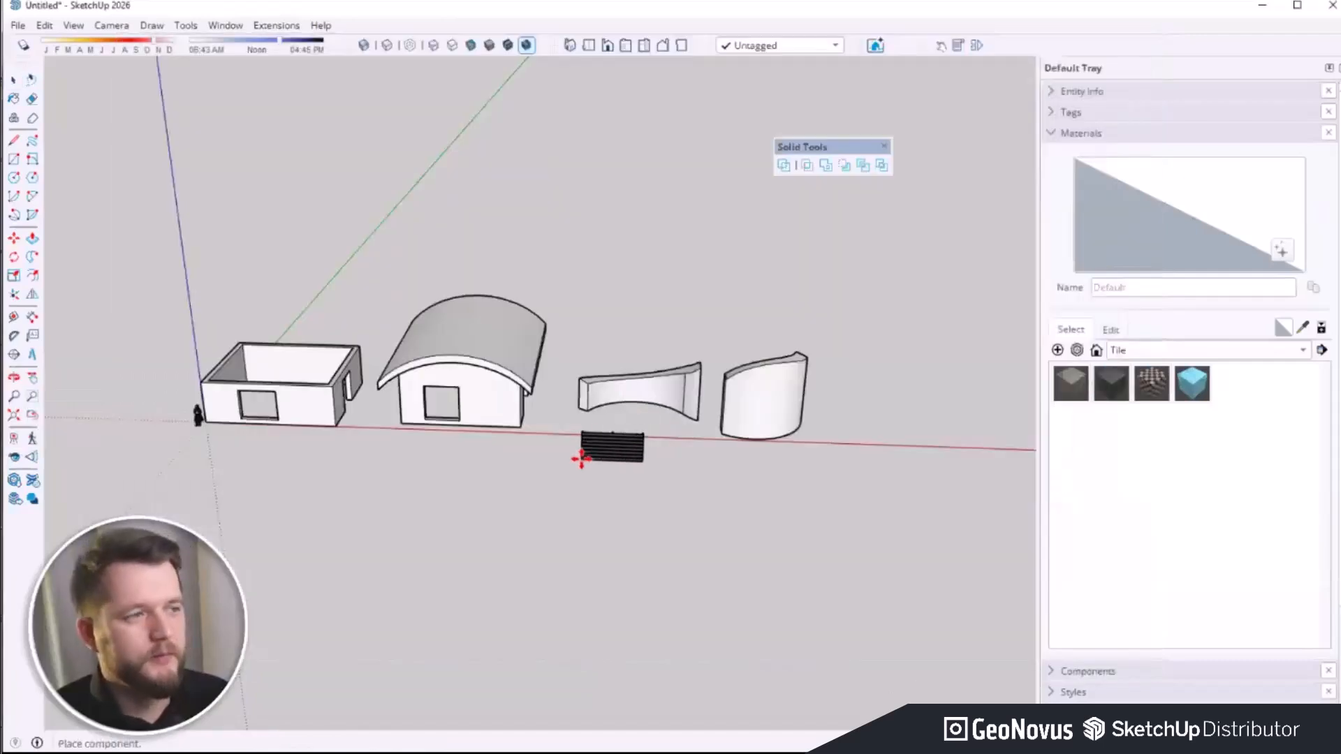
click(579, 468)
Step: Lengthen the Modern Metal Fence to 15779 mm in its Live Component configuration
scroll(669, 409, up, 3)
middle_drag(858, 472, 763, 389)
key(m)
scroll(796, 375, up, 2)
scroll(795, 375, up, 3)
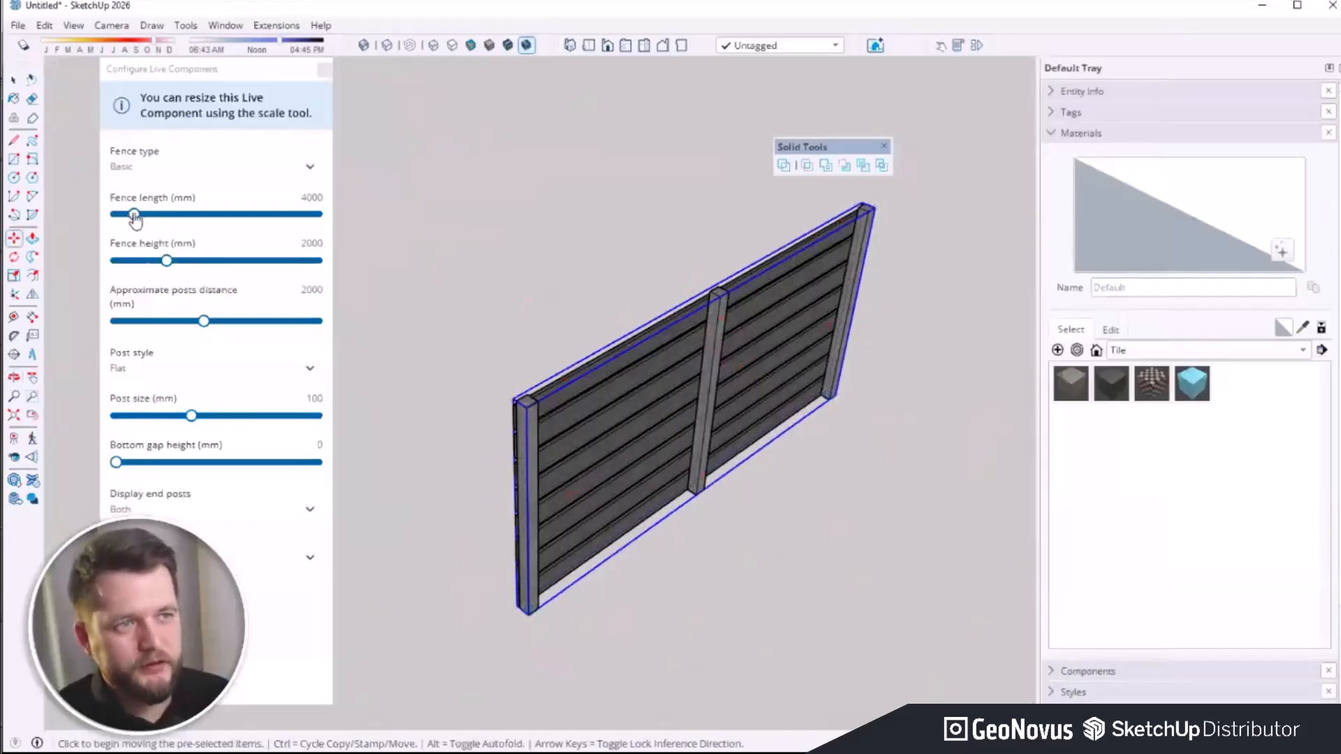
drag(134, 213, 194, 213)
Step: Try the Alternating fence type, and set the fence type to Random offsets
scroll(722, 363, down, 3)
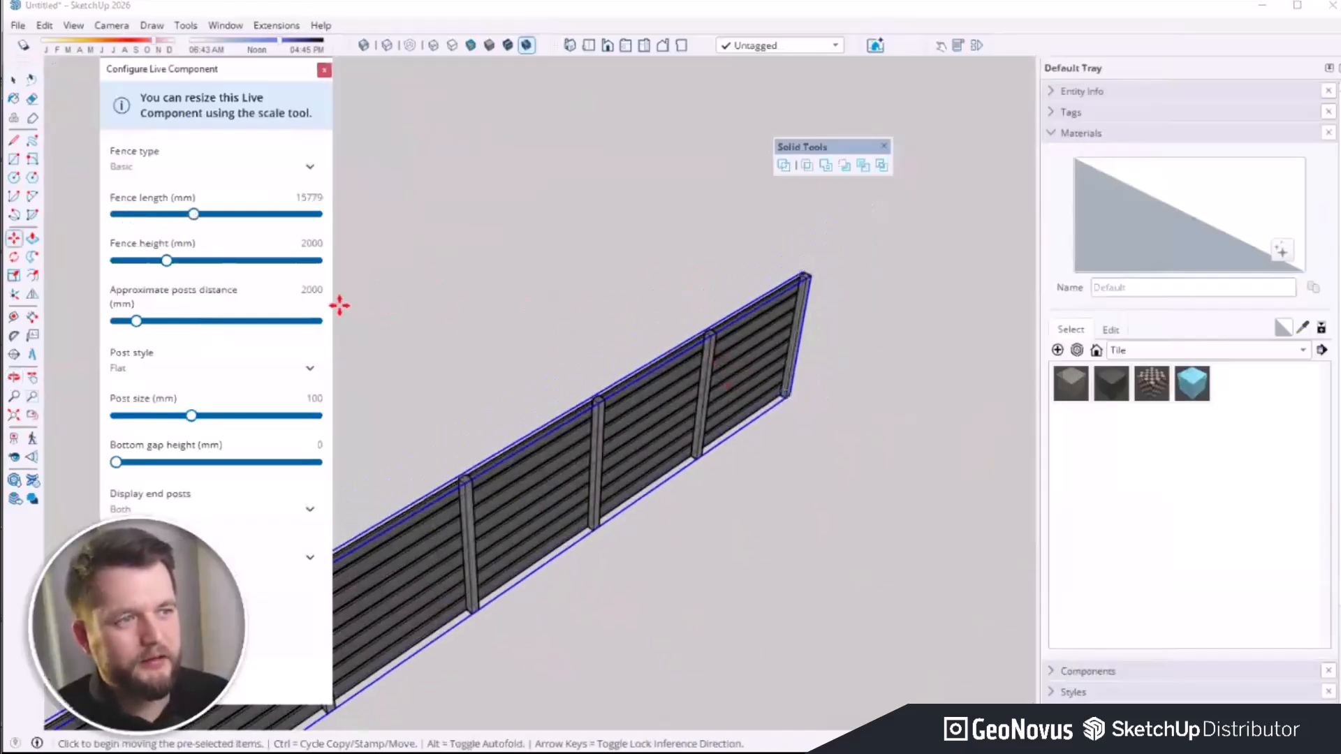
scroll(721, 350, down, 1)
click(203, 168)
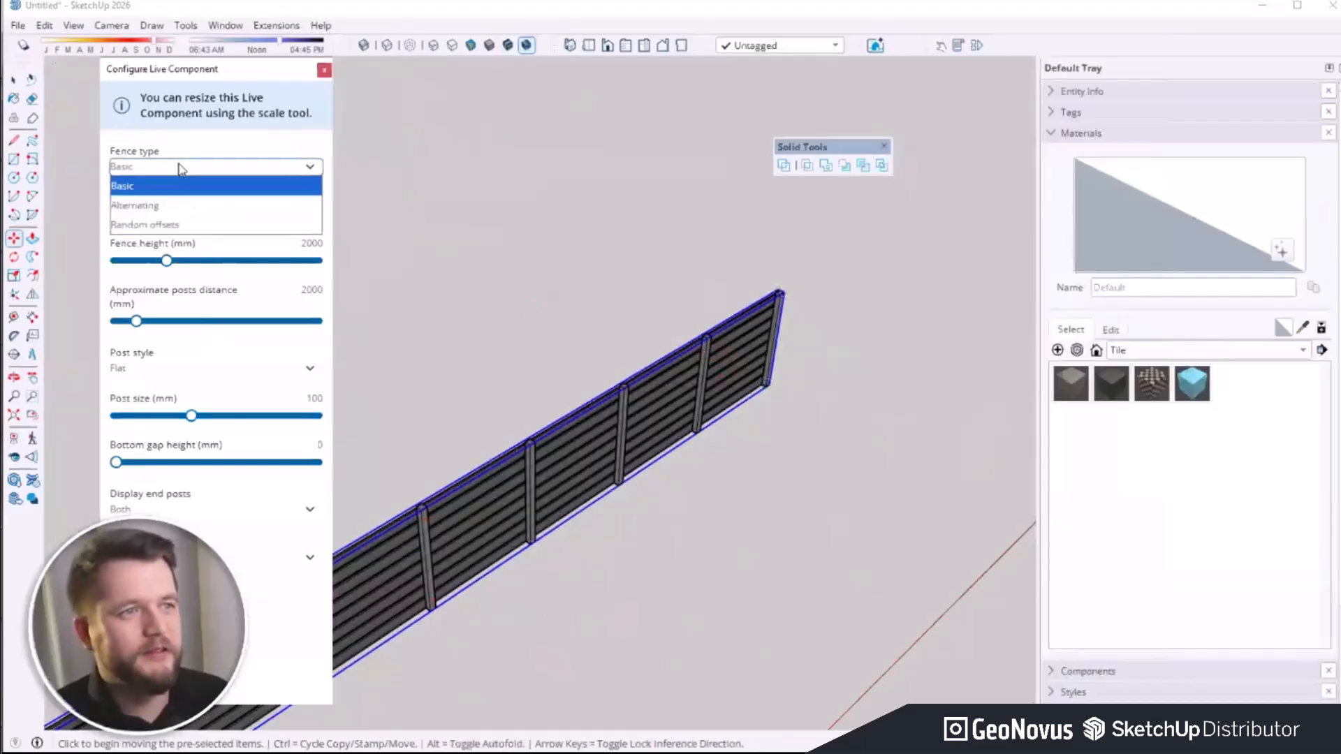
click(162, 204)
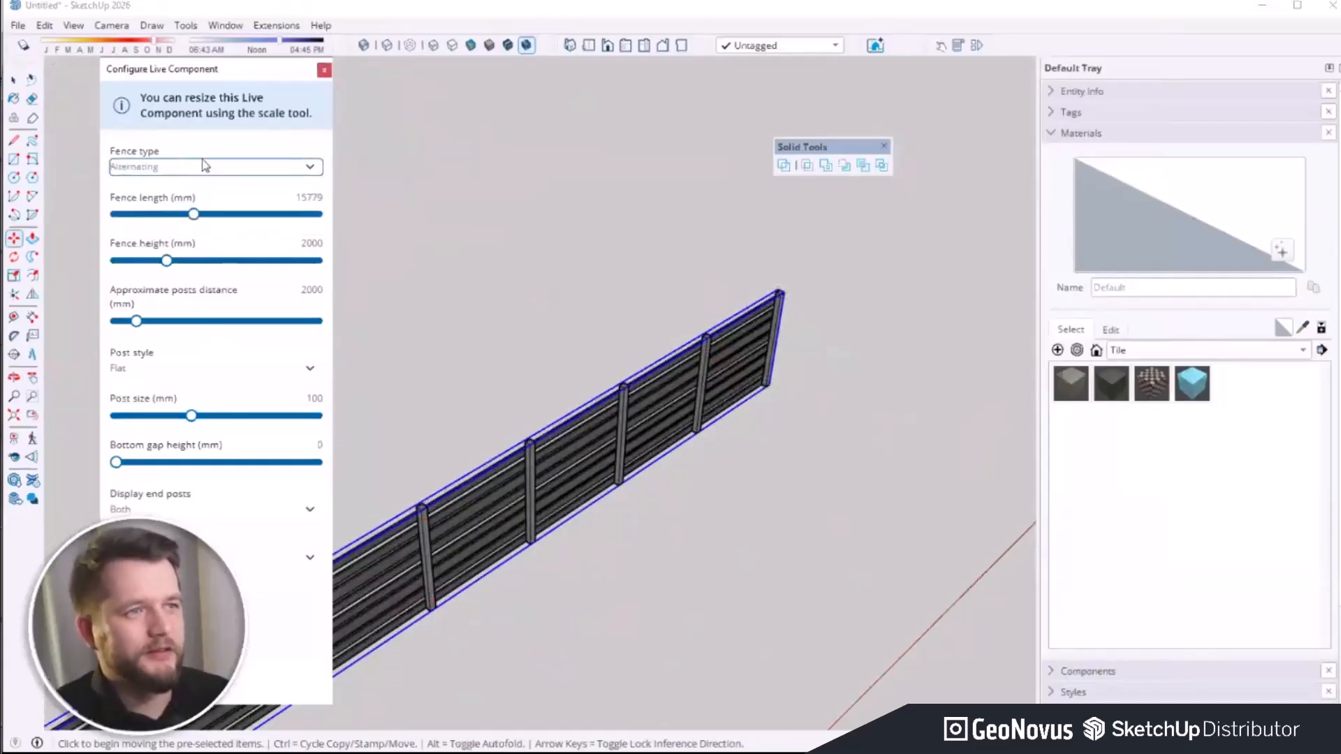
click(203, 168)
click(171, 225)
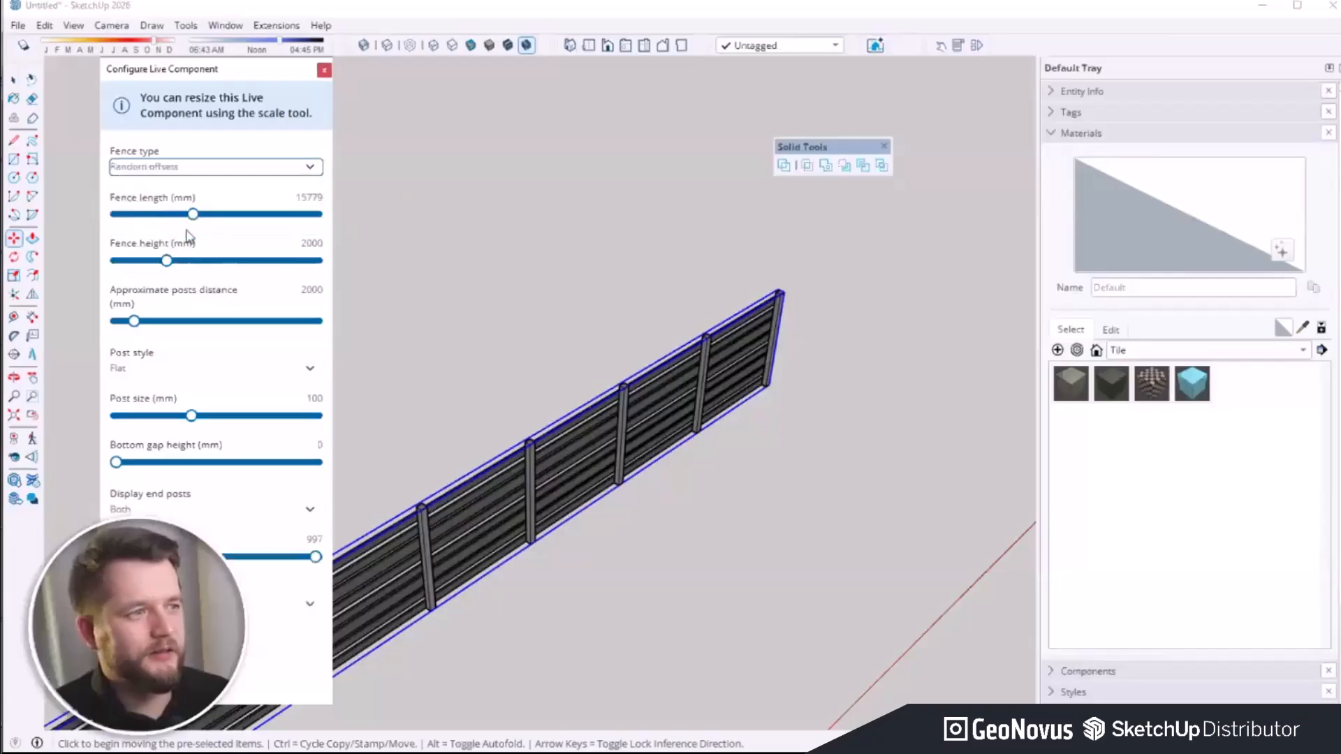
Step: Examine the fence's infill pattern up close, closing its Live Component configuration and deselecting the fence
middle_drag(622, 477, 901, 454)
middle_drag(568, 440, 569, 319)
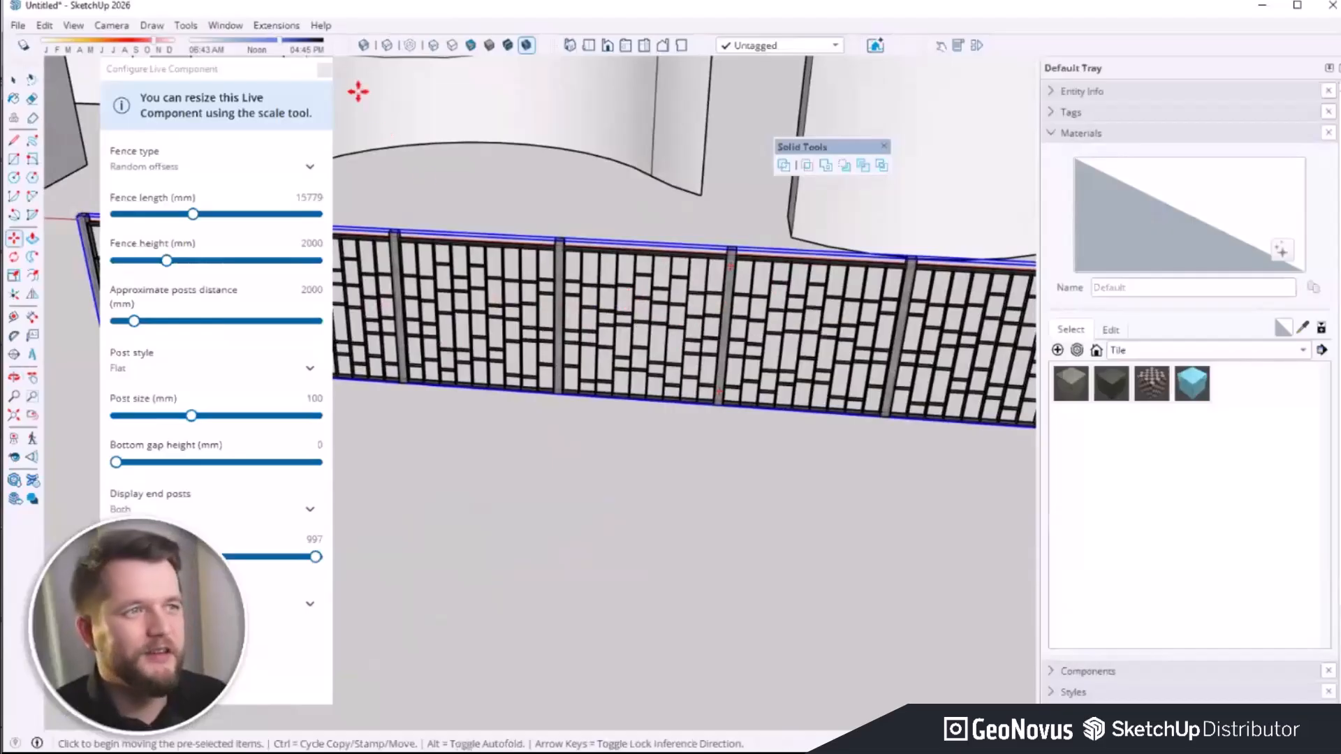
click(323, 70)
scroll(449, 308, up, 6)
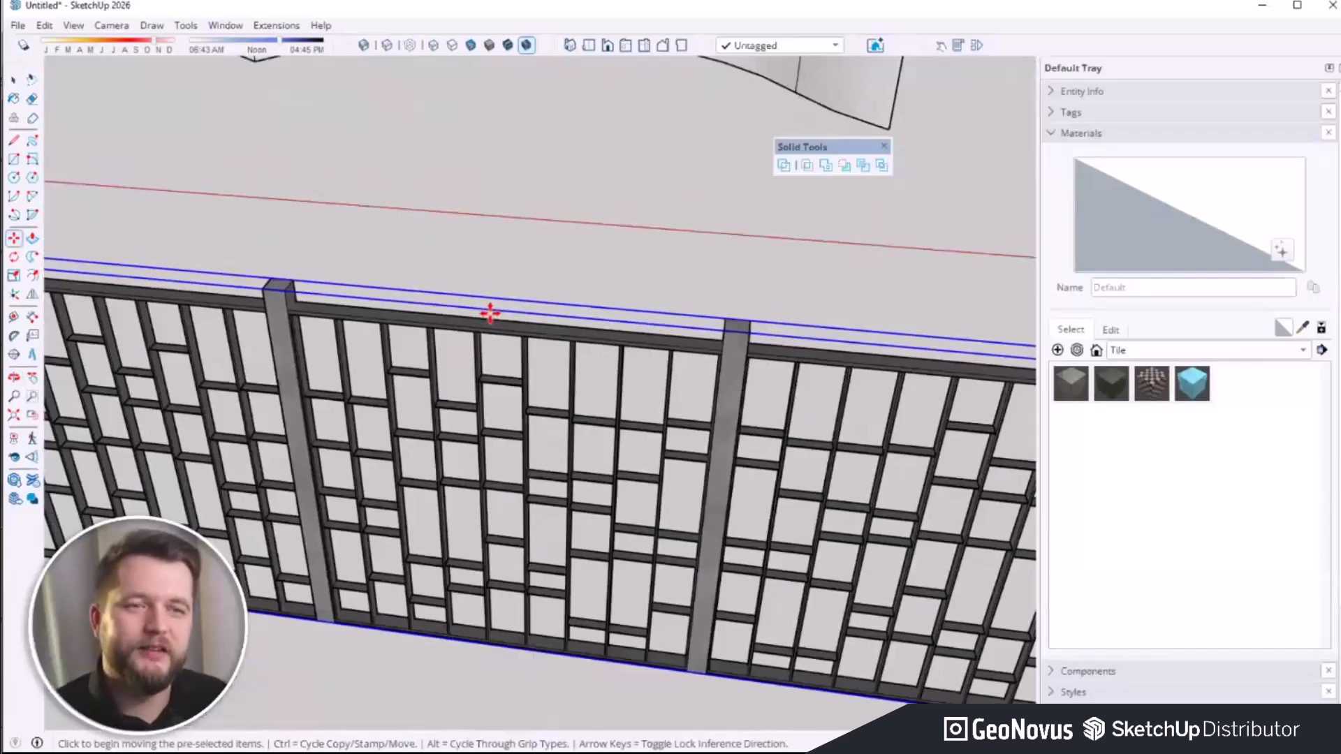
scroll(490, 314, down, 6)
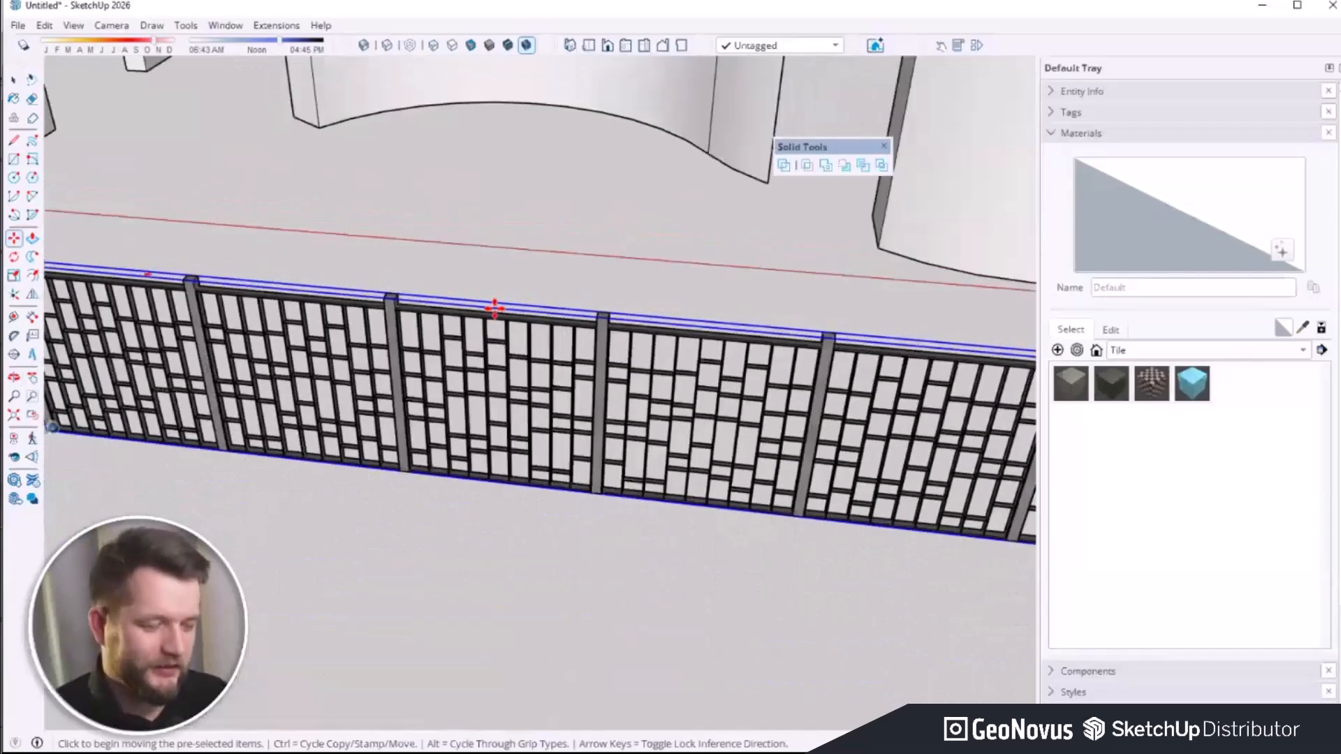
key(space)
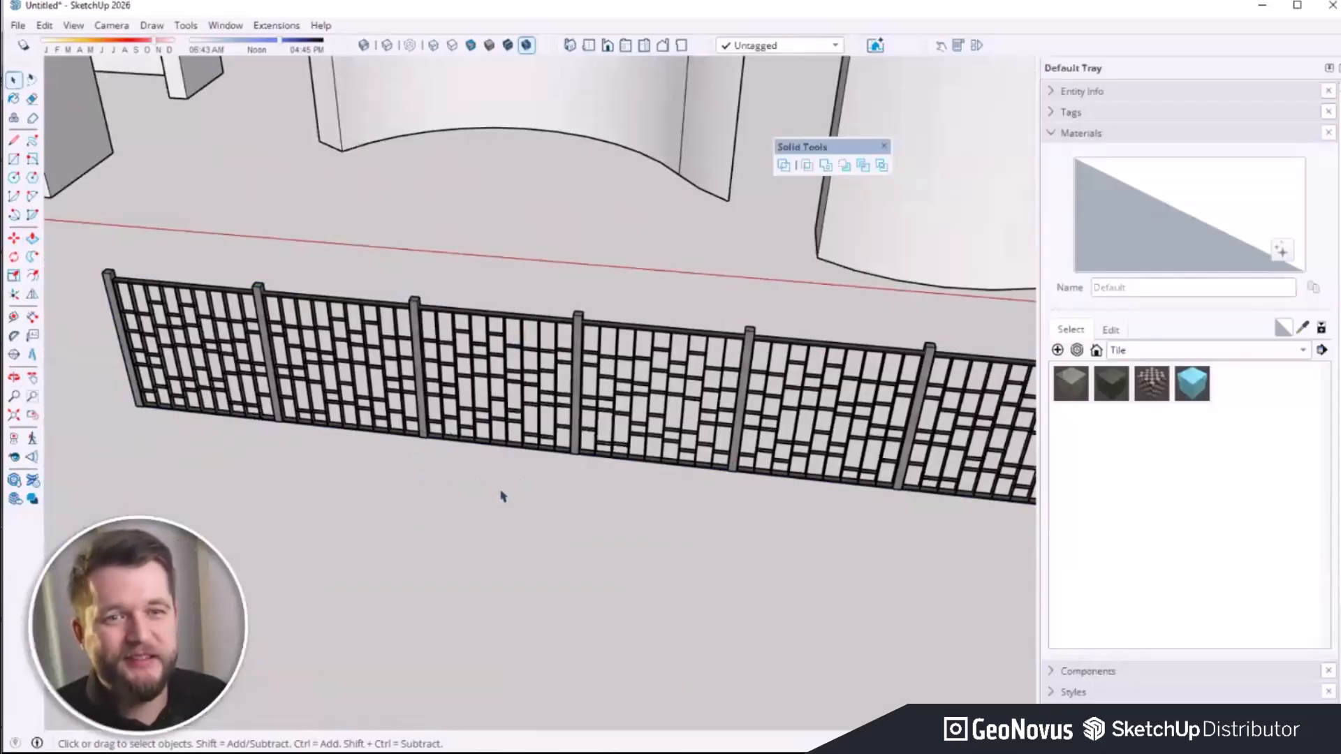
Step: Examine the collection of Live Components in the Lanscape live components model, closing in on the wooden planter and potted plant
scroll(502, 495, down, 6)
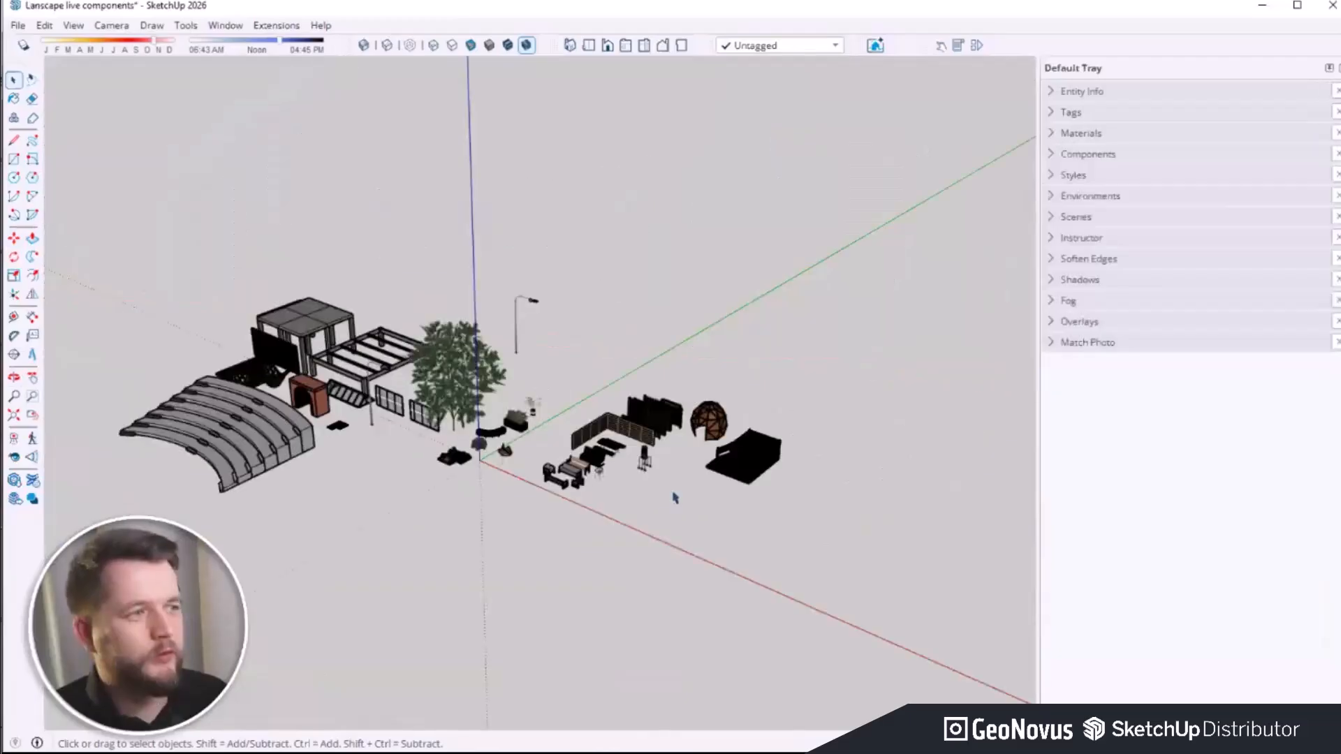
scroll(611, 503, up, 2)
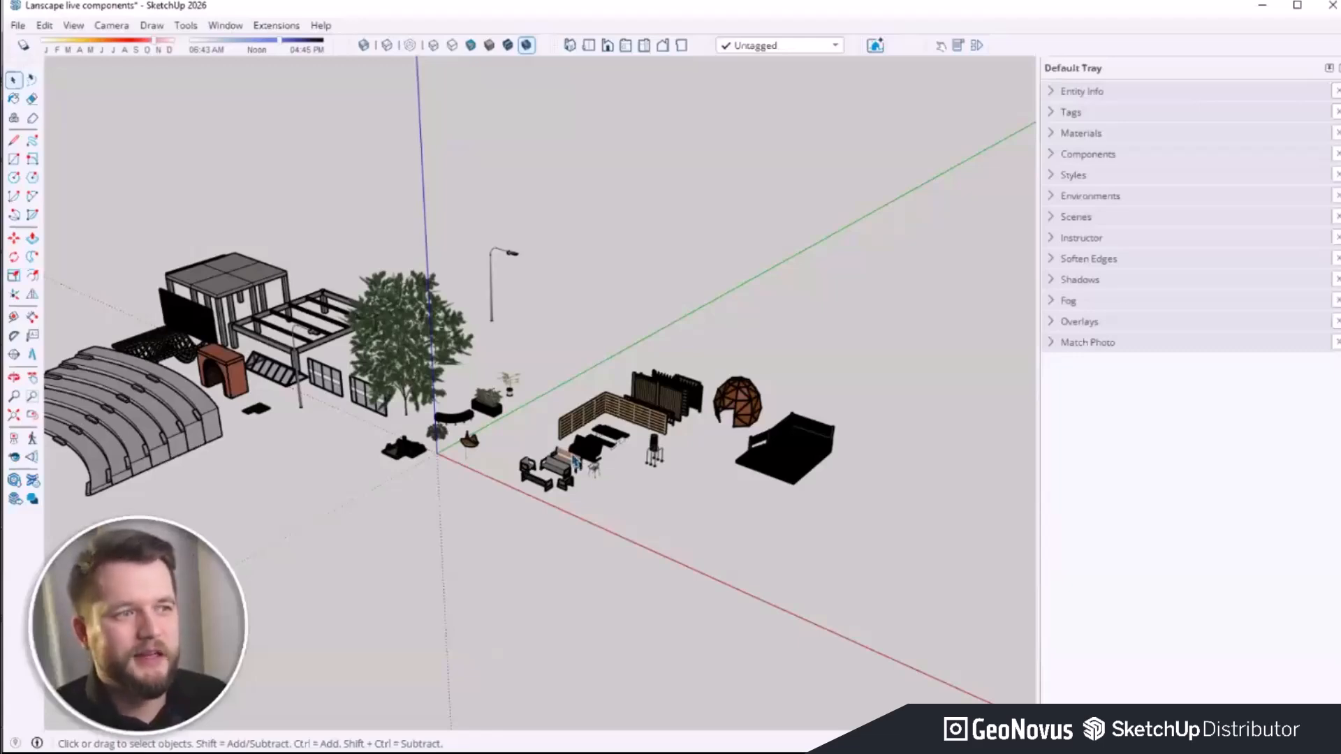
click(232, 277)
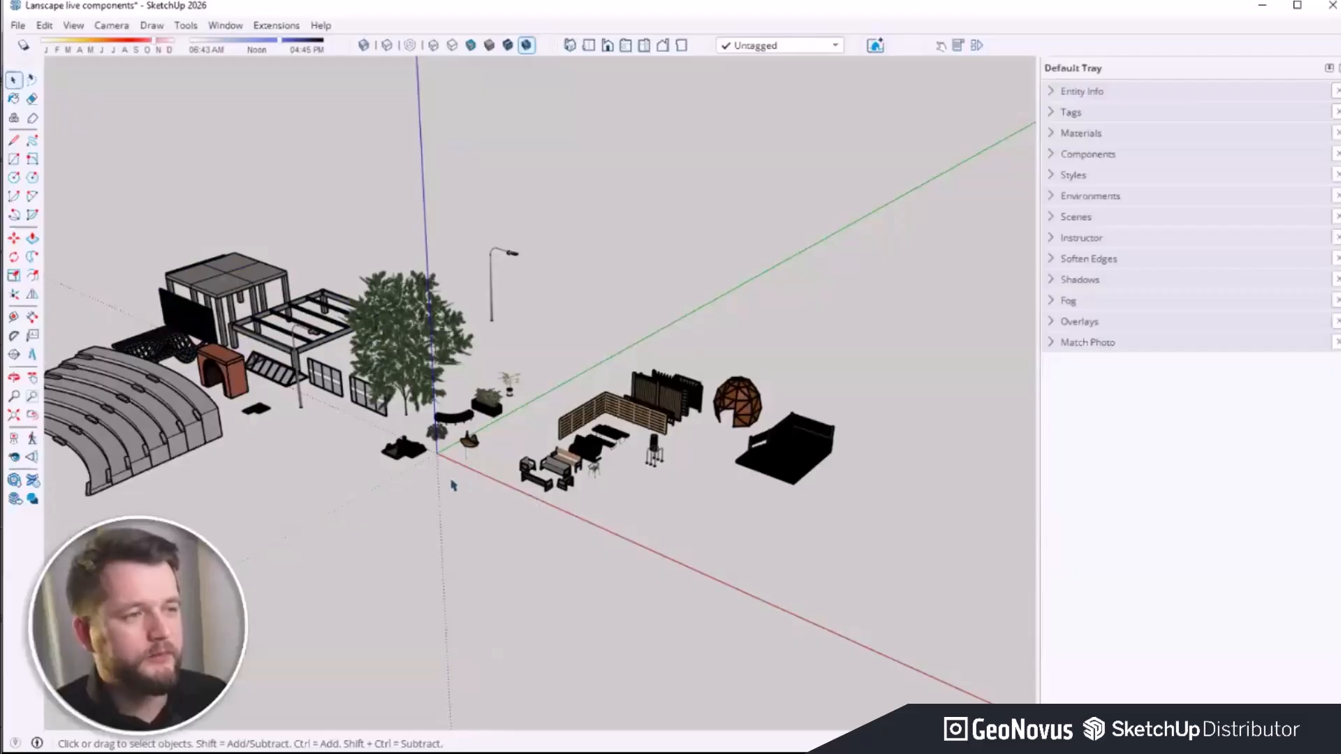
scroll(465, 441, up, 6)
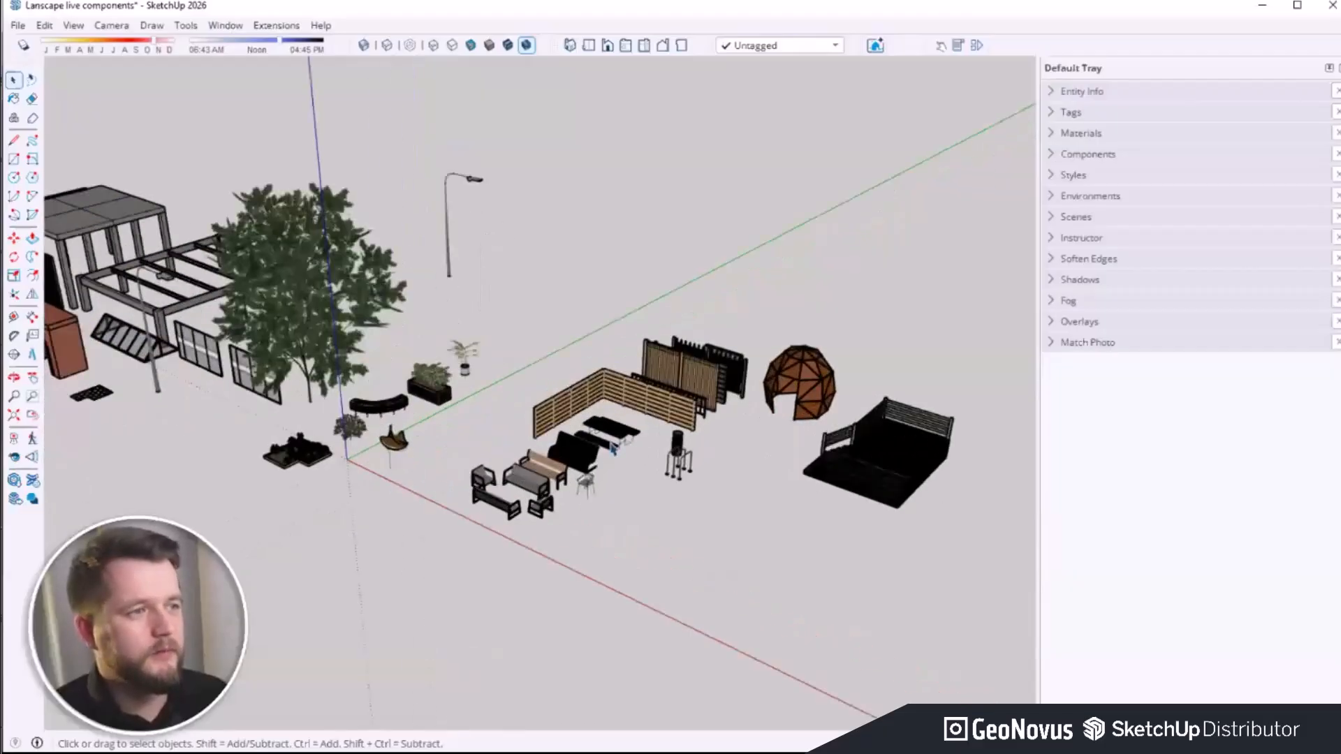
shift+middle_drag(255, 470, 462, 425)
scroll(549, 349, up, 4)
middle_drag(549, 349, 598, 414)
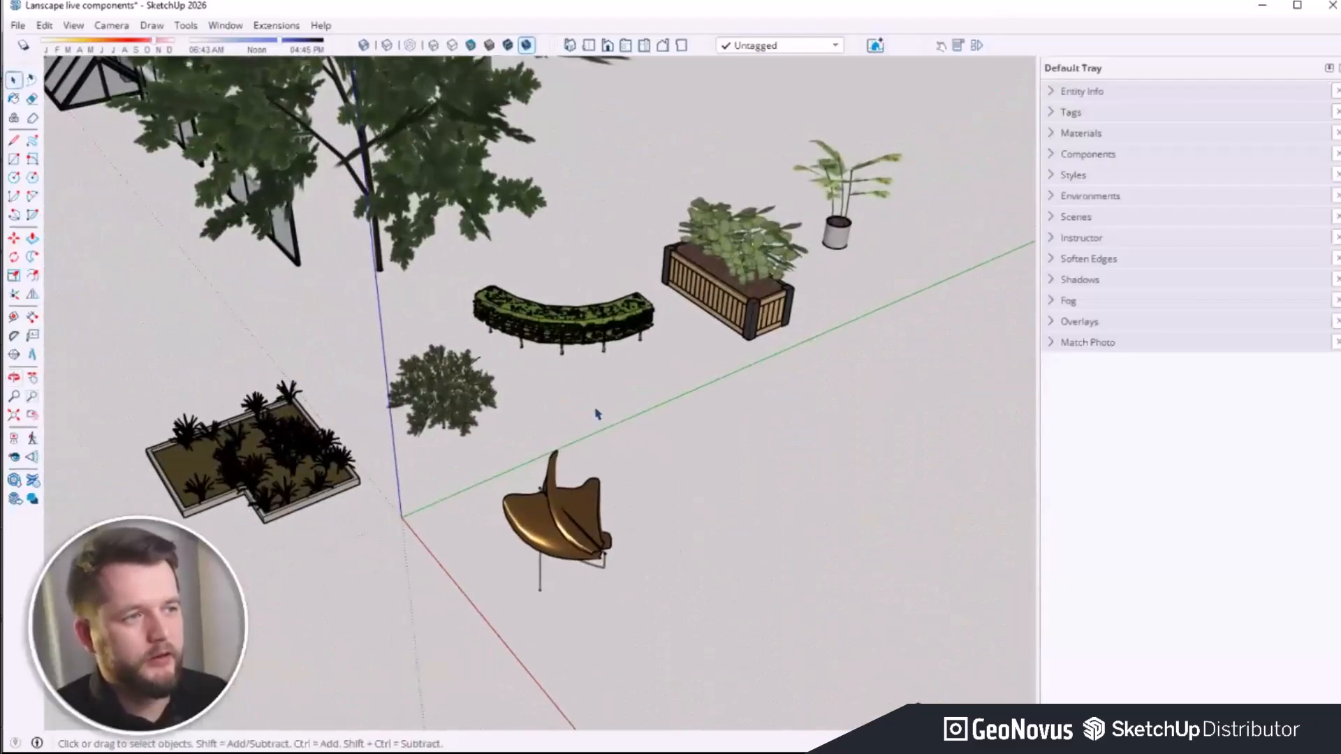
scroll(294, 433, down, 1)
scroll(826, 271, up, 4)
middle_drag(733, 339, 249, 370)
scroll(418, 382, up, 1)
middle_drag(775, 363, 697, 354)
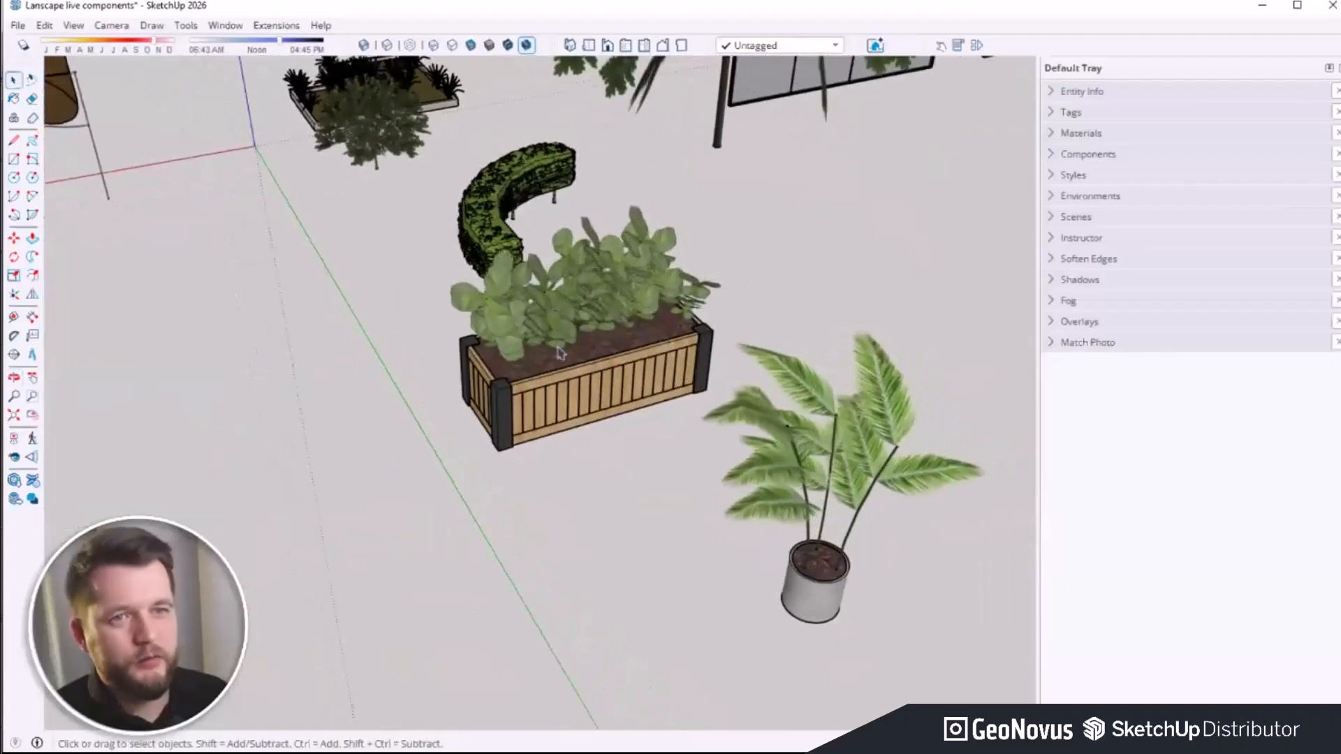
Step: Configure the wooden planter Live Component with a container height of 483.72 mm and a container depth of 666.67 mm
click(558, 349)
middle_drag(556, 352, 461, 422)
middle_drag(629, 391, 686, 378)
scroll(686, 377, down, 1)
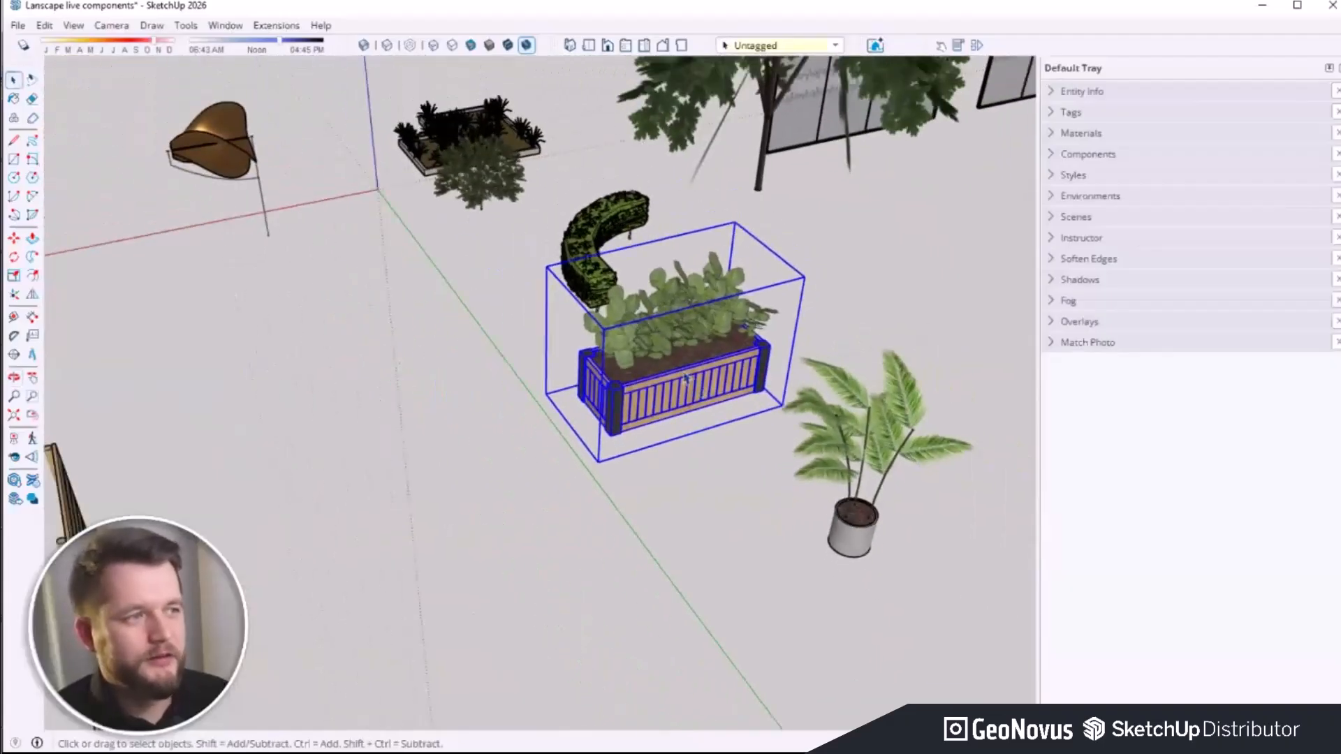
double_click(685, 377)
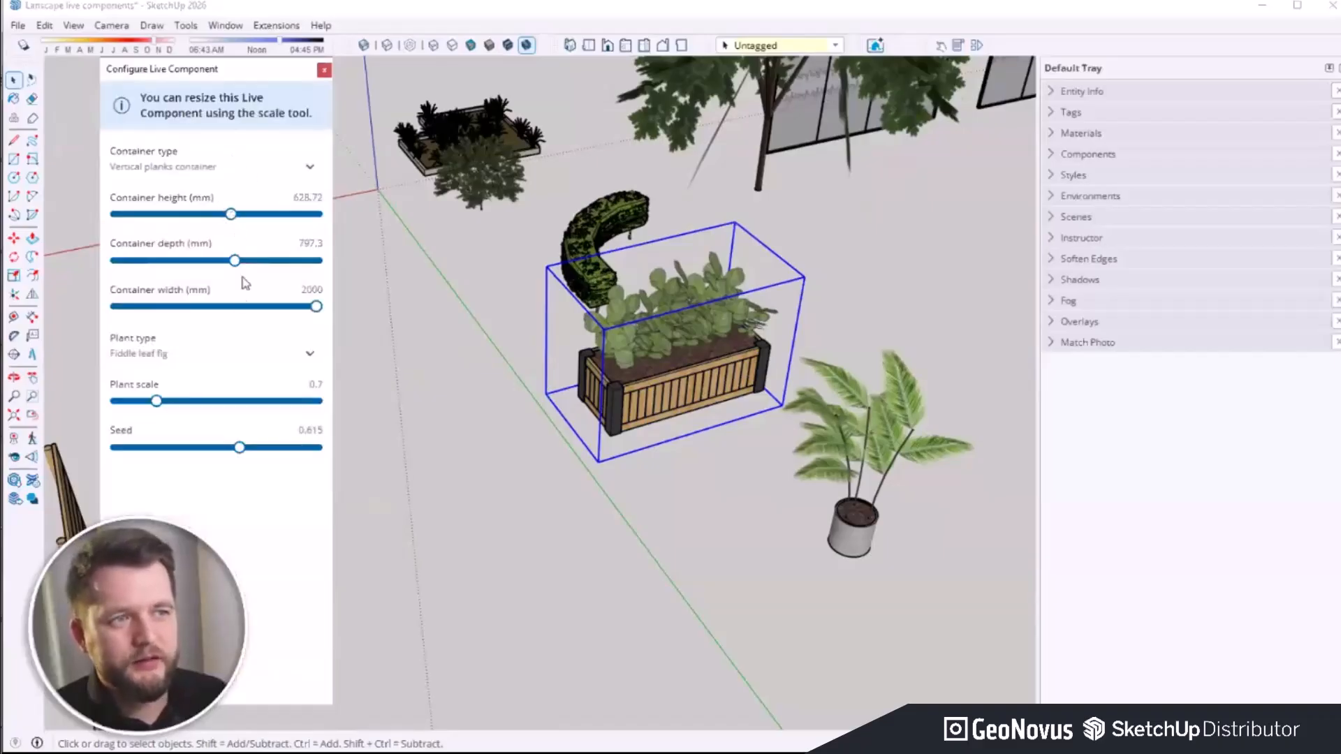
drag(232, 217, 159, 216)
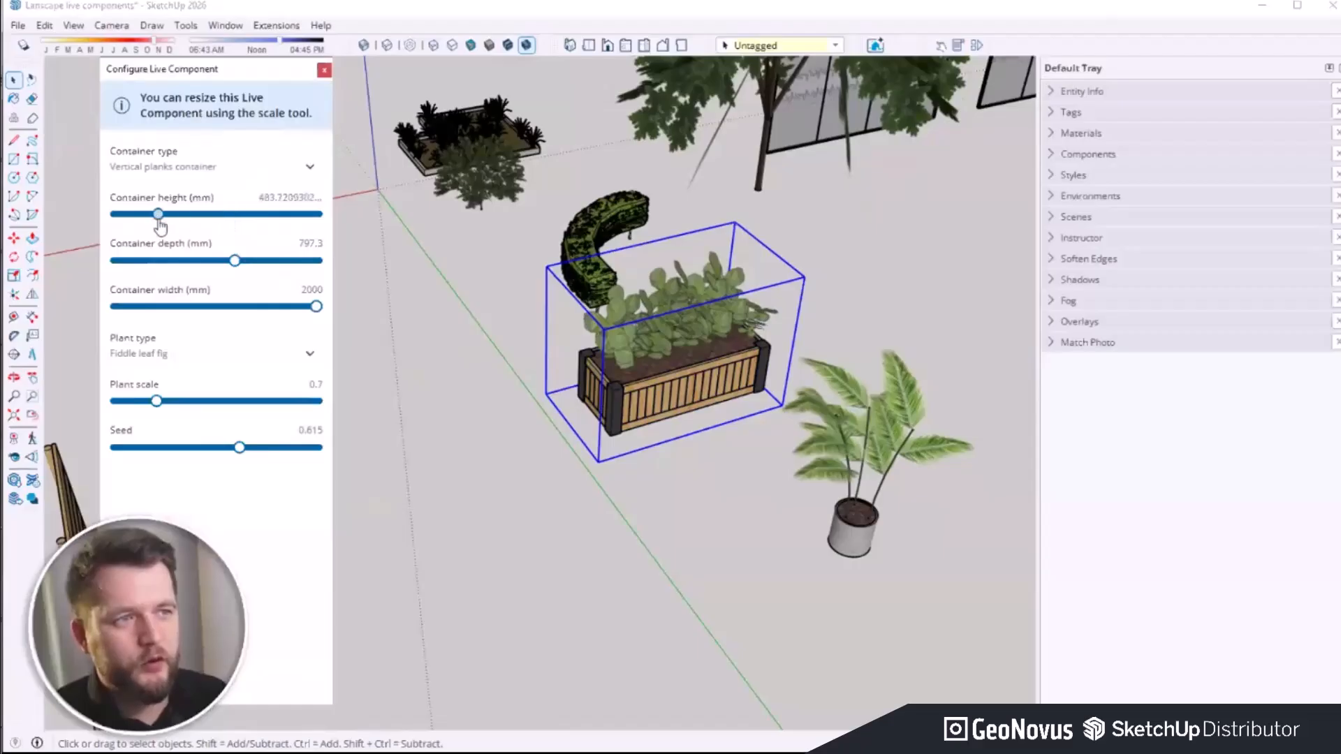
scroll(611, 325, up, 2)
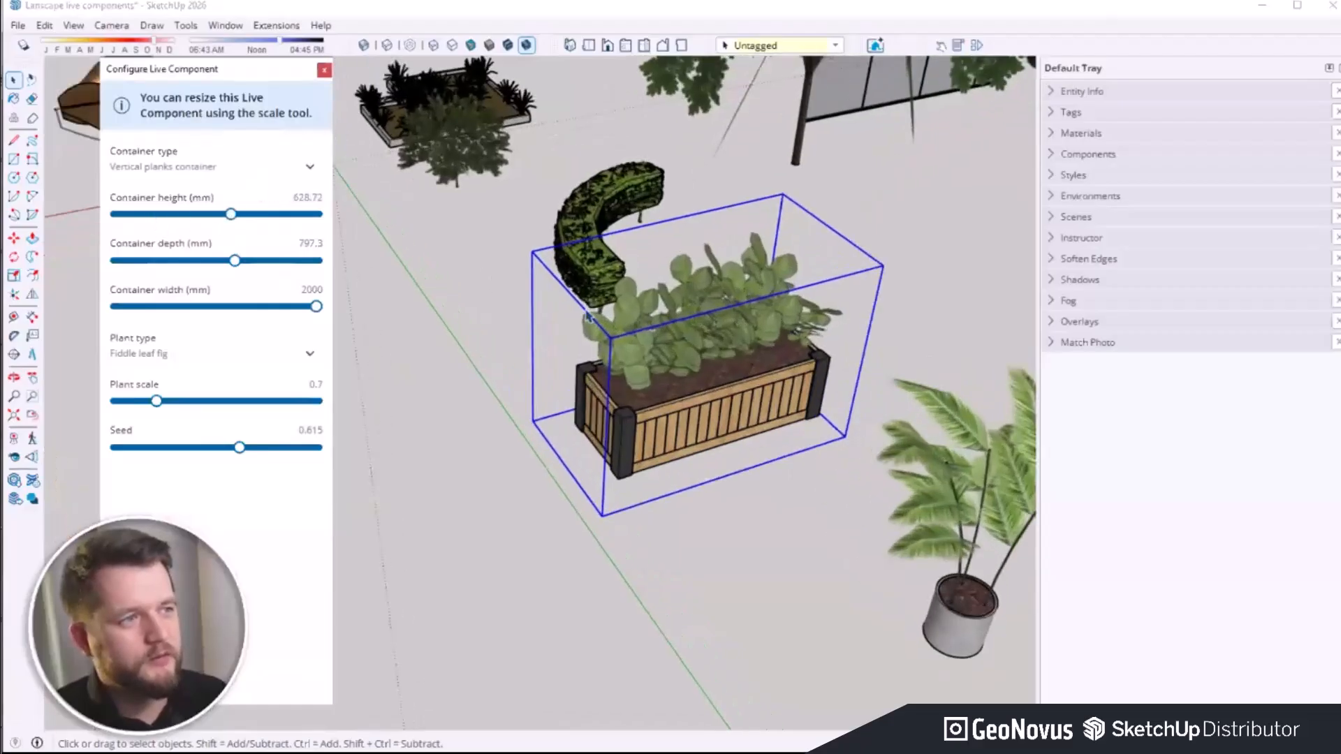
scroll(666, 370, up, 2)
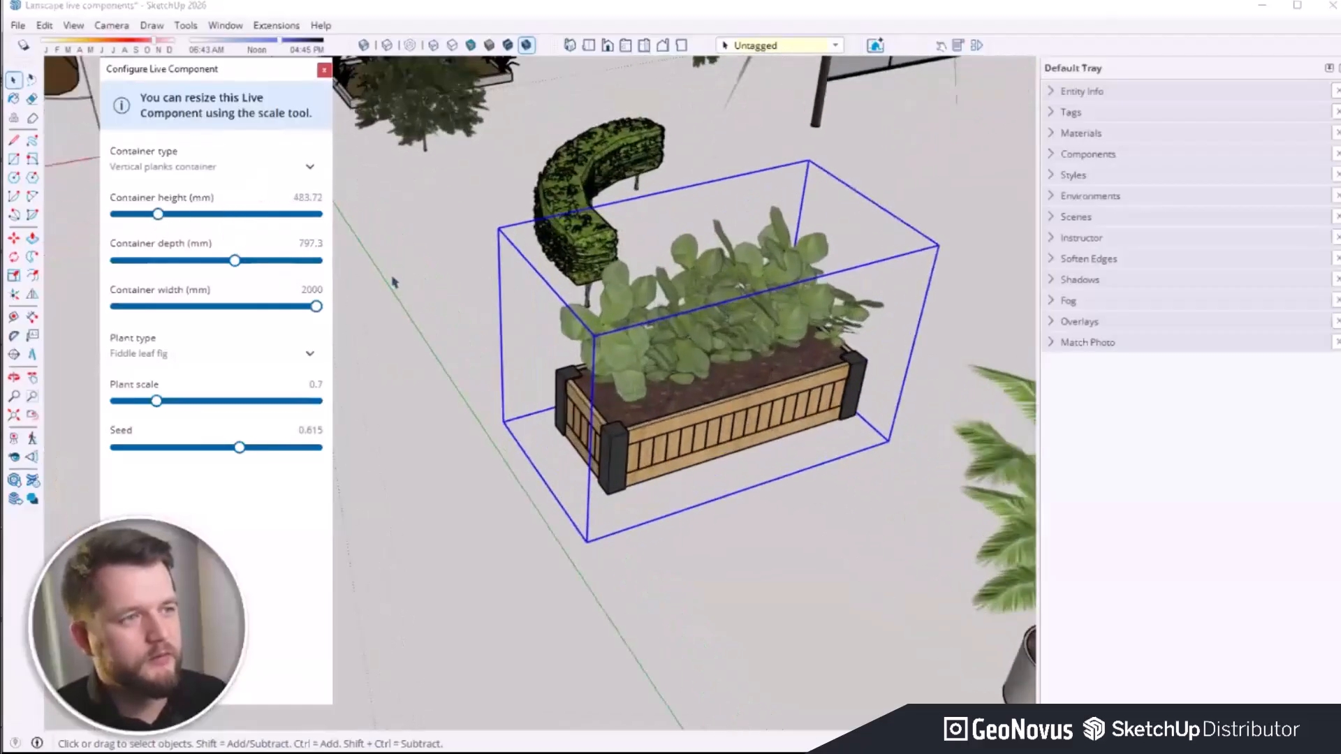
click(183, 261)
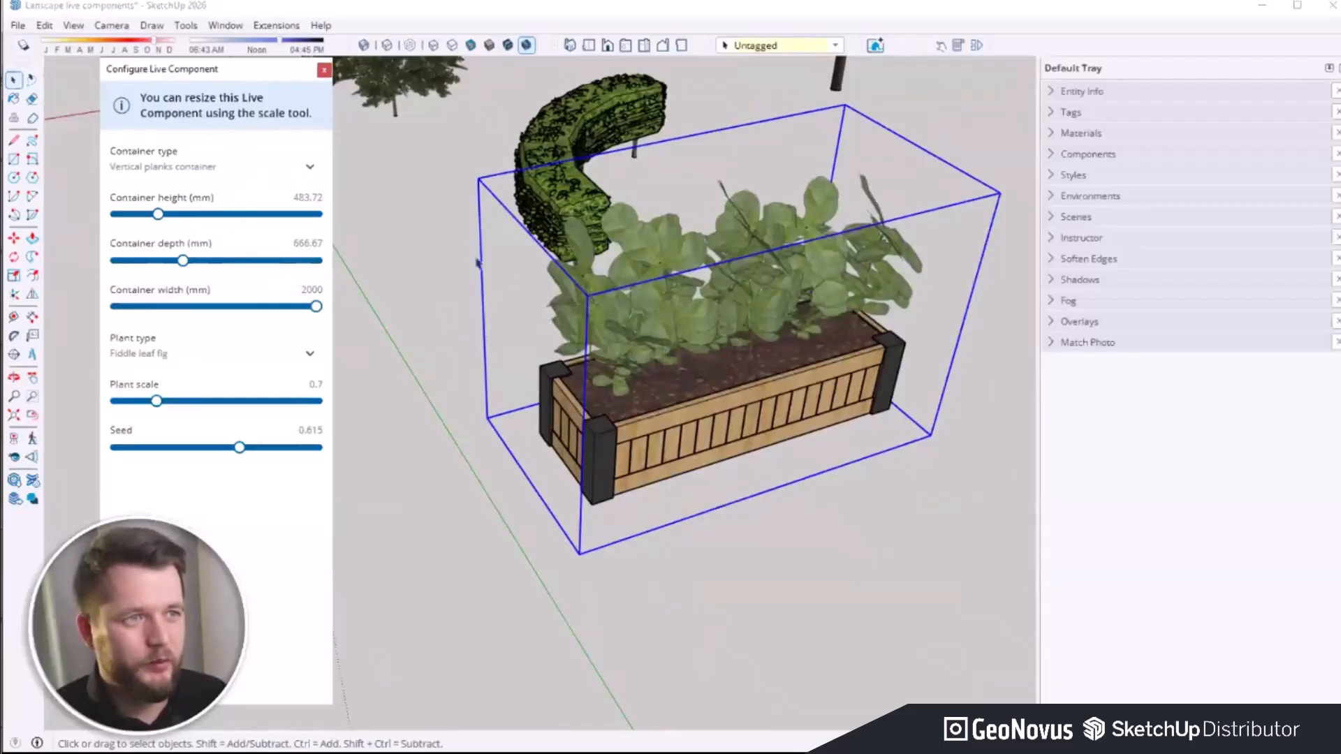
Step: Try the Basic container type on the planter, and set its container type to Inclined container
click(192, 163)
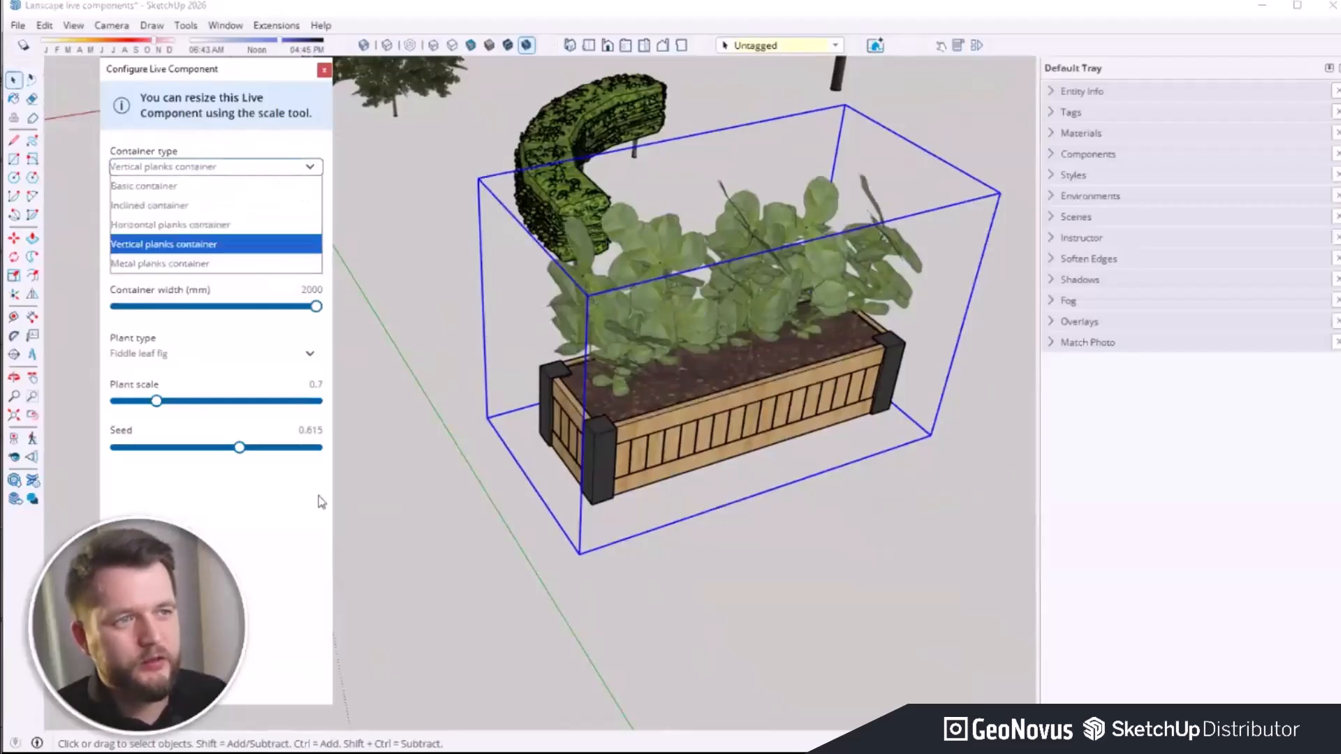
click(234, 566)
click(166, 356)
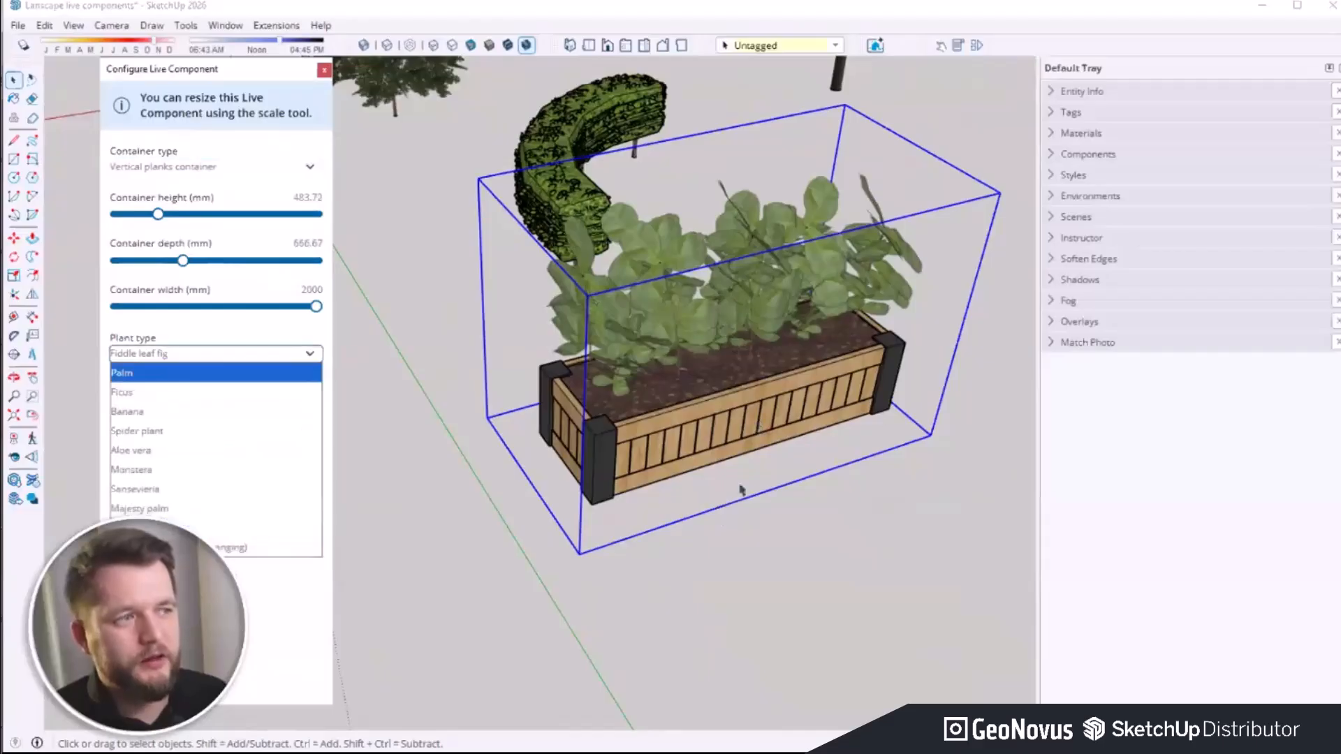
click(180, 172)
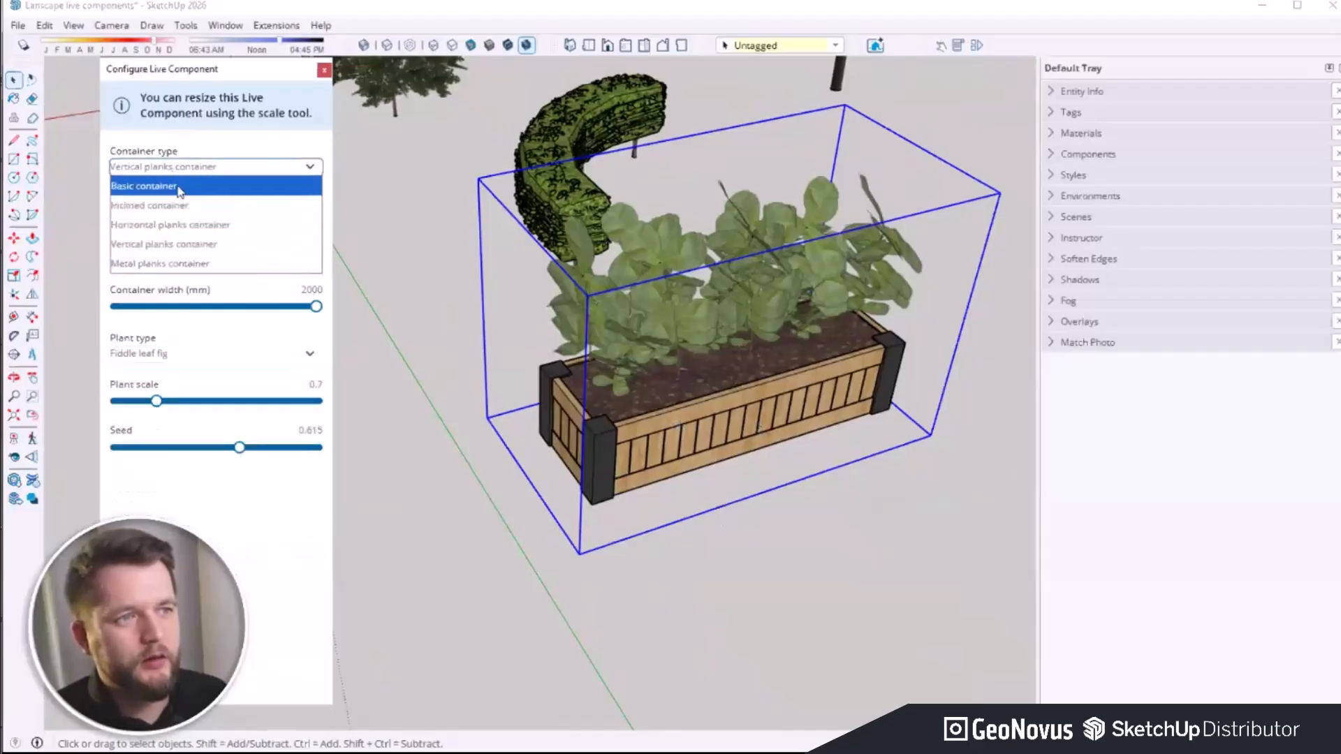
click(178, 187)
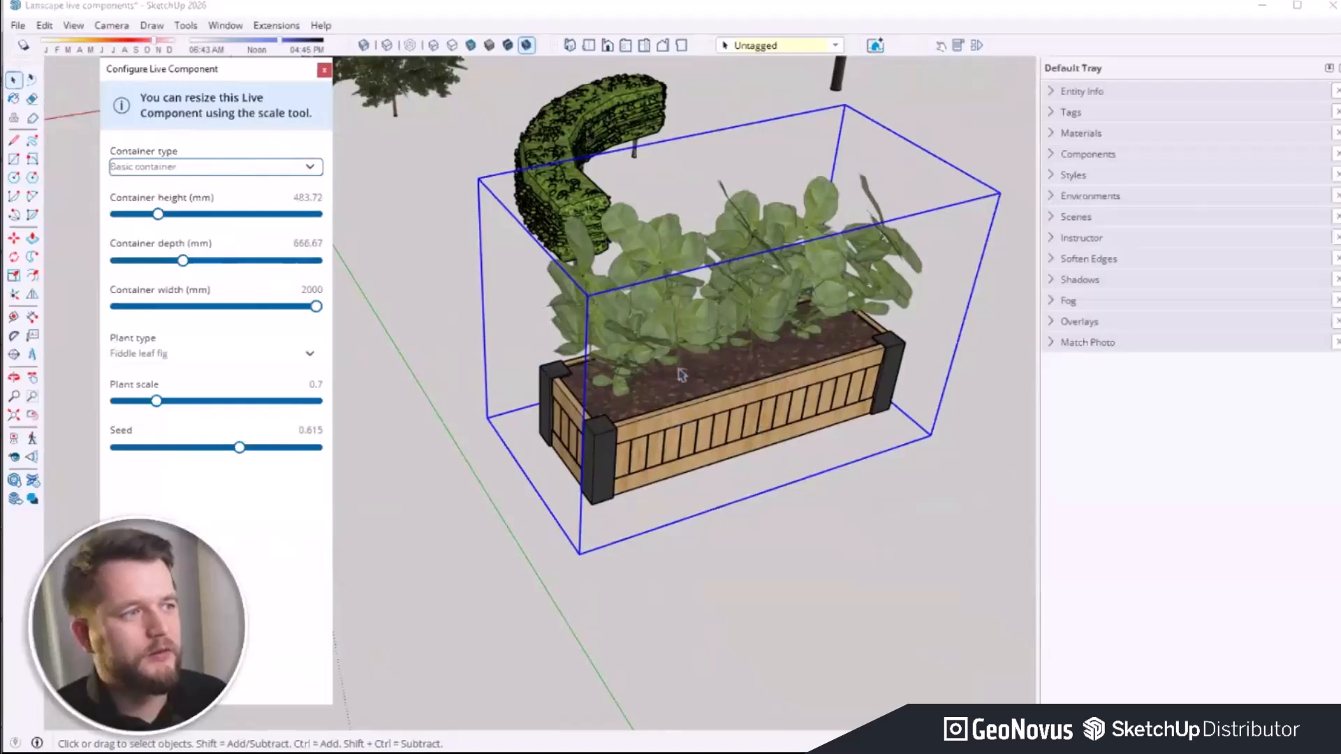
scroll(643, 391, up, 3)
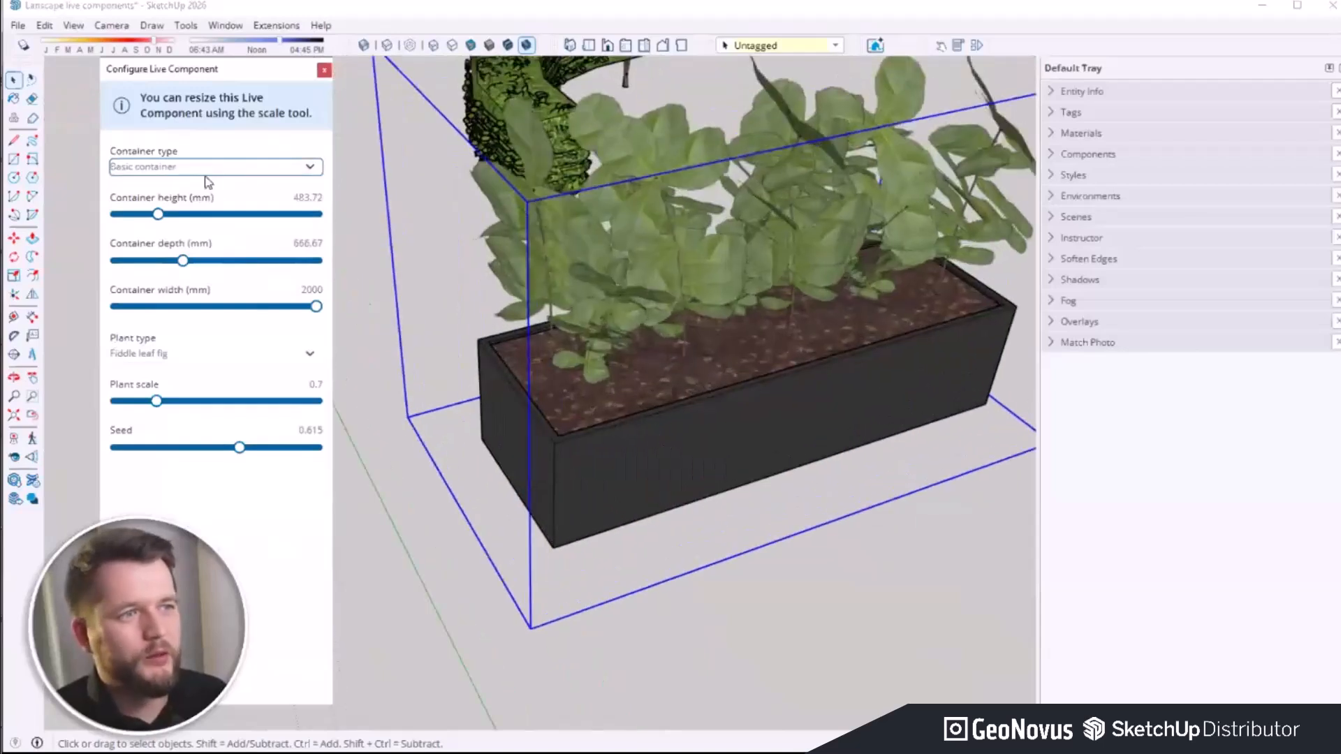
click(204, 170)
click(168, 198)
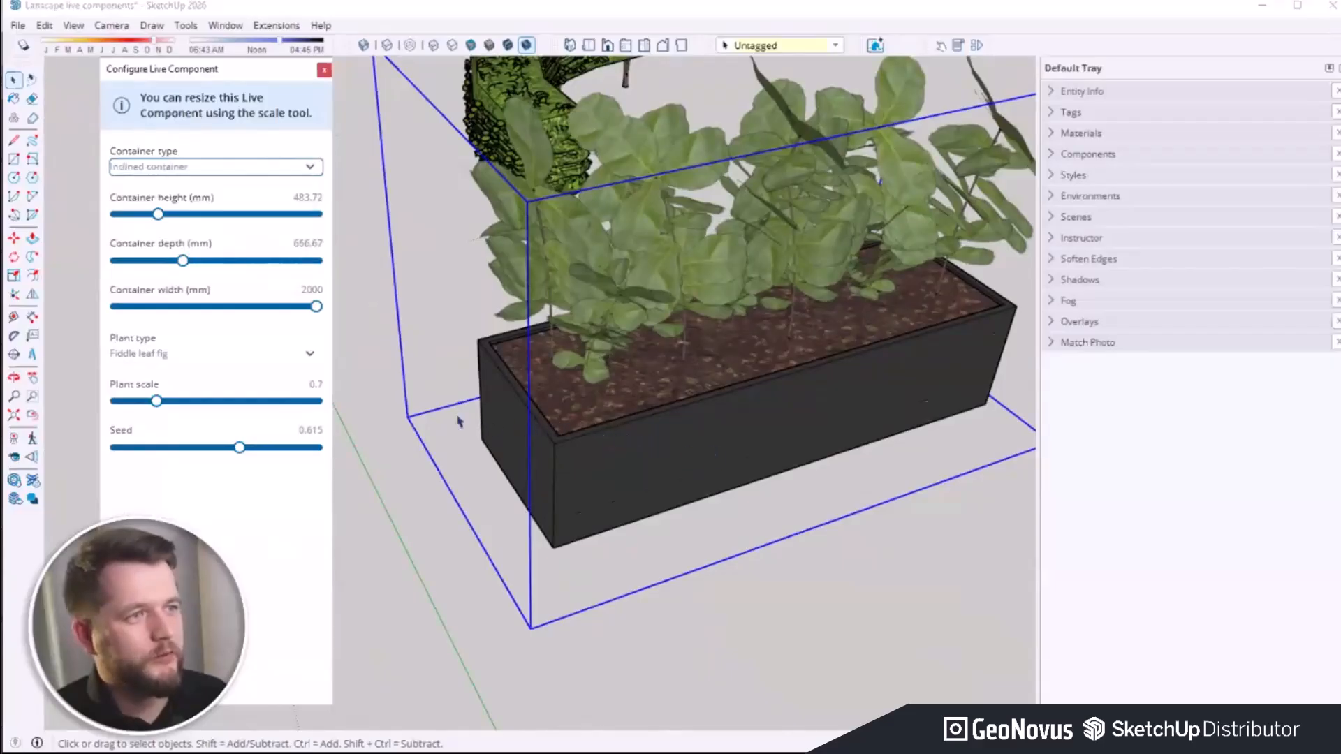
scroll(622, 460, down, 6)
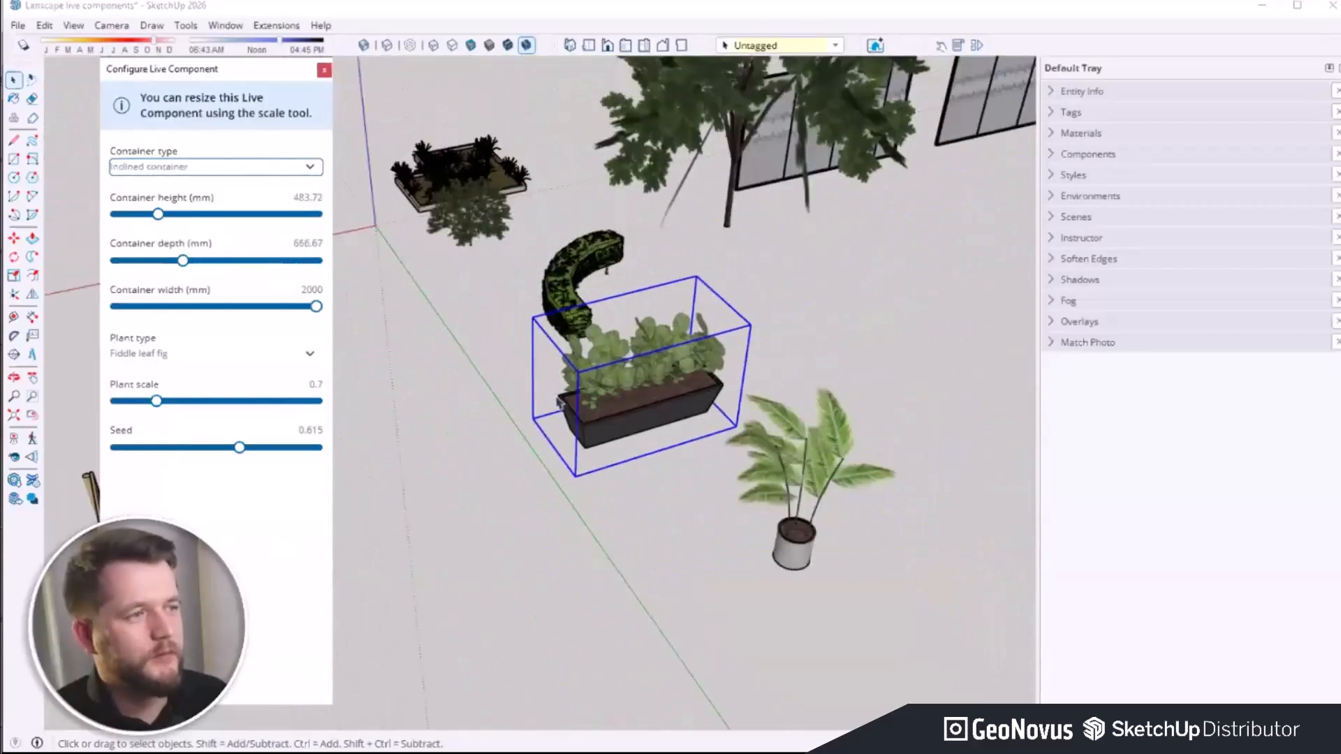
Step: Select the curved hedge beside the planter and open its Live Component configuration
middle_drag(452, 361, 898, 371)
scroll(898, 367, down, 3)
scroll(537, 274, up, 3)
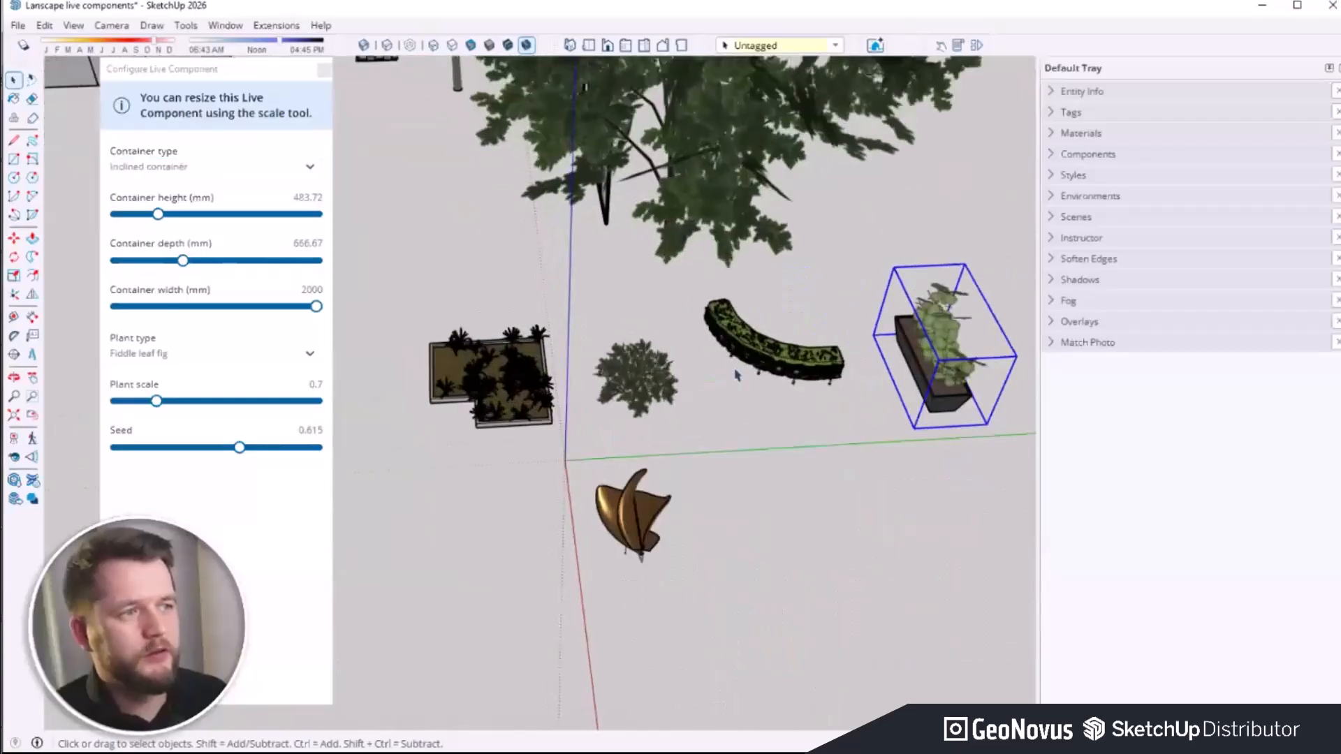
middle_drag(736, 371, 782, 286)
scroll(783, 286, up, 4)
click(754, 292)
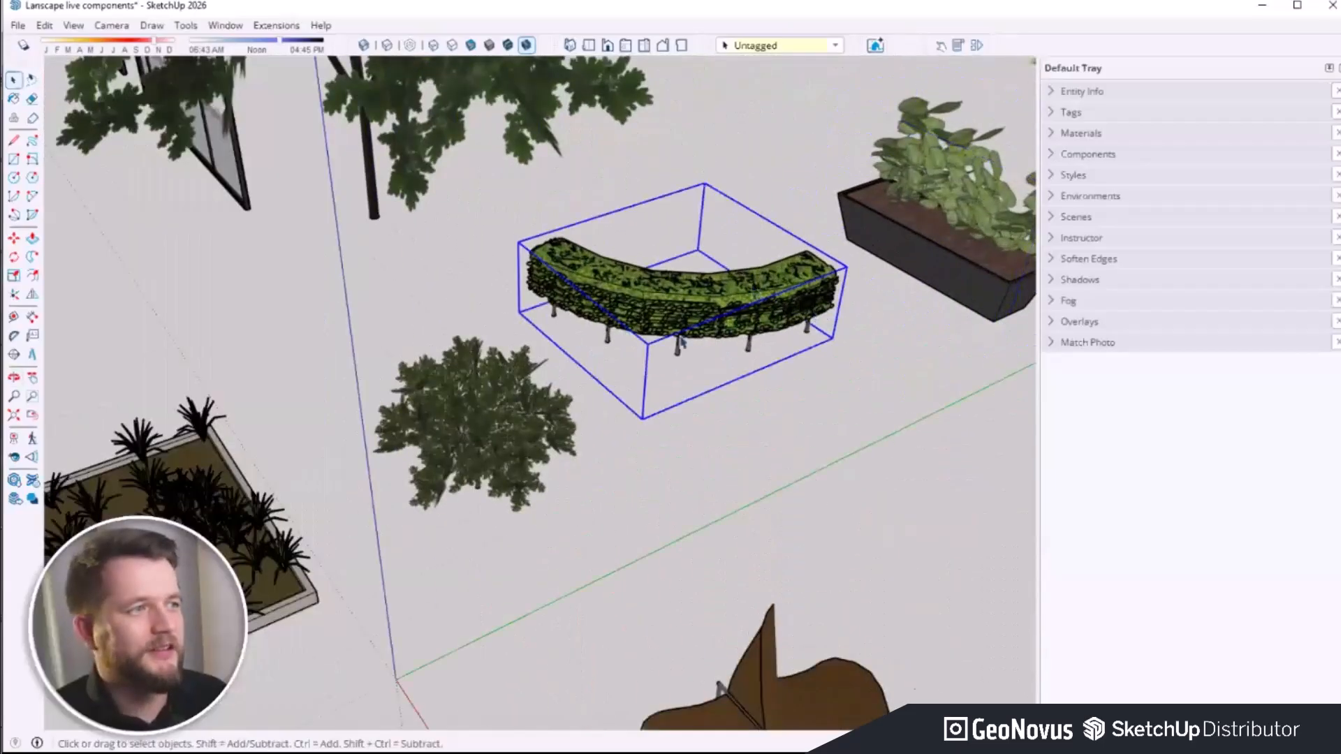
scroll(670, 314, up, 3)
double_click(650, 285)
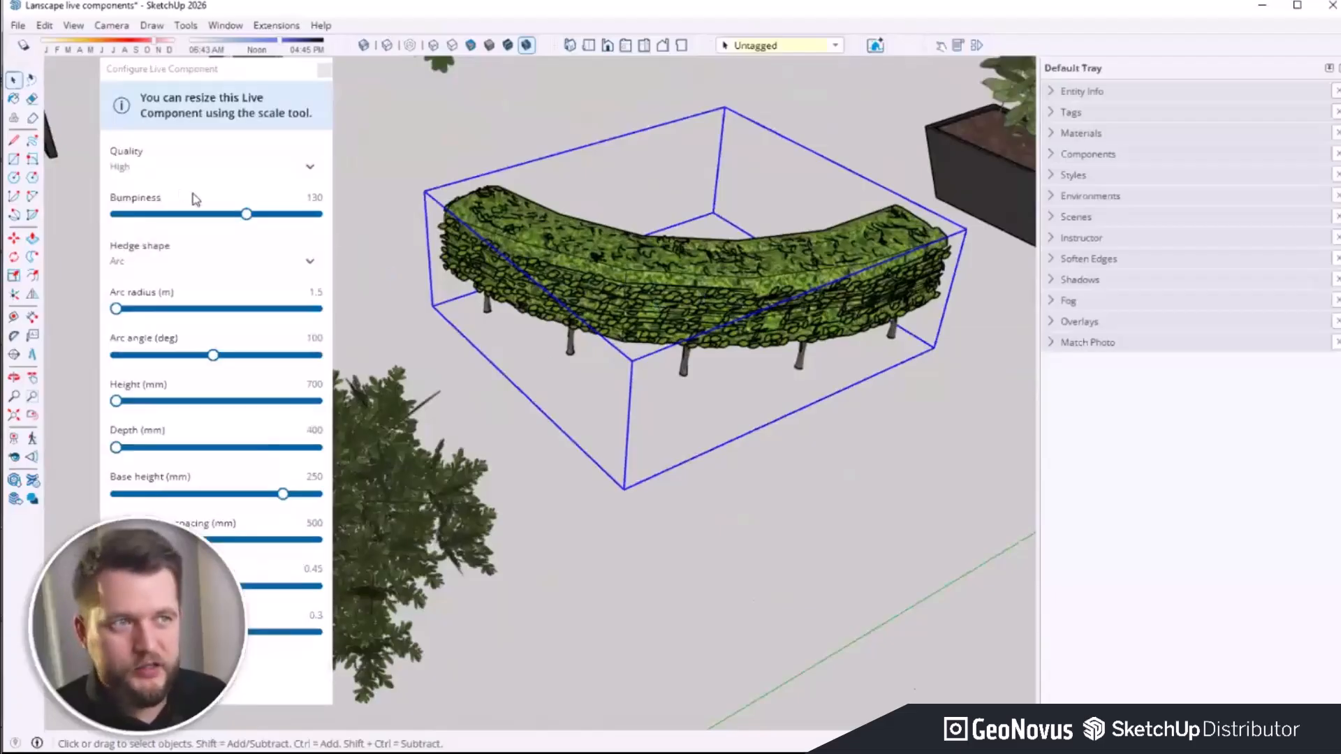
Step: Set the hedge's arc radius to 4.4651 m, keeping the Arc hedge shape, and close its configuration
click(178, 263)
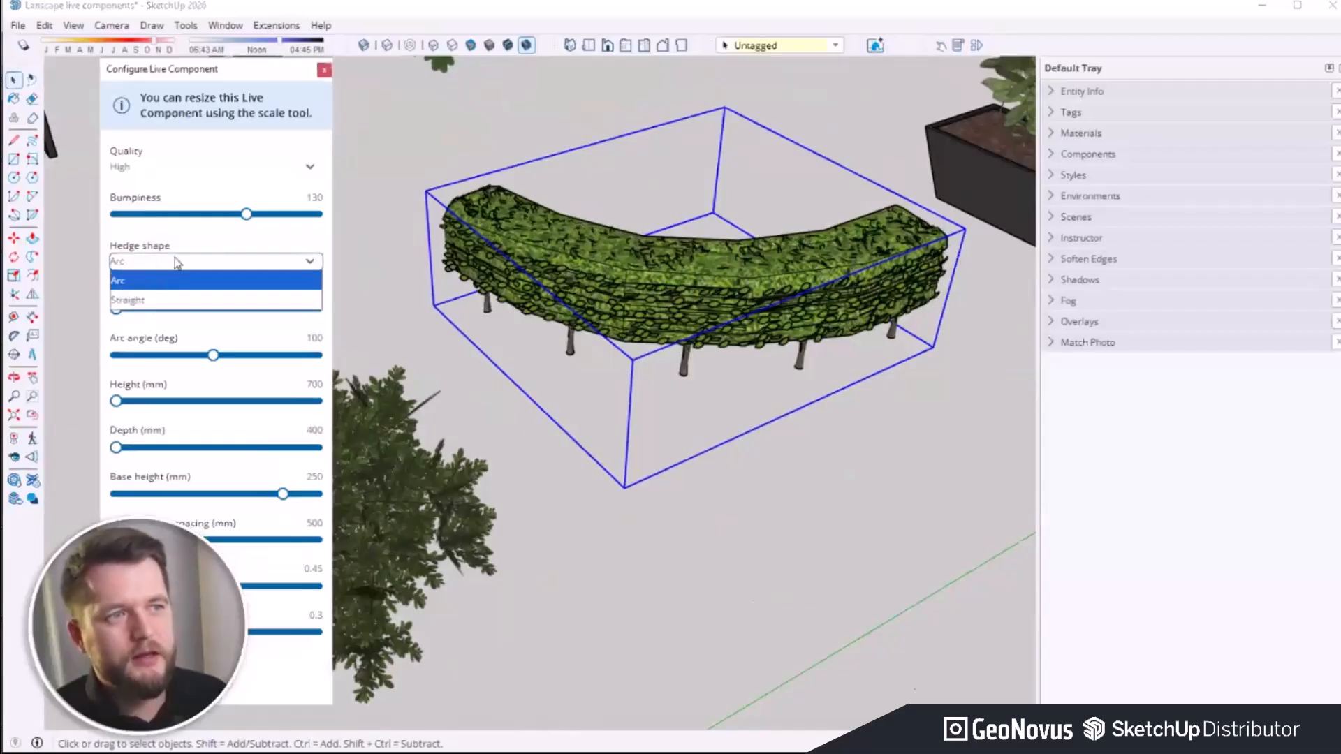
click(194, 245)
drag(117, 310, 186, 319)
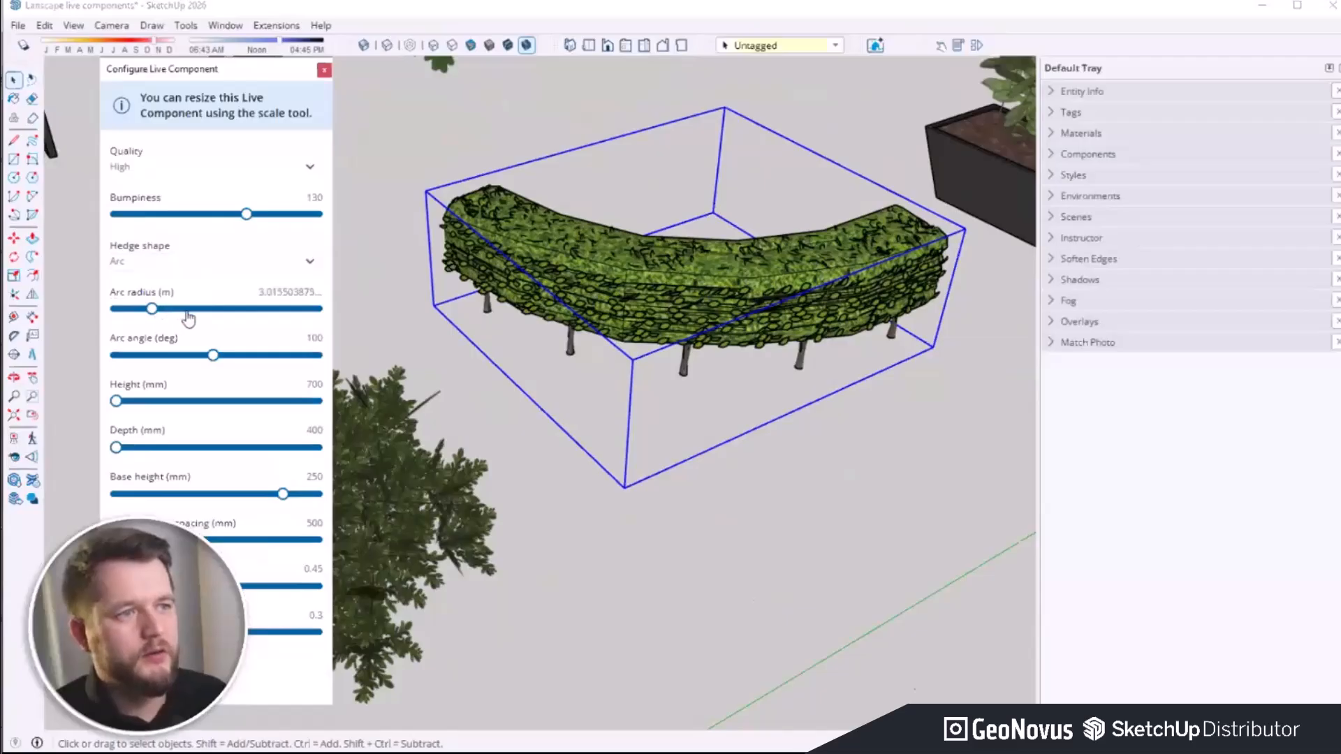
scroll(584, 248, down, 1)
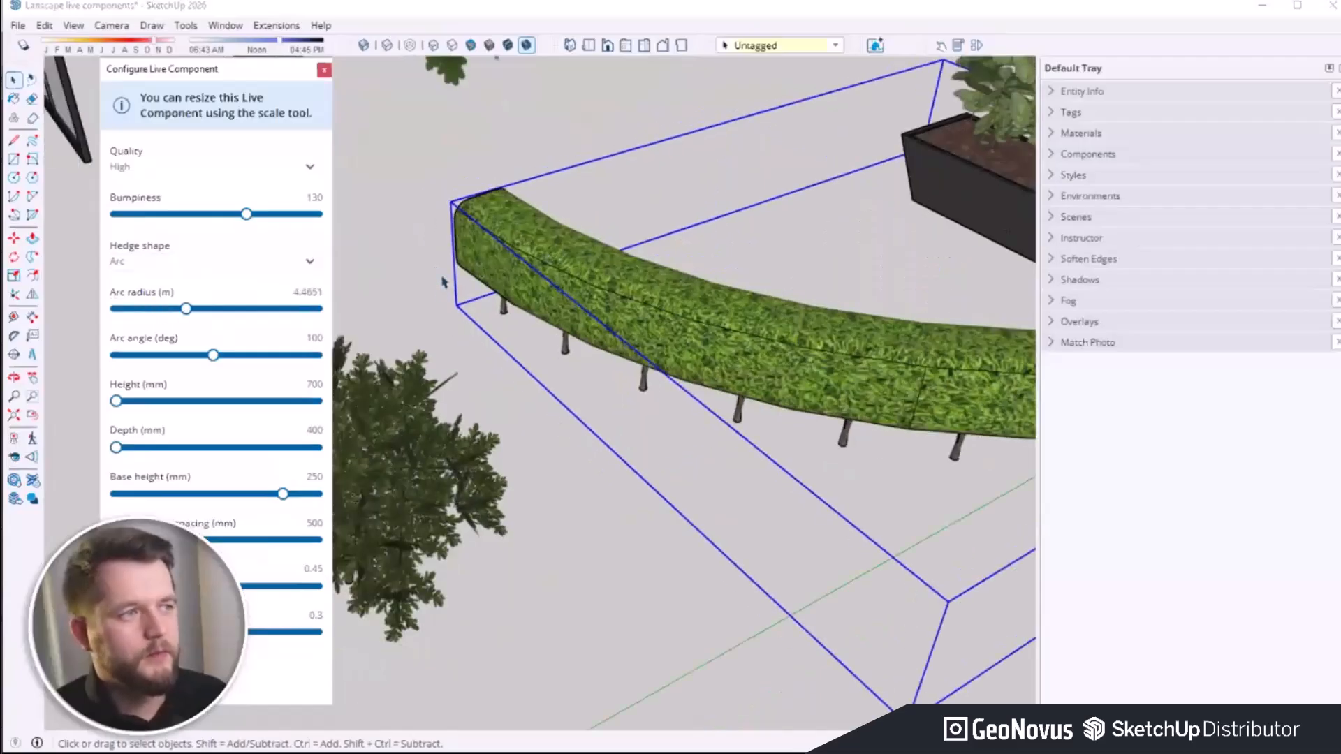
scroll(443, 282, down, 1)
scroll(440, 296, down, 1)
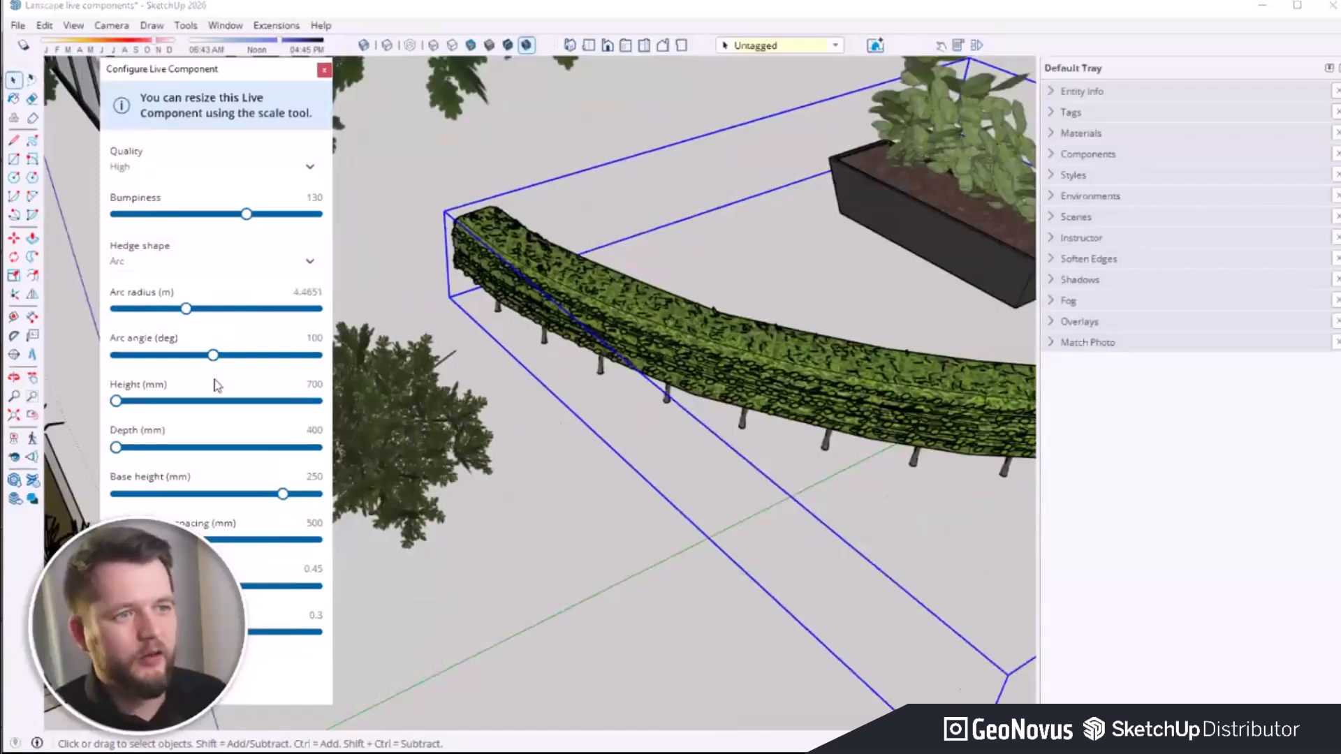
scroll(800, 343, down, 5)
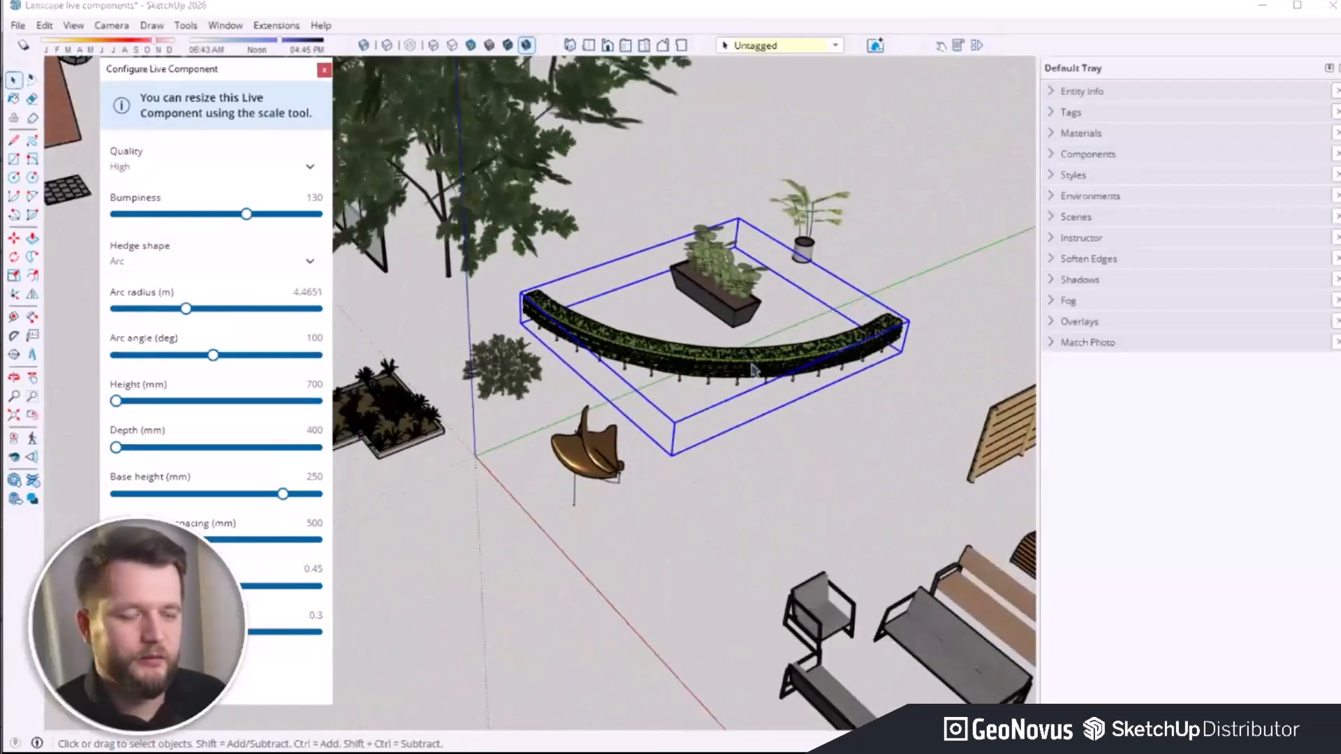
scroll(776, 411, up, 1)
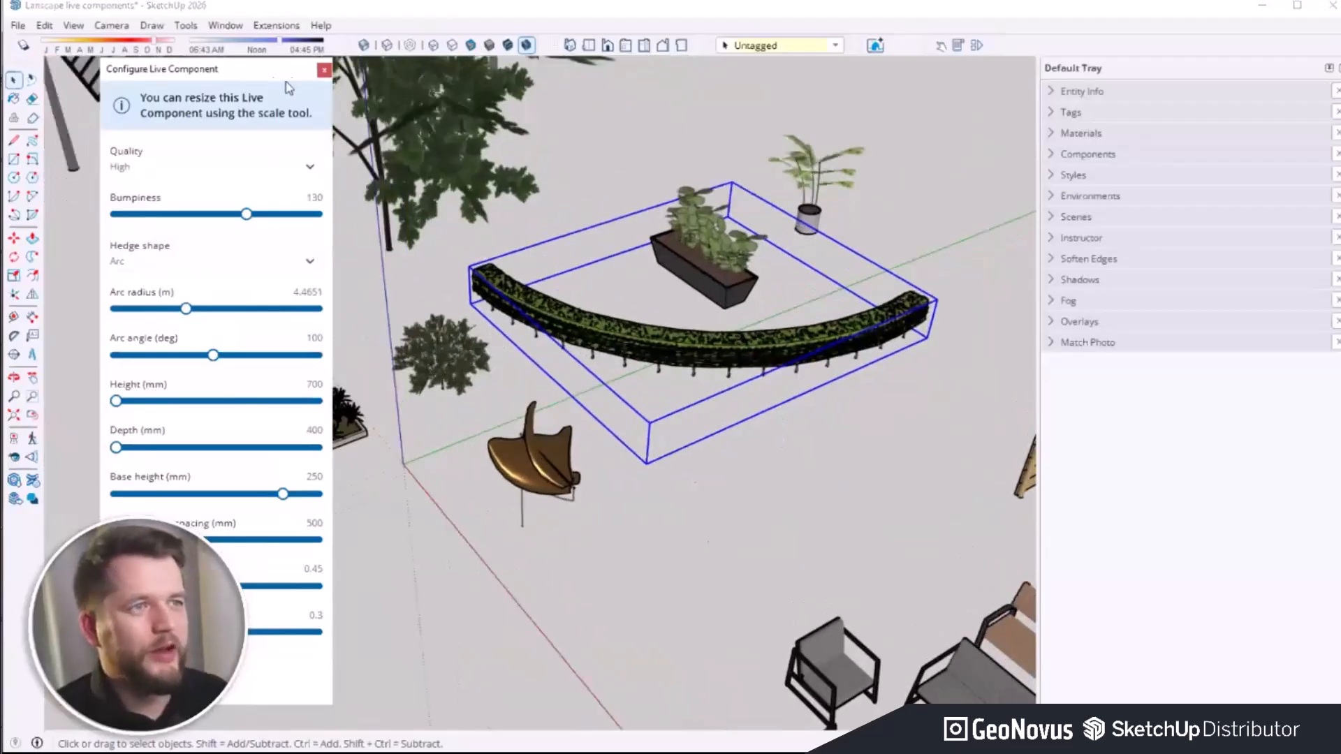
click(324, 71)
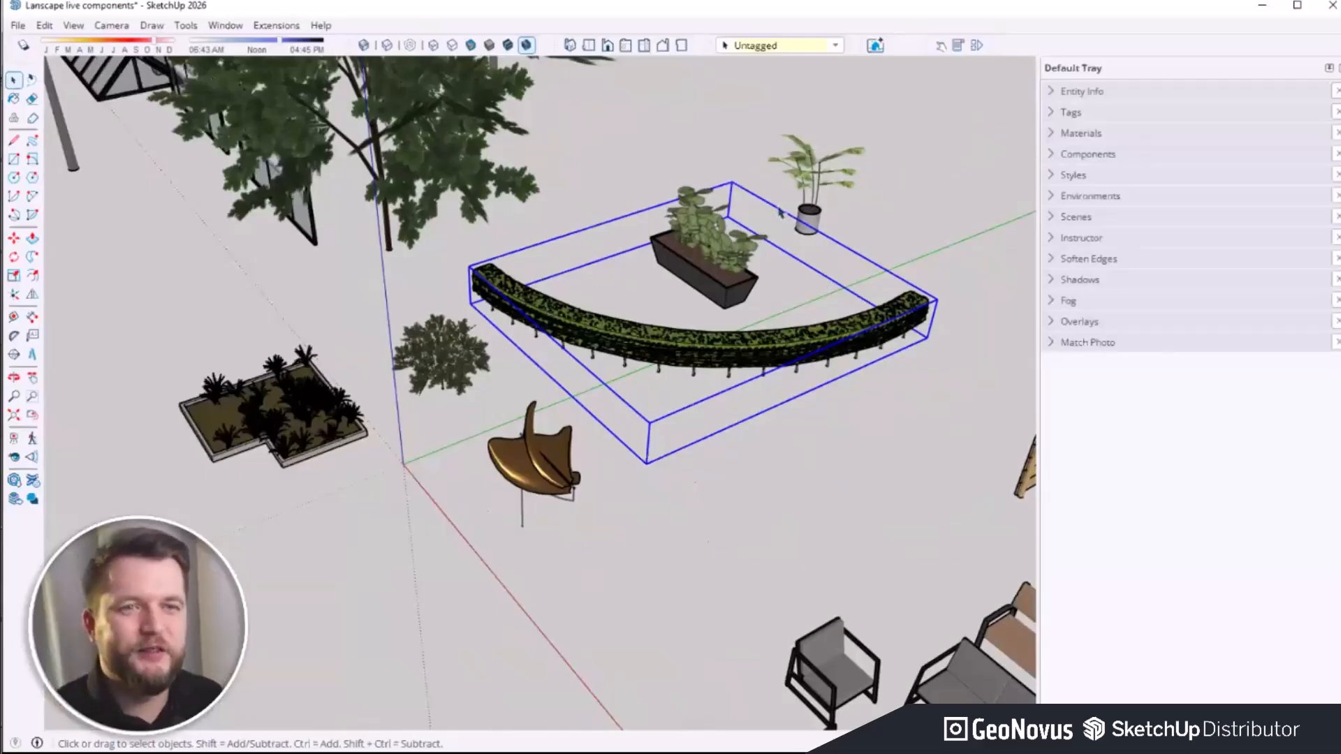
Step: Open the large tree's Live Component configuration and set the tree's age to 130 years
scroll(781, 213, down, 5)
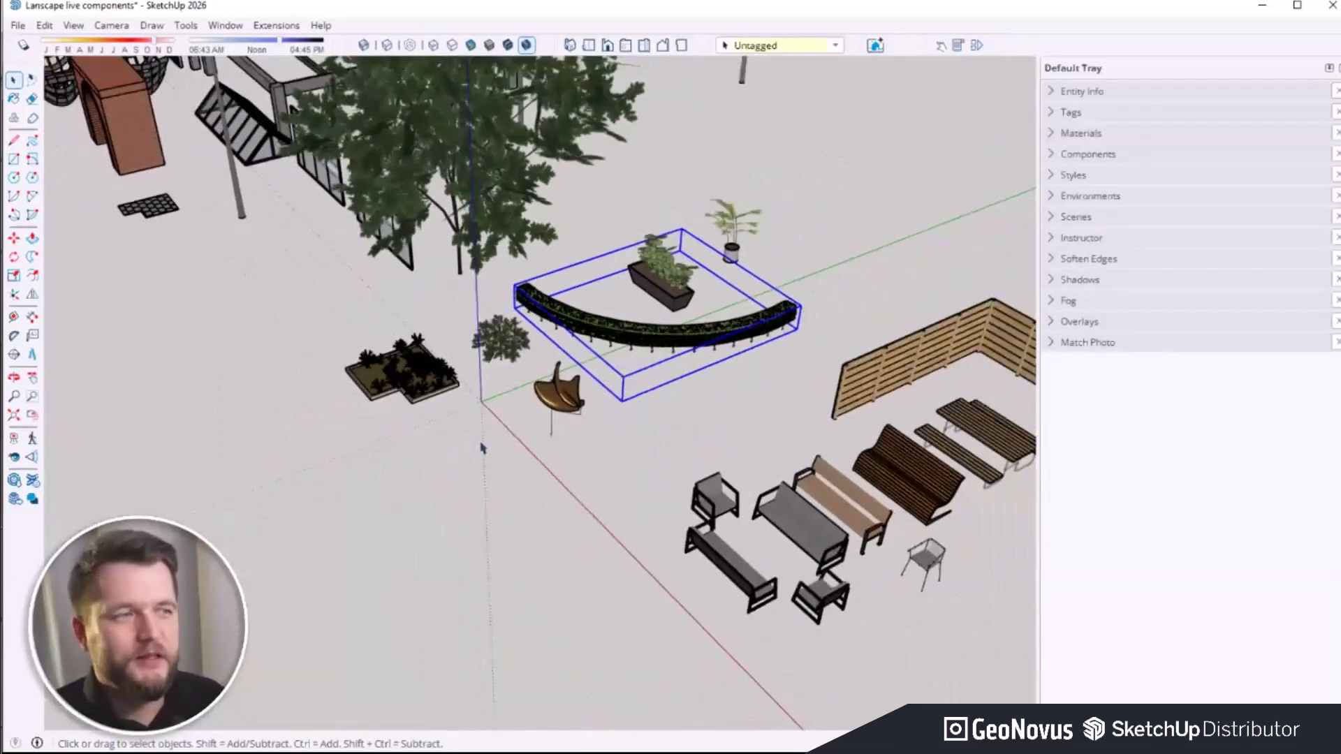
scroll(428, 155, up, 6)
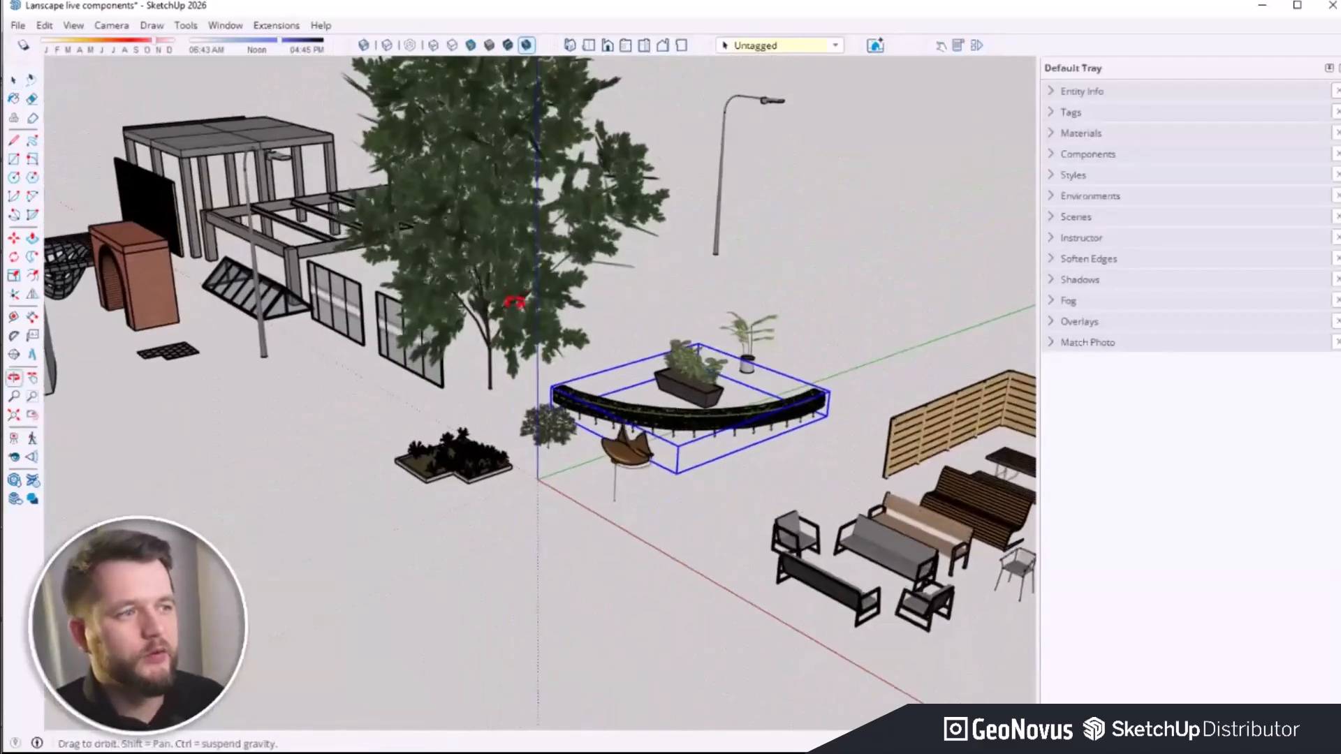
double_click(493, 224)
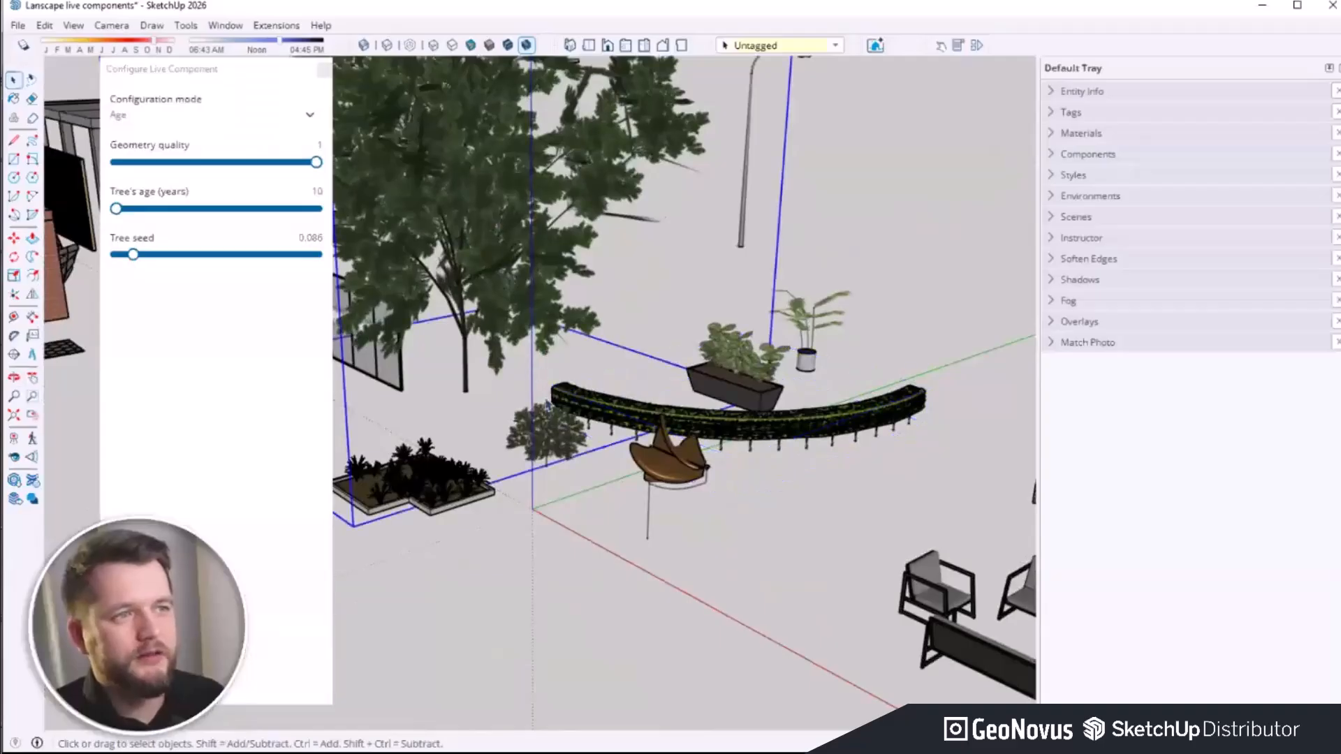
scroll(696, 532, down, 2)
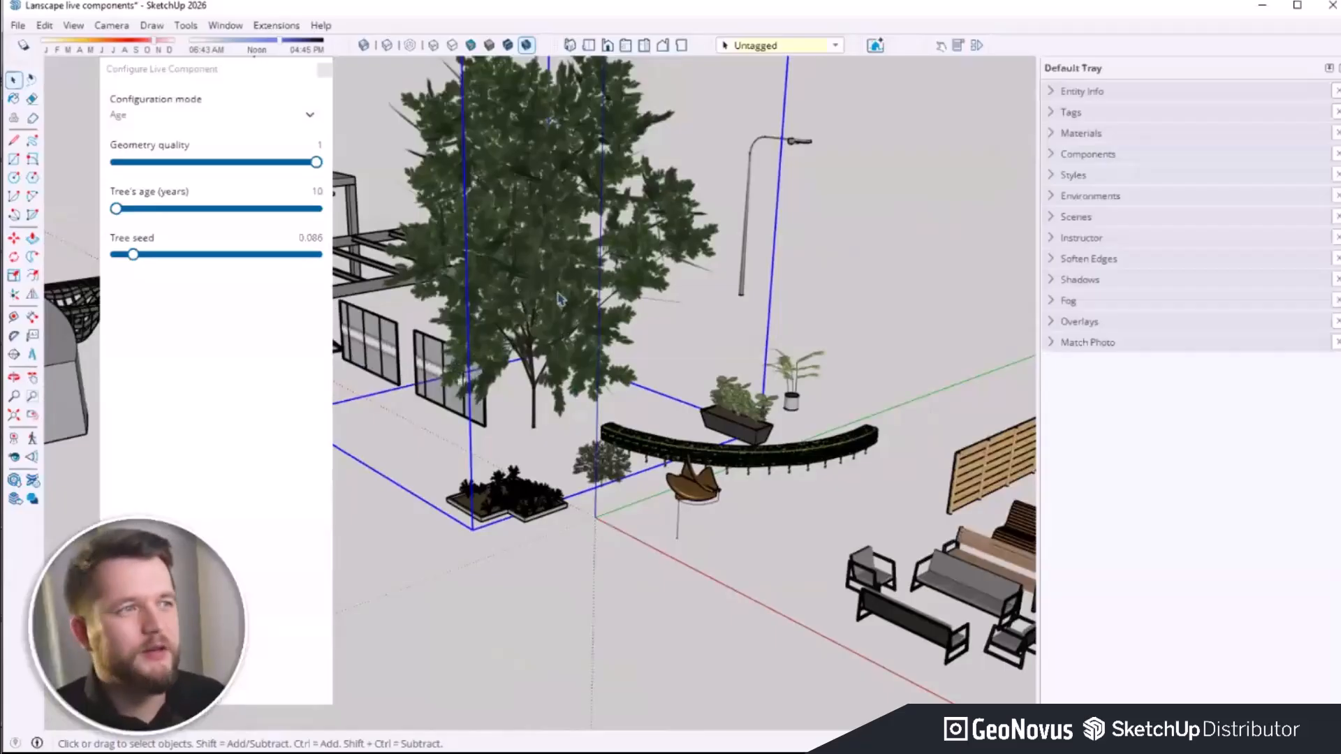
scroll(559, 299, down, 1)
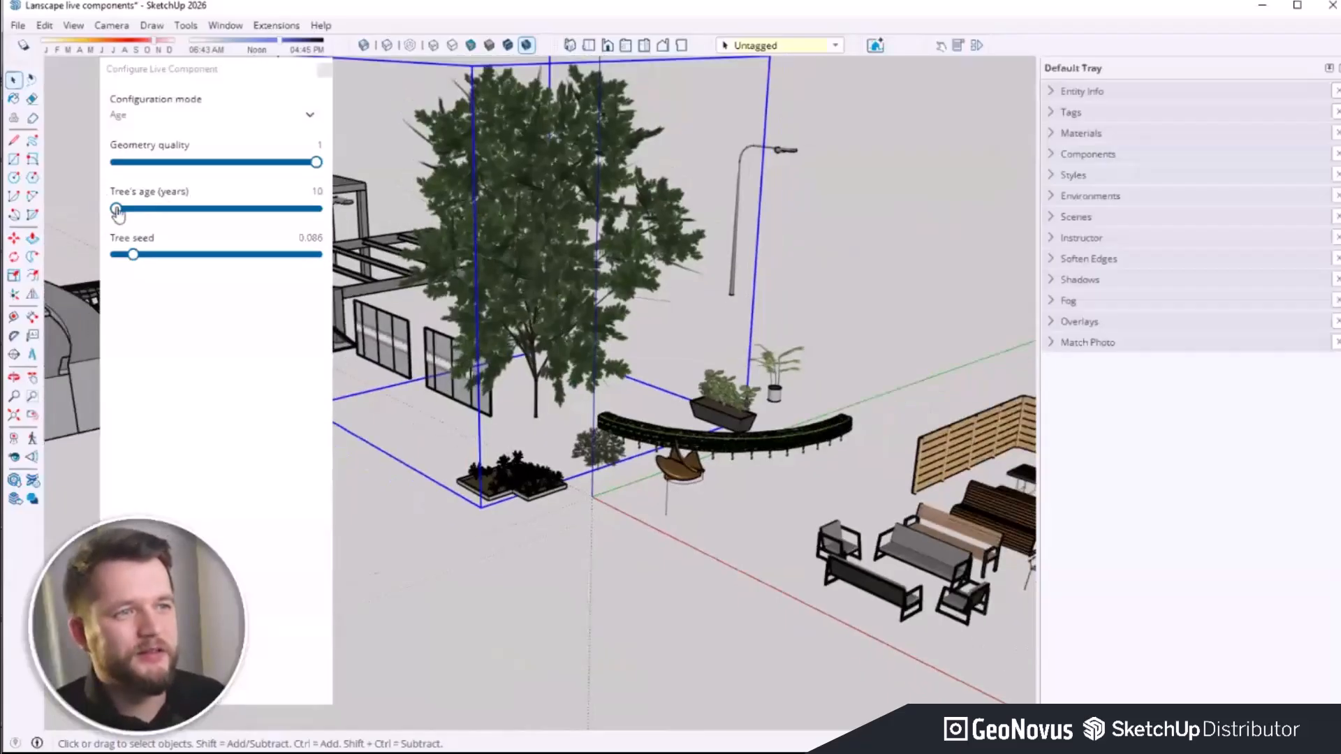
drag(119, 213, 246, 209)
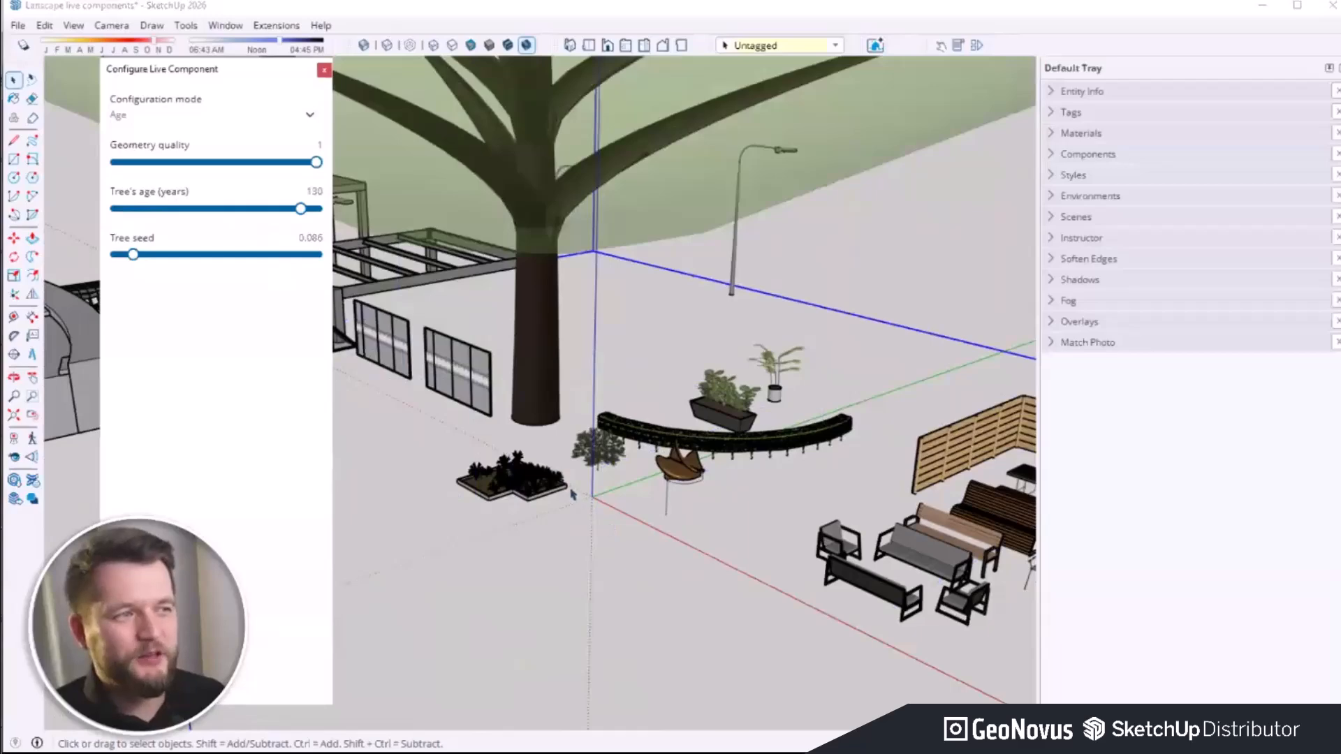
Step: Set the large tree's age to 10 years, keeping geometry quality at 1, and close its configuration
scroll(571, 493, down, 5)
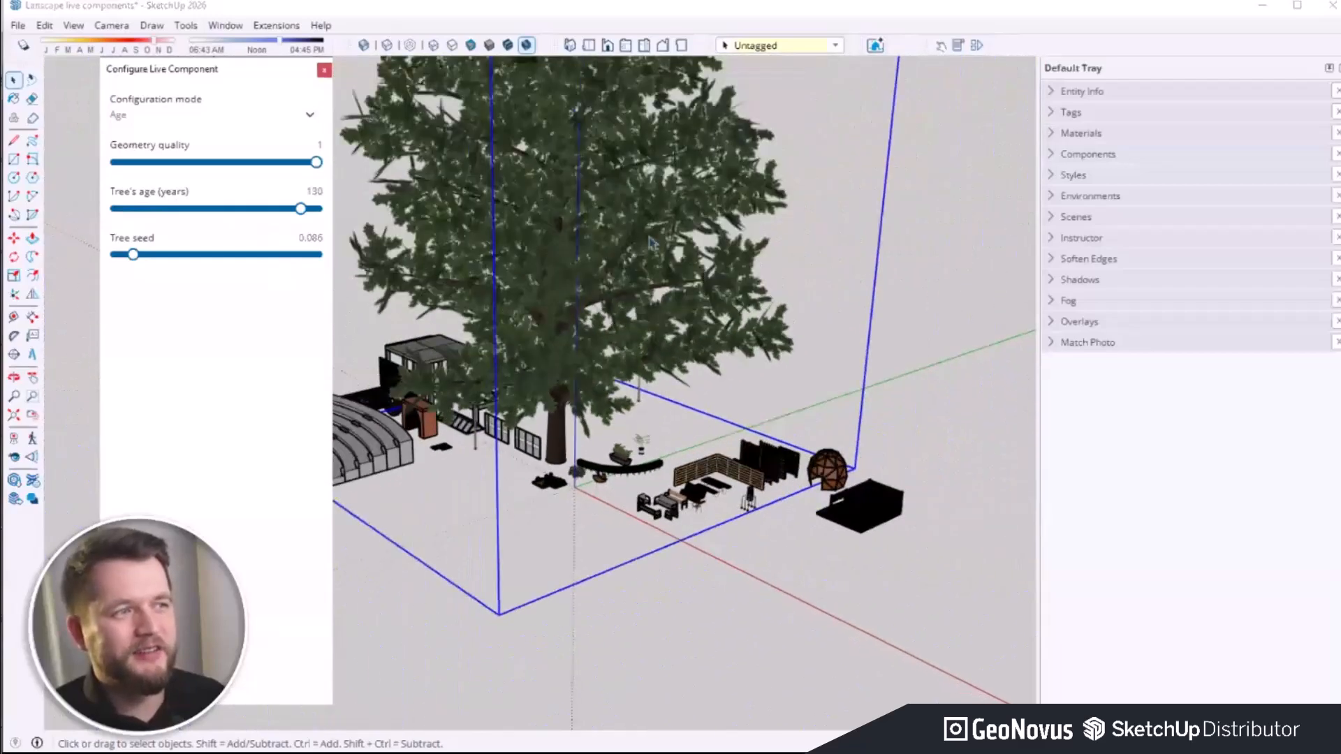
click(316, 163)
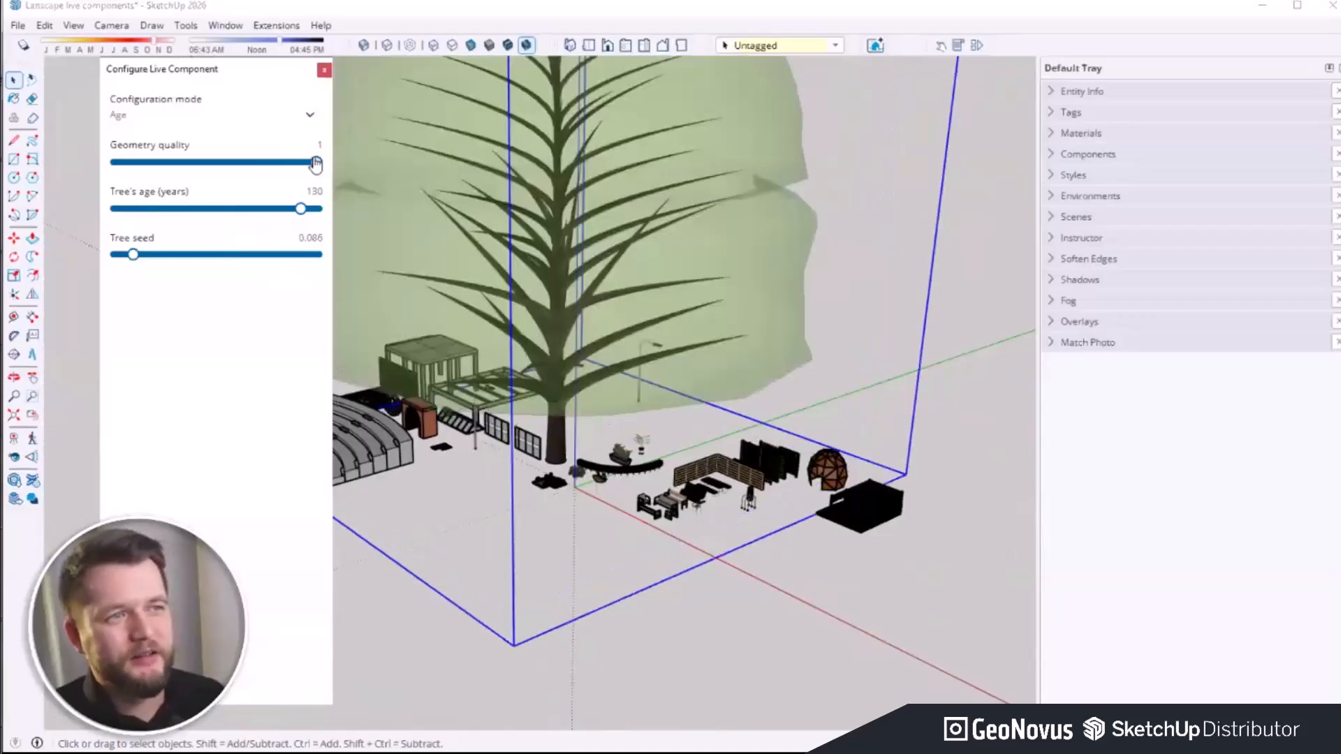
drag(301, 208, 70, 213)
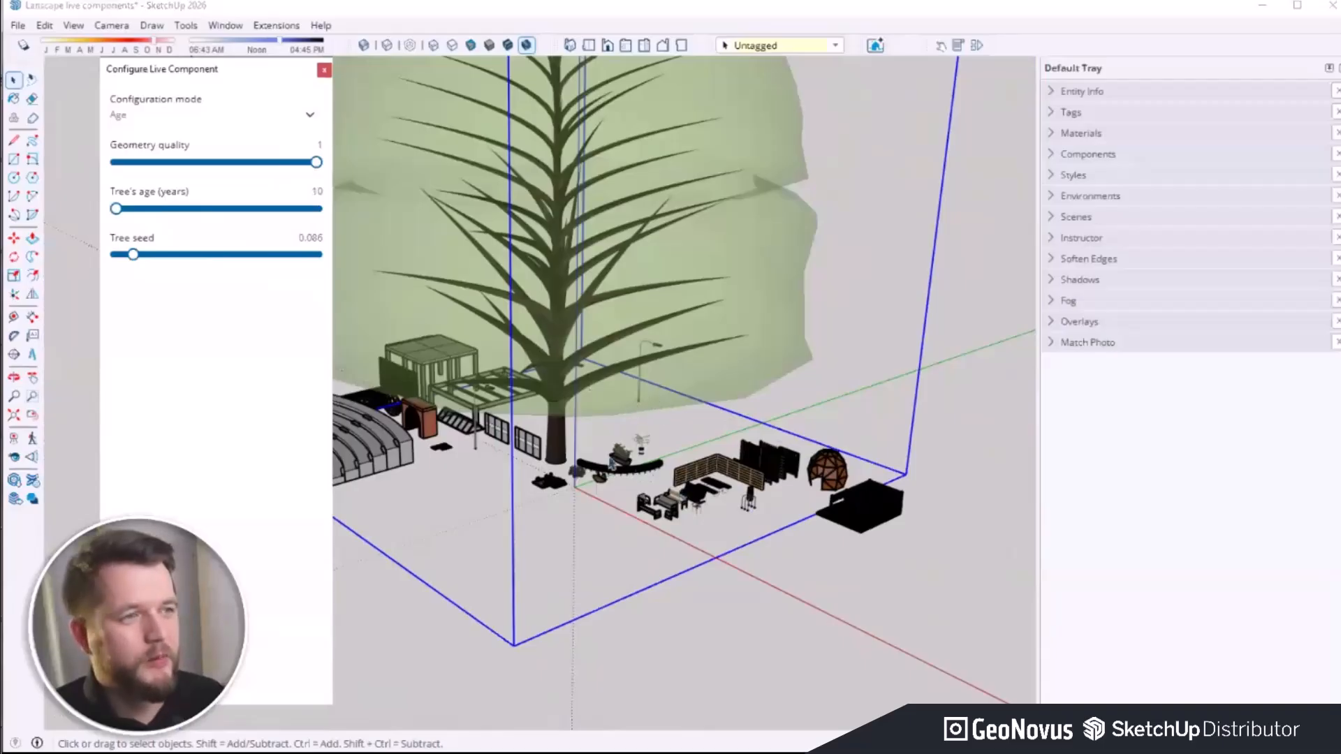
click(324, 71)
Step: Select the curved-profile slatted bench beside the picnic table and open its Live Component configuration
scroll(663, 523, up, 5)
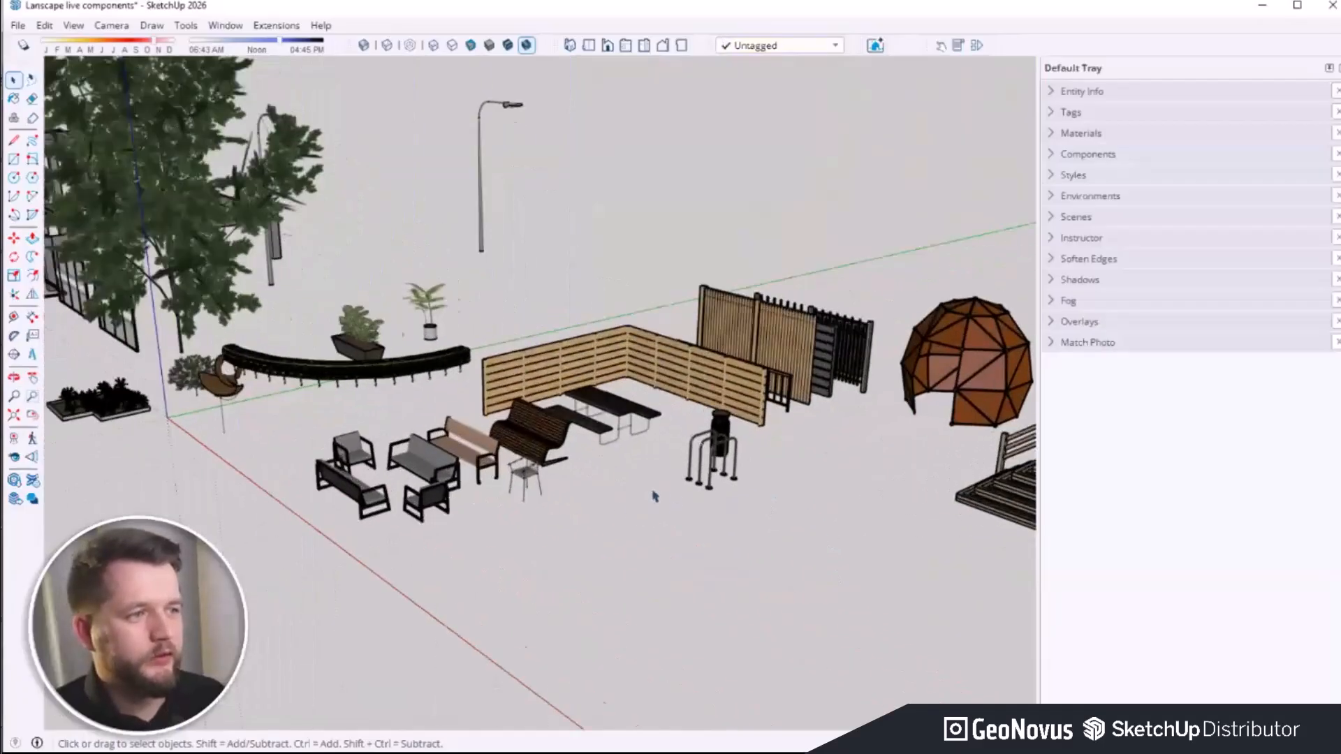
scroll(559, 506, up, 2)
scroll(559, 538, down, 3)
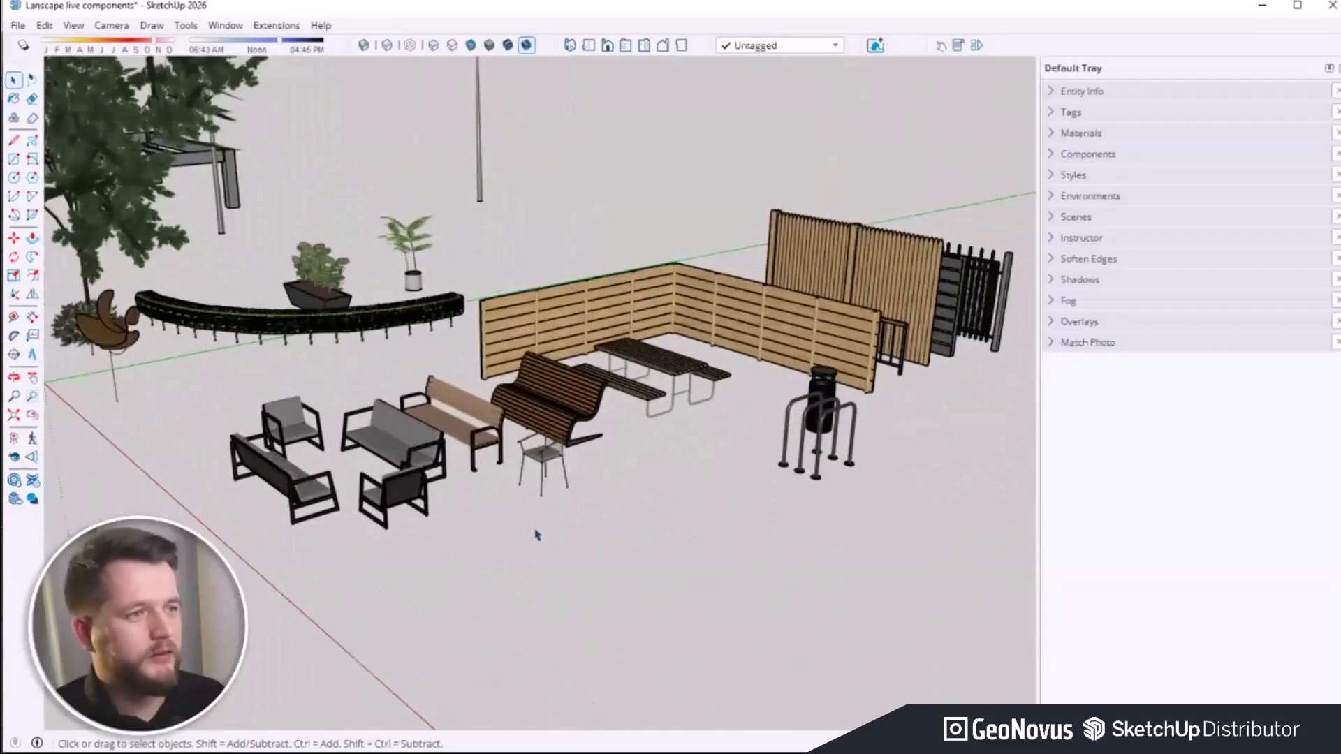
scroll(426, 497, up, 6)
click(414, 491)
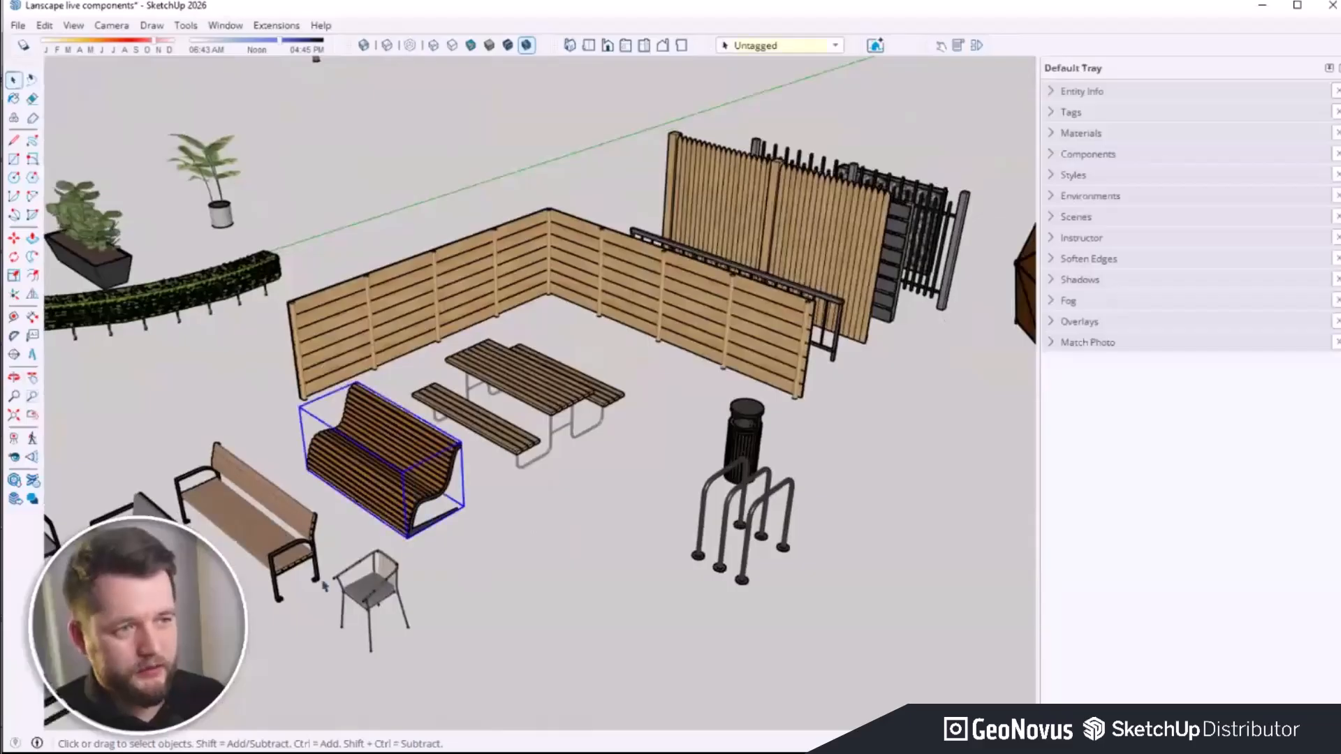
scroll(414, 491, up, 3)
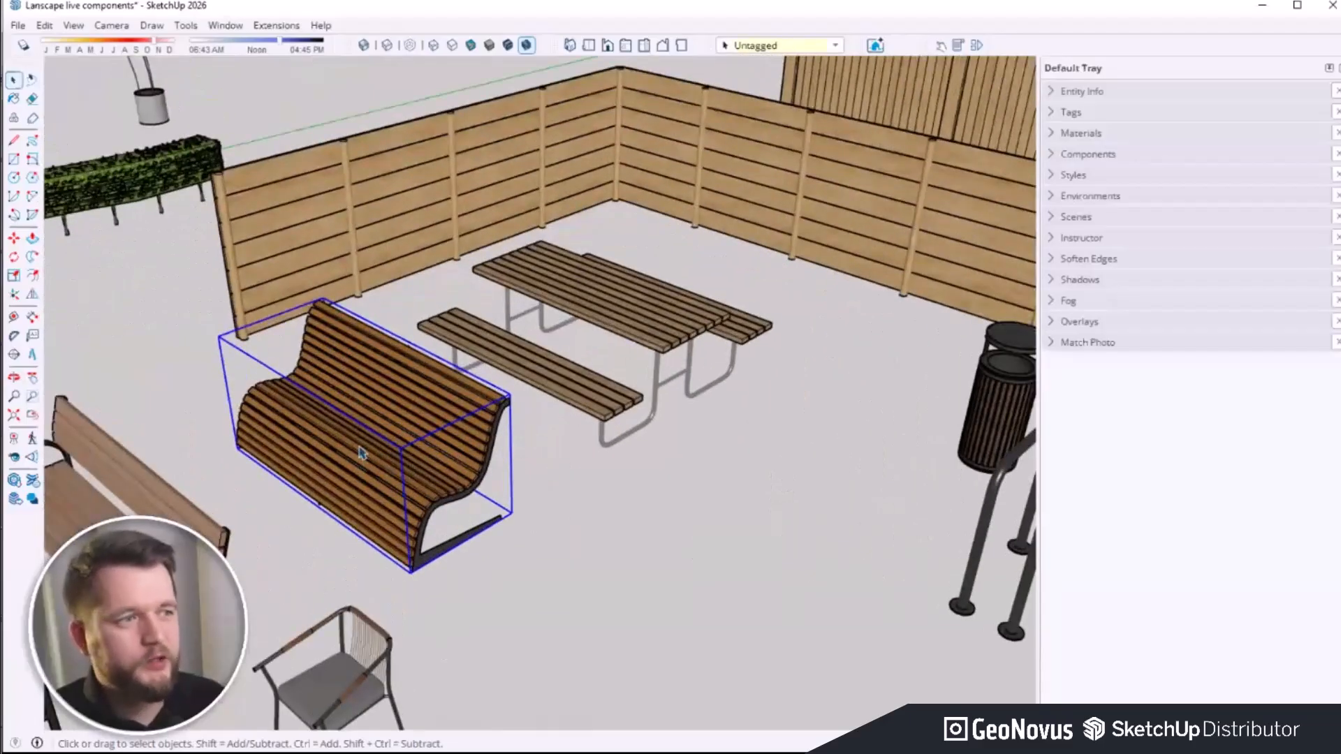
double_click(362, 457)
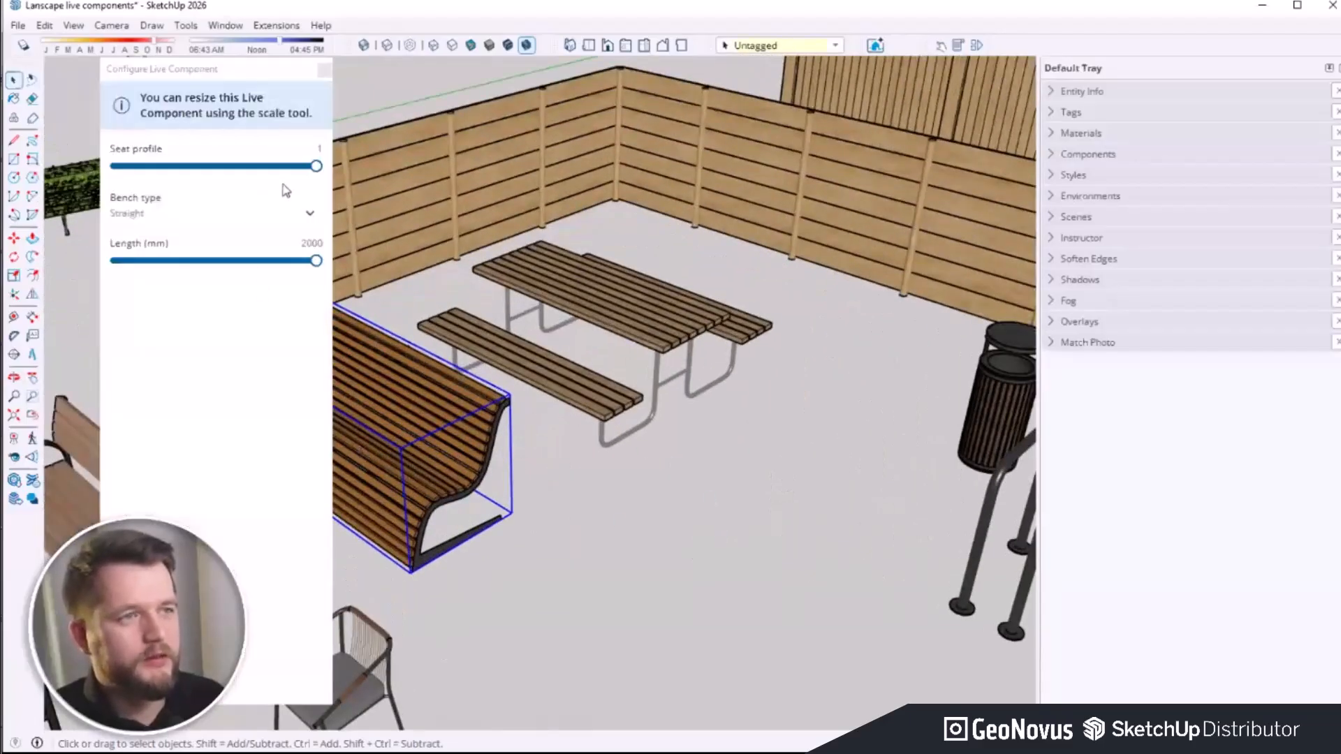
Step: Try the Curved bench type on the slatted bench and view its shape from above
click(181, 218)
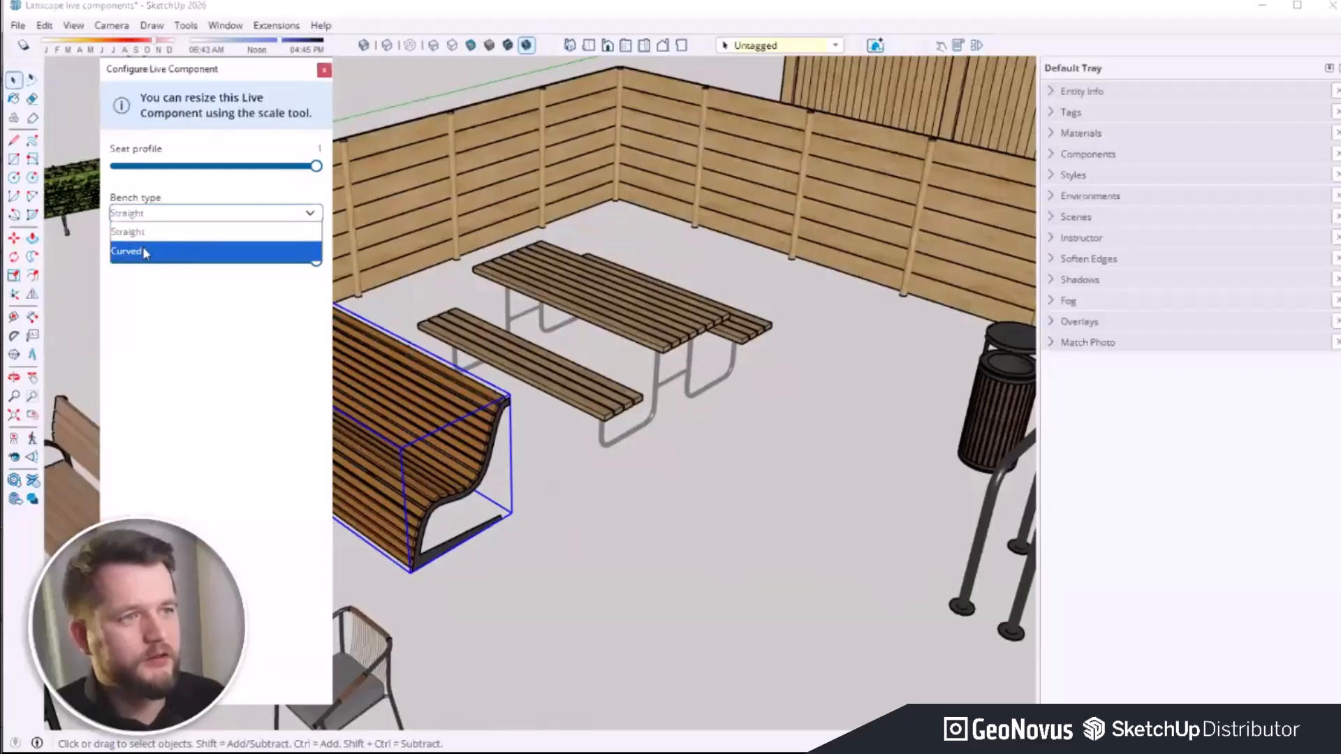
click(144, 252)
scroll(808, 440, down, 2)
scroll(356, 366, up, 3)
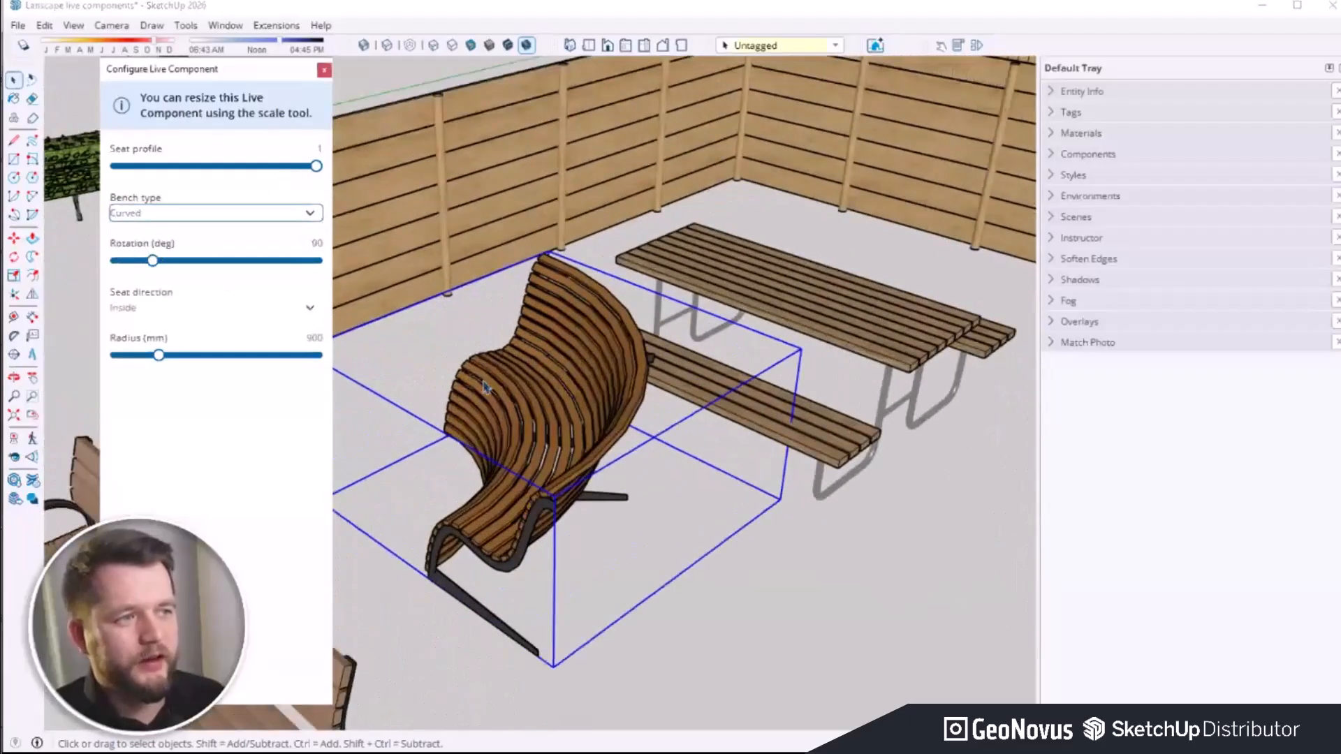
middle_drag(487, 387, 605, 352)
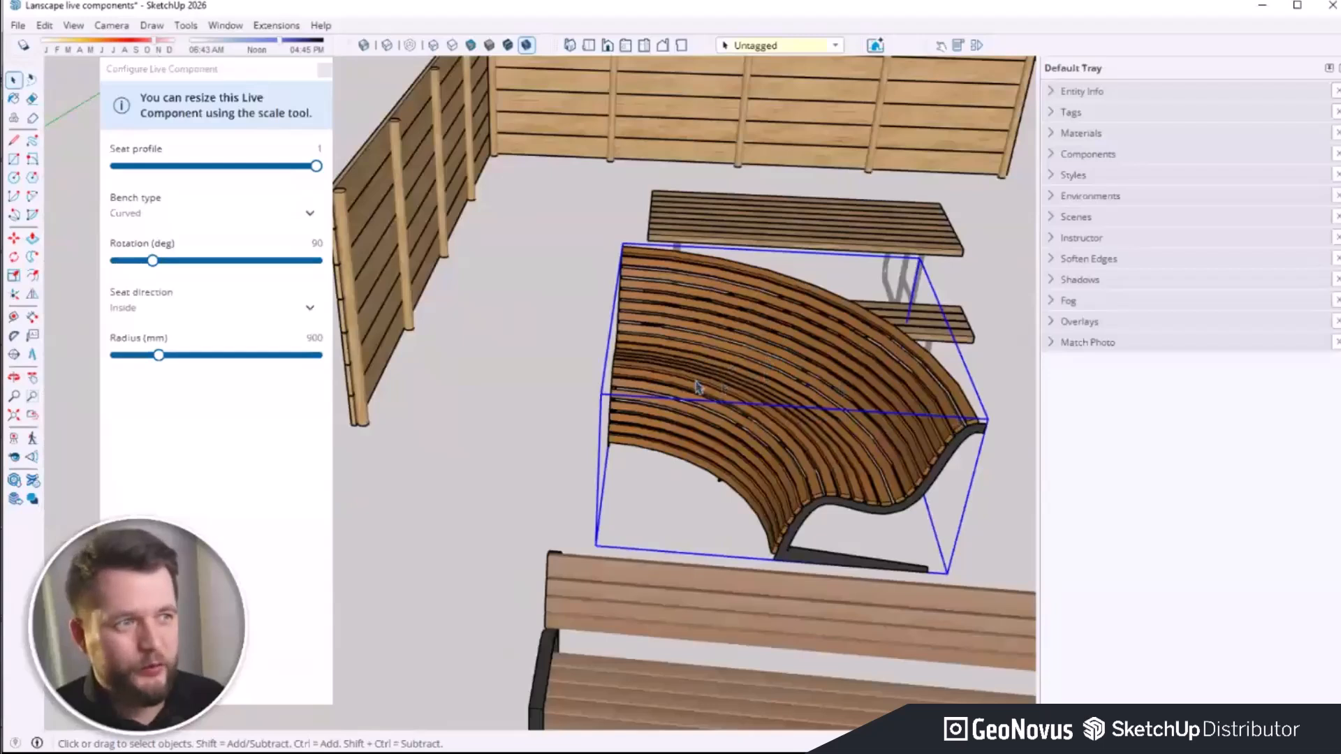
scroll(601, 383, down, 3)
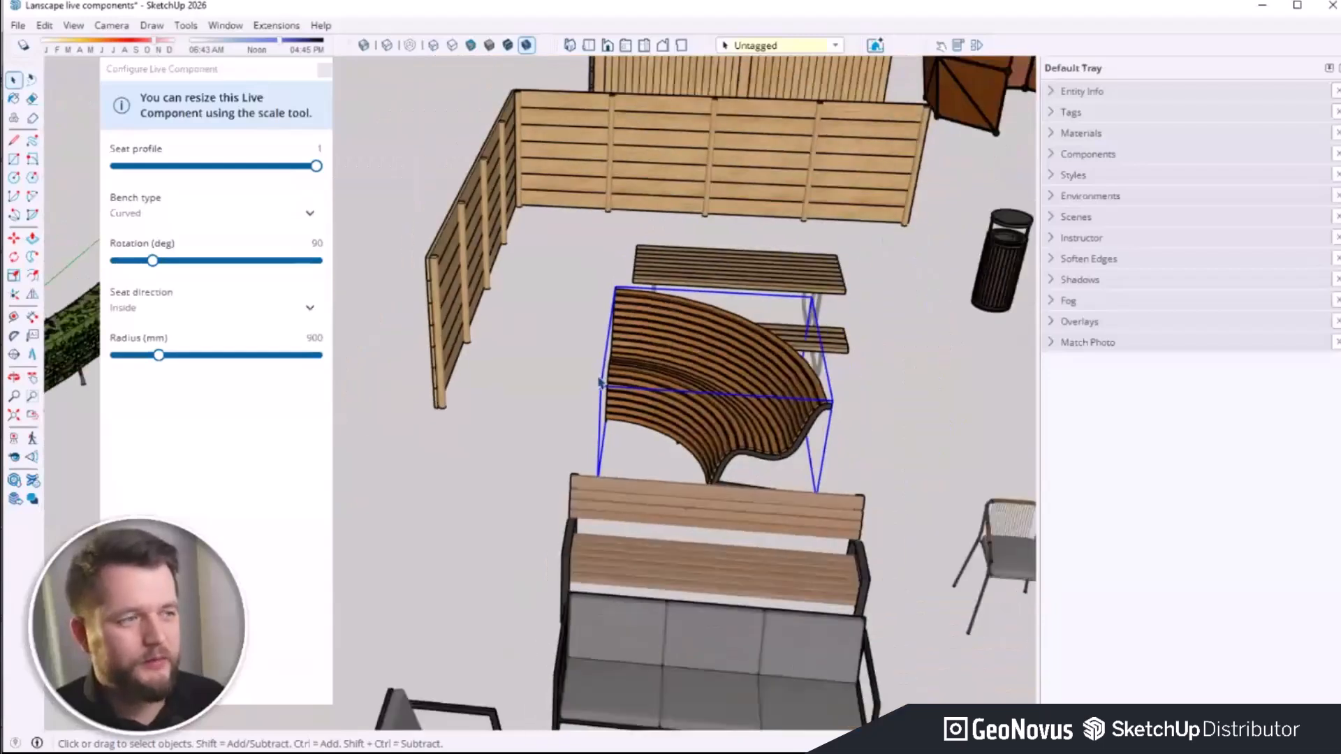
Step: Set the bench type back to Straight, keeping length 2000 mm and seat profile 1, and close its configuration
click(149, 214)
click(231, 419)
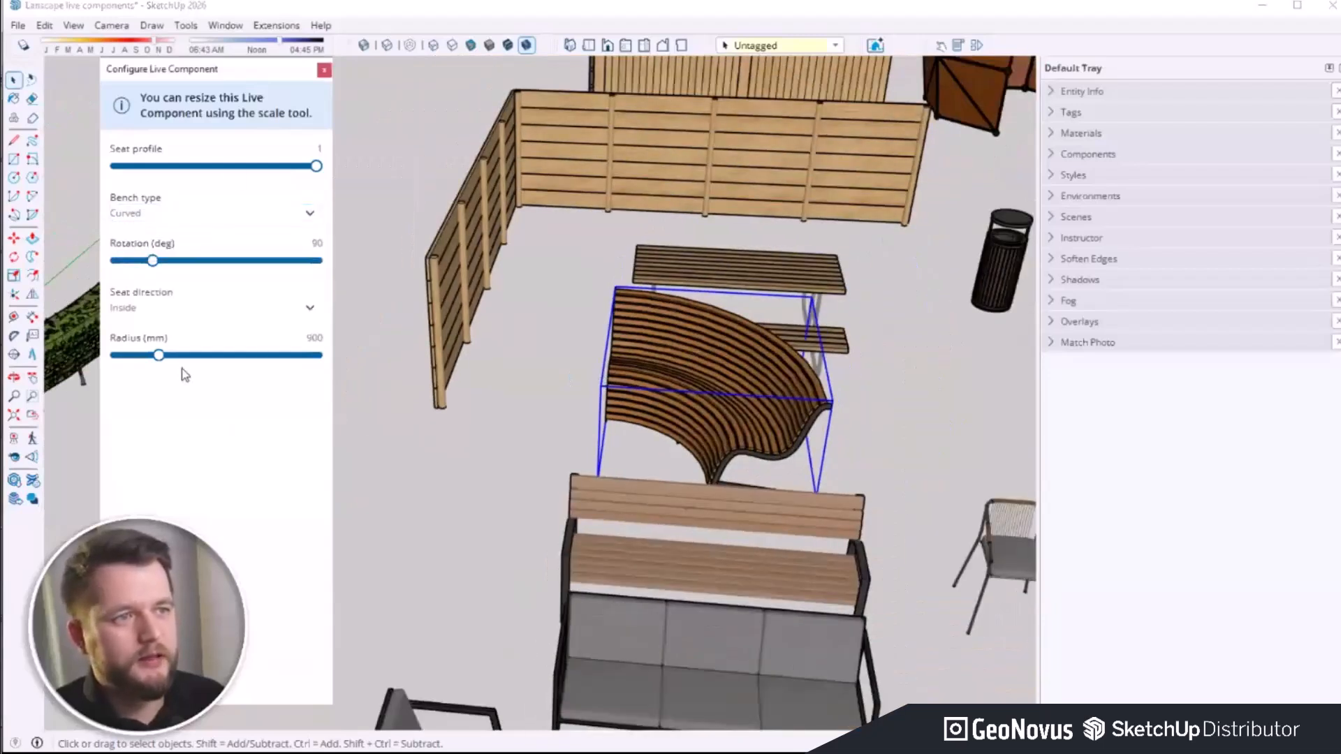
click(148, 211)
click(145, 229)
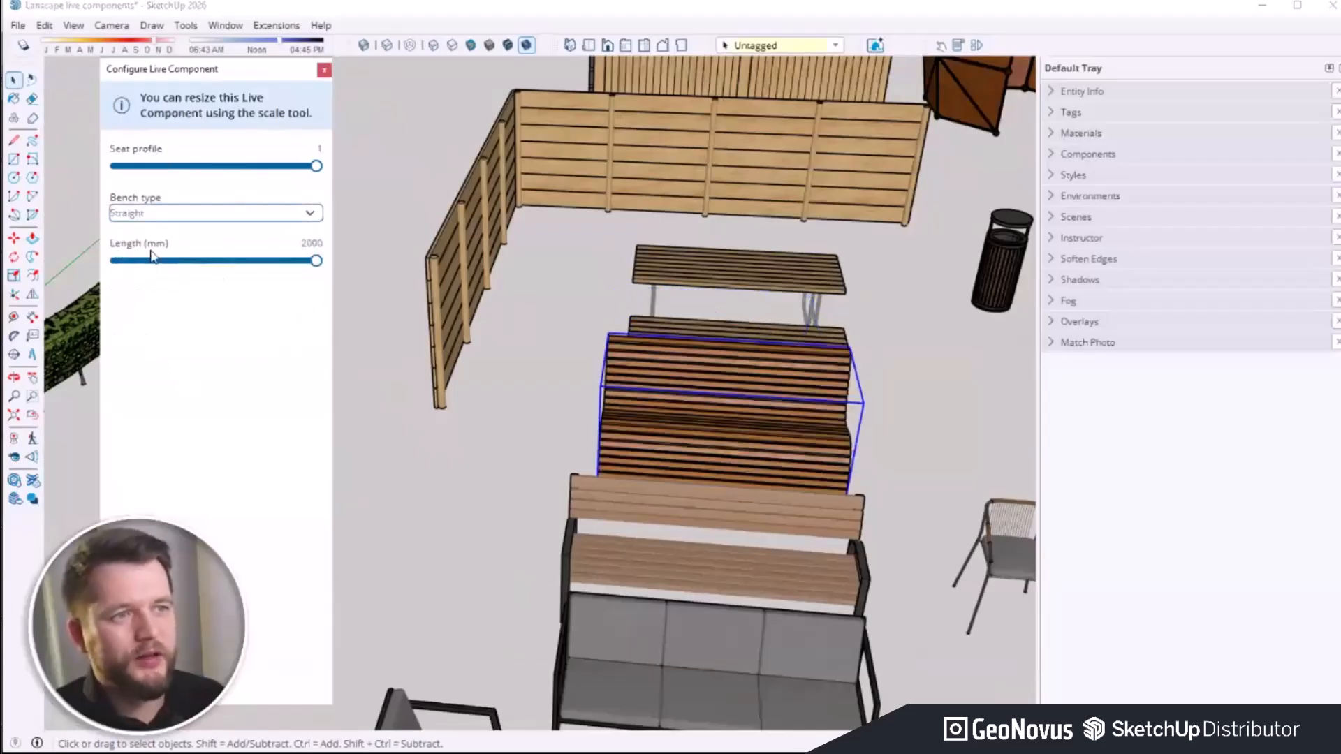
mouse_move(317, 260)
mouse_down()
mouse_move(116, 270)
mouse_move(329, 276)
mouse_up()
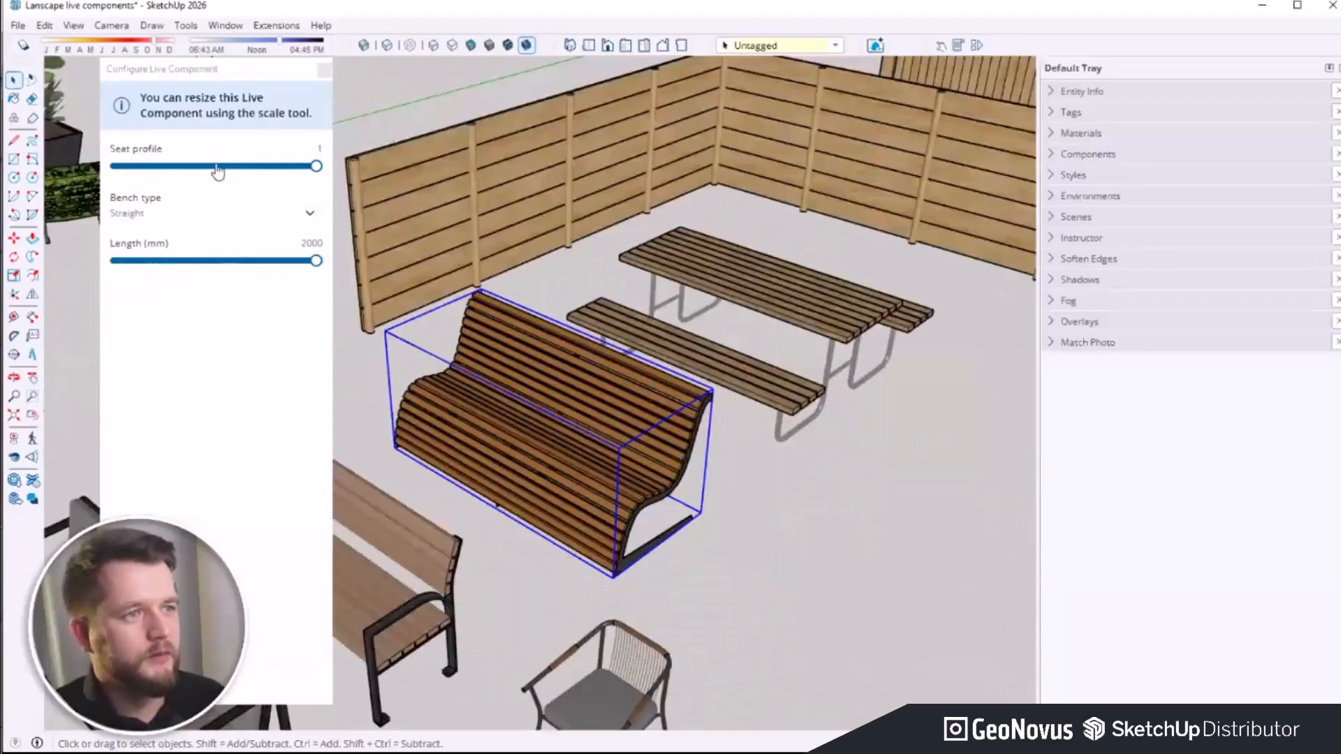
drag(219, 171, 424, 181)
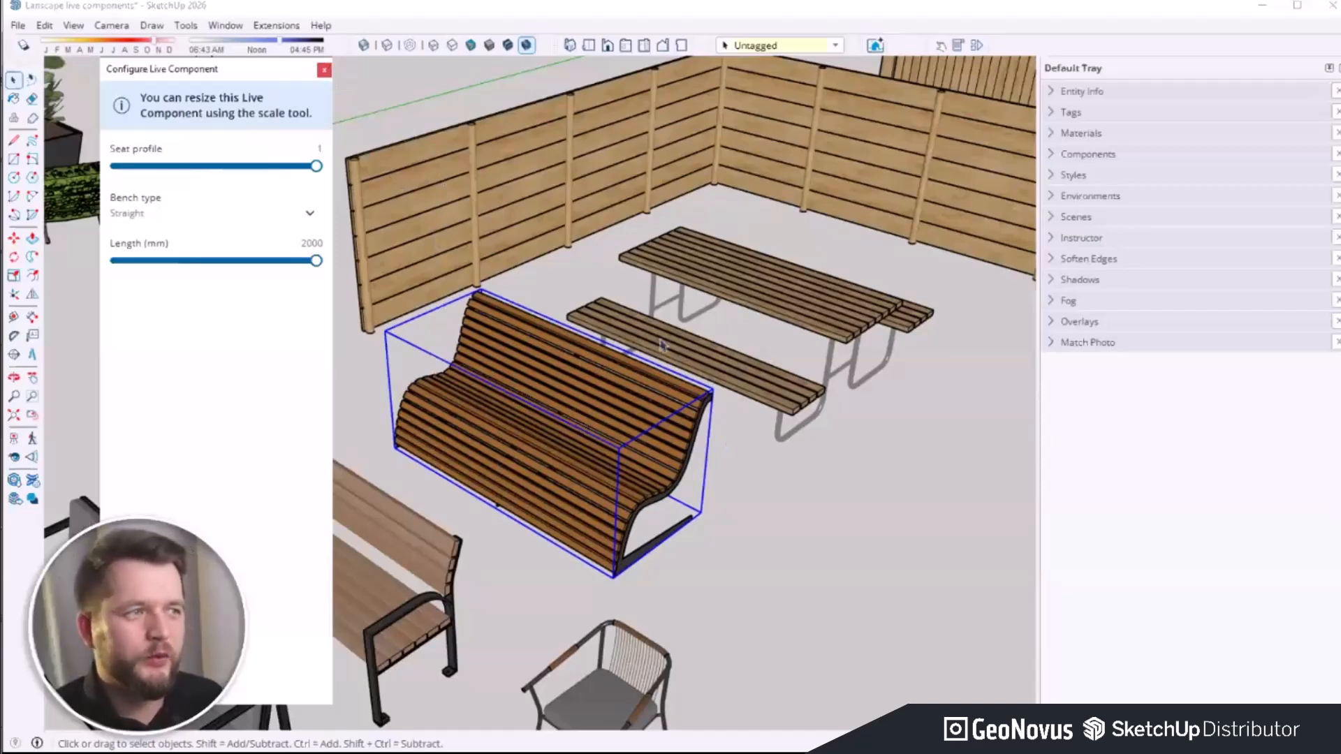
scroll(409, 283, down, 6)
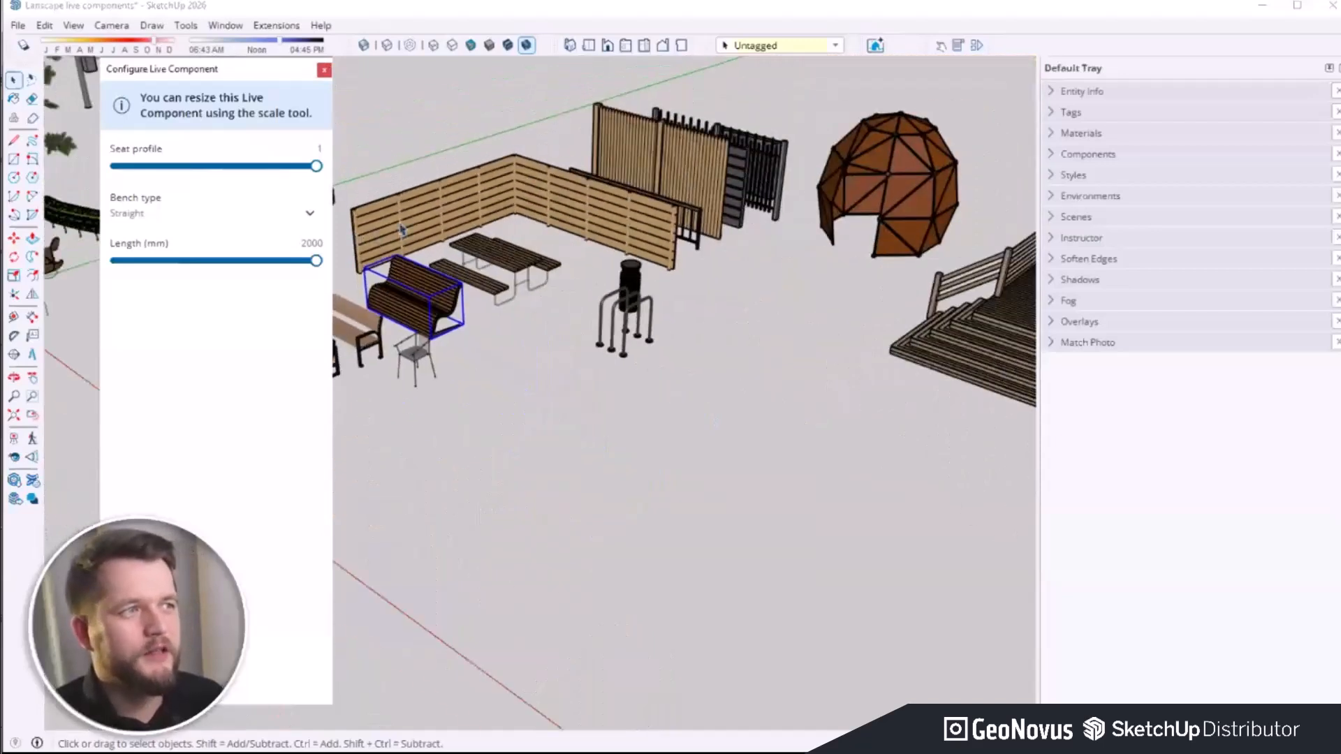
click(325, 70)
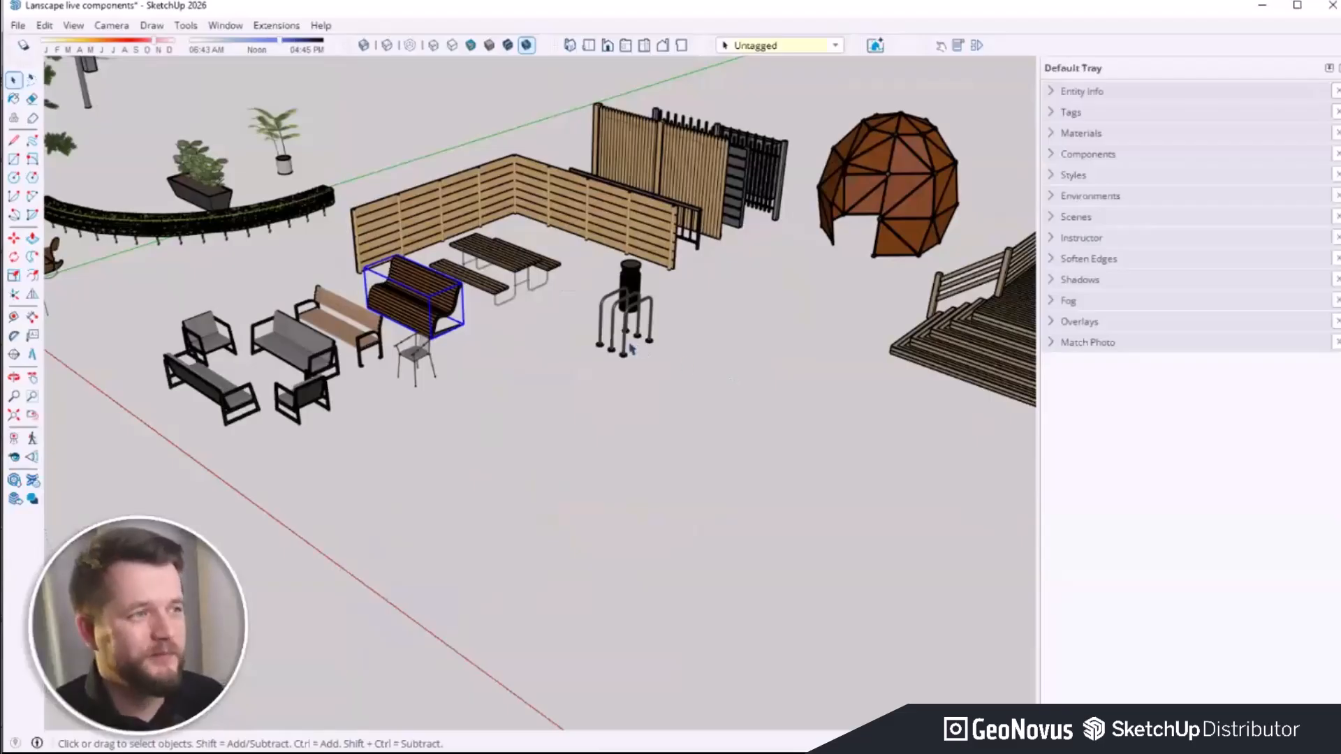
Step: Open the bike rack's Live Component configuration and set the number of racks to 9
click(626, 350)
scroll(640, 306, up, 4)
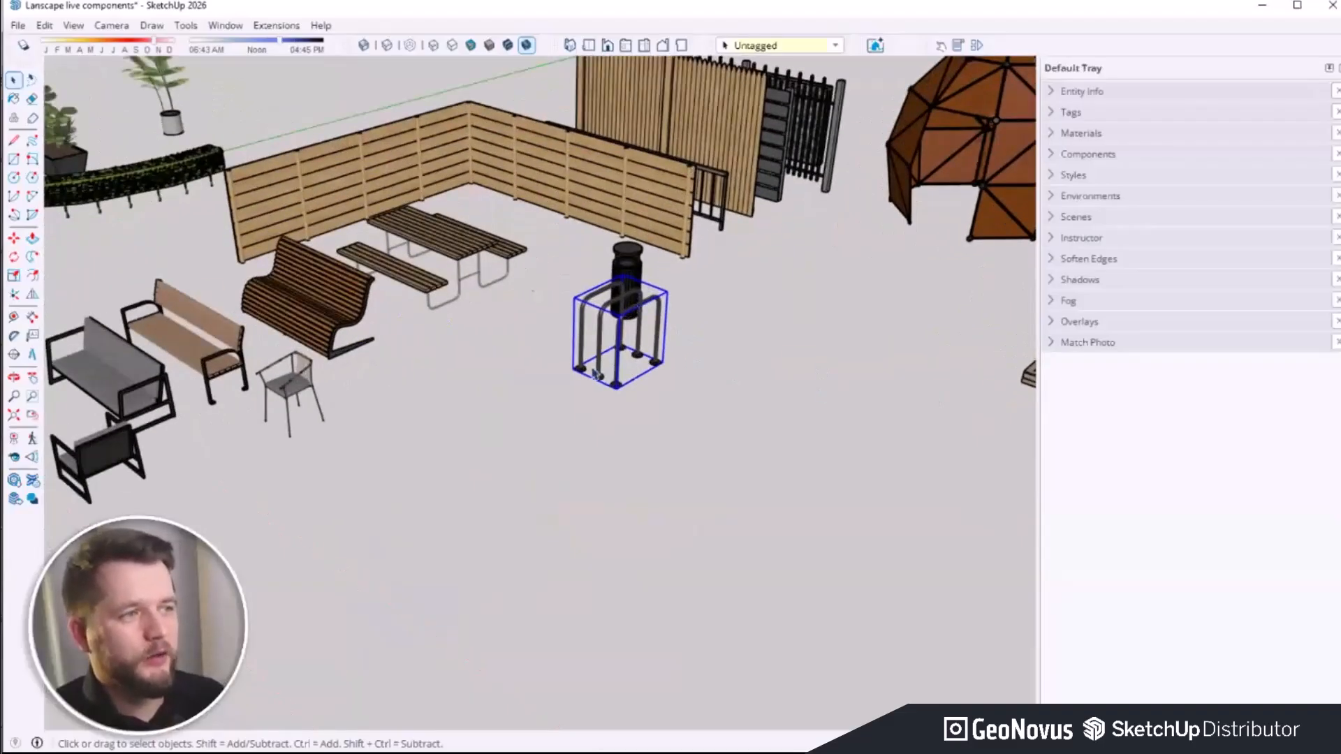
double_click(624, 375)
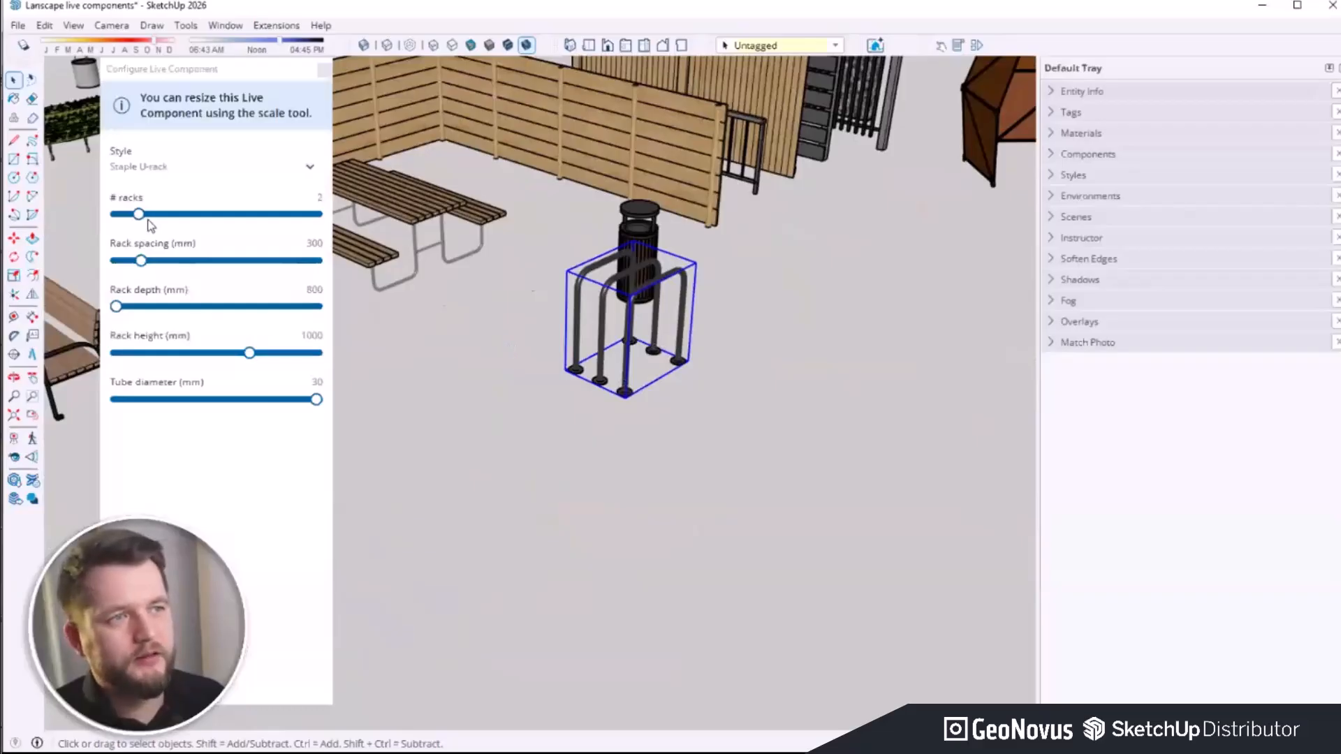
drag(139, 214, 296, 222)
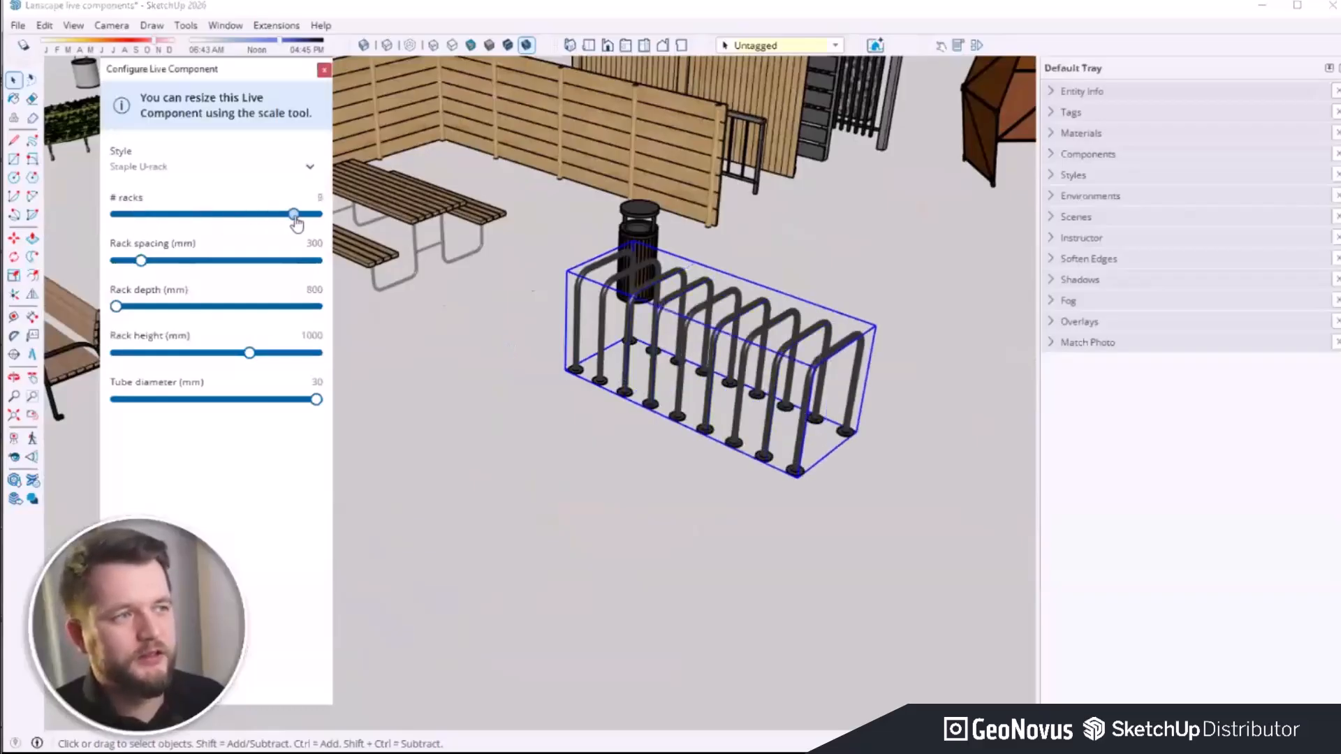
Step: Change the bike rack's style to Post & ring and close its configuration
click(194, 168)
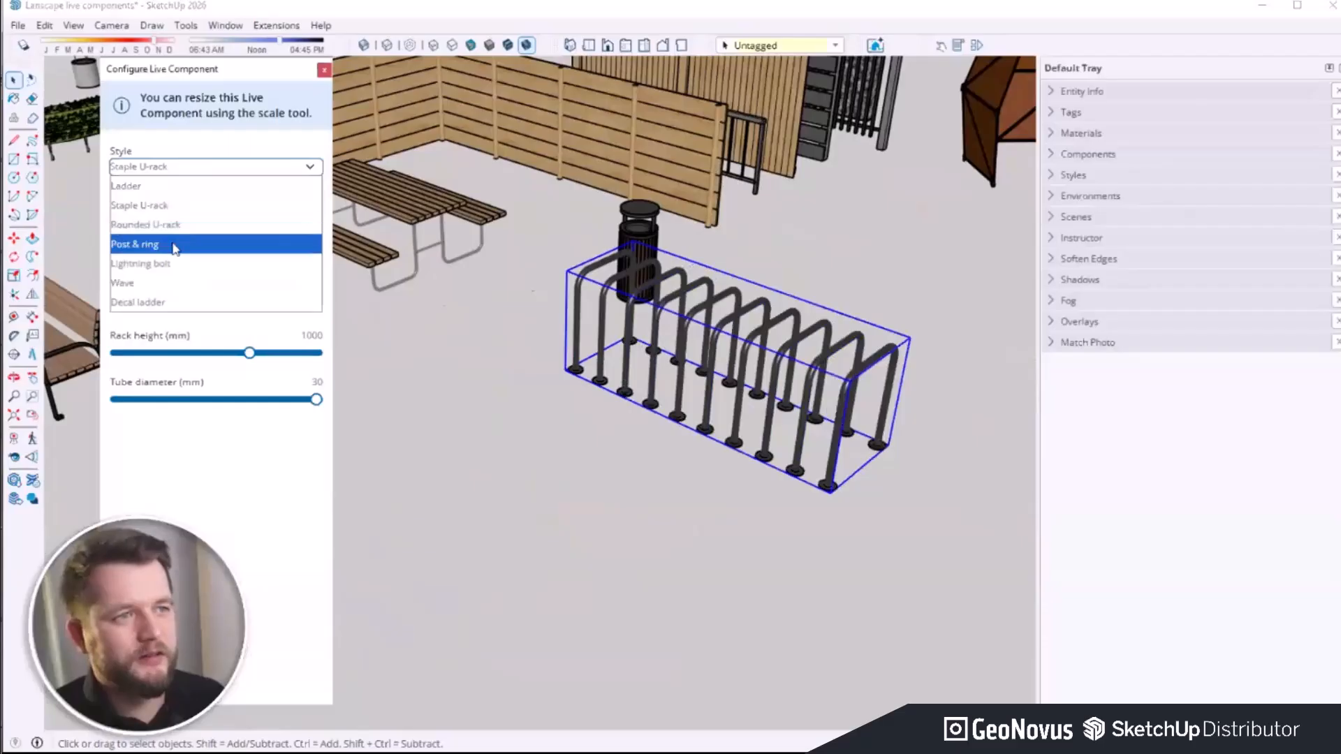
click(174, 245)
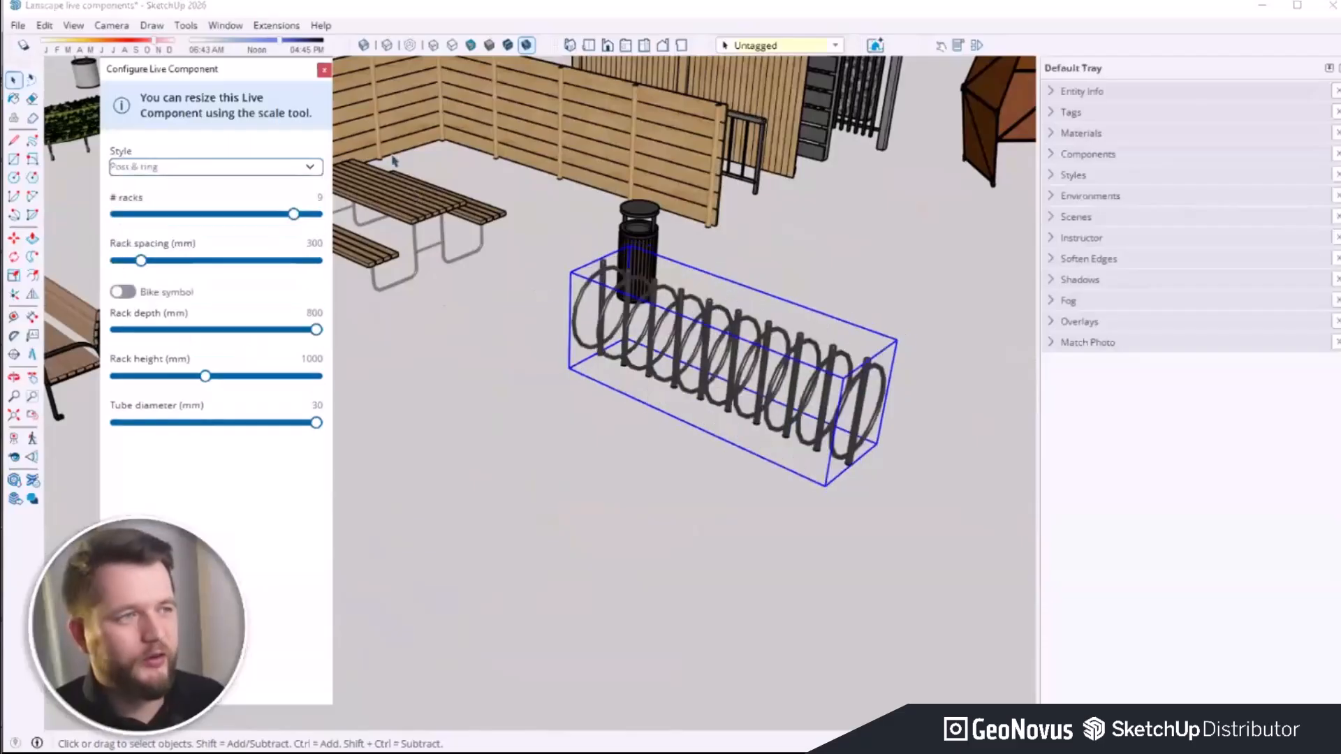
click(325, 70)
Step: Examine the row of fence and railing components behind the seating area, selecting them one after another
scroll(712, 328, down, 5)
middle_drag(712, 329, 584, 373)
click(484, 361)
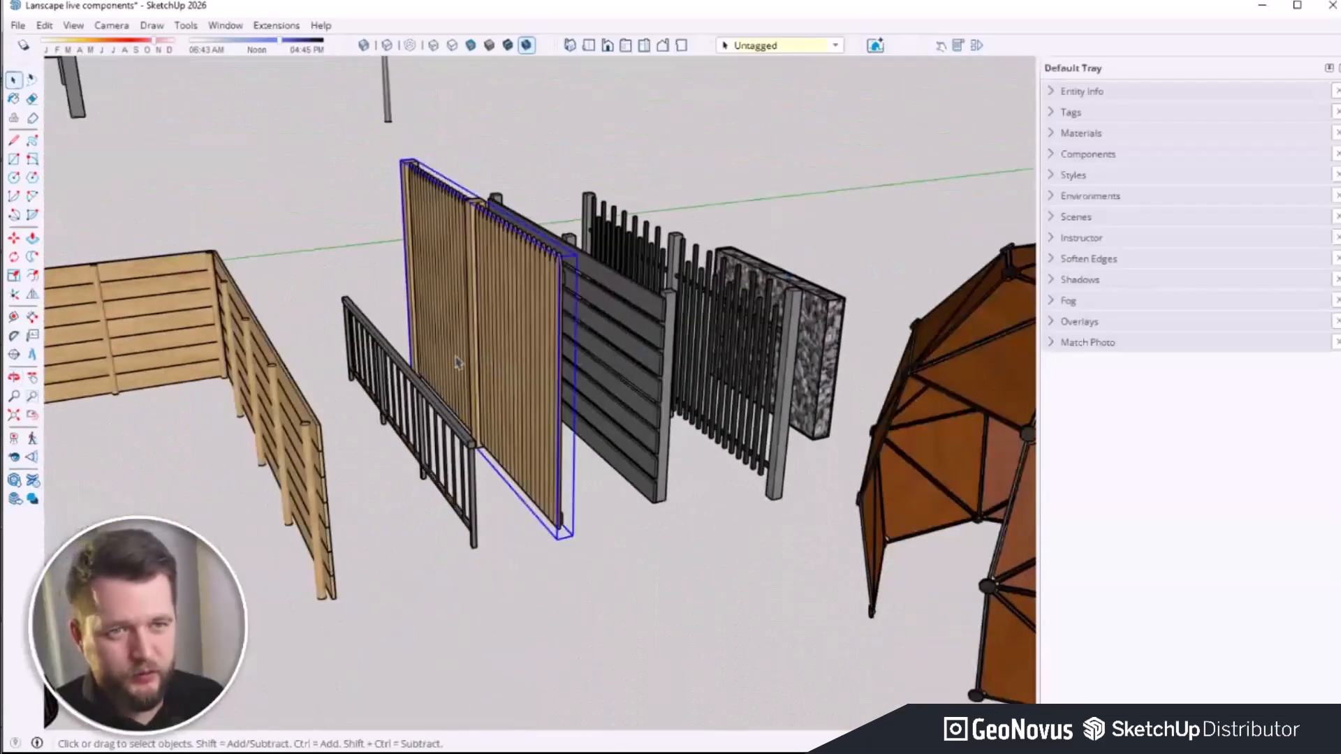
click(411, 388)
click(624, 333)
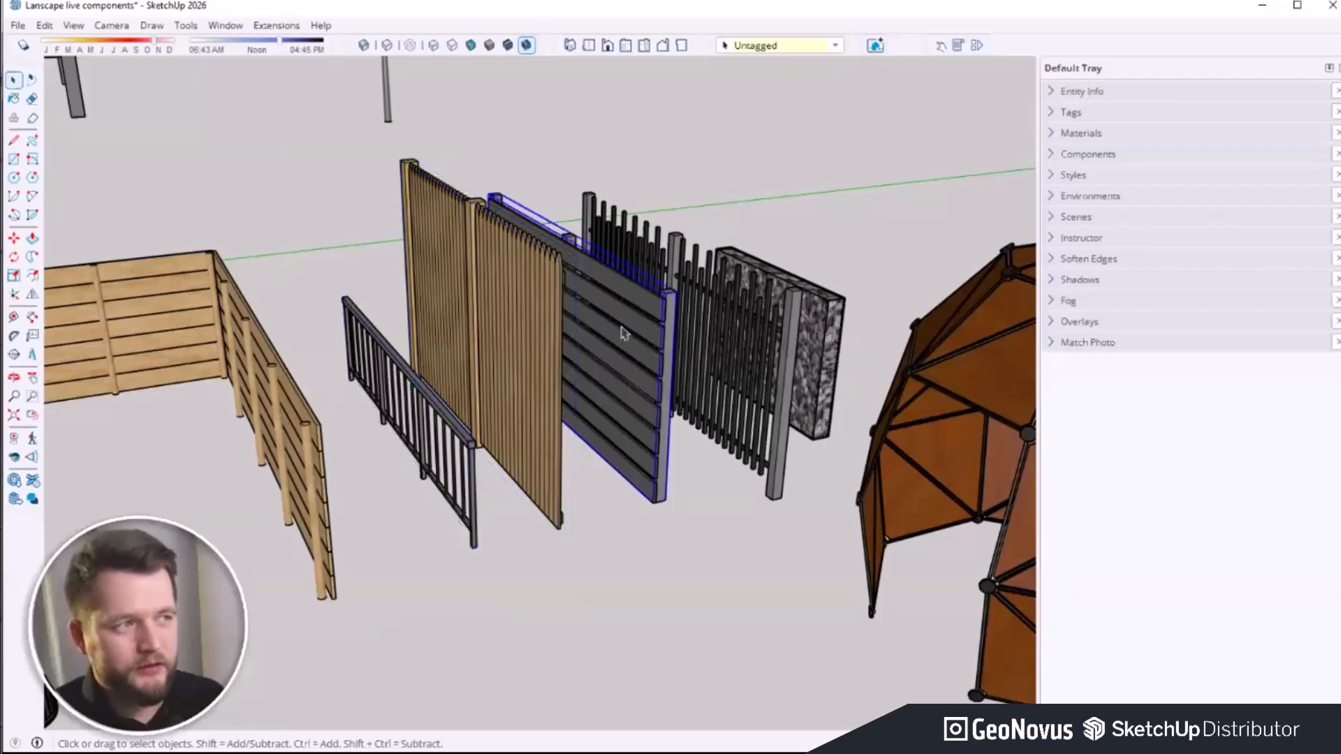
click(770, 367)
click(537, 382)
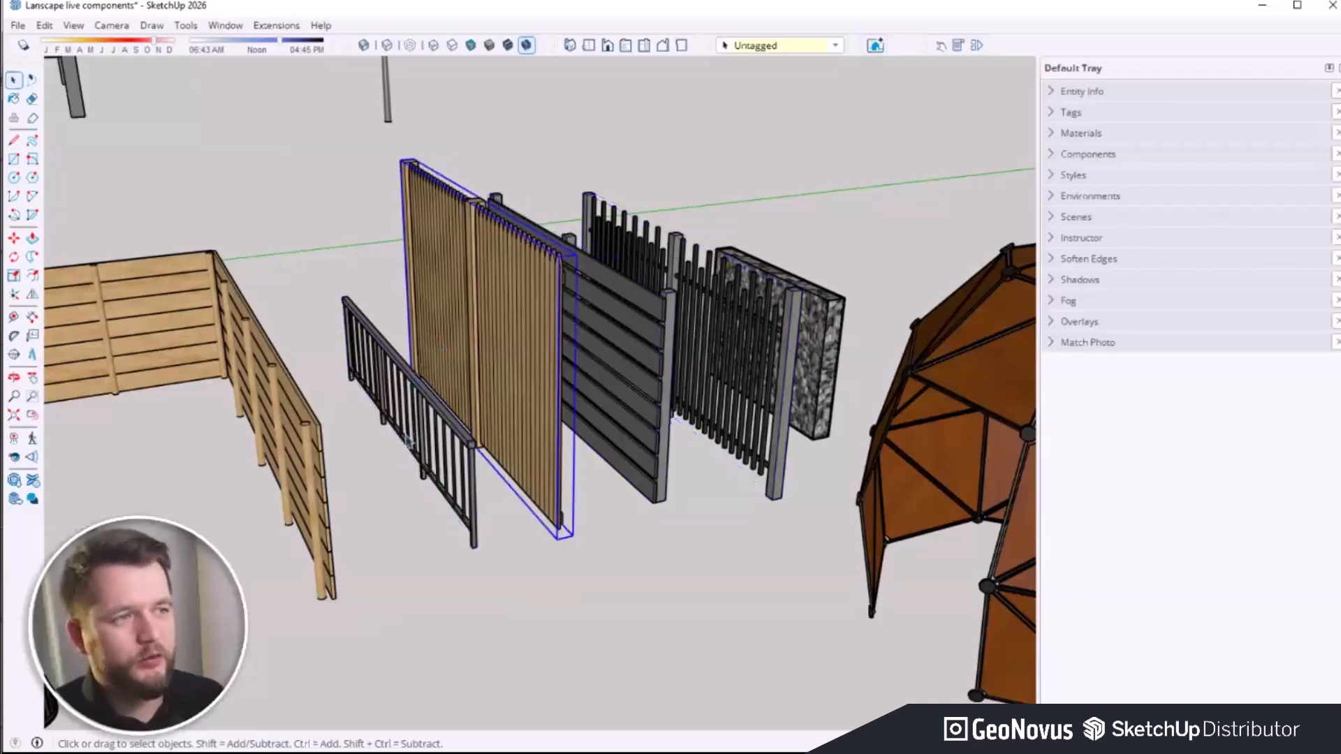
click(425, 428)
scroll(426, 423, down, 5)
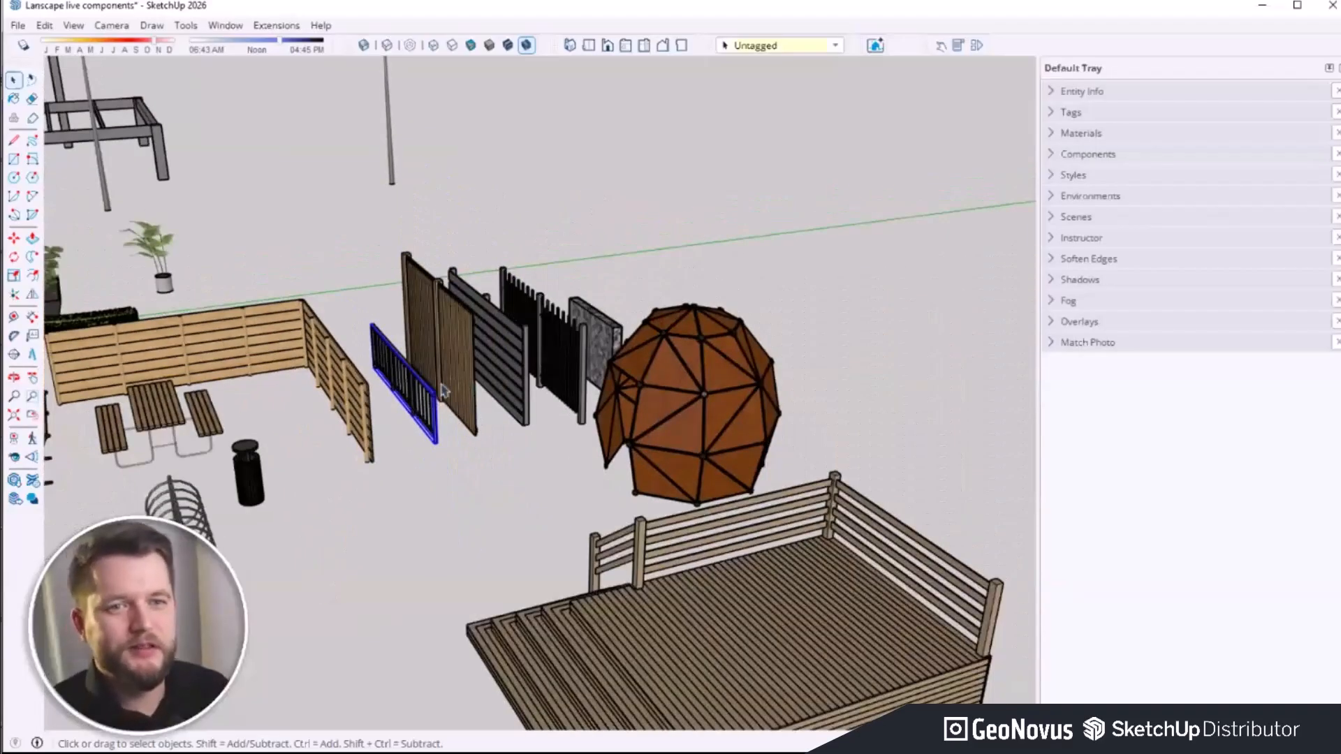
Step: Select the wooden deck with stairs and widen it to 4800 mm with the Scale tool
middle_drag(533, 440, 582, 462)
scroll(646, 437, up, 2)
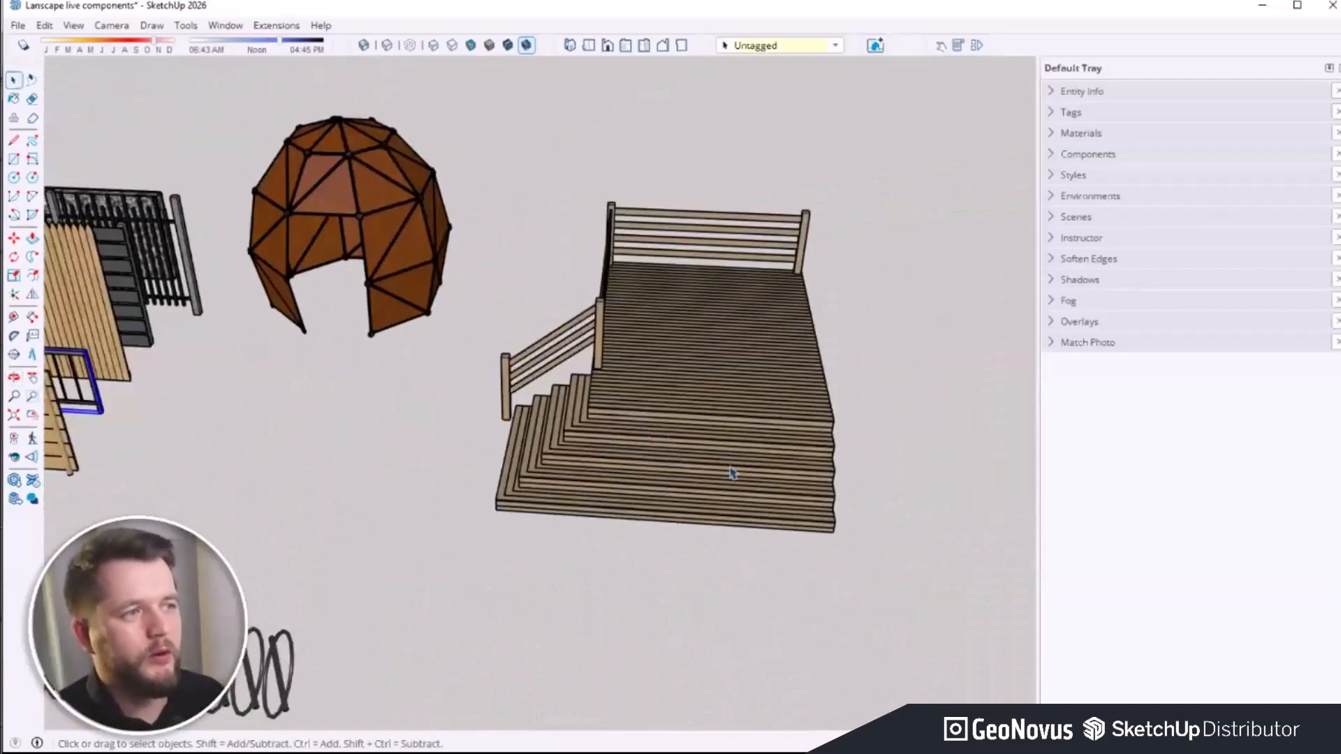
click(765, 434)
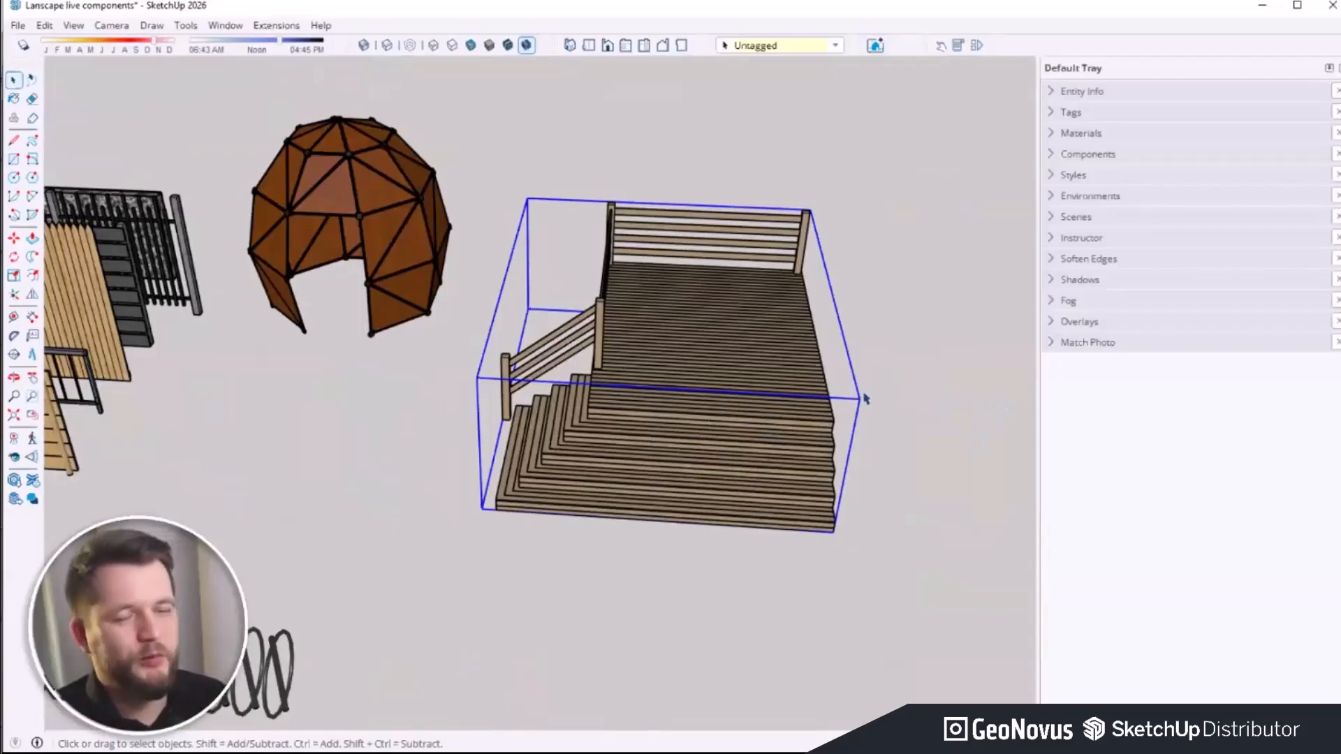
middle_drag(901, 374, 718, 402)
key(s)
middle_drag(743, 329, 864, 382)
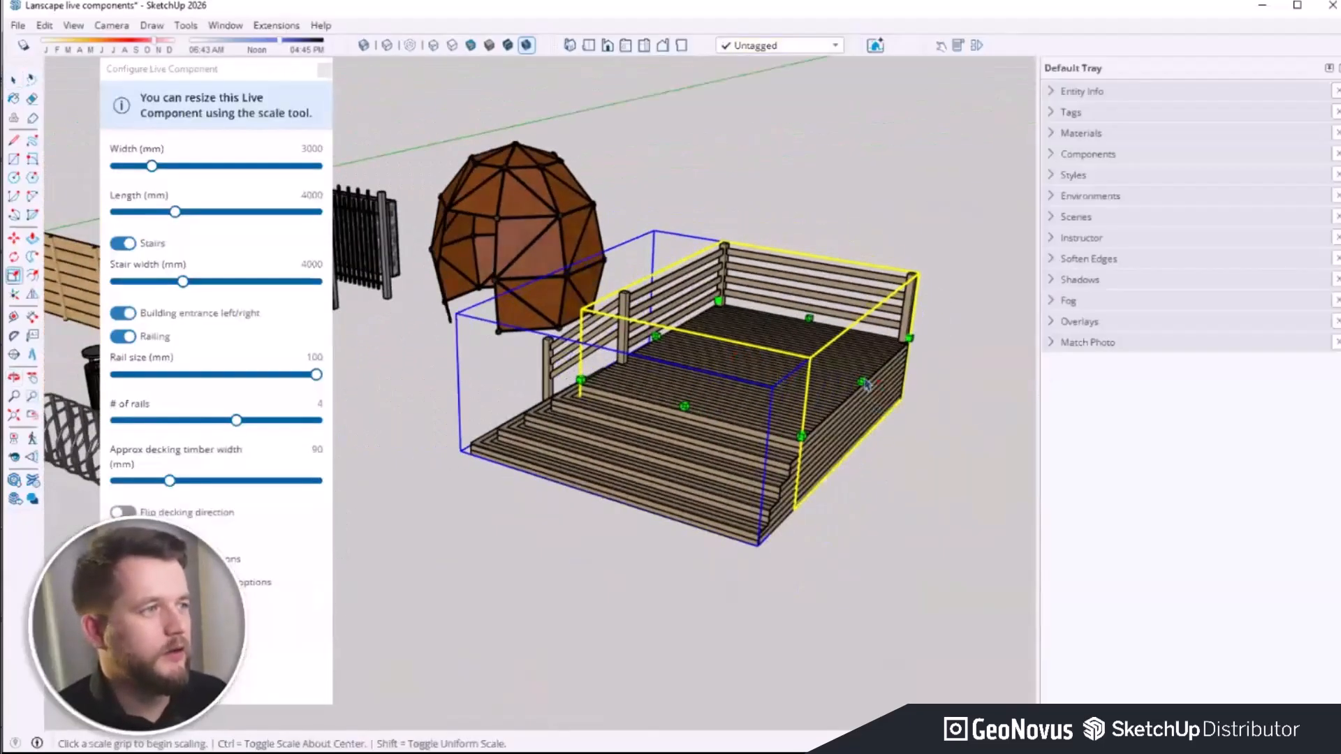
drag(864, 382, 1006, 452)
Step: Stretch the deck further to a width of 9600 mm with the Scale tool and close its configuration
scroll(908, 465, down, 5)
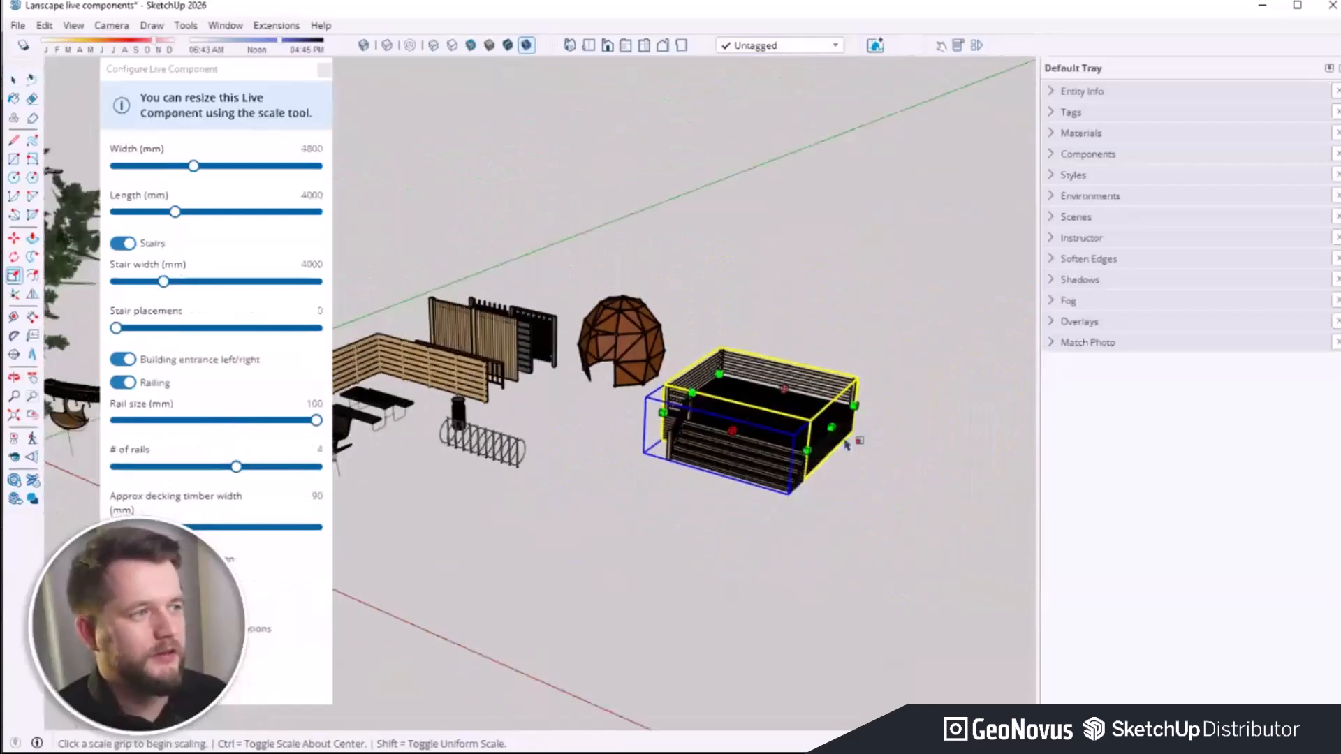
scroll(824, 436, up, 2)
drag(780, 427, 834, 437)
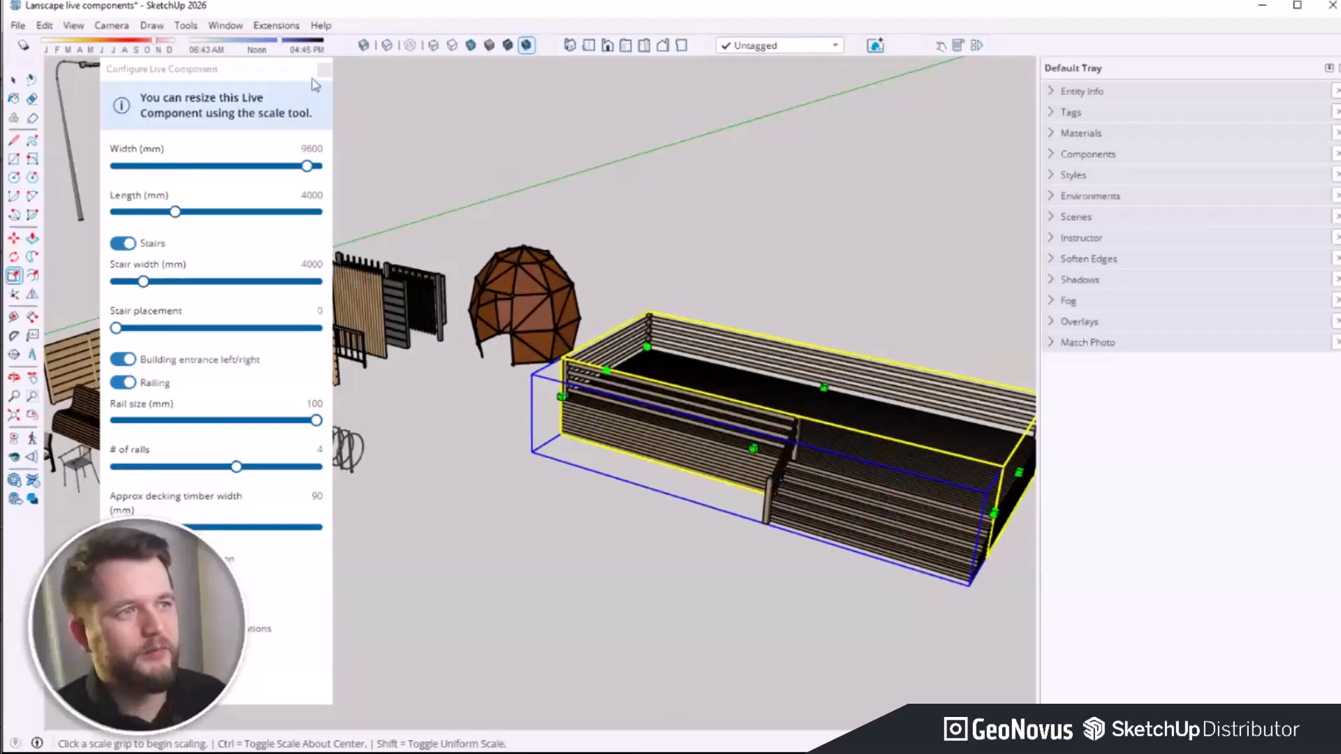
click(325, 71)
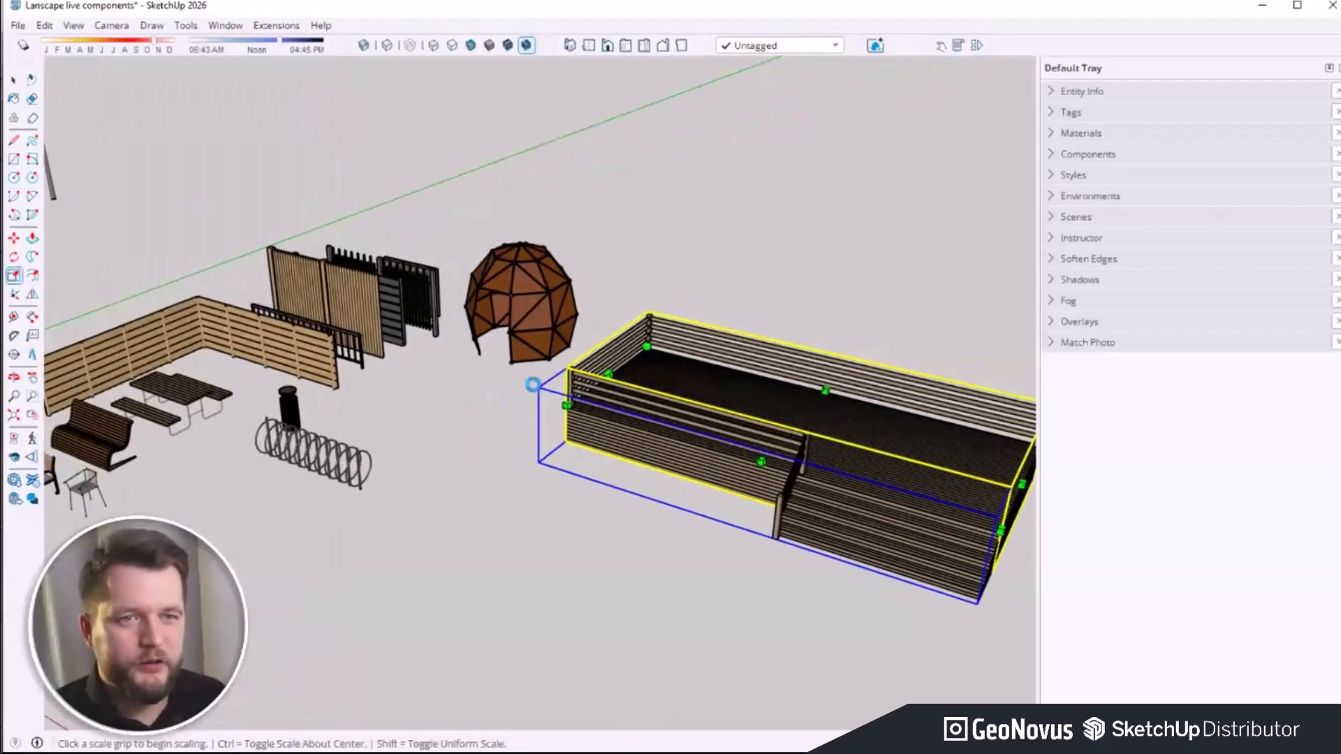
Step: Leave scaling, select the geodesic dome pod and open its Live Component configuration
key(space)
scroll(314, 300, up, 7)
middle_drag(754, 335, 816, 378)
click(815, 378)
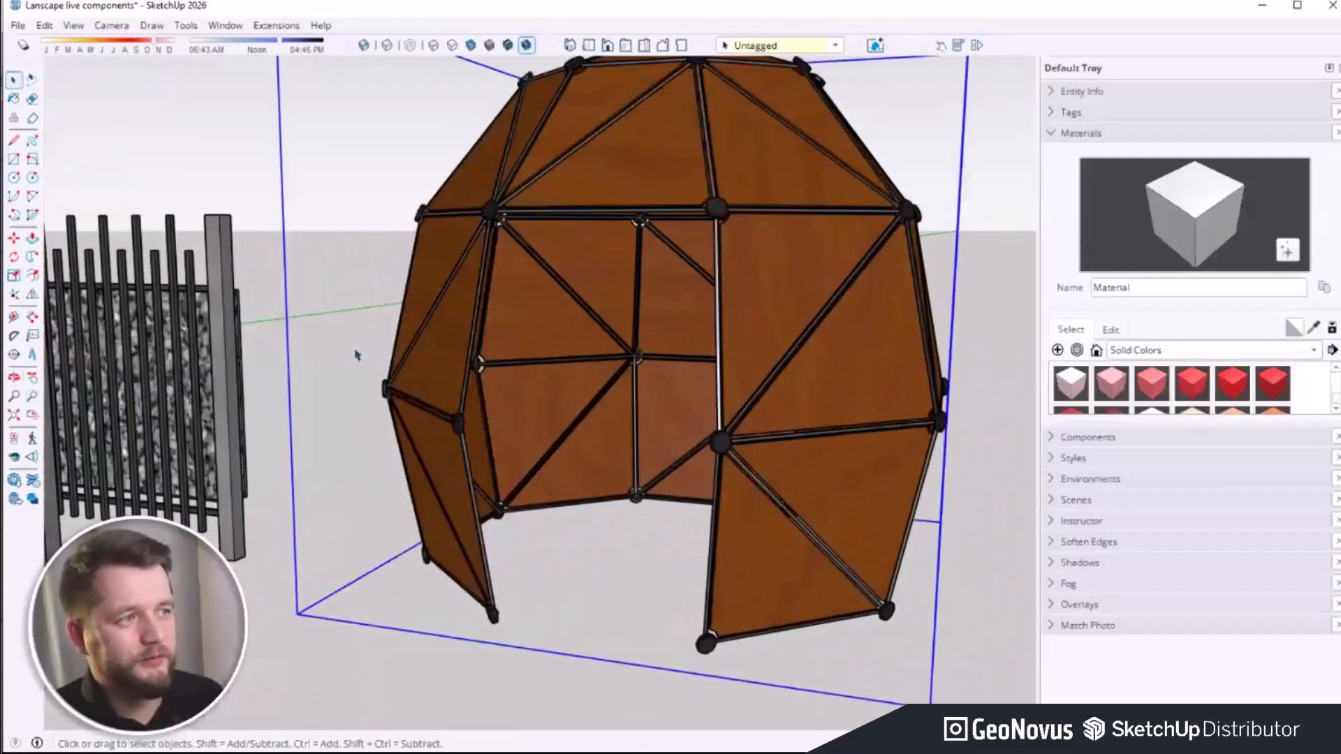
scroll(358, 356, down, 3)
scroll(559, 349, up, 1)
scroll(682, 538, down, 1)
scroll(534, 447, up, 2)
middle_drag(535, 447, 594, 523)
double_click(500, 266)
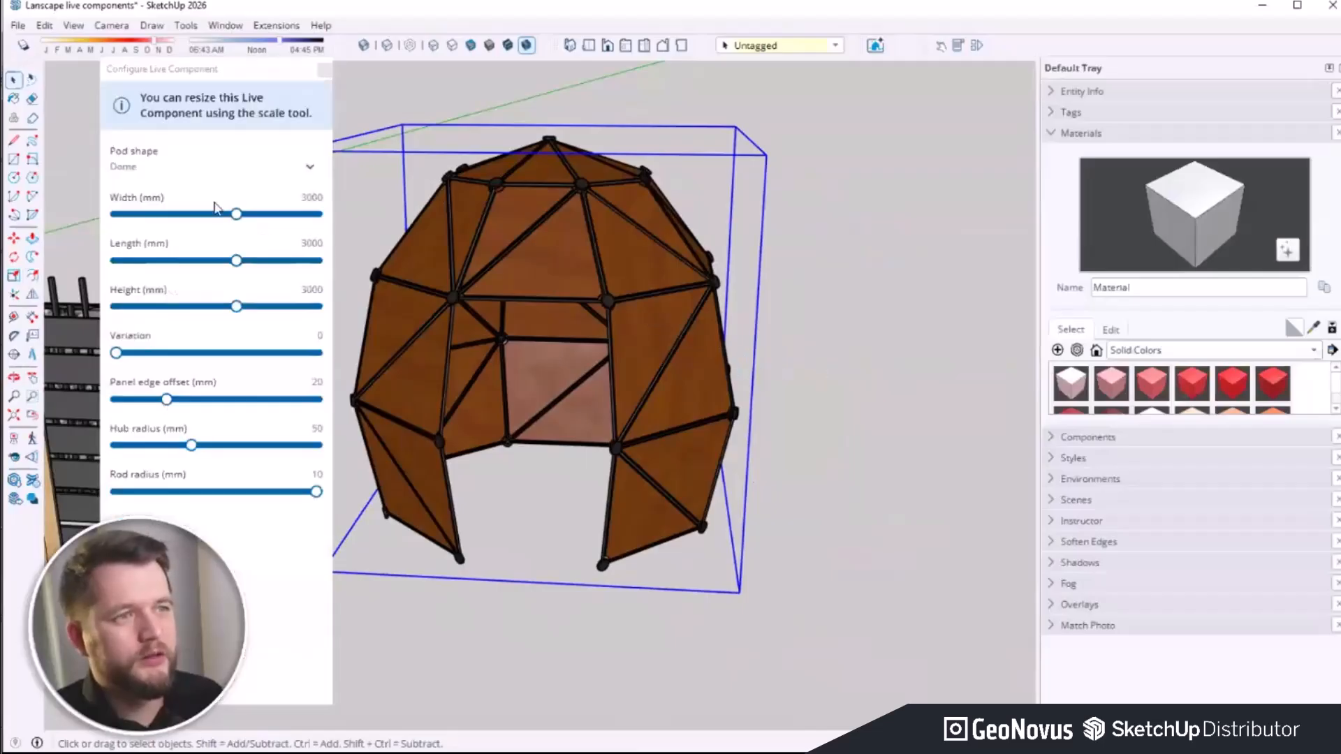
Step: Try the Box and Pyramid shapes on the dome pod
click(152, 169)
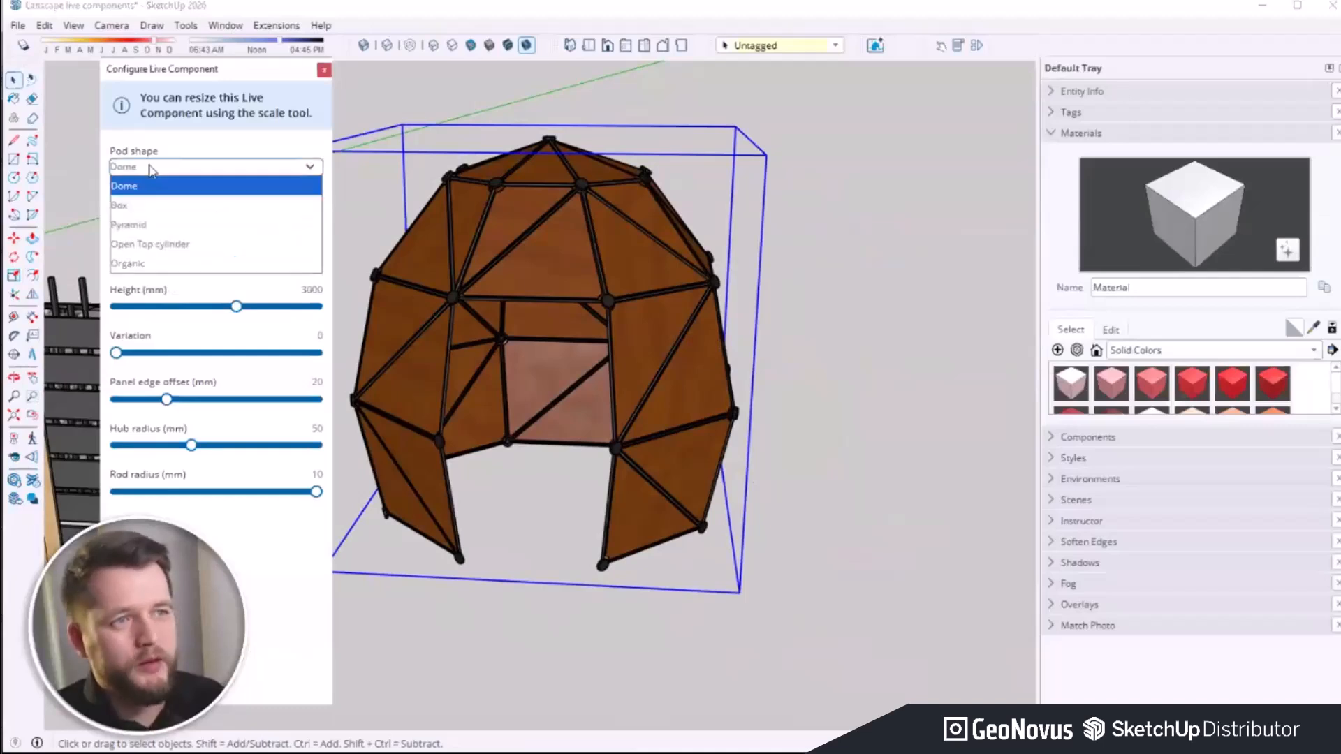
click(160, 206)
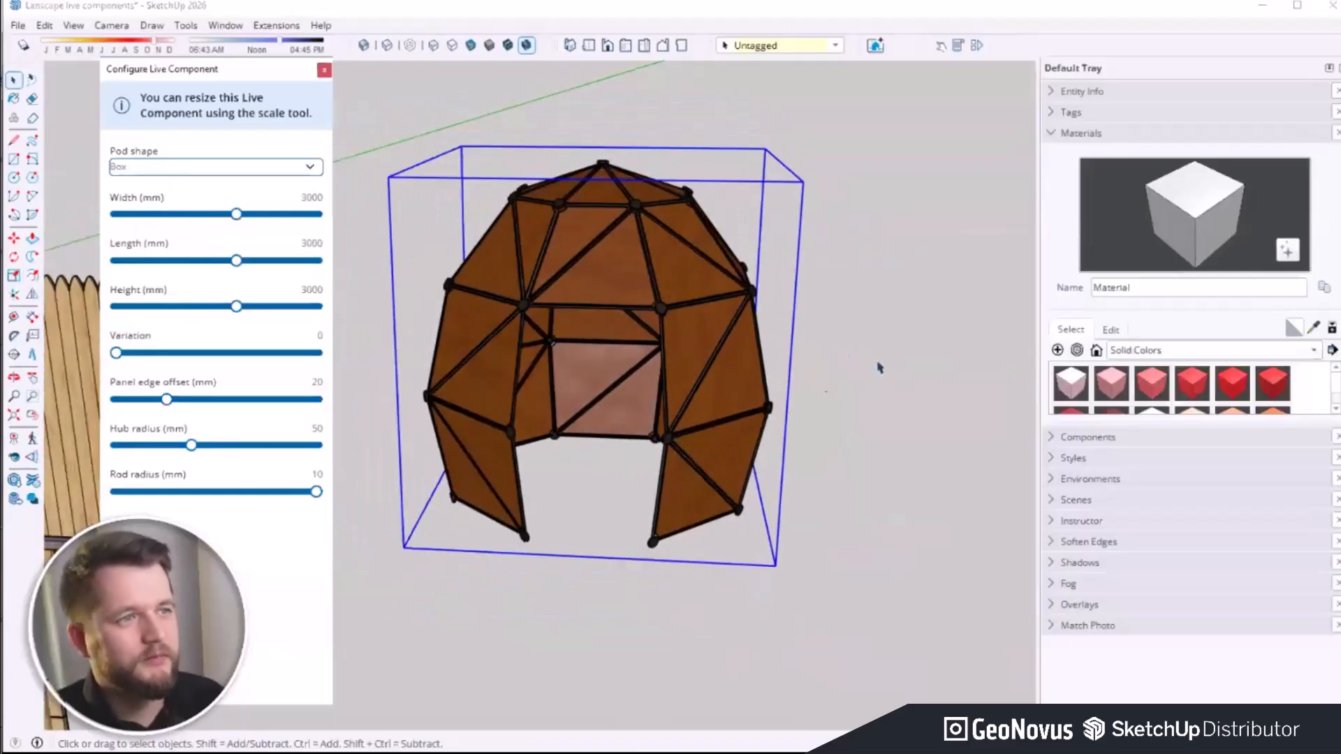
middle_drag(756, 365, 733, 419)
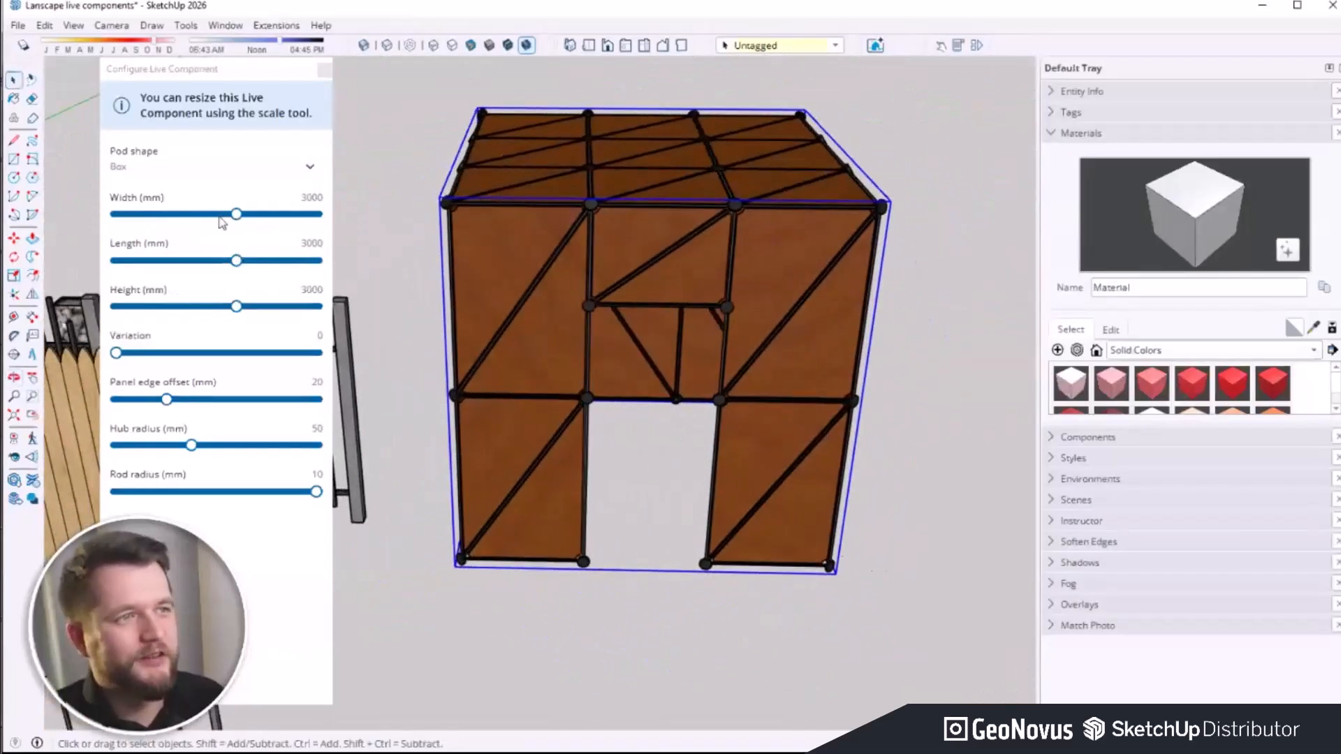
click(241, 172)
click(224, 222)
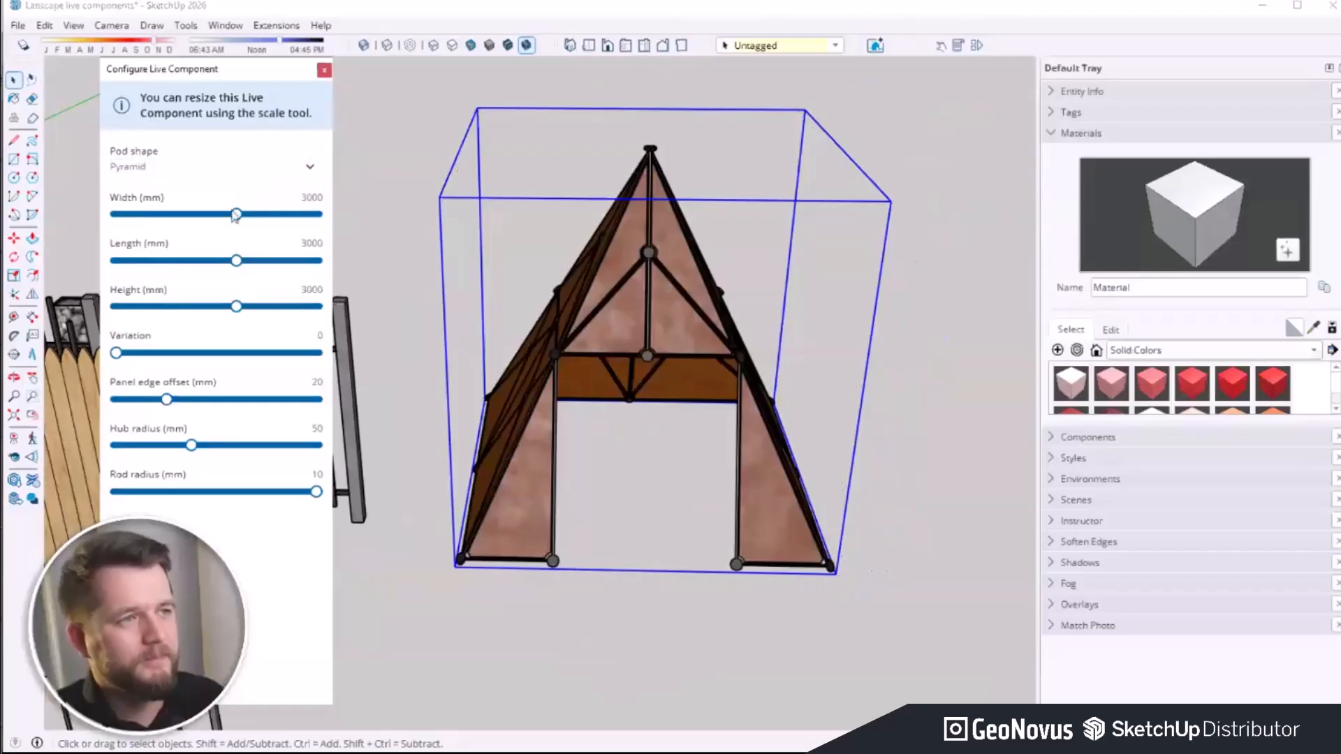
Step: Change the pod shape to Organic and set its Variation to 0.83
click(250, 165)
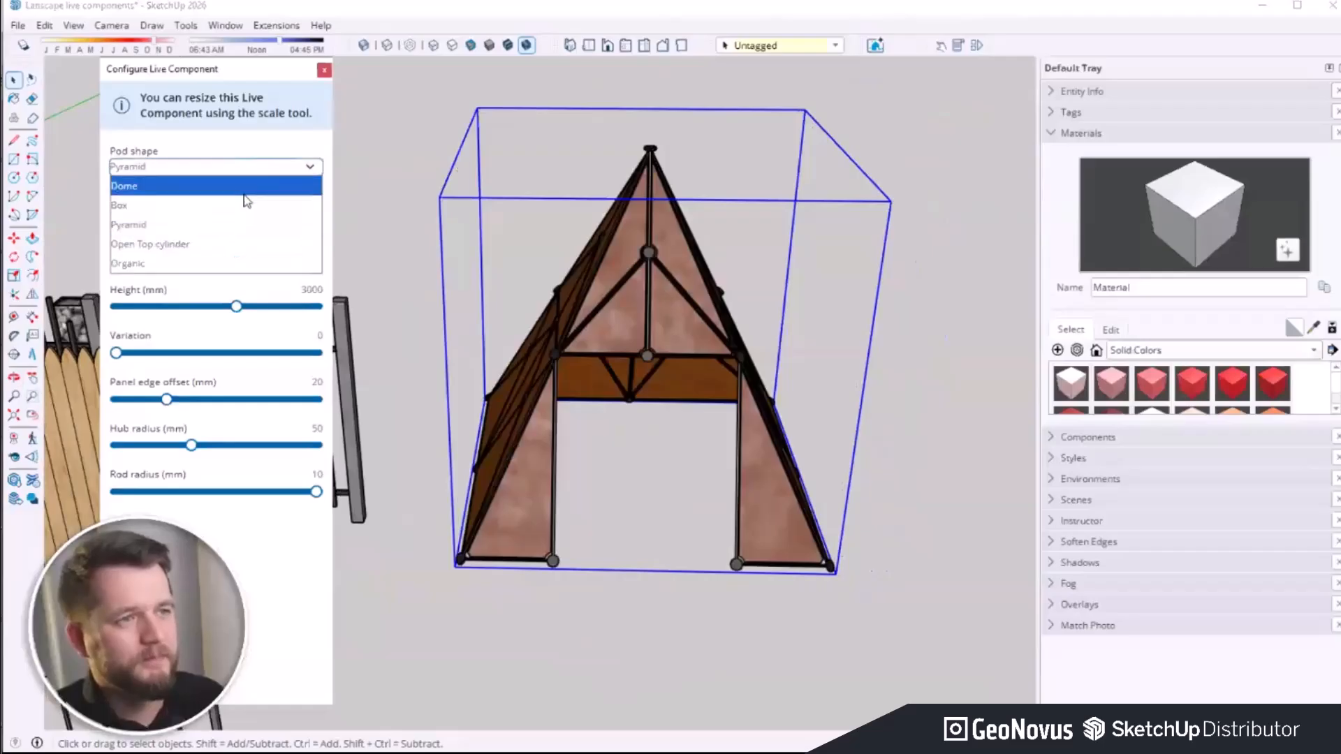
click(215, 263)
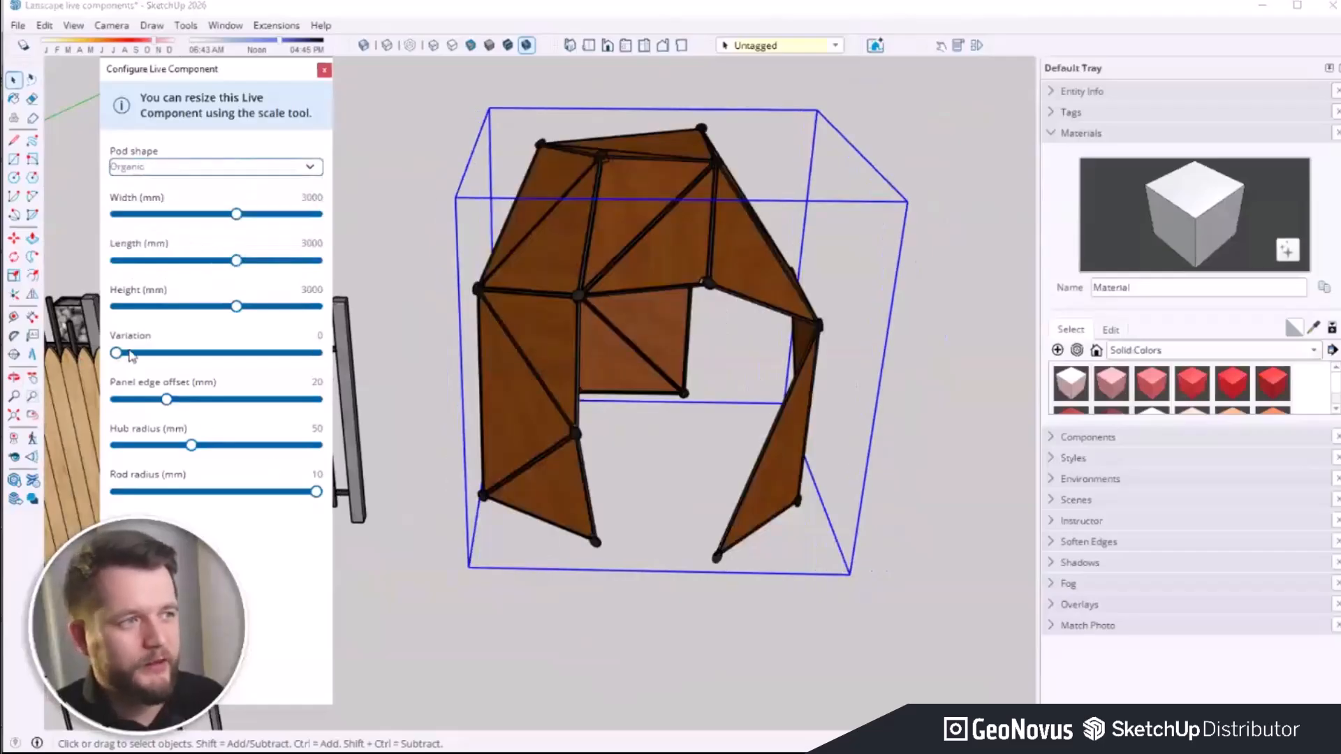
click(283, 353)
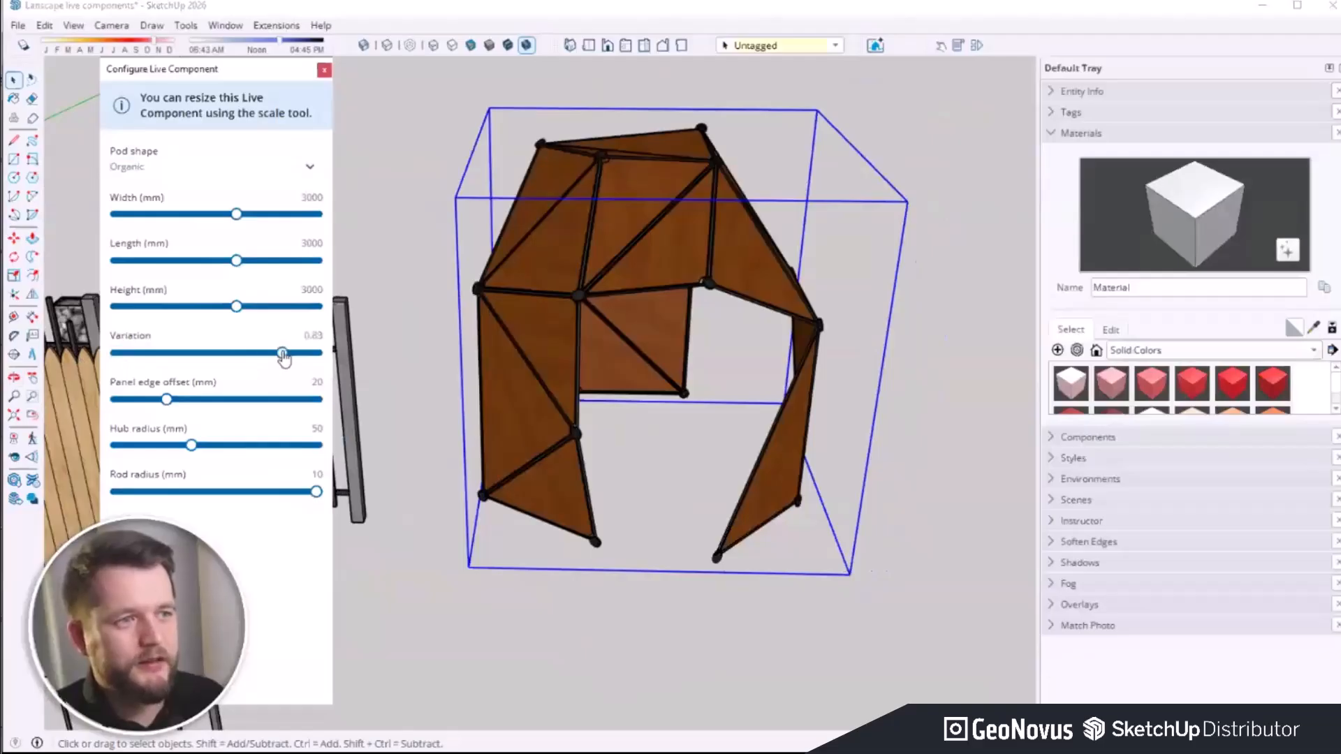
Step: Set the organic pod's width, length and height to 4000 mm each and close its configuration
drag(240, 222, 318, 216)
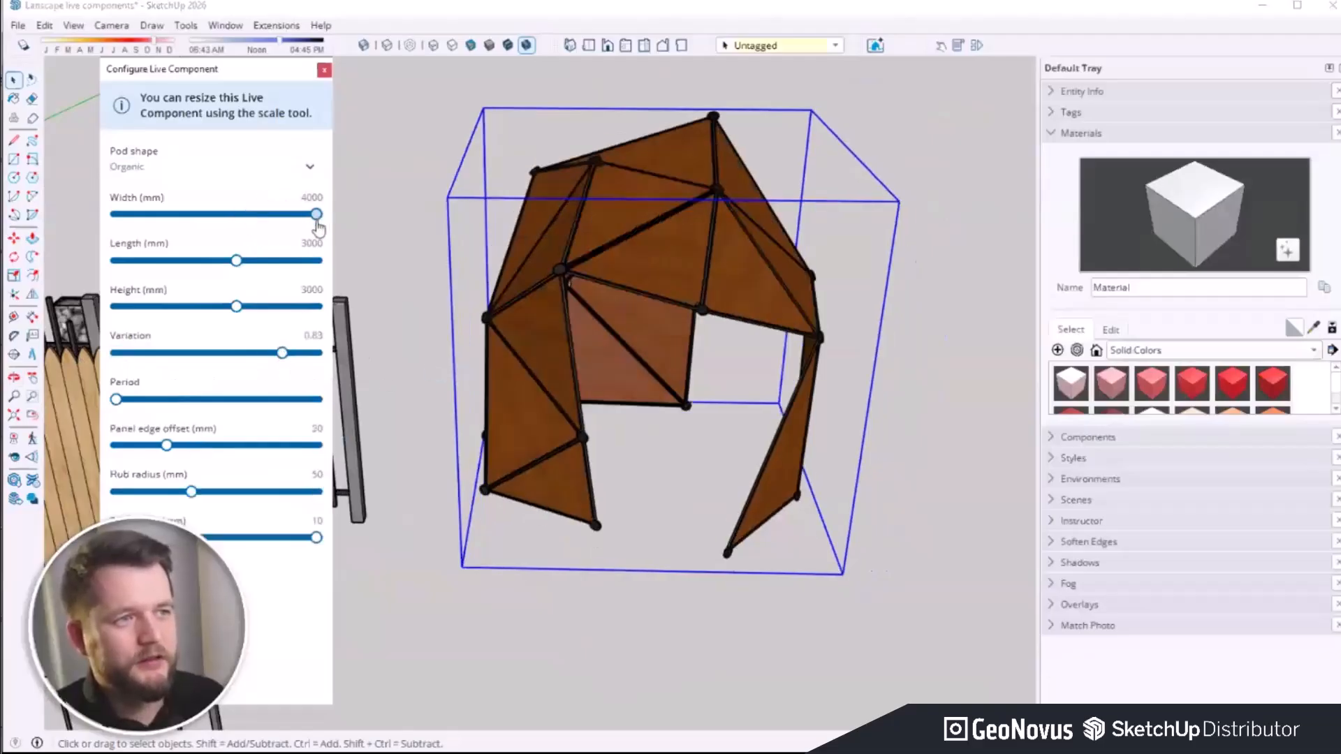
click(245, 261)
drag(236, 306, 316, 305)
scroll(667, 314, down, 2)
scroll(781, 509, down, 2)
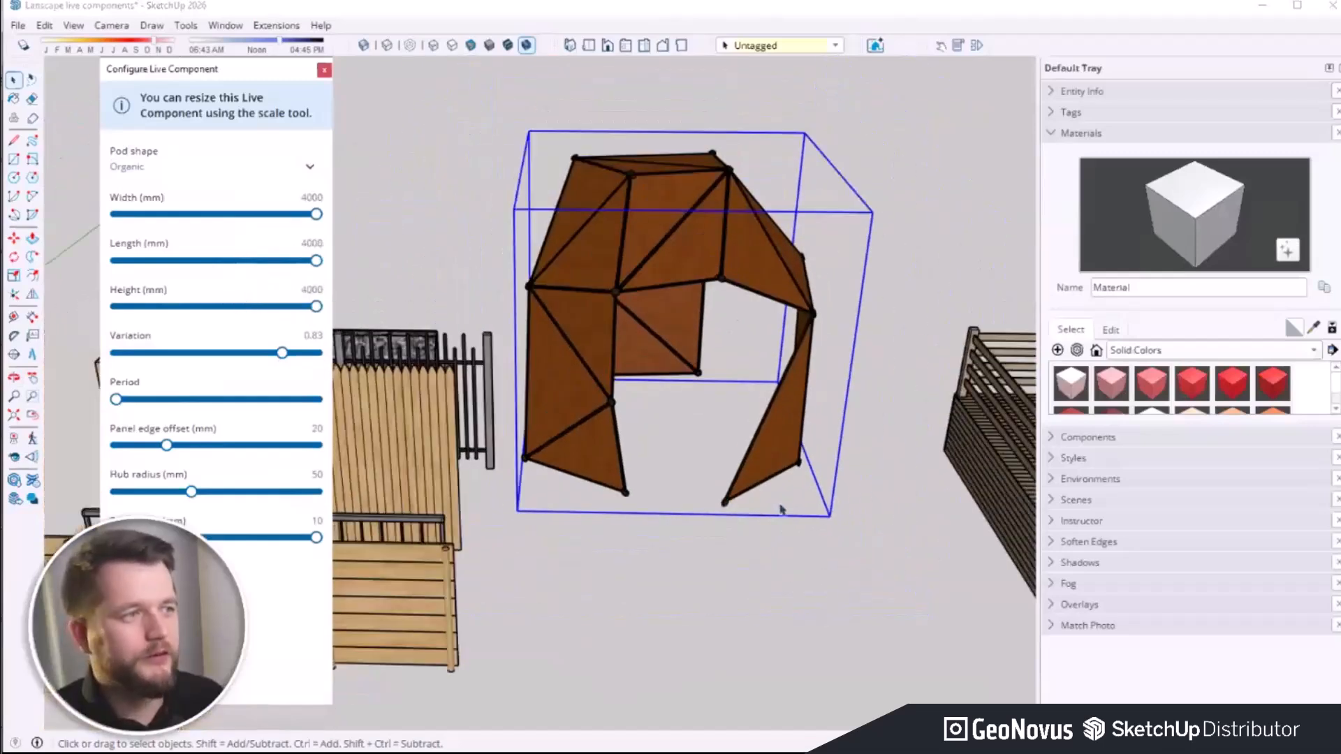
middle_drag(782, 497, 806, 304)
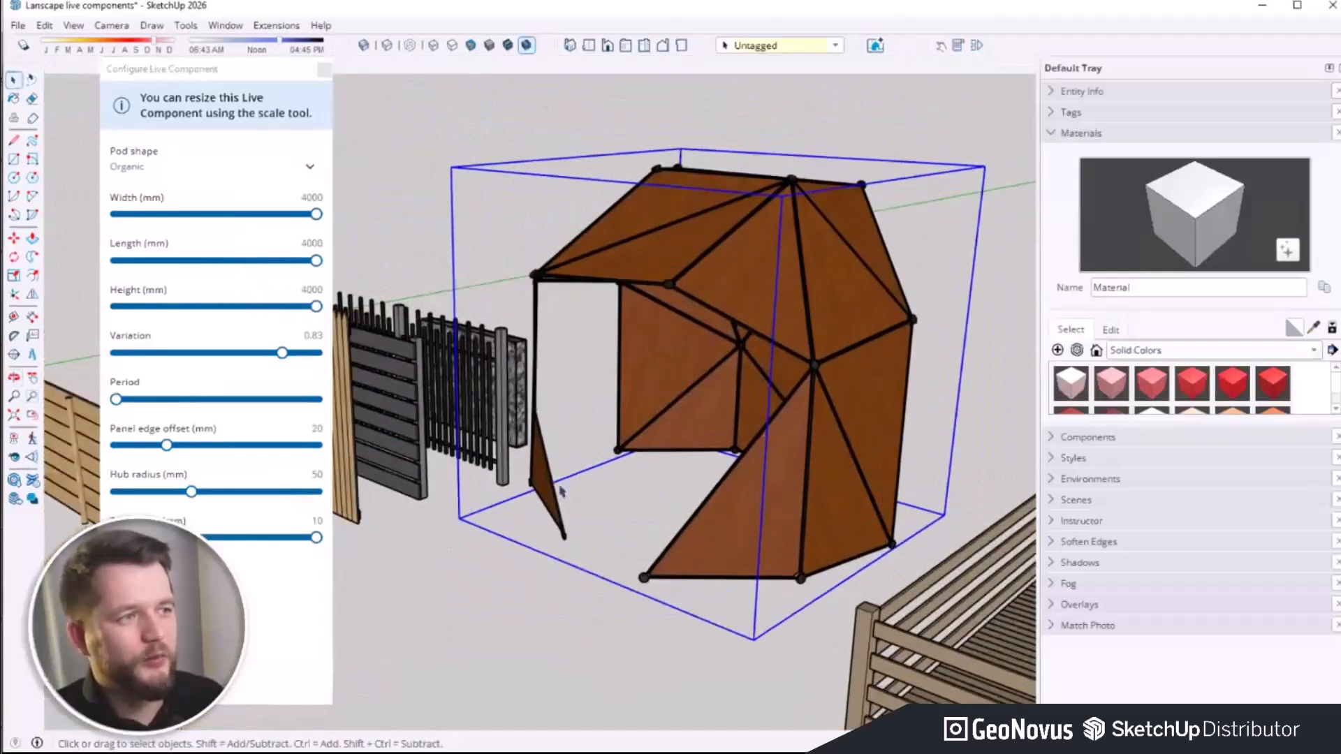
middle_drag(515, 419, 781, 444)
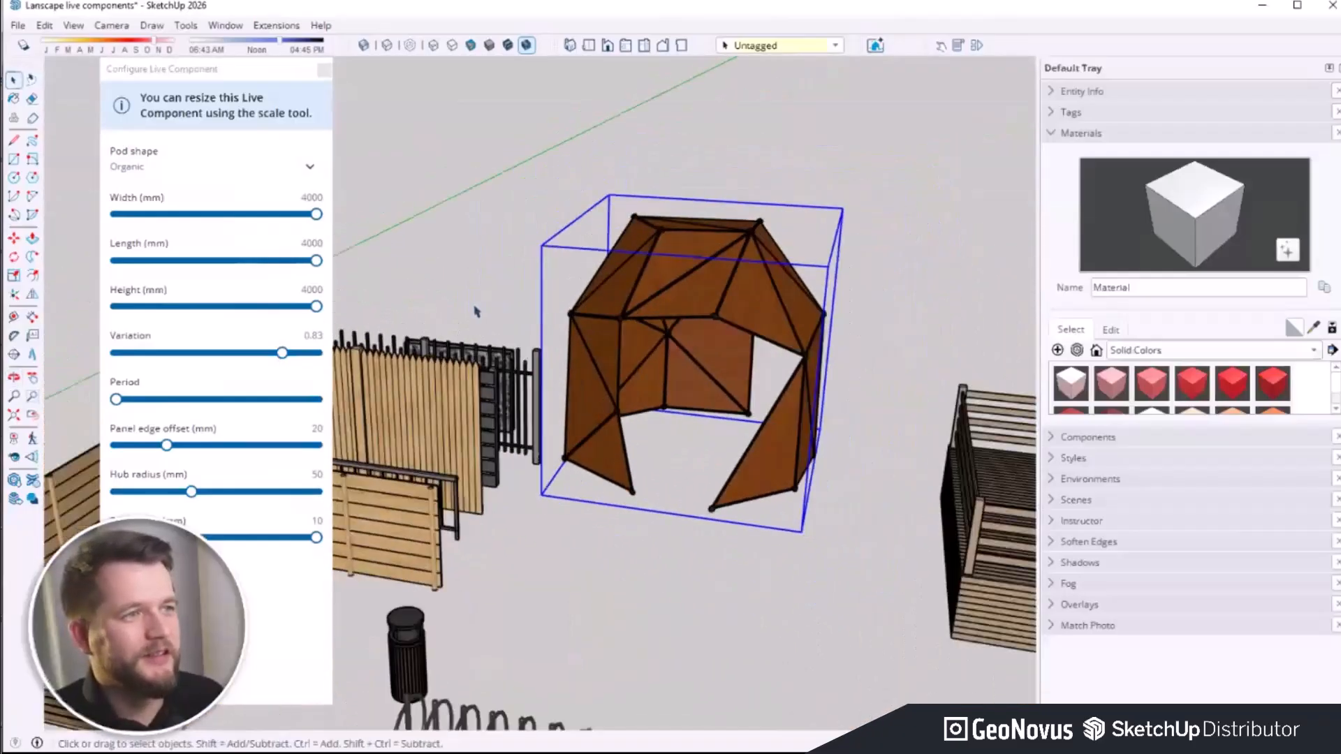
scroll(838, 412, down, 8)
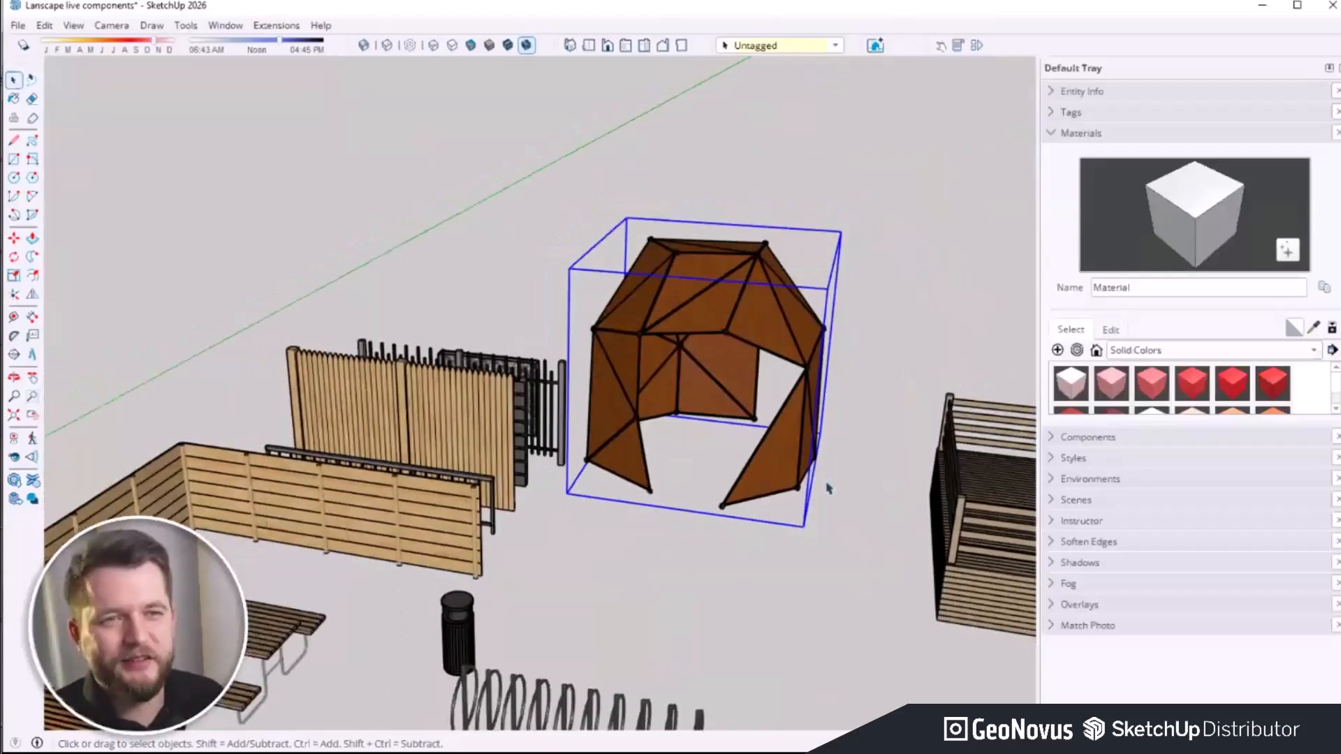
Step: Examine the components on the far side of the model, including the glazed screens, brick arch, skylight and paving patch
scroll(802, 338, down, 3)
middle_drag(801, 338, 395, 609)
scroll(738, 478, down, 2)
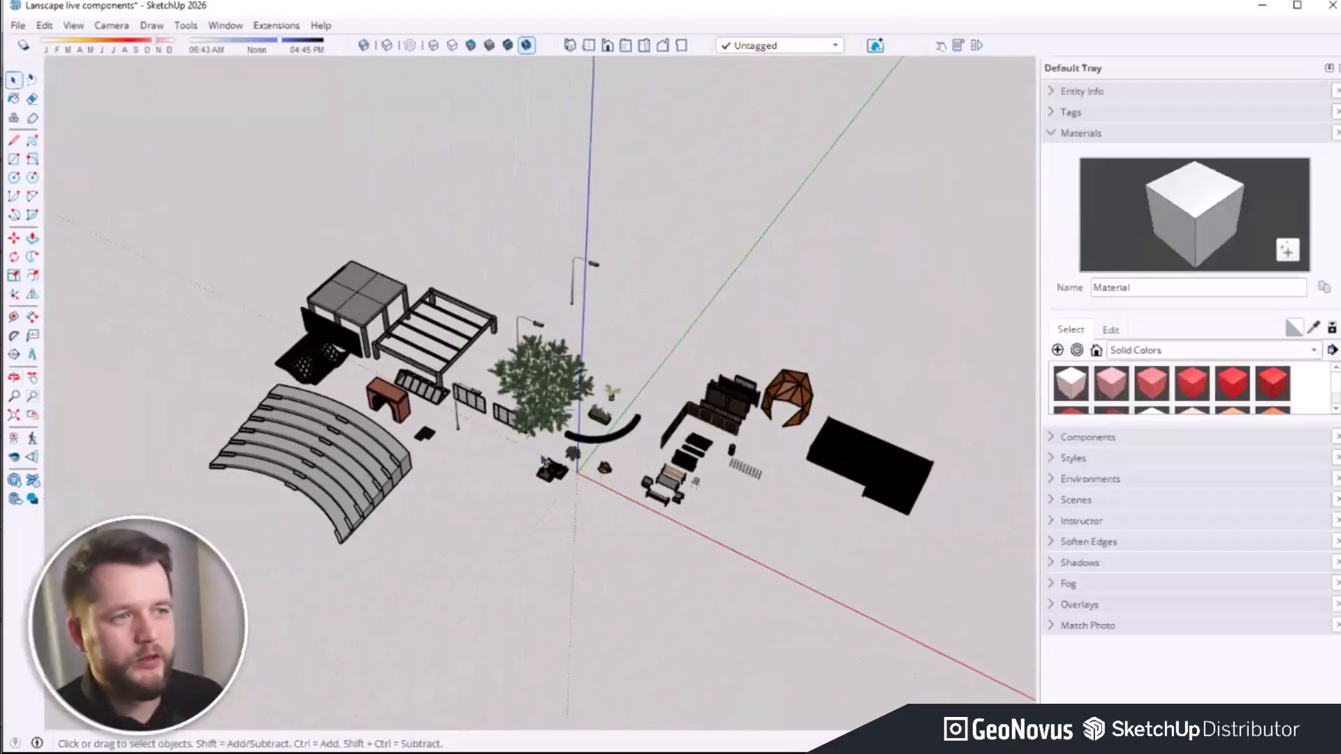
scroll(315, 356, up, 5)
middle_drag(601, 475, 293, 440)
scroll(610, 317, up, 5)
scroll(610, 318, up, 3)
click(656, 283)
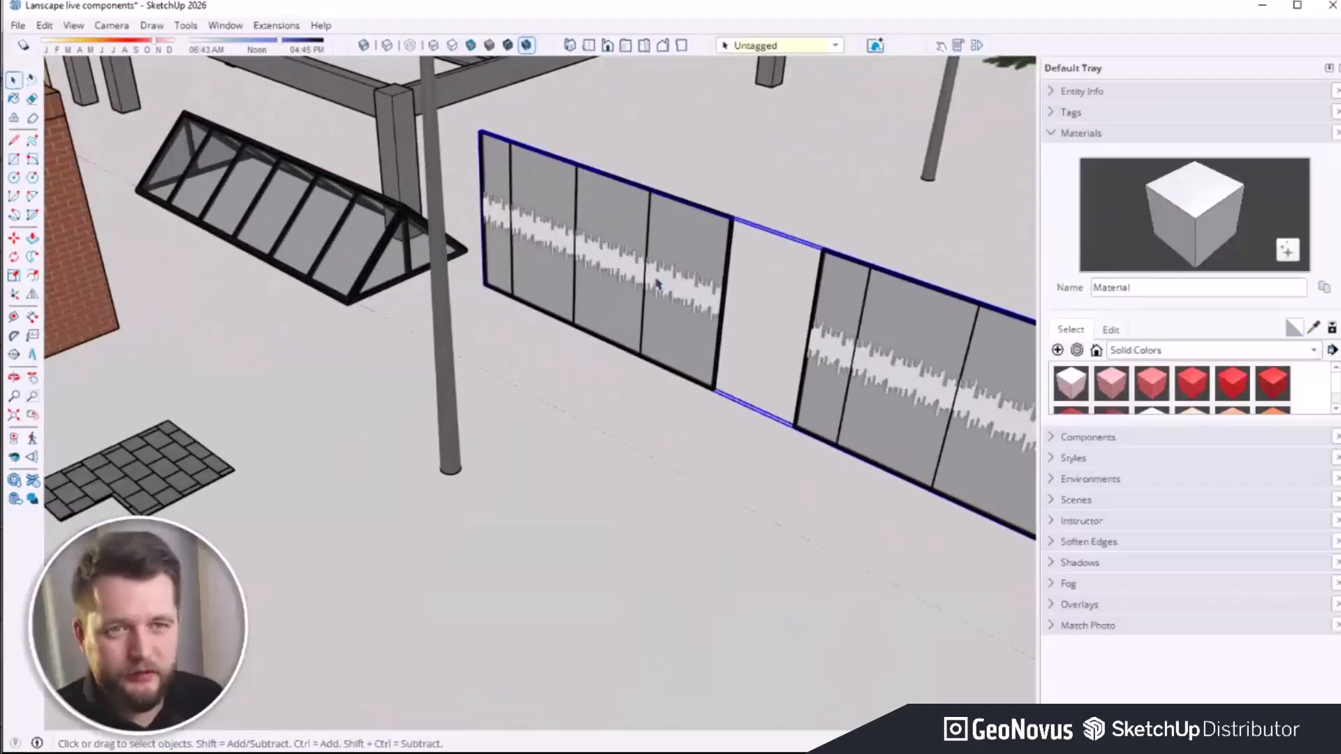
scroll(657, 283, down, 10)
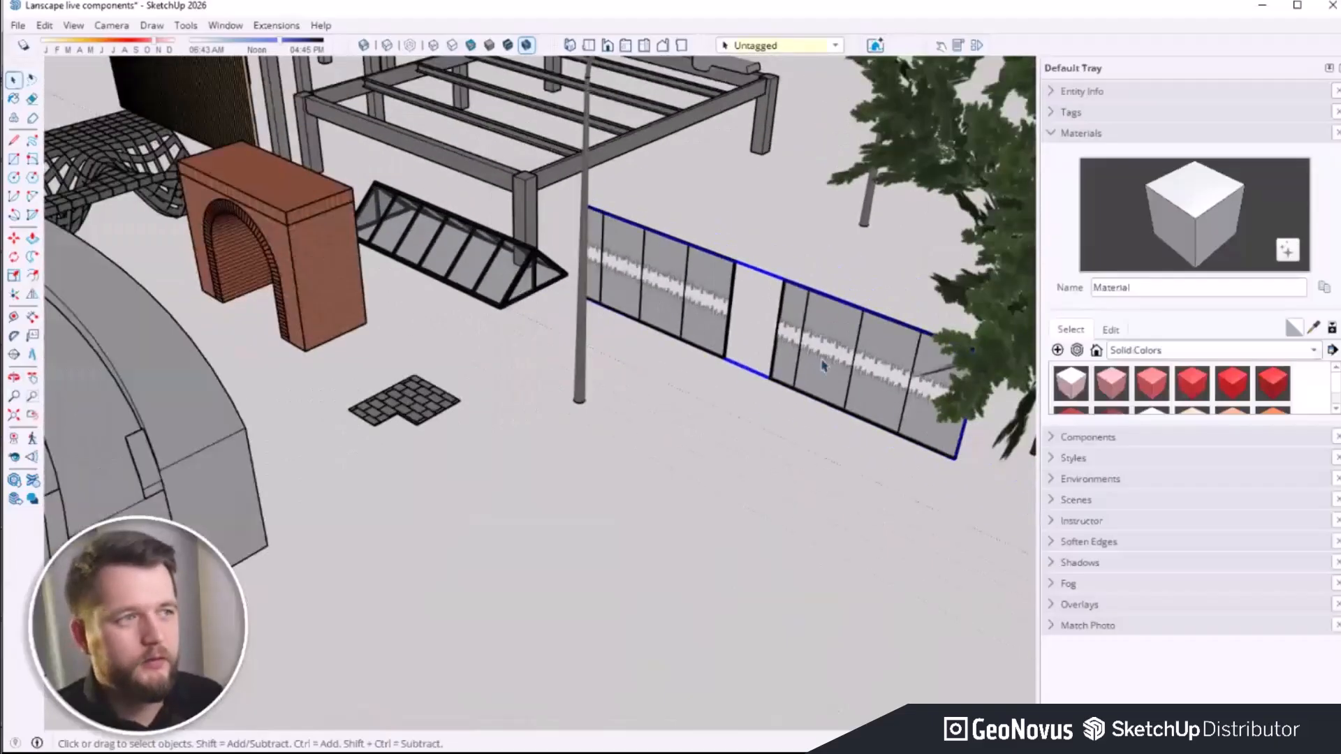
scroll(321, 346, up, 8)
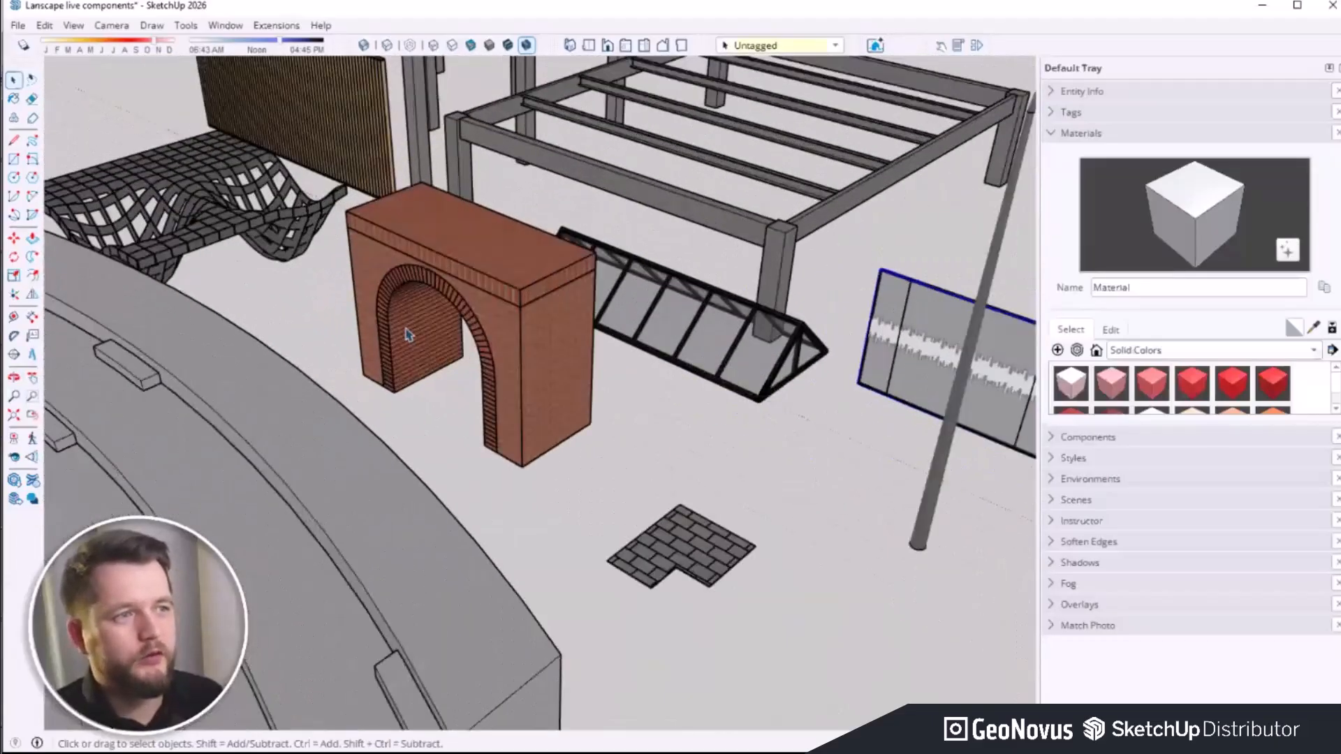
middle_drag(586, 372, 485, 284)
scroll(650, 566, up, 5)
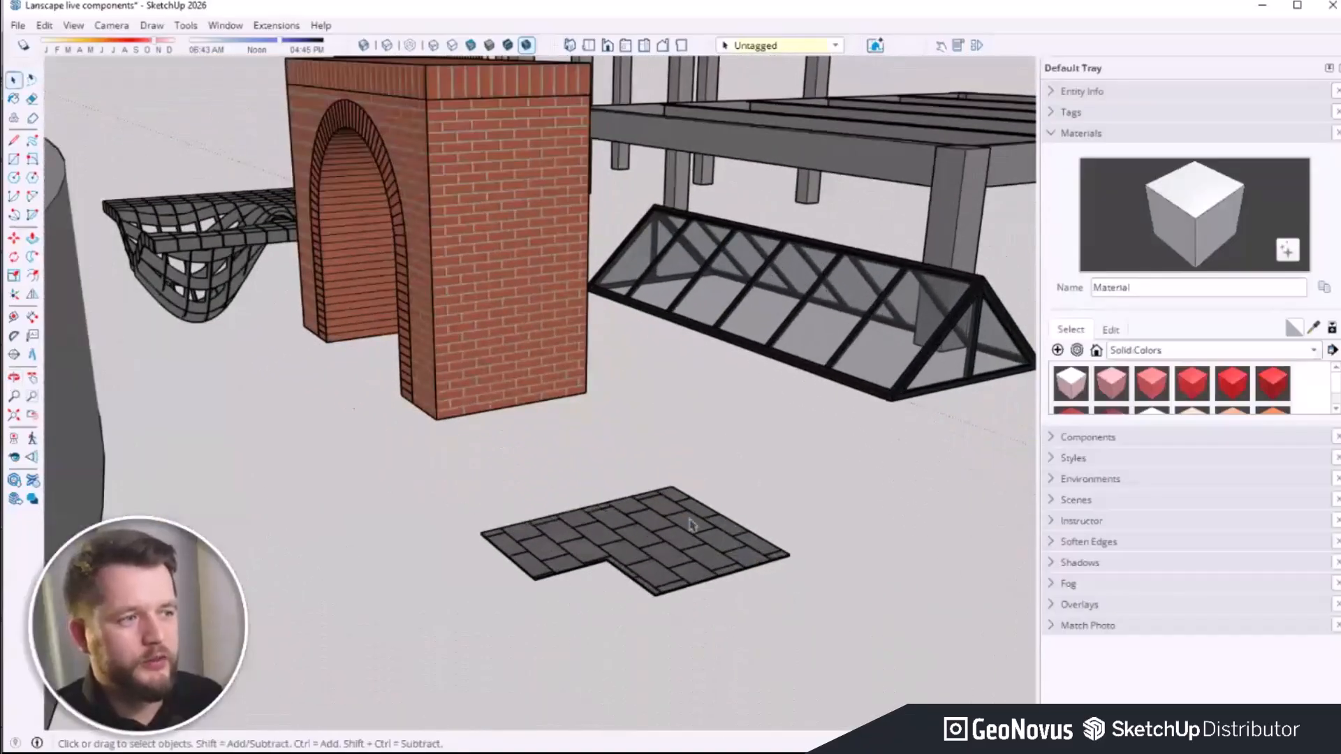
scroll(653, 567, down, 6)
click(672, 539)
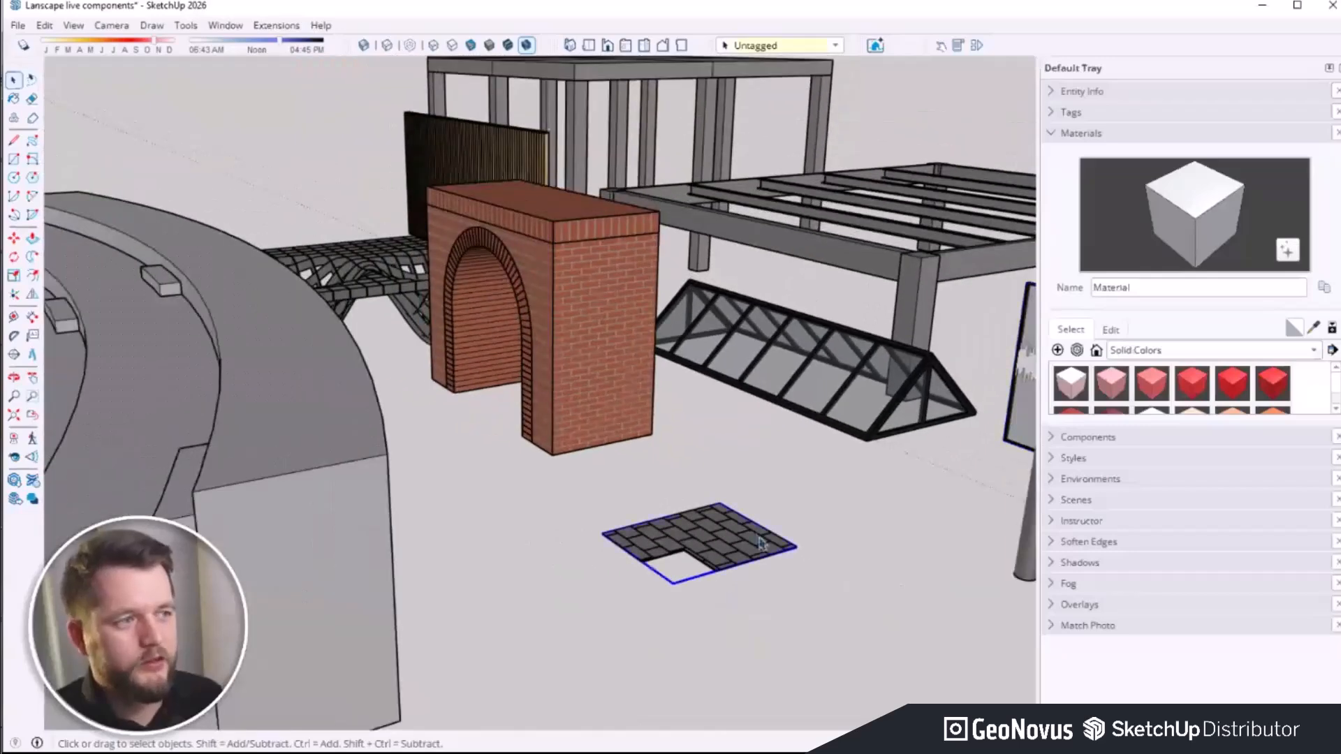
Step: Open the tiered seating stand's configuration and set its rake width to about 15.349 m and rake shape to 0
scroll(745, 546, down, 5)
middle_drag(787, 523, 643, 410)
scroll(329, 380, down, 4)
scroll(754, 346, up, 5)
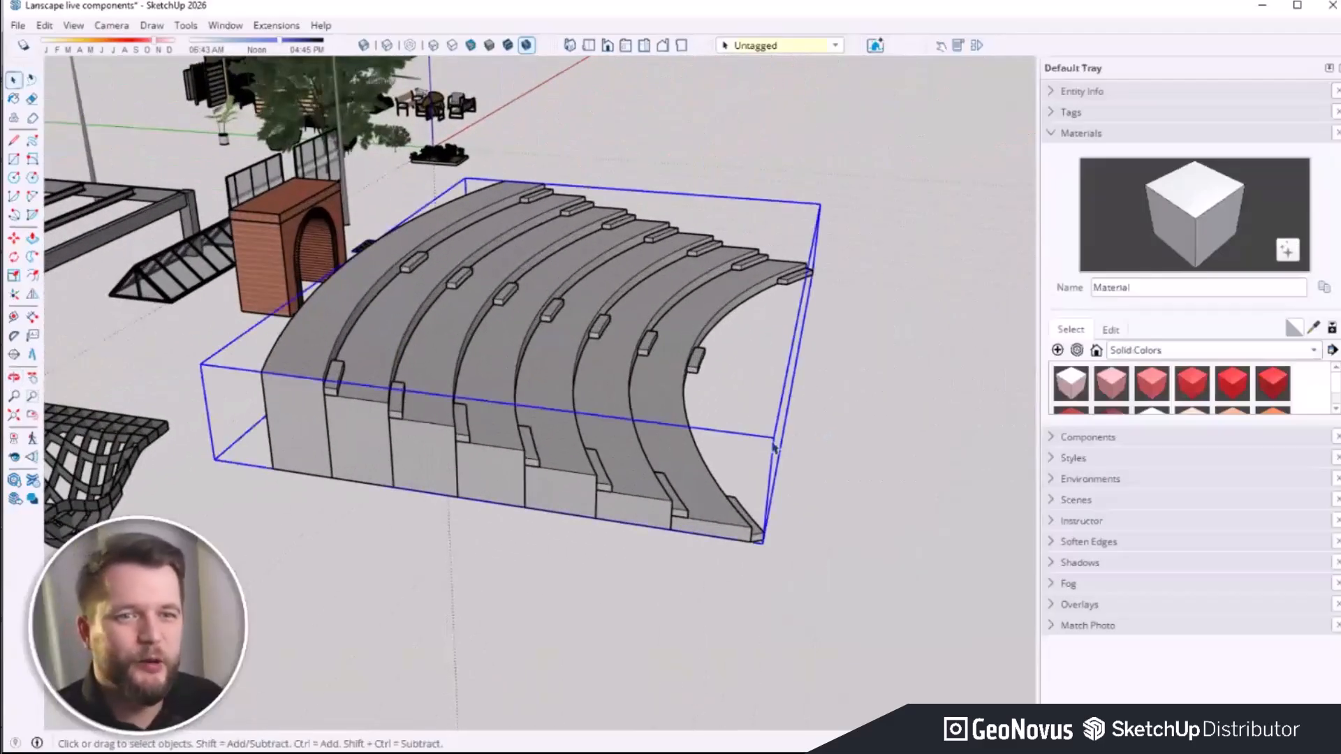
double_click(521, 430)
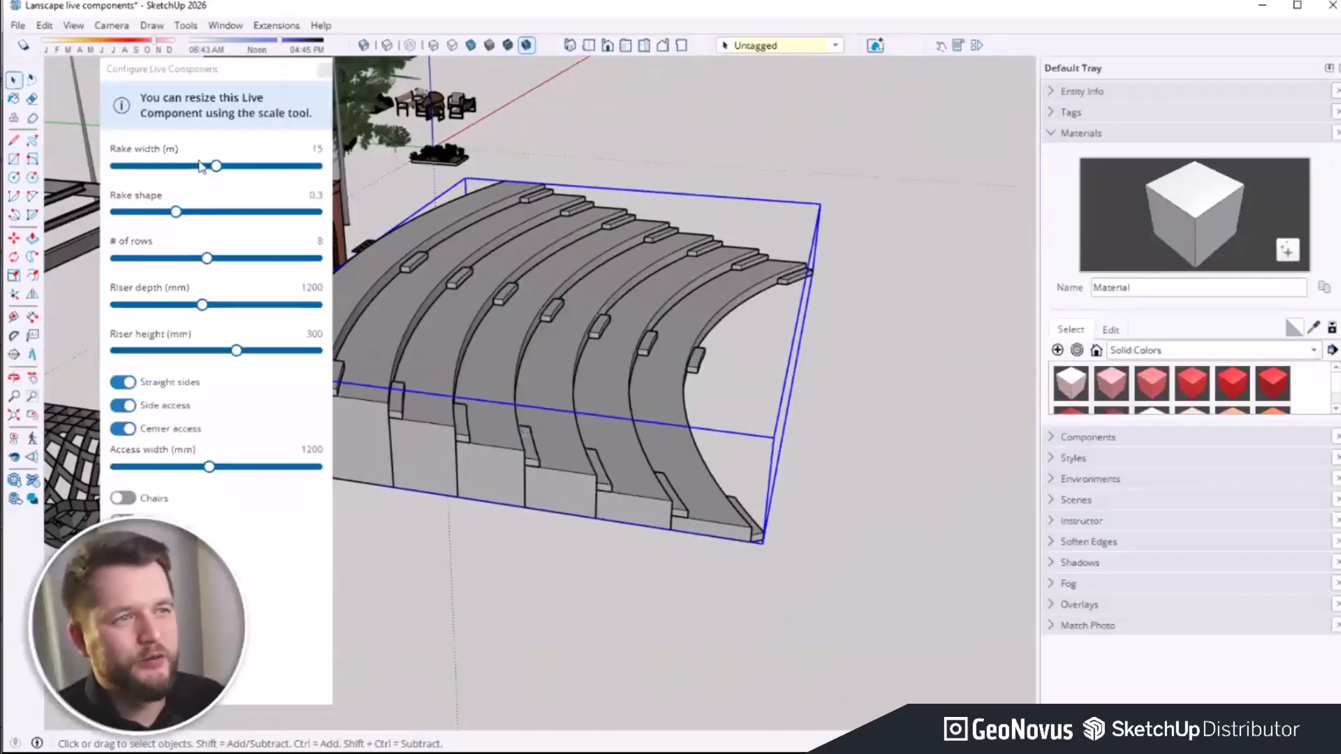
mouse_move(215, 167)
mouse_down()
mouse_move(134, 173)
mouse_move(222, 169)
mouse_up()
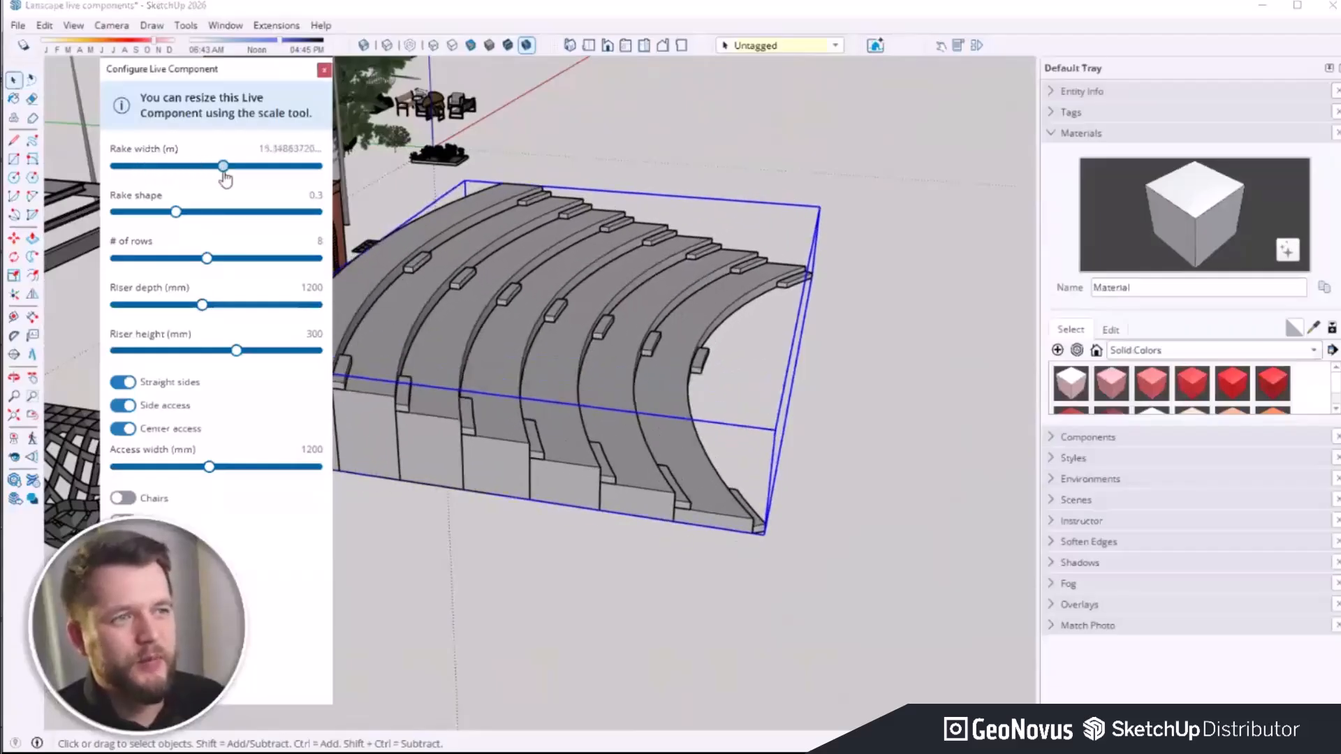
drag(180, 215, 105, 214)
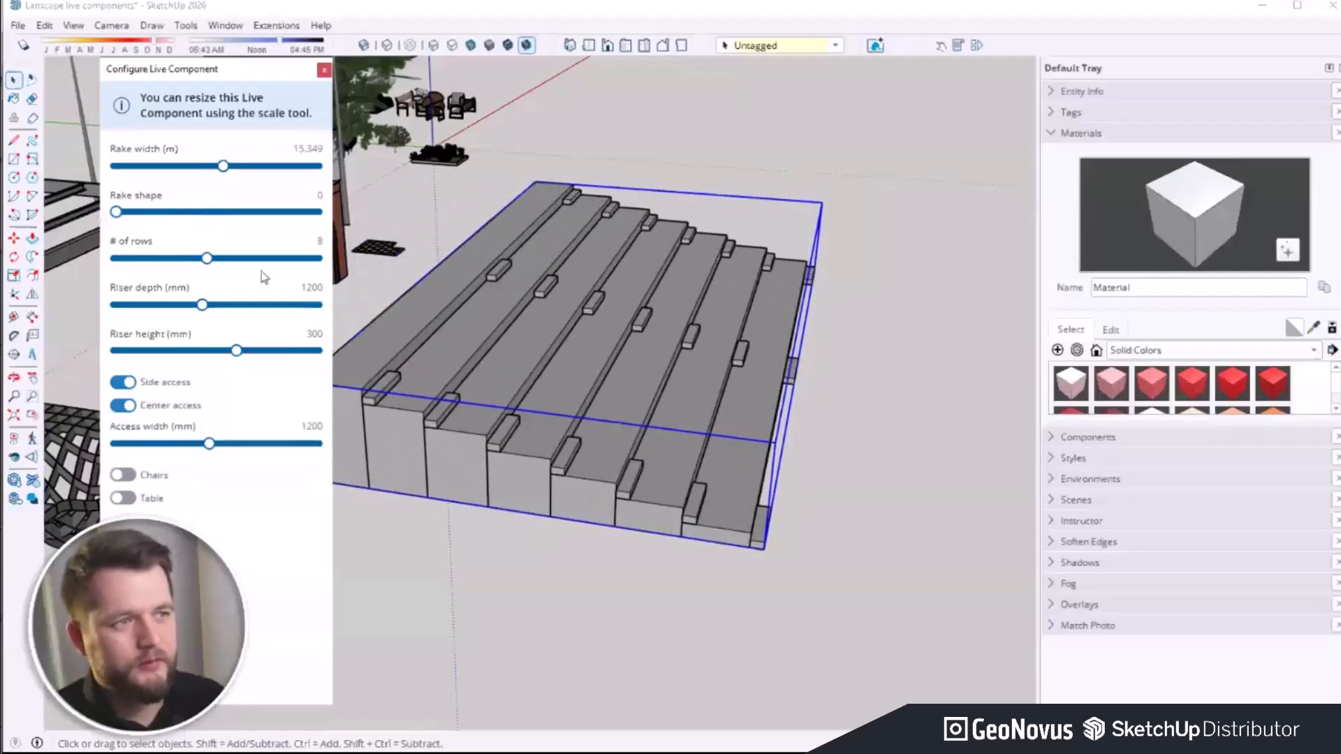
mouse_move(207, 258)
mouse_down()
mouse_move(138, 266)
mouse_move(216, 271)
mouse_up()
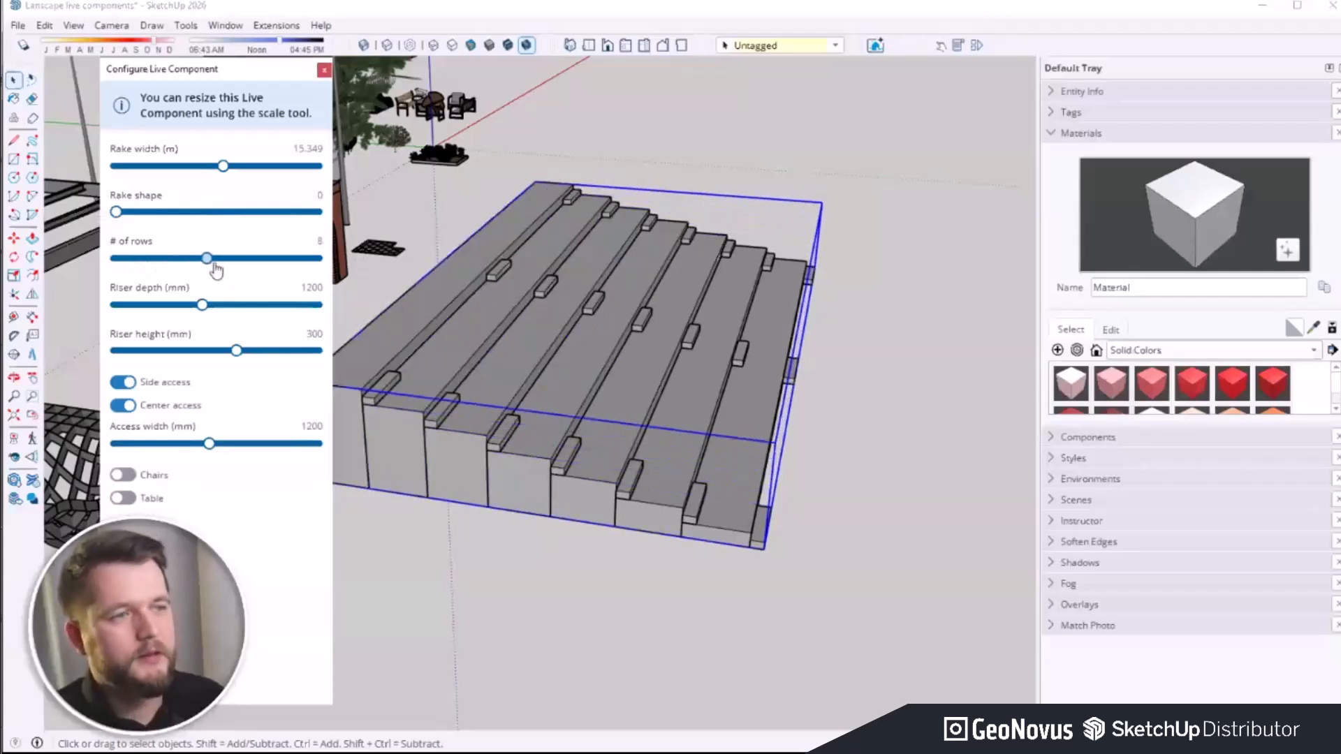
Step: Enable chairs on the tiered stand, switch them to the red auditorium seats and close the configuration
click(126, 478)
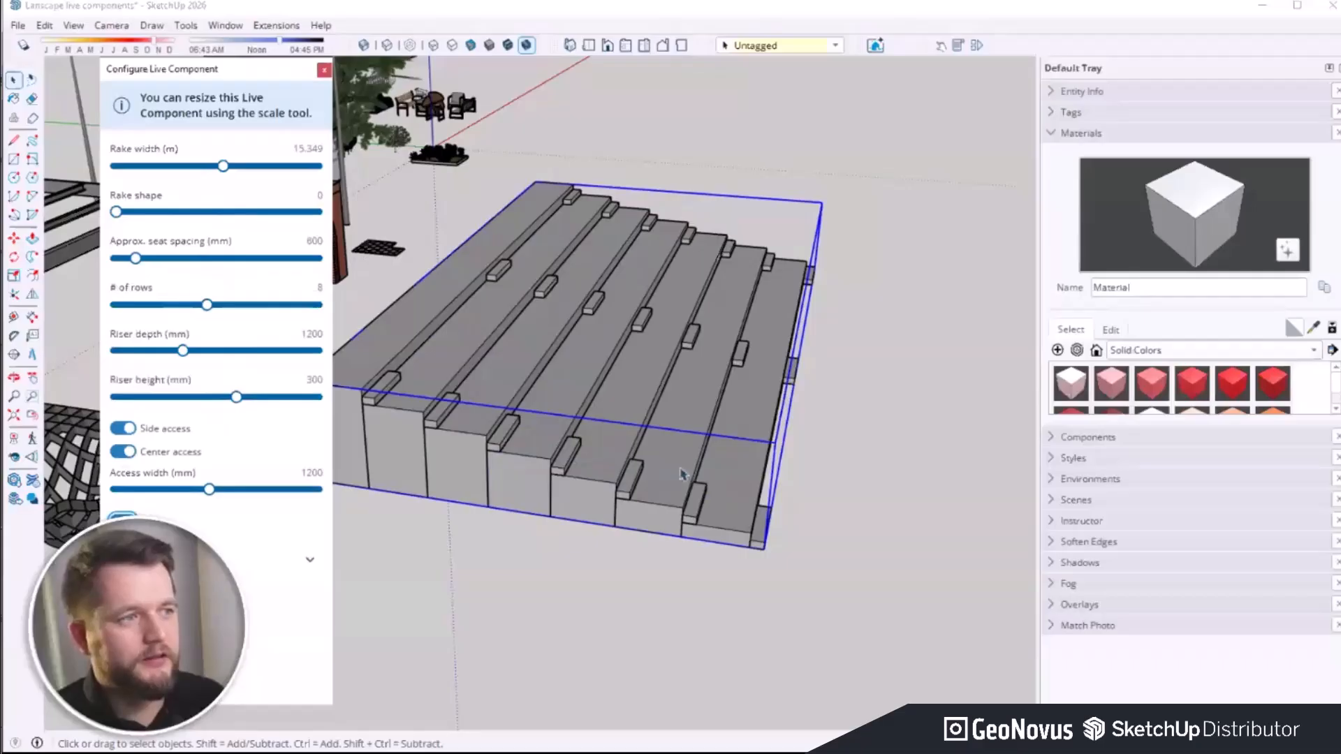
scroll(666, 447, up, 5)
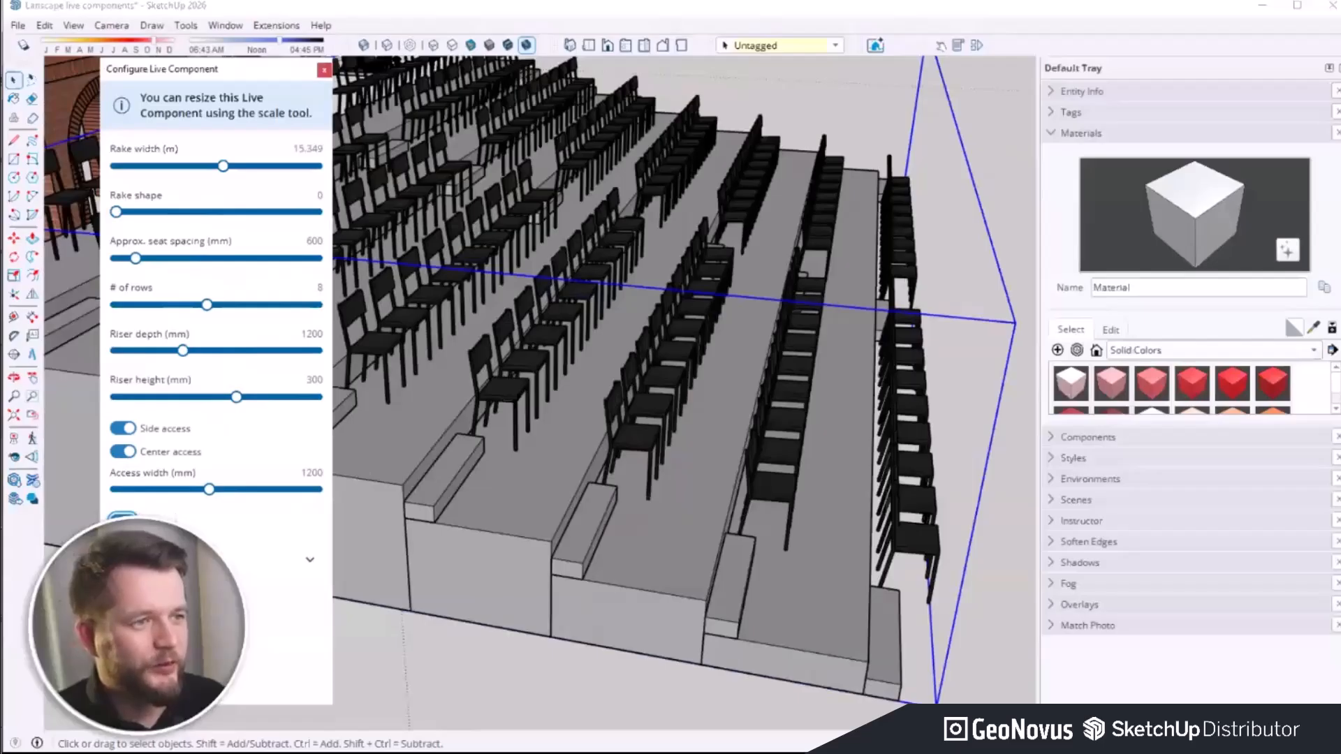
click(310, 559)
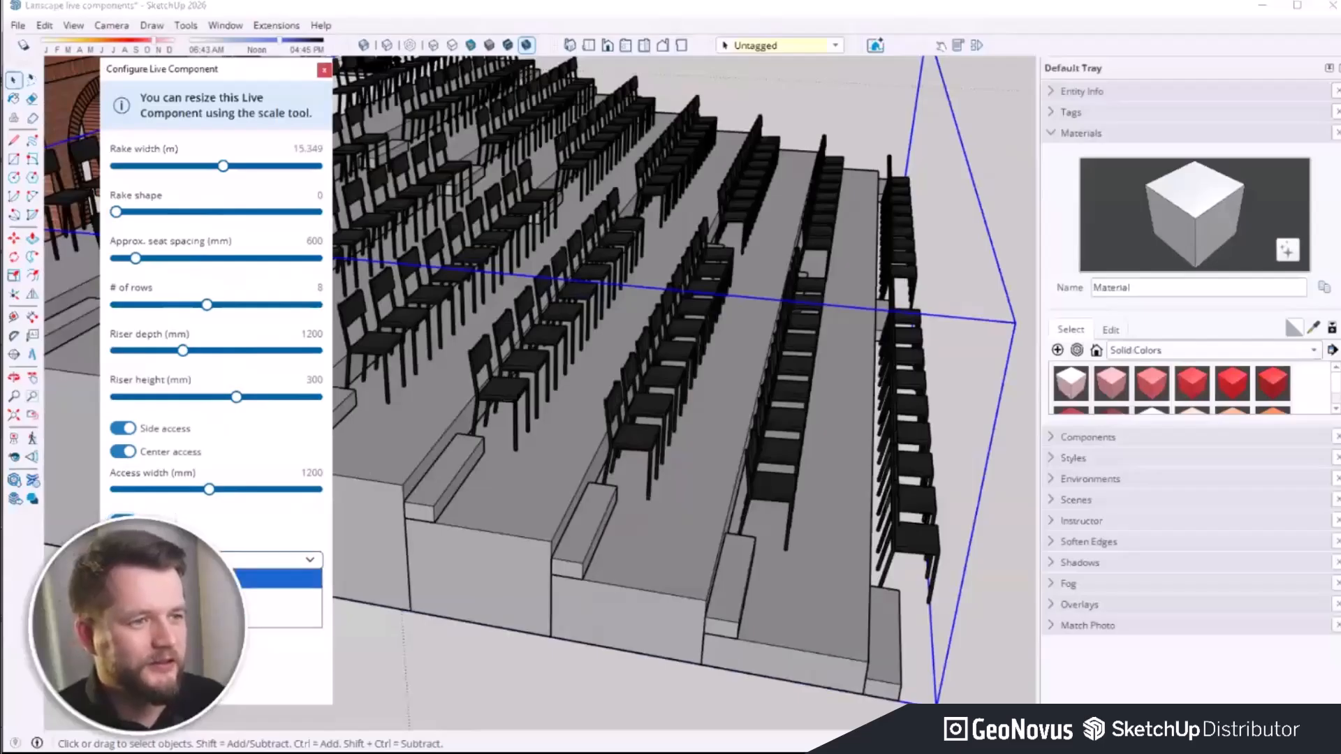
click(280, 578)
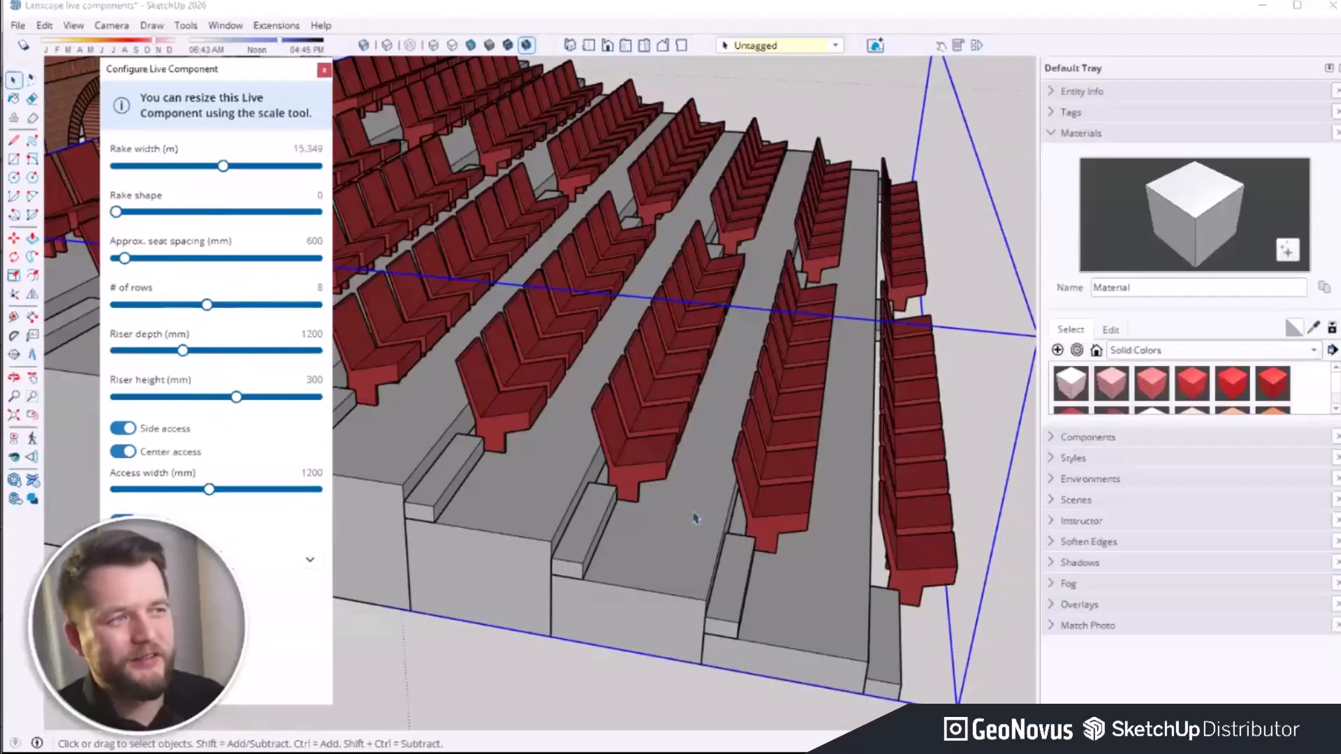
scroll(695, 518, down, 5)
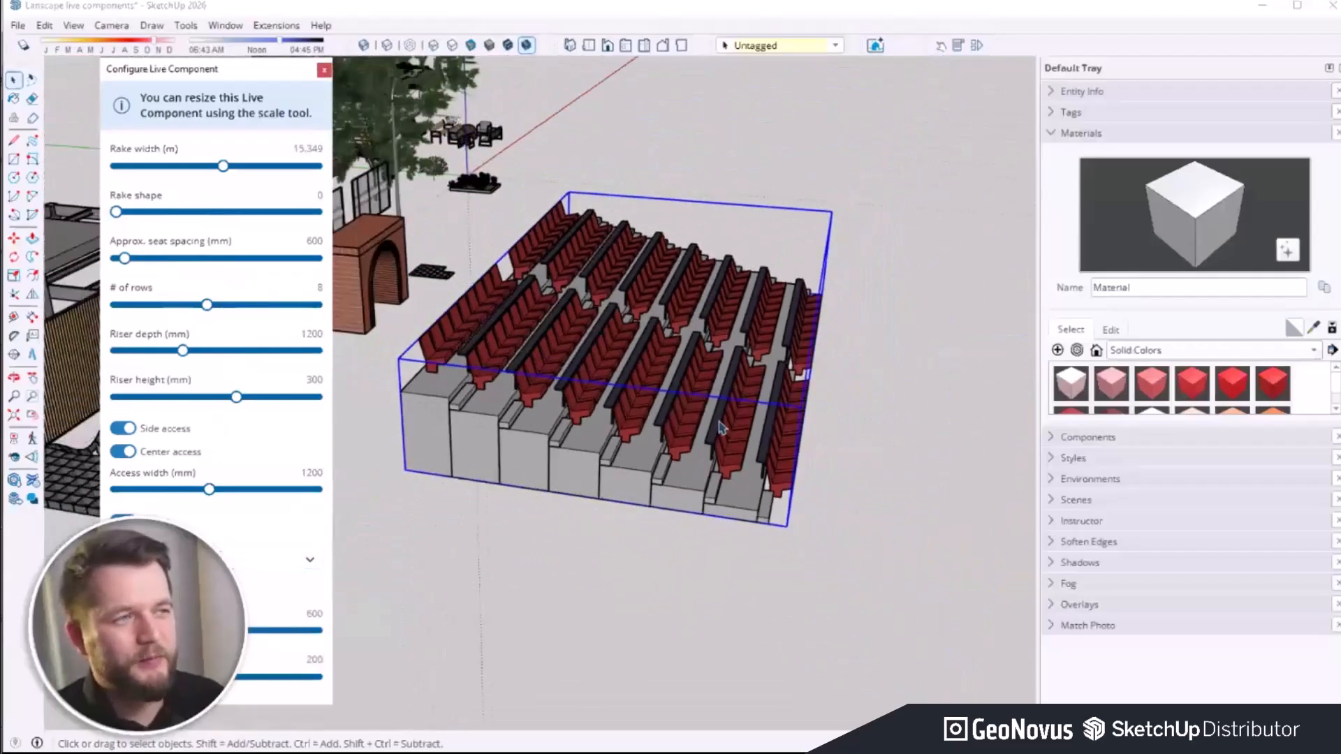
middle_drag(721, 427, 711, 344)
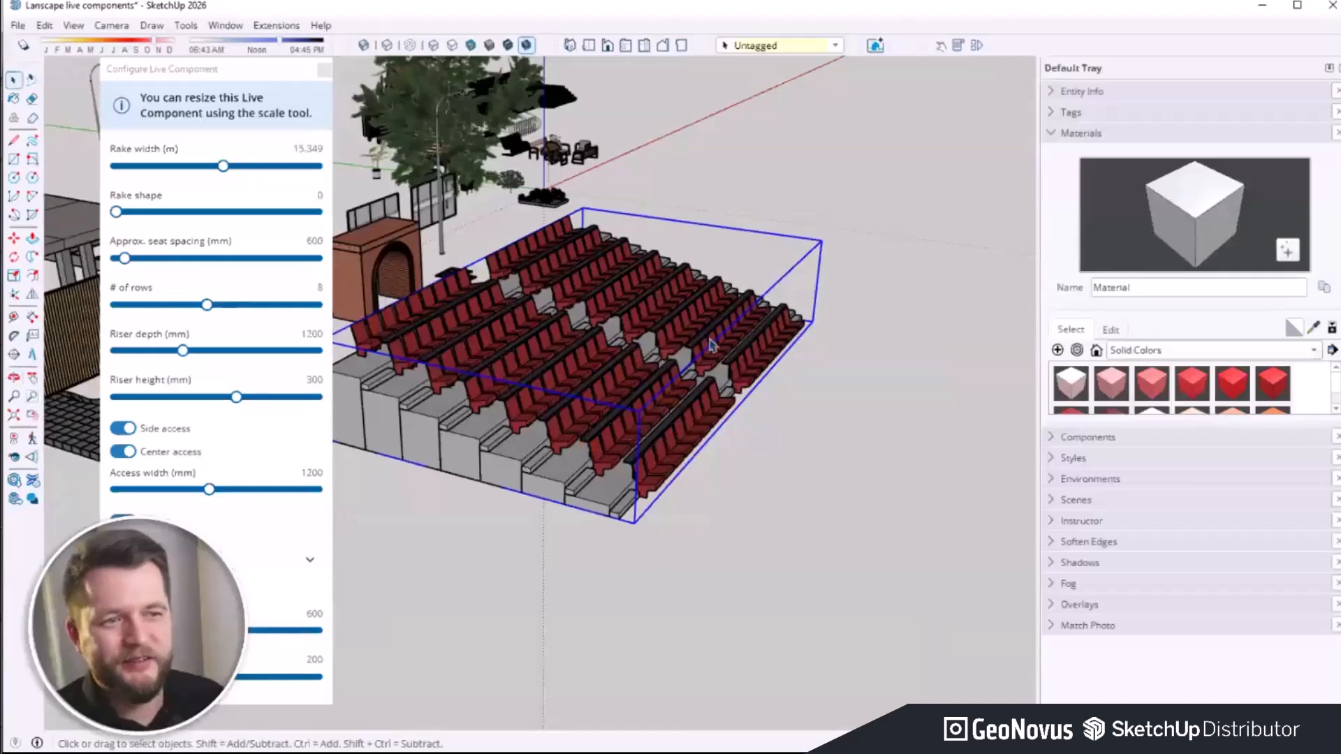
scroll(828, 443, down, 4)
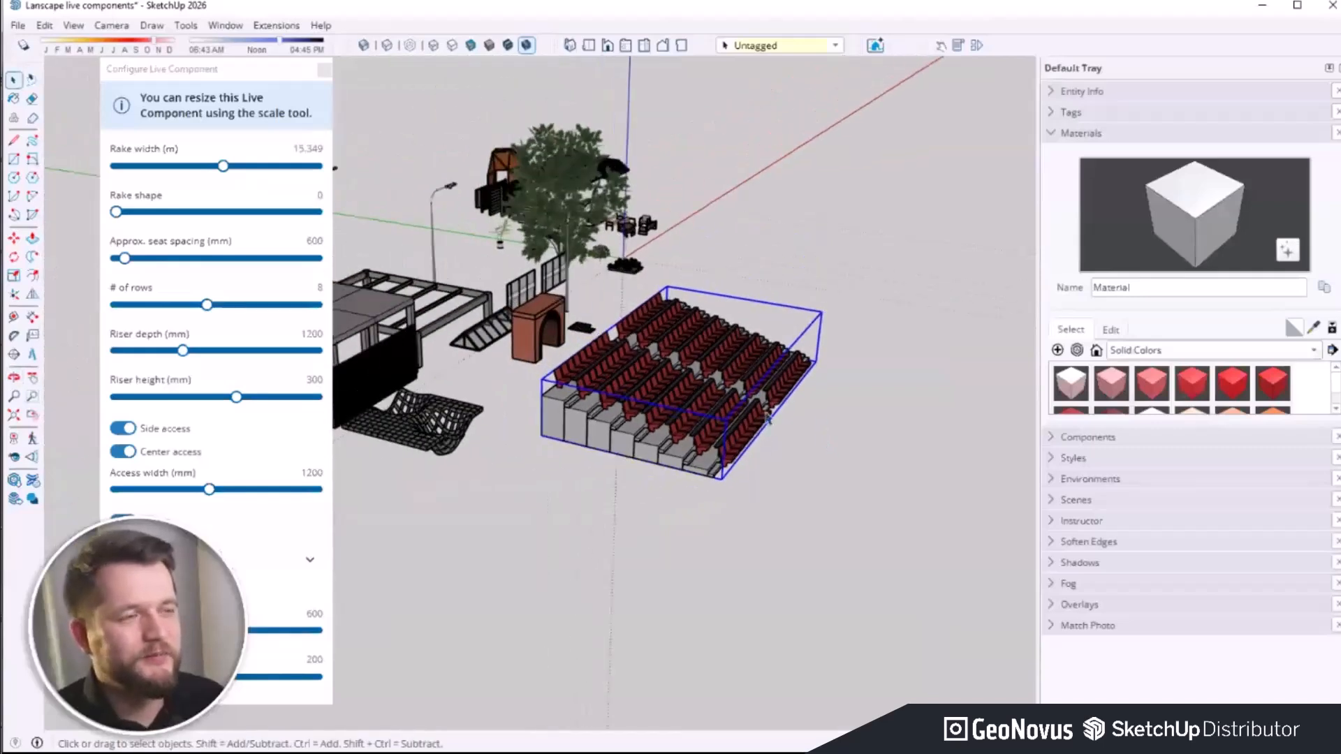
scroll(768, 419, down, 2)
scroll(363, 335, up, 3)
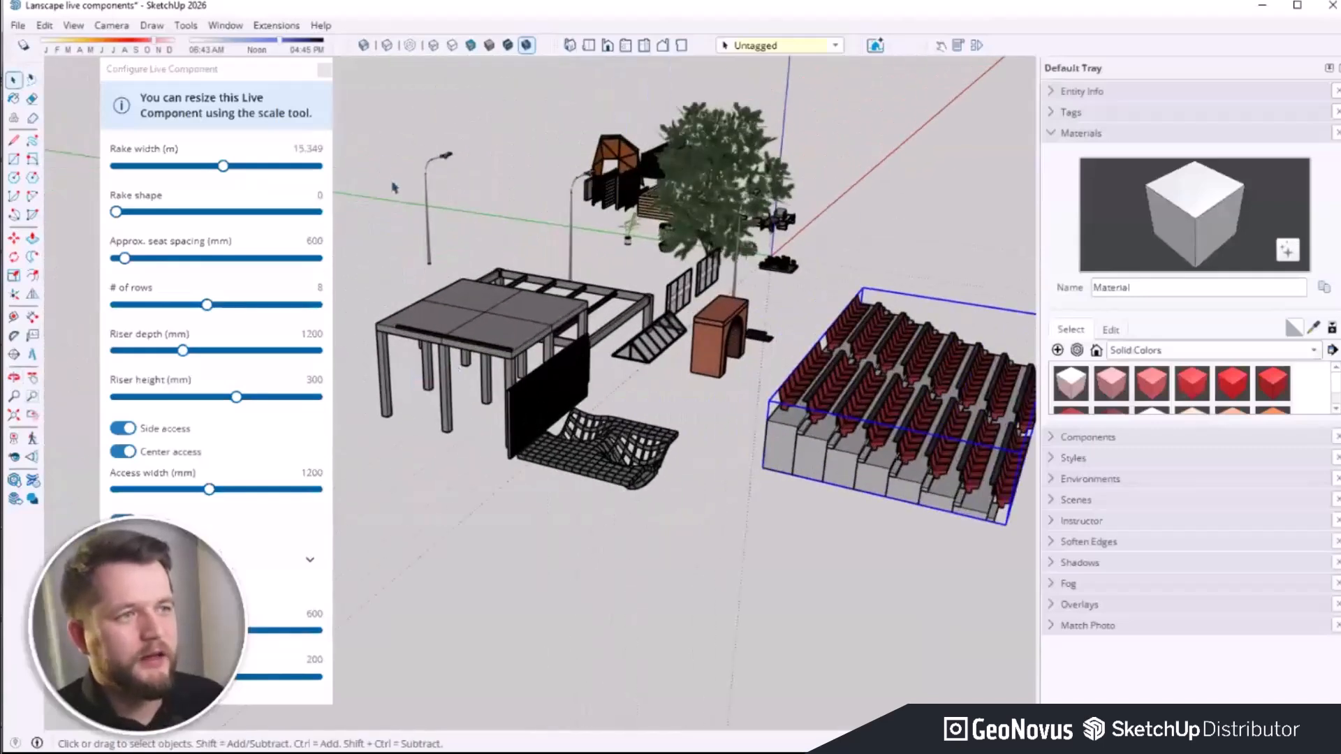
click(325, 71)
Step: Select the steel I-beam along the concrete roof slab's edge and open its Live Component configuration
scroll(672, 426, up, 4)
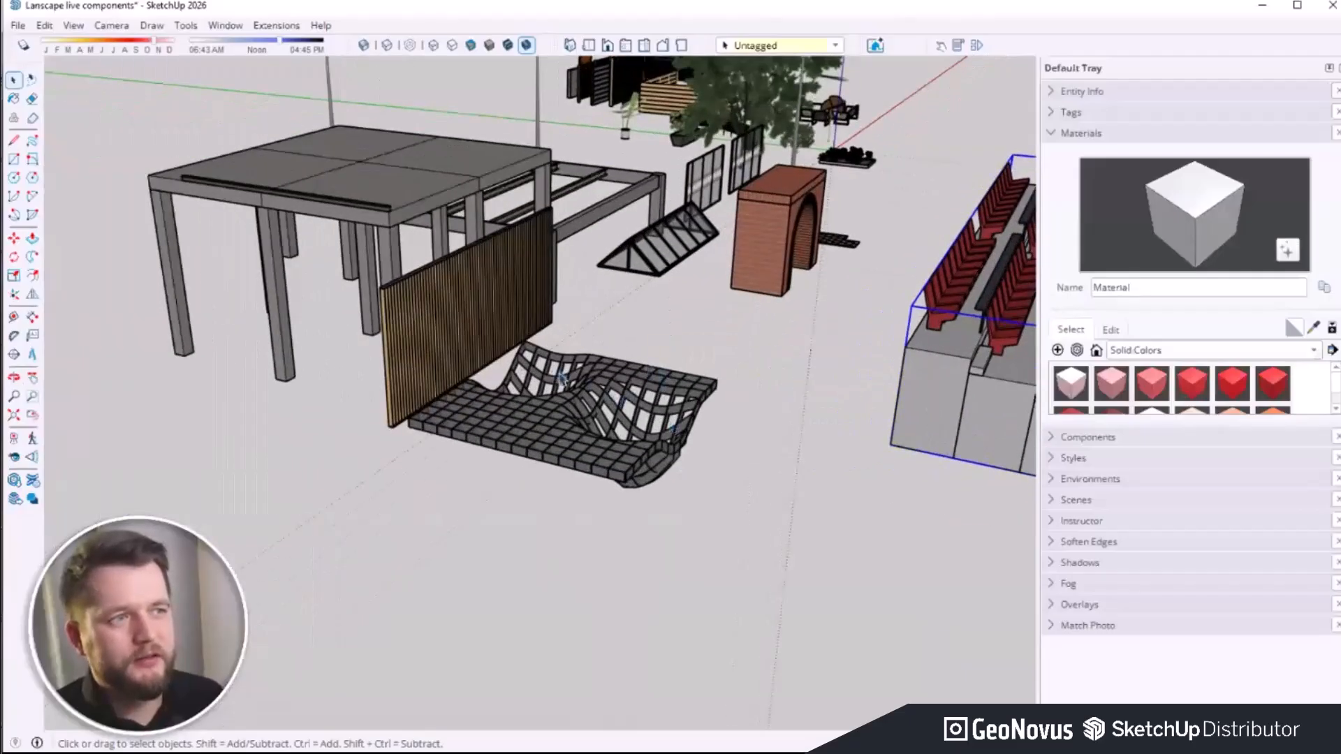
scroll(392, 202, up, 6)
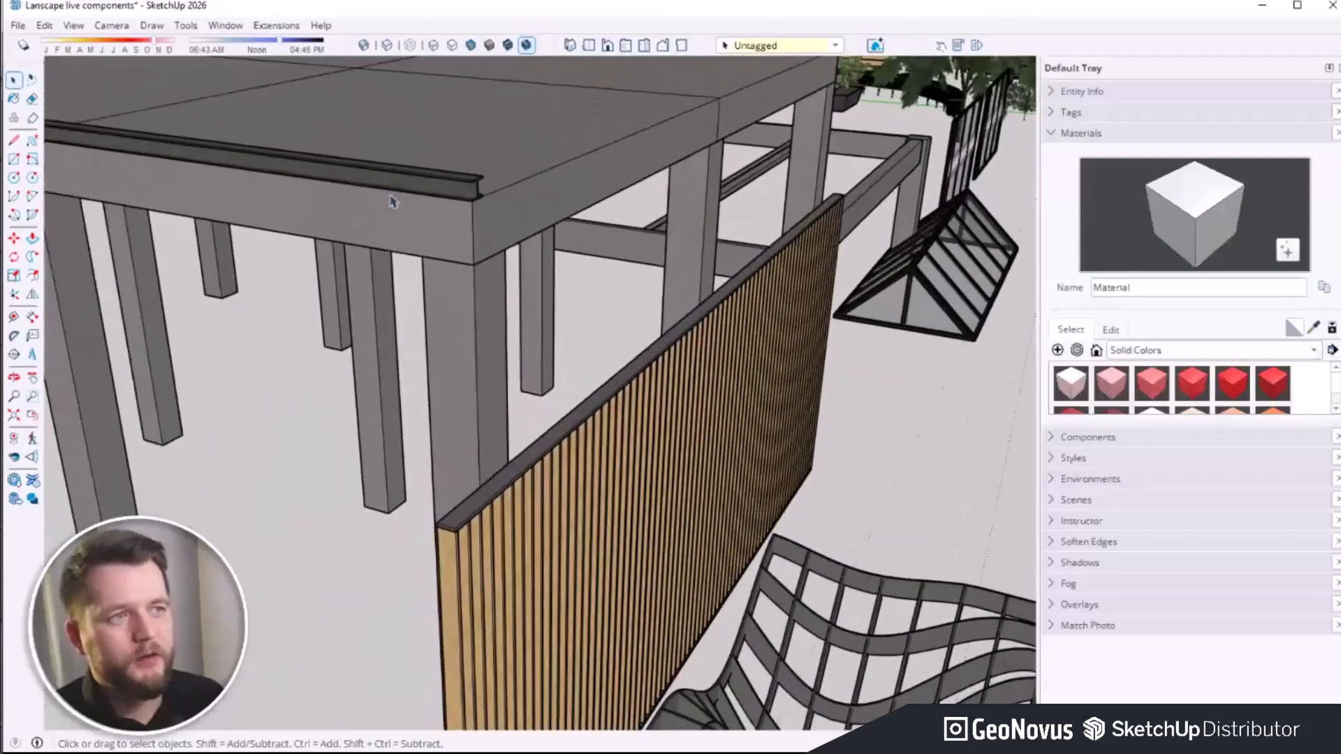
click(417, 194)
middle_drag(419, 195, 929, 482)
scroll(577, 275, up, 2)
middle_drag(749, 368, 754, 408)
double_click(749, 411)
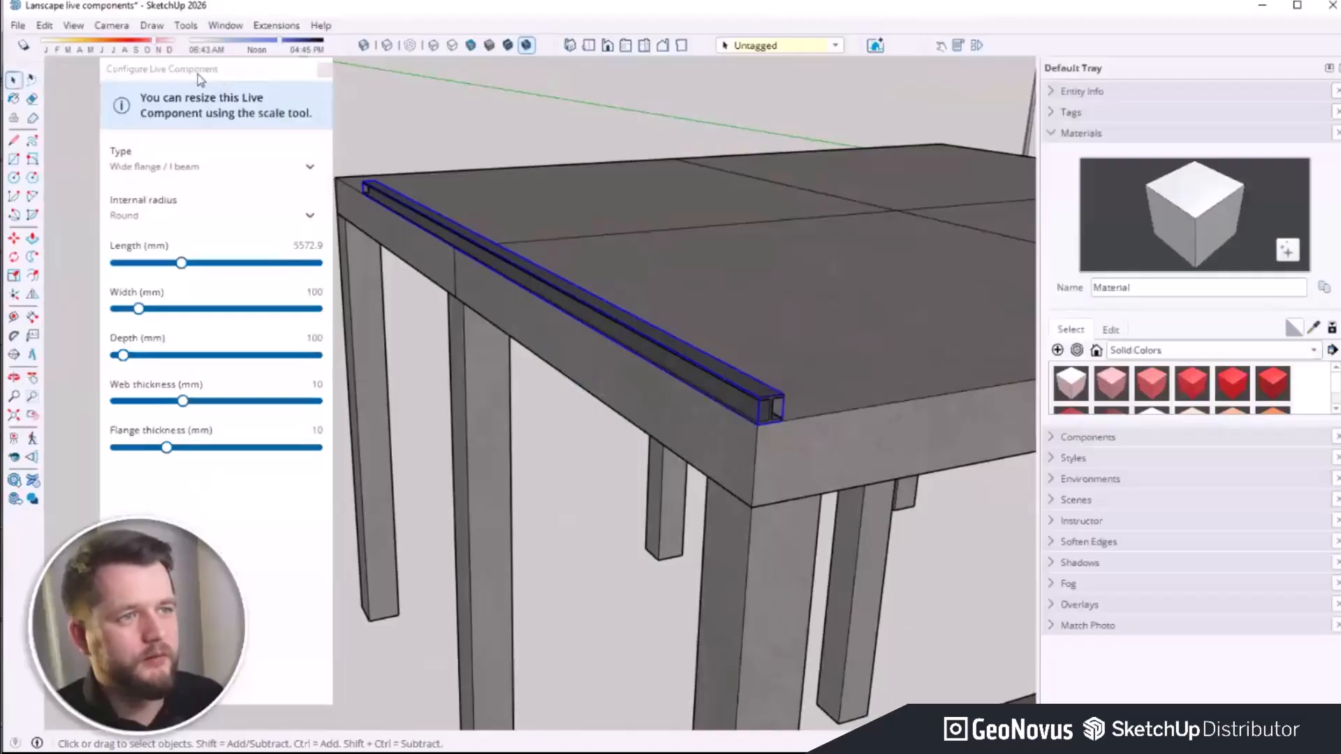
drag(214, 74, 162, 71)
Step: Copy the I-beam across the roof slab with the Move tool, placing the copy parallel to the original
scroll(698, 391, up, 3)
middle_drag(698, 391, 581, 318)
key(m)
middle_drag(768, 458, 770, 502)
key(ctrl)
click(873, 495)
middle_drag(957, 500, 705, 473)
click(755, 469)
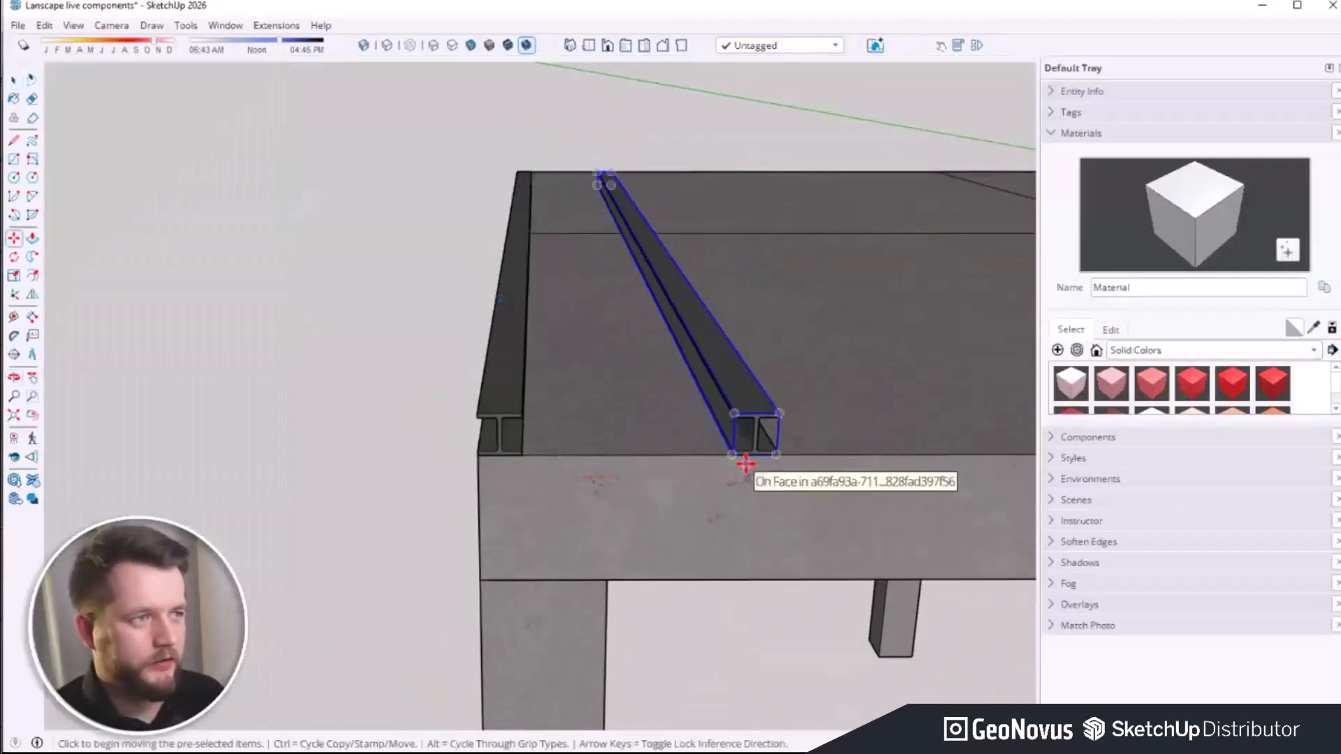
Step: Multiply the beam copy by x2 to place two equally spaced beams across the slab
text(x2)
key(Return)
key(space)
Step: Open the Live Component configuration of the beam at the slab's corner
scroll(668, 504, down, 2)
middle_drag(686, 463, 533, 438)
click(518, 442)
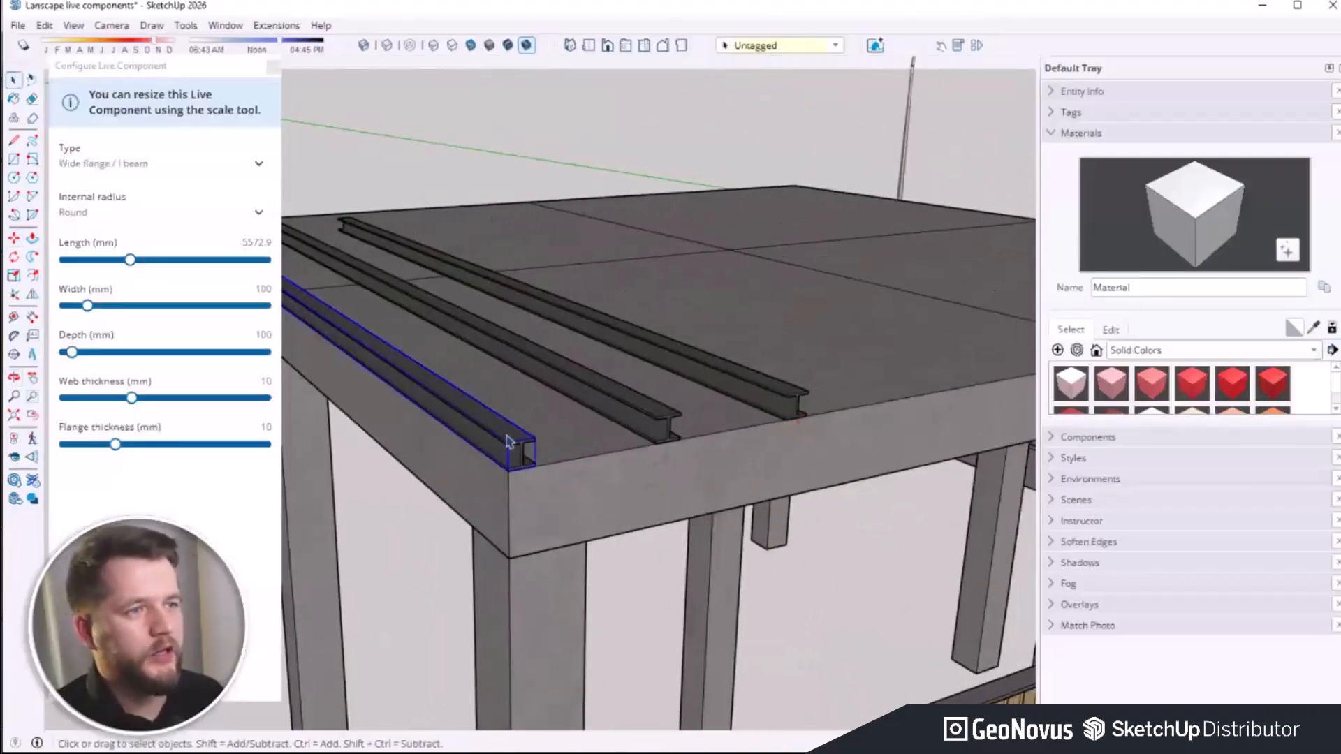
Step: Try Channel, Tee bar and Circular hollow section as the profile type of the roof beams
click(135, 165)
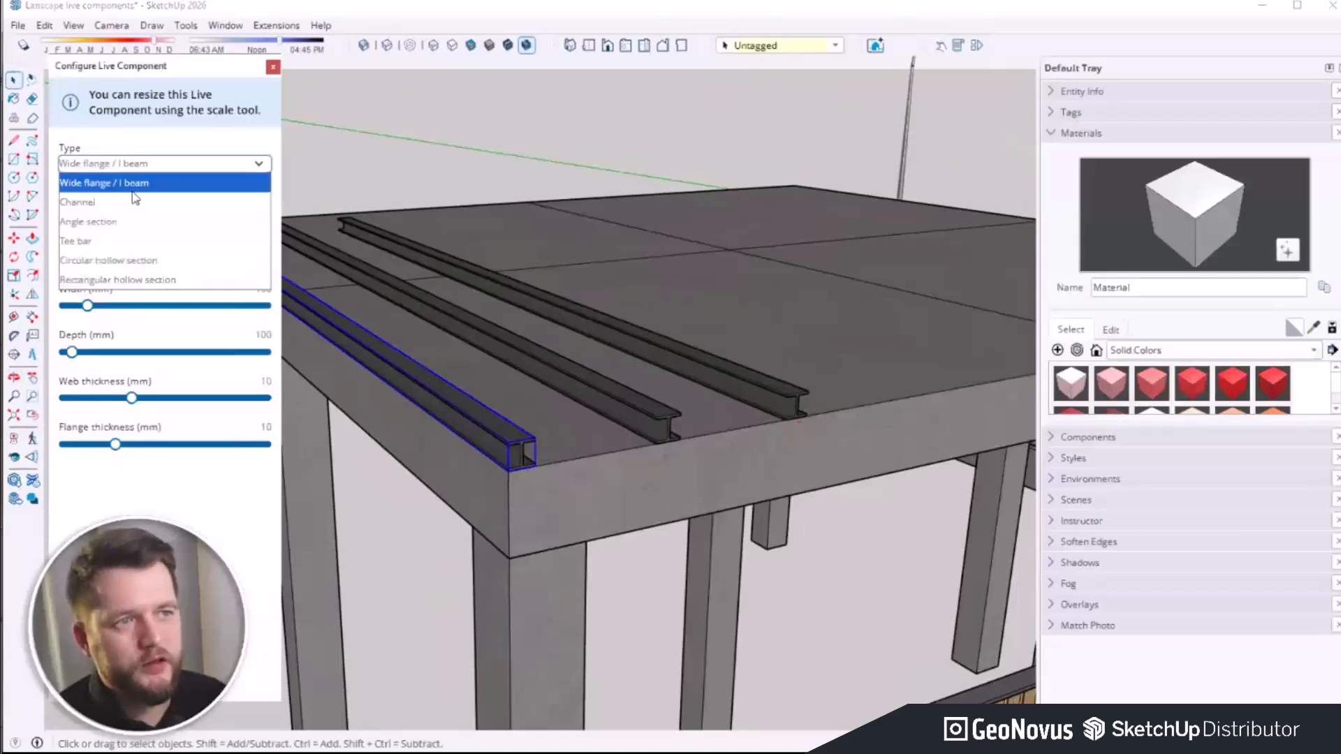
click(135, 199)
scroll(505, 424, up, 2)
scroll(505, 424, up, 1)
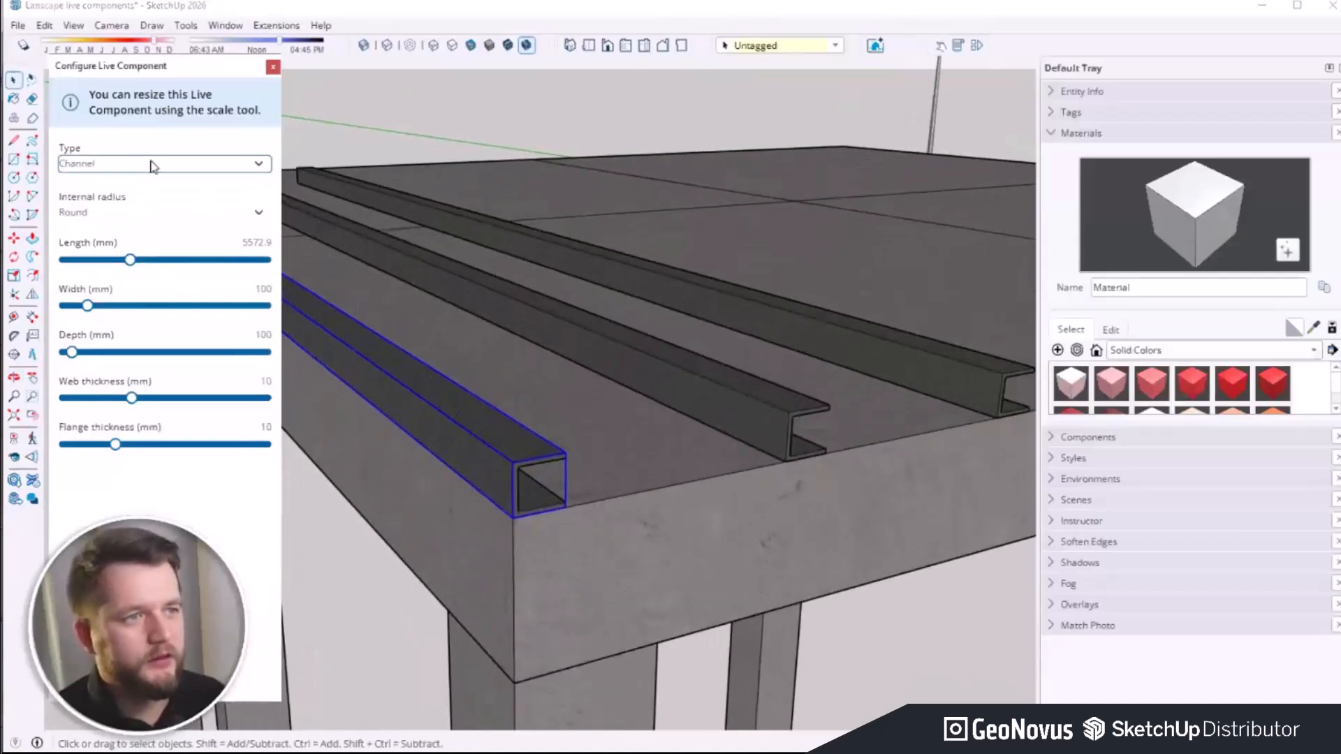
click(153, 165)
click(107, 243)
click(162, 166)
click(166, 259)
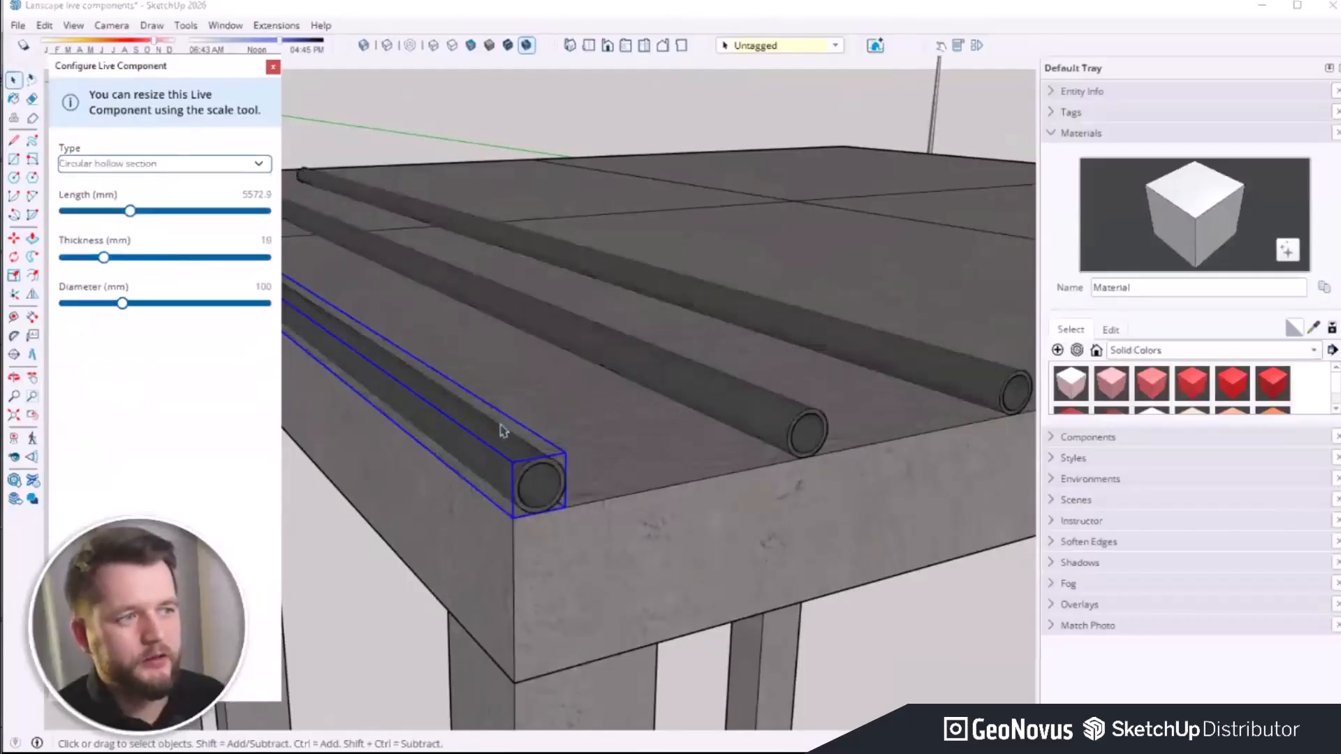
Step: Set the beams' profile type to Rectangular hollow section and close the configuration
click(167, 164)
click(165, 280)
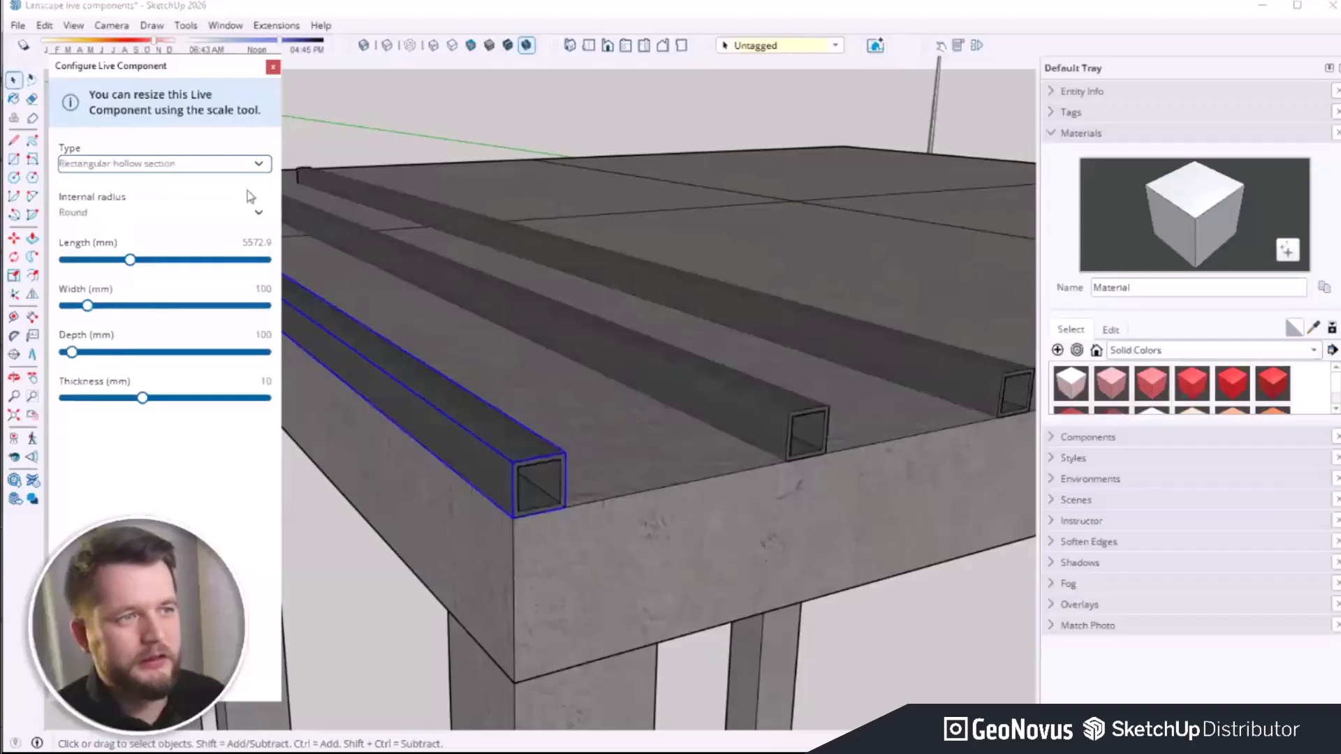
scroll(336, 255, down, 2)
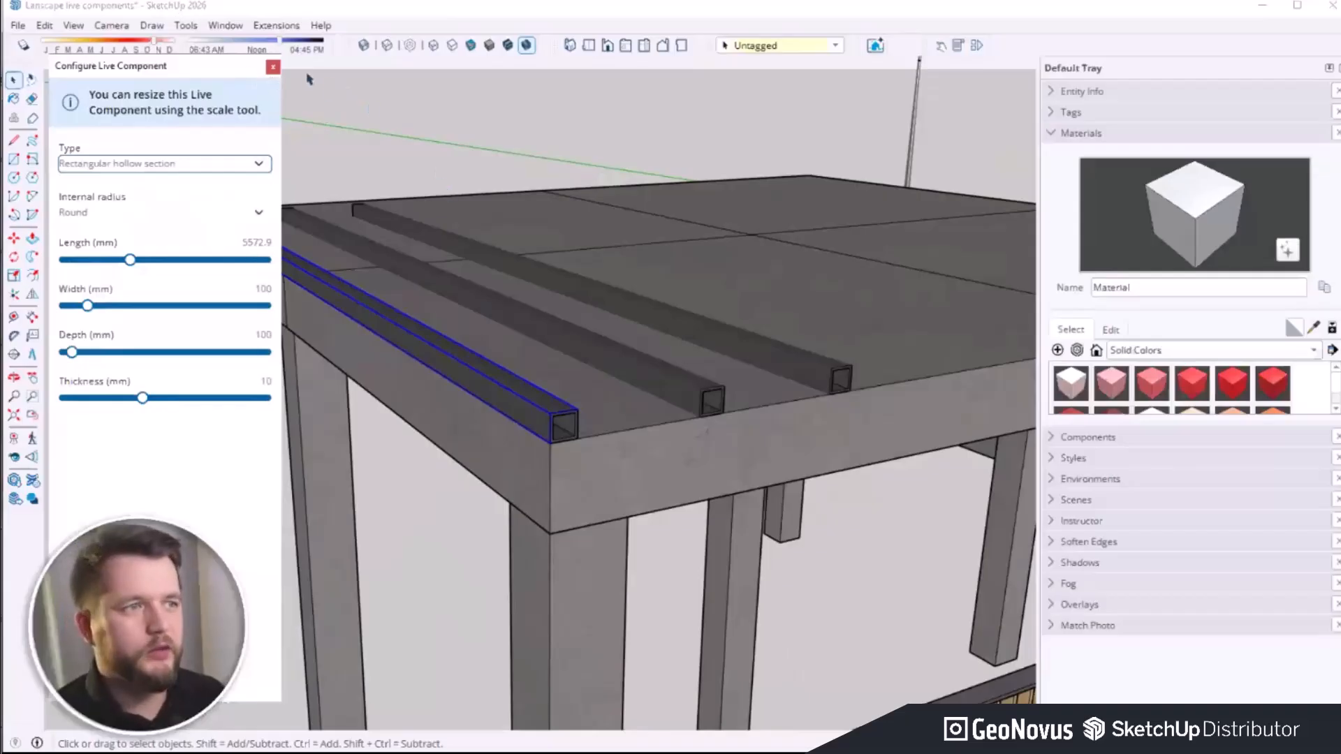
click(273, 68)
Step: Copy the corner beam a short distance across the slab and make the copy unique
middle_drag(531, 391, 538, 443)
key(m)
click(550, 394)
key(ctrl)
click(601, 385)
key(space)
right_click(537, 352)
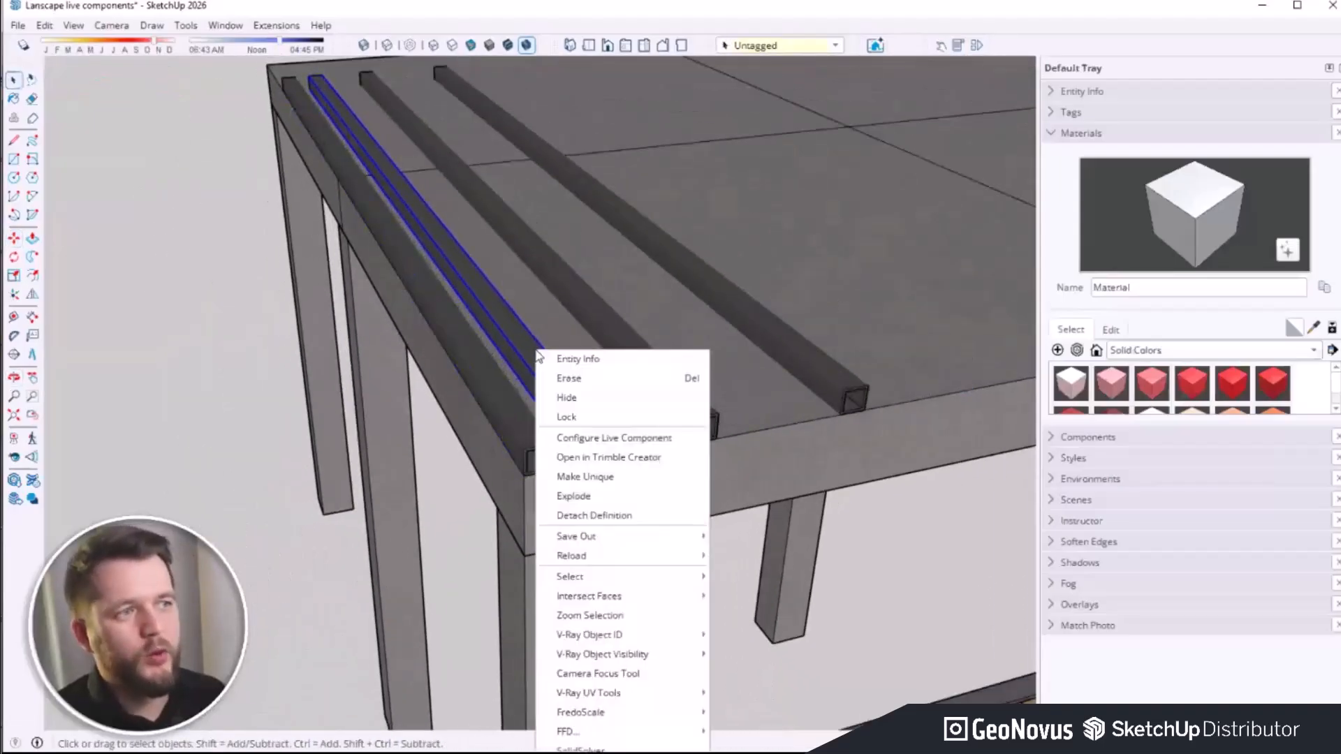
click(622, 482)
Step: Set the unique beam's length to 1000 mm in its Live Component configuration and close it
double_click(551, 389)
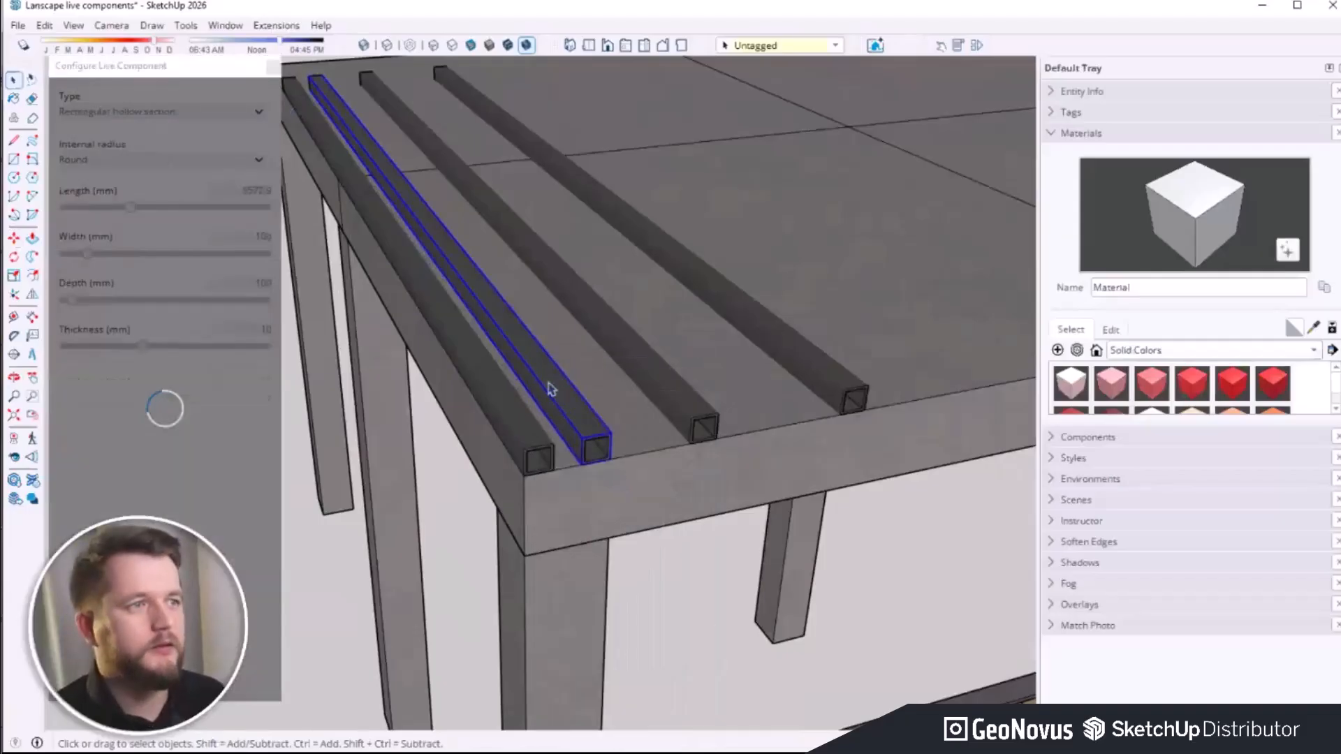
drag(131, 261, 71, 260)
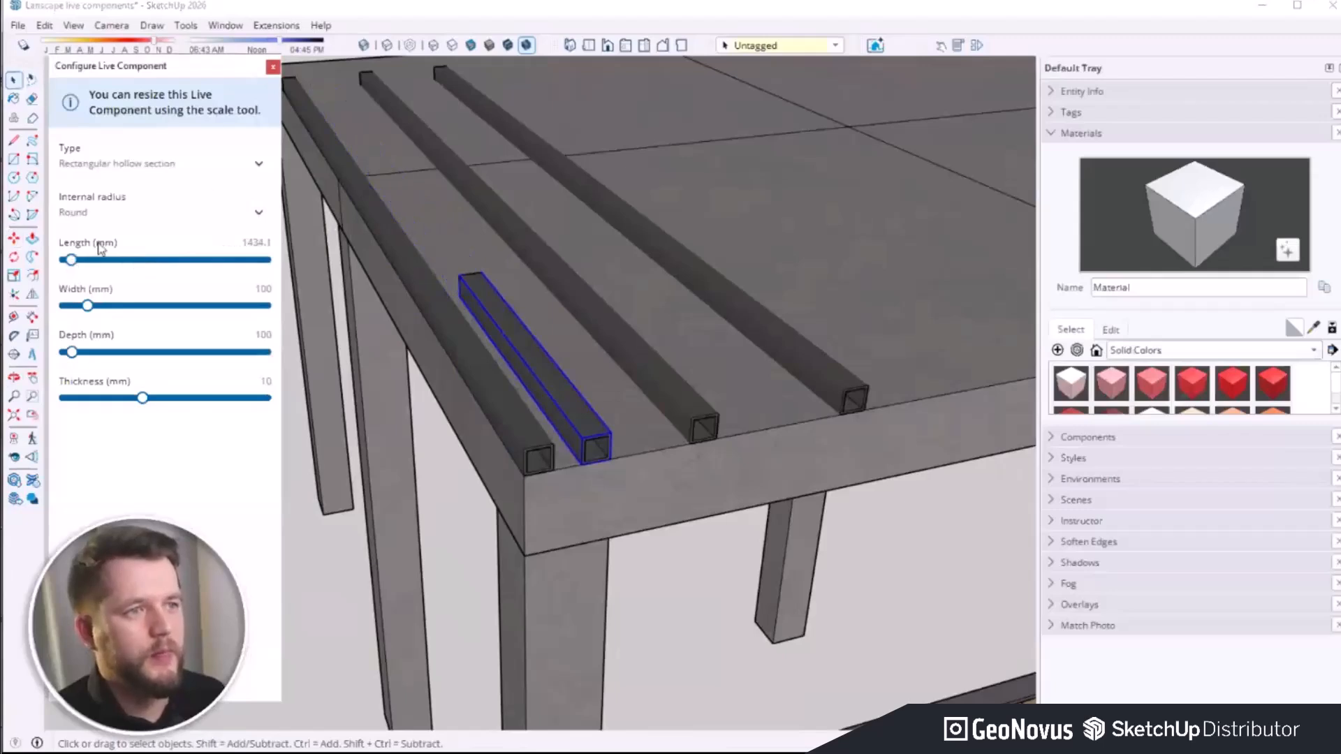
drag(72, 260, 65, 260)
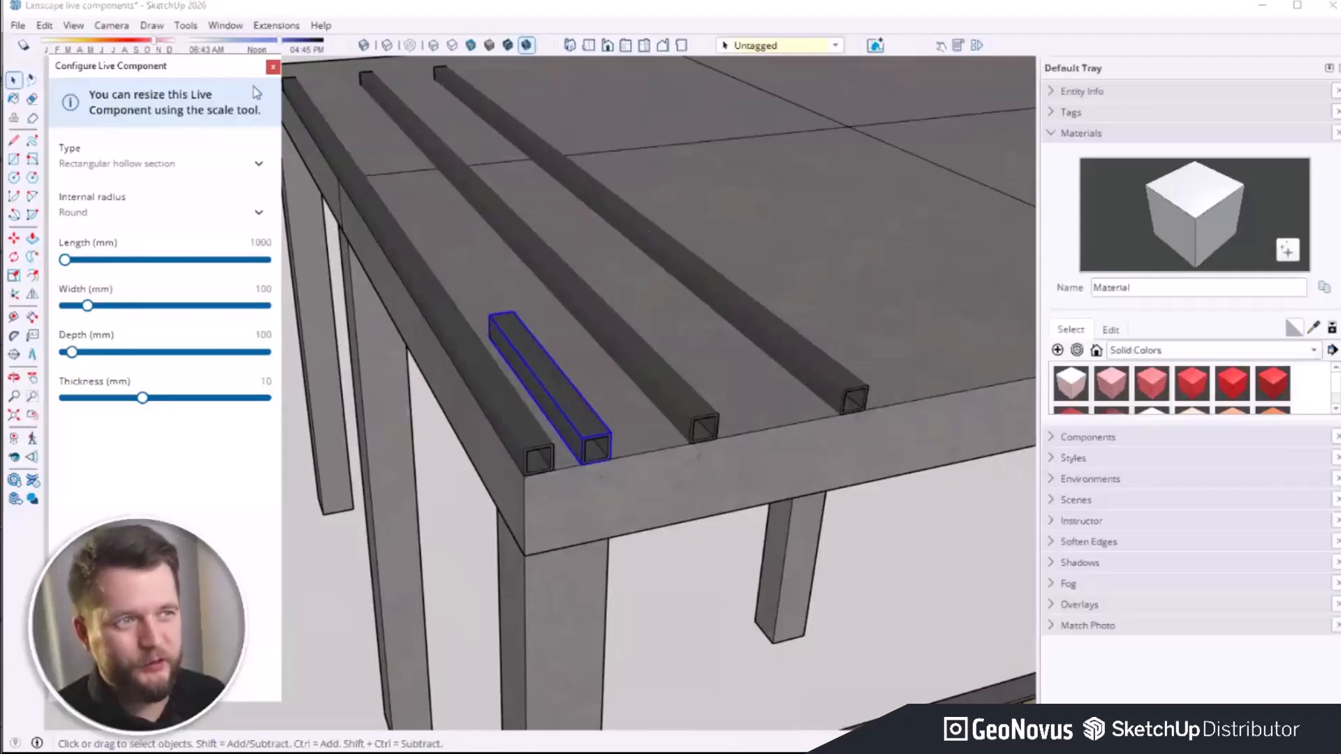
click(273, 67)
Step: Rotate the short beam horizontally so it runs crosswise to the long beams
scroll(600, 447, up, 3)
key(q)
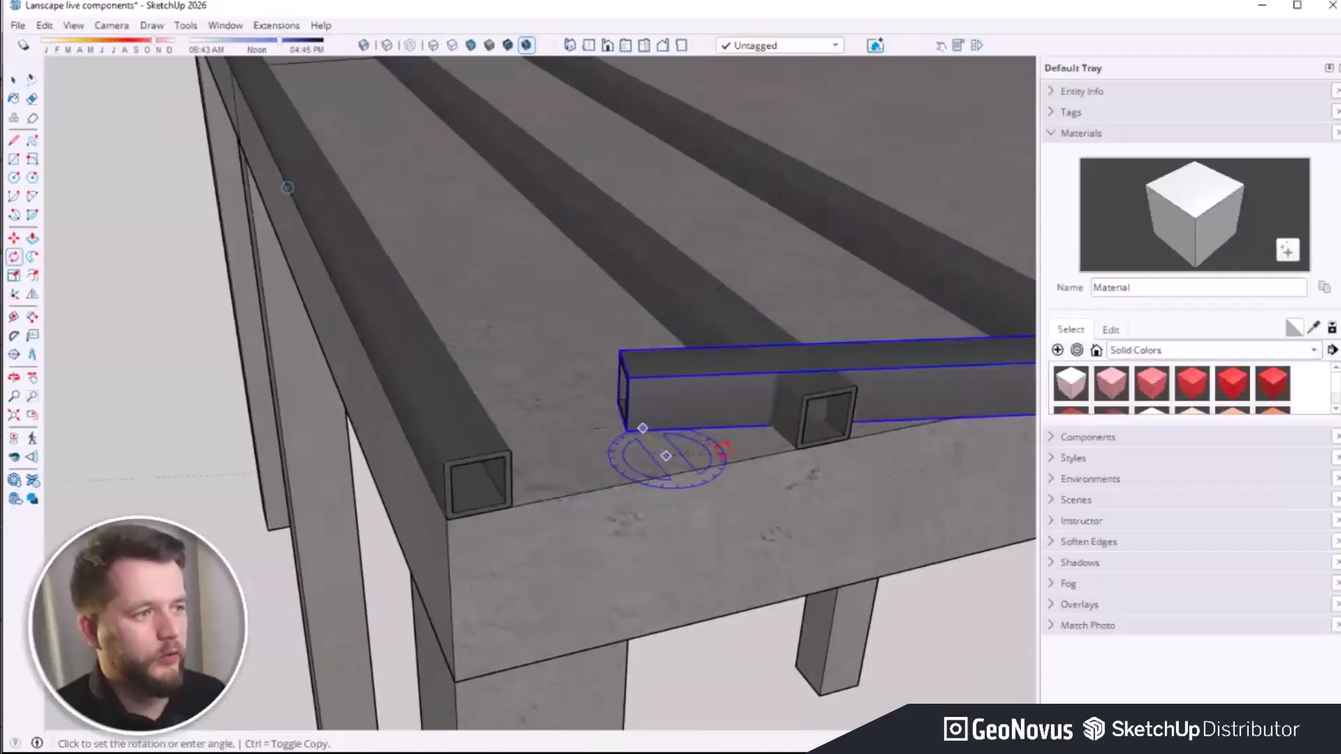
click(716, 441)
Step: Move the short beam by its lower end corner onto the top end corner of the edge beam
scroll(645, 467, up, 1)
key(m)
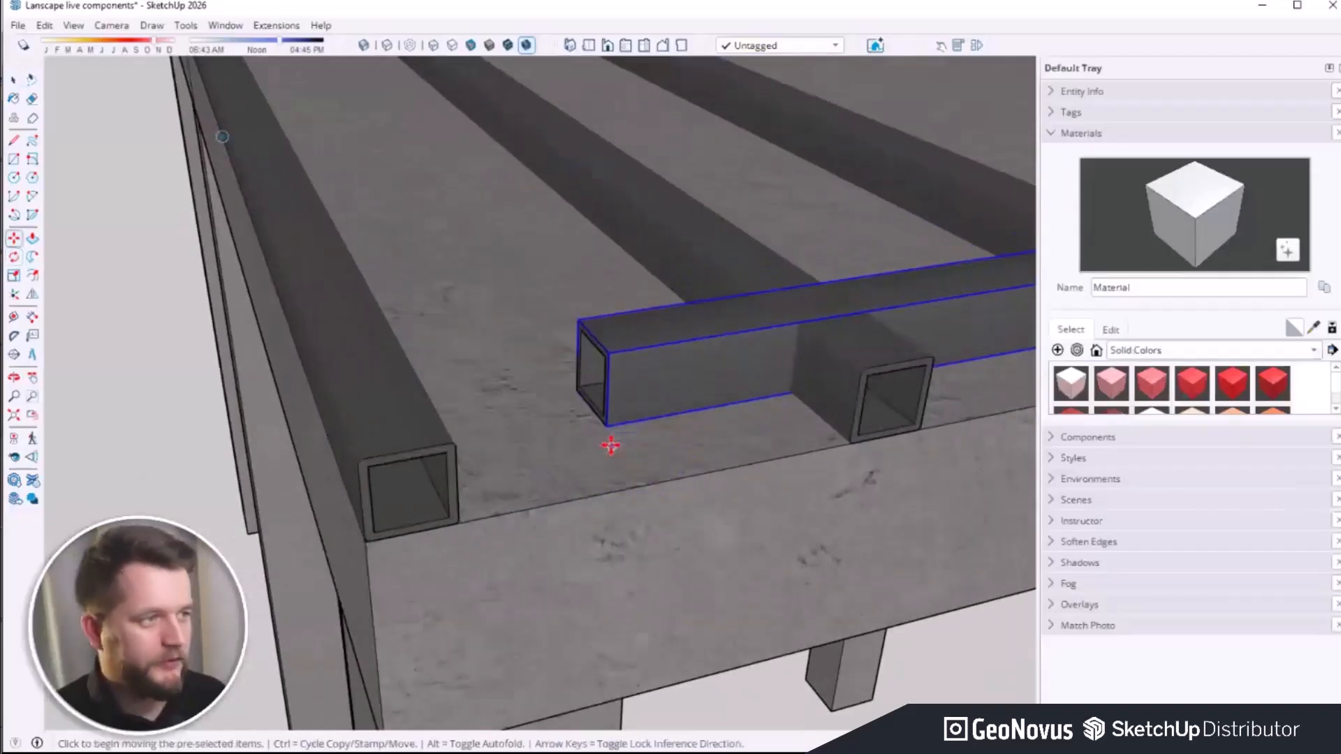
click(610, 427)
click(363, 461)
key(space)
Step: Set the waffle slab's length to about 7349.8 mm in its Live Component configuration and close it
scroll(374, 405, down, 4)
middle_drag(651, 388, 733, 343)
scroll(583, 350, down, 4)
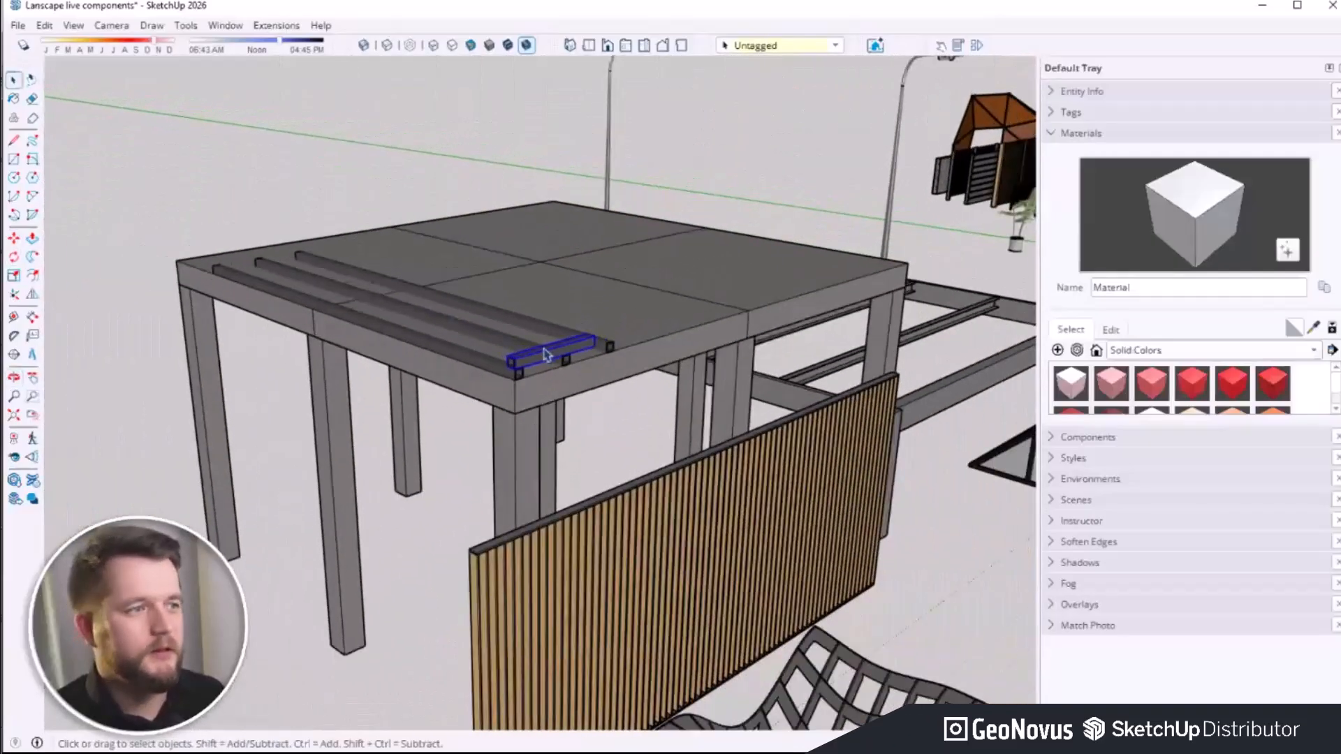
middle_drag(579, 356, 619, 270)
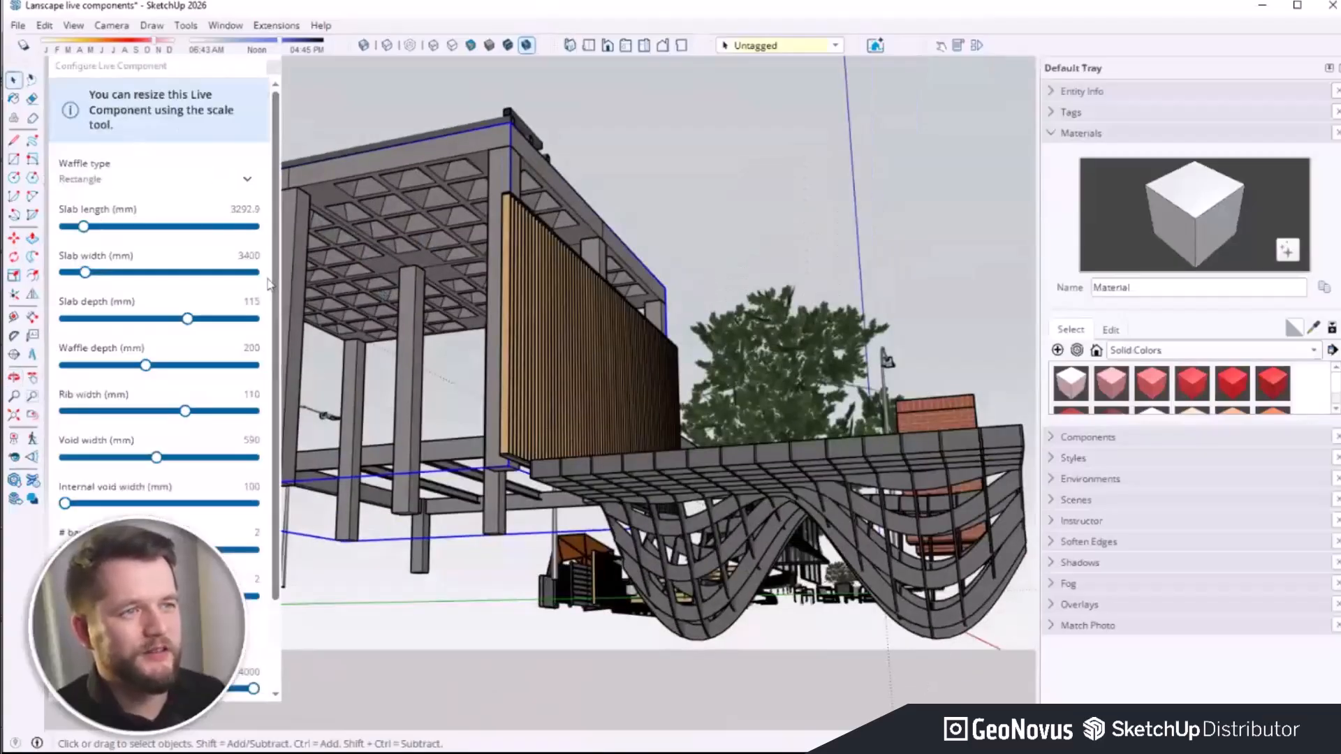
scroll(419, 218, up, 3)
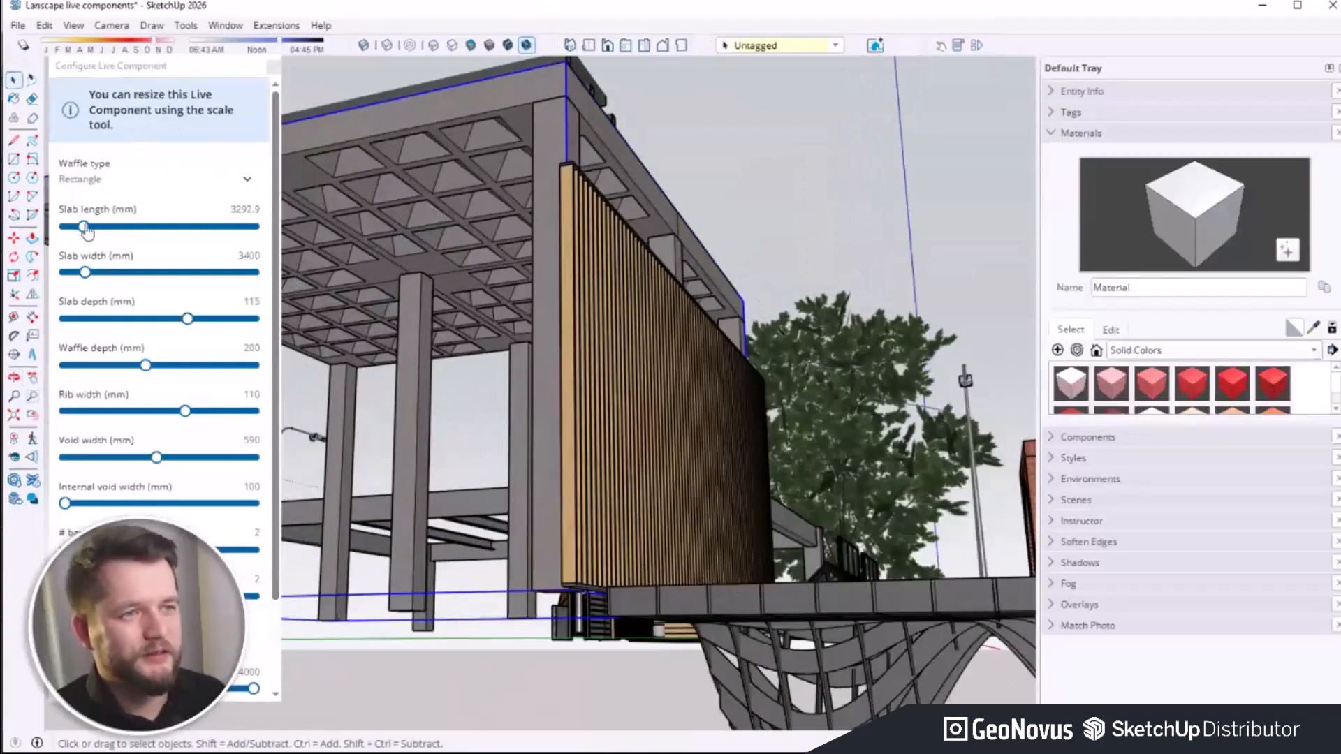
drag(83, 227, 143, 237)
middle_drag(481, 433, 858, 284)
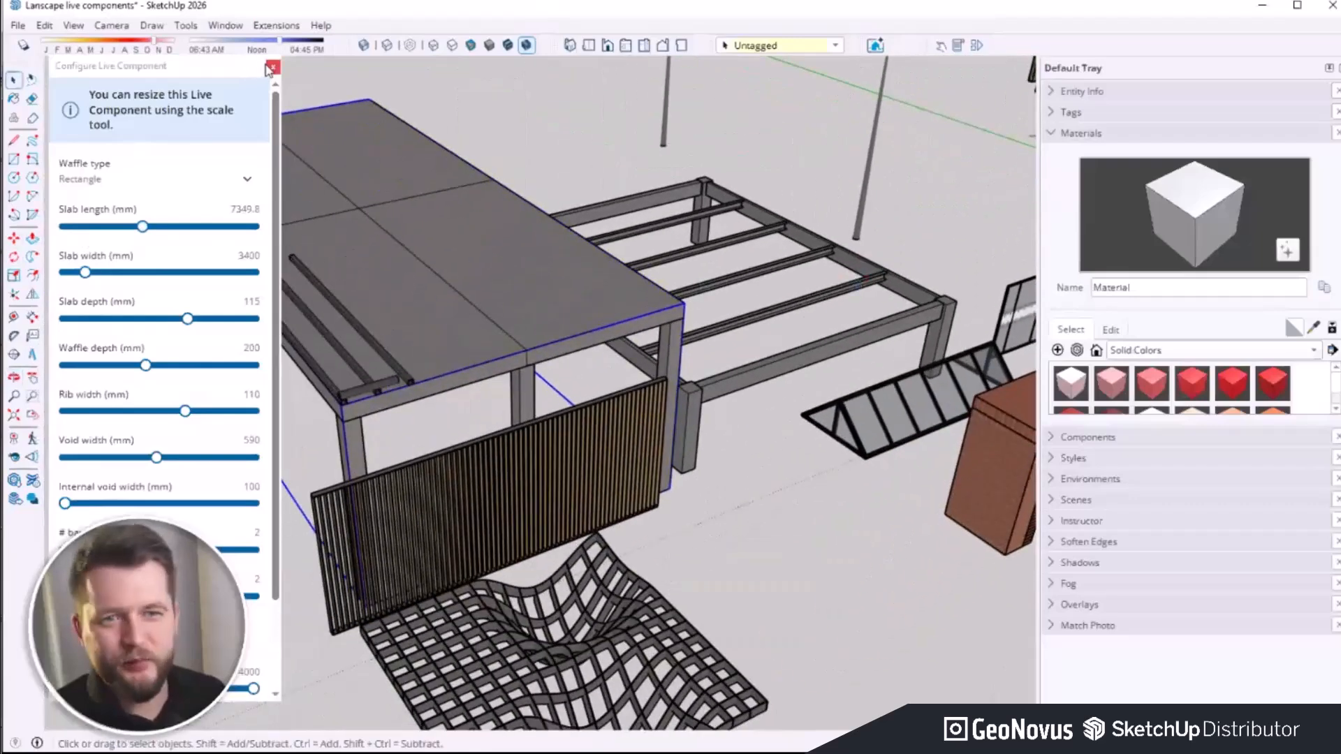
click(272, 67)
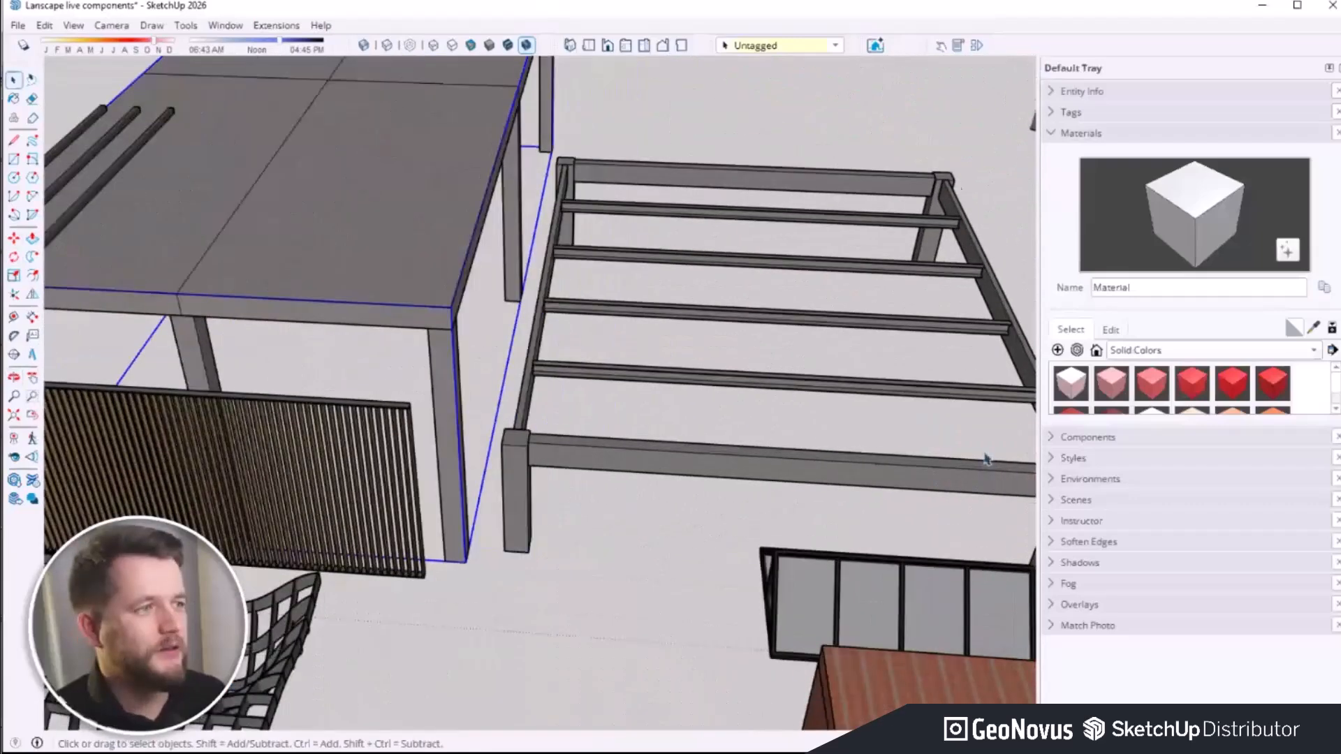
Step: Select the open beam frame beside the waffle slab and inspect it
middle_drag(985, 461, 386, 371)
click(388, 370)
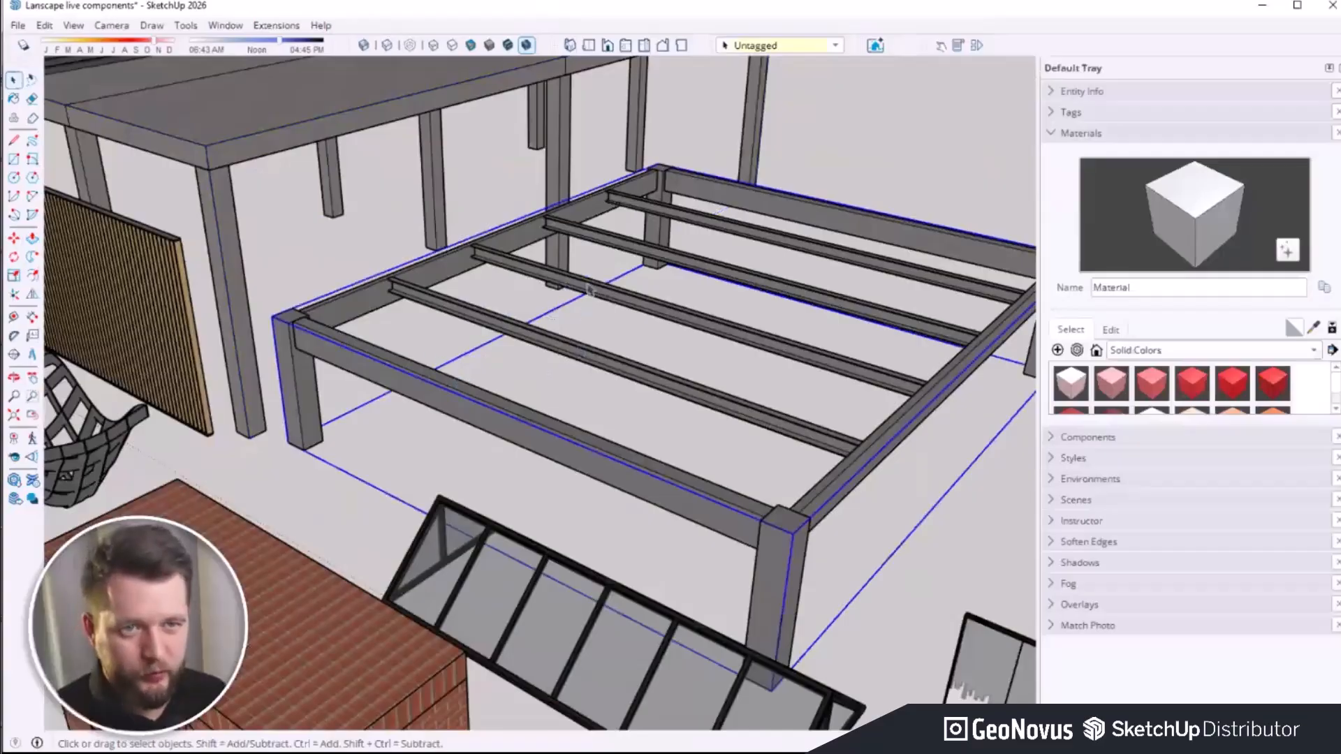
middle_drag(589, 290, 537, 381)
Step: Set the timber louver panel's length to about 3.36 m in its Live Component configuration
click(657, 335)
click(178, 163)
drag(180, 170, 89, 163)
Step: Try the other louver direction on the timber panel and return it to Vertical
click(102, 257)
click(104, 276)
click(127, 257)
click(144, 294)
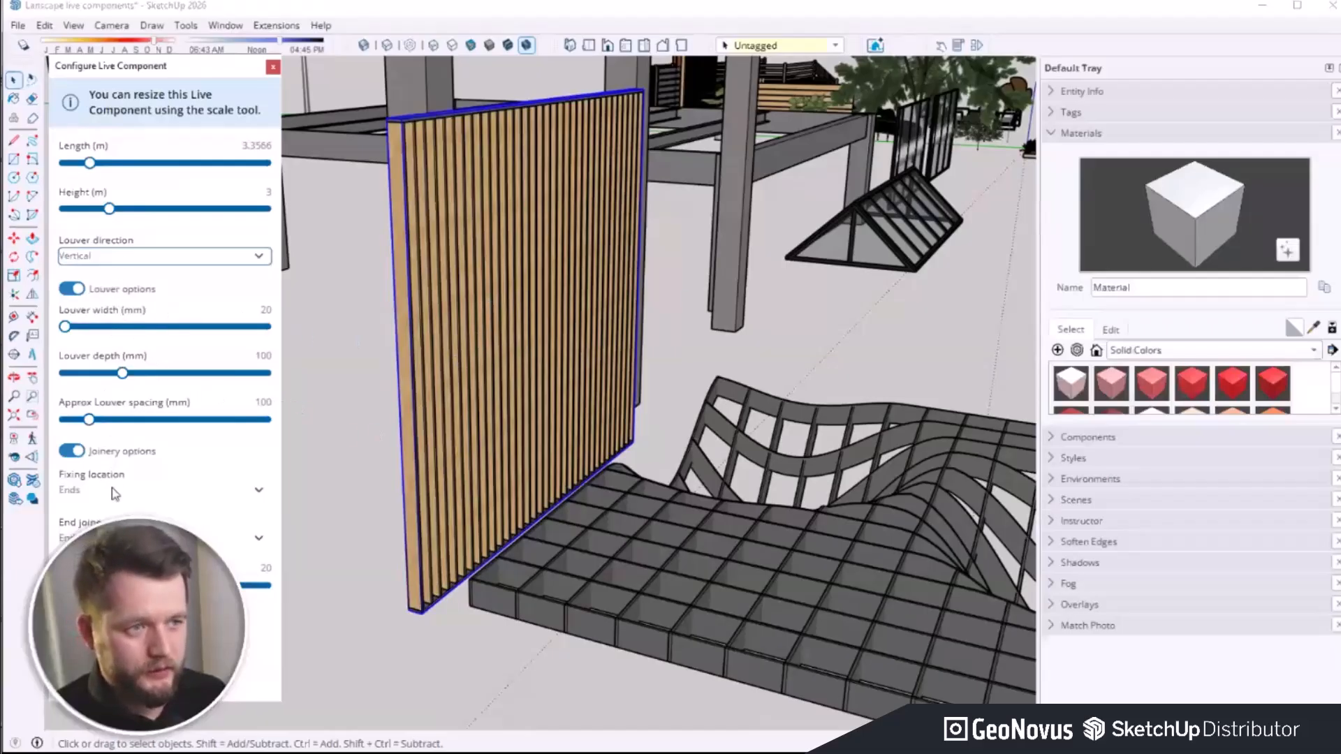
Step: Change the end joinery type of the timber louver panel
click(258, 538)
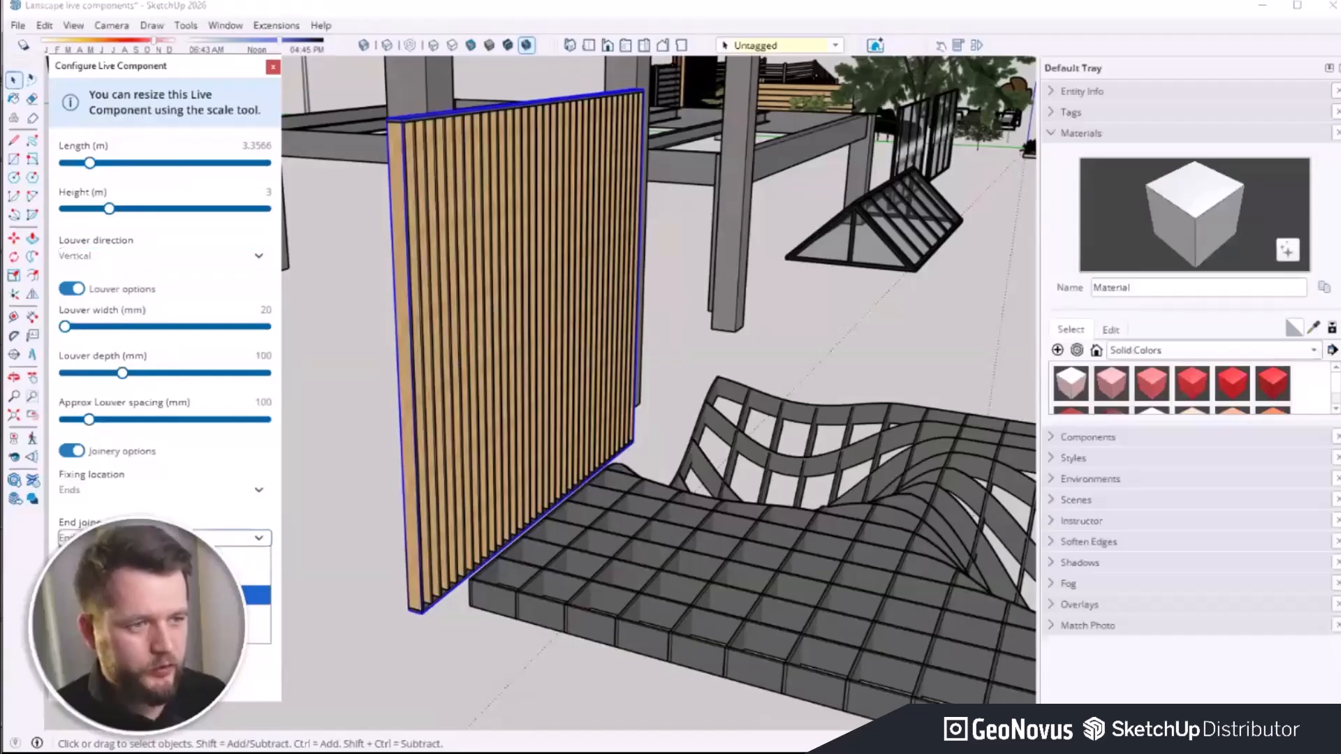
click(252, 569)
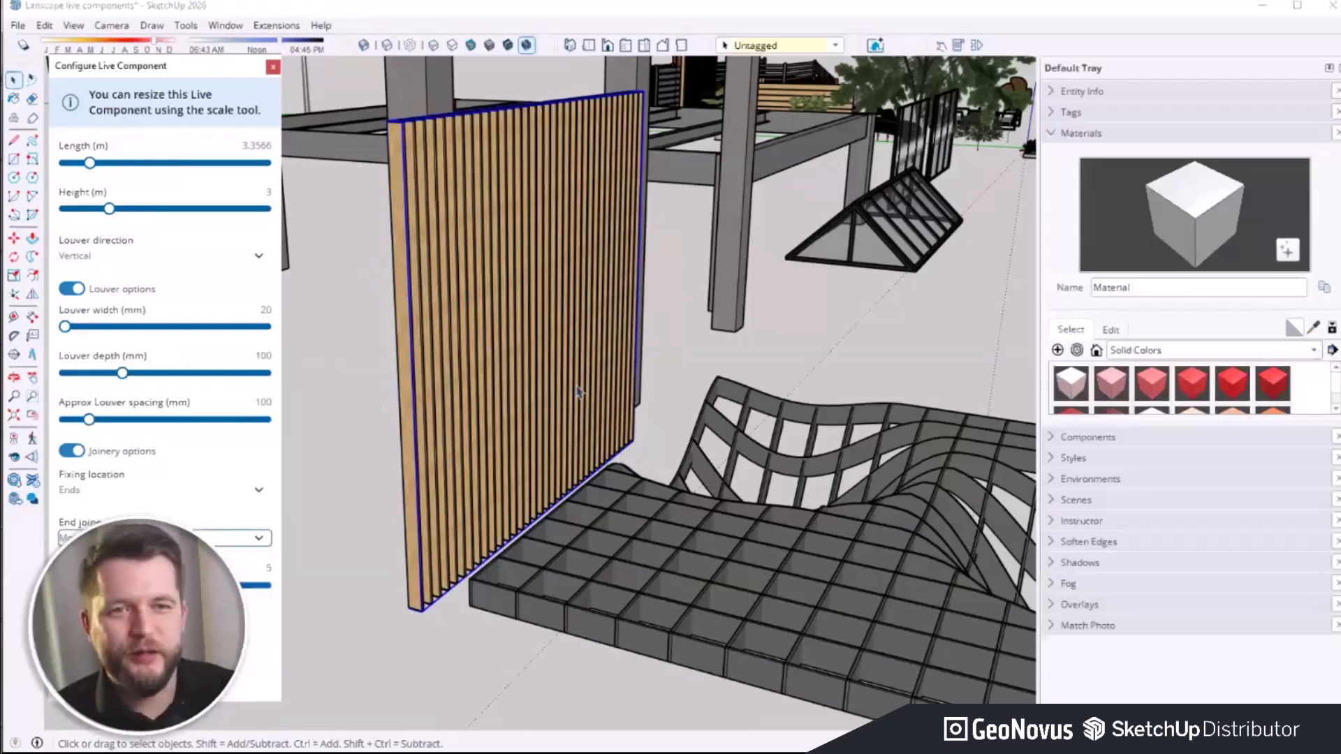
Step: Configure the wavy lattice structure with a length of about 6.26 m, a width of about 7.78 m and 6 long ribs
scroll(580, 381, down, 4)
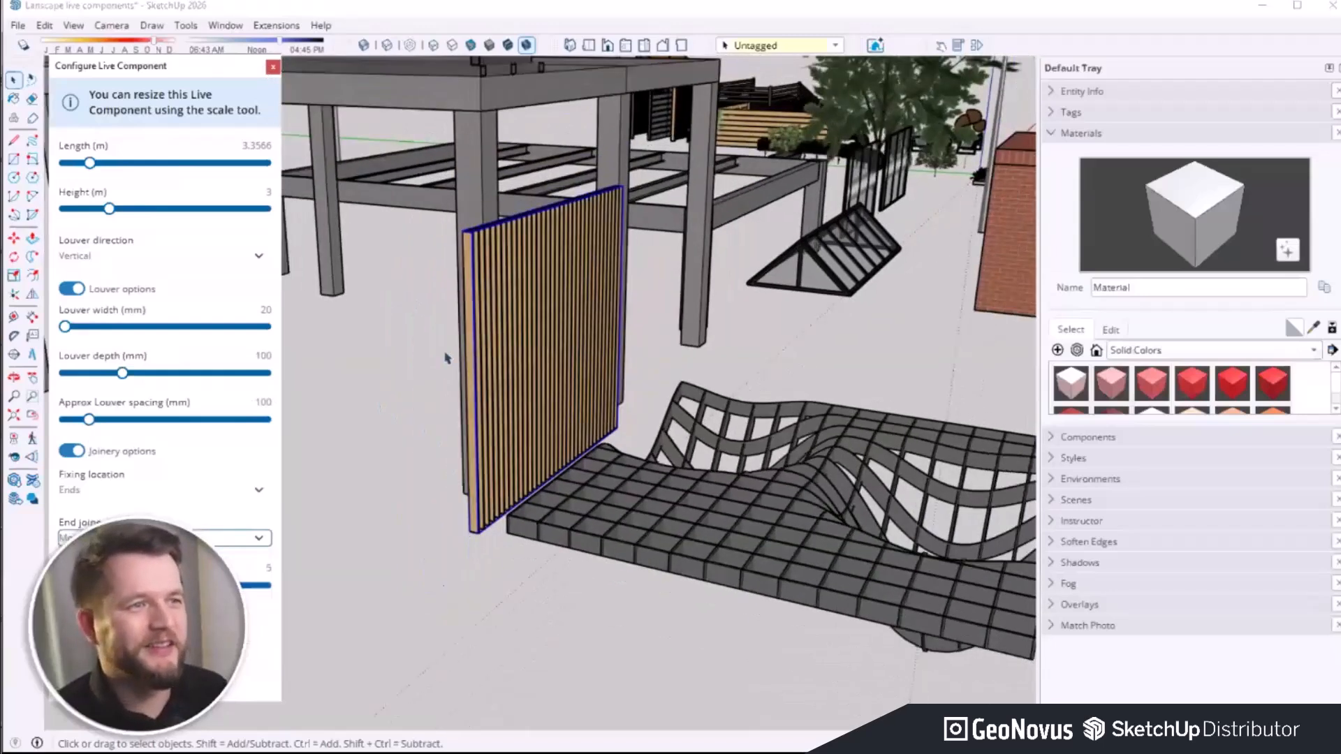
middle_drag(403, 286, 450, 445)
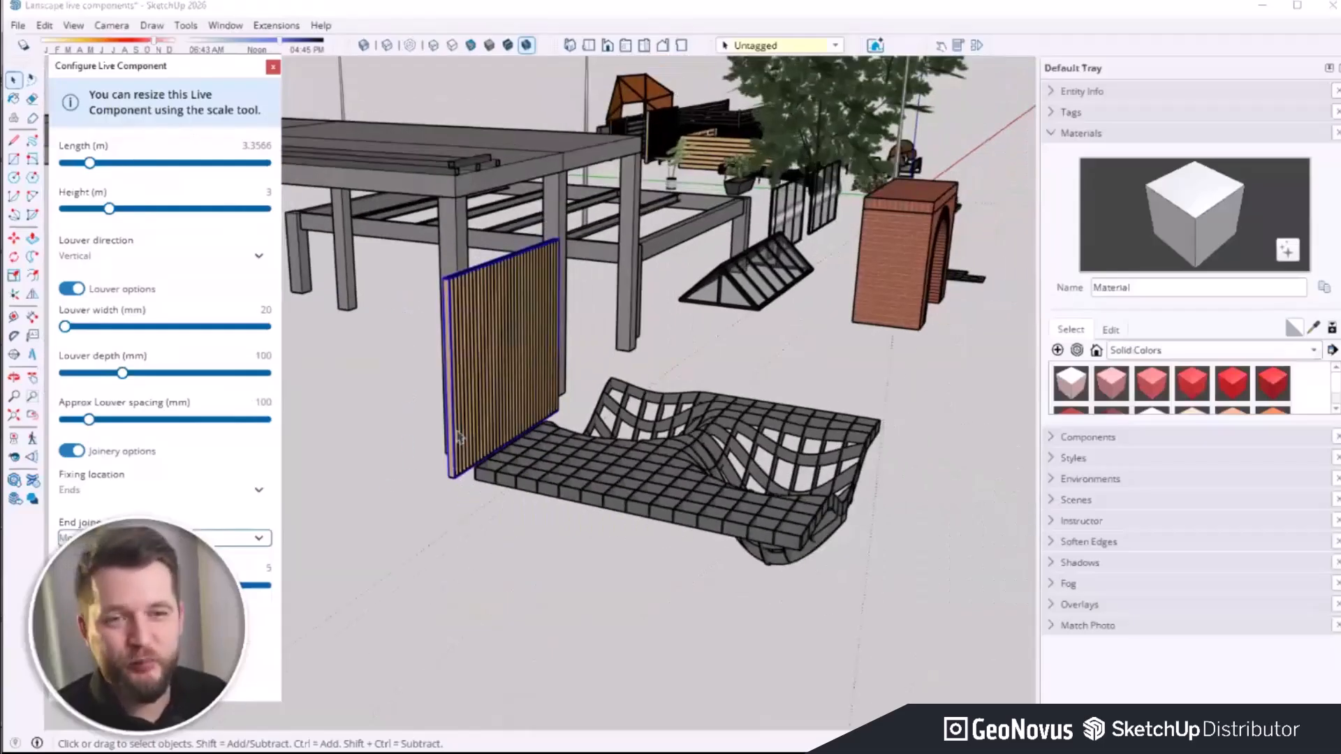
middle_drag(765, 362, 613, 567)
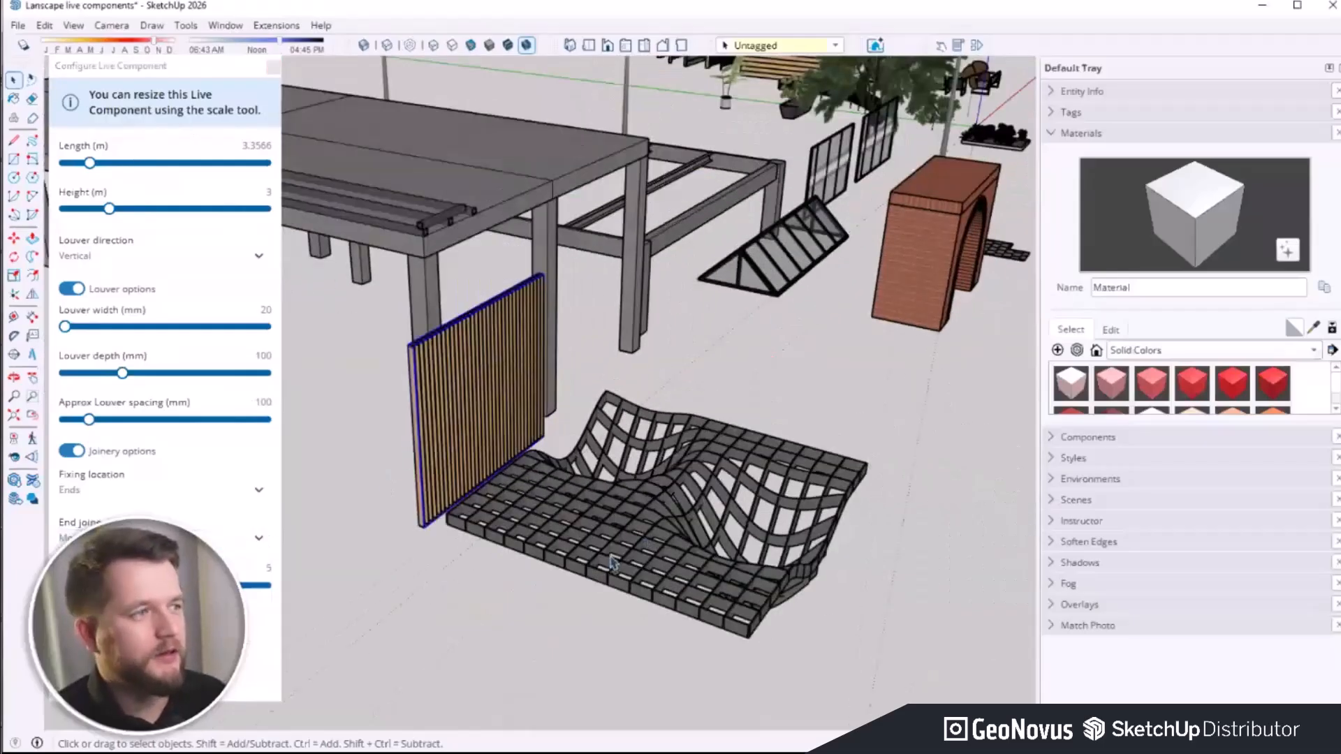
scroll(612, 562, down, 6)
scroll(552, 447, up, 4)
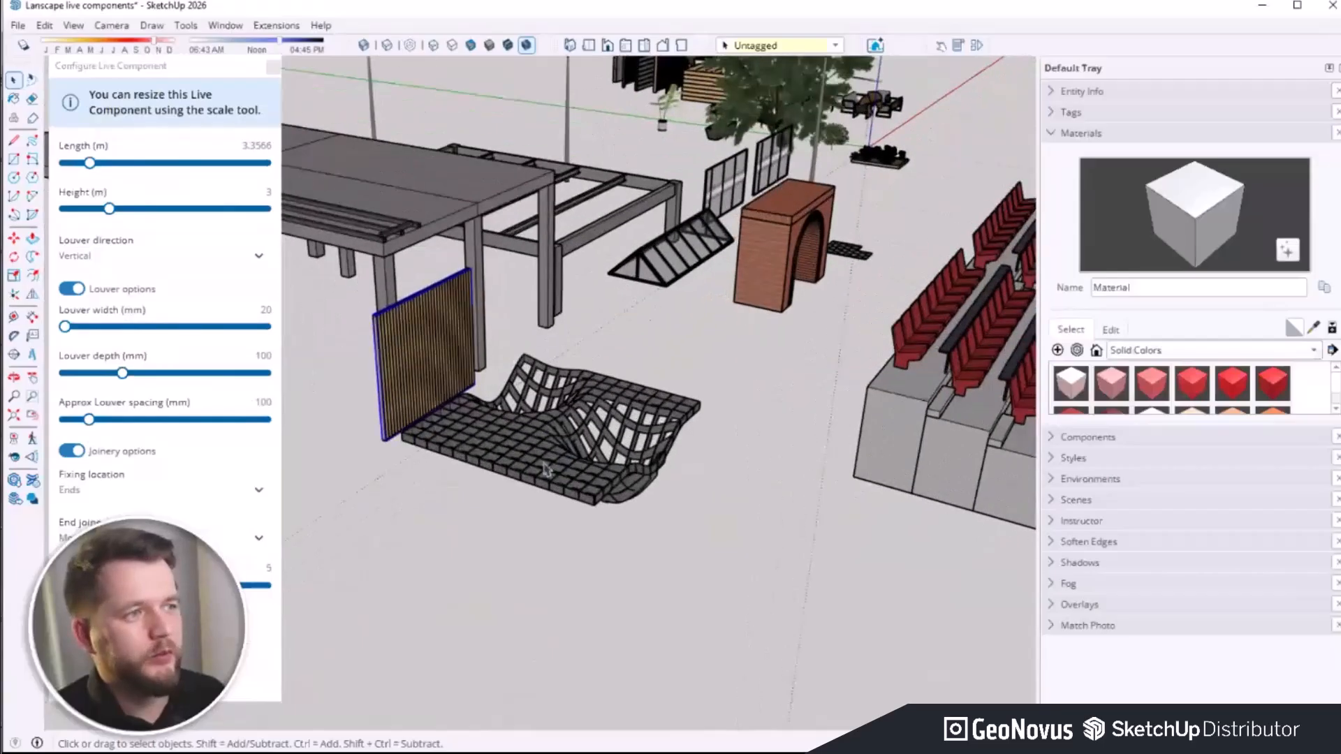
scroll(546, 468, up, 2)
click(547, 468)
scroll(489, 447, up, 6)
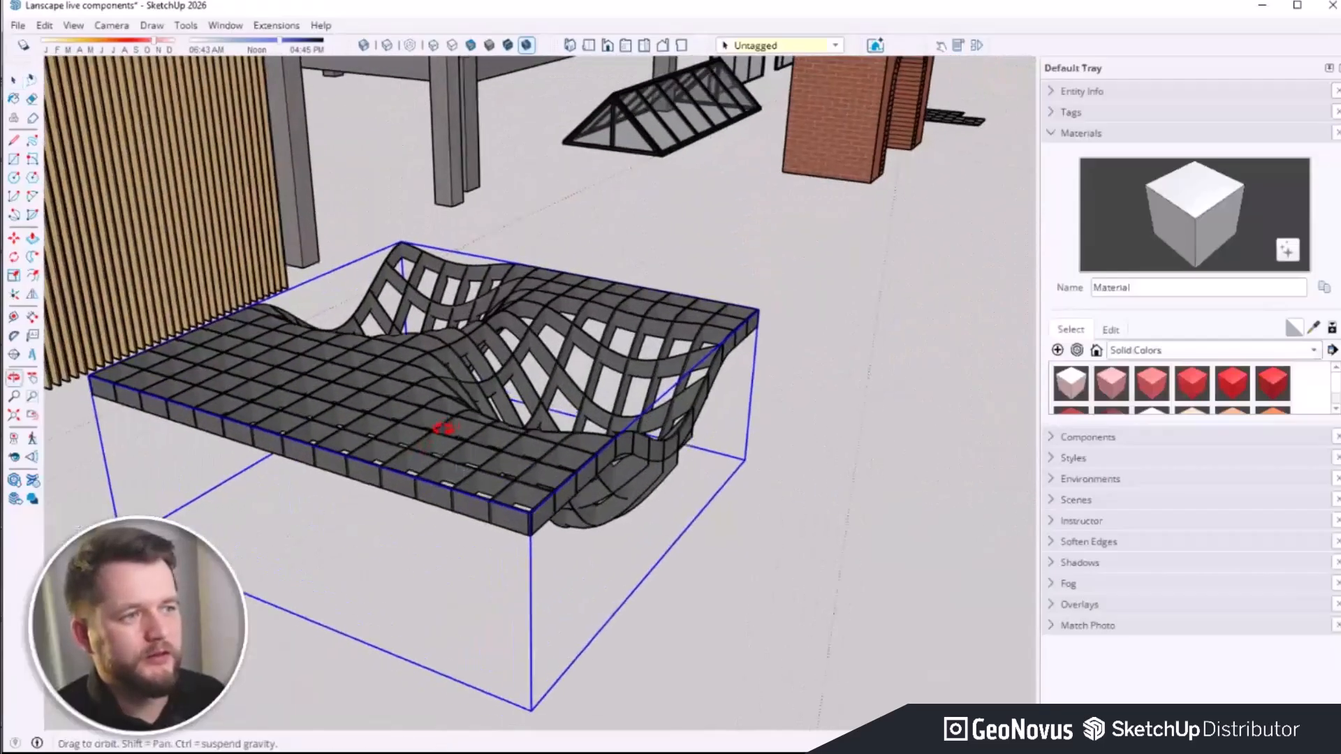
key(space)
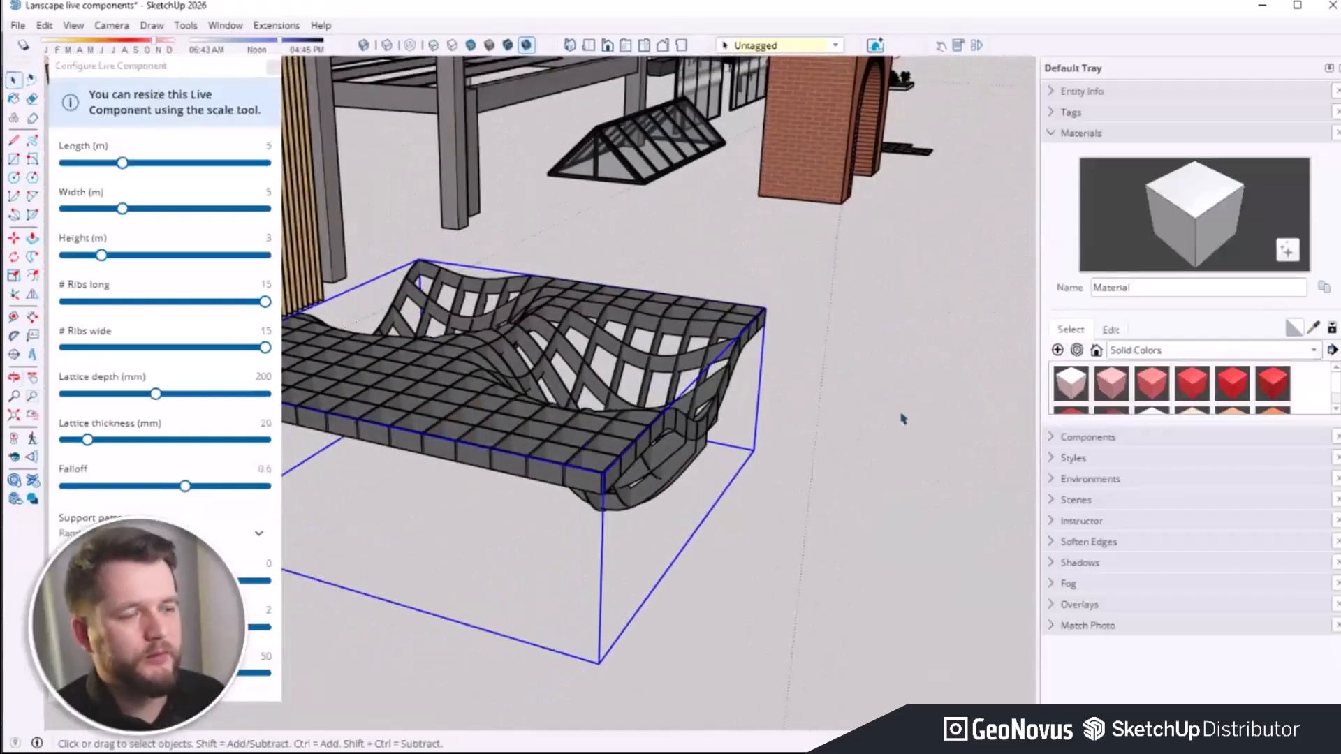
click(130, 165)
drag(174, 218, 206, 219)
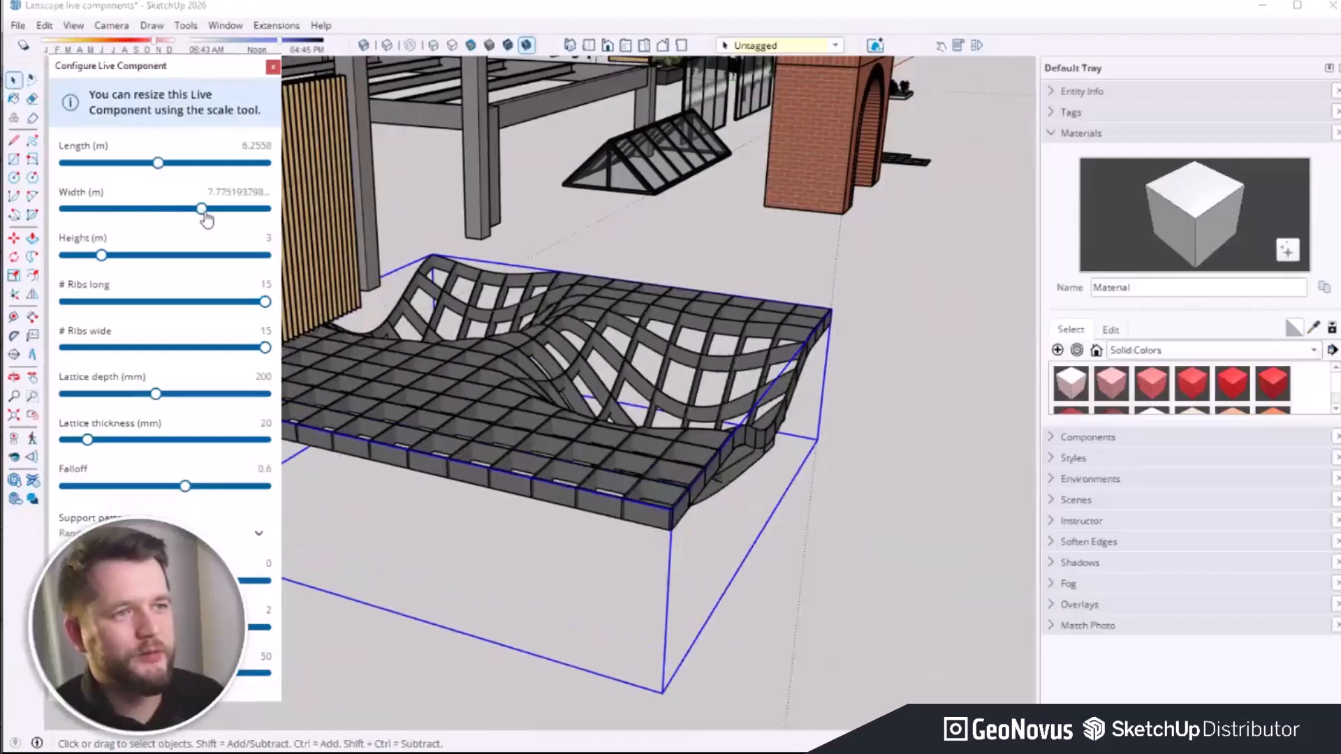
click(116, 302)
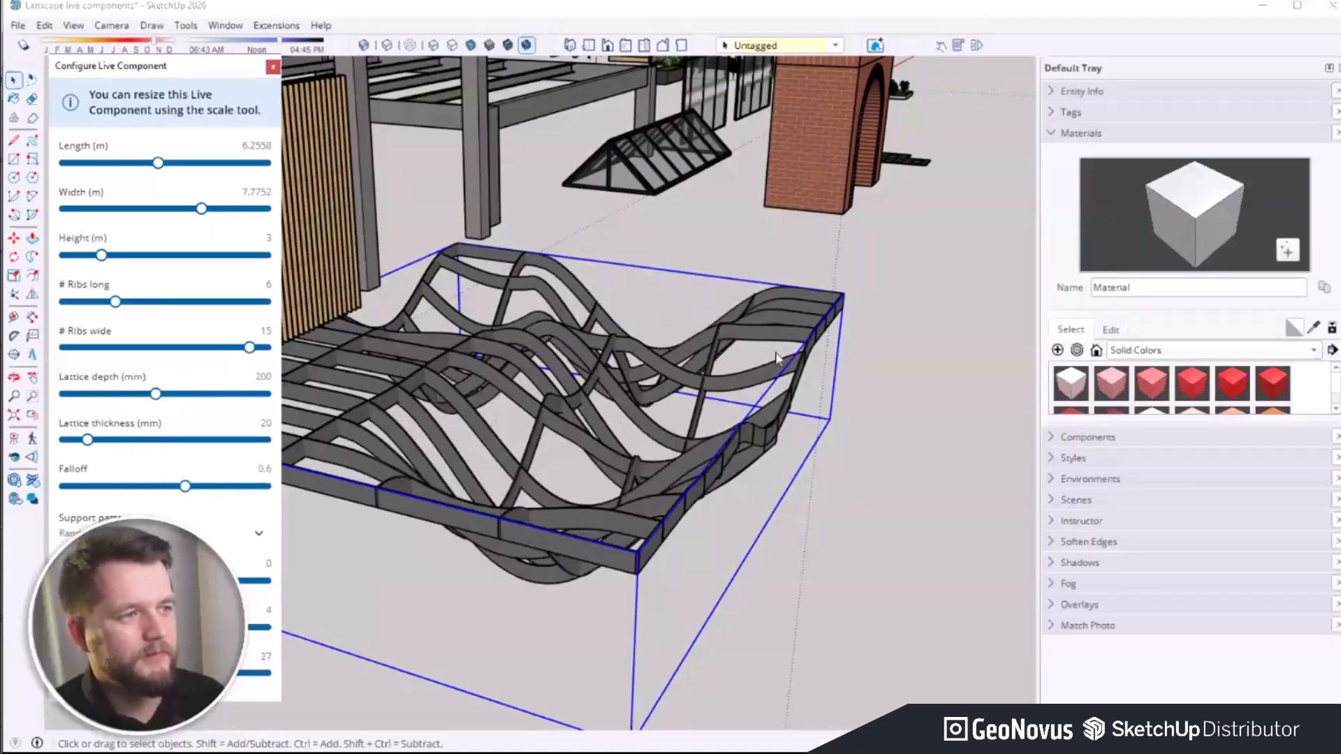
Step: Open the Live Component configuration of the golden propeller sculpture near the curved hedge
scroll(775, 358, down, 5)
middle_drag(672, 487, 814, 203)
middle_drag(666, 306, 238, 695)
scroll(314, 356, down, 7)
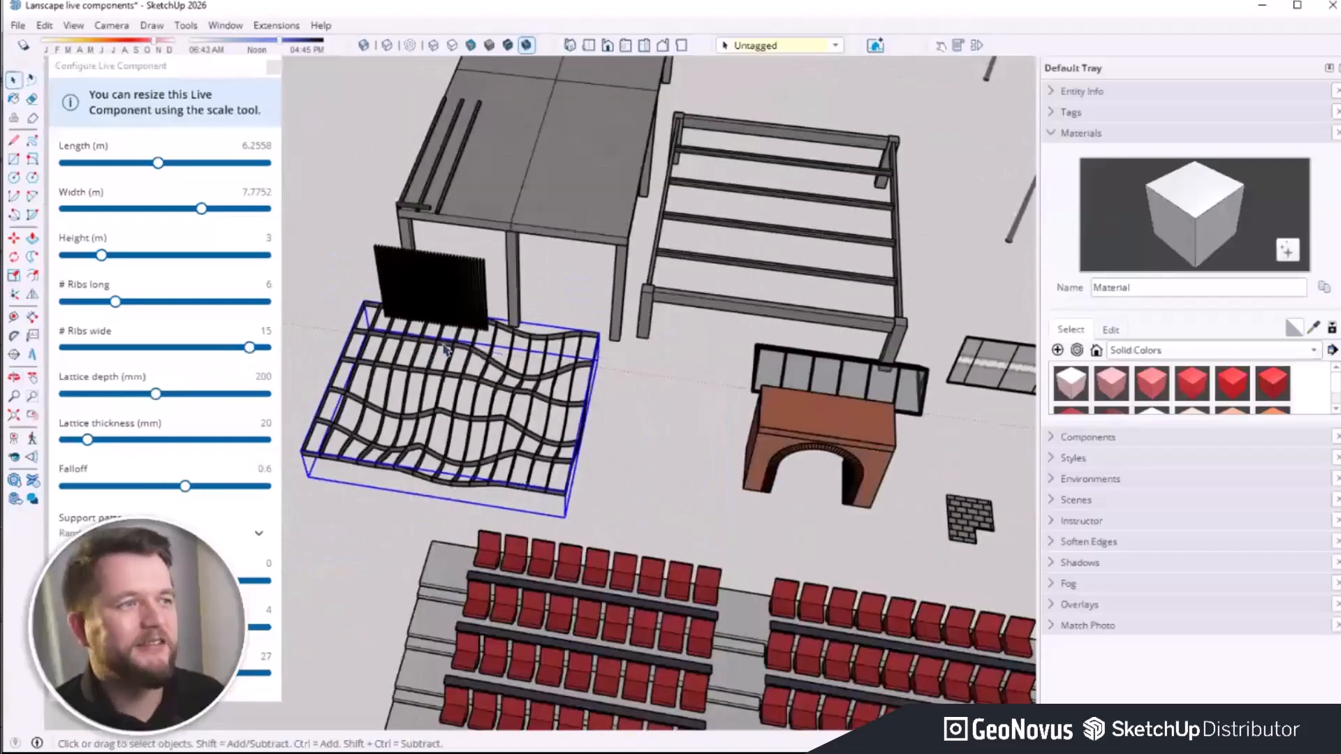
scroll(898, 437, up, 6)
middle_drag(766, 500, 733, 388)
scroll(733, 389, up, 3)
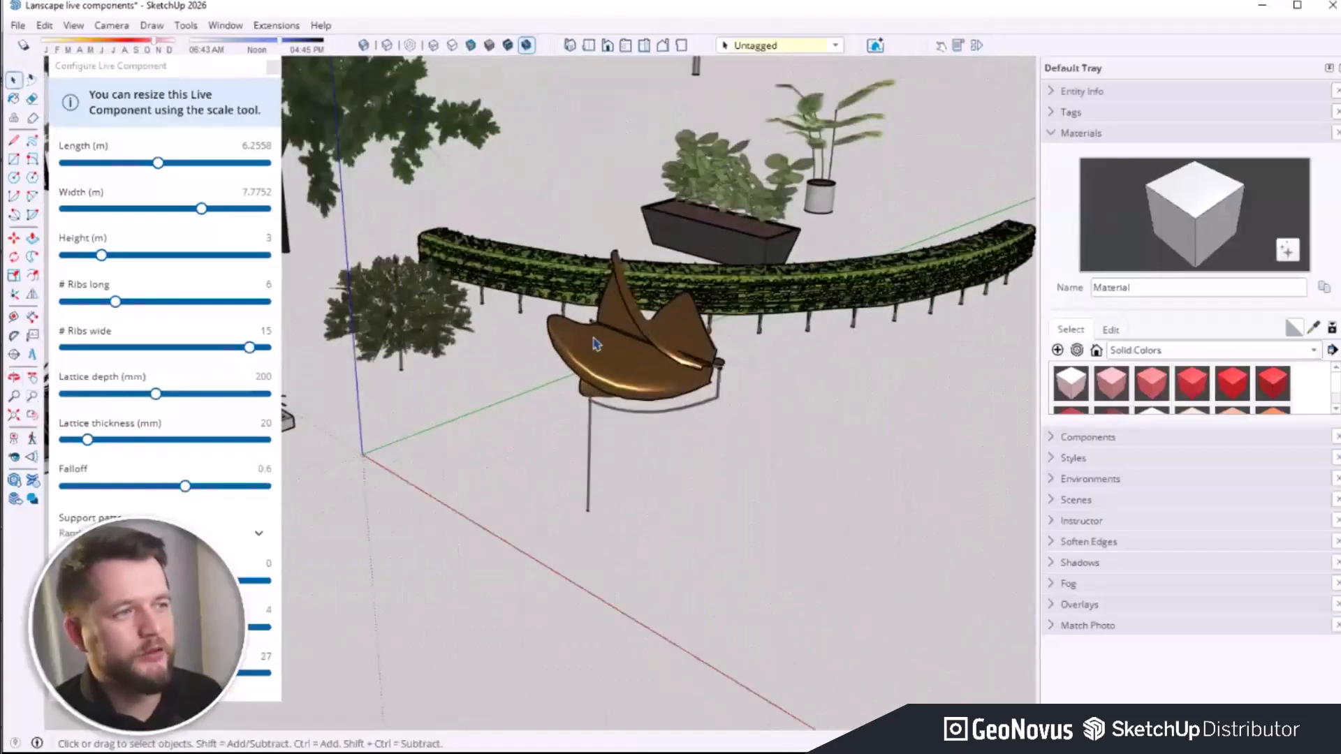
click(650, 441)
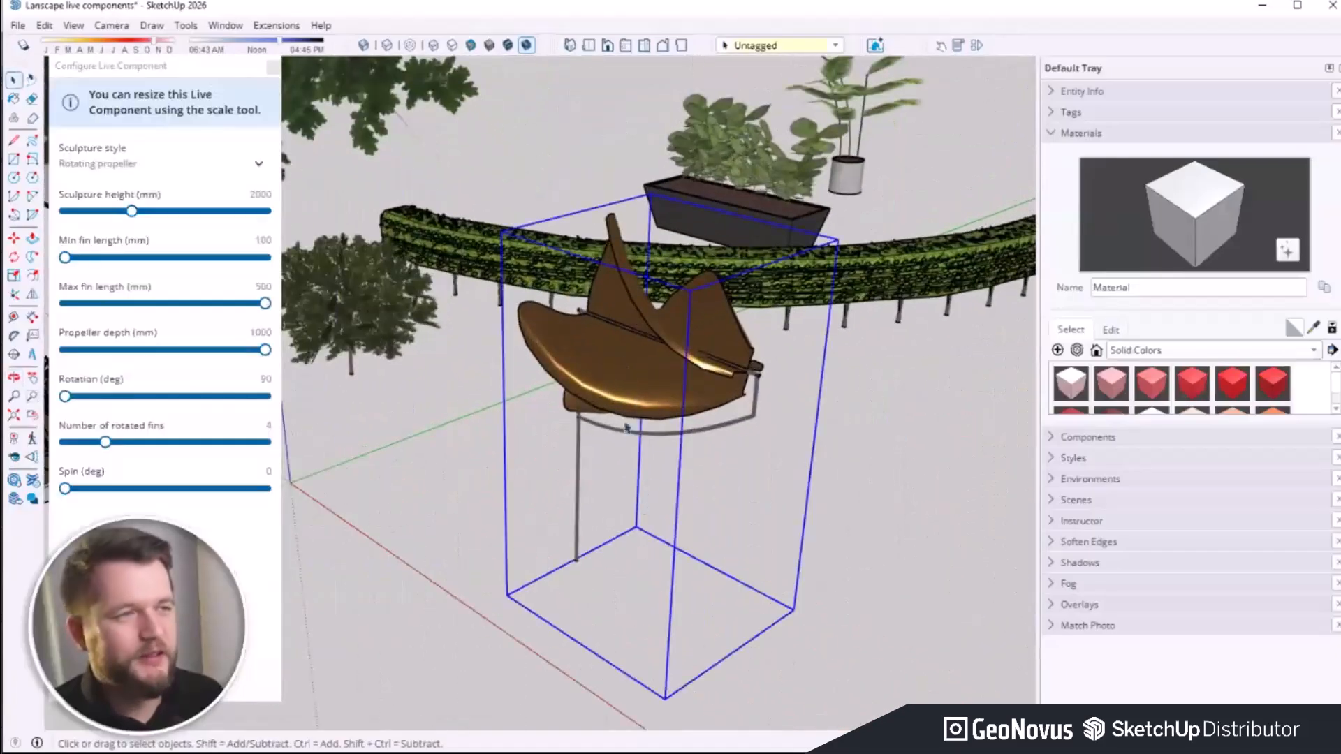
Step: Reduce the max fin length of the rotating propeller sculpture to about 364 mm
scroll(626, 428, up, 3)
middle_drag(682, 352, 718, 319)
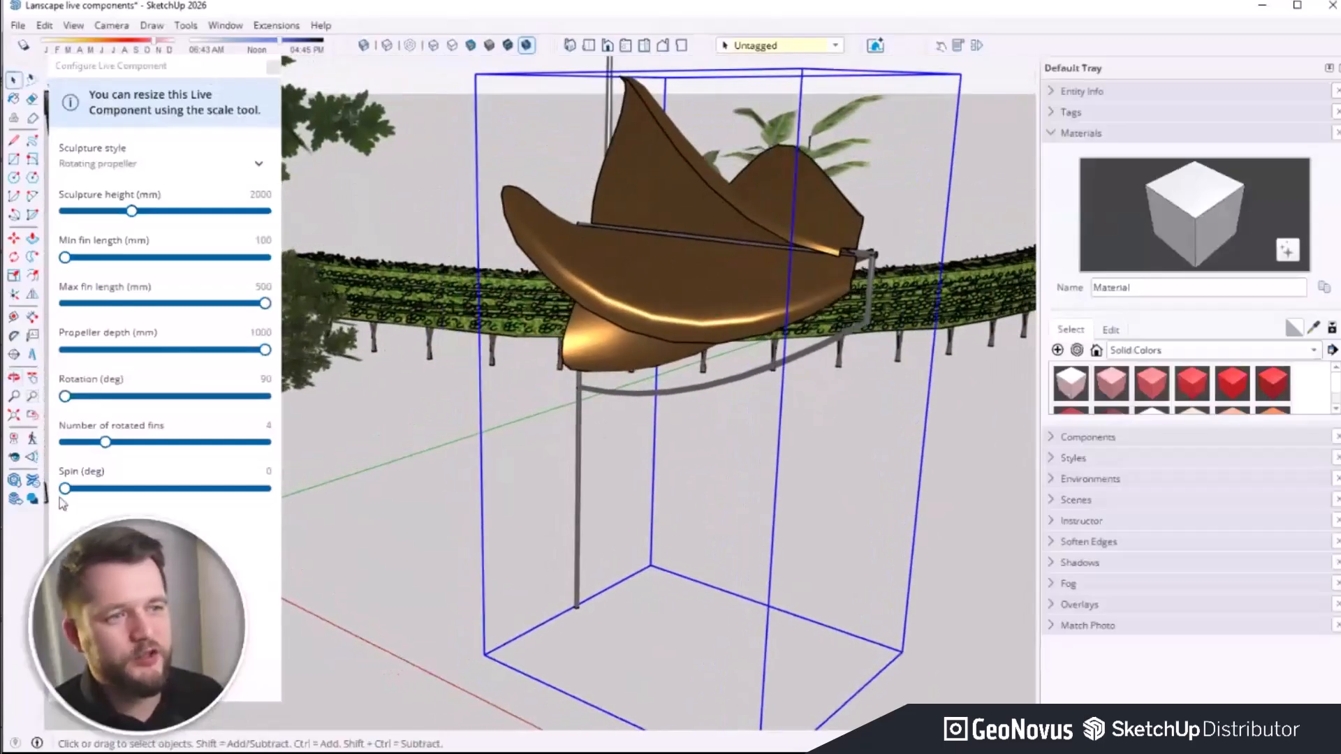
mouse_move(76, 492)
mouse_down()
mouse_move(260, 488)
mouse_move(49, 492)
mouse_up()
click(186, 305)
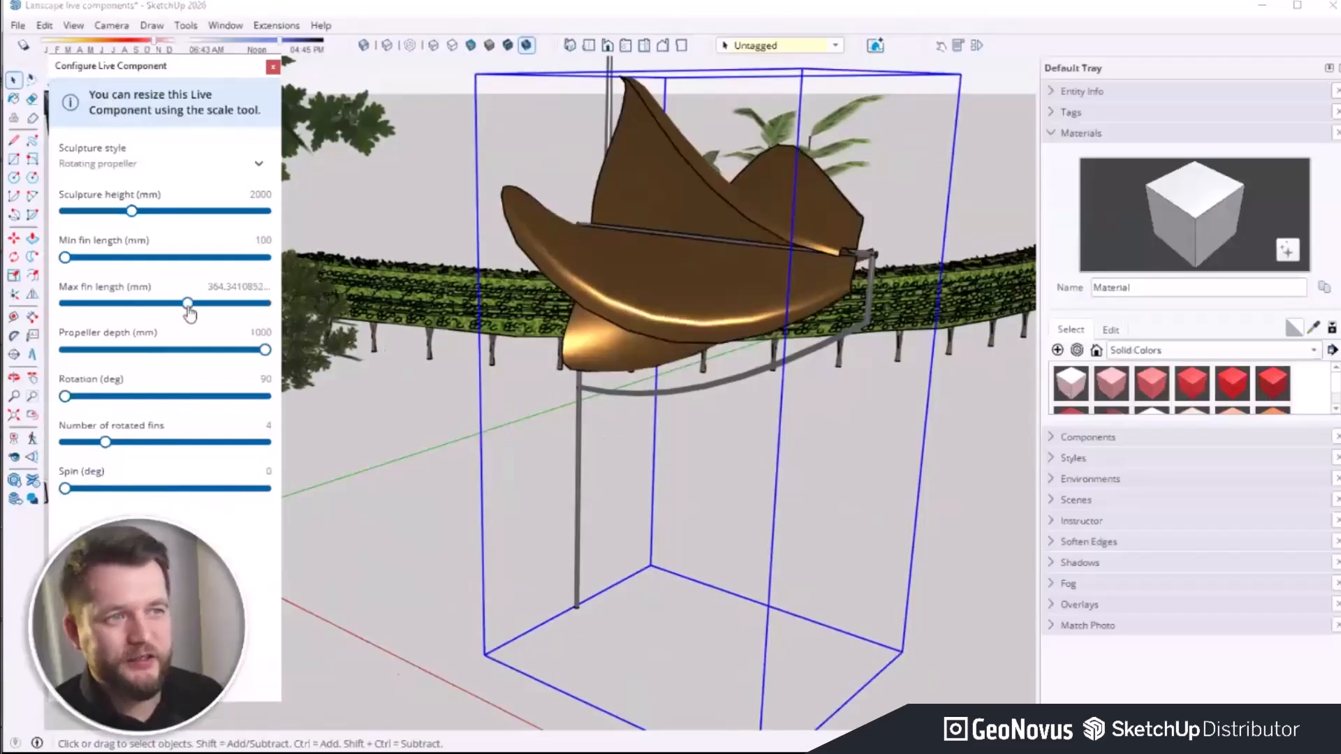
Step: Change the sculpture style to Twisted leaves with a spin of about 187 degrees and close its configuration
click(155, 167)
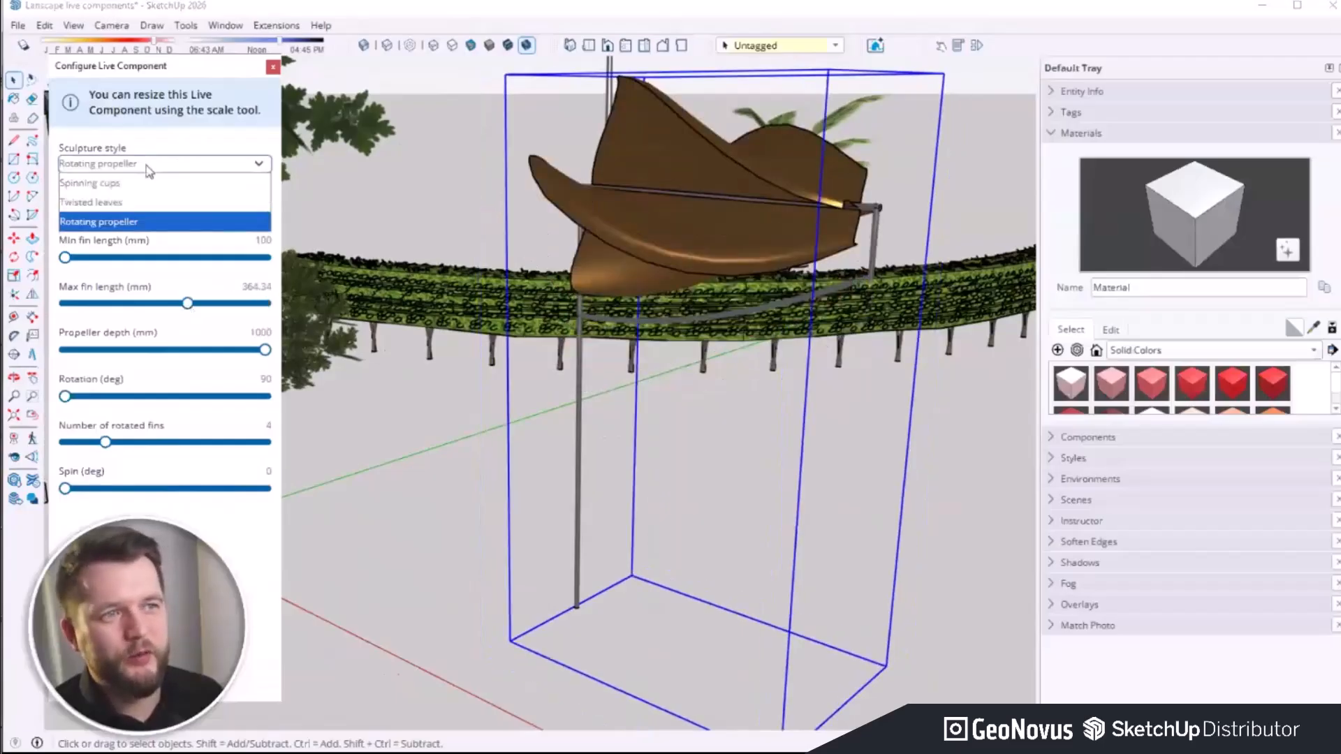
click(136, 199)
scroll(564, 518, down, 2)
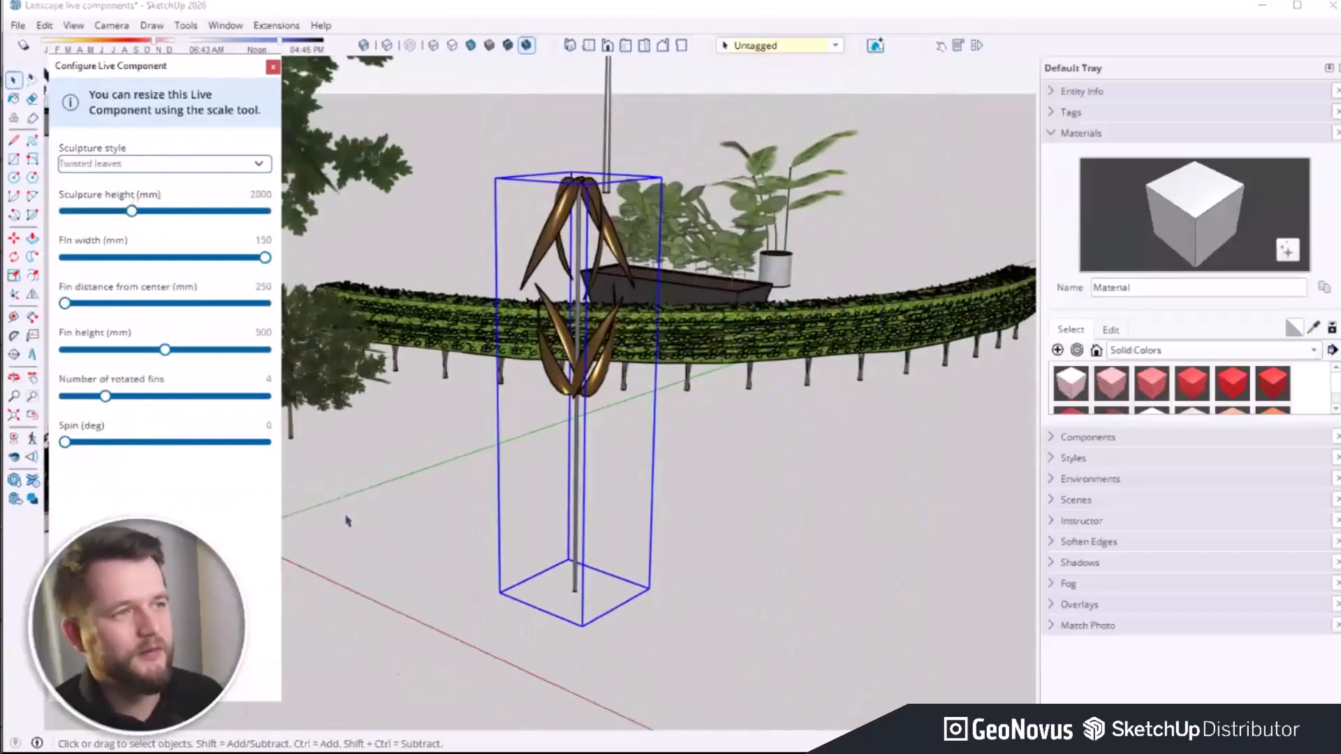
mouse_move(87, 443)
mouse_down()
mouse_move(266, 450)
mouse_move(294, 464)
mouse_move(169, 475)
mouse_up()
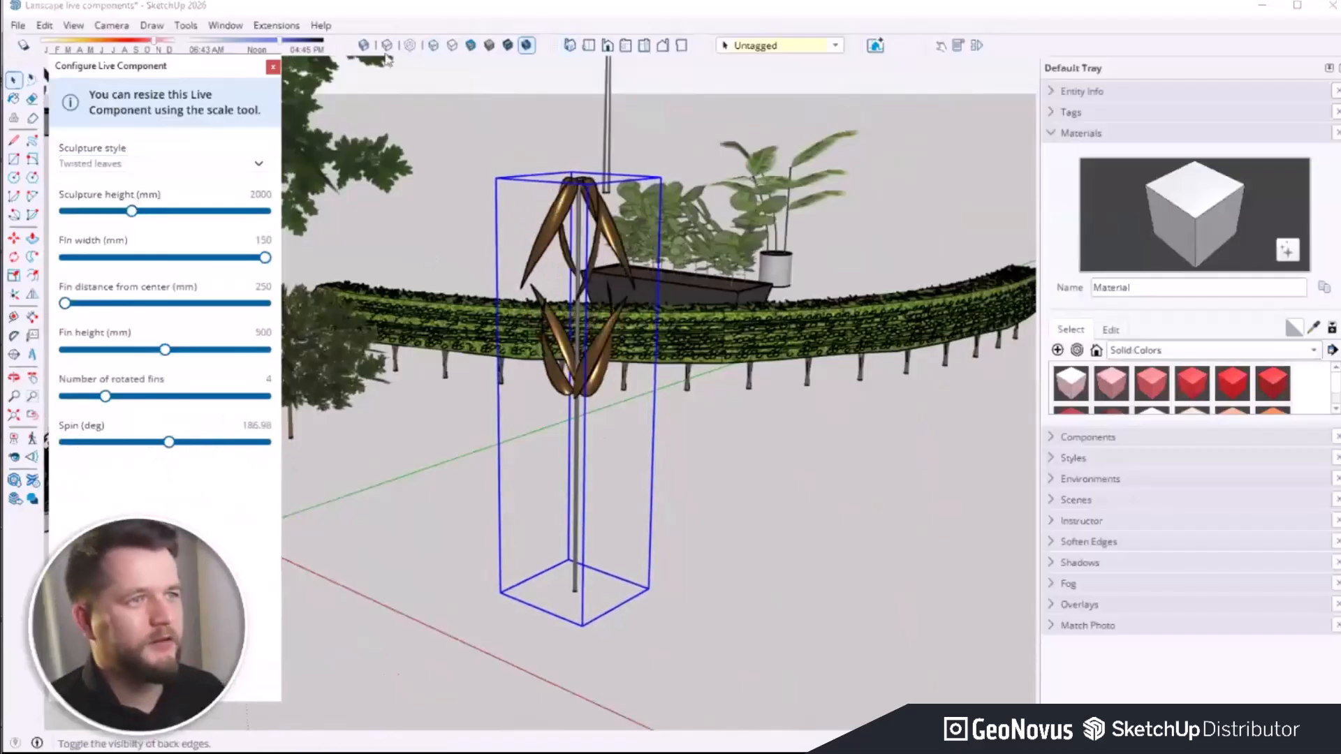
click(272, 68)
scroll(543, 353, down, 6)
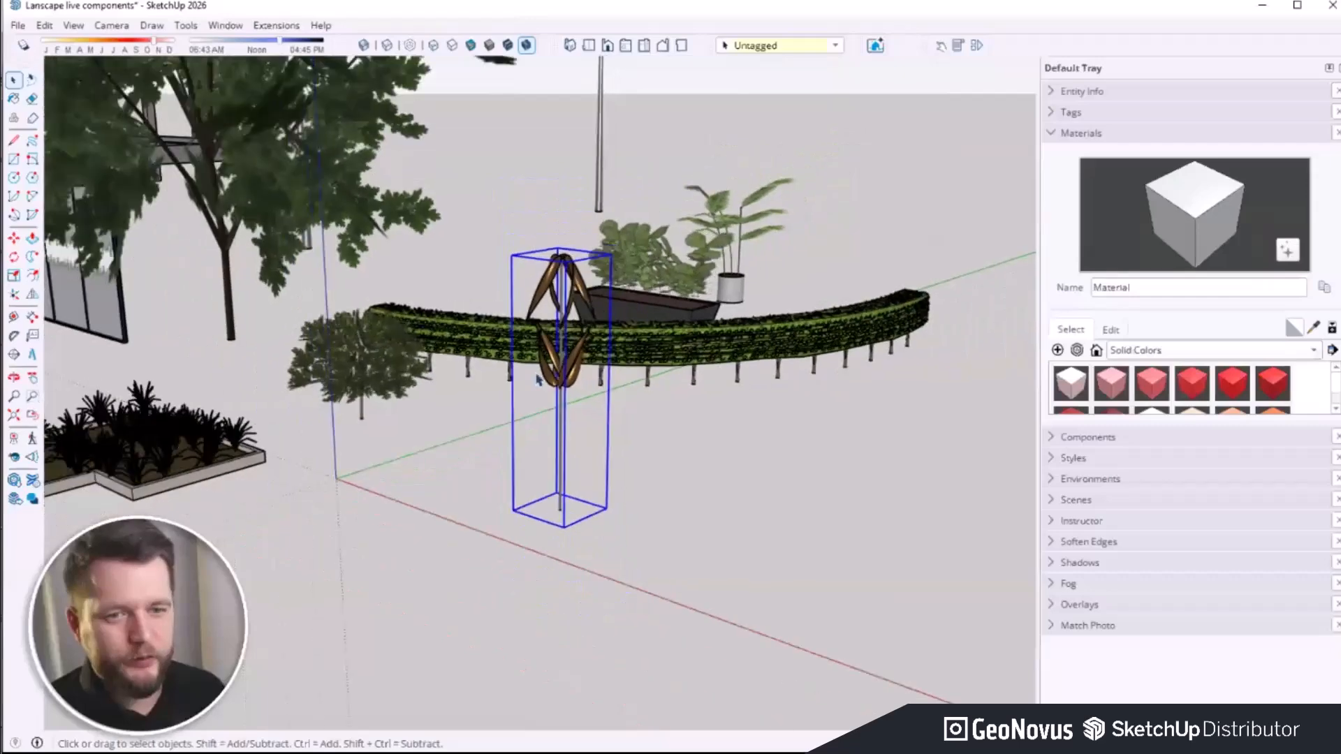
scroll(583, 419, down, 6)
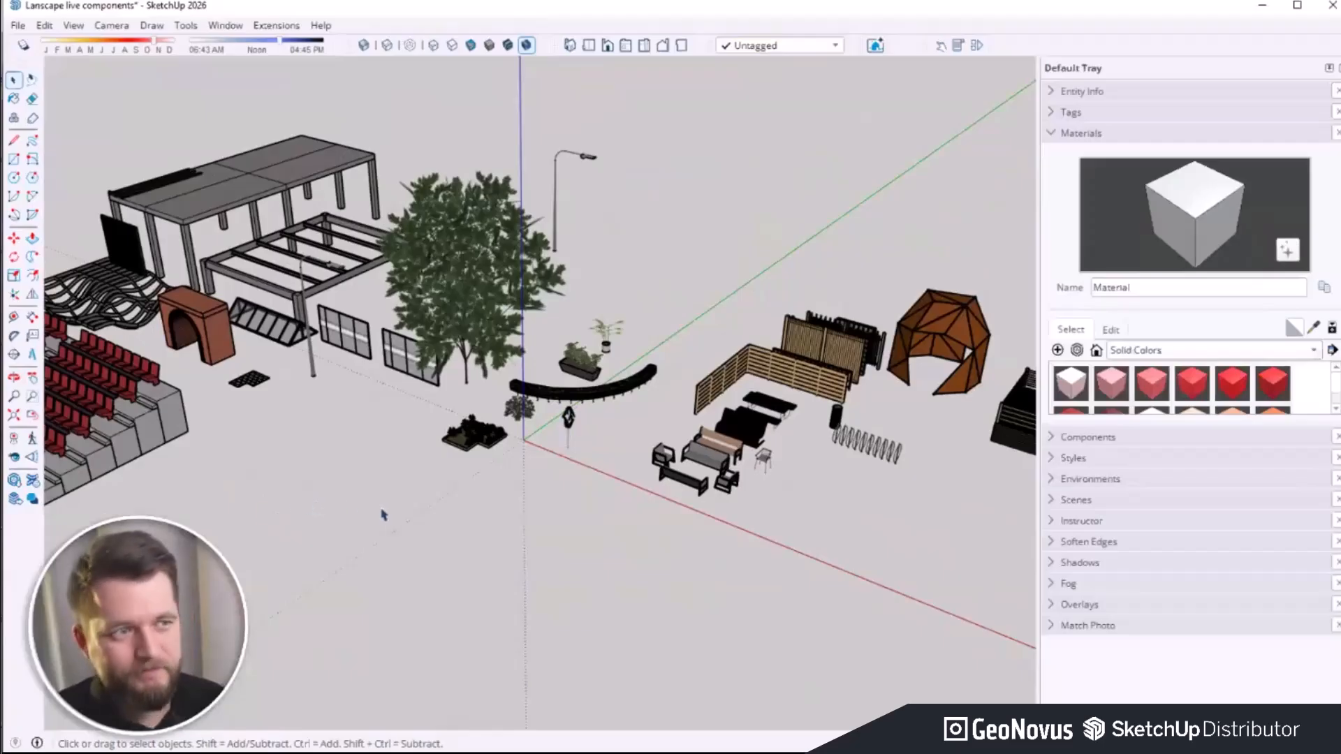
scroll(325, 423, down, 2)
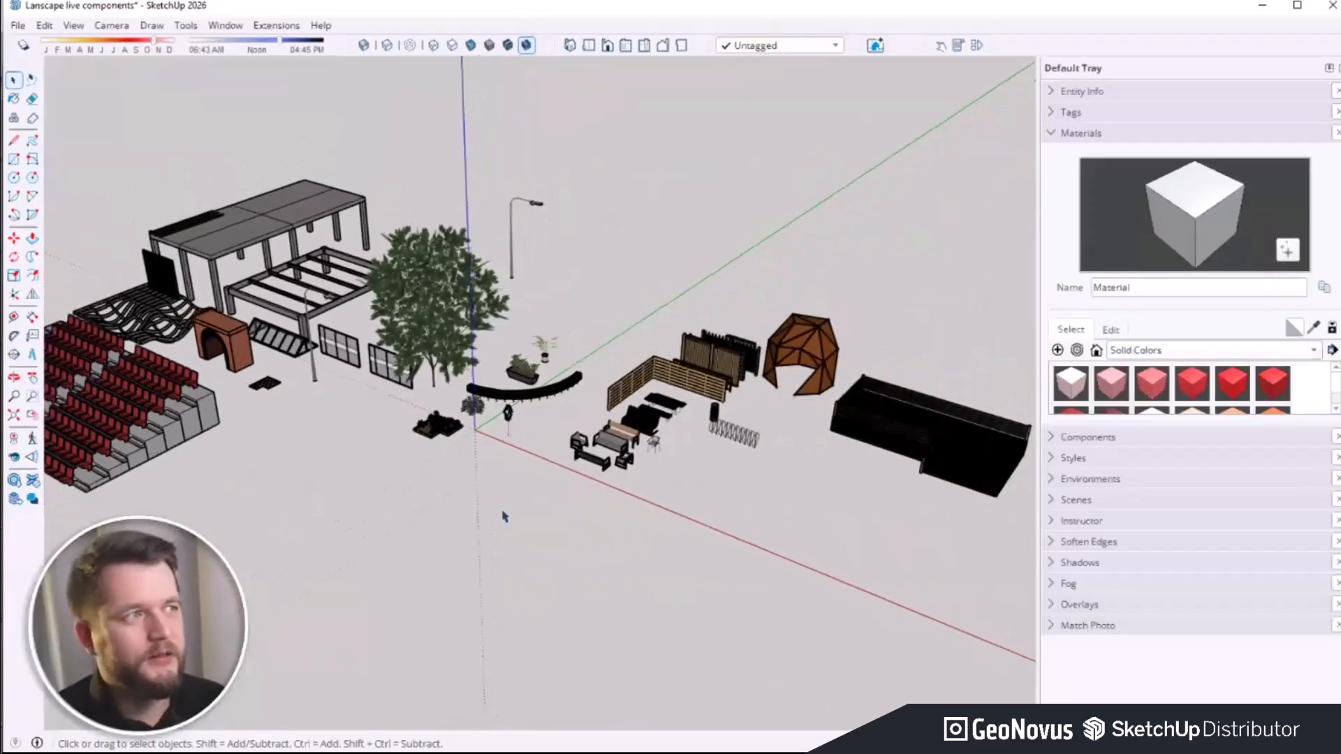
Step: Look through the featured extensions in the Extension Warehouse and close it
click(277, 26)
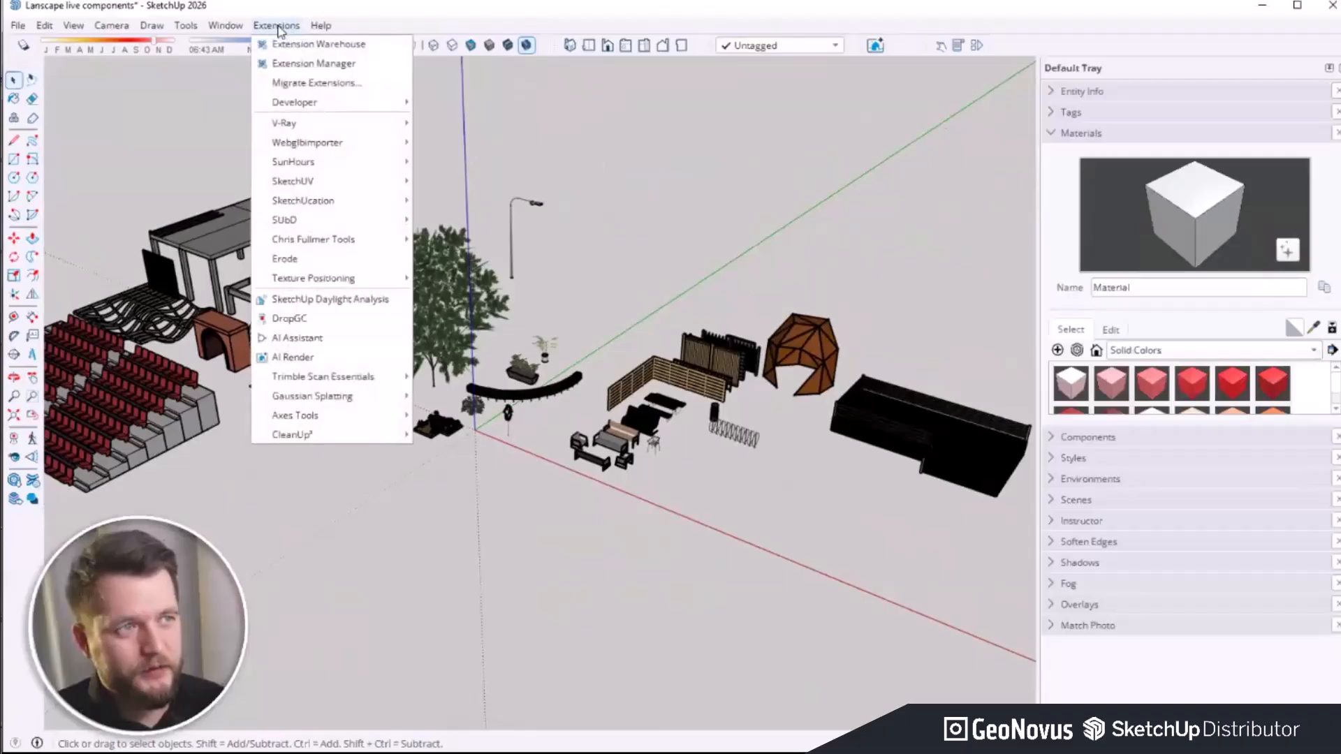
click(294, 46)
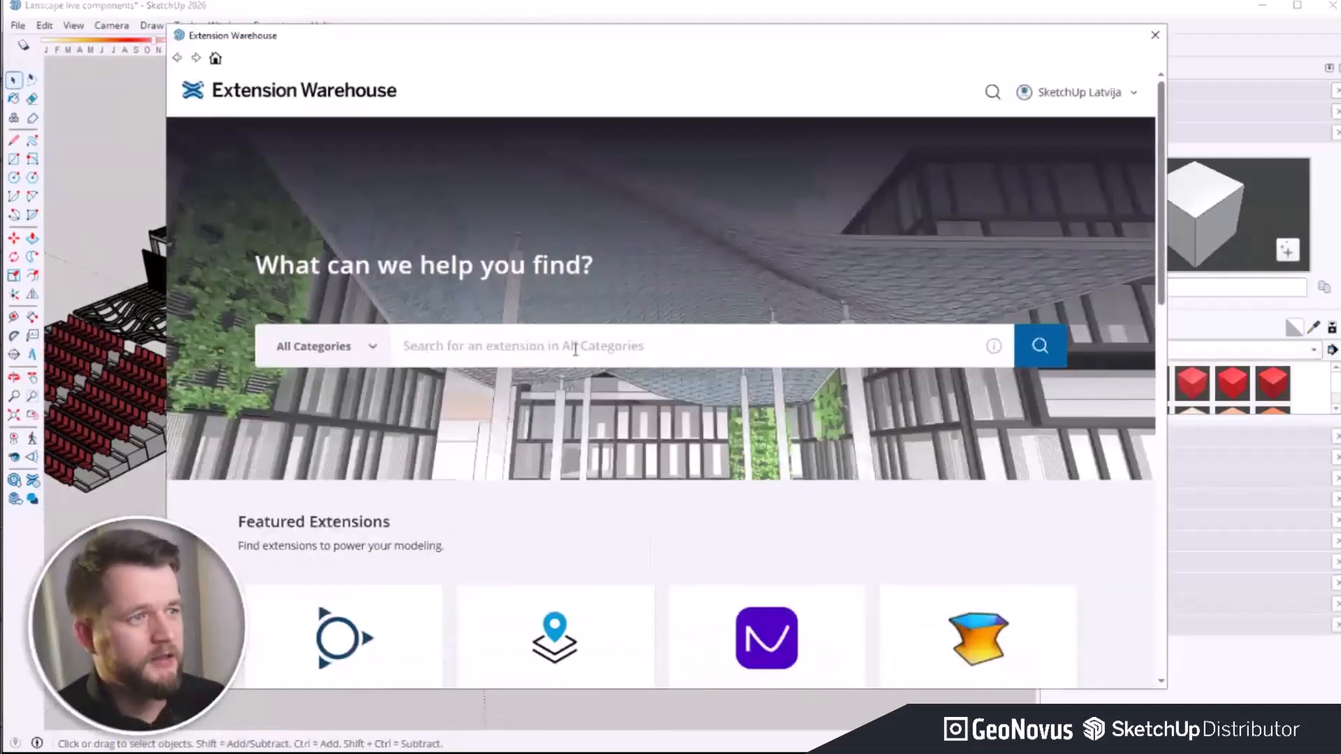
scroll(579, 349, down, 3)
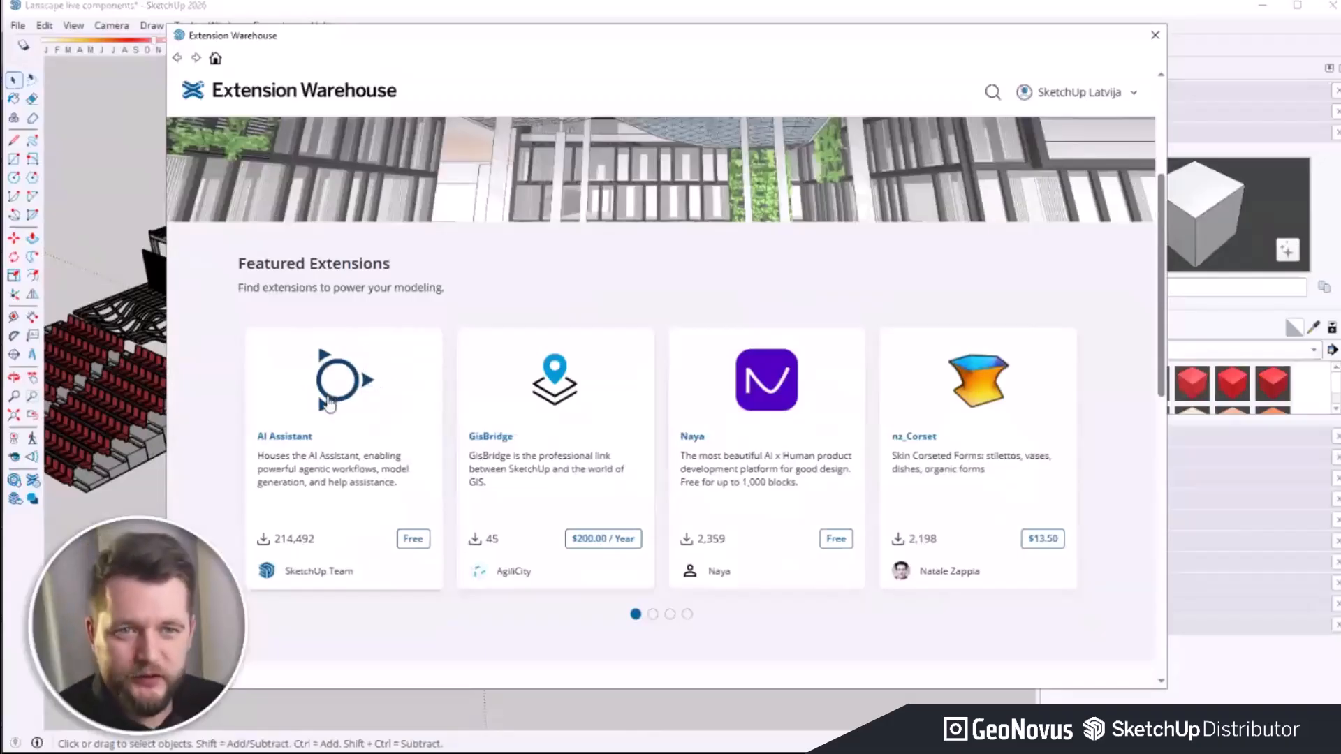
click(1154, 35)
Step: Open the AI Assistant's Generate Object function and choose to generate from a prompt
click(277, 25)
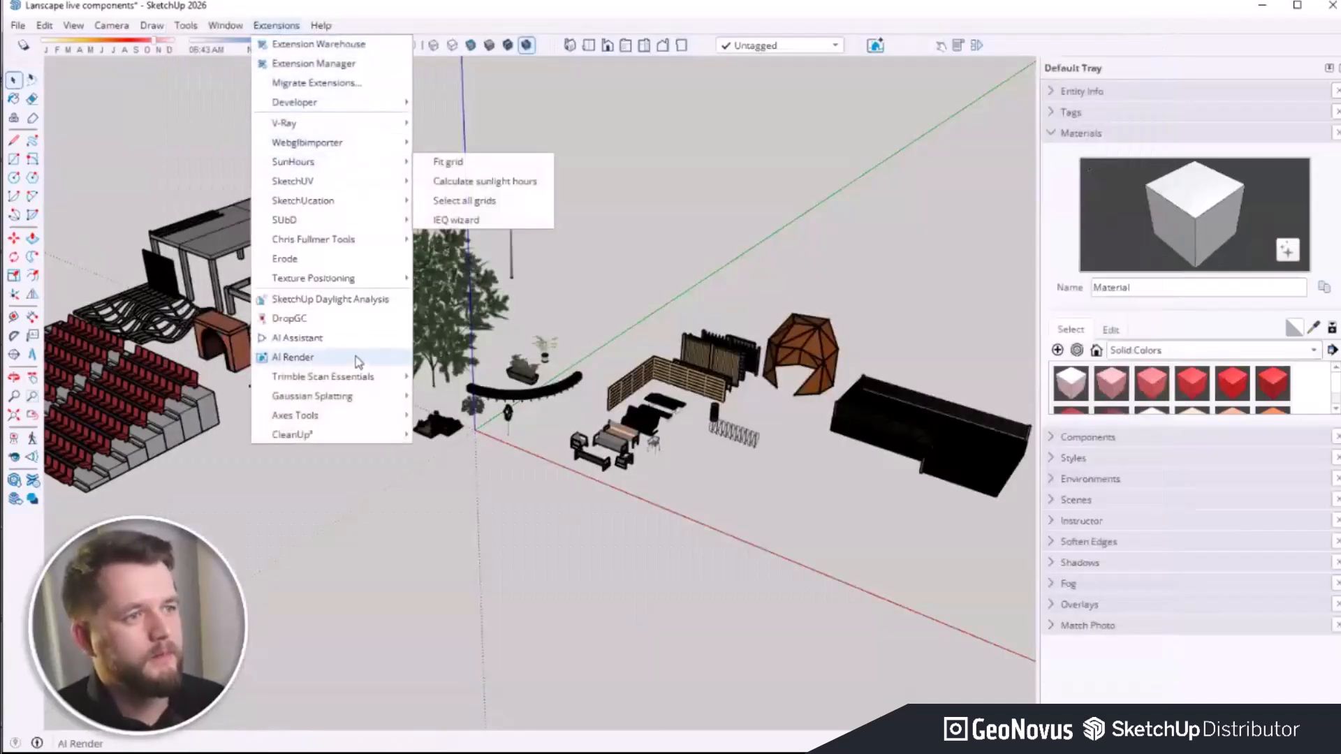
click(358, 346)
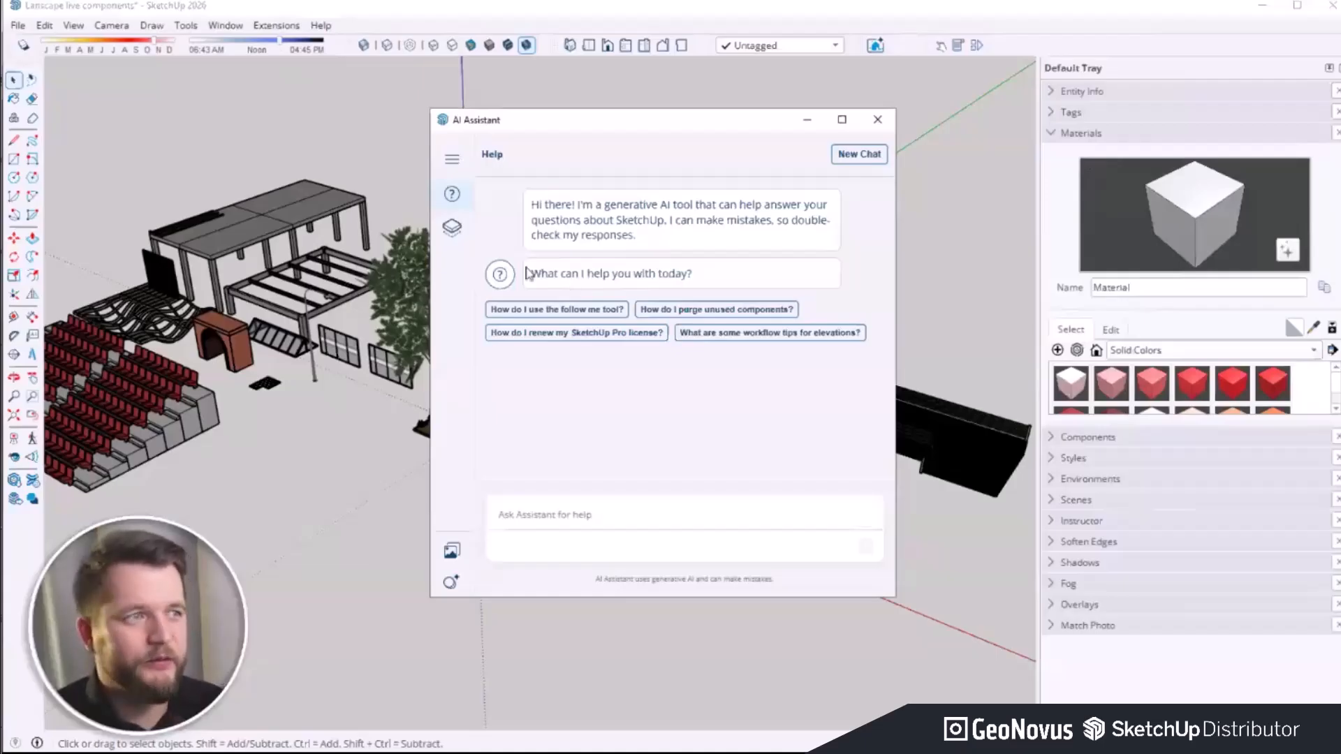
click(452, 227)
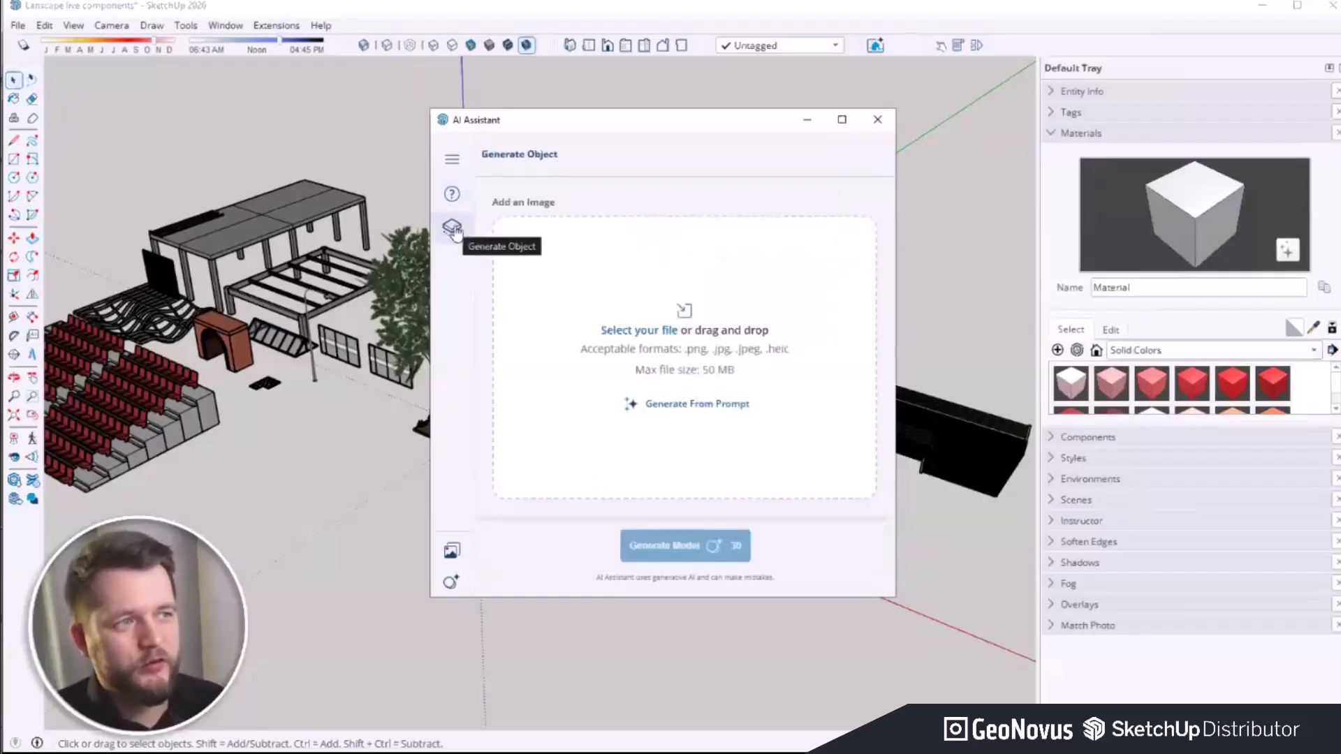
click(692, 406)
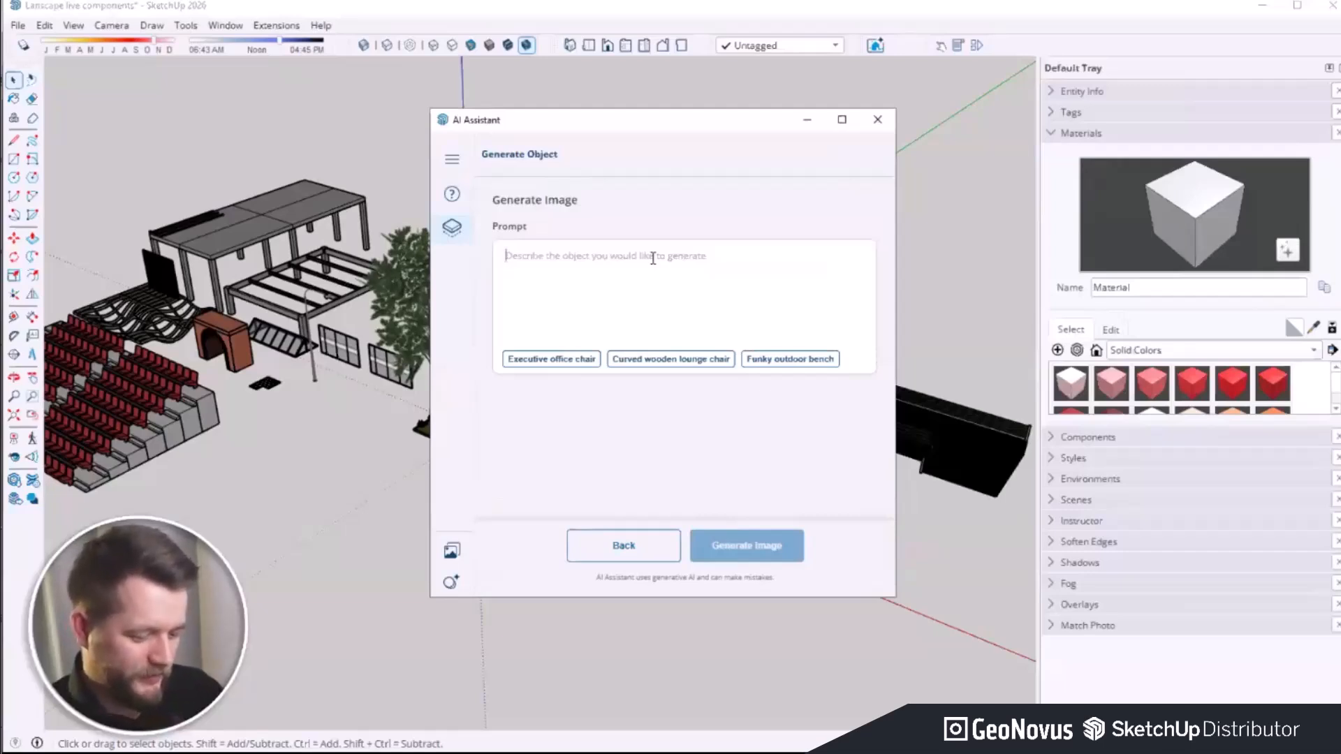
Step: Generate an image from the prompt "bench that looks like a banana" and review it
text(bench that looks like a bannana)
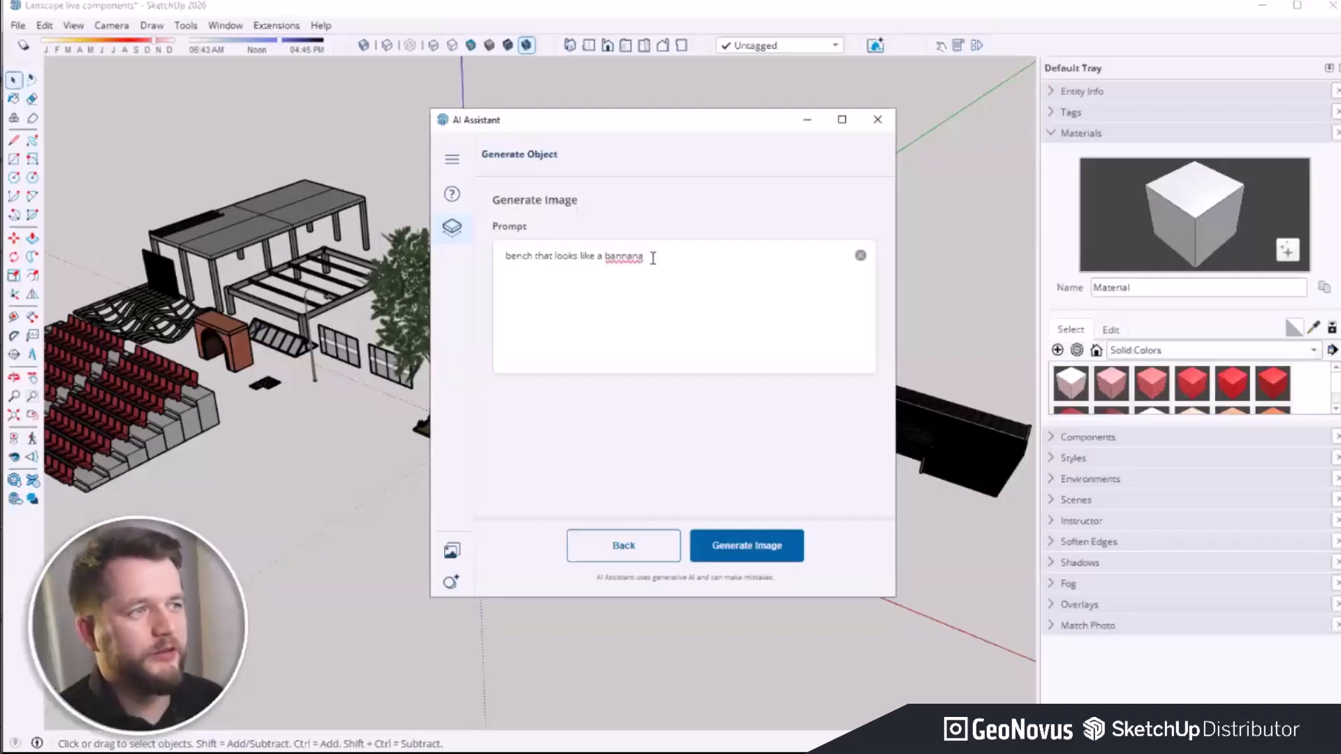
key(BackSpace)
click(744, 543)
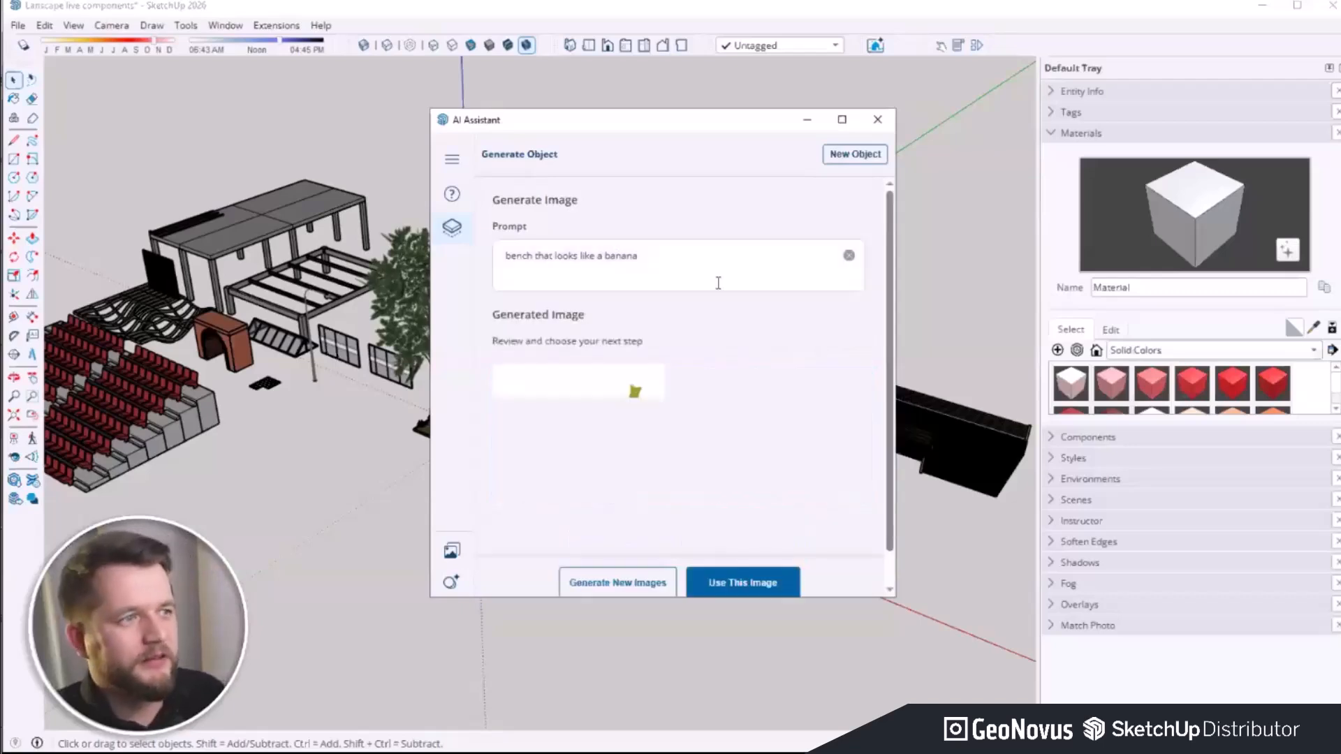
scroll(719, 366, down, 1)
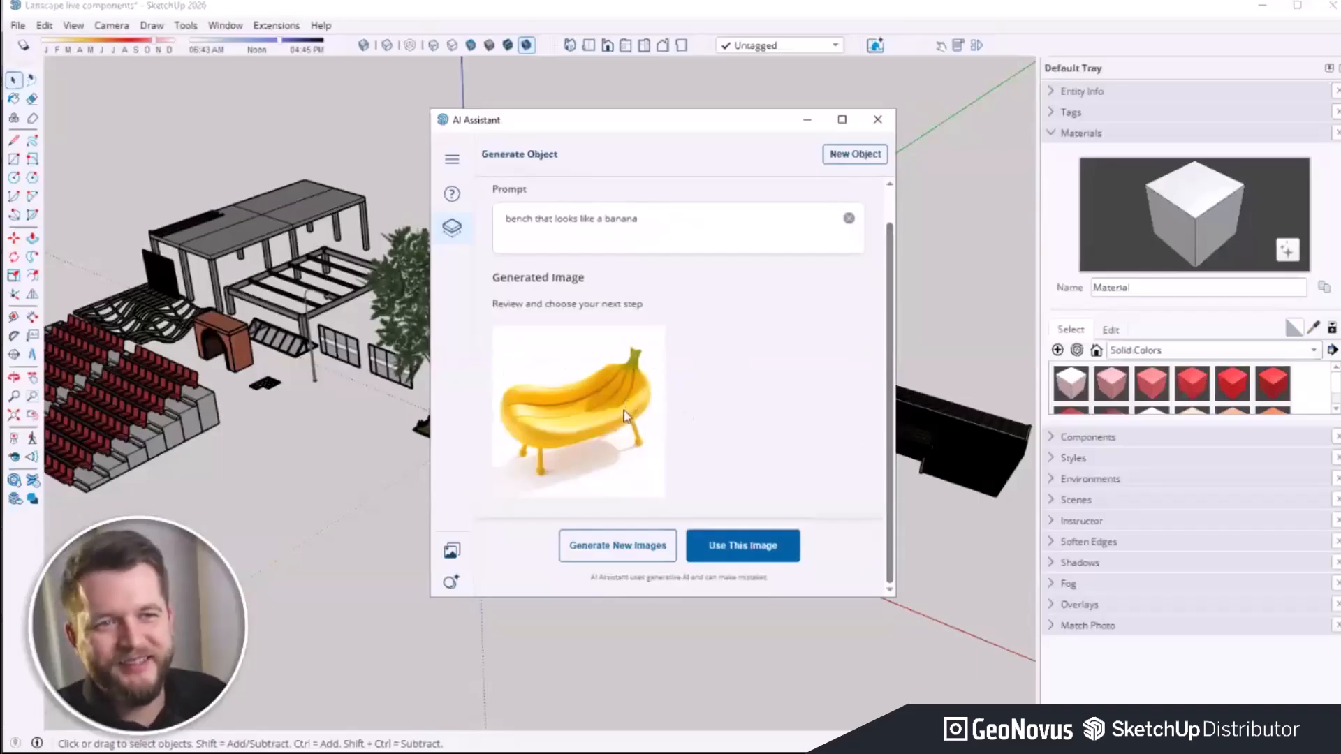
Step: Use the banana bench image to generate a 3D model and move the assistant window aside
click(763, 559)
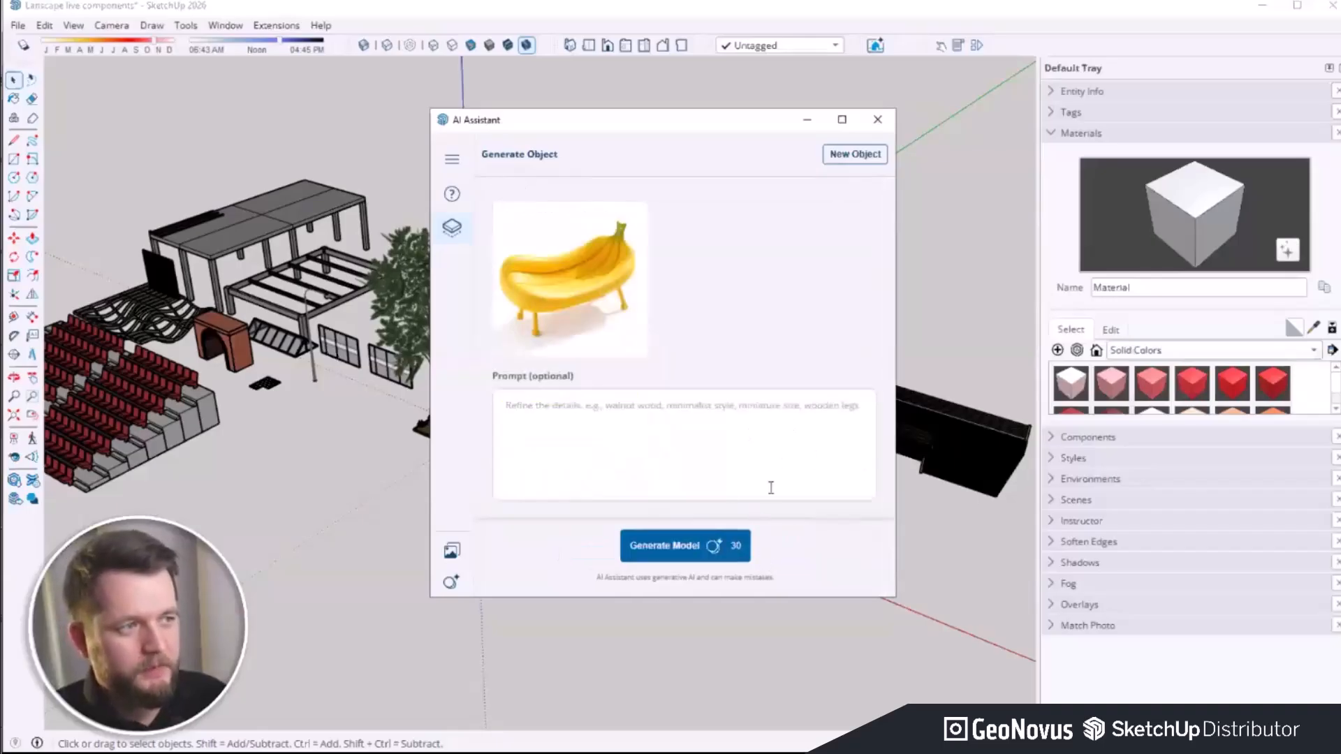
click(696, 552)
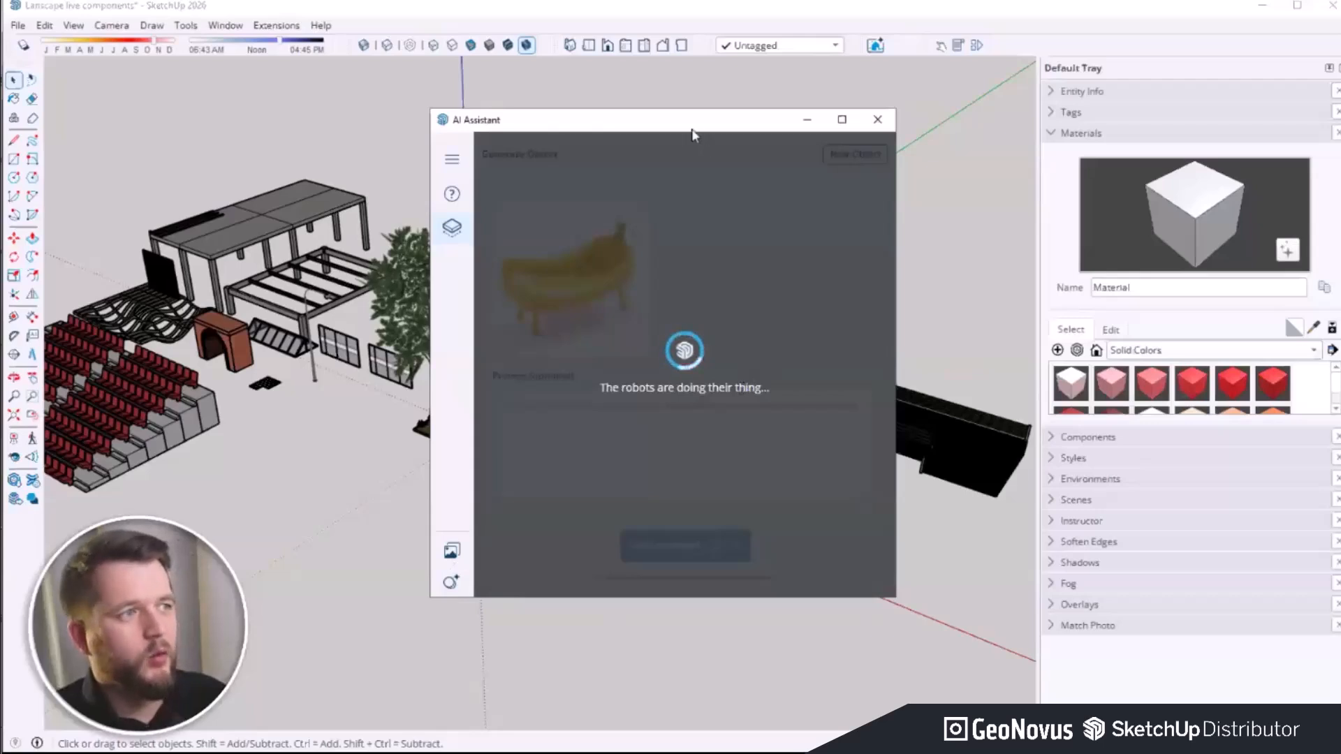
drag(694, 131, 339, 165)
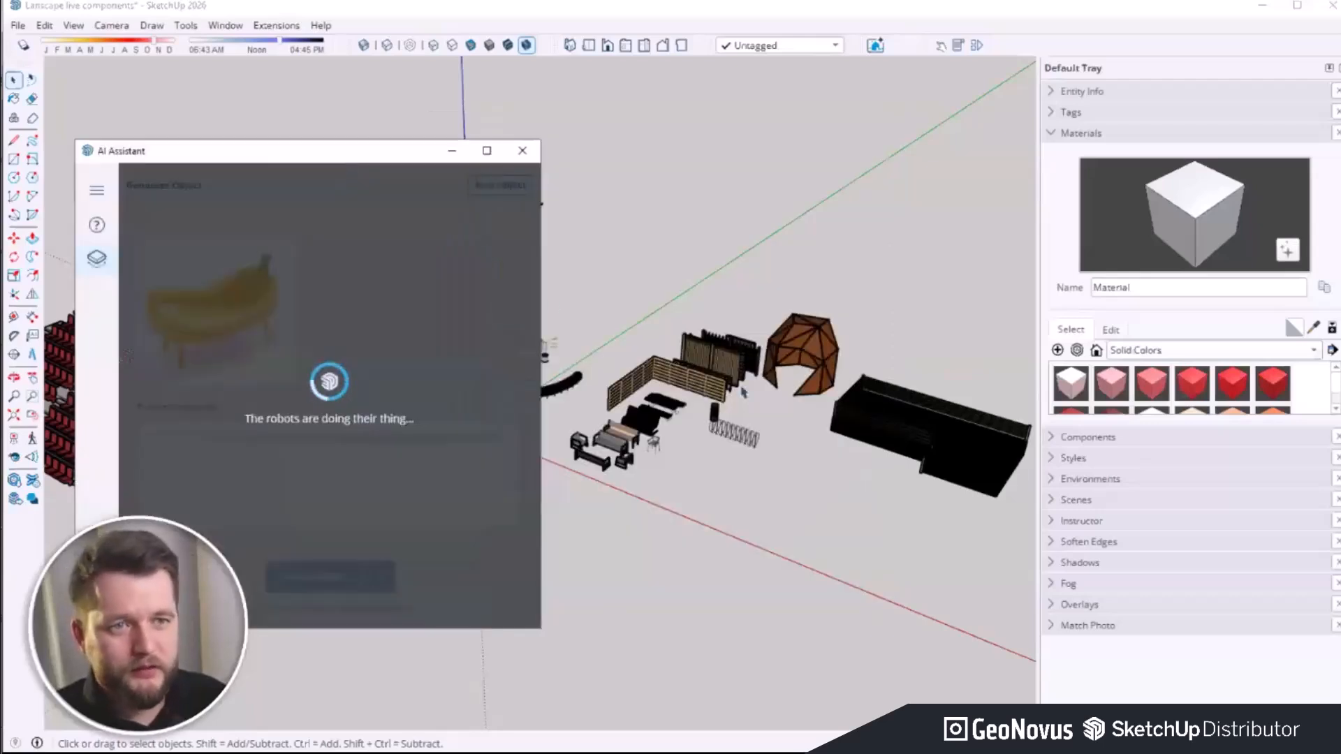
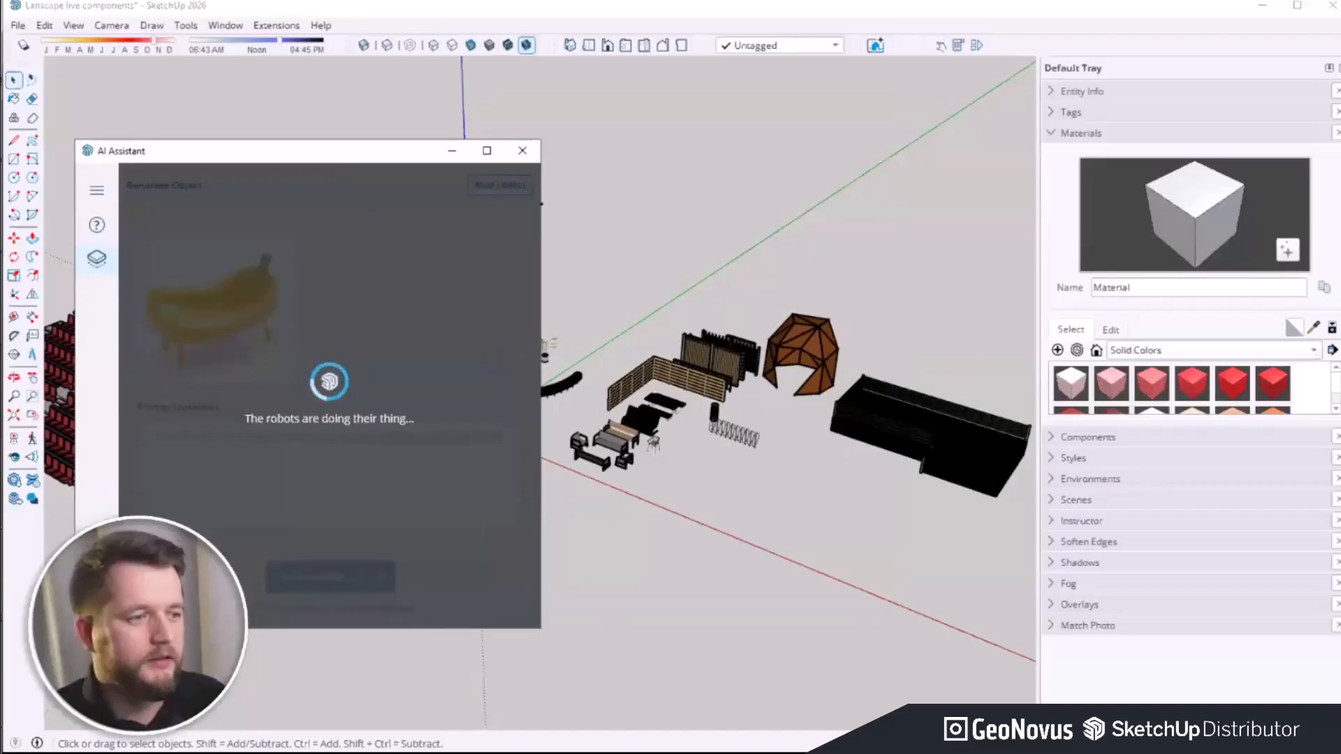
Step: Switch to the TRELLIS 3D AI website in the browser, examine its single and multi-image upload options, and minimize it
key(alt+Tab)
scroll(680, 434, up, 6)
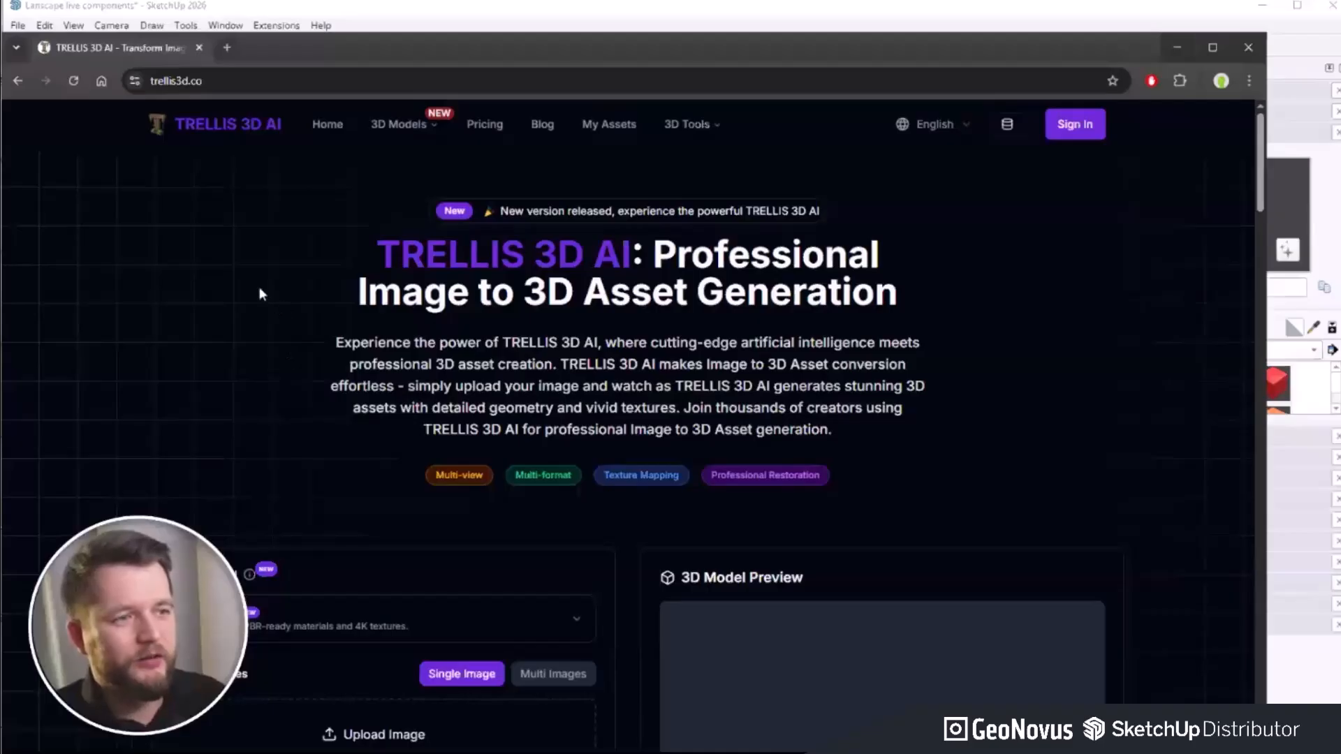
scroll(260, 293, down, 5)
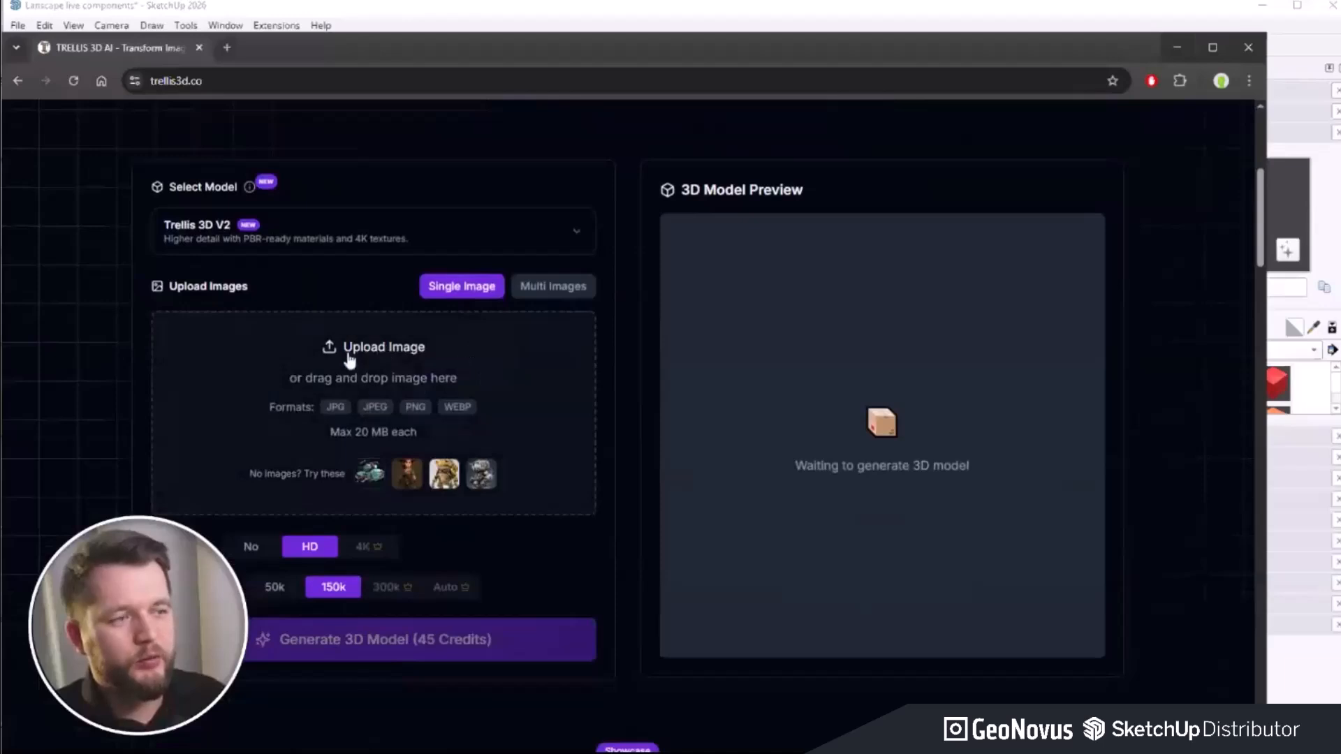
click(541, 287)
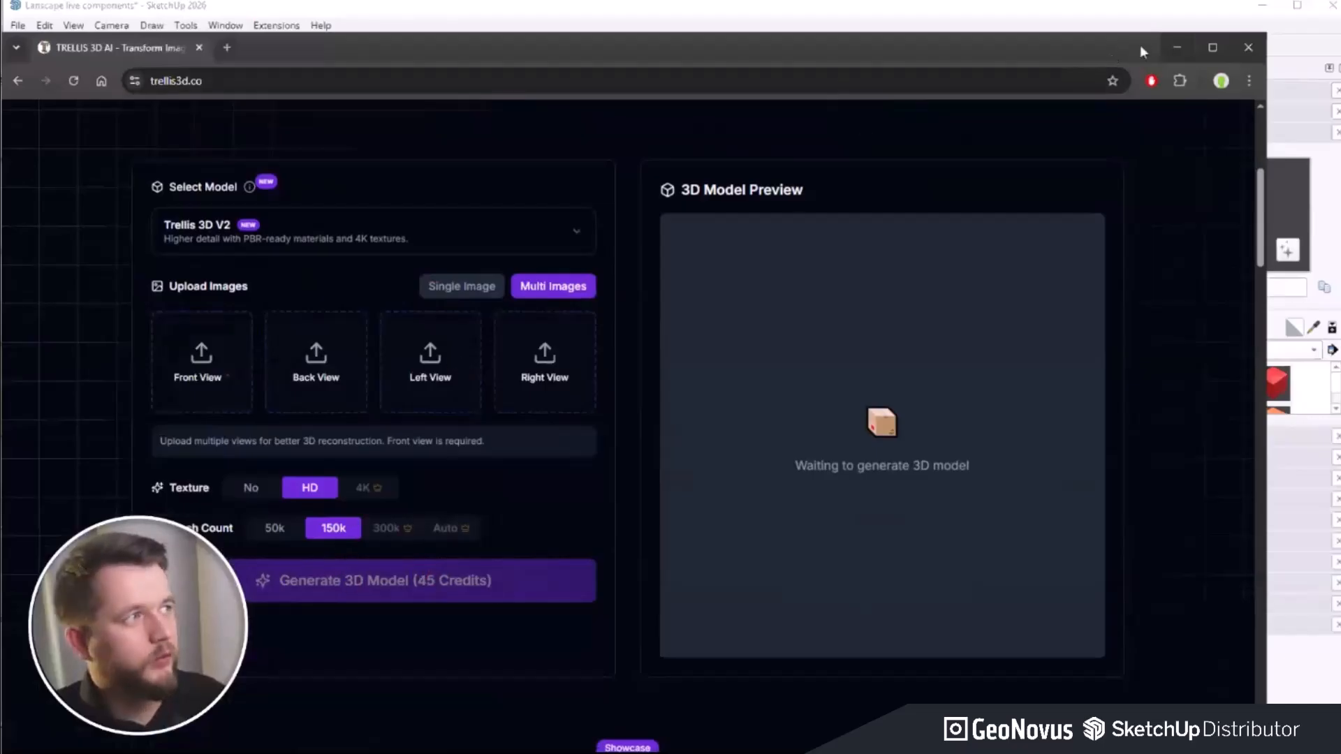
click(1171, 49)
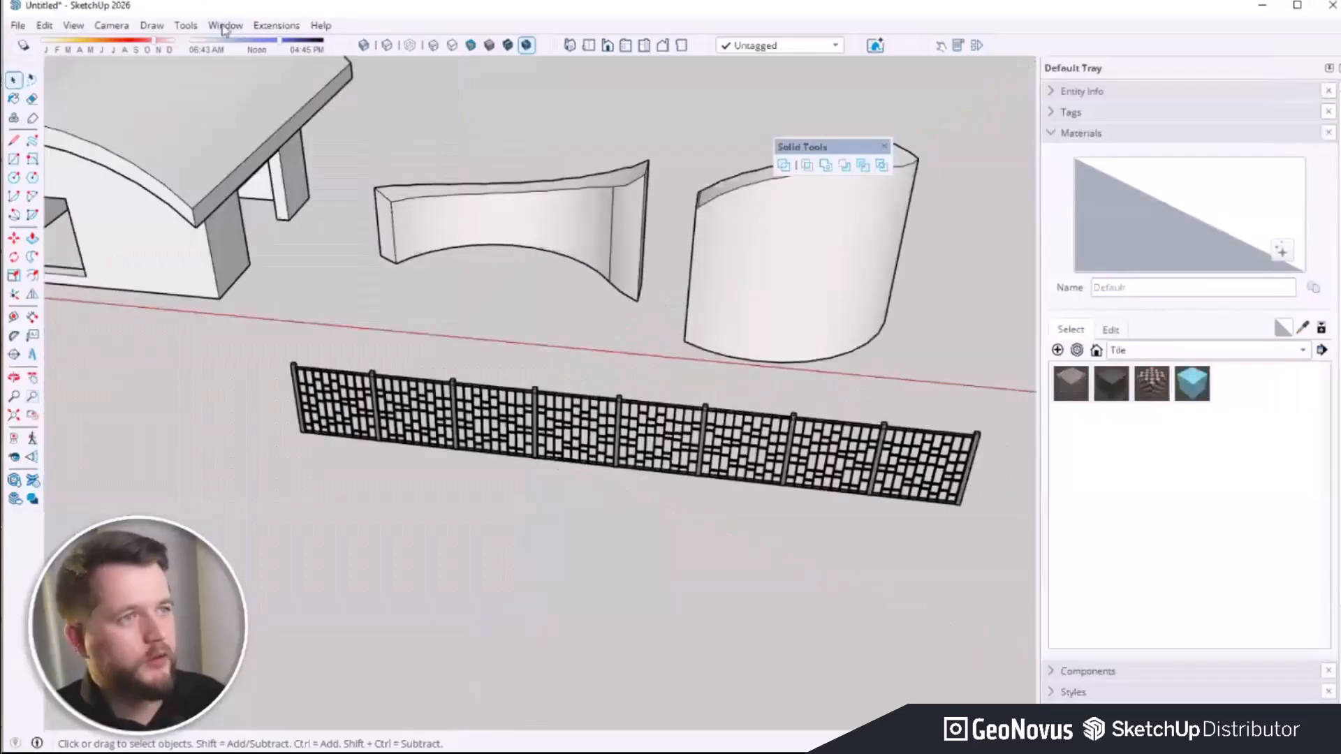
Step: Open the Wenden collection from the account's own collections in 3D Warehouse
click(225, 25)
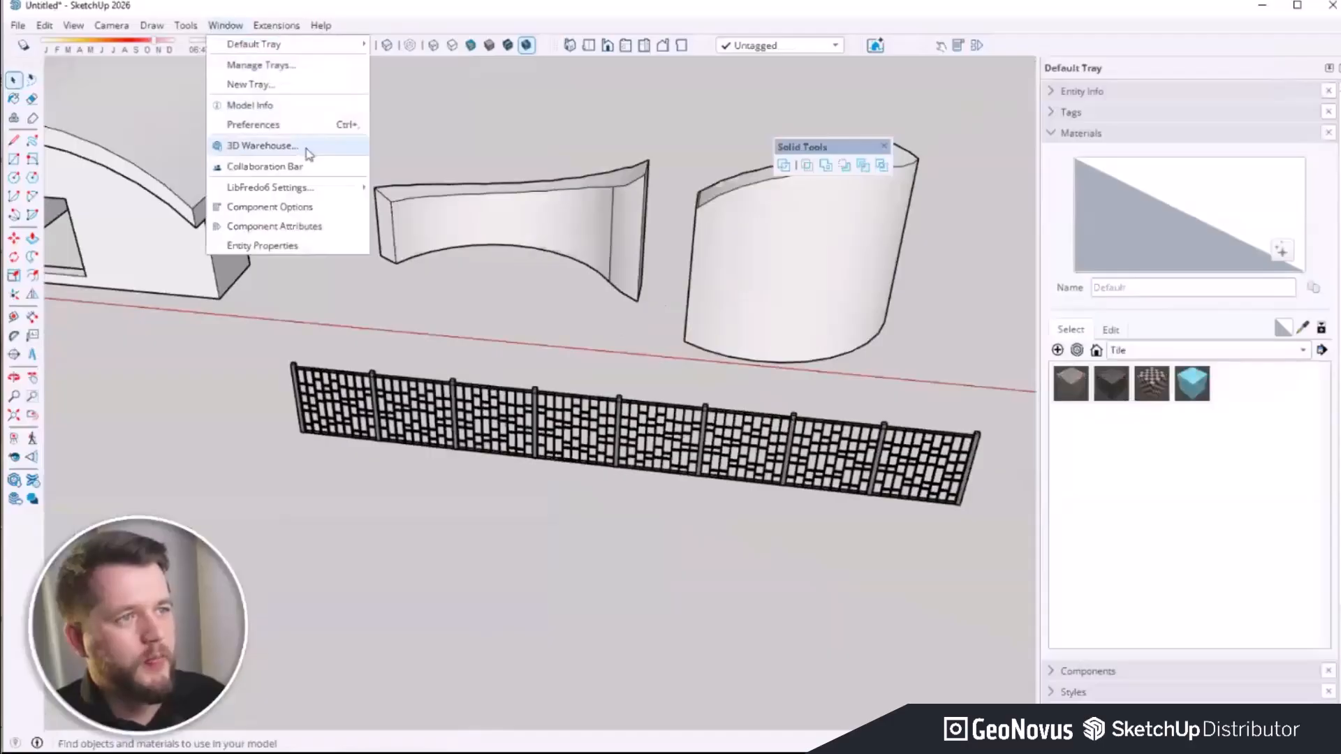
click(307, 150)
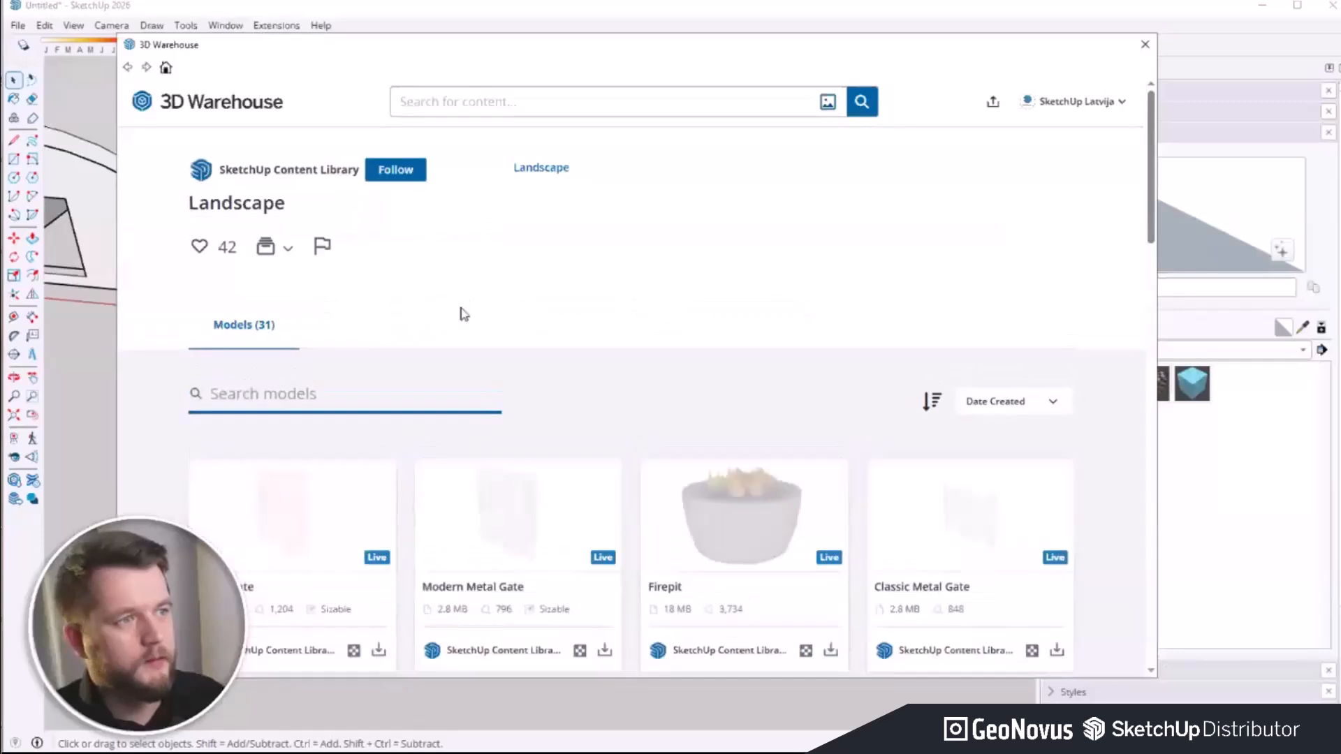
click(1076, 110)
click(1028, 285)
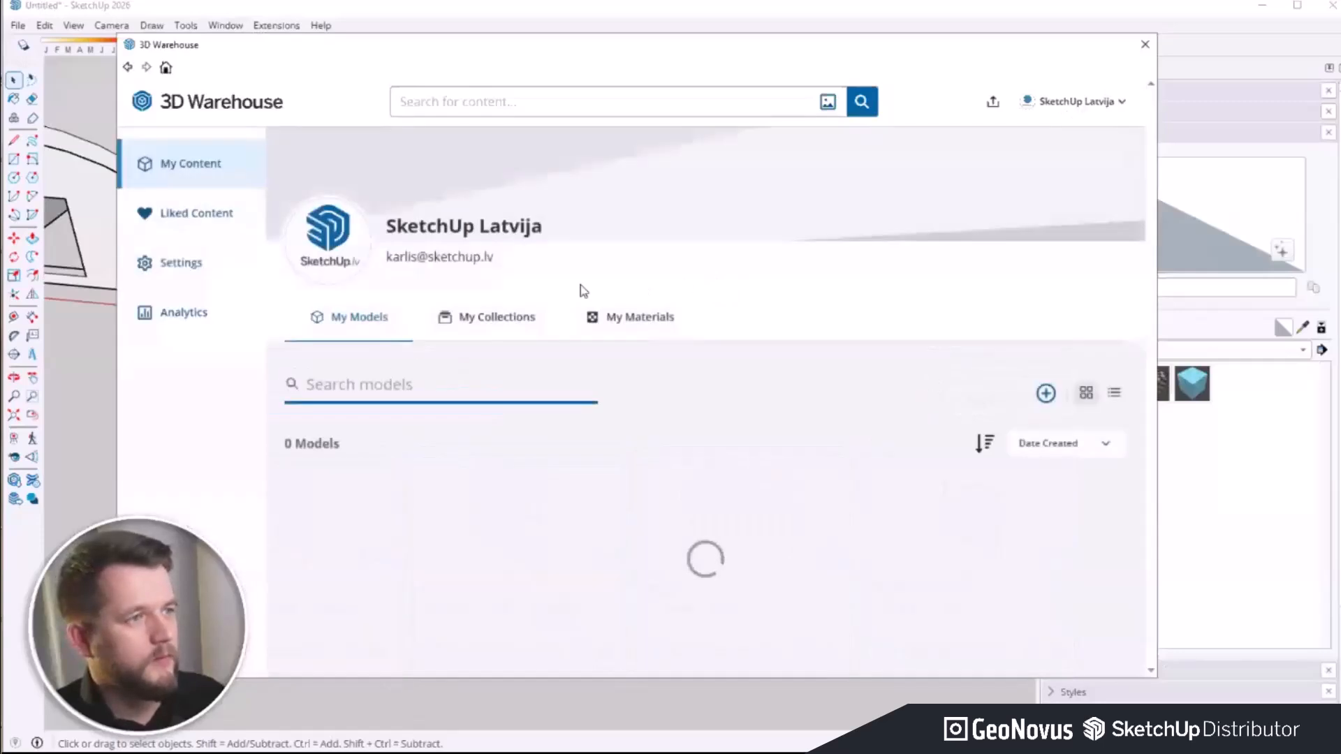
click(461, 319)
scroll(671, 384, down, 2)
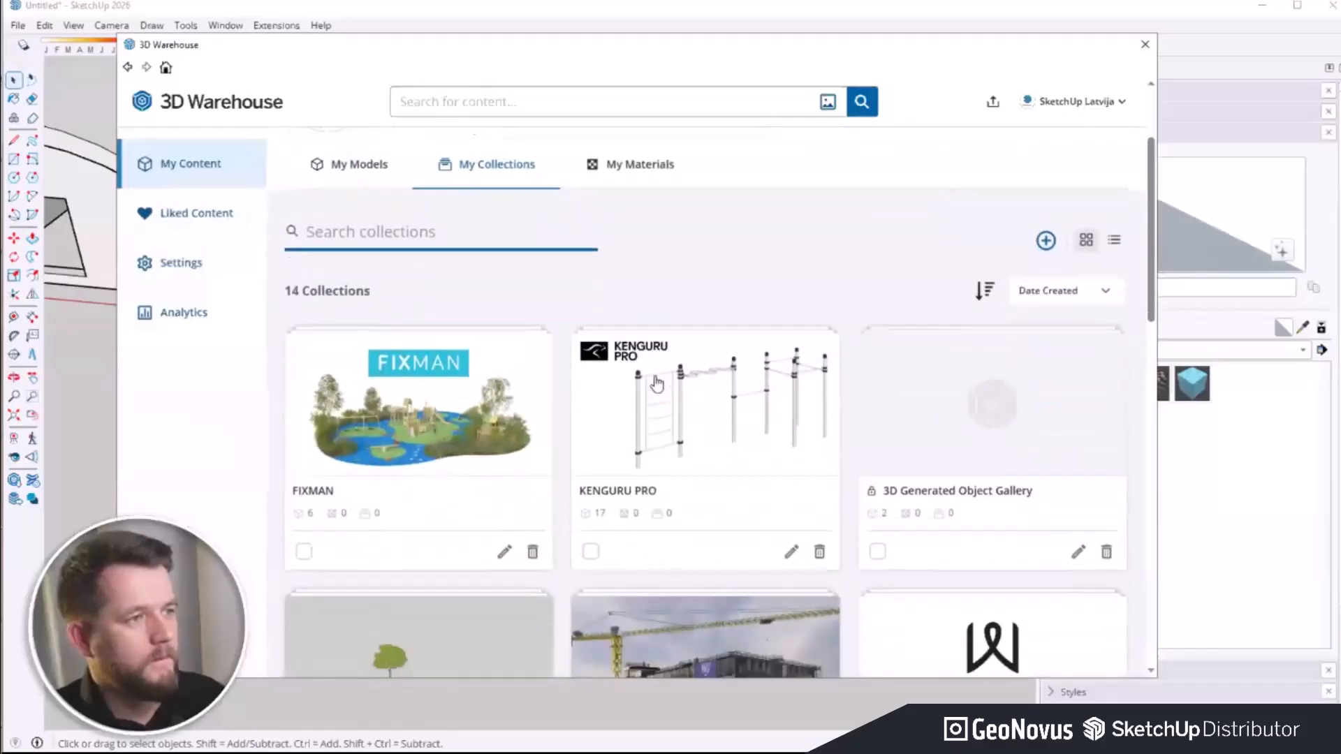
scroll(656, 383, down, 5)
click(995, 328)
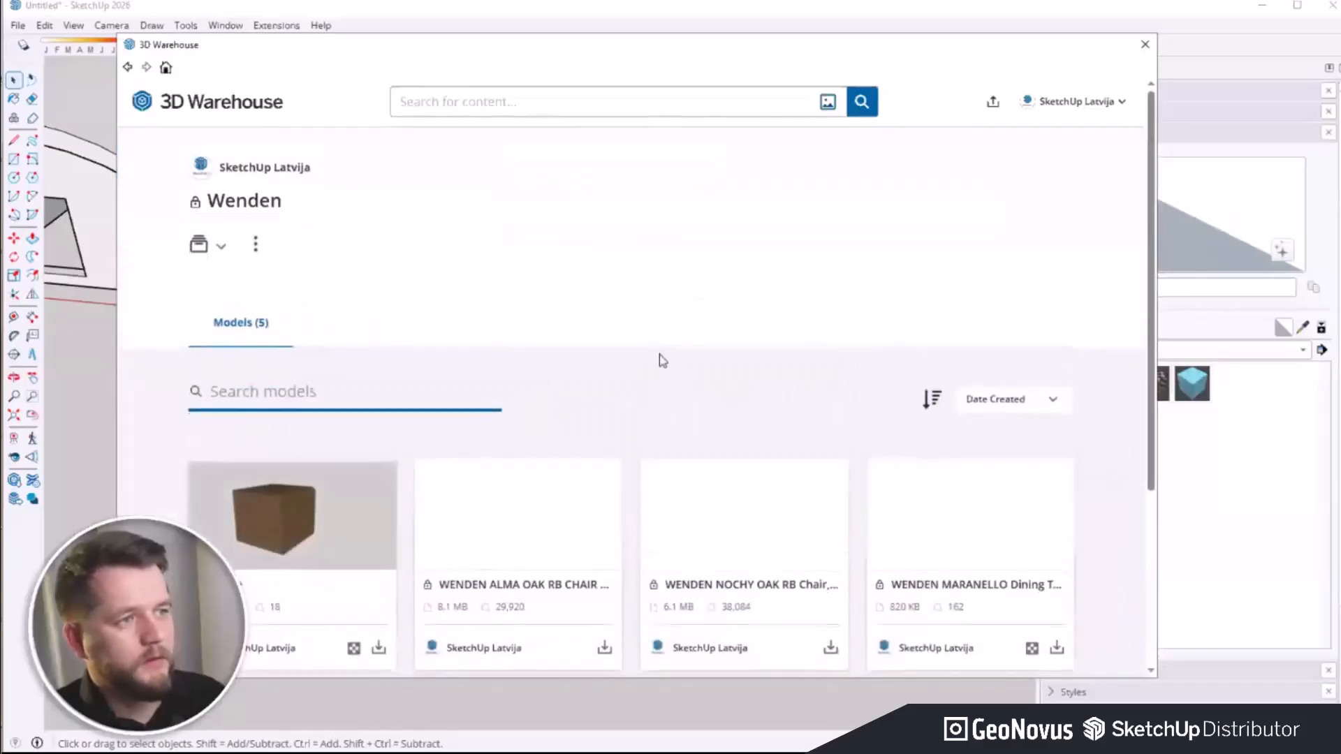
Step: Load the WENDEN NOCHY OAK RB chair from the collection directly into the model and place it in front of the fence
scroll(500, 432, down, 3)
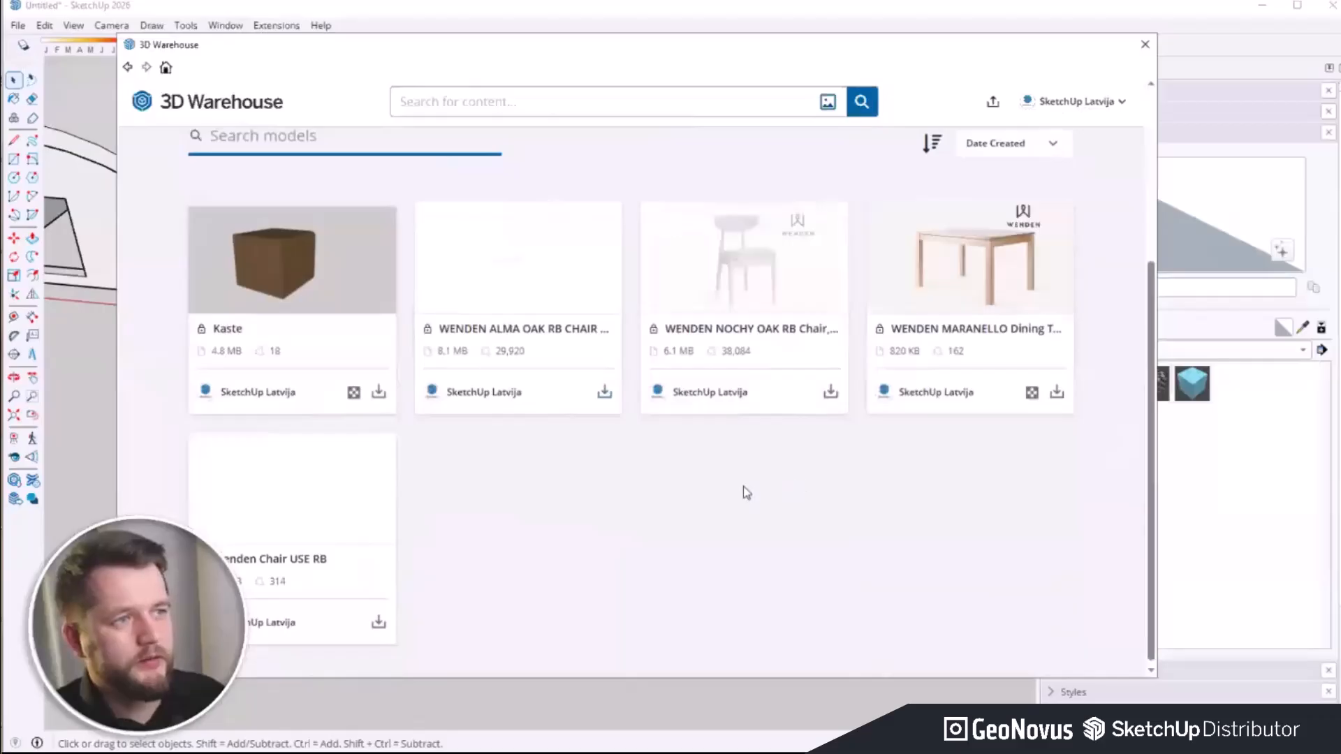
scroll(705, 497, up, 1)
scroll(701, 499, up, 1)
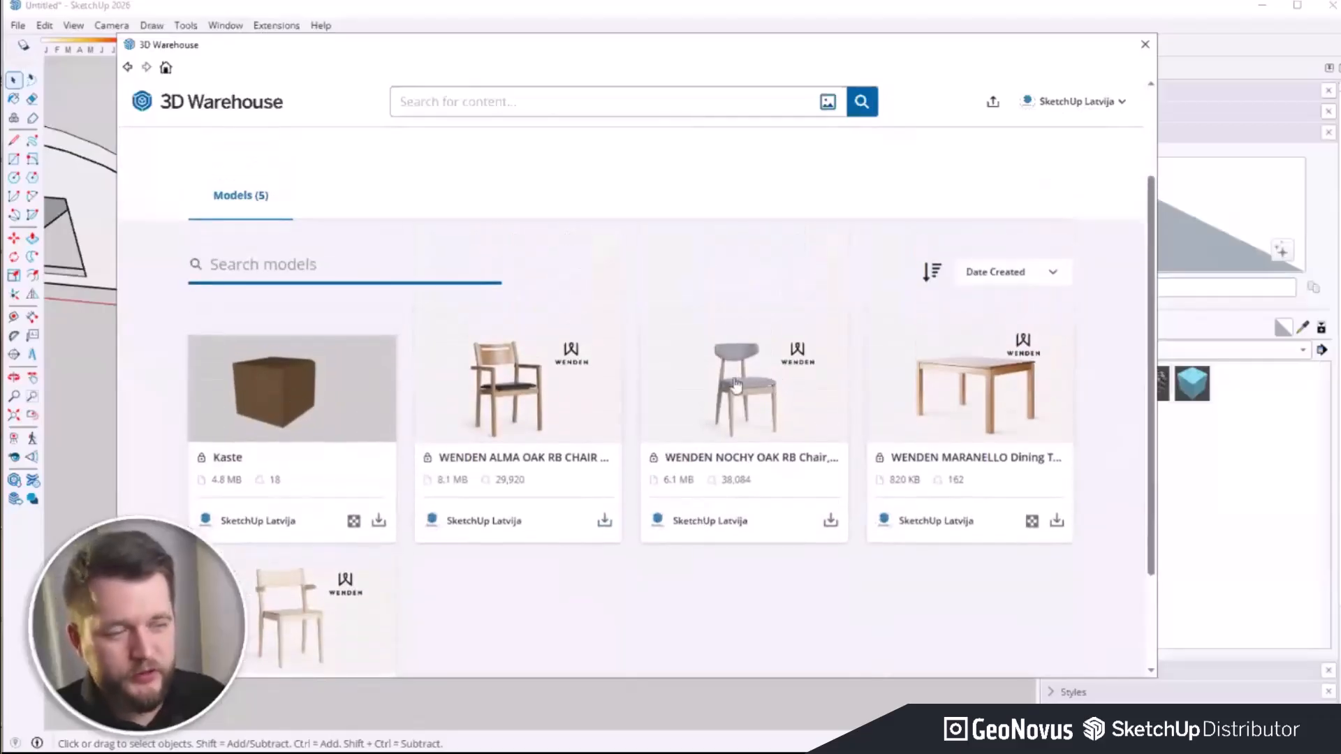
scroll(736, 382, down, 2)
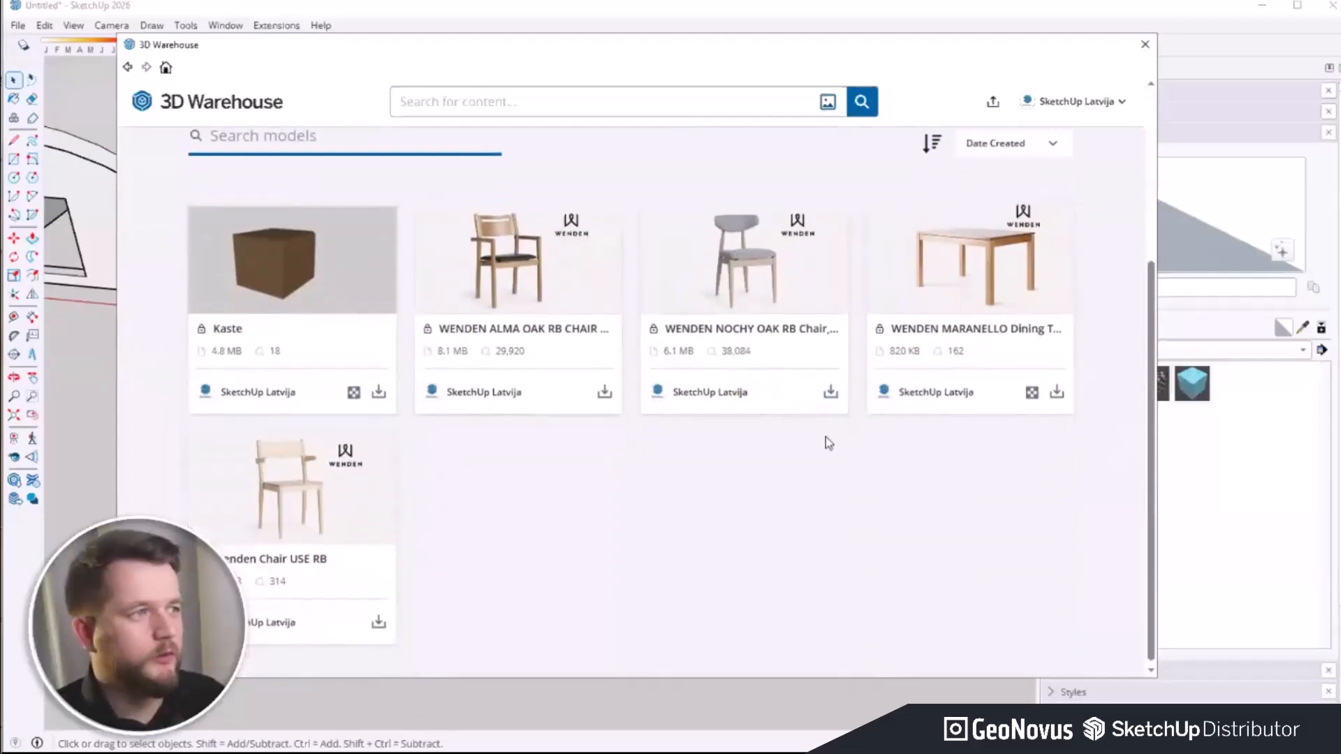
click(830, 394)
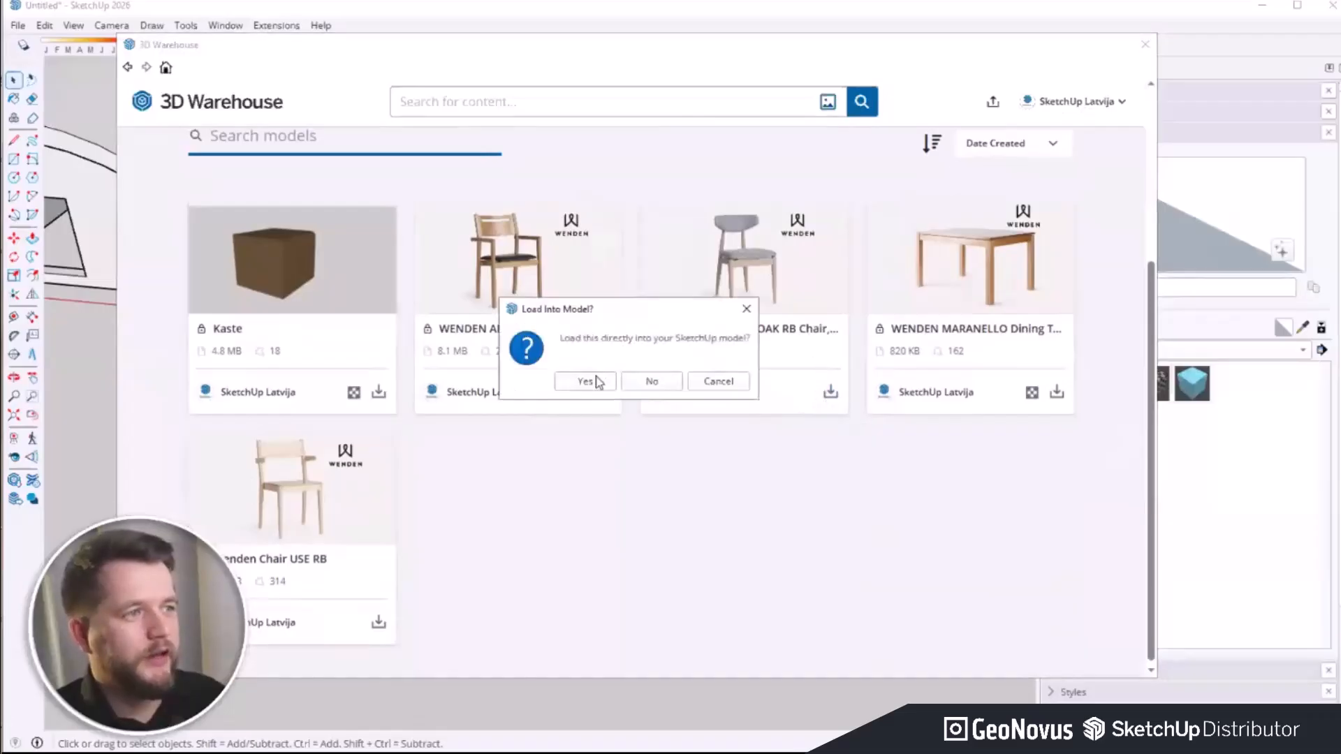
click(585, 381)
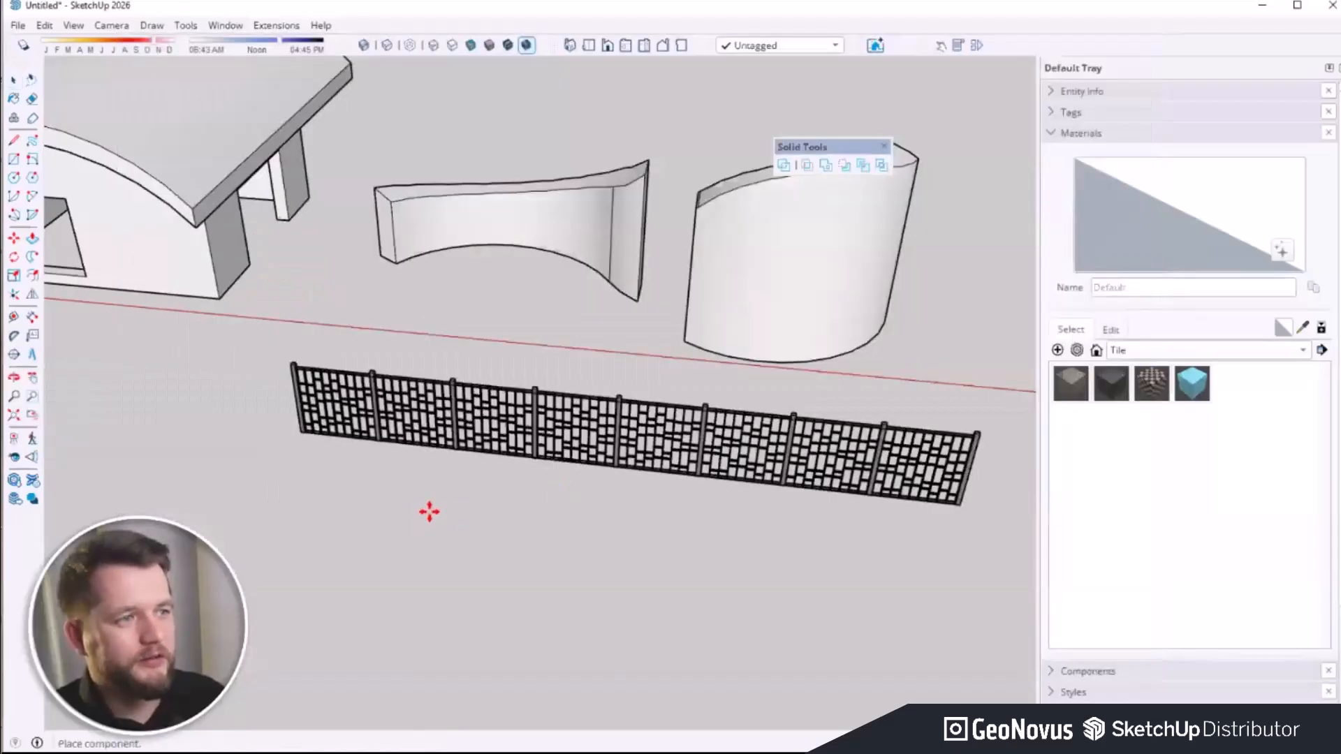
click(428, 508)
scroll(447, 510, up, 5)
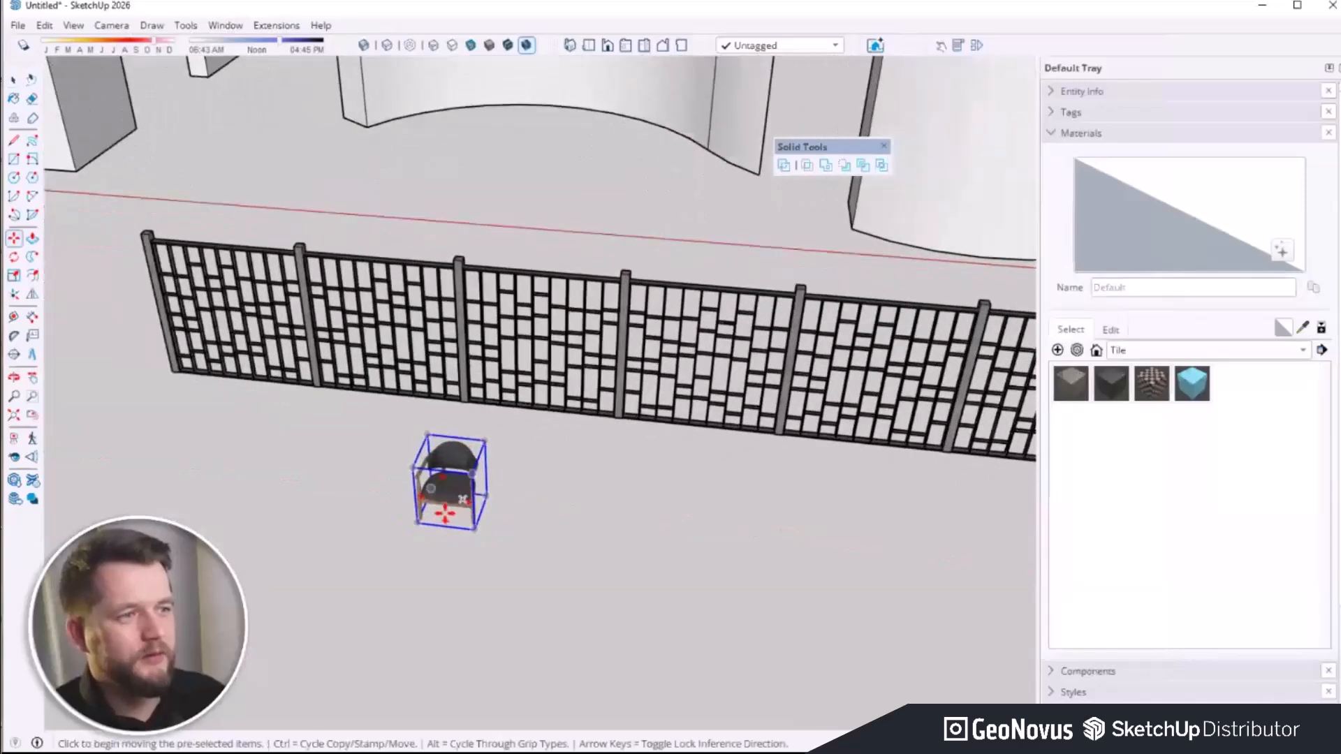
scroll(444, 514, up, 6)
key(space)
middle_drag(429, 468, 579, 346)
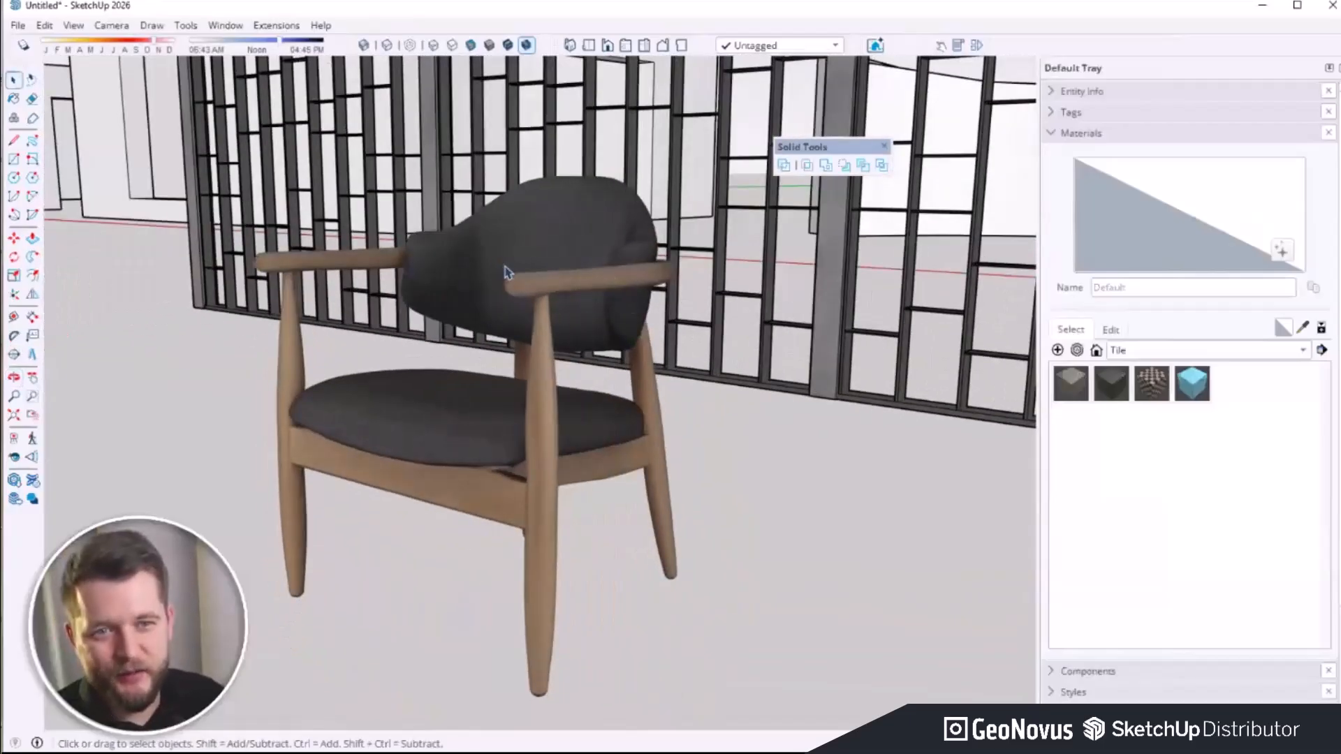
Step: Display hidden geometry to examine the selected chair's mesh up close and from several angles, and turn it off again
click(600, 291)
middle_drag(600, 290, 307, 175)
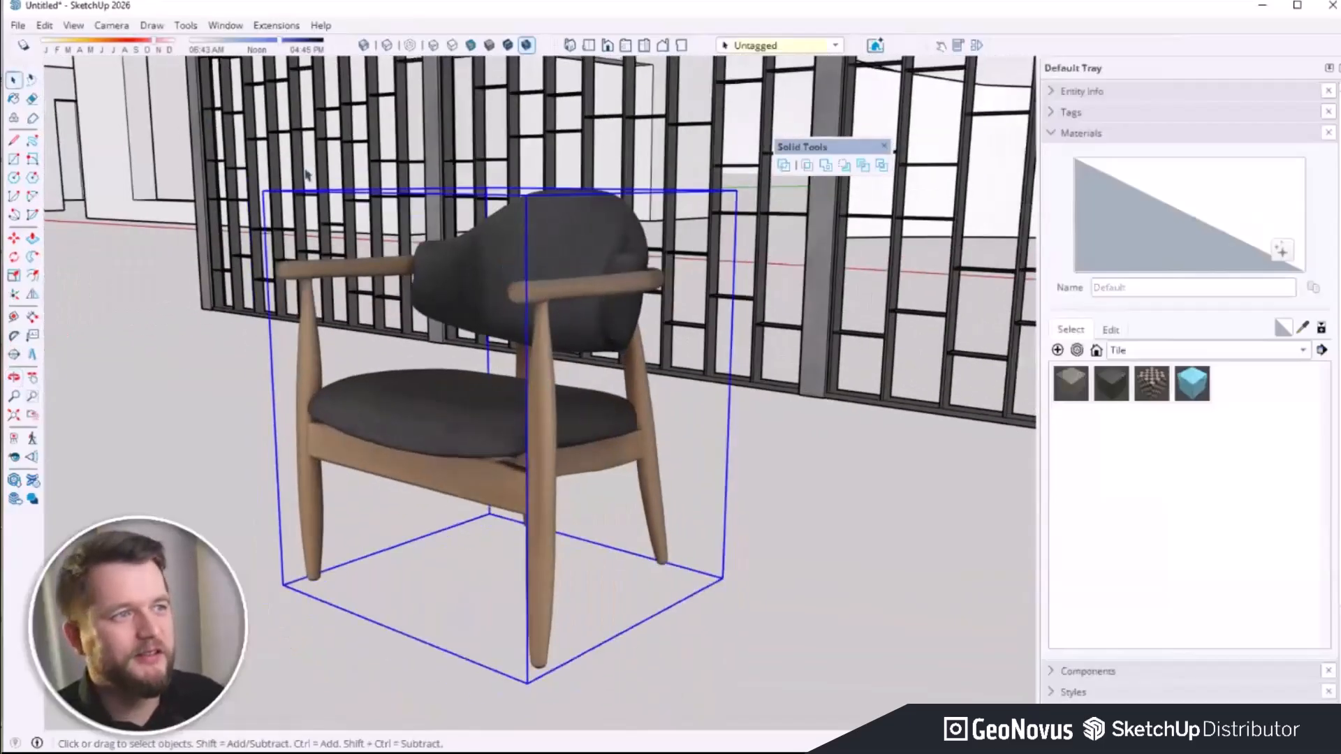
click(73, 25)
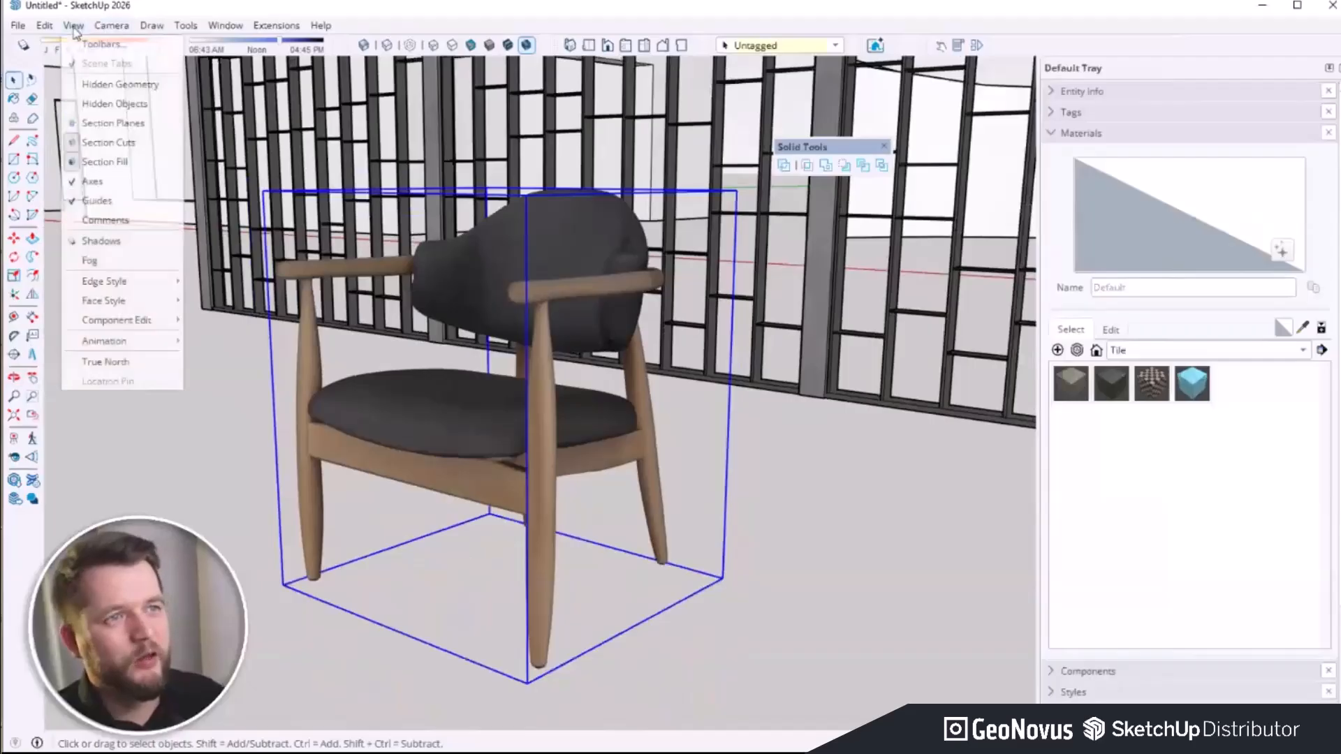
click(143, 85)
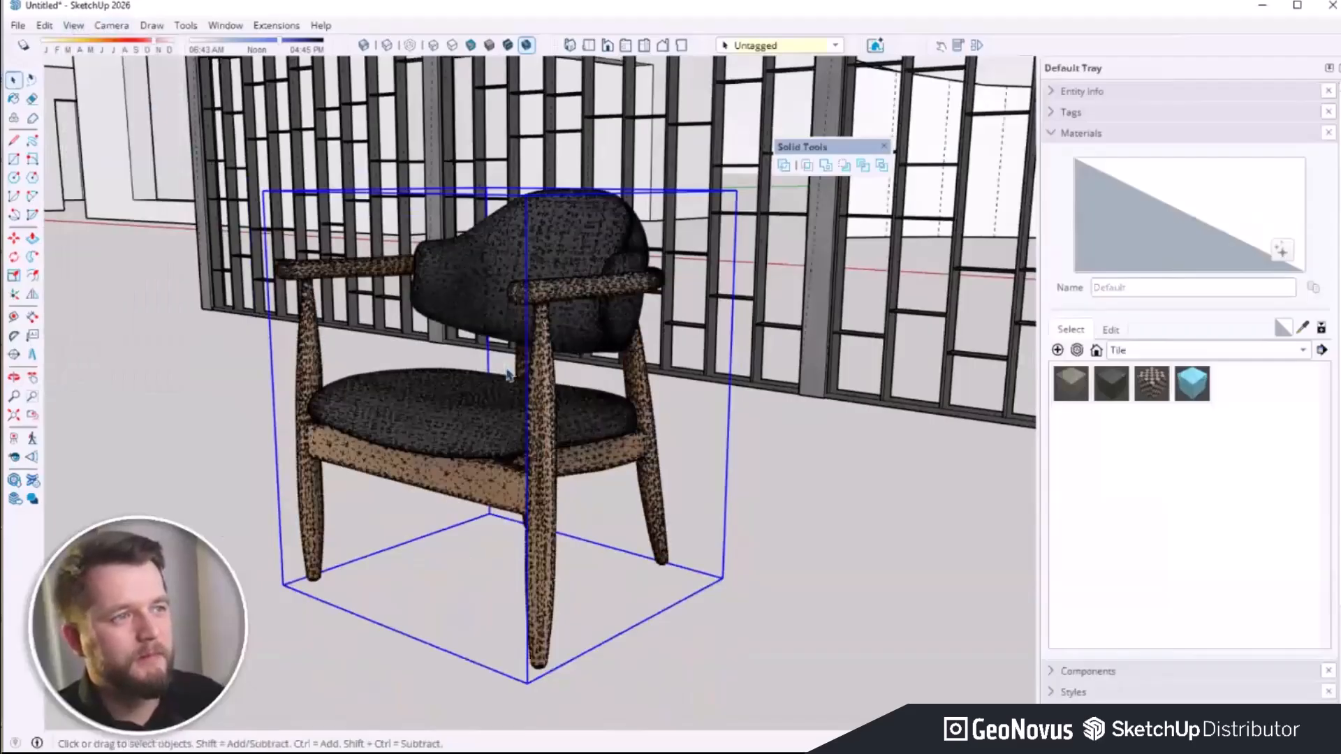
scroll(508, 375, up, 6)
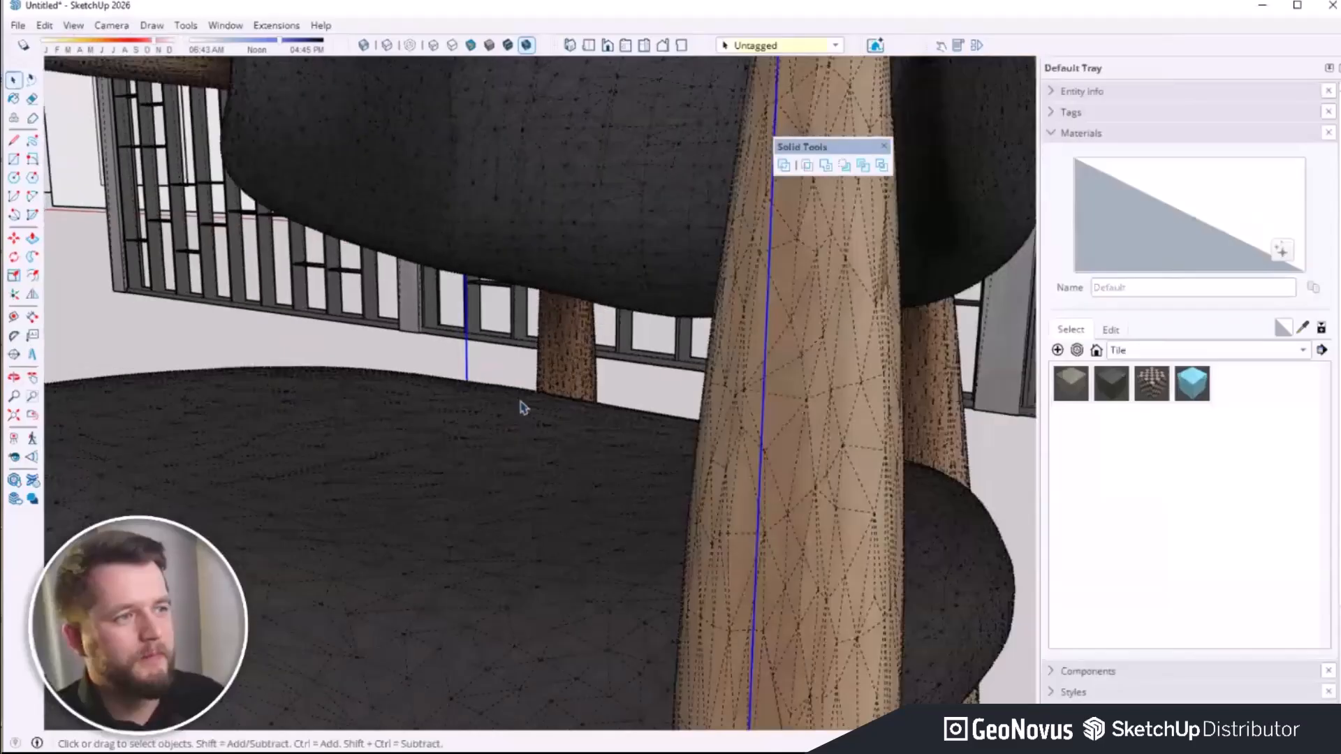
scroll(523, 407, down, 3)
middle_drag(531, 388, 532, 522)
scroll(572, 431, down, 3)
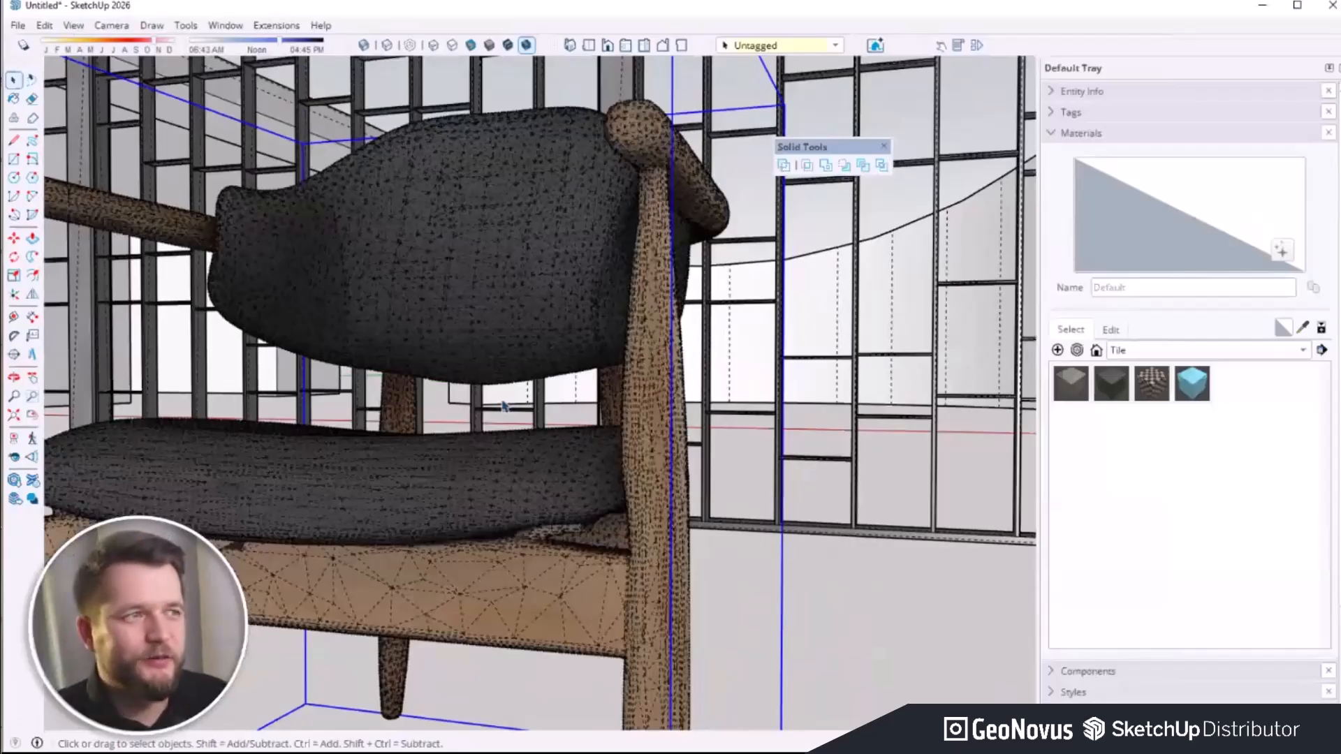
scroll(452, 280, down, 6)
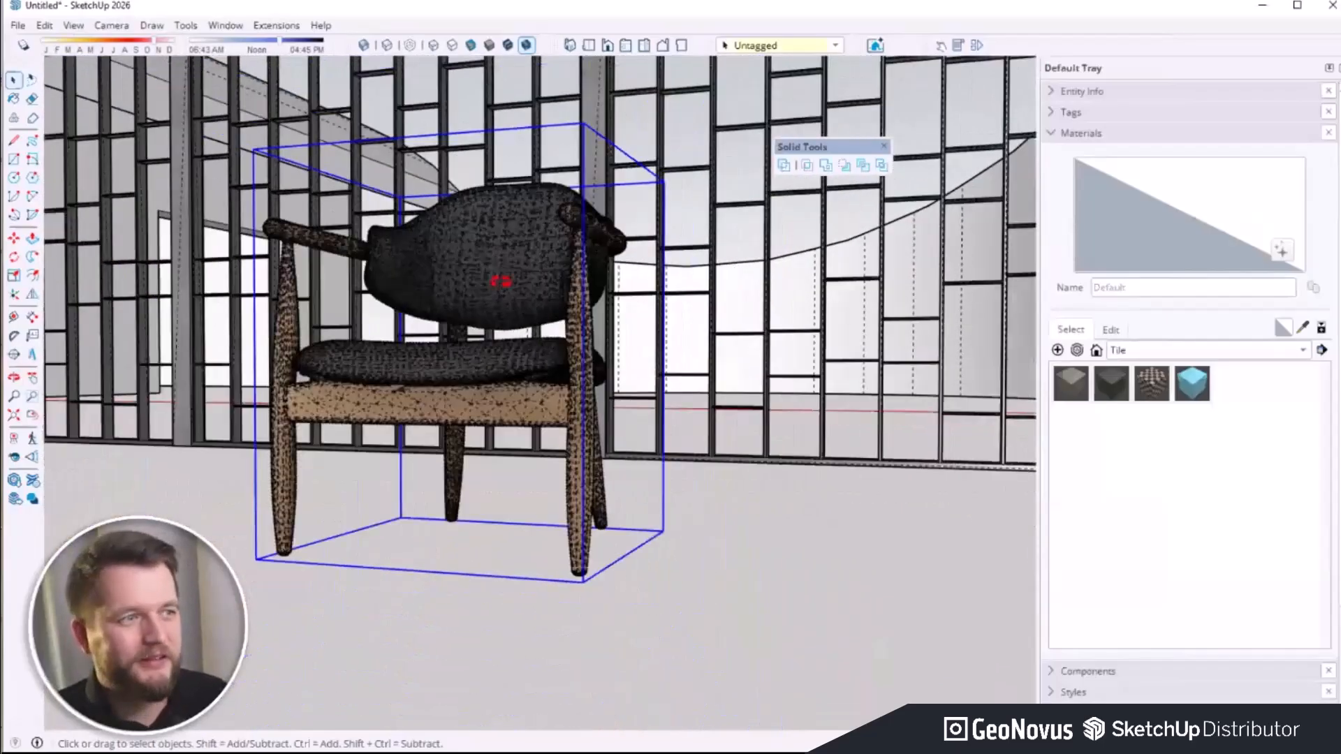
middle_drag(500, 281, 464, 488)
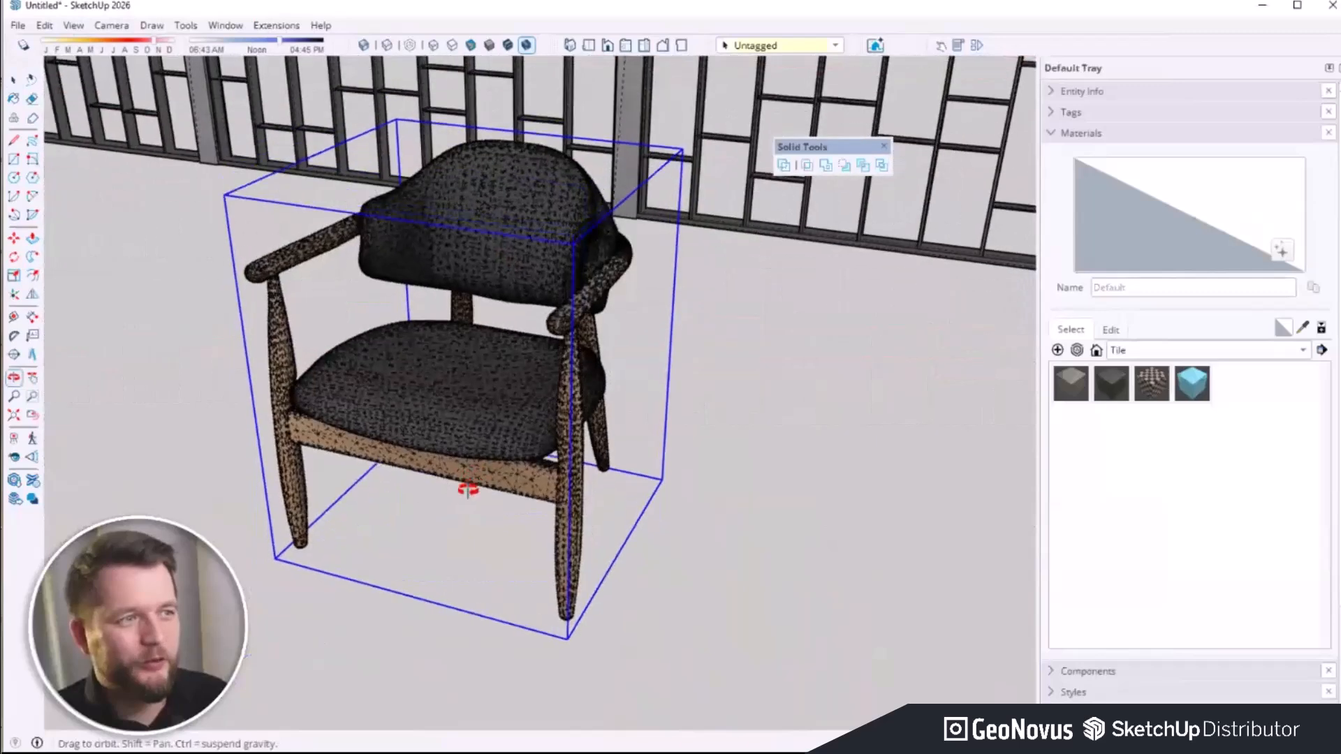
click(74, 26)
click(136, 88)
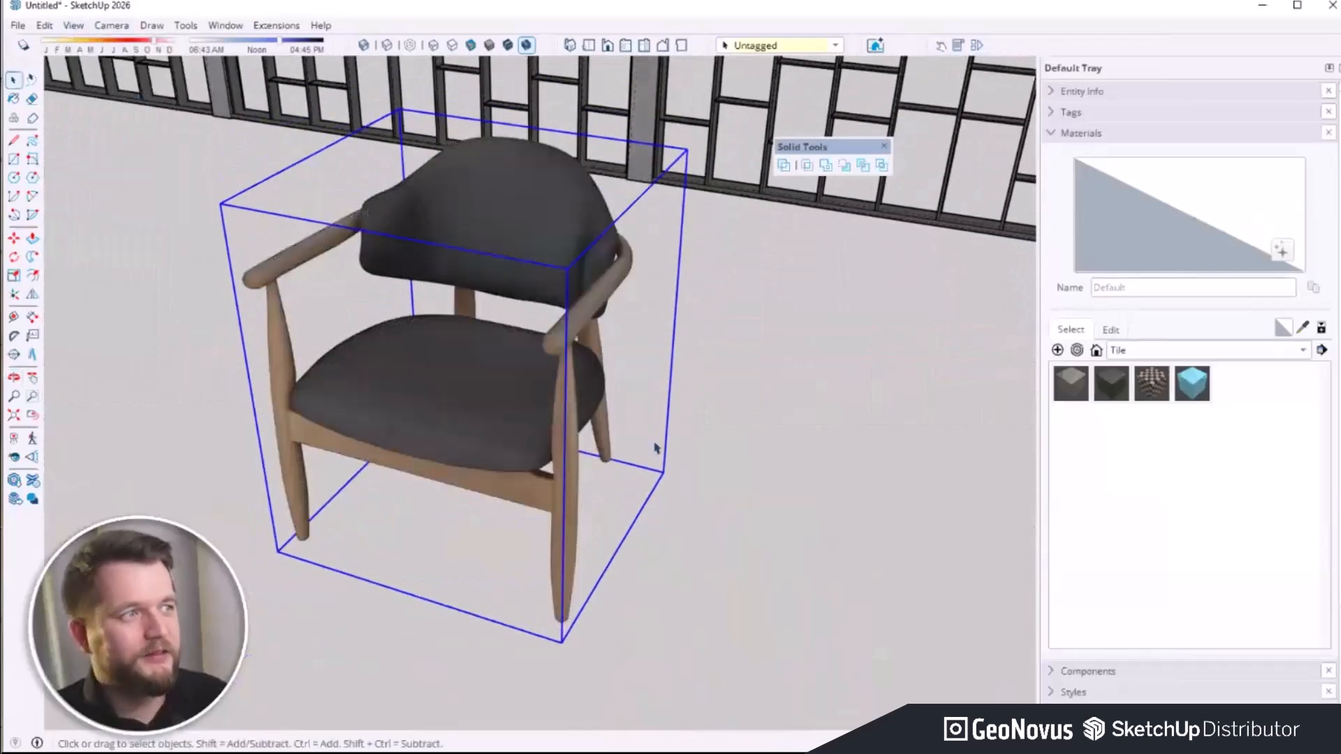
Step: Switch to the Lanscape live components model, download the generated banana bench and place it near the outdoor furniture
scroll(368, 463, down, 5)
click(589, 479)
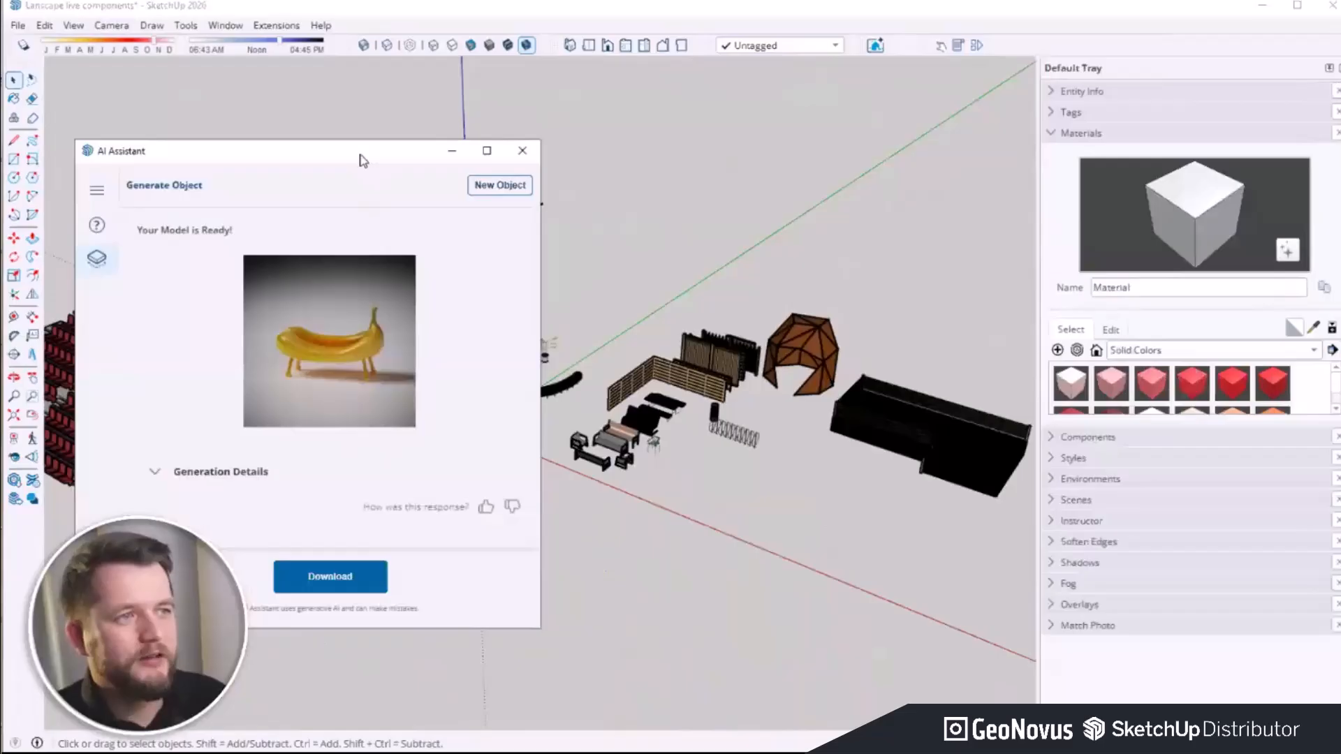
drag(361, 156, 461, 78)
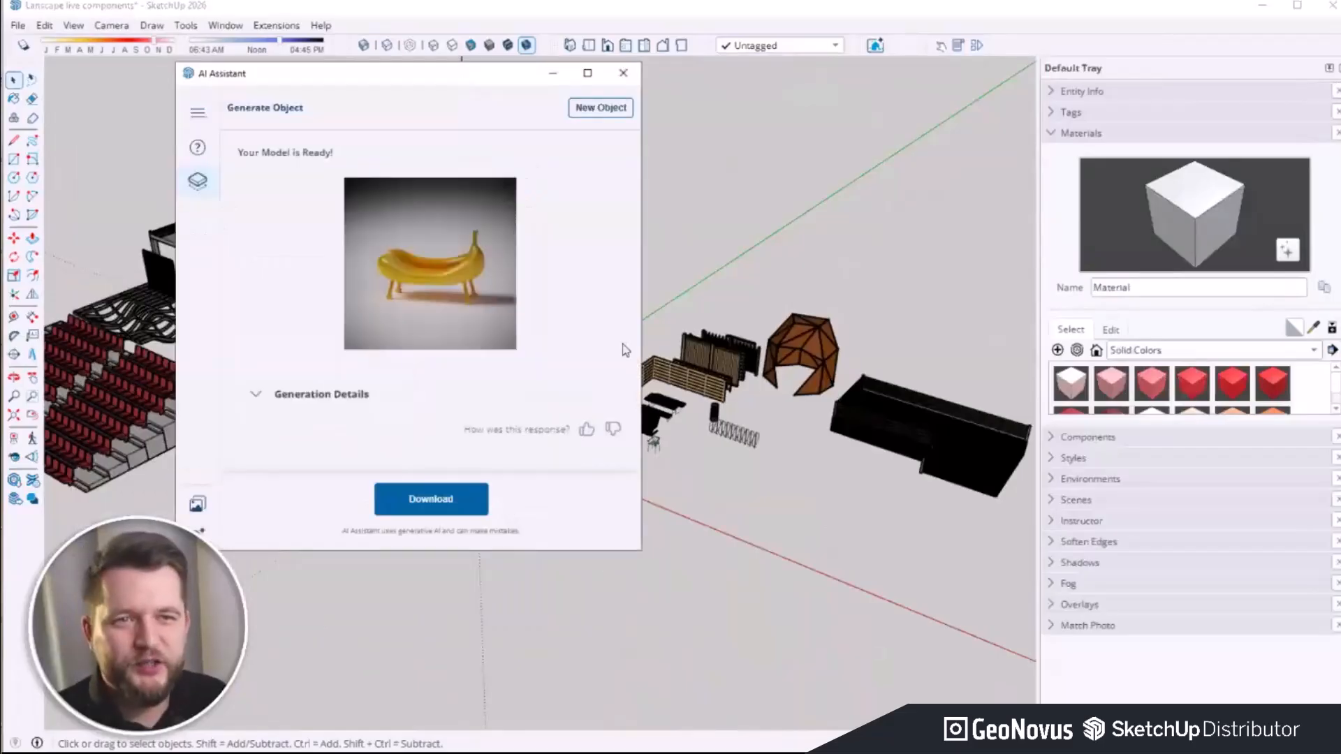
click(431, 500)
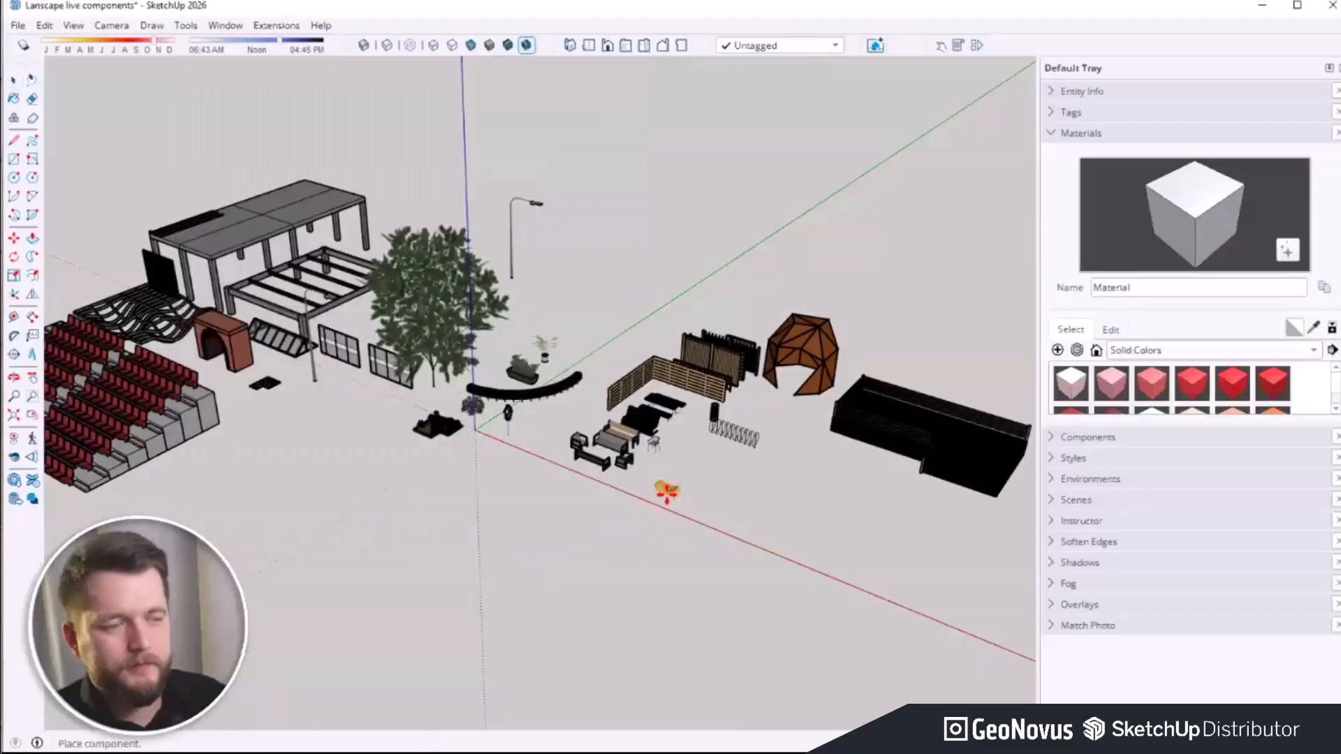
scroll(678, 506, up, 5)
click(692, 519)
scroll(712, 518, up, 10)
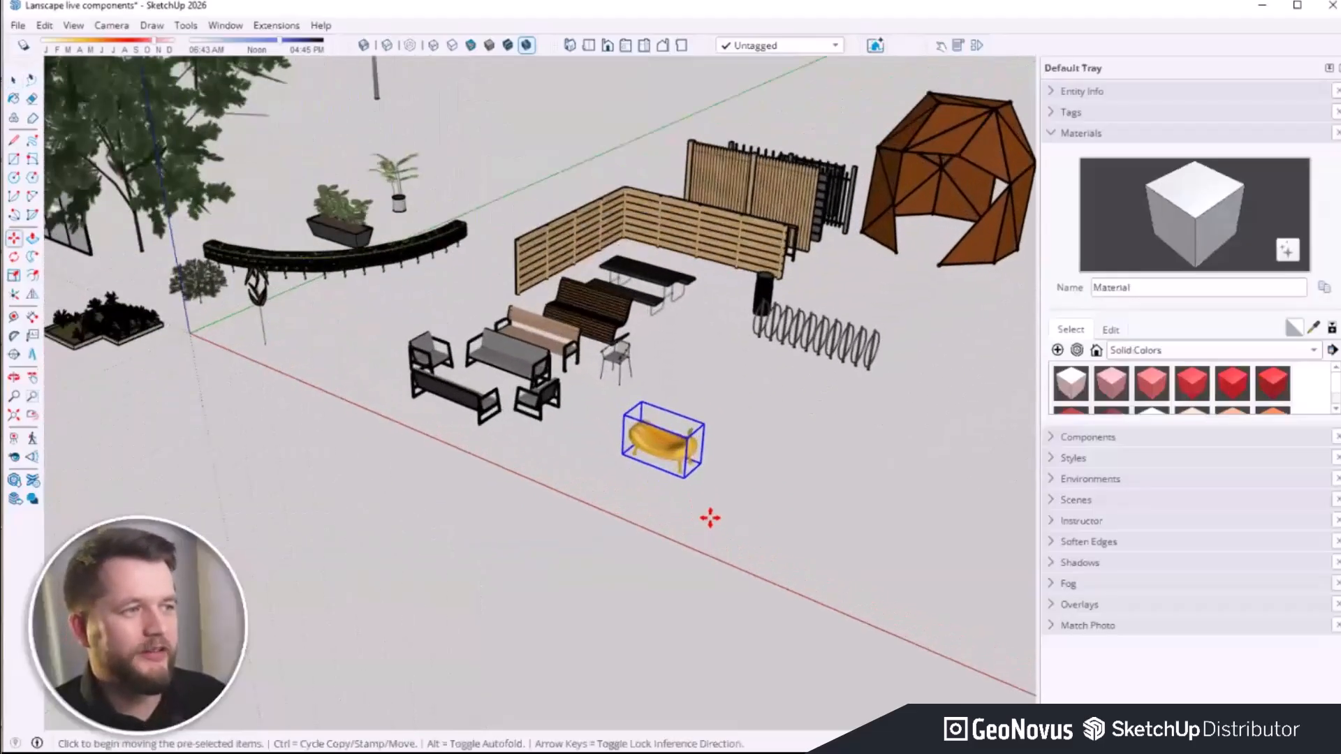
scroll(629, 405, up, 4)
middle_drag(446, 416, 683, 403)
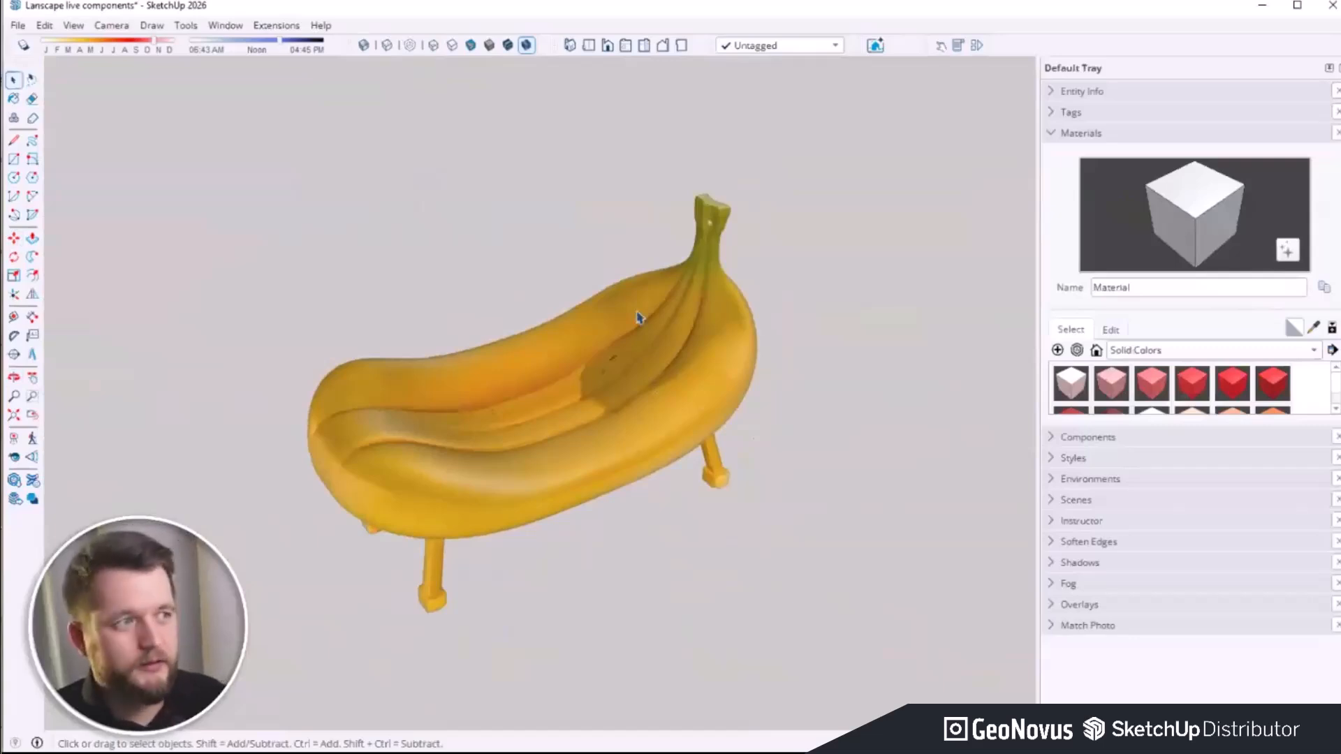
Step: Display hidden geometry to examine the banana bench's mesh, and turn it off again before selecting the bench
click(67, 25)
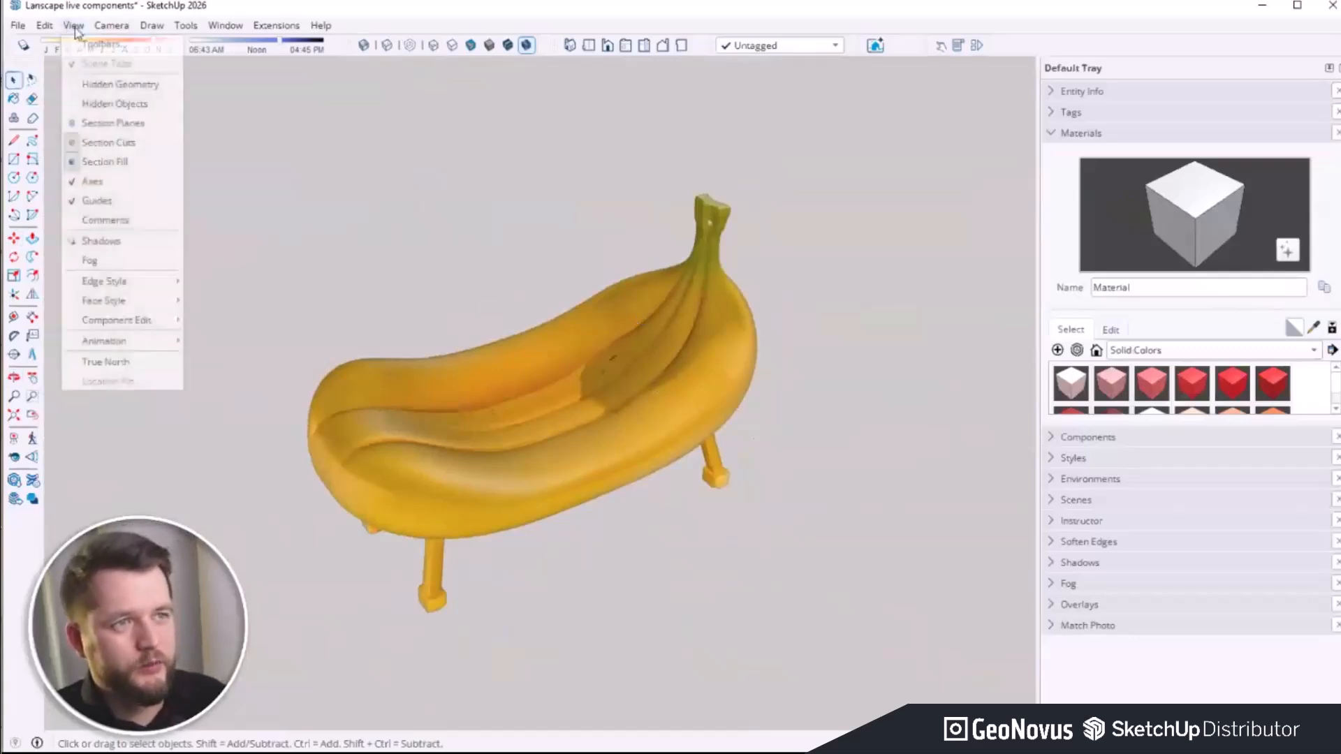
click(118, 80)
scroll(598, 431, up, 3)
middle_drag(599, 431, 385, 503)
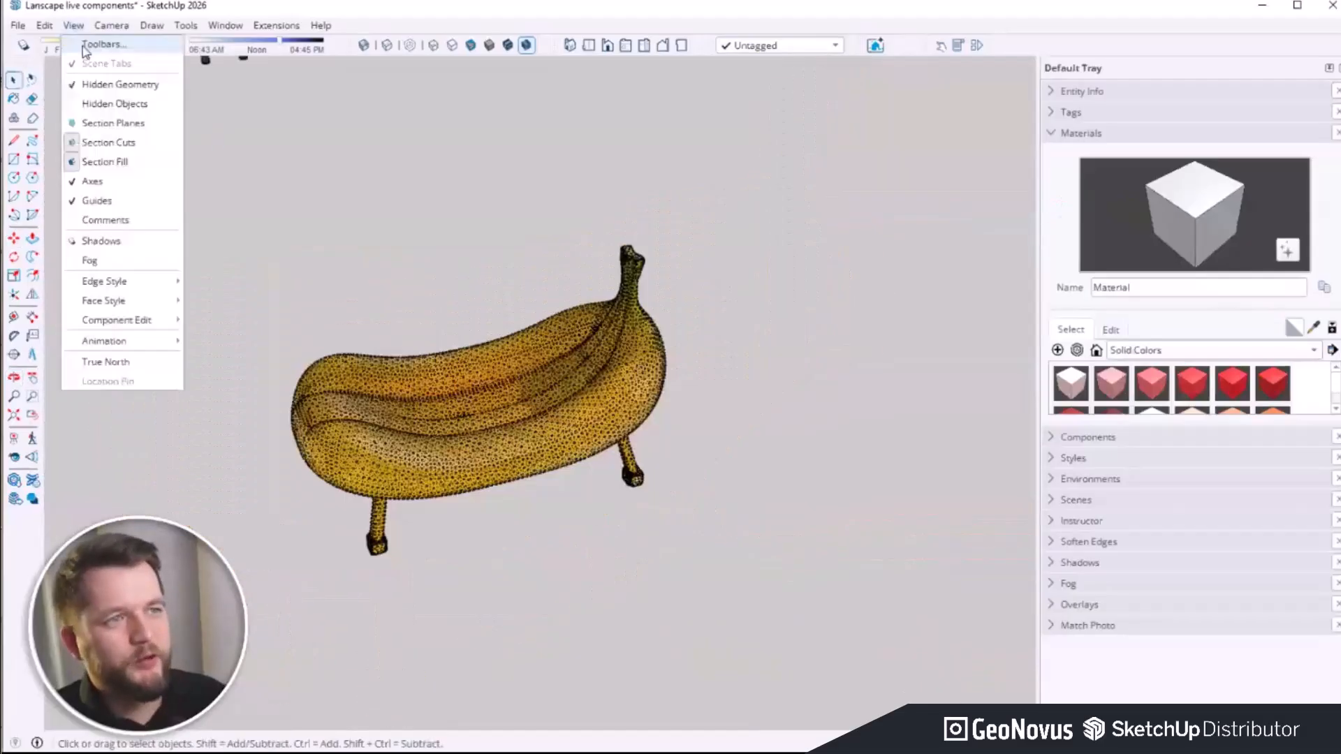
click(105, 83)
click(489, 419)
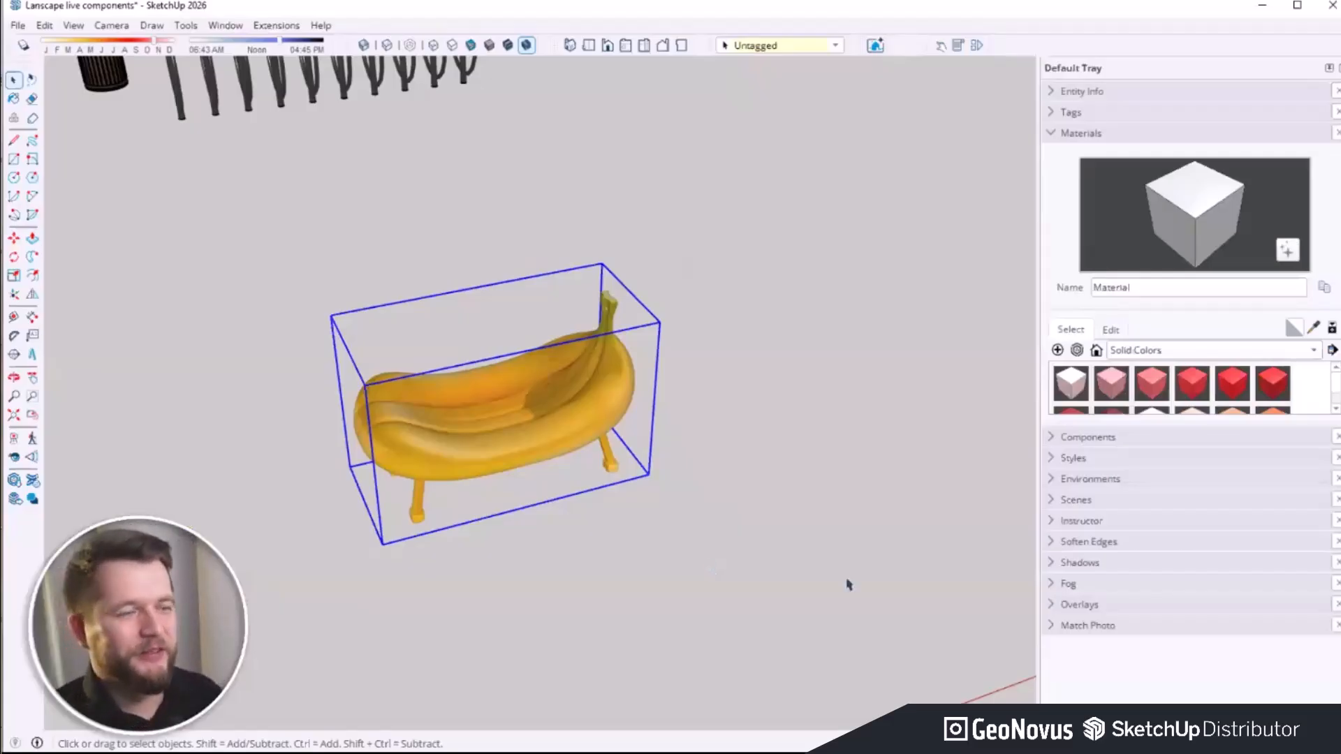
Step: Examine the banana bench up close and in relation to the surrounding landscape components
scroll(487, 407, up, 3)
middle_drag(454, 470, 175, 538)
scroll(628, 360, down, 6)
scroll(626, 368, down, 3)
scroll(626, 369, up, 3)
scroll(180, 500, down, 3)
scroll(639, 414, down, 3)
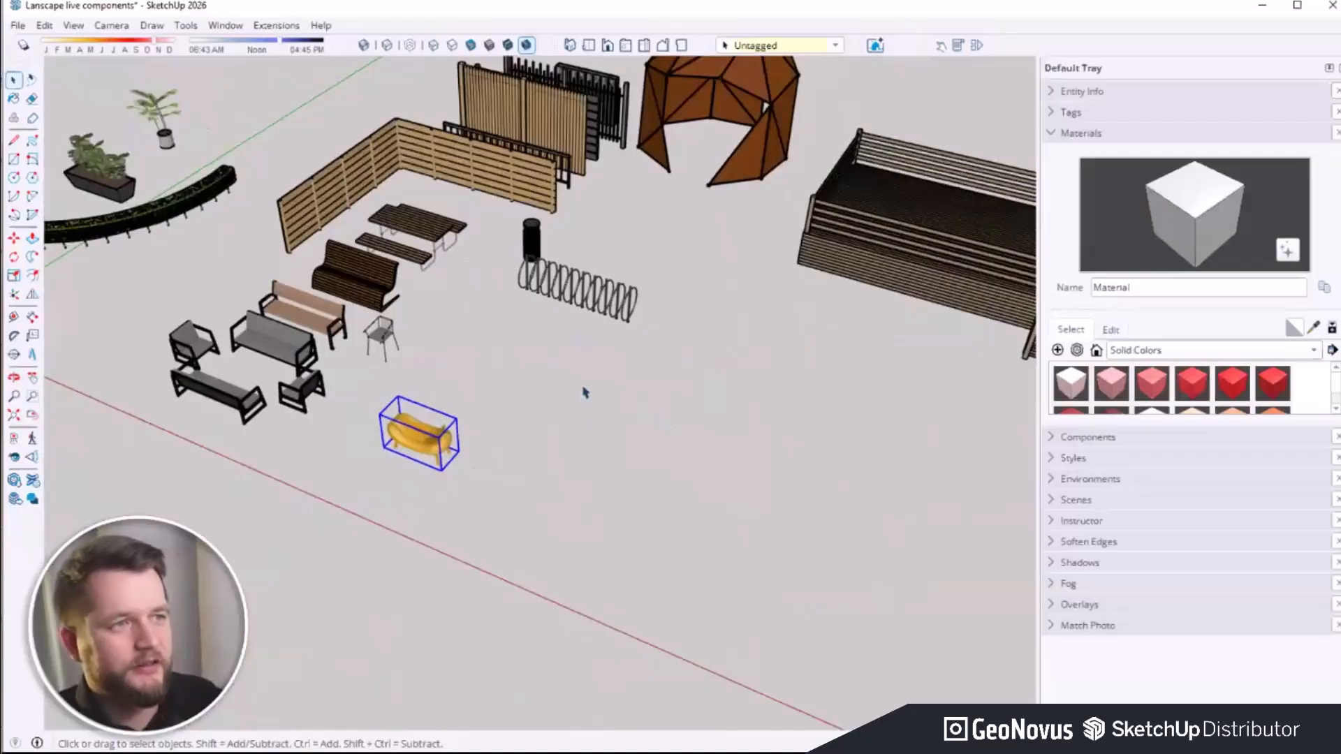
scroll(573, 447, down, 2)
scroll(590, 444, down, 2)
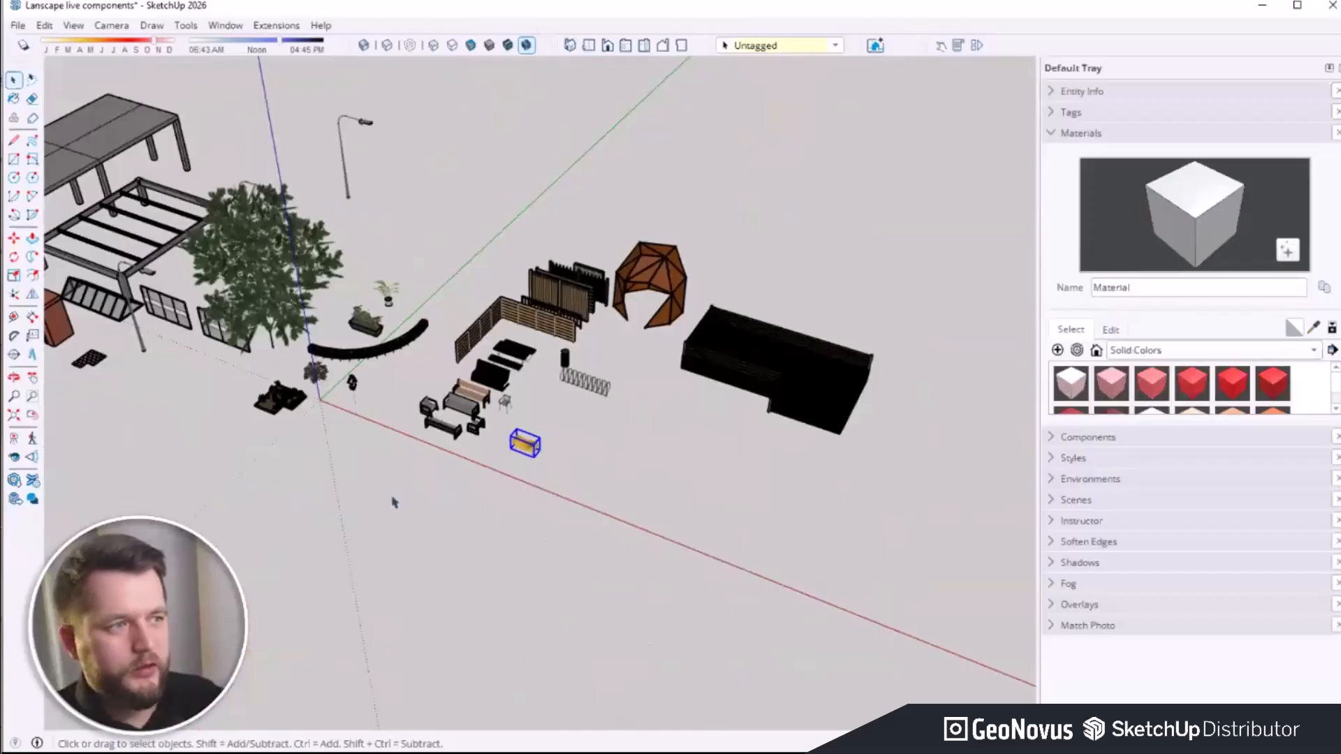
scroll(363, 447, up, 3)
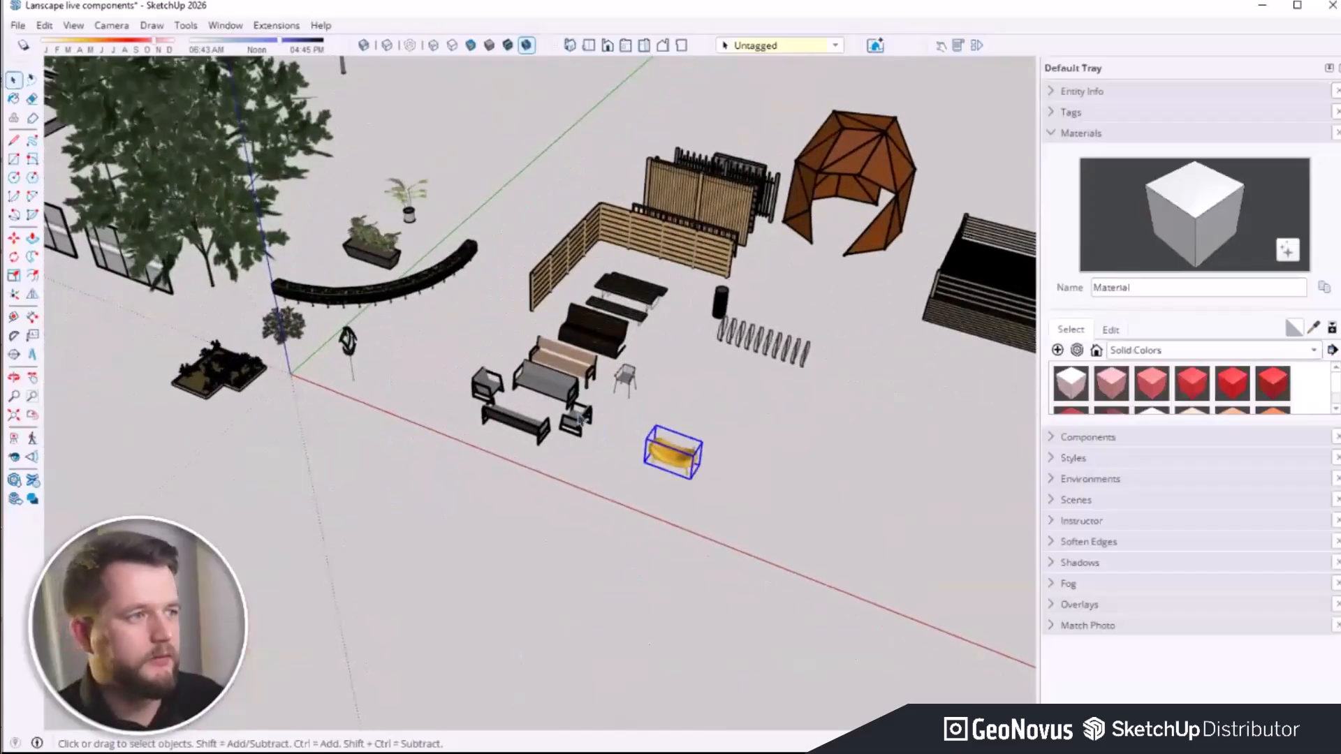
scroll(615, 422, up, 2)
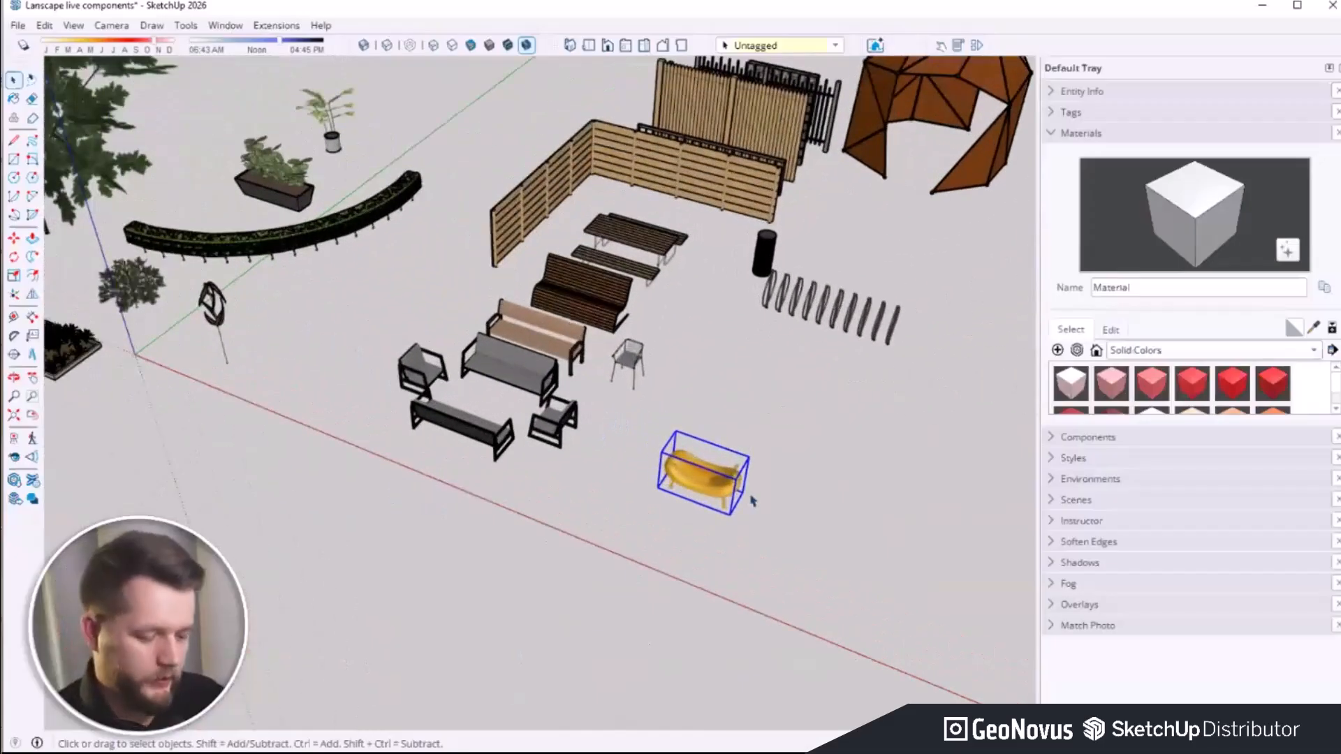
Step: Select the rectangular planter box together with the banana bench and copy both
scroll(799, 464, down, 2)
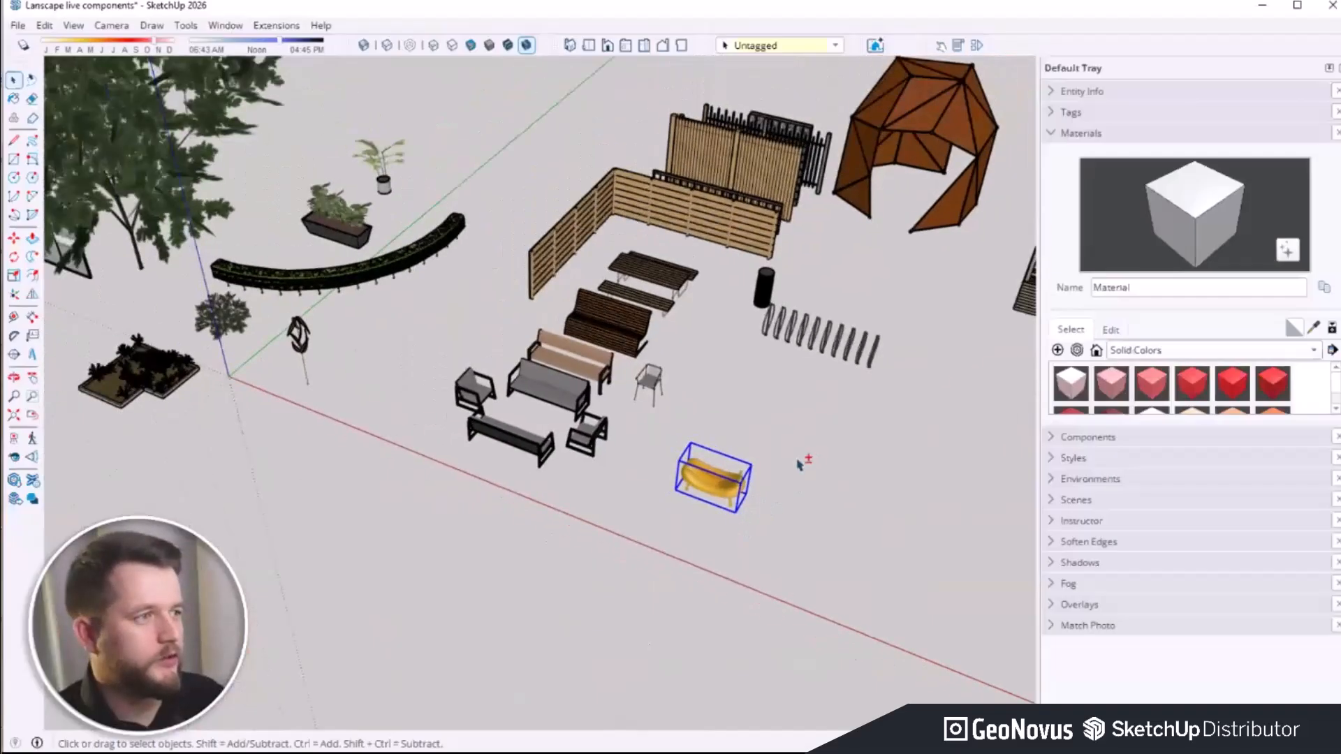
middle_drag(799, 465, 772, 491)
shift+click(155, 404)
scroll(404, 449, down, 2)
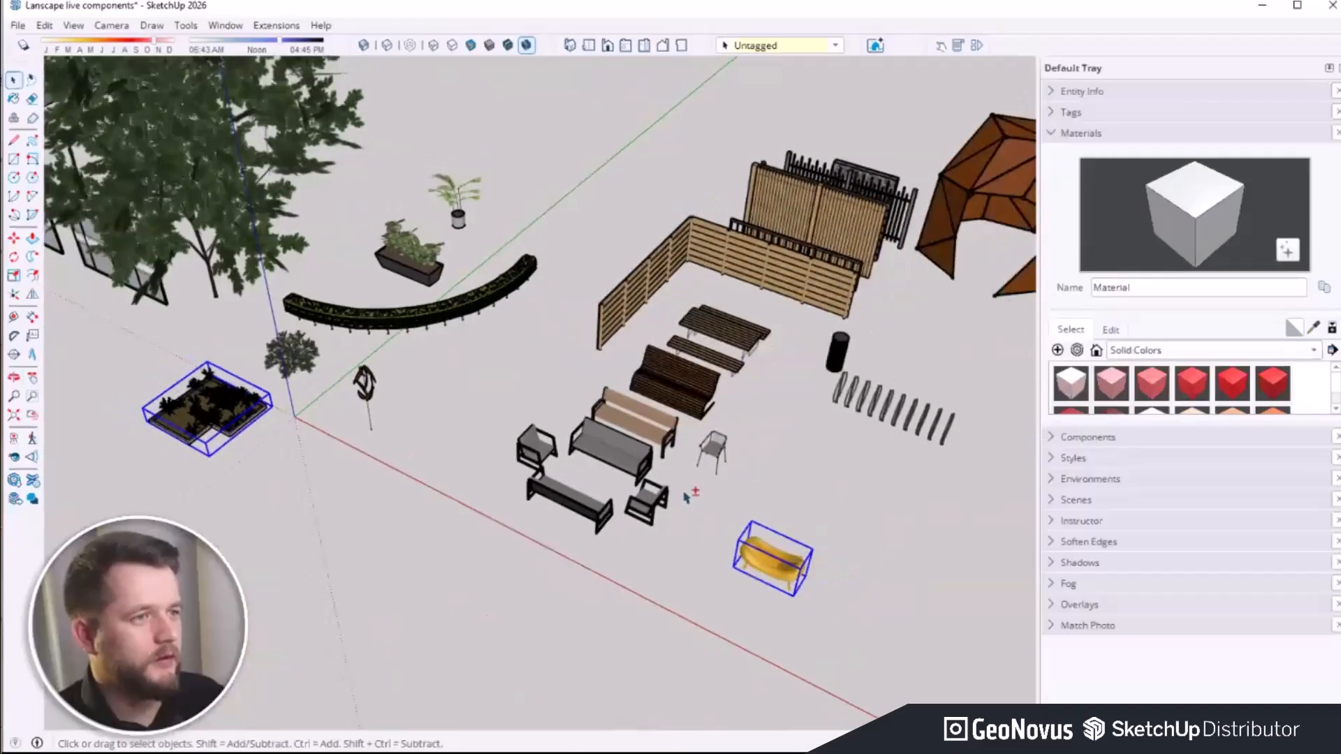
shift+middle_drag(689, 493, 569, 474)
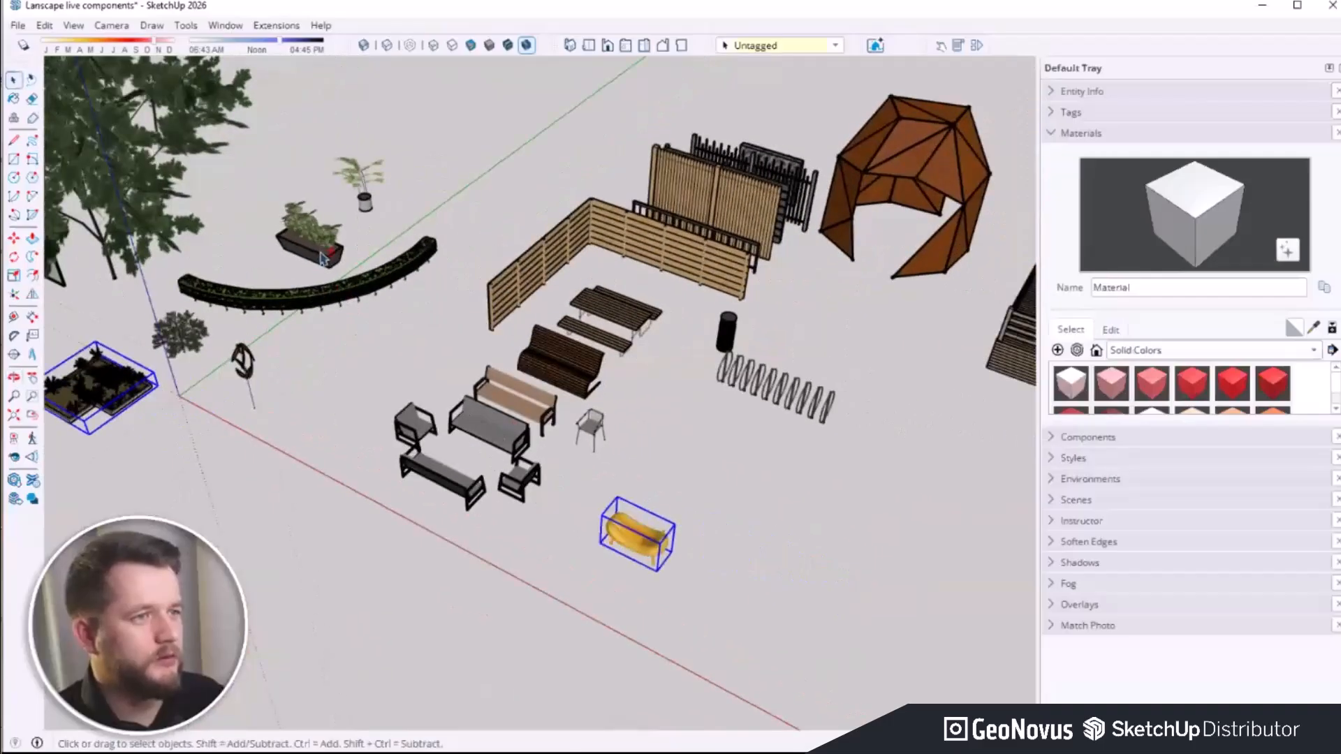
click(328, 260)
shift+click(649, 552)
shift+middle_drag(757, 575, 636, 563)
scroll(606, 527, down, 1)
scroll(606, 527, down, 1)
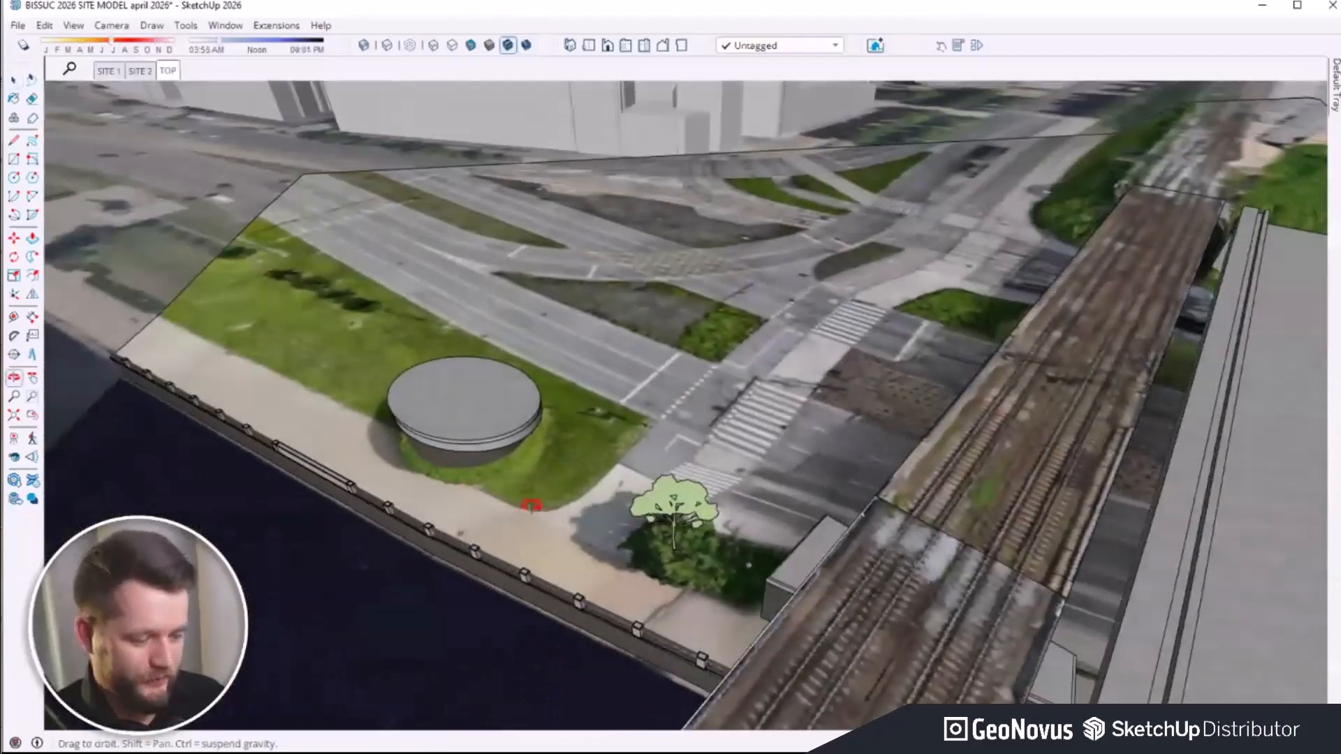
Step: Switch to the BISSUC 2026 SITE MODEL april 2026 file and paste the planter and banana bench near the round roof
scroll(460, 431, up, 3)
key(ctrl+v)
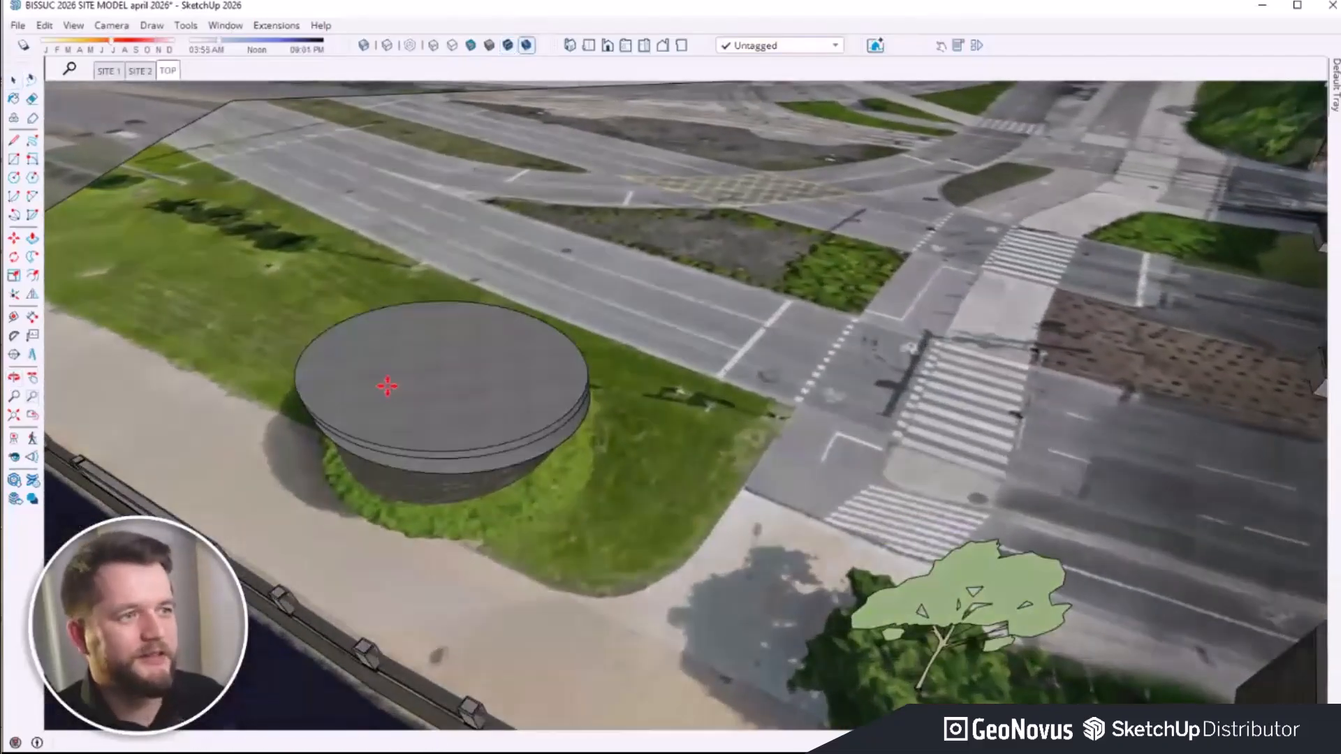
click(657, 244)
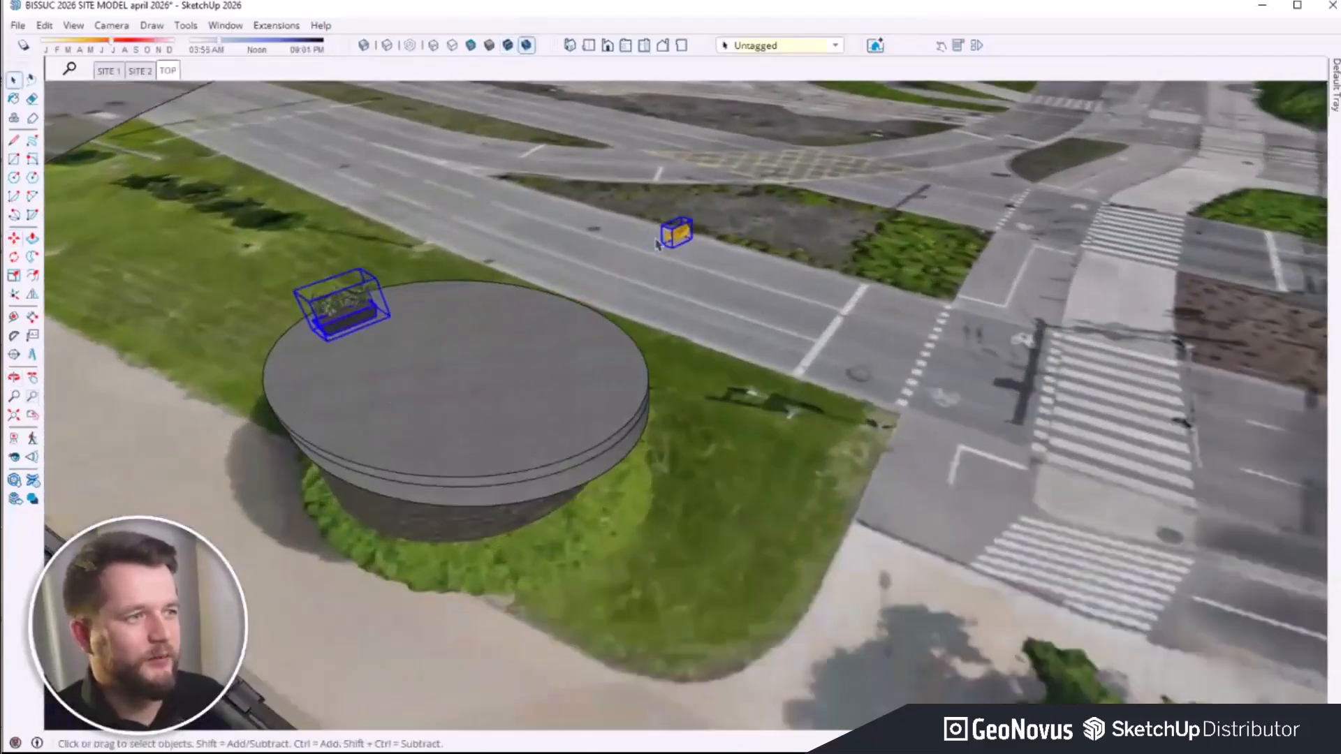
Step: Move the banana bench onto the round roof beside the planter
click(684, 236)
key(m)
click(690, 239)
click(307, 366)
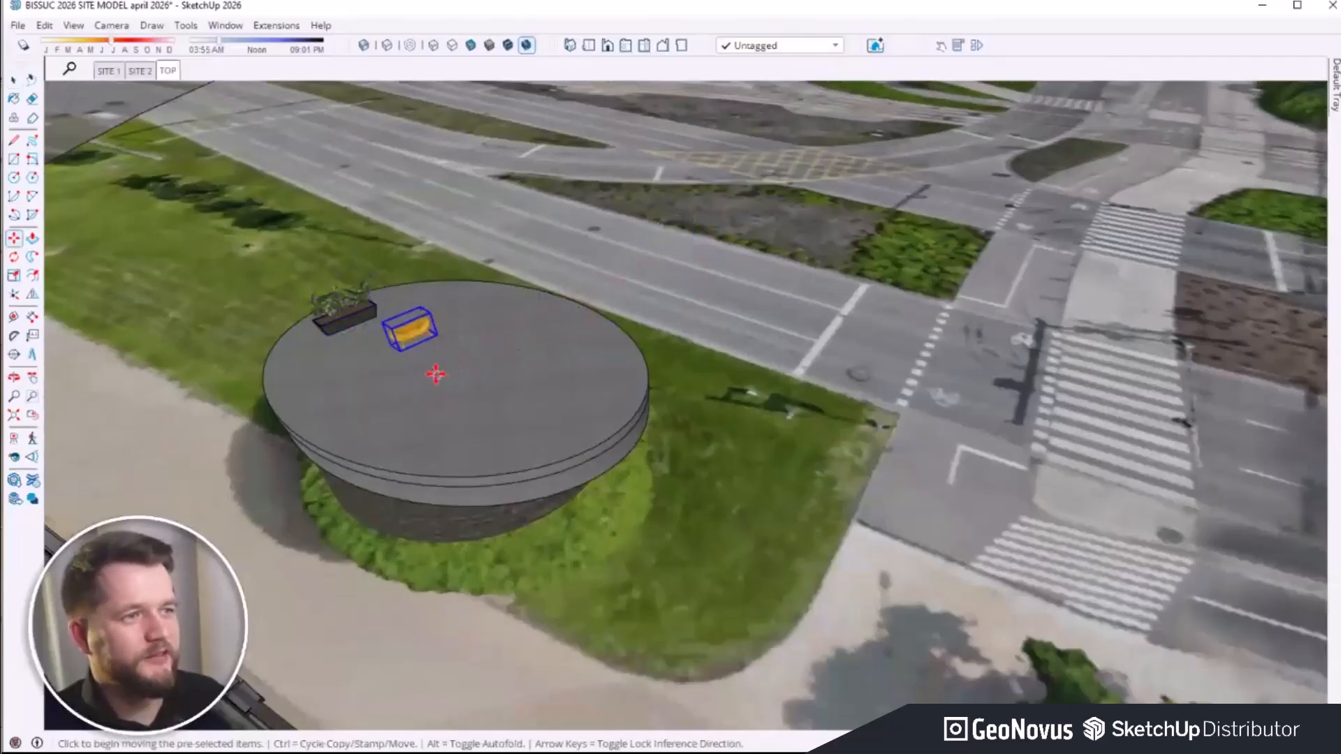
Step: Select the planter on the round roof and move it inward from the edge, next to the banana bench
scroll(391, 391, up, 3)
middle_drag(374, 431, 308, 344)
key(space)
click(318, 274)
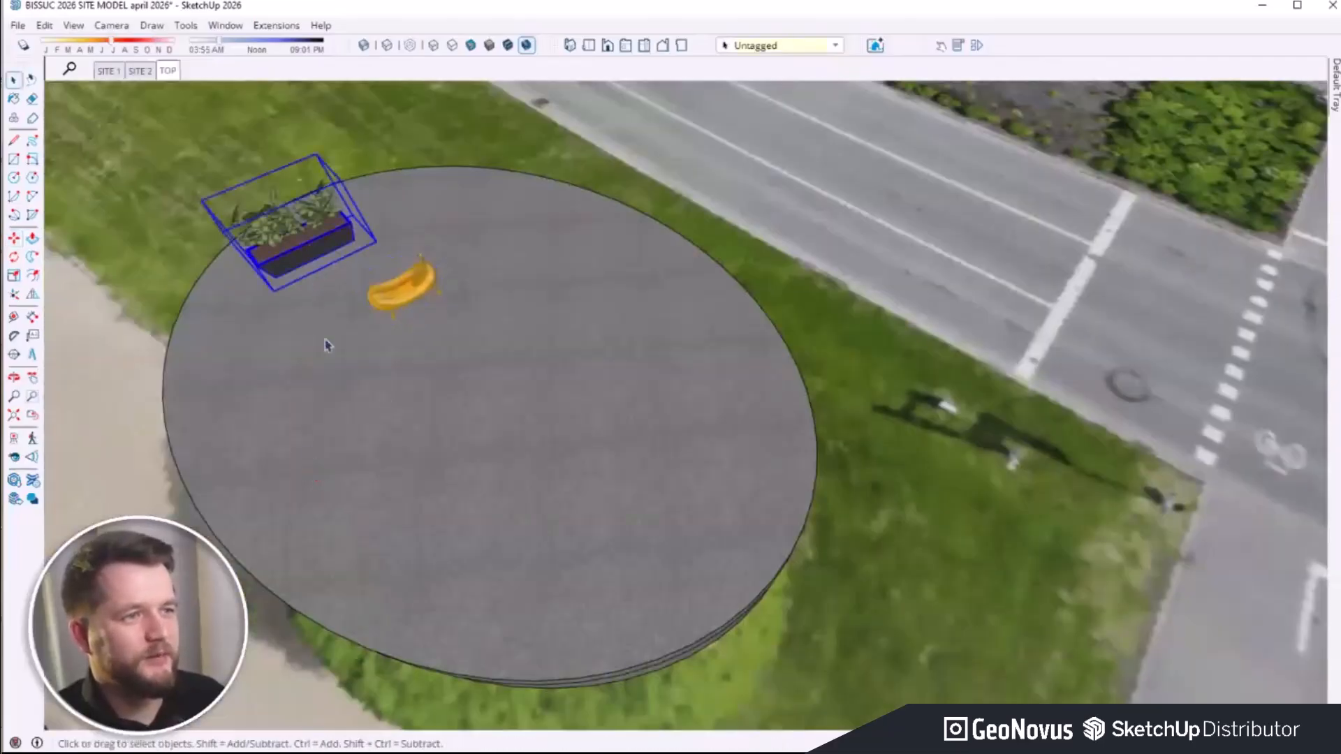
key(m)
click(415, 390)
click(473, 391)
key(q)
click(507, 426)
click(412, 349)
key(ctrl)
key(Escape)
click(459, 387)
click(426, 340)
key(Escape)
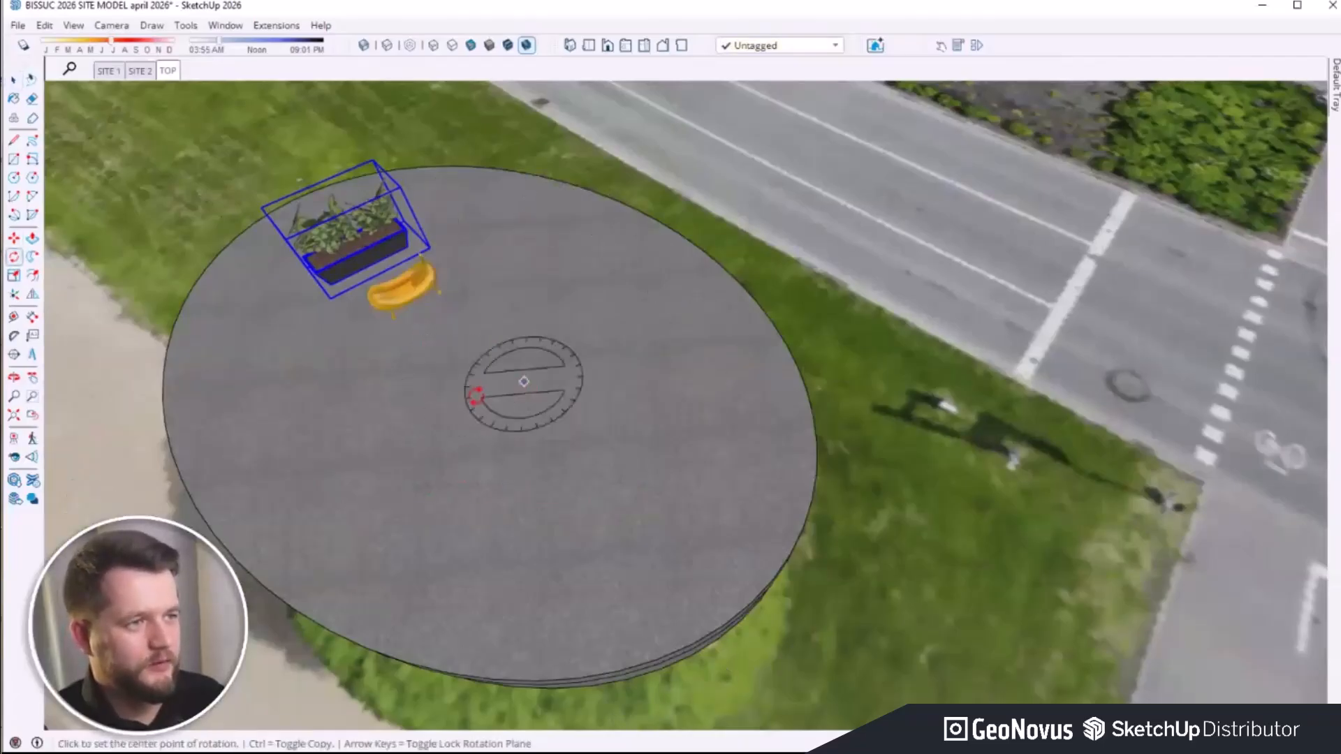
Step: Rotate-copy the planter around the roof's centre and divide the arc into evenly spaced copies, making eight planters in total
click(464, 389)
click(355, 303)
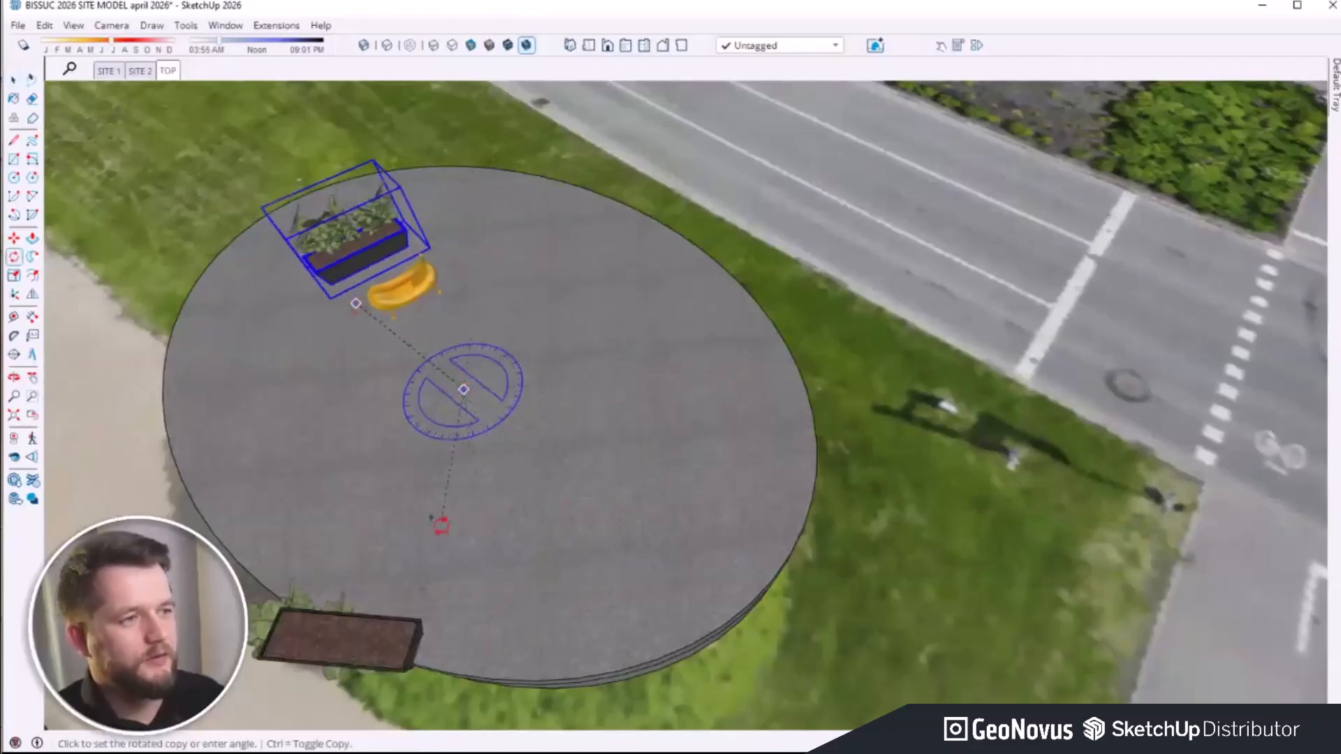
click(441, 525)
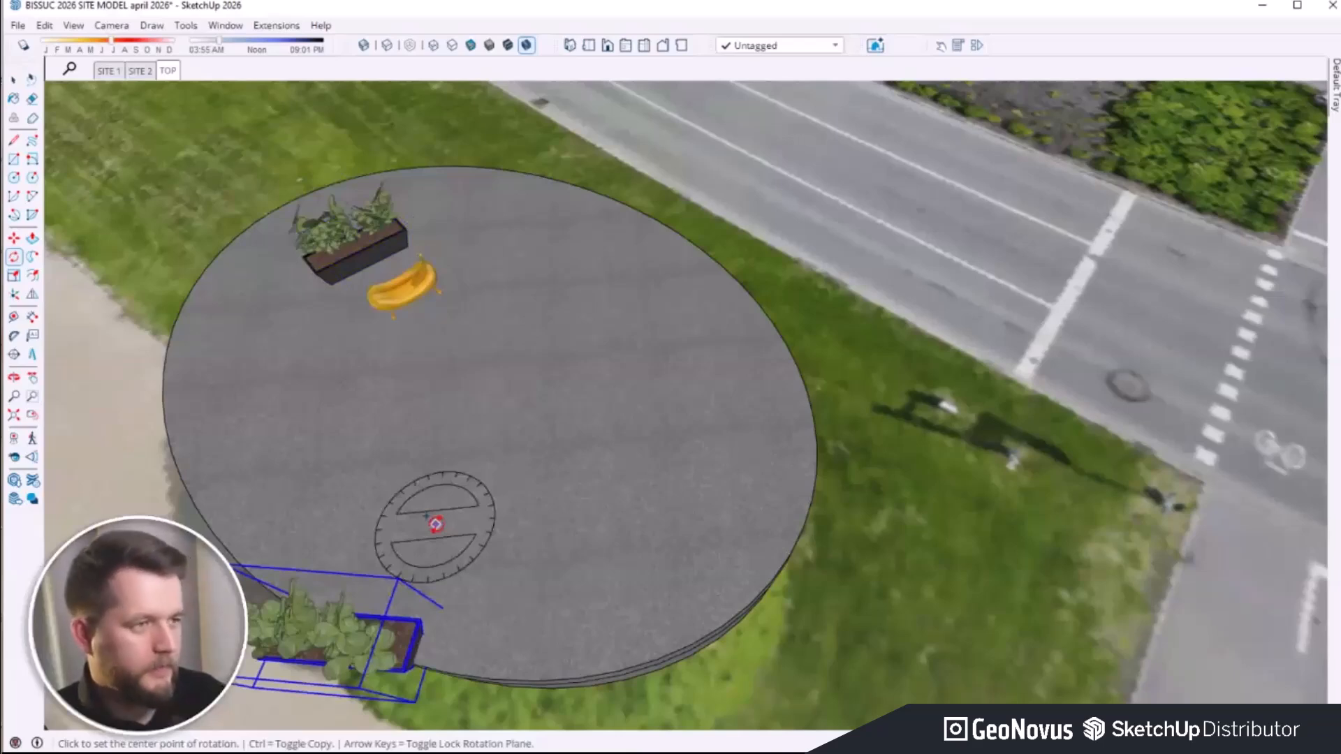
text(/8)
key(Return)
Step: Select all the planters and rotate the whole row slightly counterclockwise around the roof
middle_drag(522, 368, 705, 286)
key(space)
shift+click(632, 285)
shift+click(525, 312)
shift+click(412, 377)
shift+click(380, 467)
key(q)
click(625, 613)
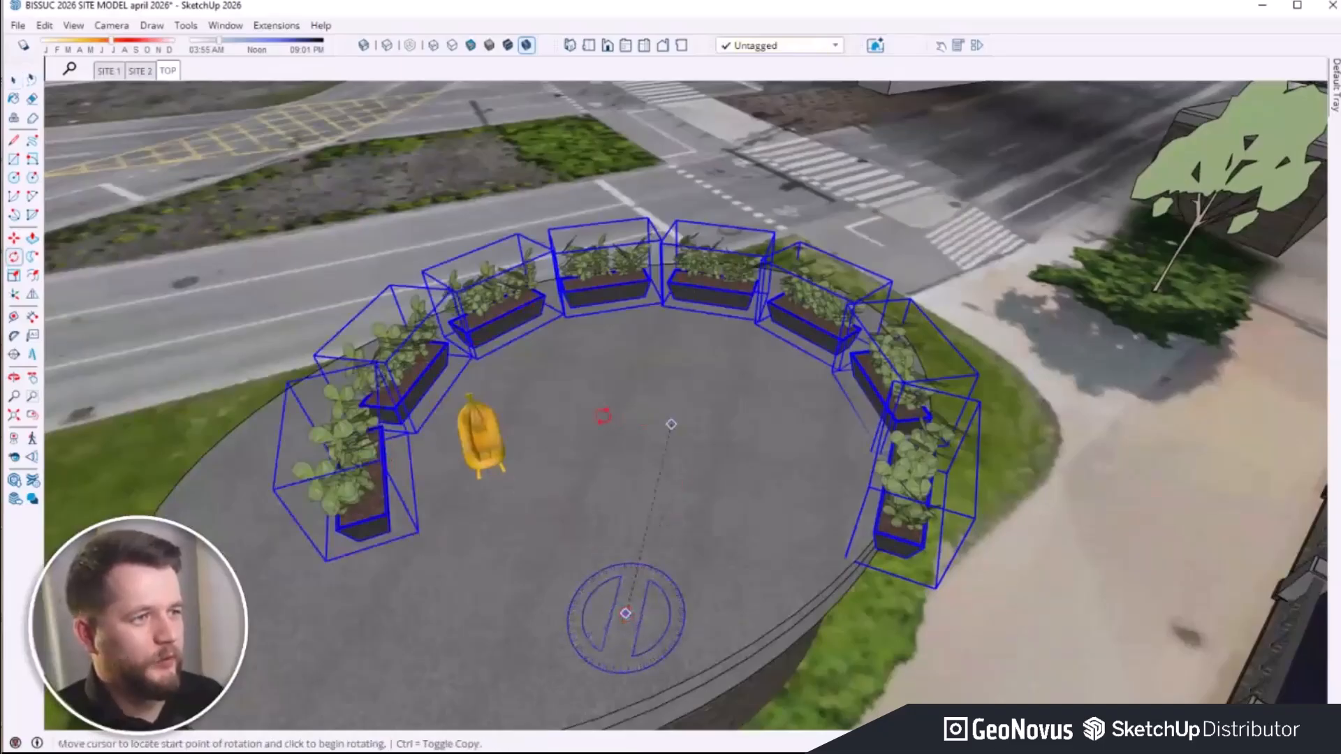
click(644, 418)
click(564, 419)
Step: Select the banana bench and move it closer to the row of planters
key(space)
click(483, 447)
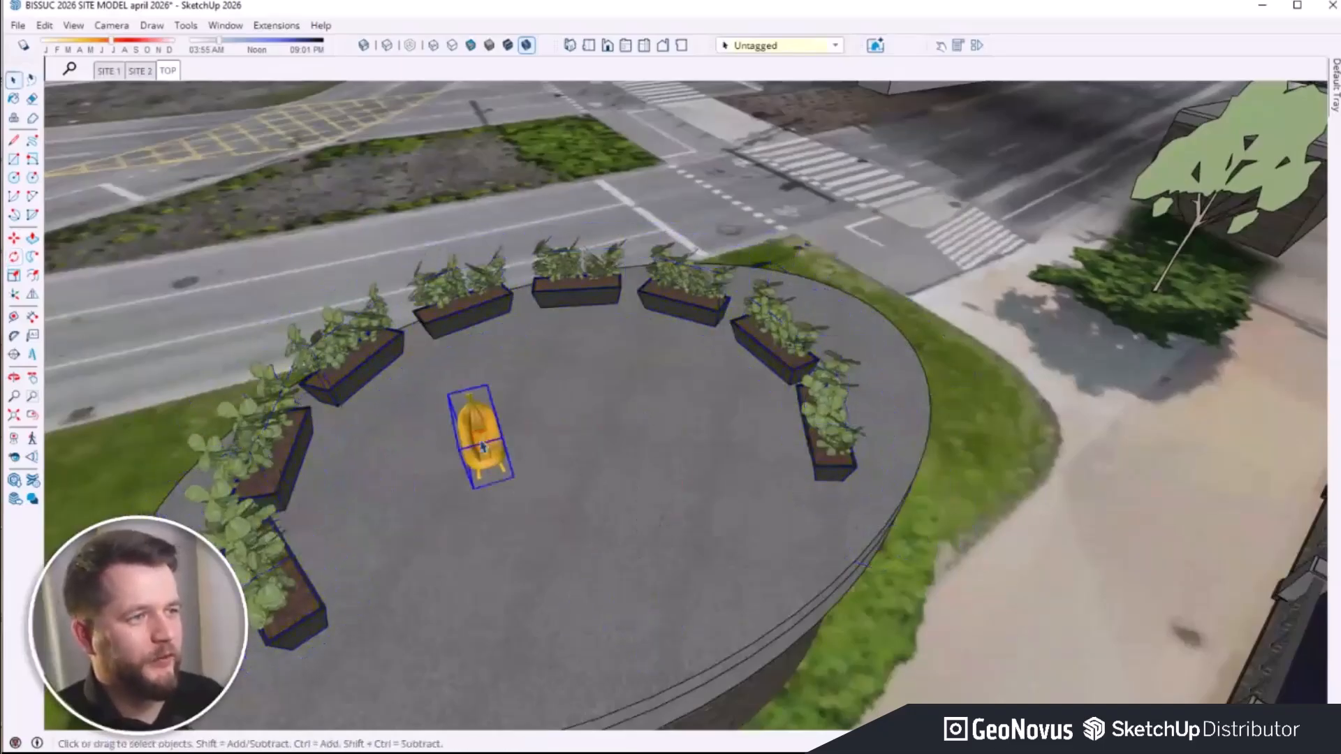
key(m)
click(598, 472)
click(530, 488)
key(q)
click(534, 519)
click(474, 440)
key(ctrl)
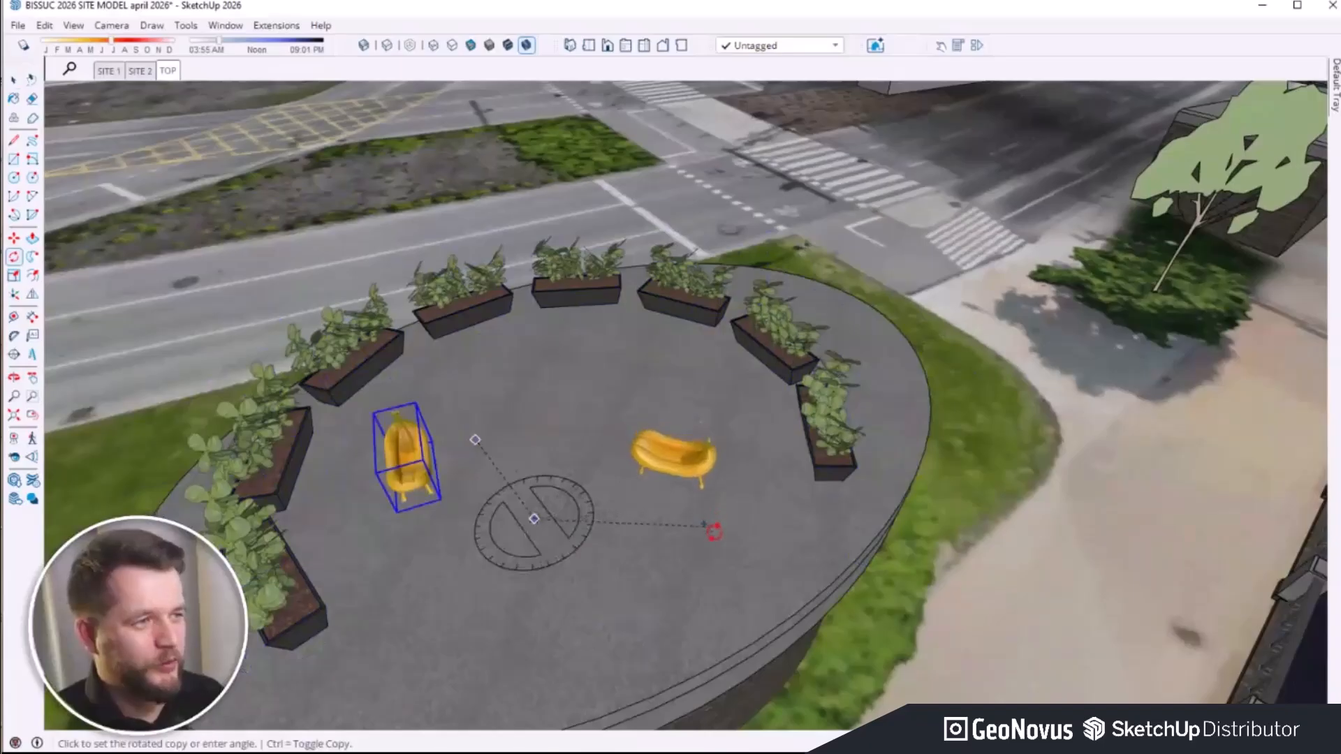
key(Escape)
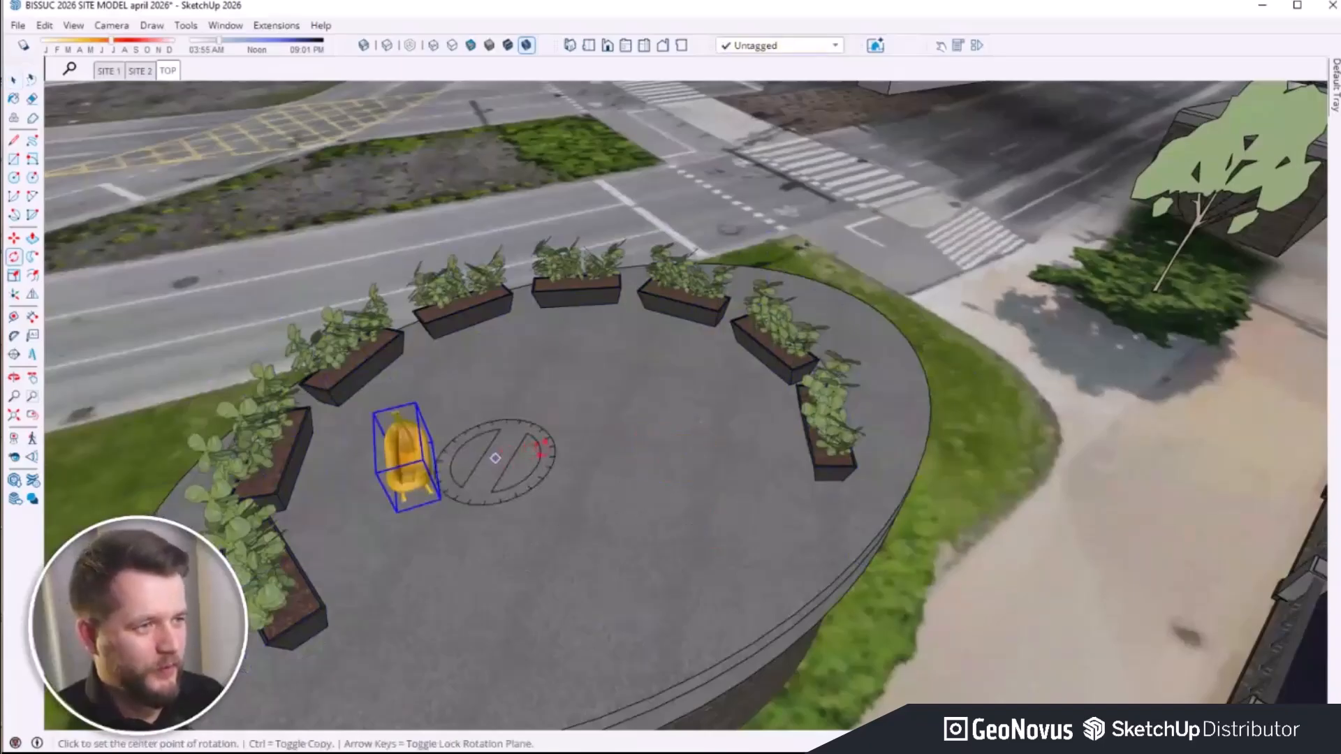
Step: Rotate-copy the banana bench to the opposite side of the roof and divide the arc by 3 for four evenly spaced benches
click(507, 452)
key(ctrl)
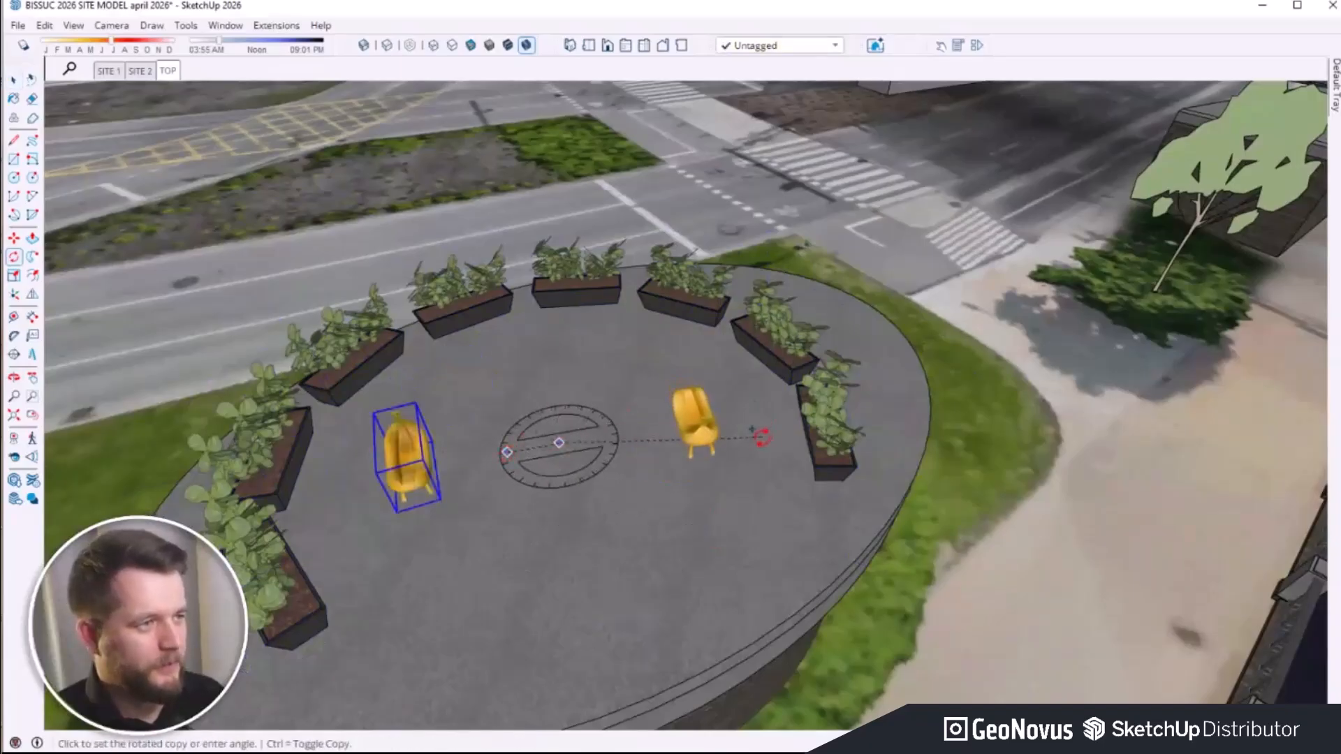
click(761, 437)
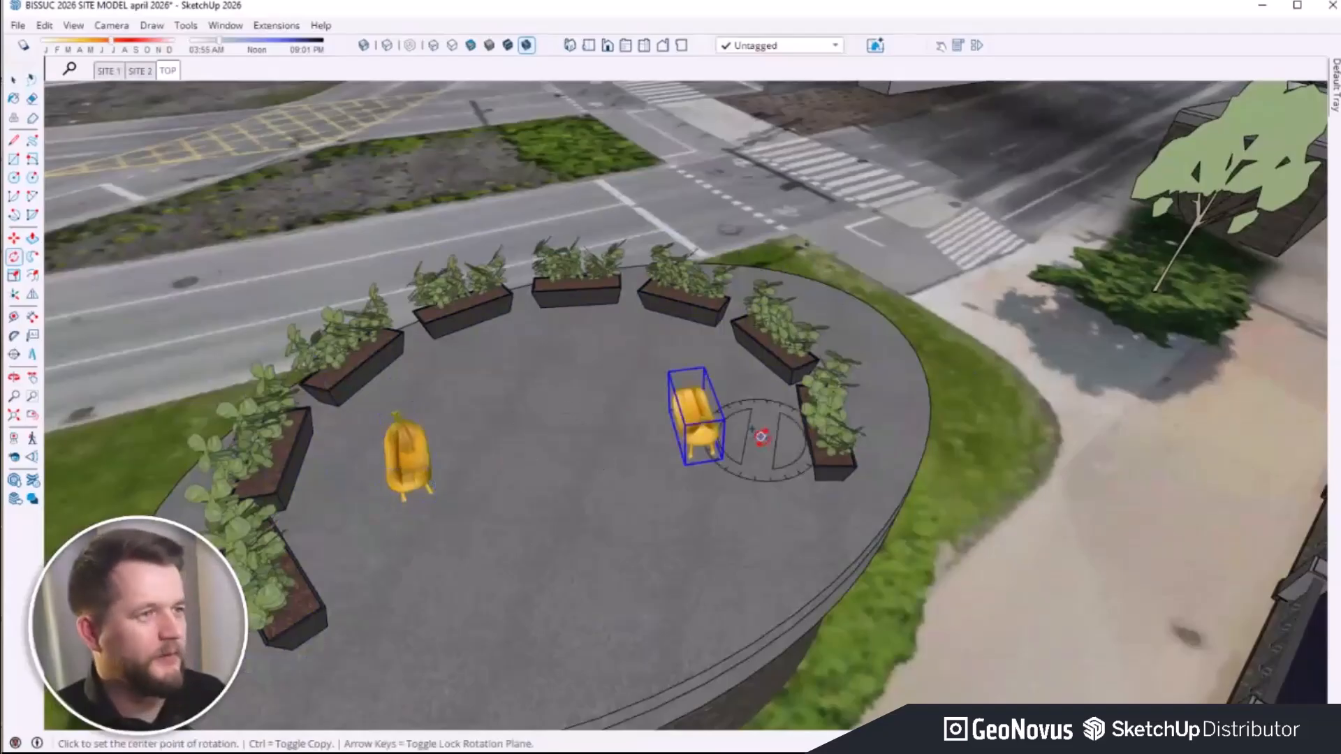
text(/3)
key(Return)
Step: Switch to the Lanscape live components file, copy the round bush and paste it on the roof between the banana benches in the site model
middle_drag(759, 440, 795, 465)
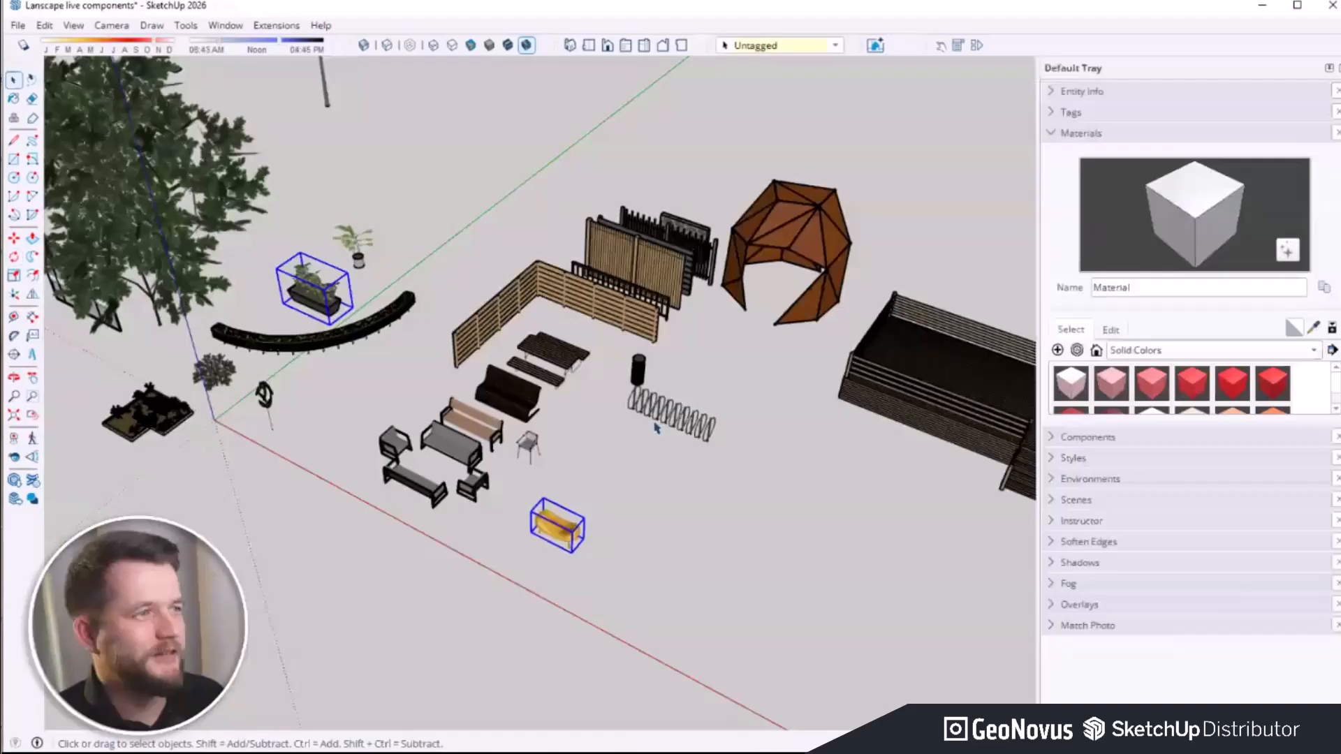
middle_drag(658, 428, 614, 441)
middle_drag(258, 473, 572, 469)
scroll(545, 454, up, 3)
click(493, 412)
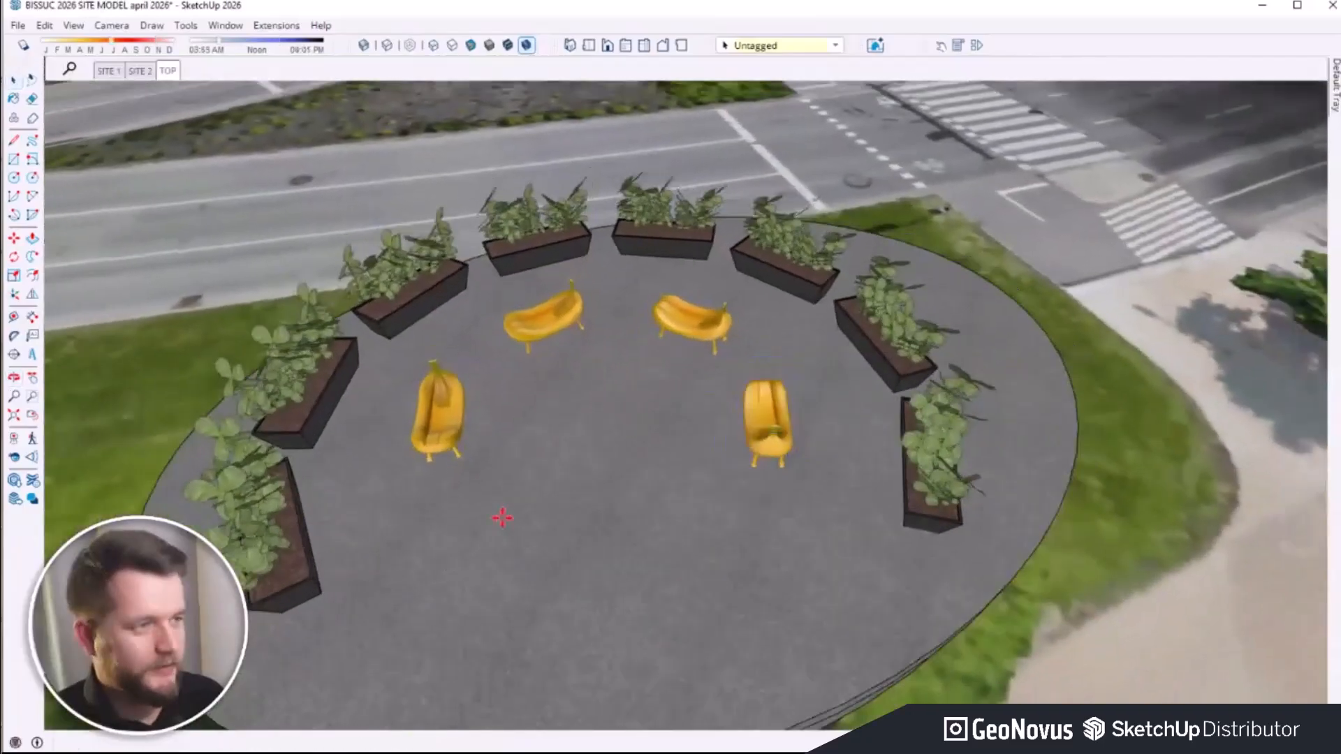
key(ctrl+v)
click(703, 590)
scroll(703, 591, down, 3)
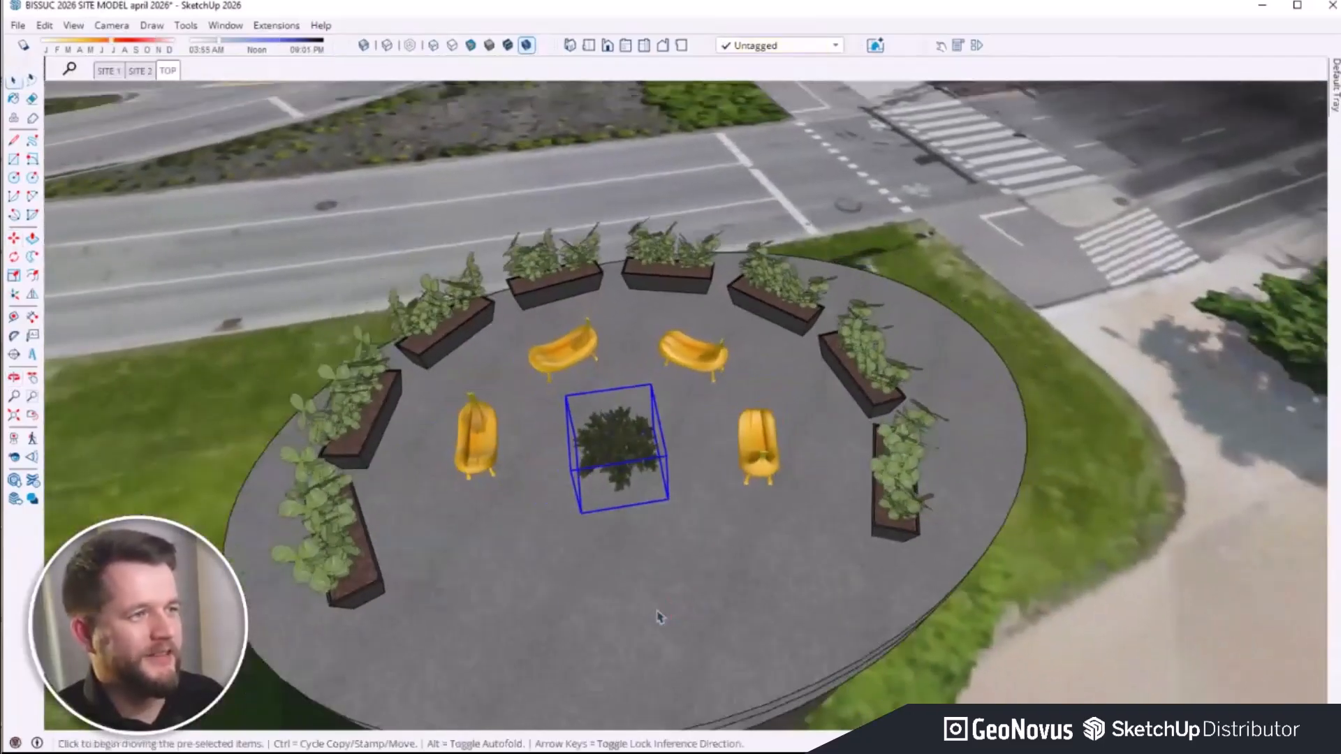
Step: Deselect the bush and examine the furnished roof with its planters and benches from a low viewpoint
middle_drag(509, 598, 897, 302)
scroll(862, 395, up, 2)
middle_drag(862, 395, 587, 436)
key(ctrl+t)
scroll(587, 436, up, 2)
scroll(730, 487, down, 3)
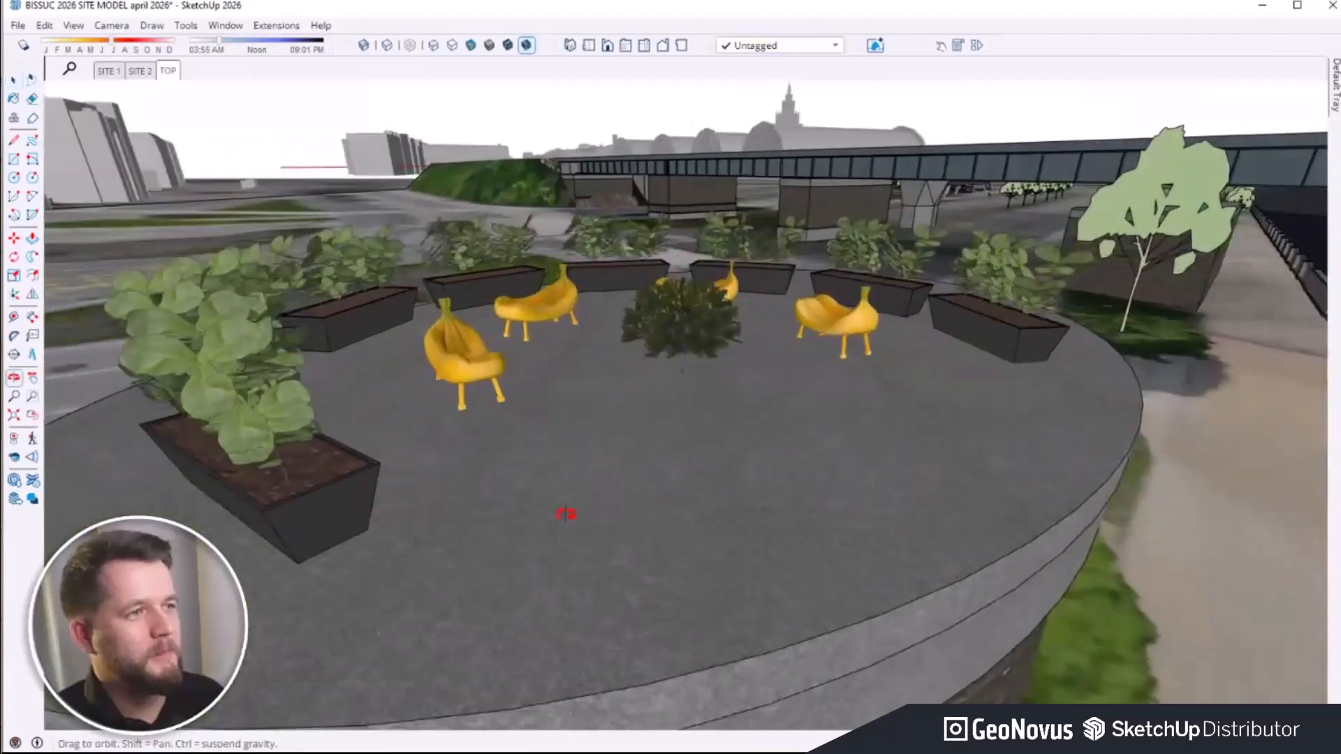
middle_drag(563, 509, 503, 524)
Step: Search 3D Warehouse for "2d man" and place the suited 2D Man model on the roof beside the bush
click(225, 25)
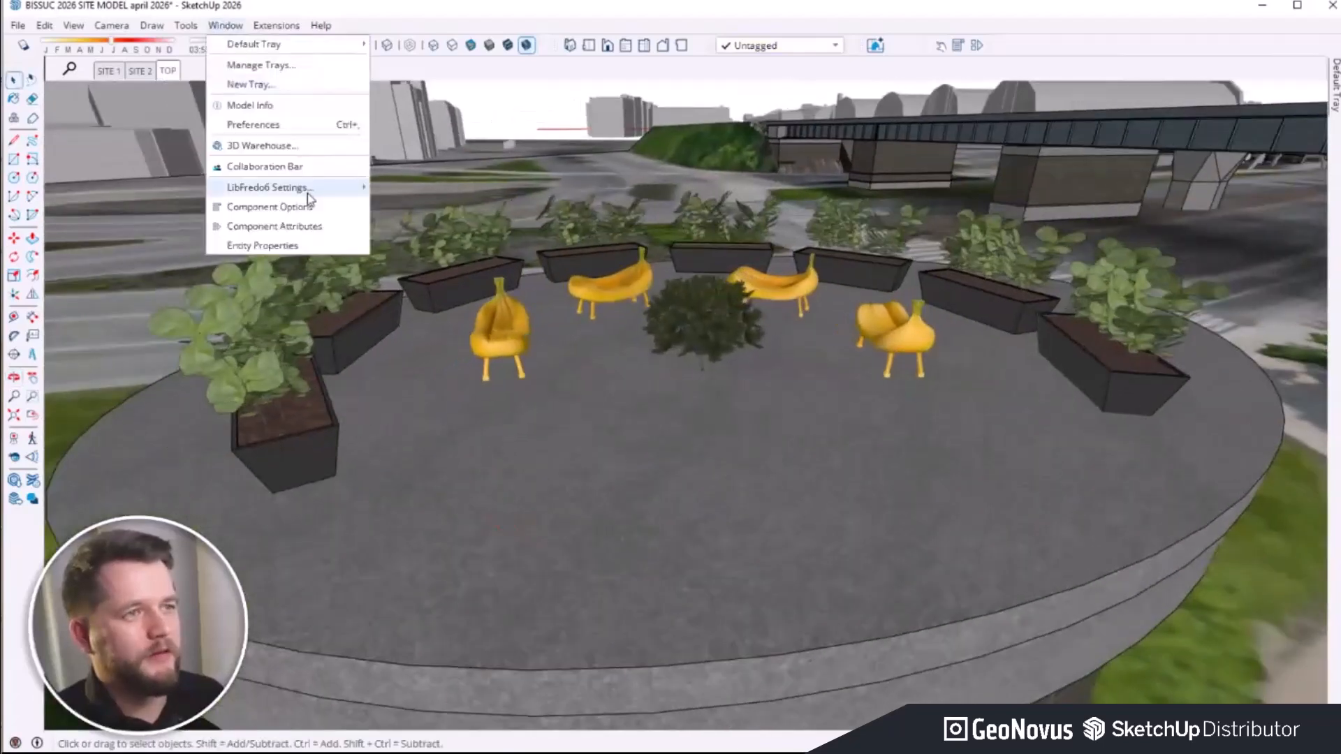
click(323, 146)
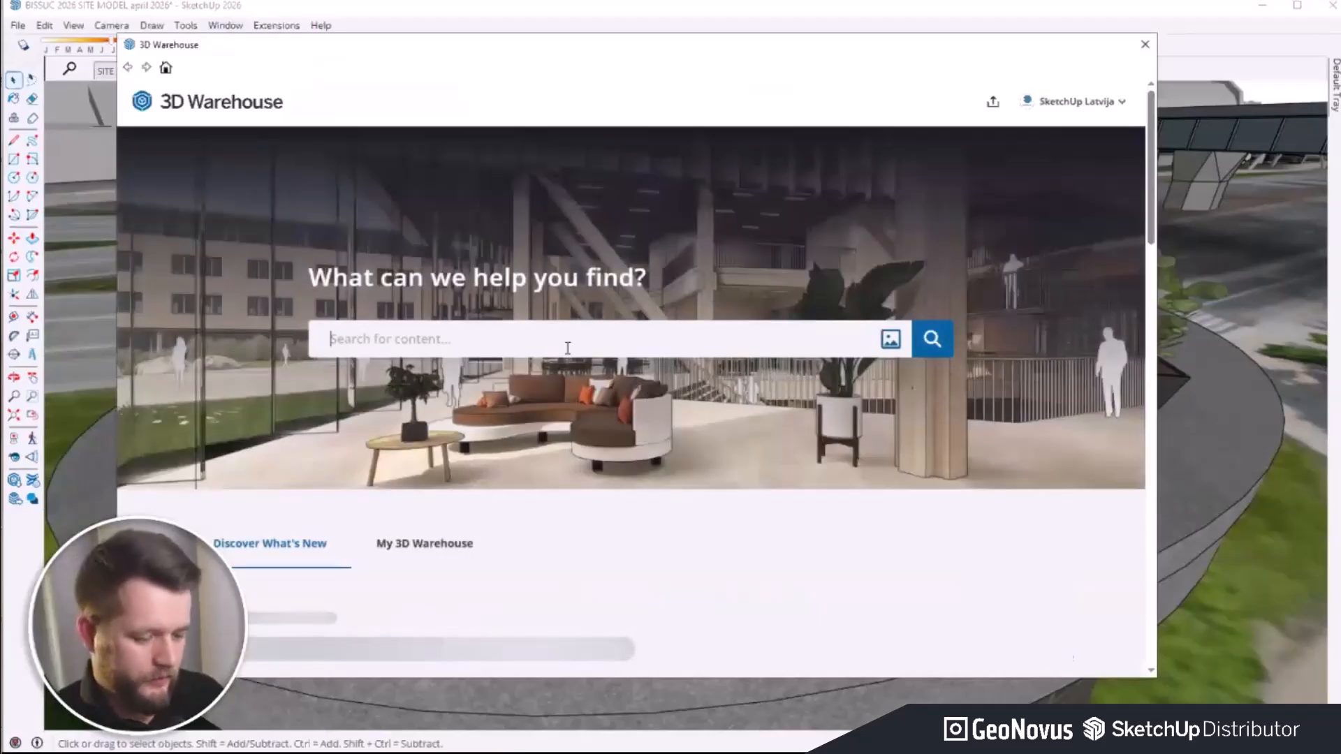
text(2d man)
key(Return)
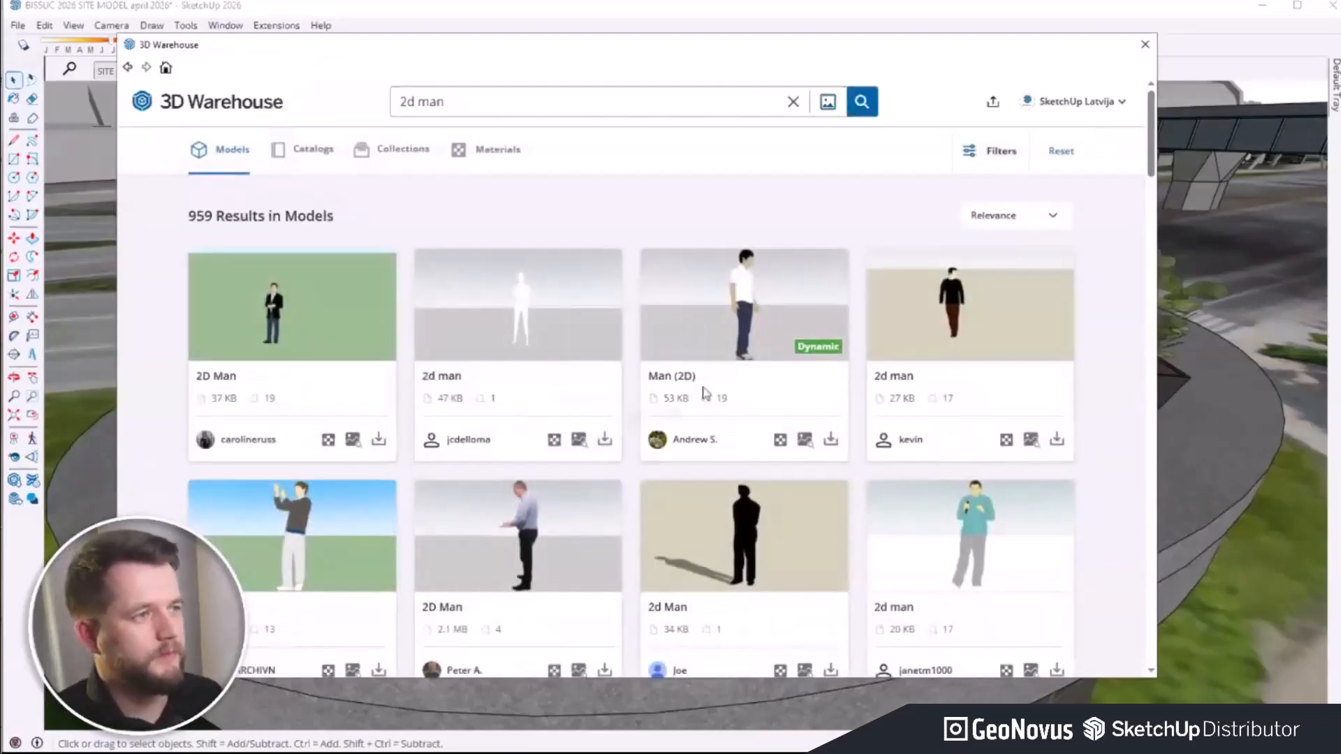
click(378, 439)
click(570, 384)
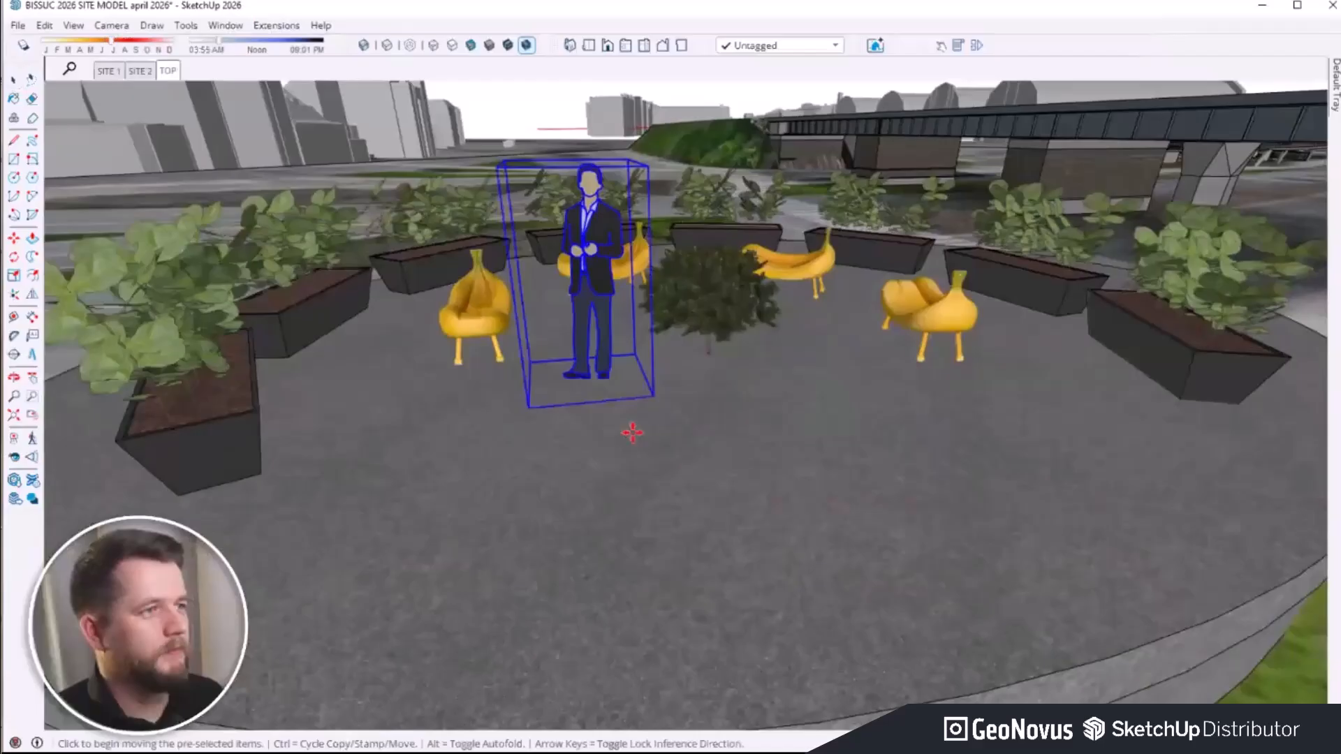
middle_drag(632, 433, 612, 489)
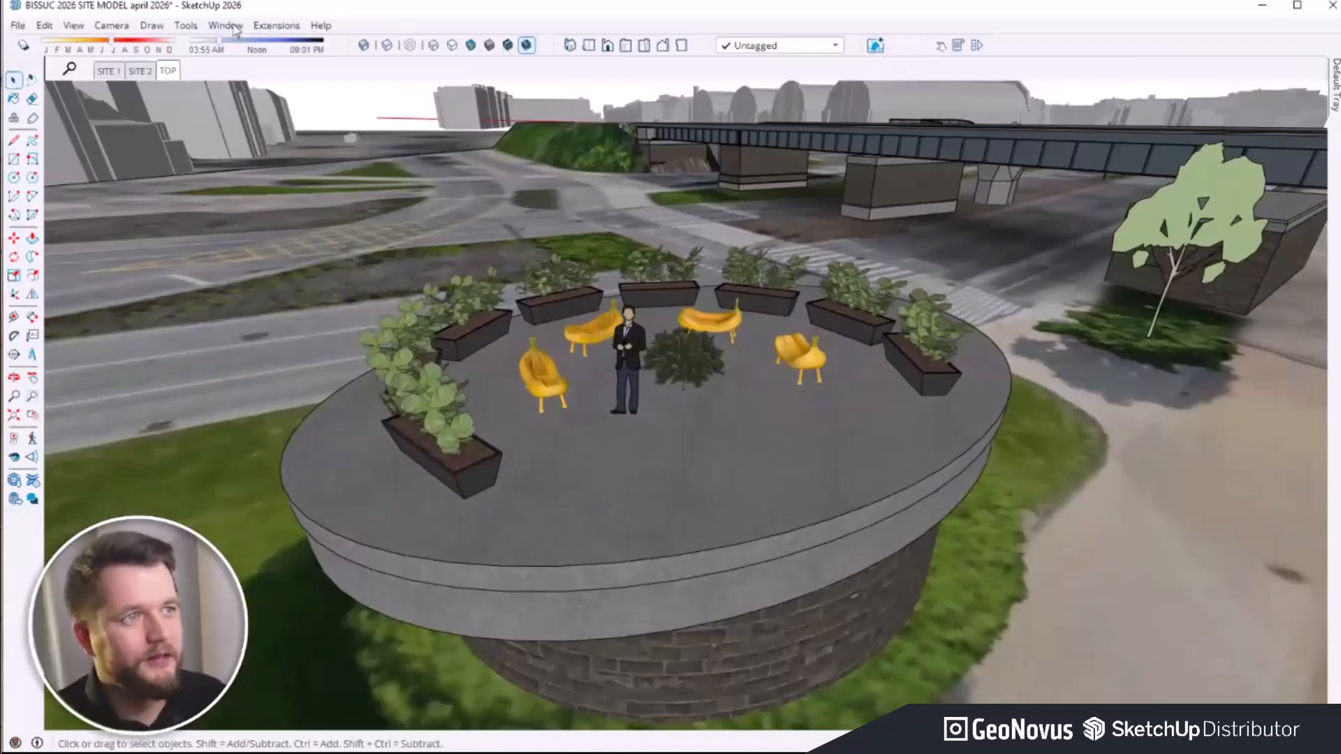
Step: Browse Extension Warehouse down to the Made By SketchUp extensions and close it
click(274, 26)
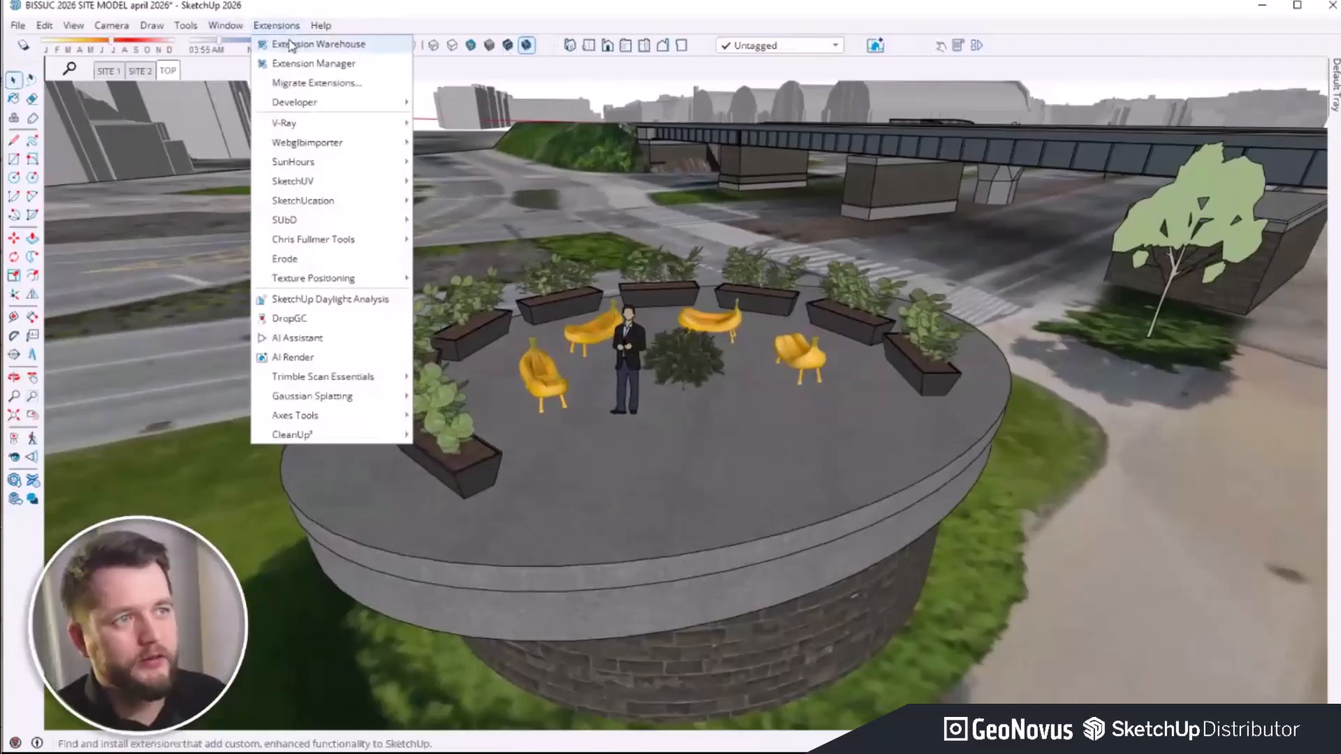
click(291, 46)
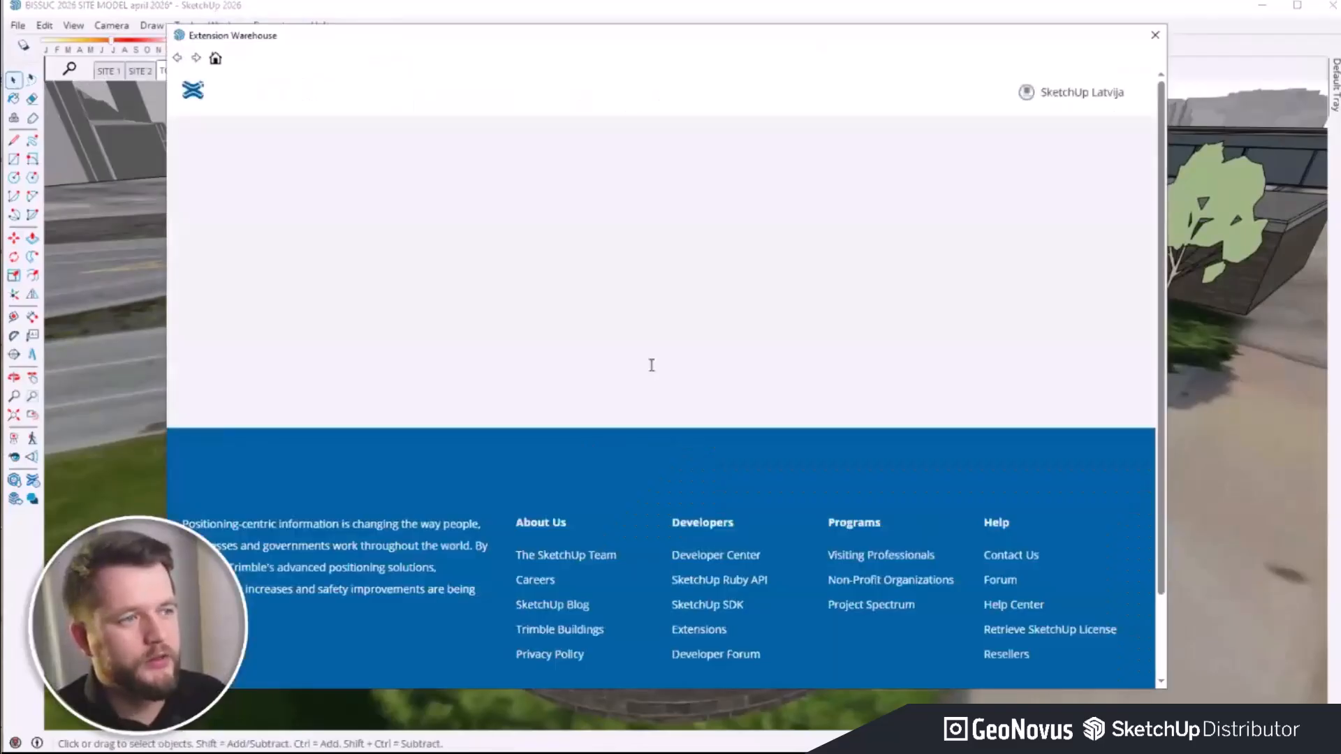
scroll(695, 398, down, 5)
scroll(845, 464, down, 4)
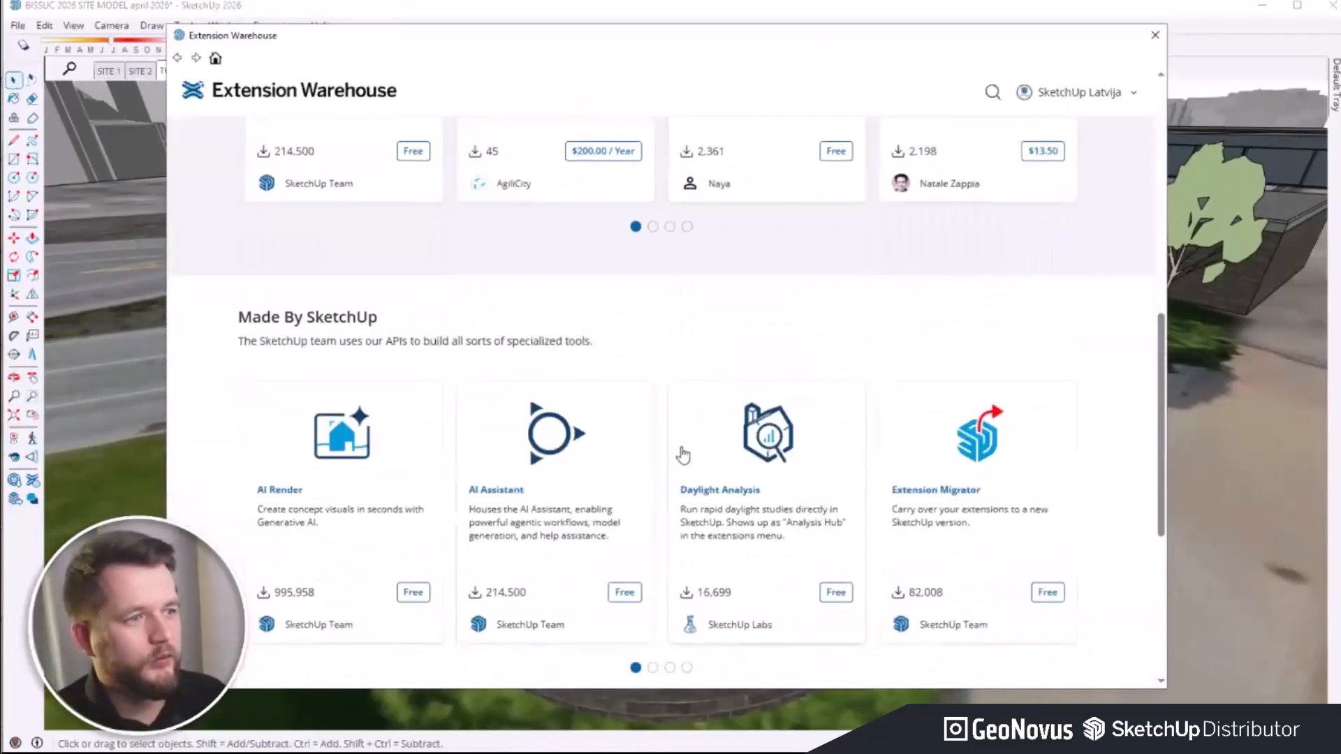
scroll(339, 436, down, 2)
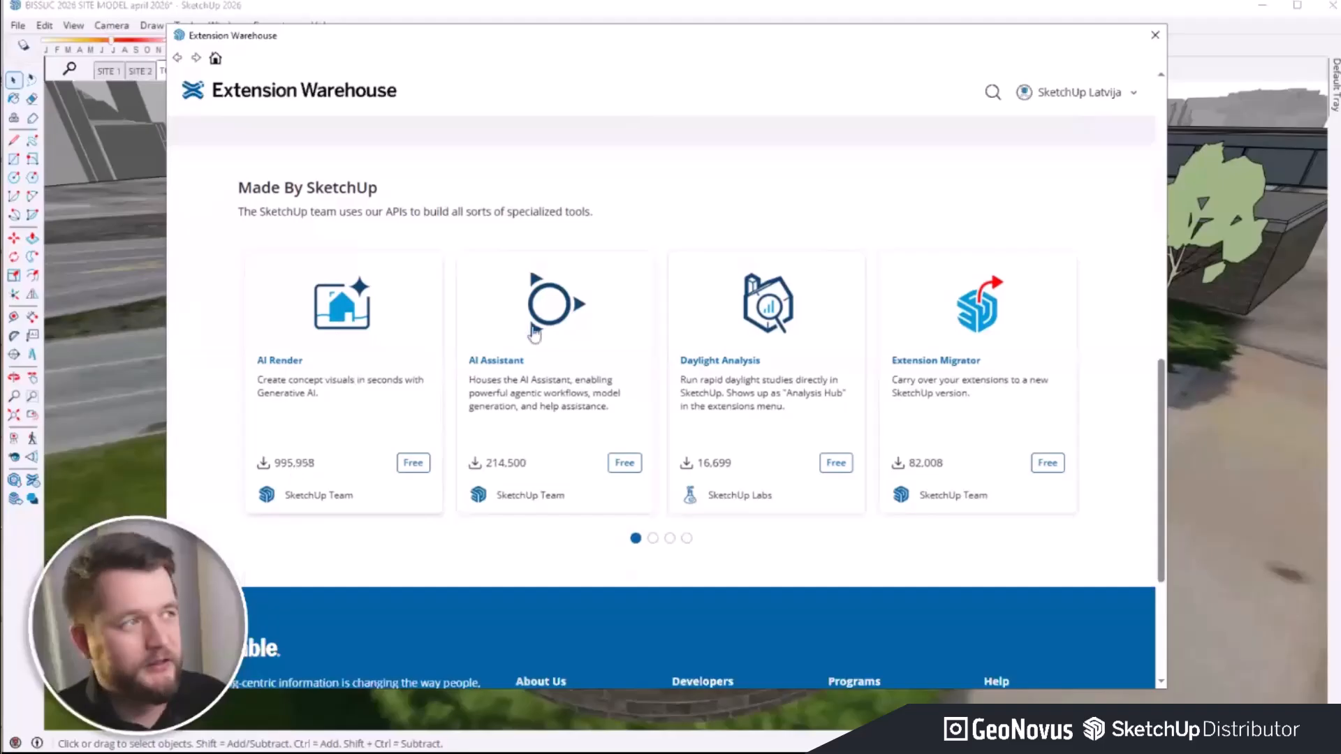
click(1154, 34)
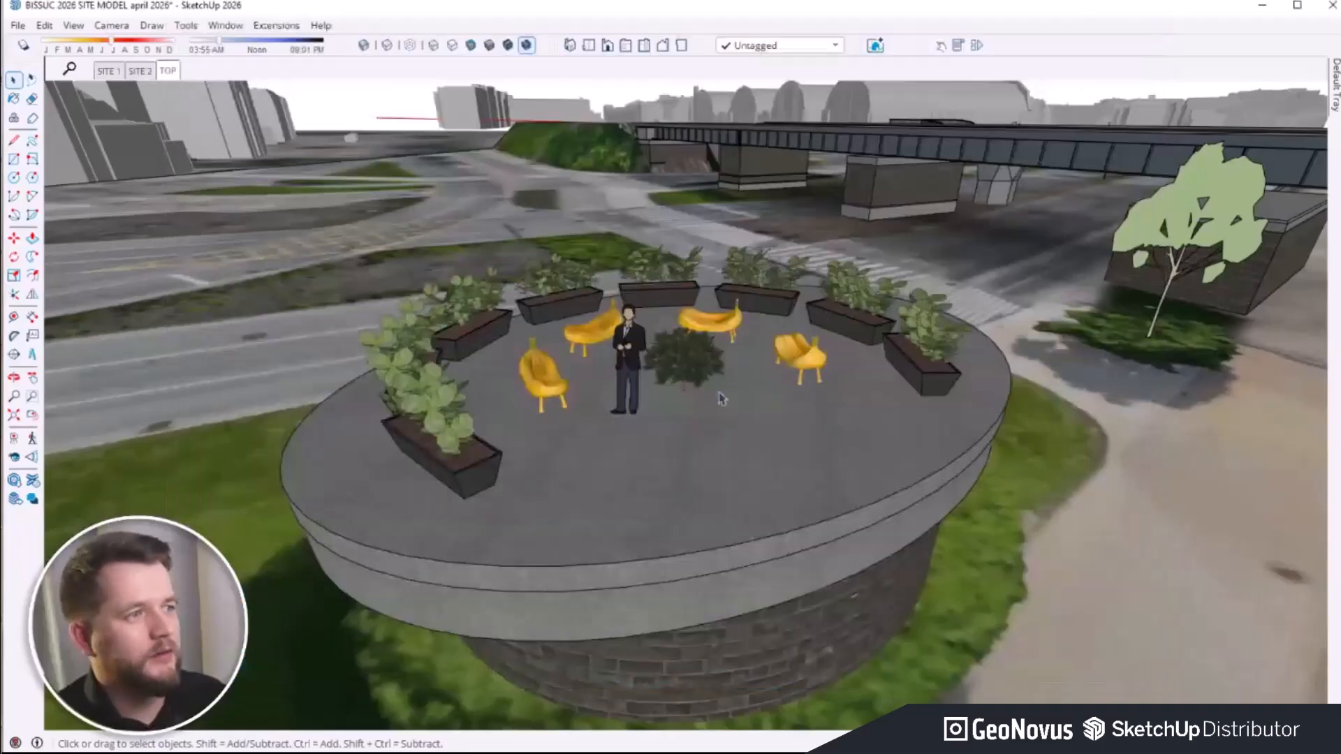
Step: Open AI Render on the view of the furnished roof and generate images with the Exterior Photorealistic preset
scroll(922, 410, down, 3)
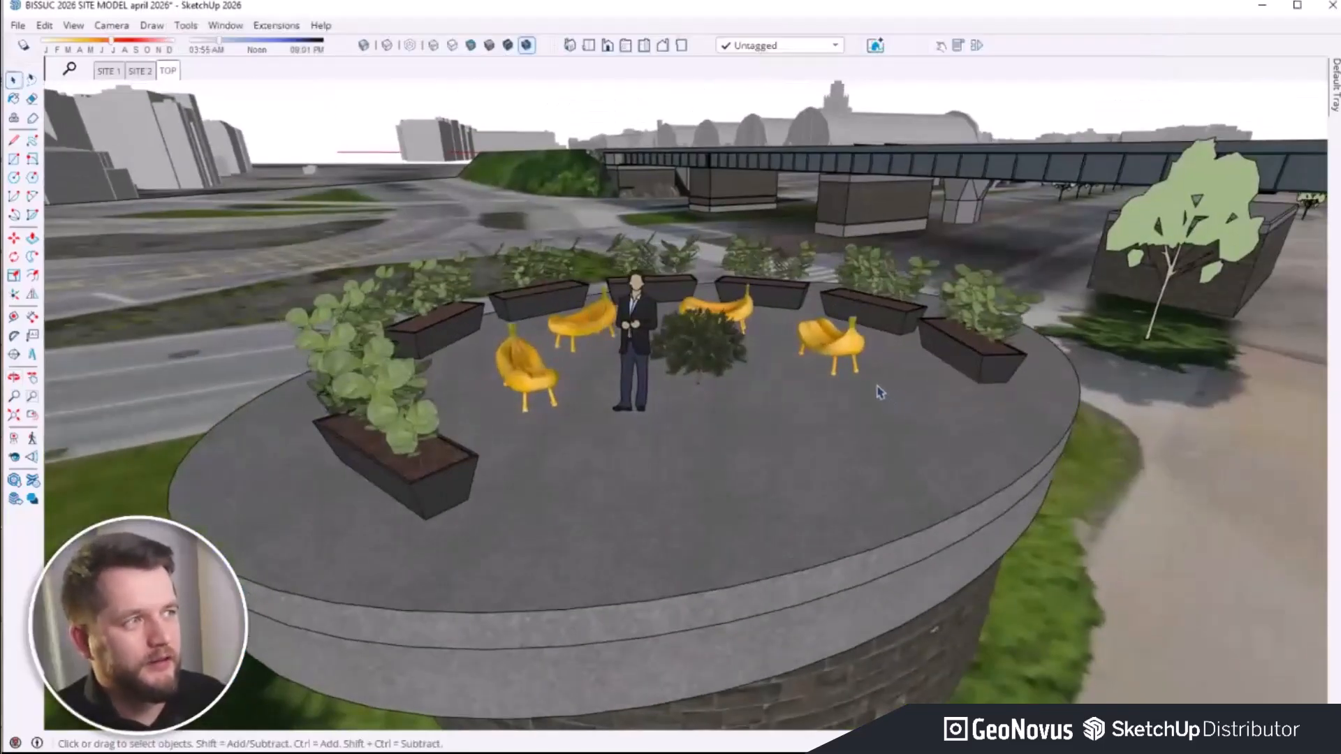
click(875, 46)
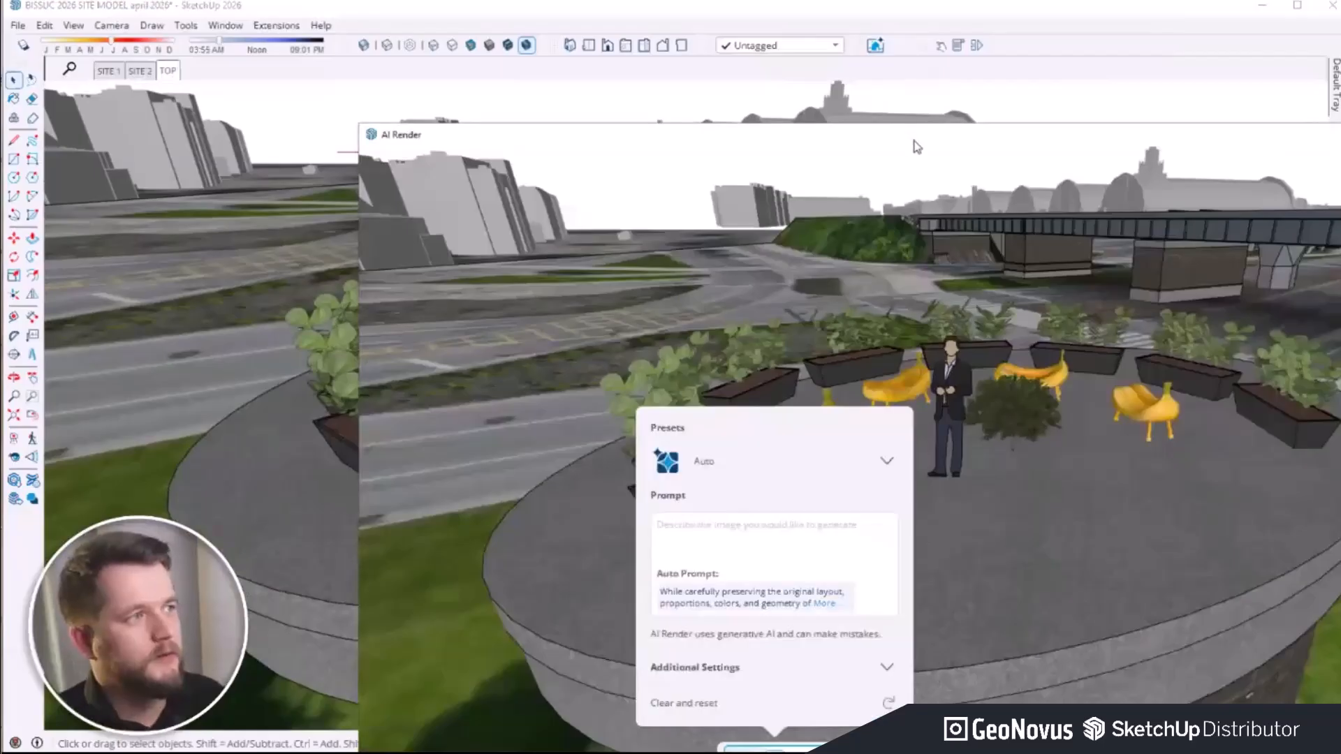
double_click(915, 141)
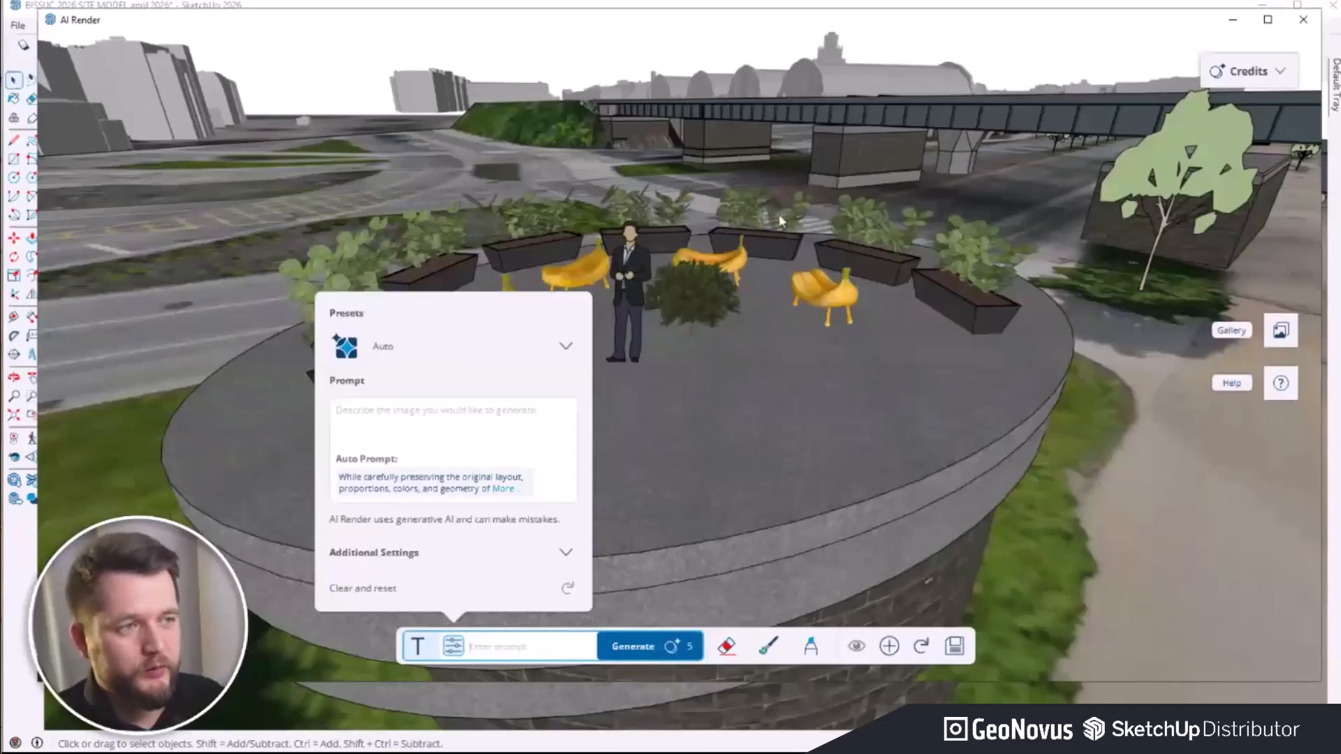
click(464, 357)
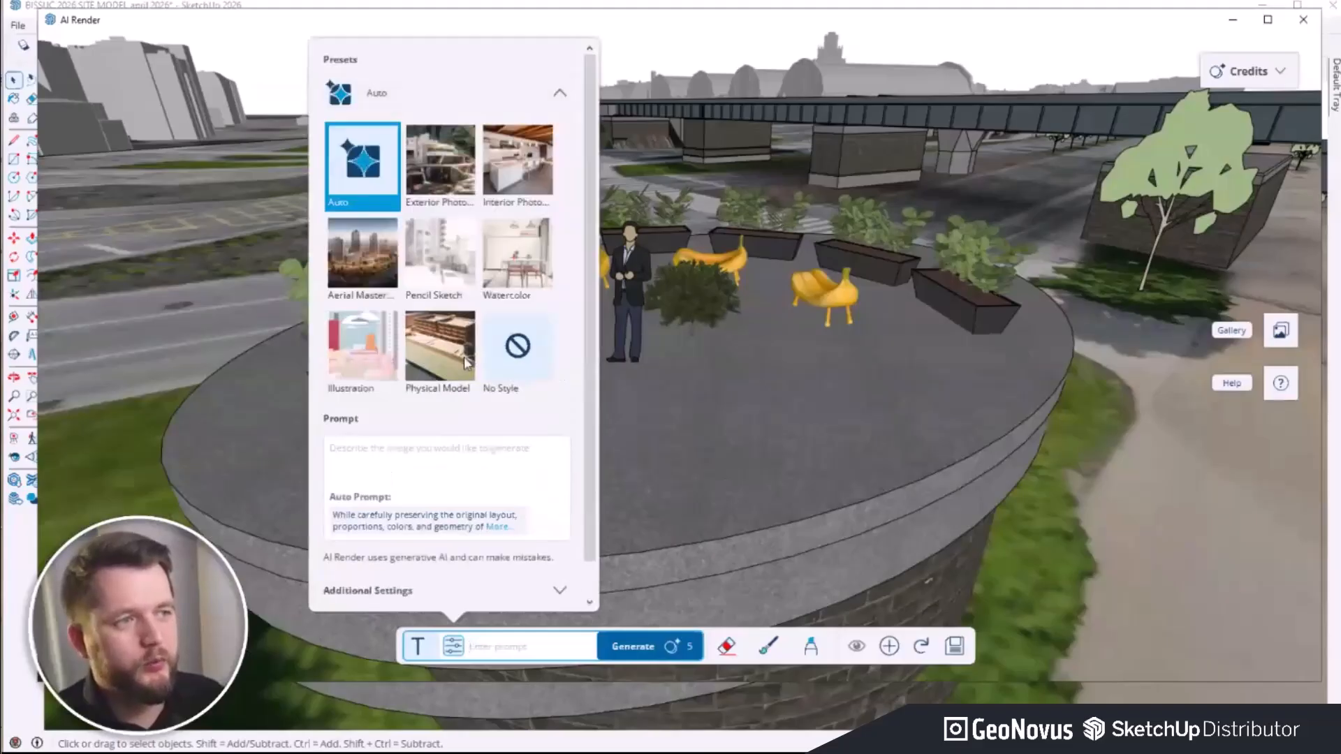
scroll(457, 186, down, 1)
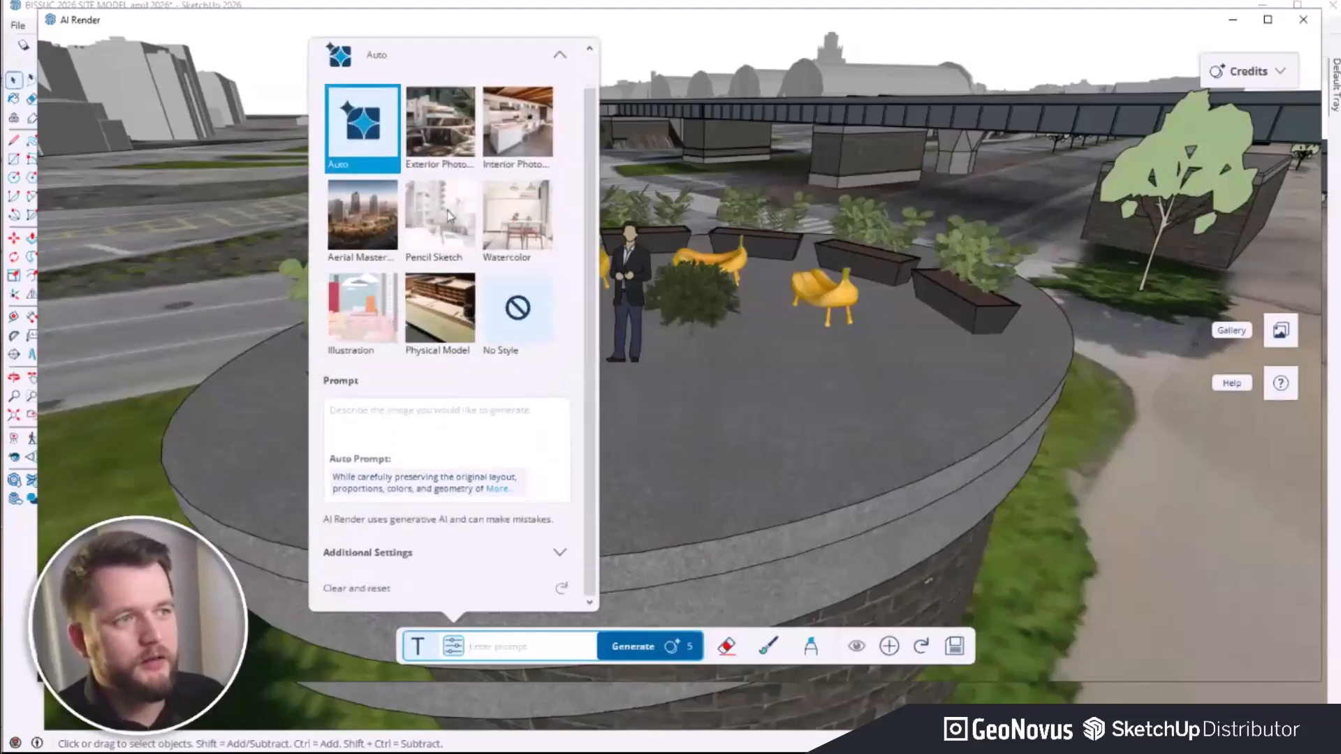
scroll(450, 238, up, 1)
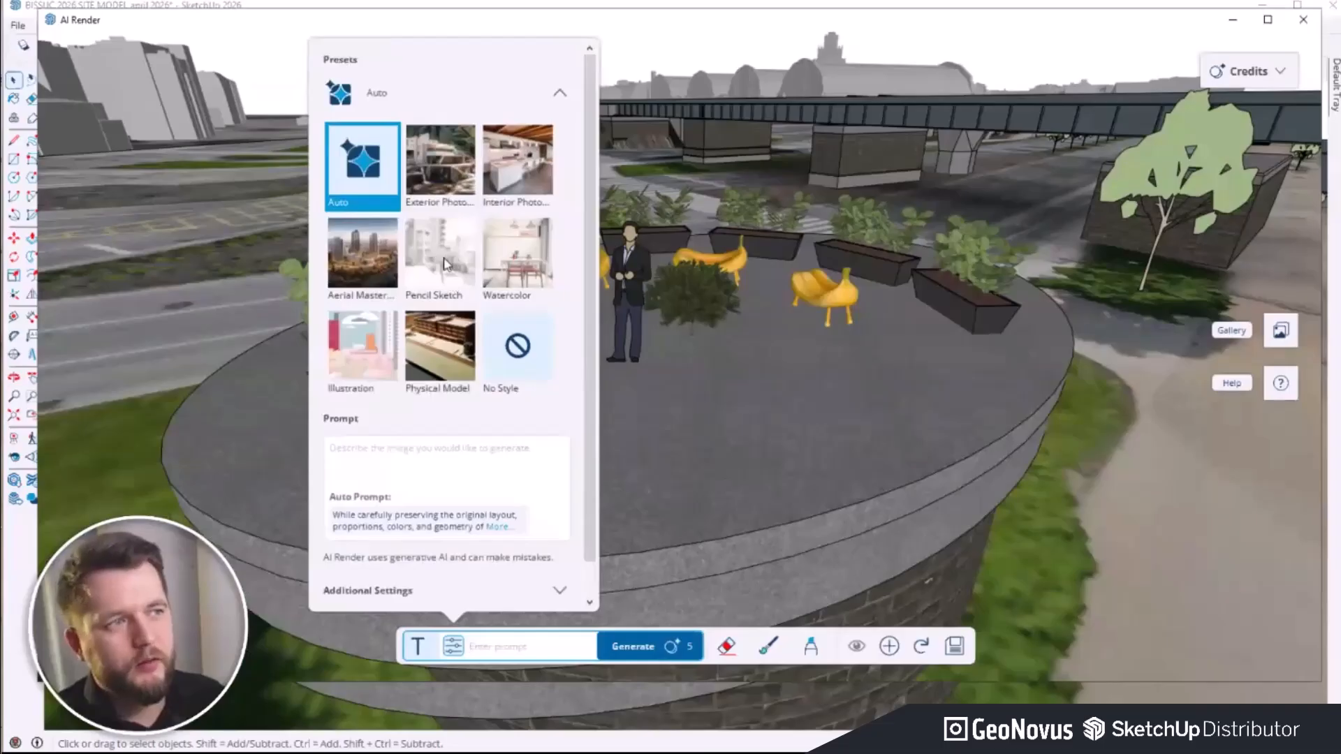
click(446, 164)
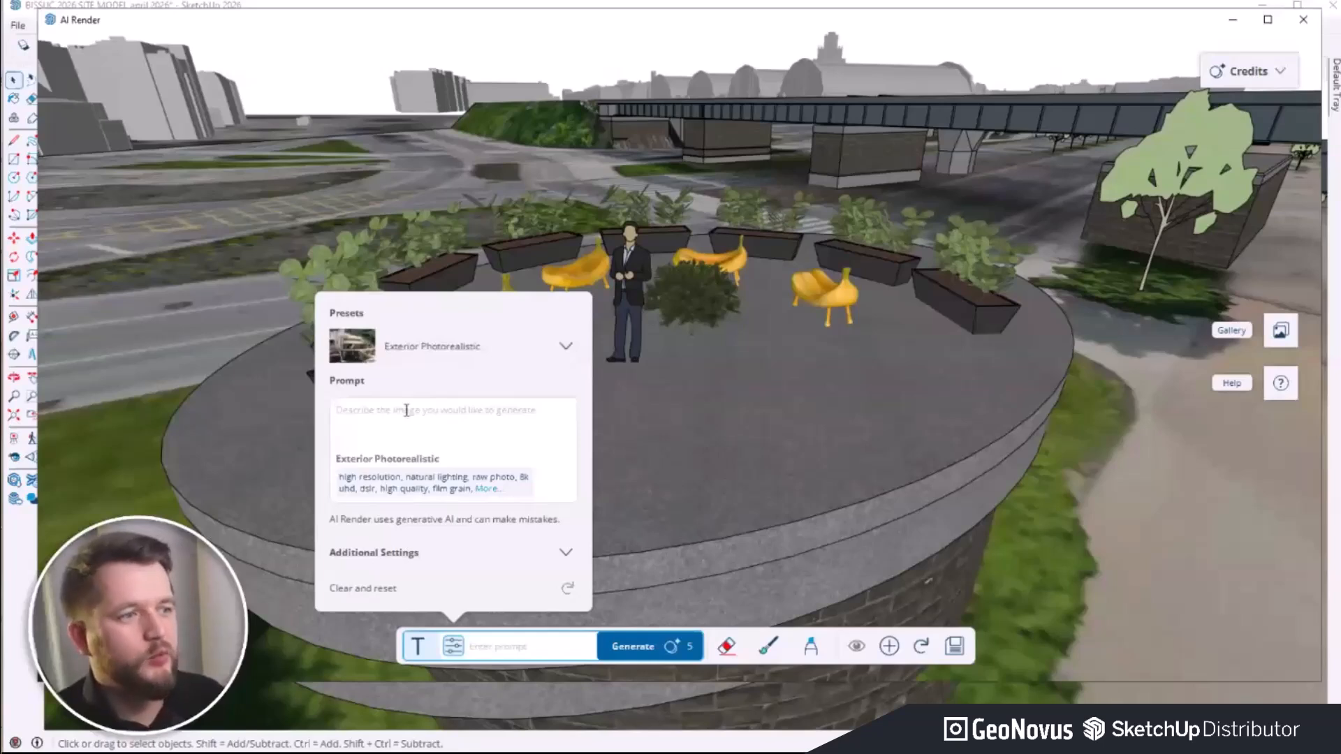
click(649, 648)
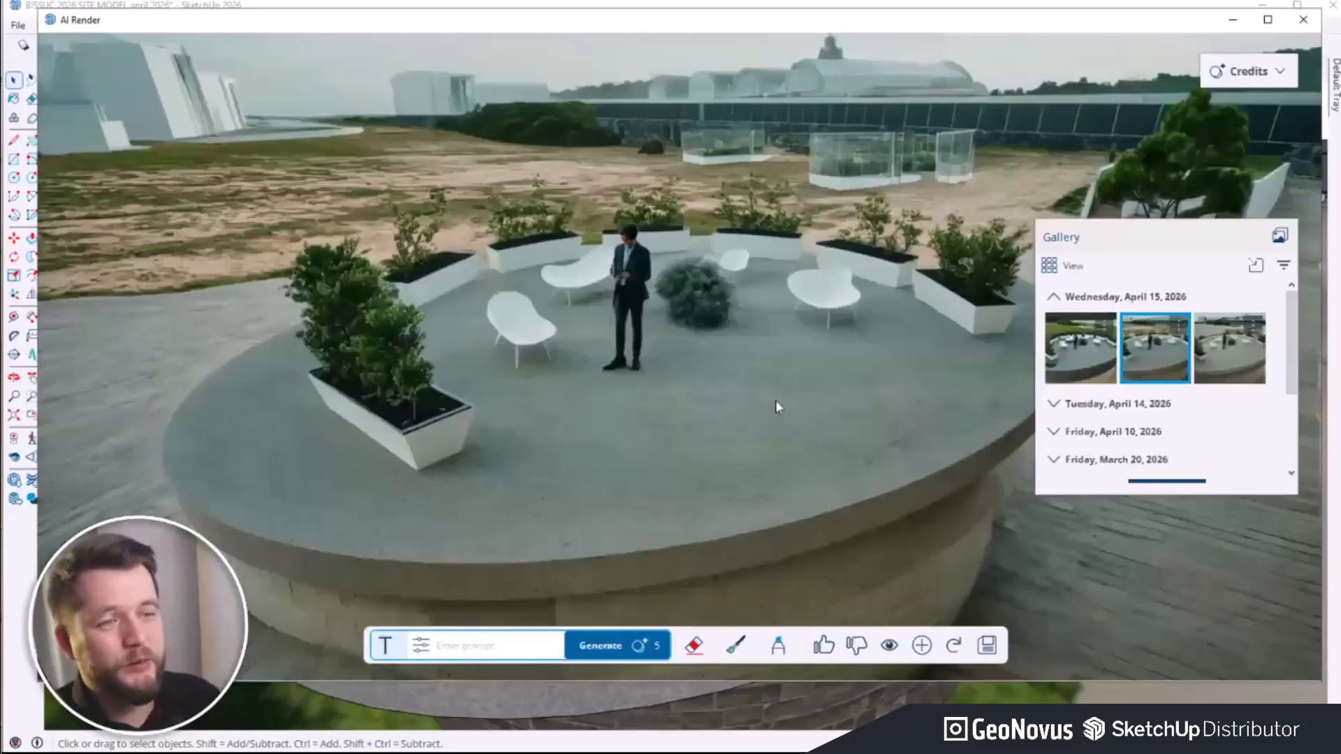
Step: Compare the three generated renders in the gallery, returning to the first one with the green lawn
click(1094, 347)
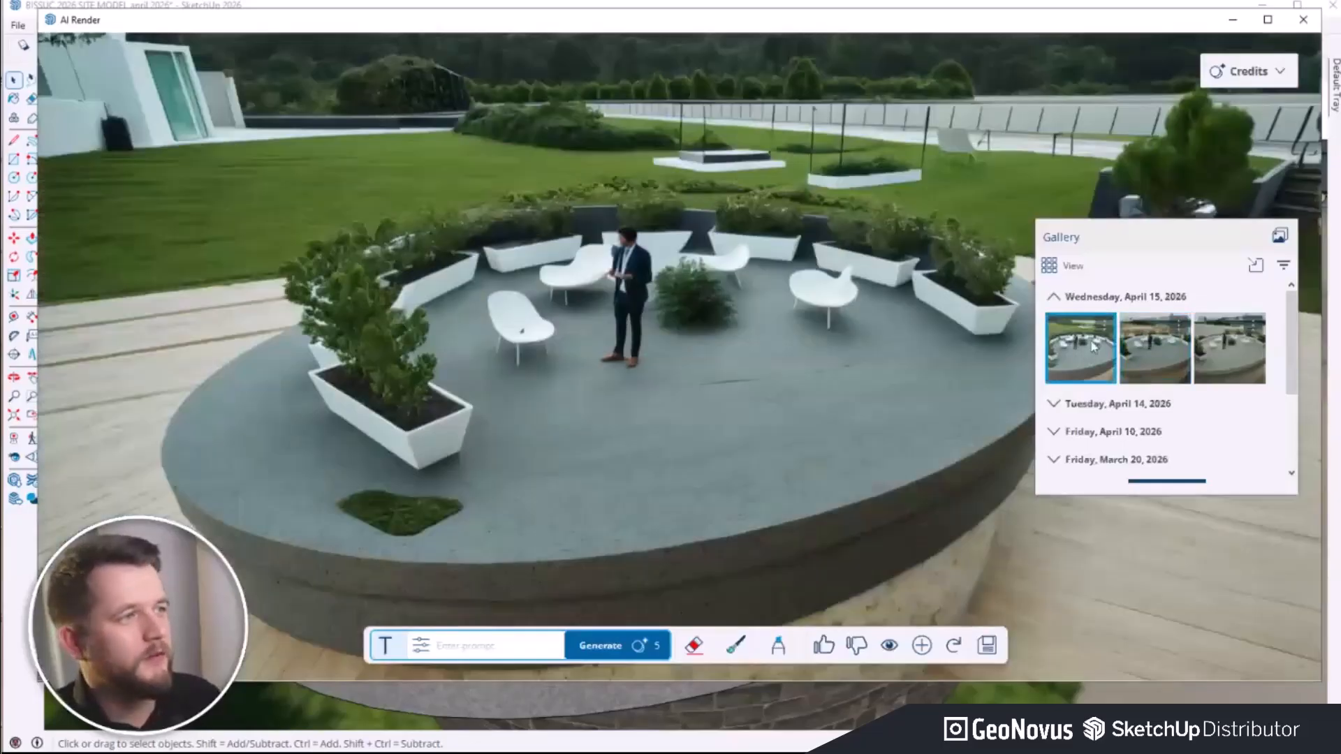
click(1153, 342)
click(1213, 342)
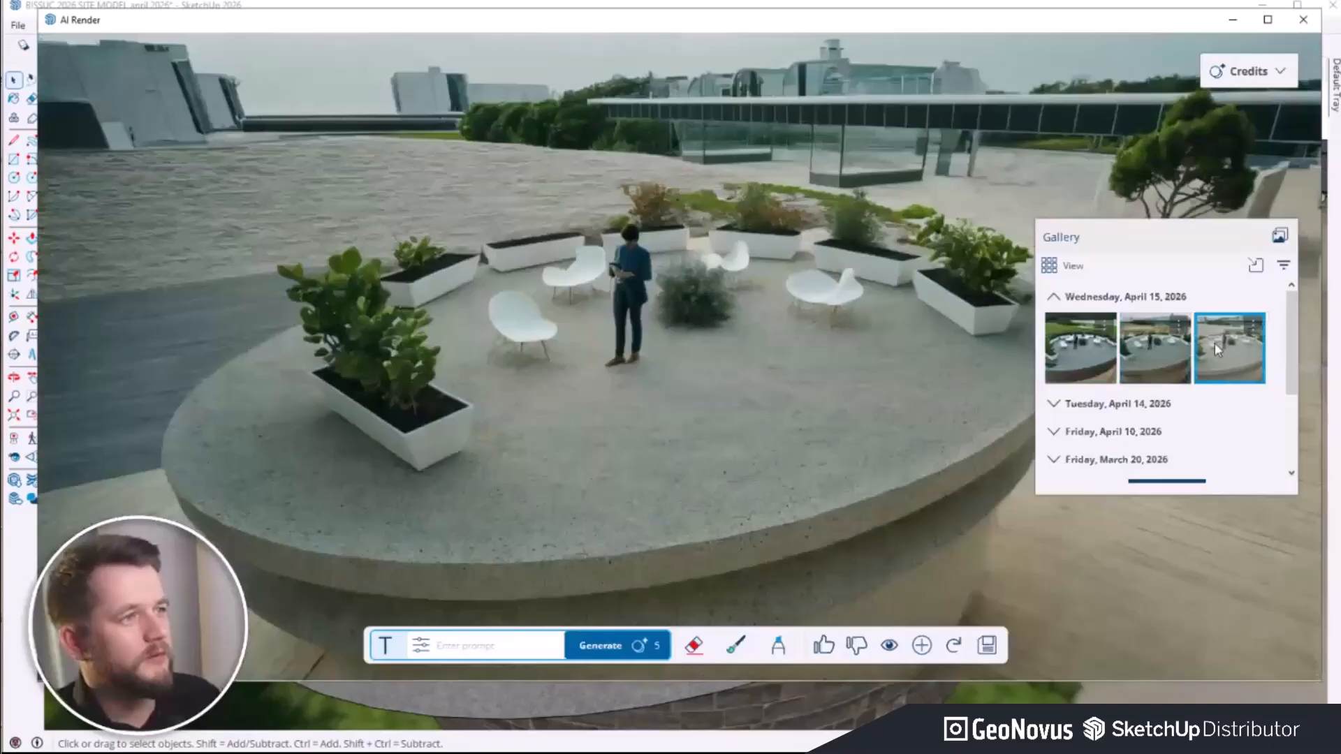
click(1137, 362)
click(1114, 364)
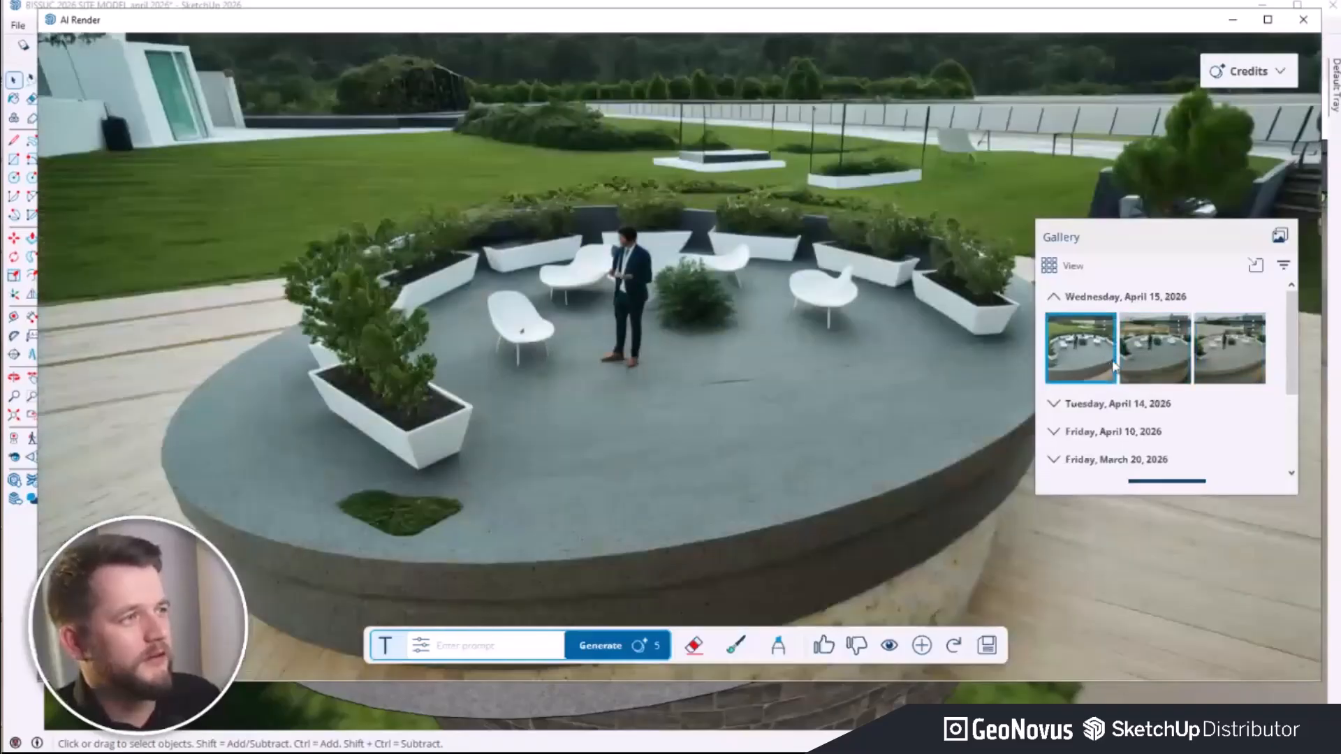
Step: Compare the three exterior renders in the gallery again, ending on the second one with the dry, sandy ground
click(1218, 357)
click(1182, 368)
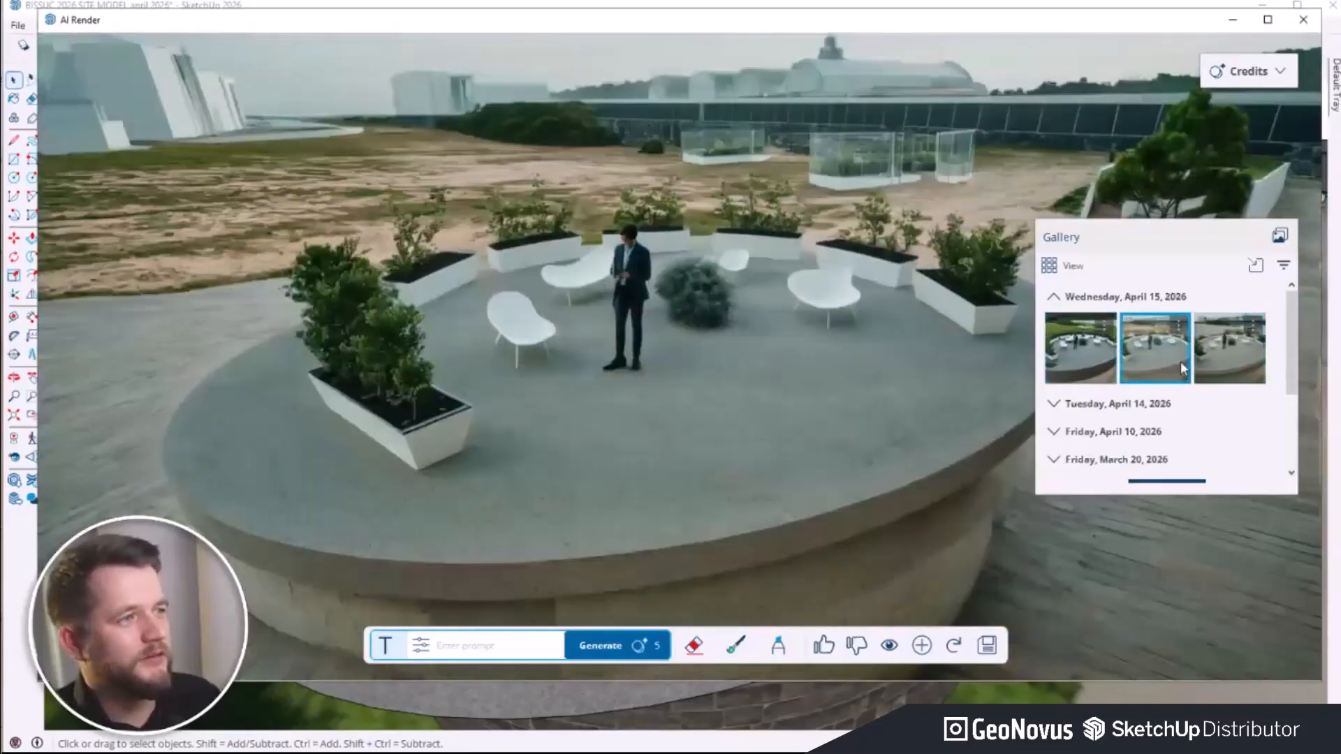
click(1093, 369)
click(1167, 366)
click(1208, 366)
click(1151, 370)
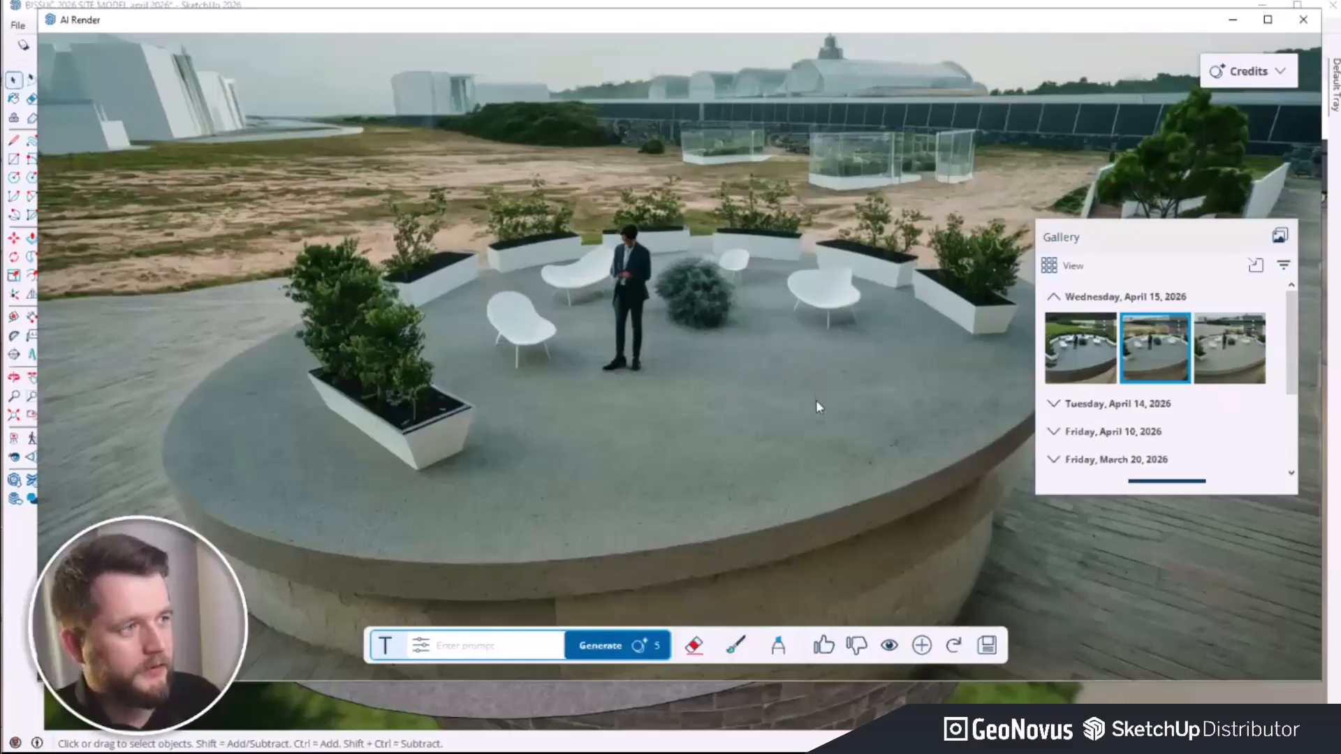
Step: Try to generate a "pool" in a painted area of the roof floor in front of the man in the second render
click(735, 645)
mouse_move(779, 399)
mouse_down()
mouse_move(726, 395)
mouse_move(637, 514)
mouse_move(698, 412)
mouse_move(608, 482)
mouse_move(606, 439)
mouse_move(670, 454)
mouse_move(594, 488)
mouse_move(775, 453)
mouse_move(593, 475)
mouse_move(783, 461)
mouse_move(629, 454)
mouse_move(796, 440)
mouse_move(705, 440)
mouse_move(646, 495)
mouse_move(615, 482)
mouse_move(674, 468)
mouse_up()
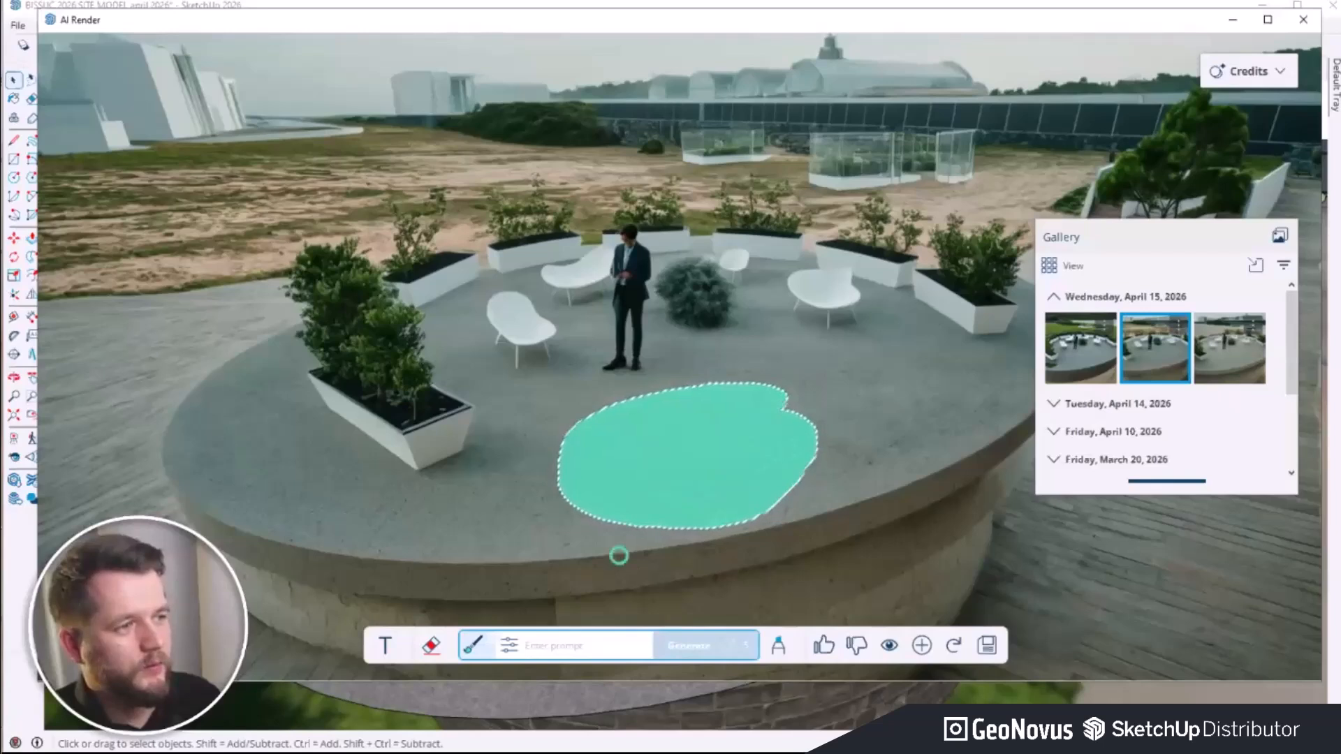
click(565, 644)
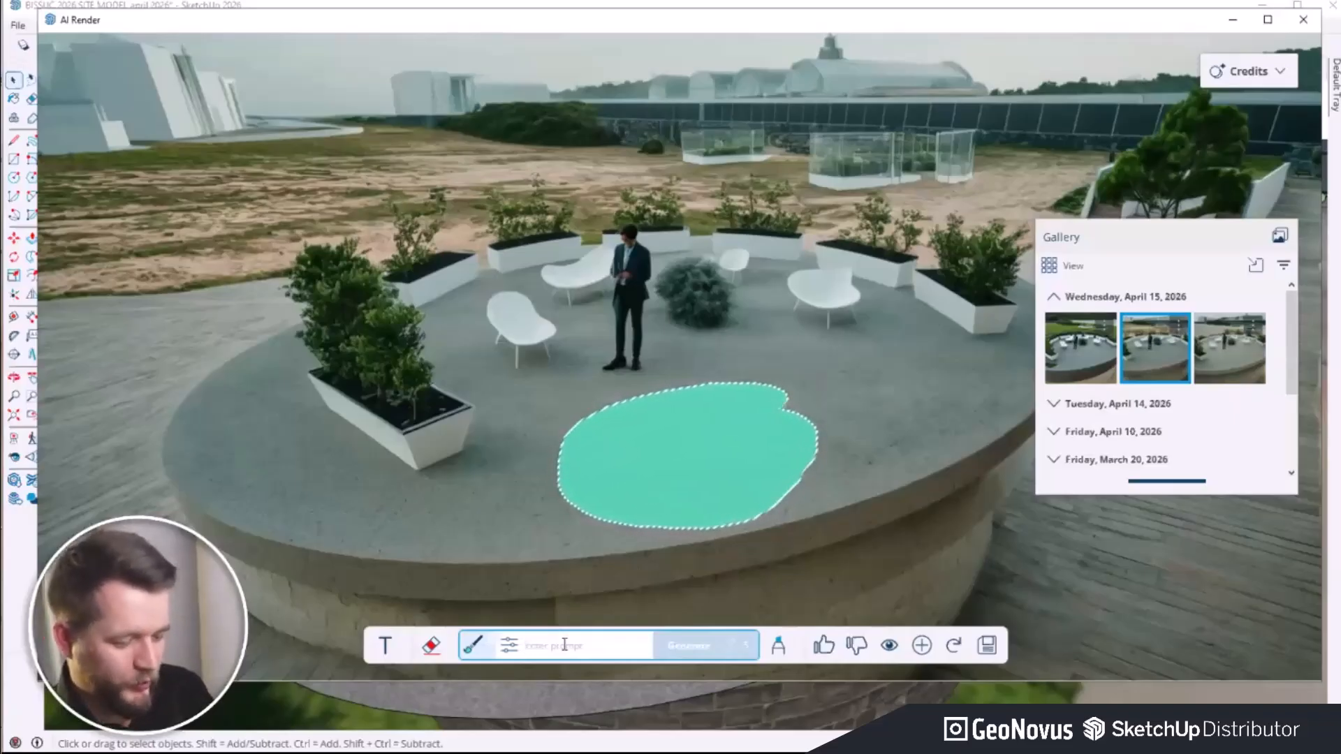
text(pool)
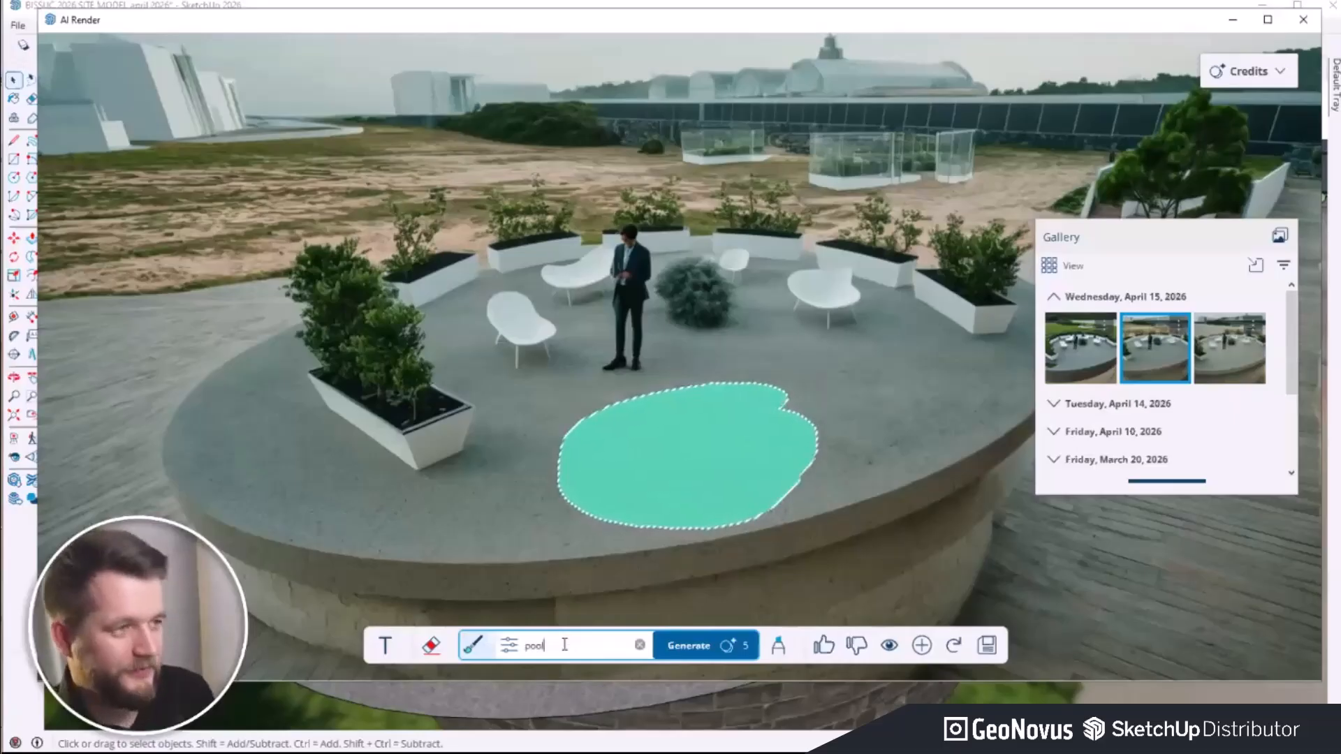
click(674, 648)
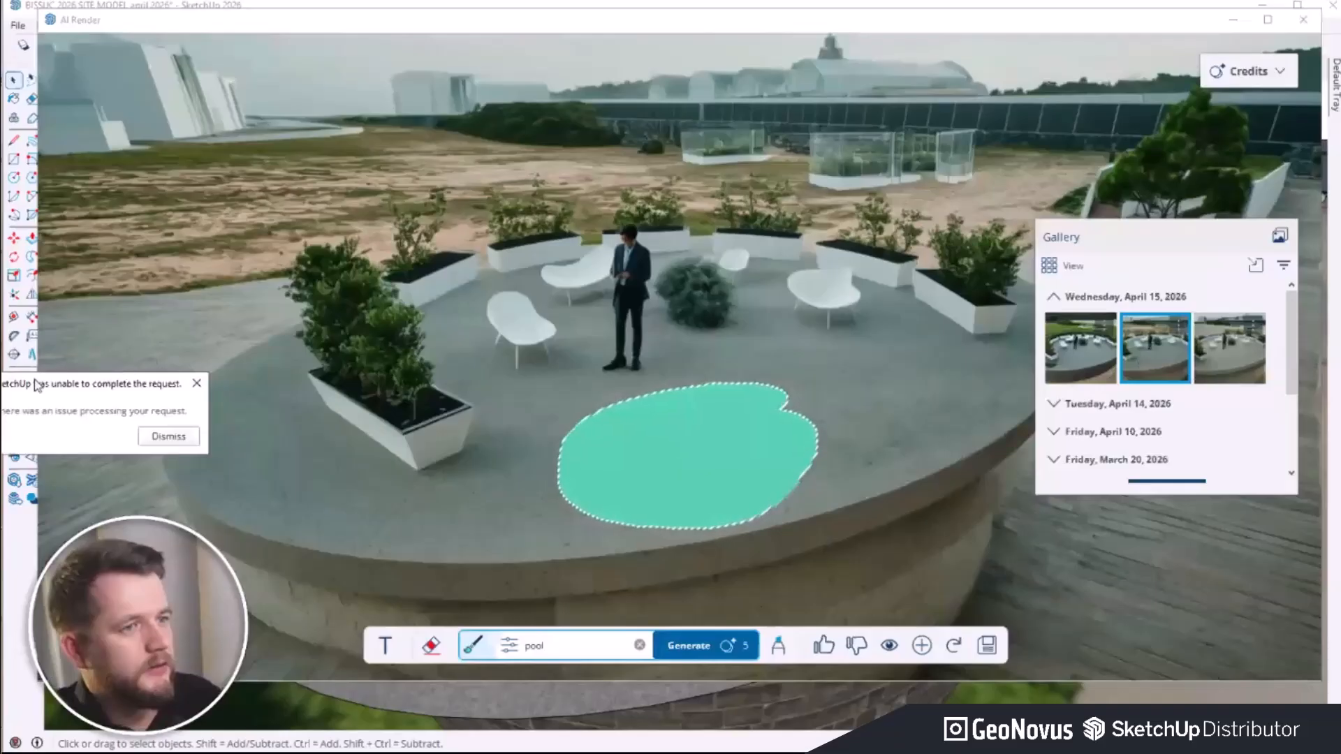
drag(37, 385, 371, 287)
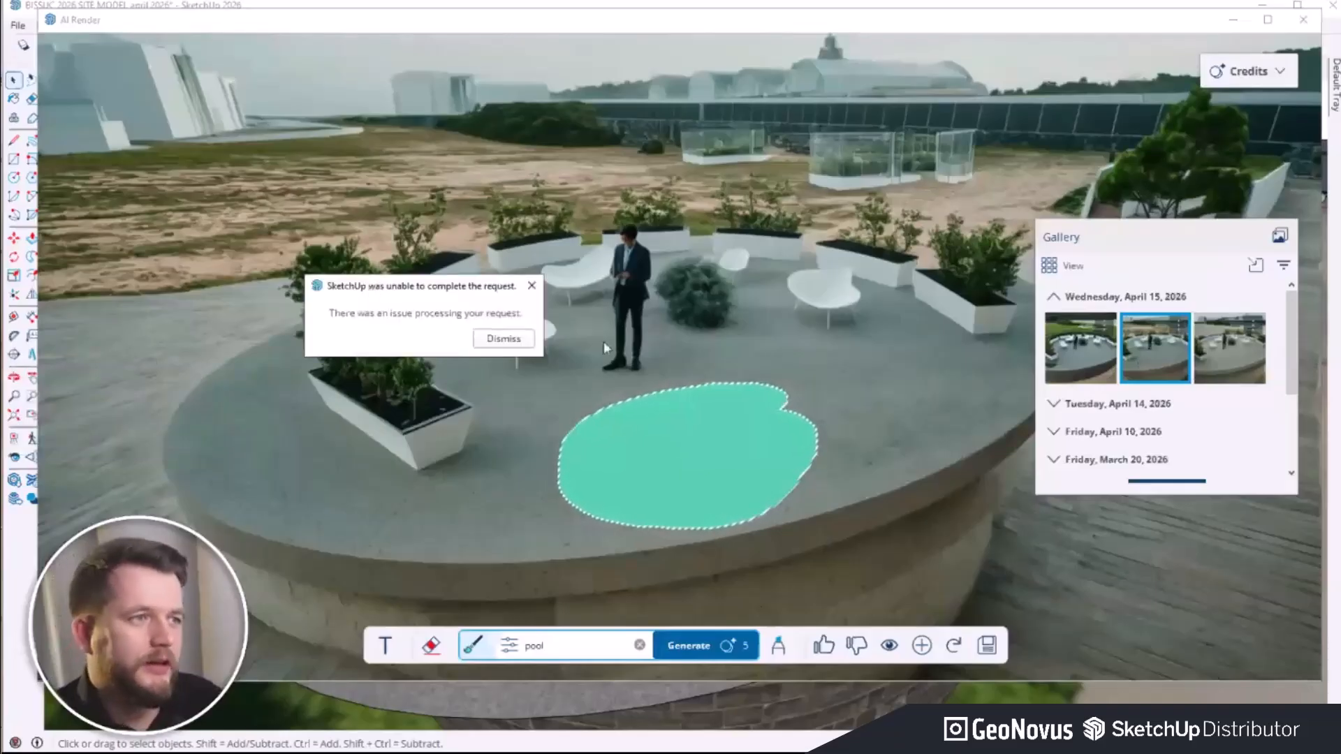
click(503, 339)
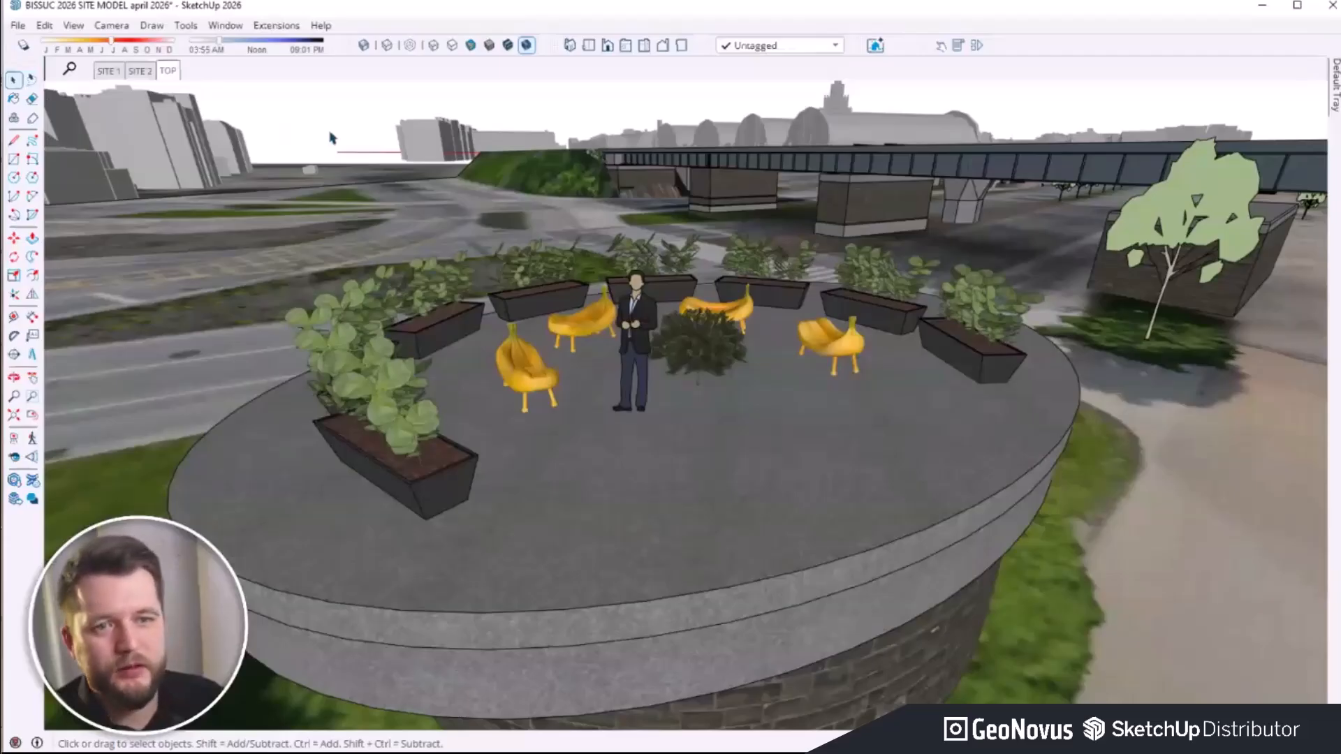
Step: Position the camera at eye level on the roof, looking towards the man and banana benches, and turn on shadows
scroll(639, 401, down, 3)
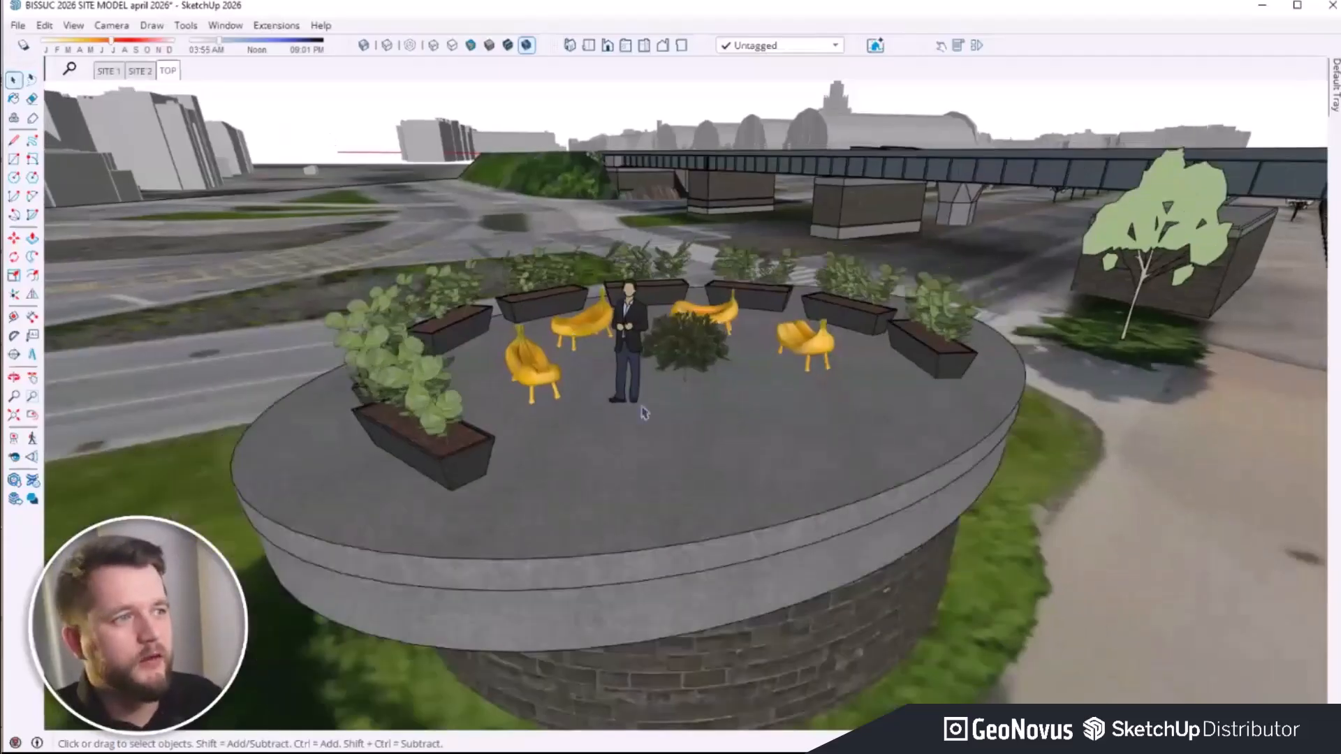
scroll(643, 381, up, 3)
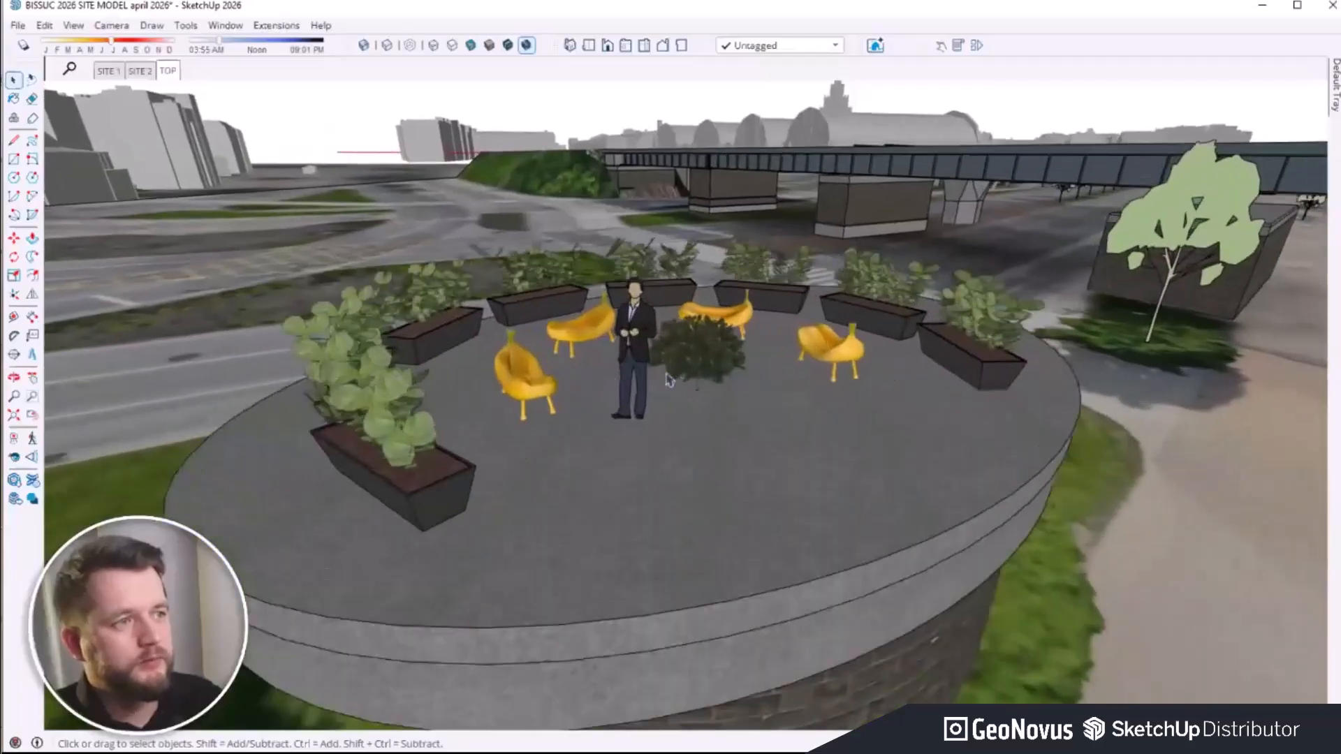
click(10, 444)
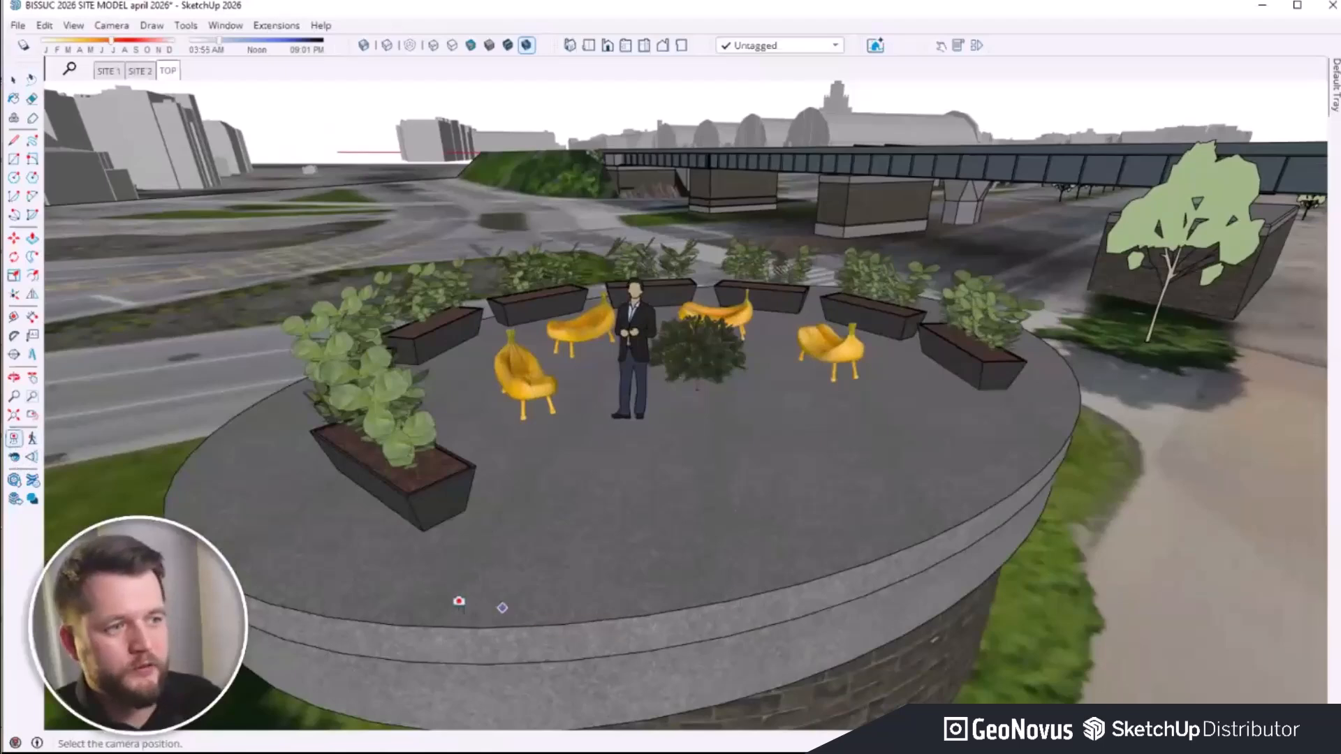
click(419, 600)
drag(565, 575, 761, 507)
shift+middle_drag(733, 579, 674, 543)
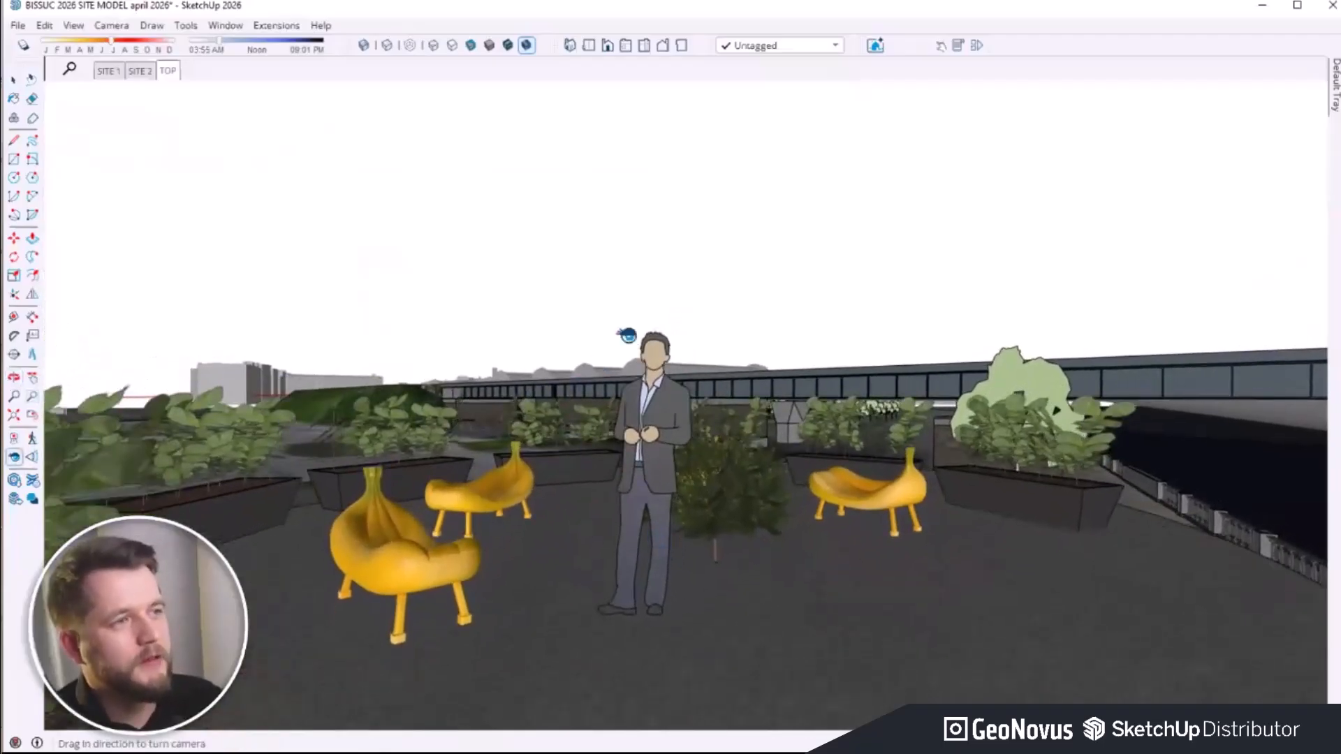
click(12, 80)
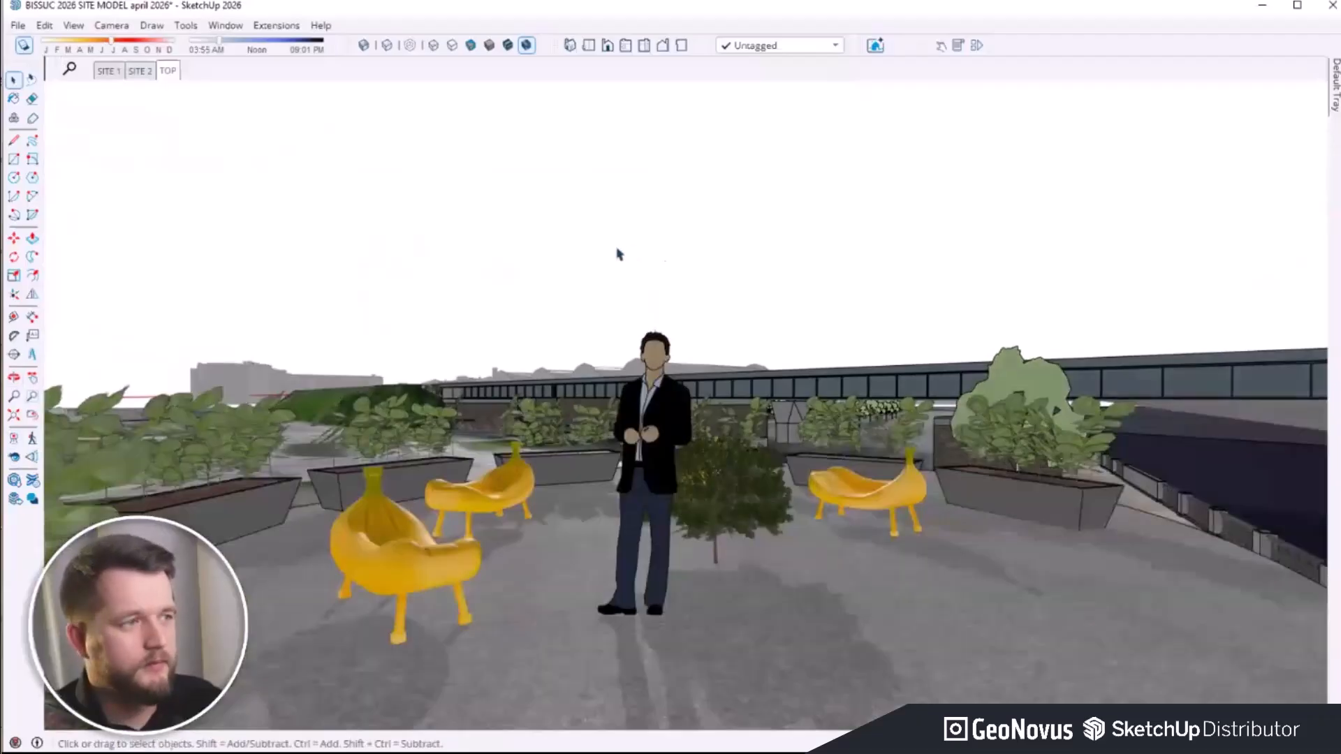
Step: Pin the Default Tray open and turn off edges in the Construction Documentation Style's edge settings
mouse_move(1334, 87)
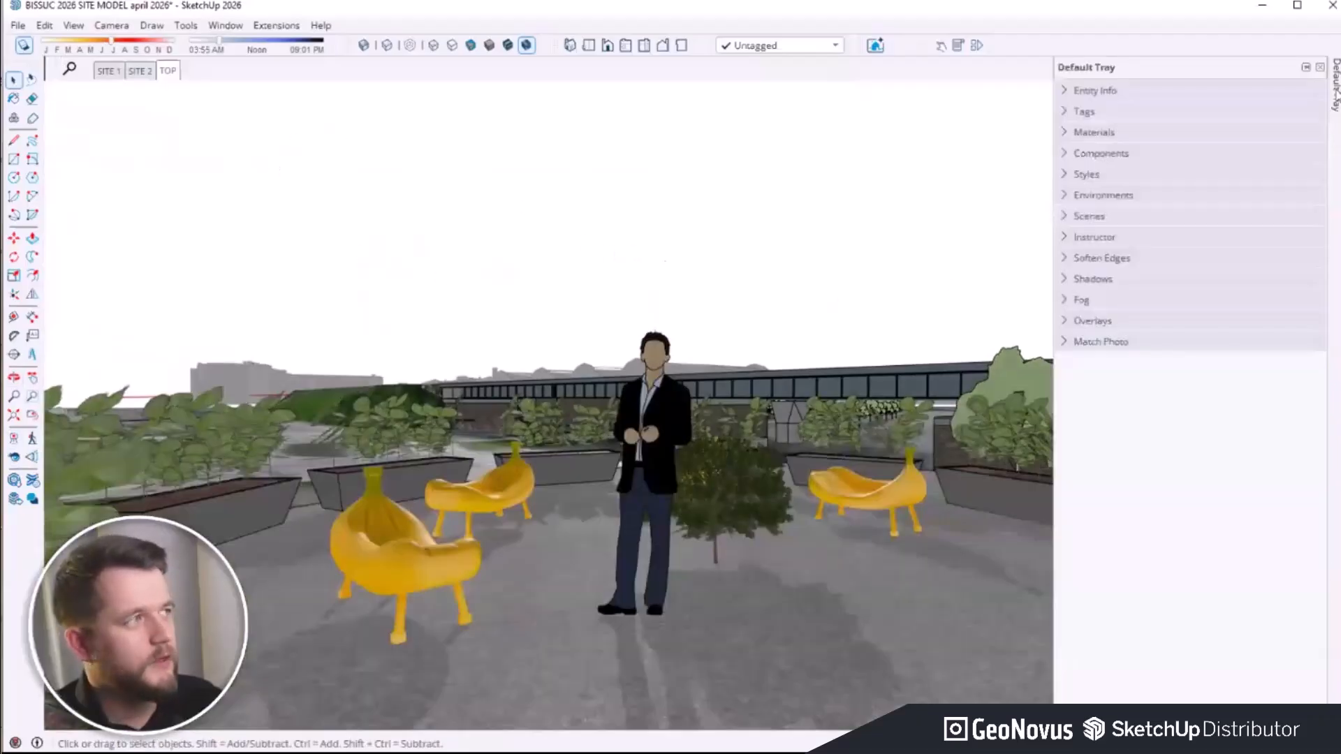
click(1307, 68)
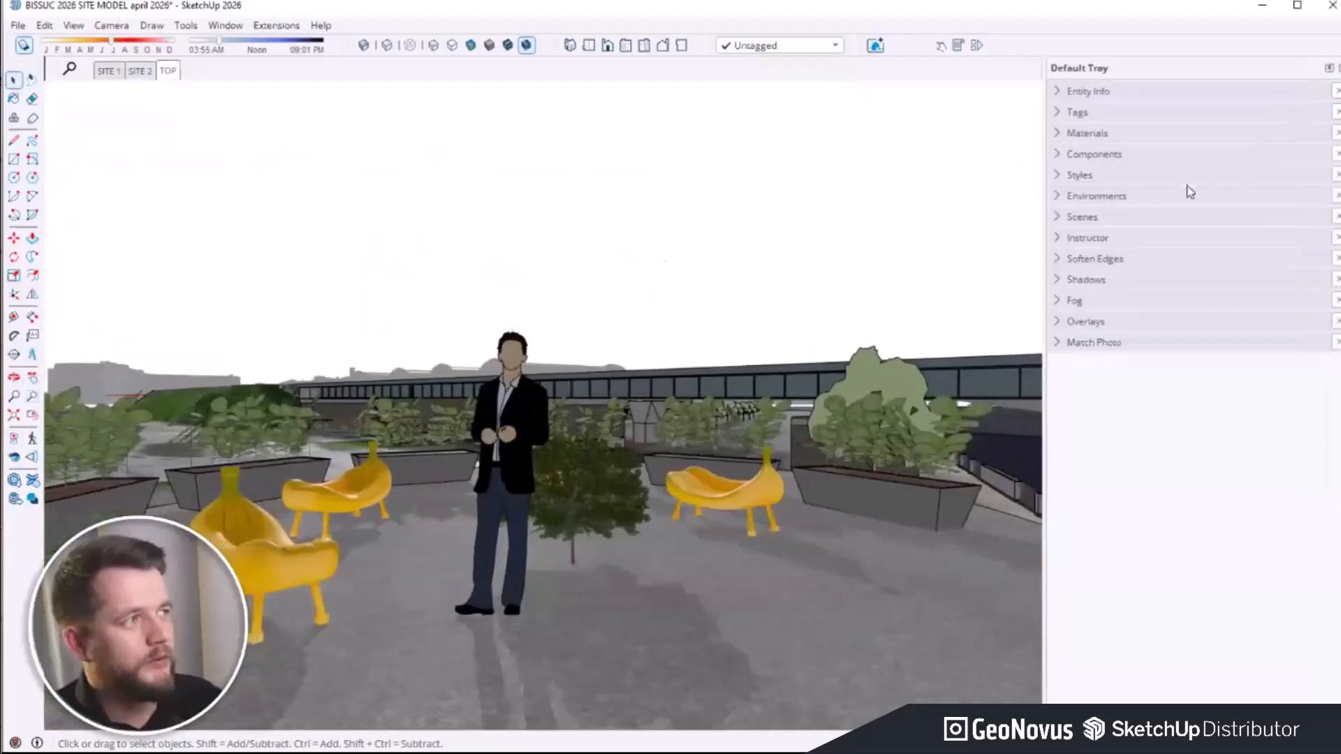
click(1112, 176)
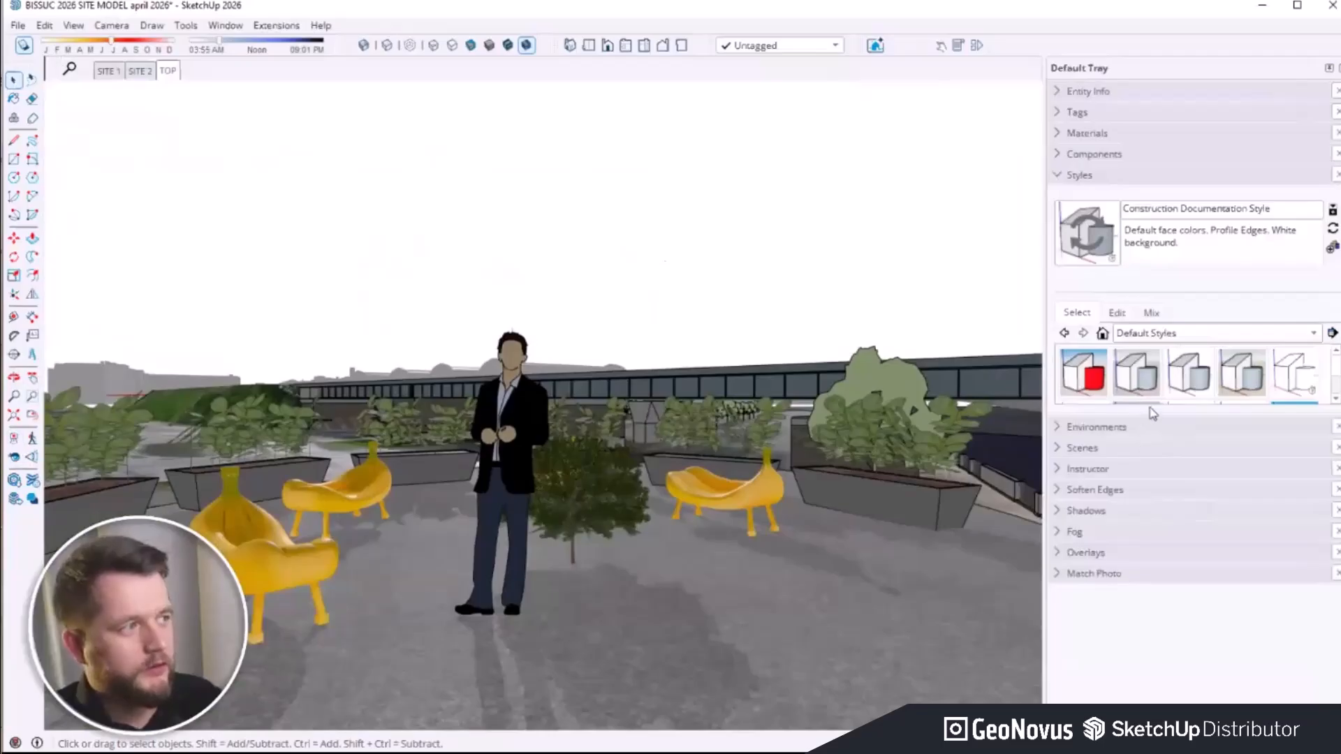
drag(1147, 409, 1191, 633)
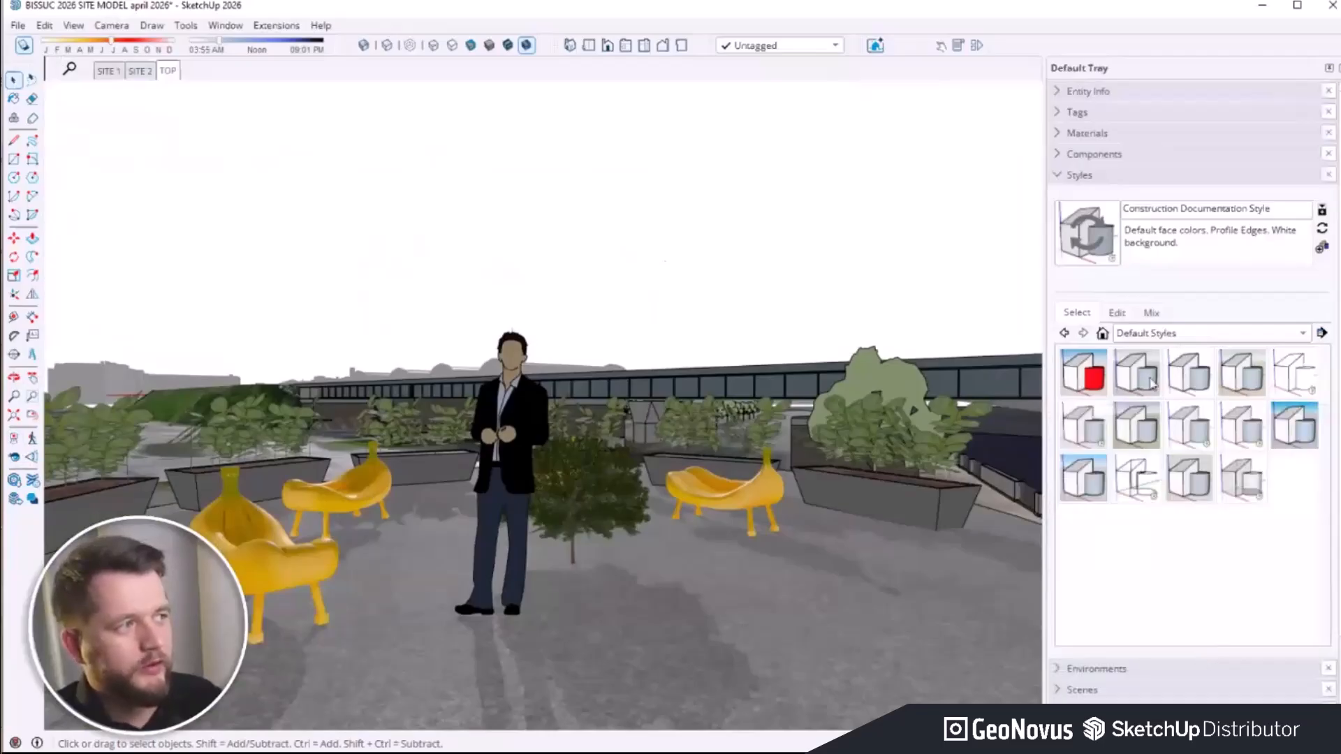
click(1116, 312)
click(1064, 339)
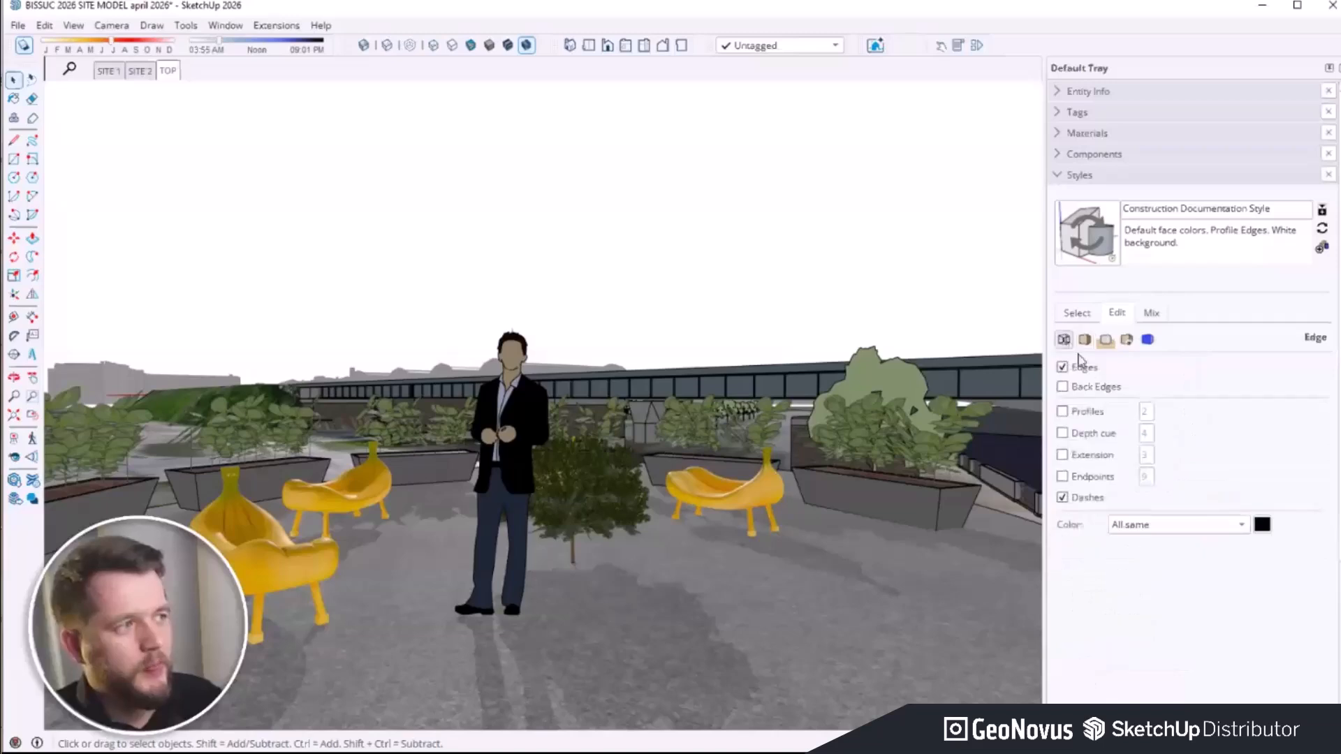
click(1063, 368)
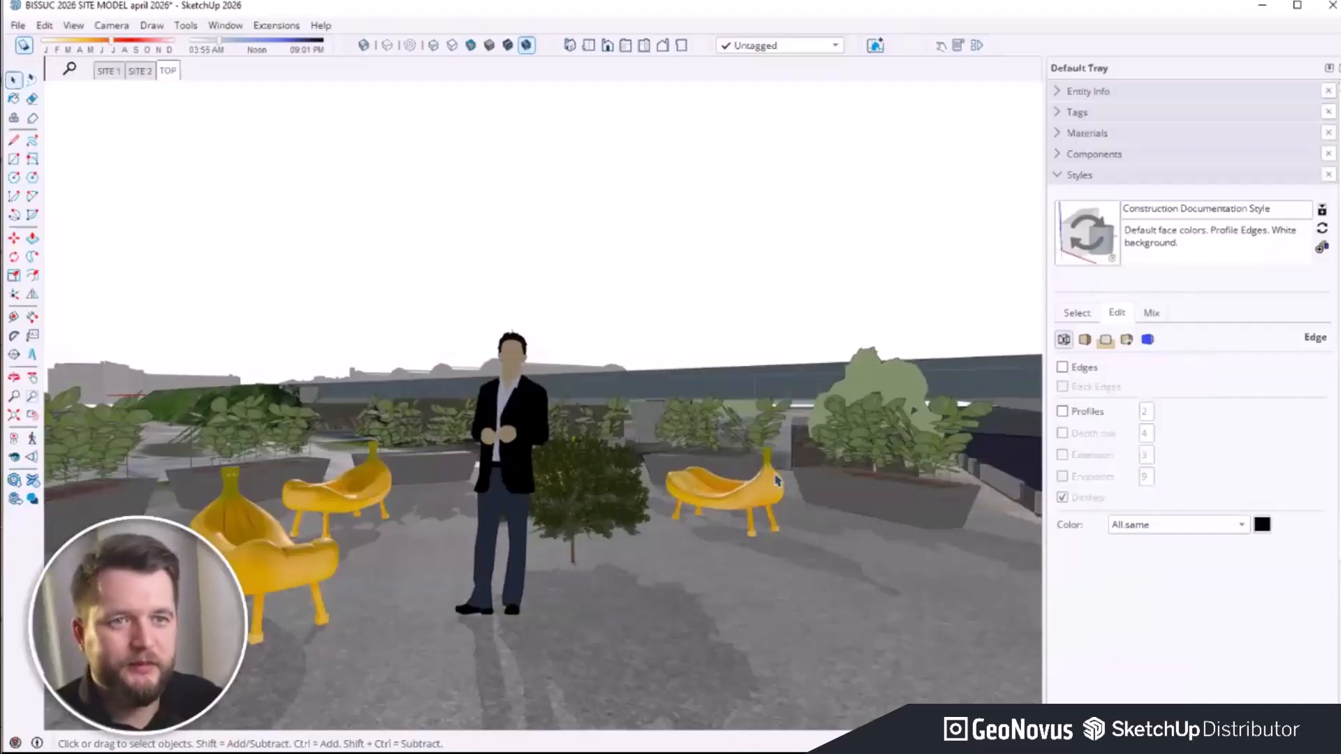
Step: Turn off shadows and uniformly scale up the banana bench beside the bush until it is taller than the man
click(275, 537)
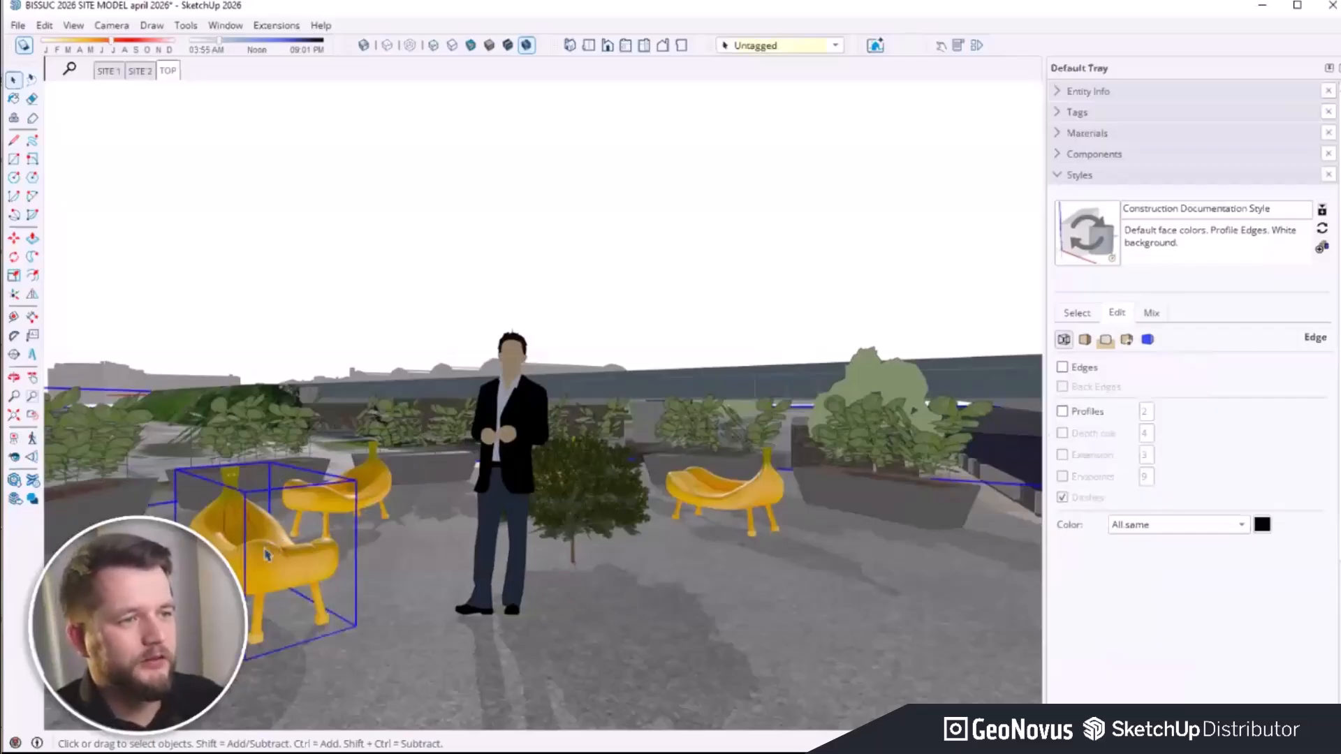
click(366, 501)
click(739, 506)
key(s)
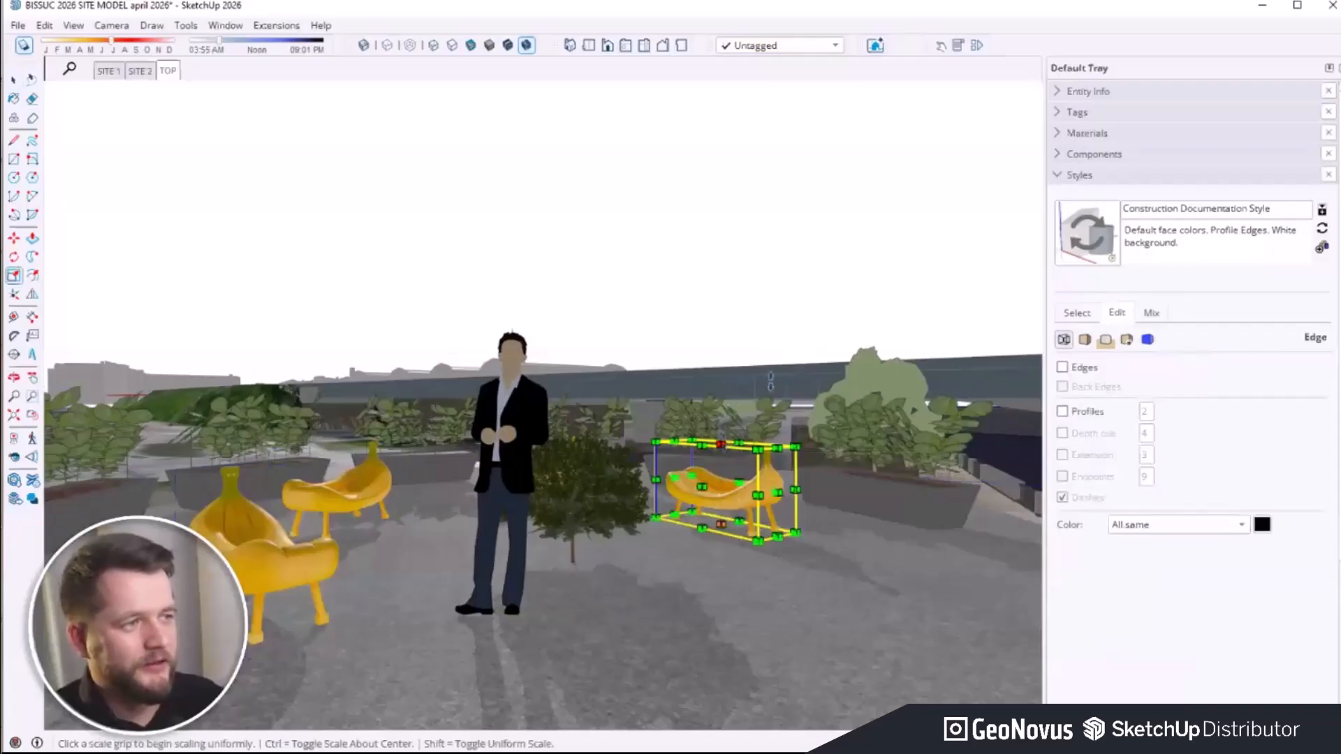
click(758, 449)
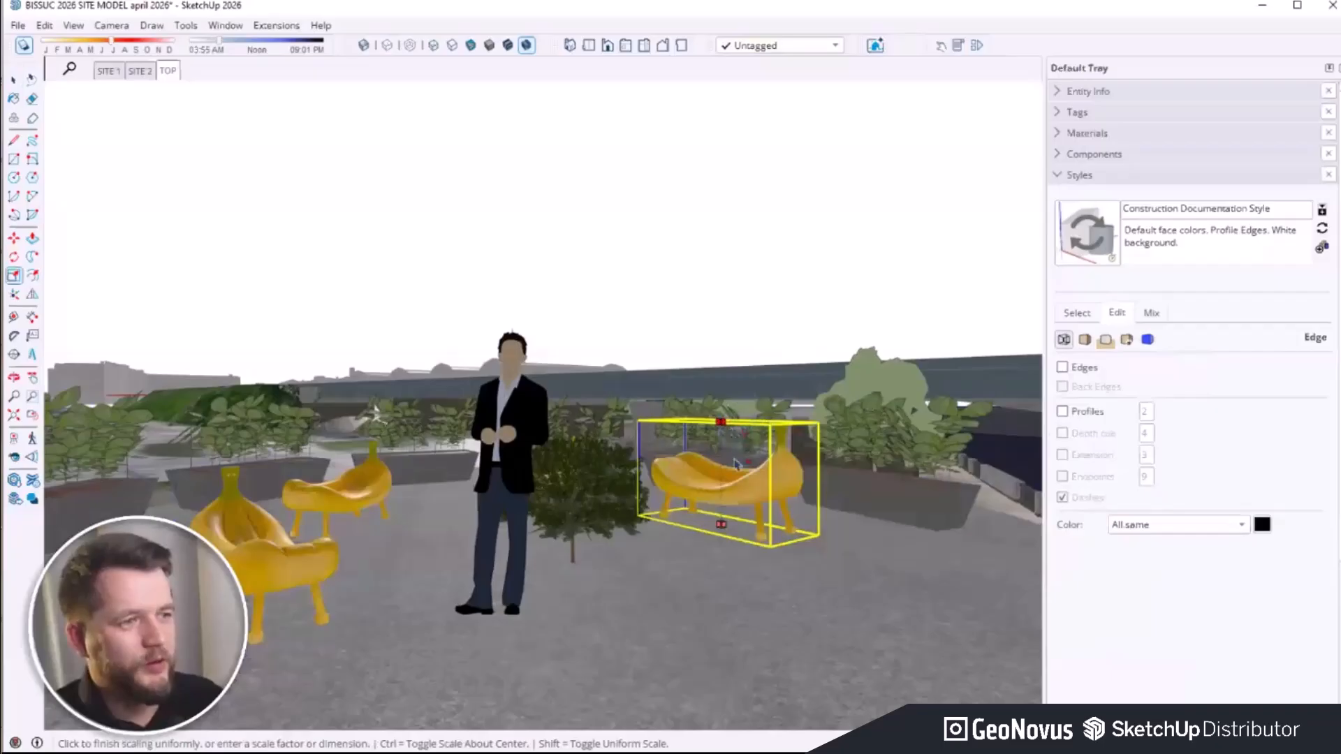
click(733, 417)
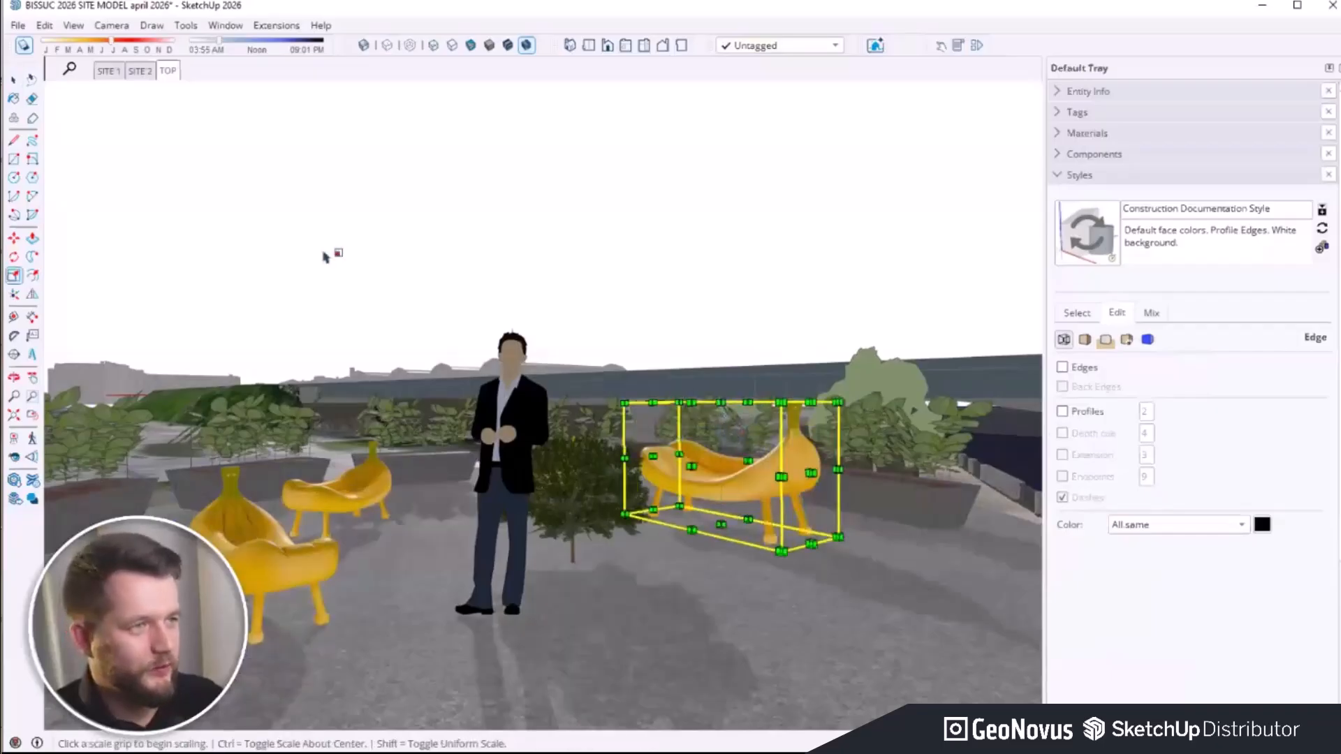
click(24, 45)
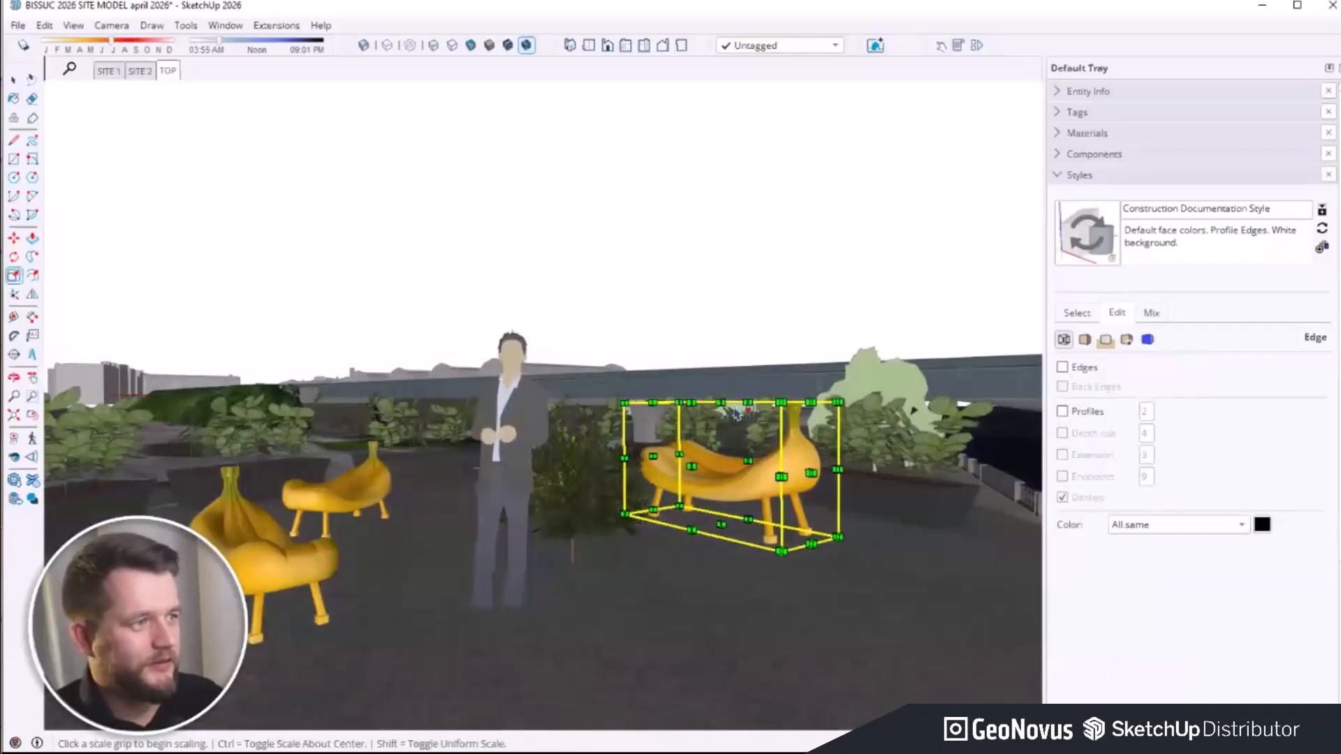
click(733, 408)
click(684, 372)
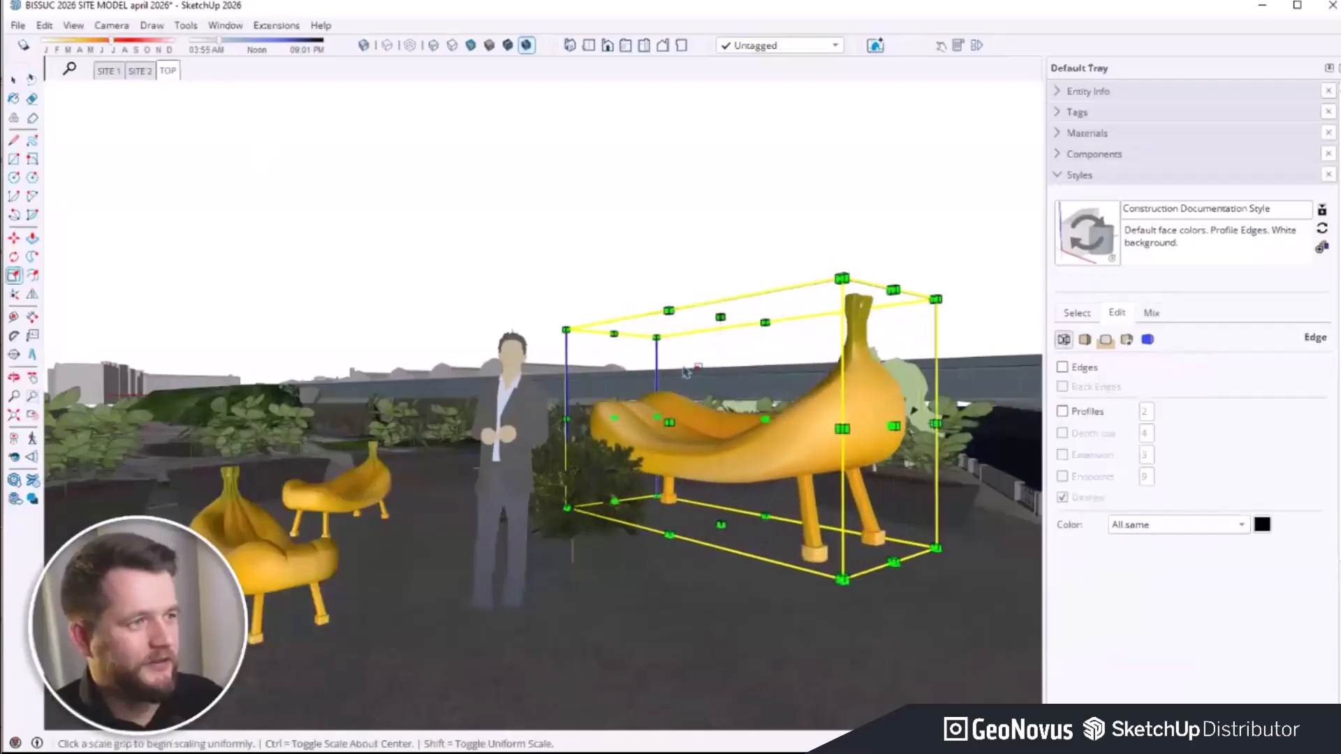
Step: Uniformly scale down the banana bench nearest the camera and turn shadows back on
key(space)
click(331, 493)
click(299, 540)
key(s)
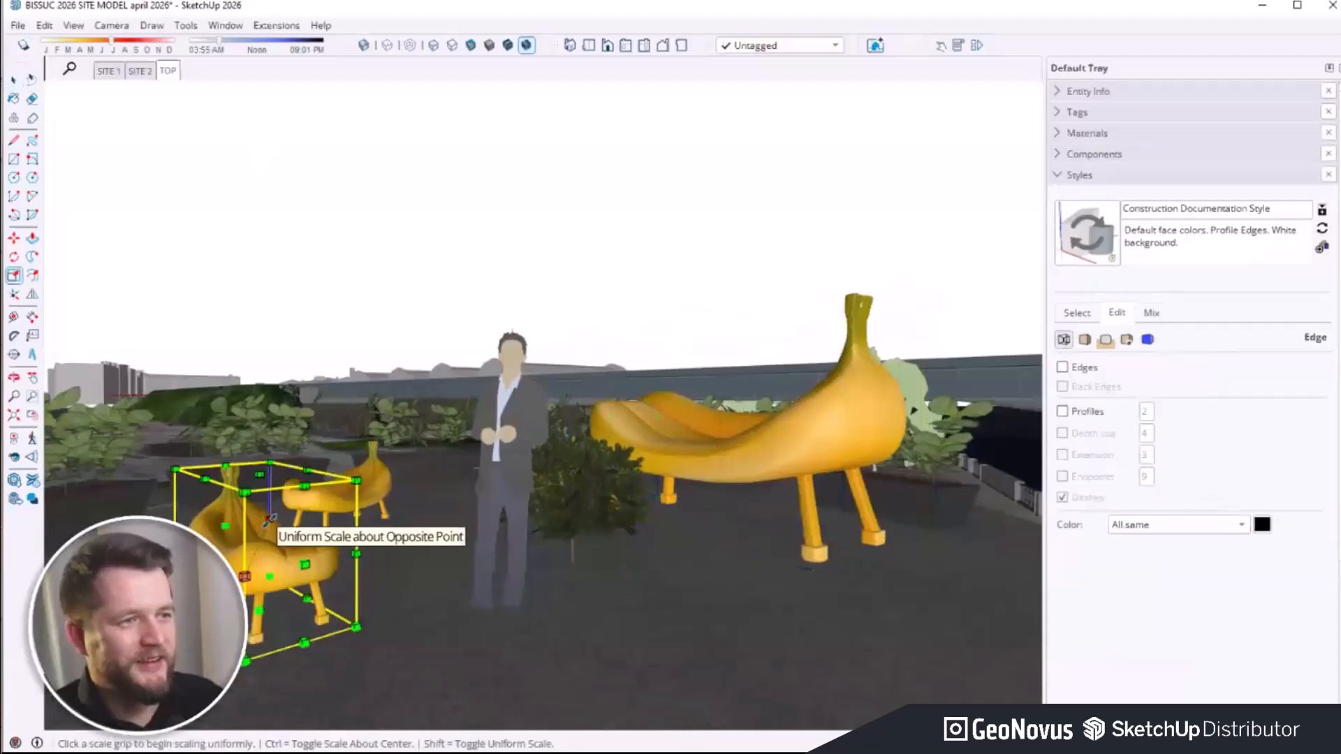
click(269, 519)
click(271, 557)
key(space)
click(548, 265)
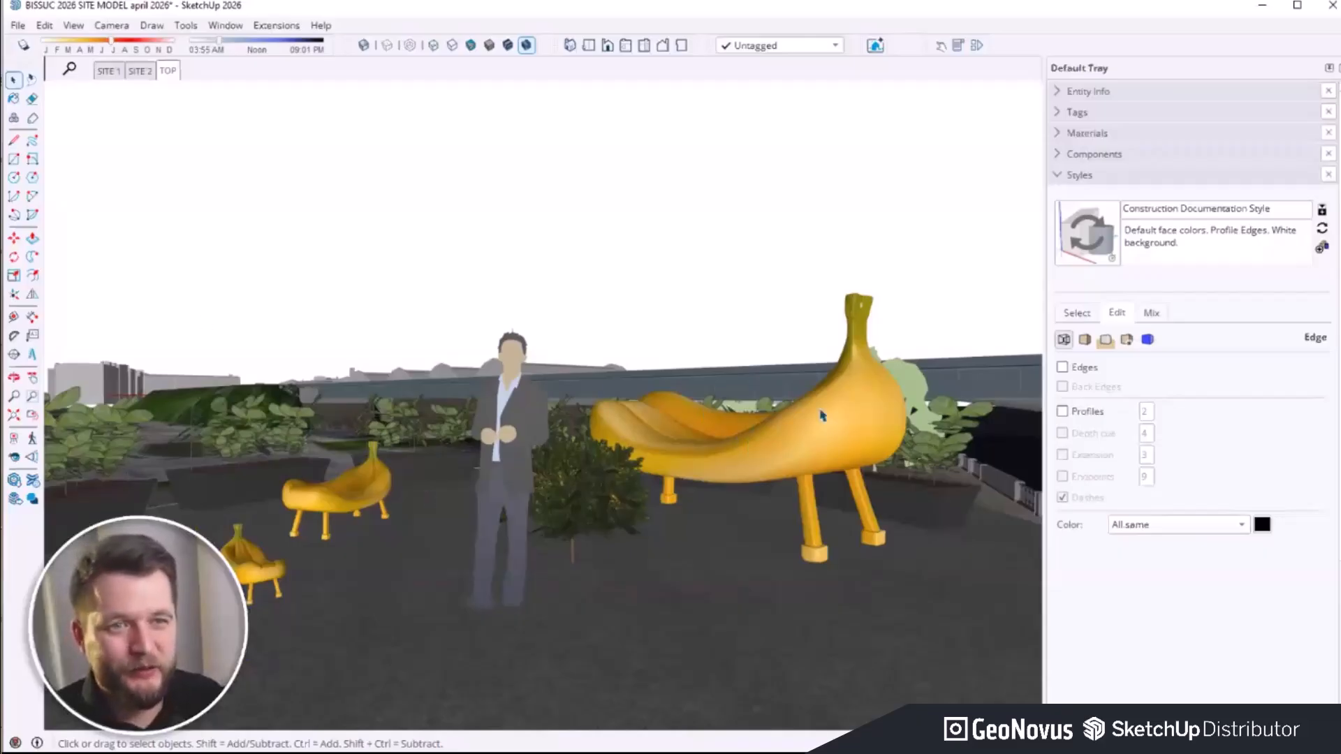
click(23, 46)
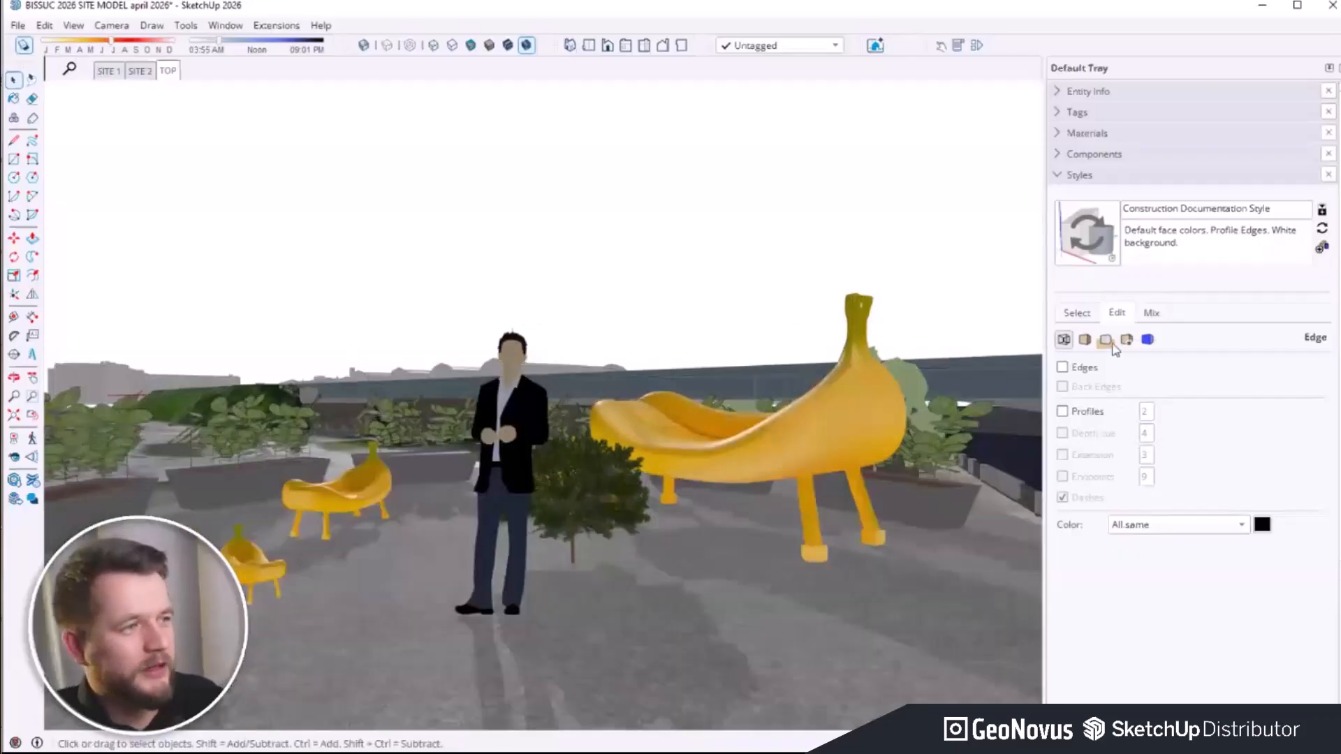
Step: Enable Ambient Occlusion in the style's face settings, raising its distance close to the maximum and slightly lowering its intensity
click(1077, 314)
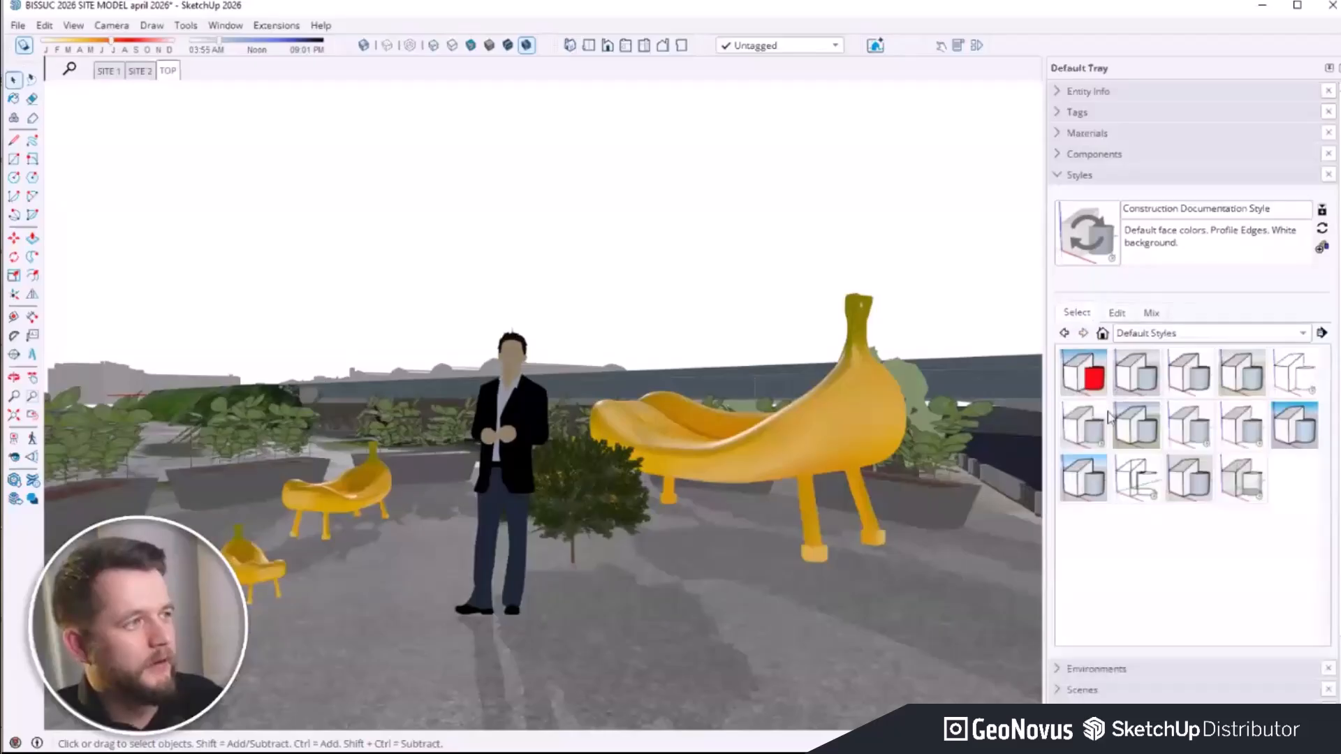
click(1117, 315)
click(1084, 341)
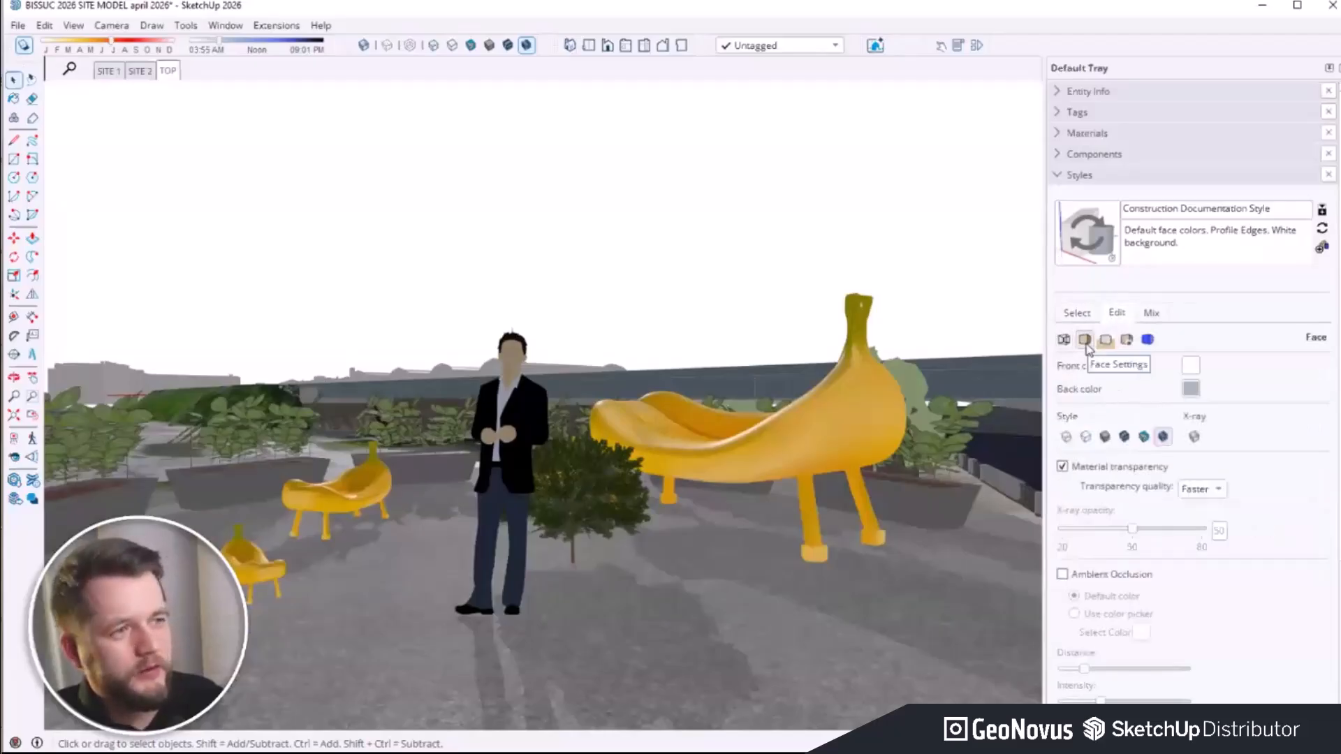
scroll(1076, 371, down, 1)
click(1062, 497)
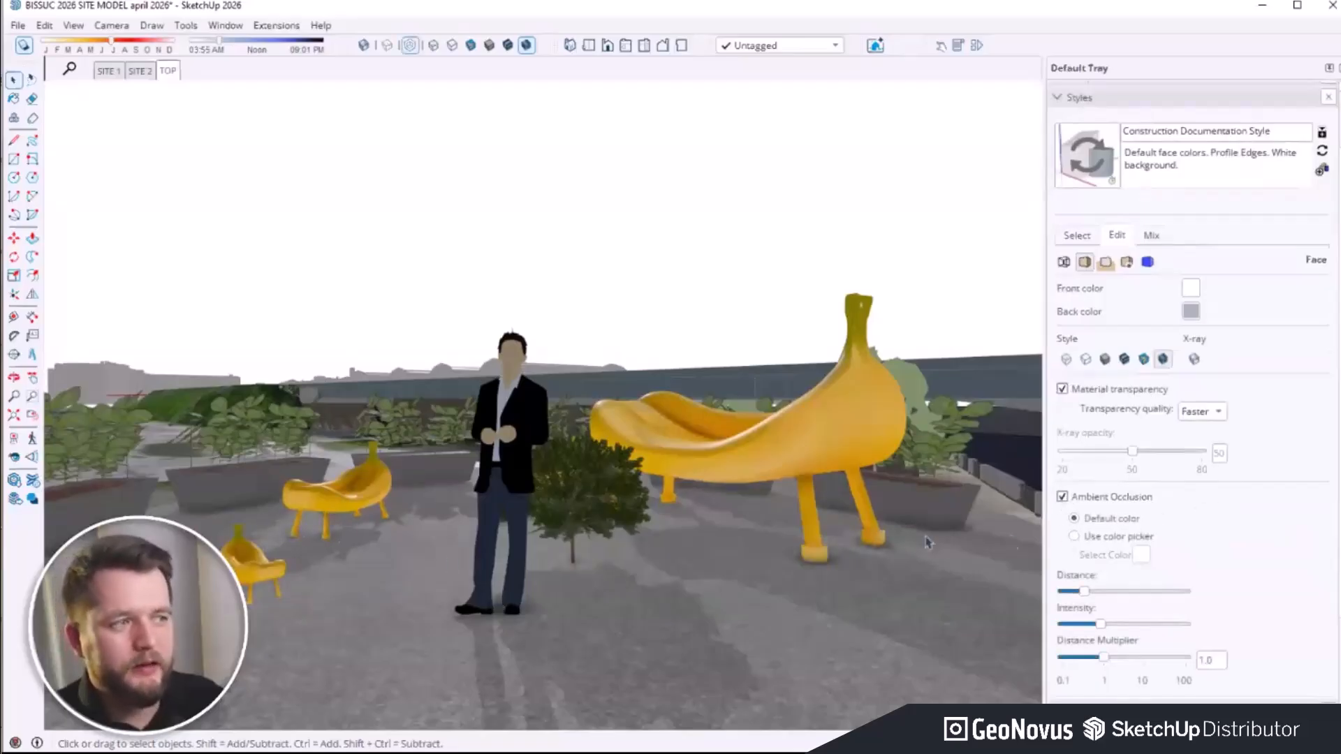
drag(1084, 591, 1198, 602)
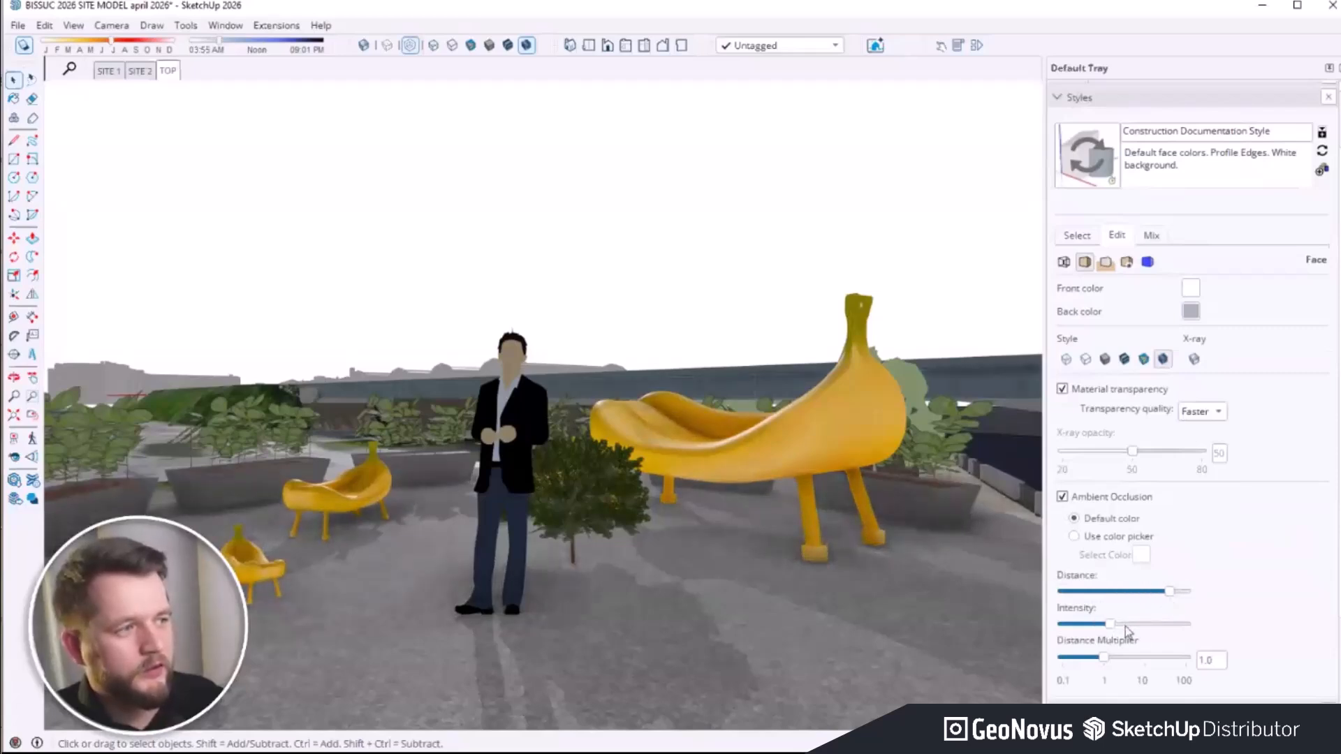
mouse_move(1106, 624)
mouse_down()
mouse_move(1158, 623)
mouse_move(1097, 633)
mouse_up()
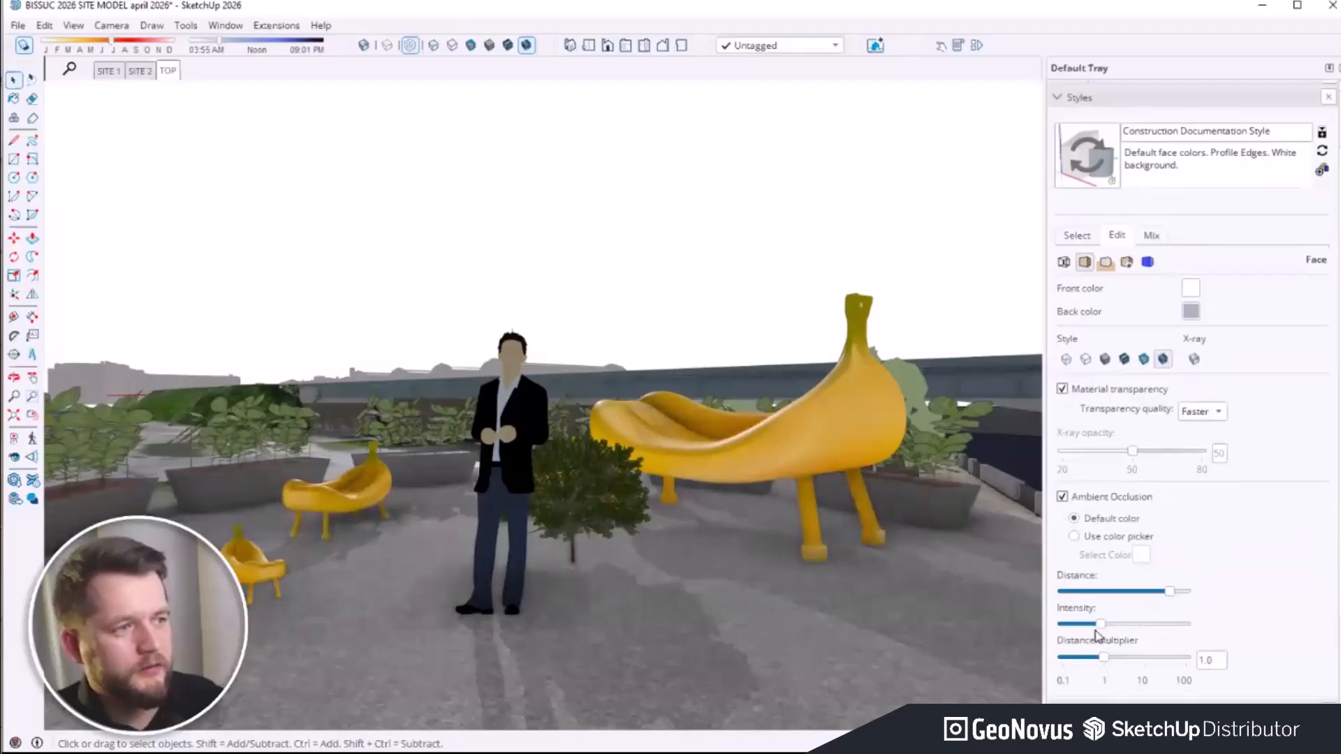
Step: Compare the scene with and without Ambient Occlusion, leave it enabled, and collapse the style settings
click(1062, 496)
click(1062, 497)
click(1062, 497)
click(1062, 497)
click(1062, 497)
click(1063, 496)
click(1062, 497)
click(1062, 497)
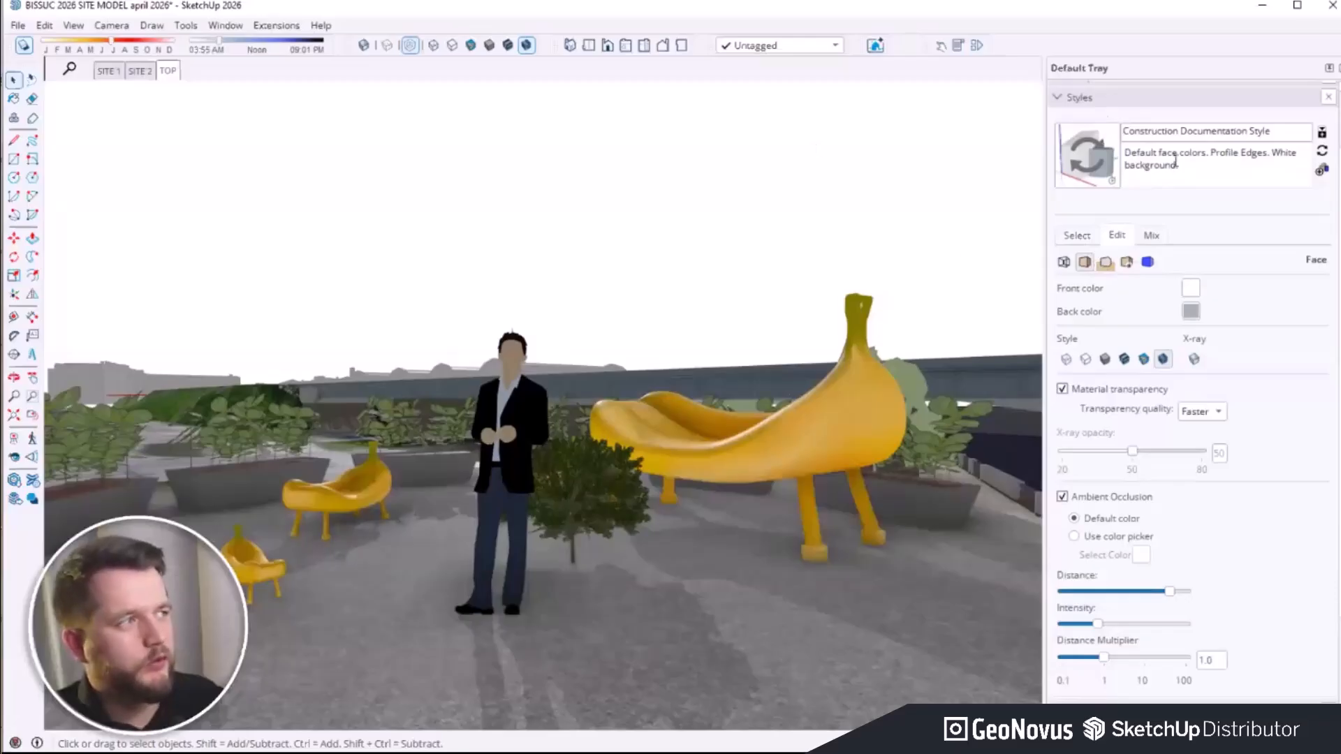
click(1152, 98)
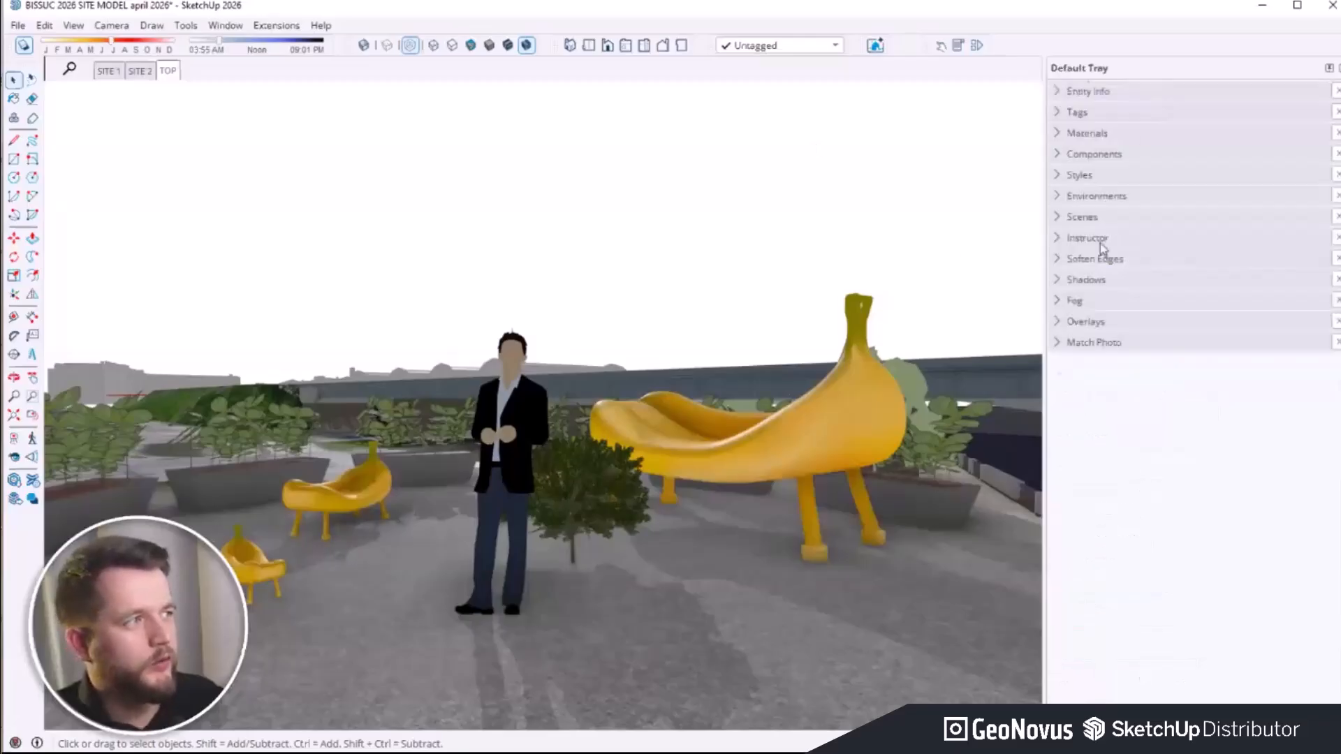
Step: Slightly lower the Dark value in the shadow settings and compare the shaded-texture display with photoreal materials, leaving photoreal materials on
click(1115, 281)
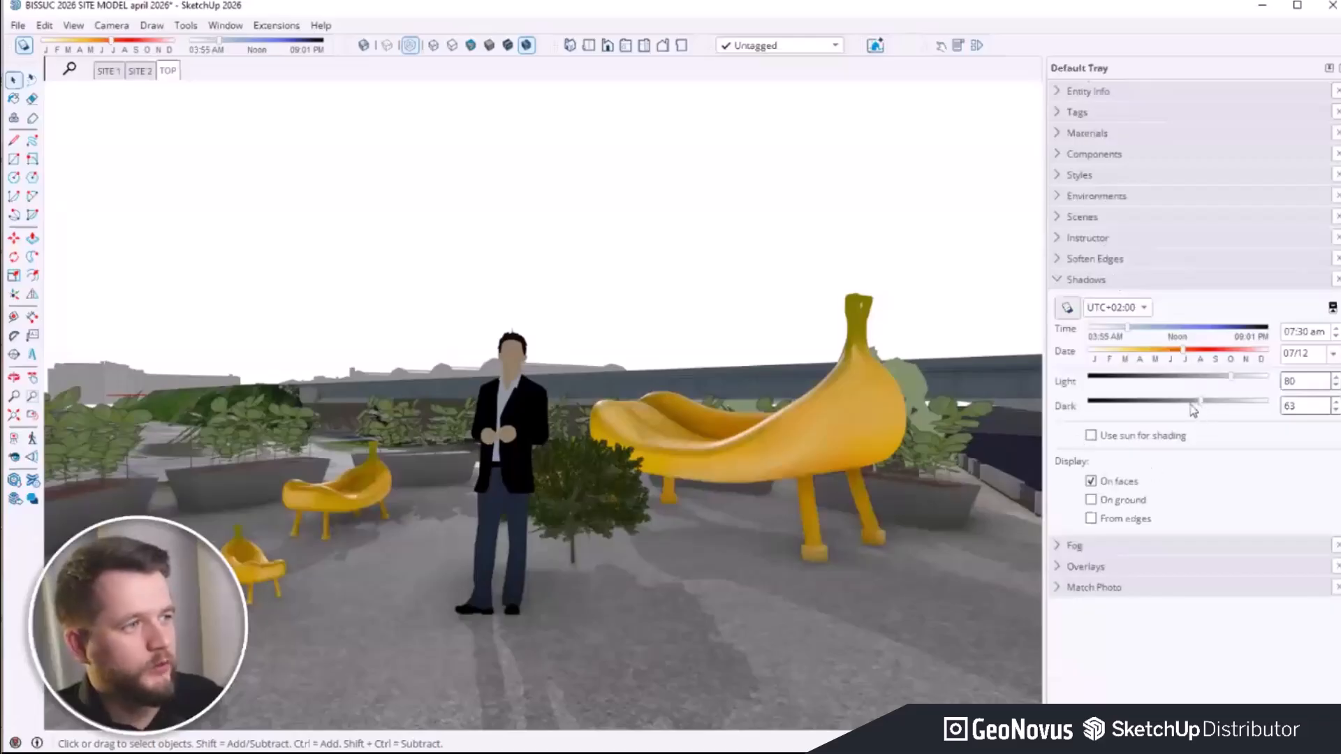
mouse_move(1200, 402)
mouse_down()
mouse_move(1174, 402)
mouse_move(1192, 410)
mouse_up()
click(1144, 280)
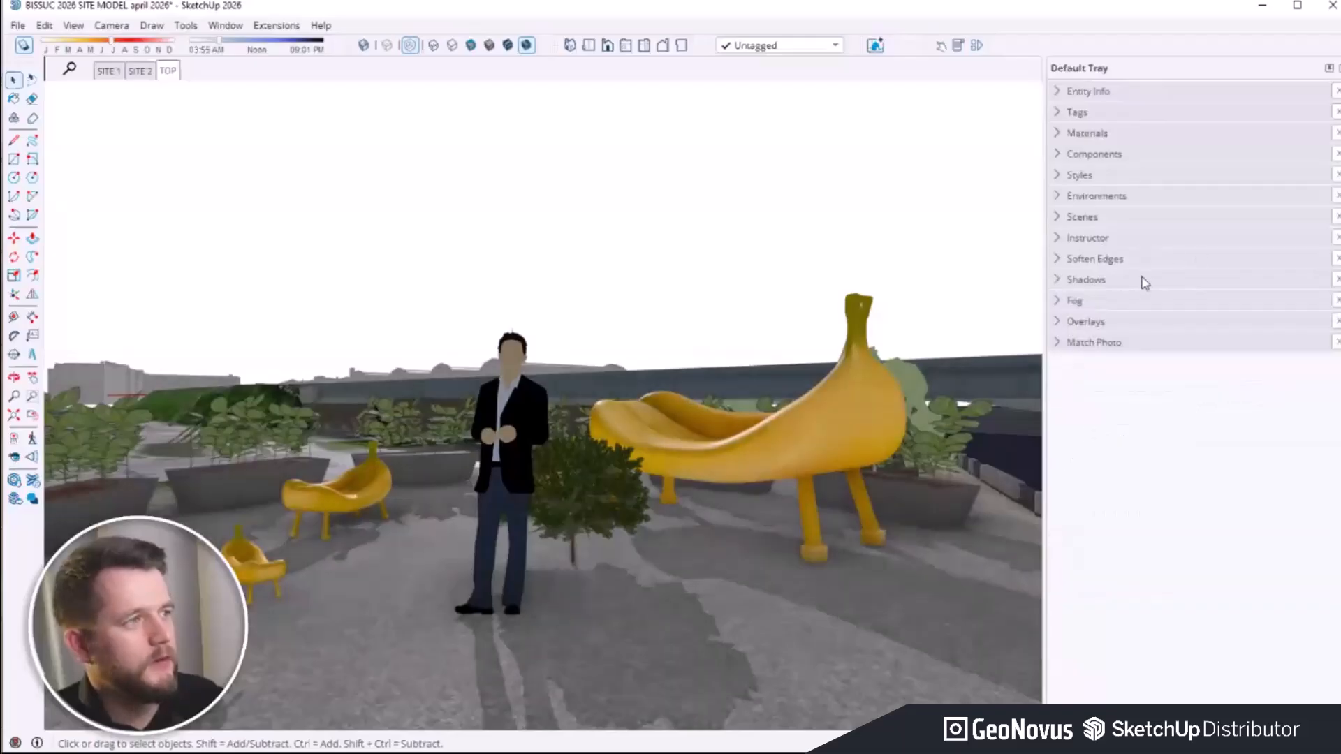
click(504, 49)
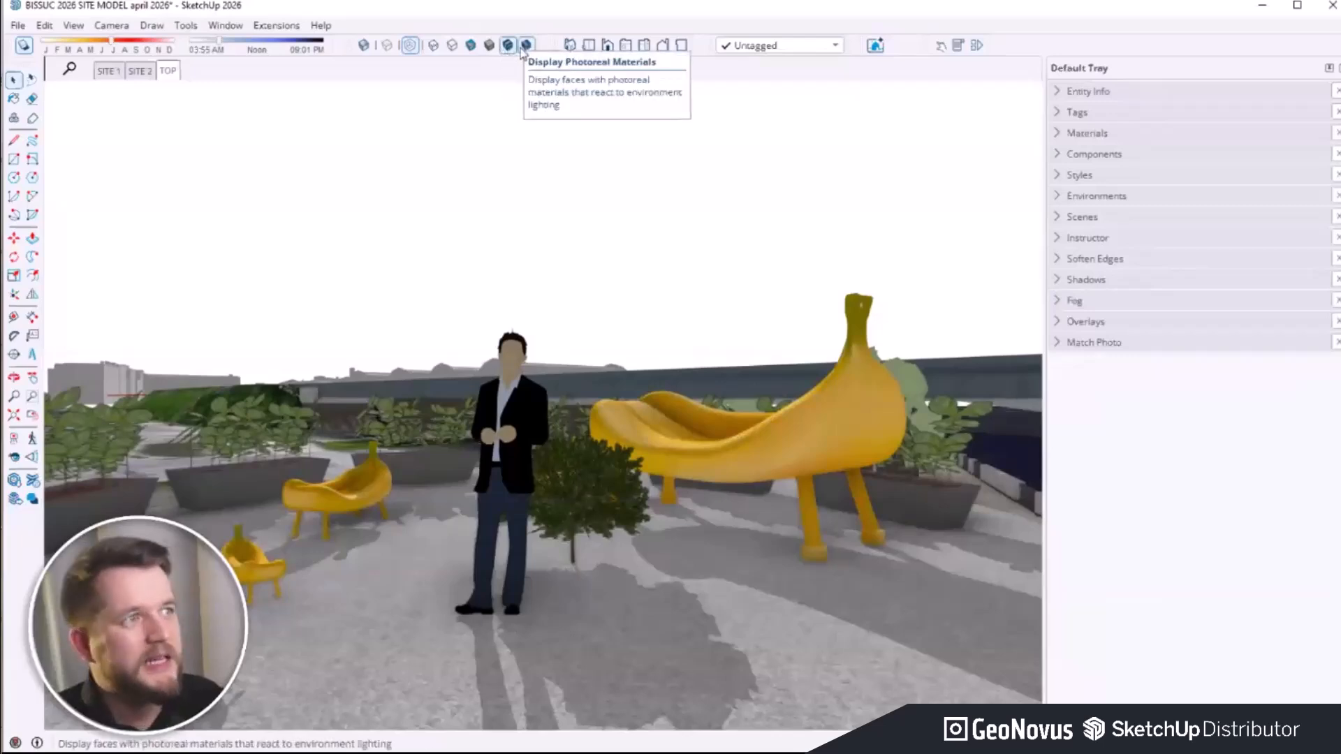
click(522, 50)
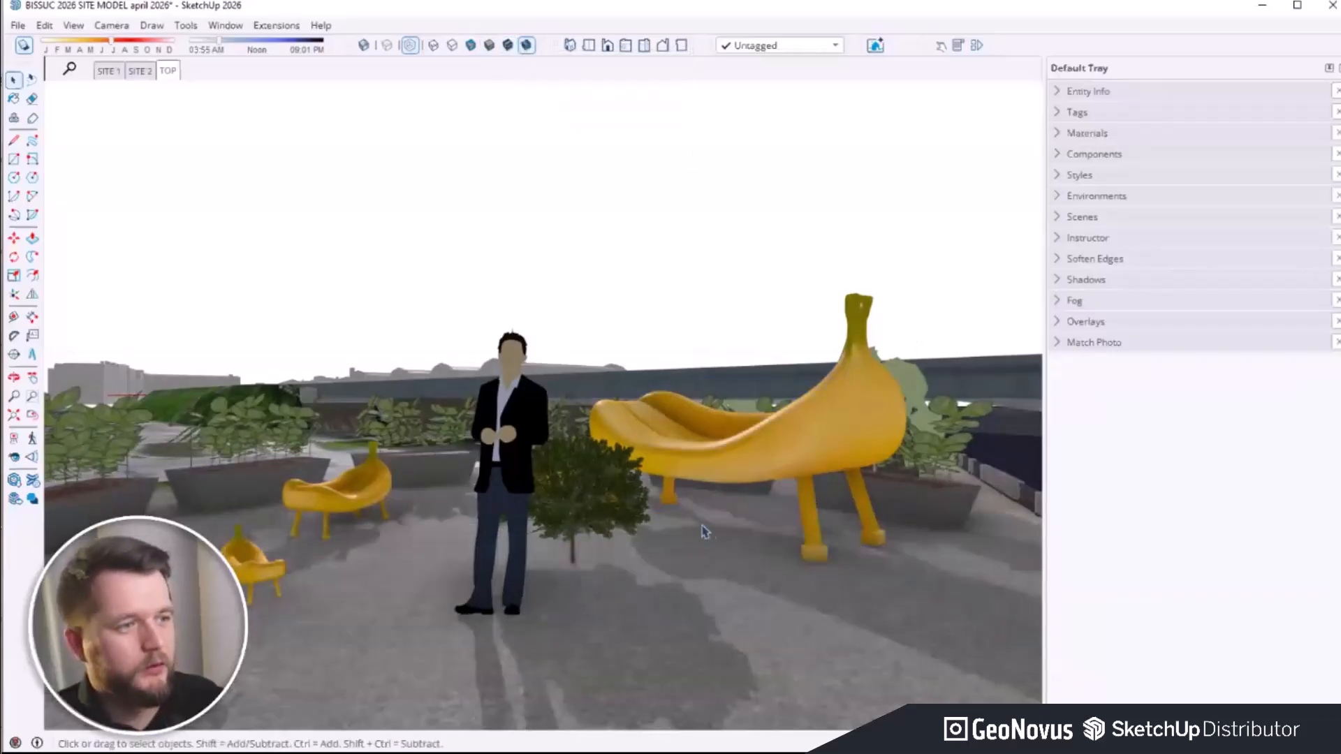
Step: Open the roof floor group for editing, select its floor face, and enlarge the list of available materials
click(715, 595)
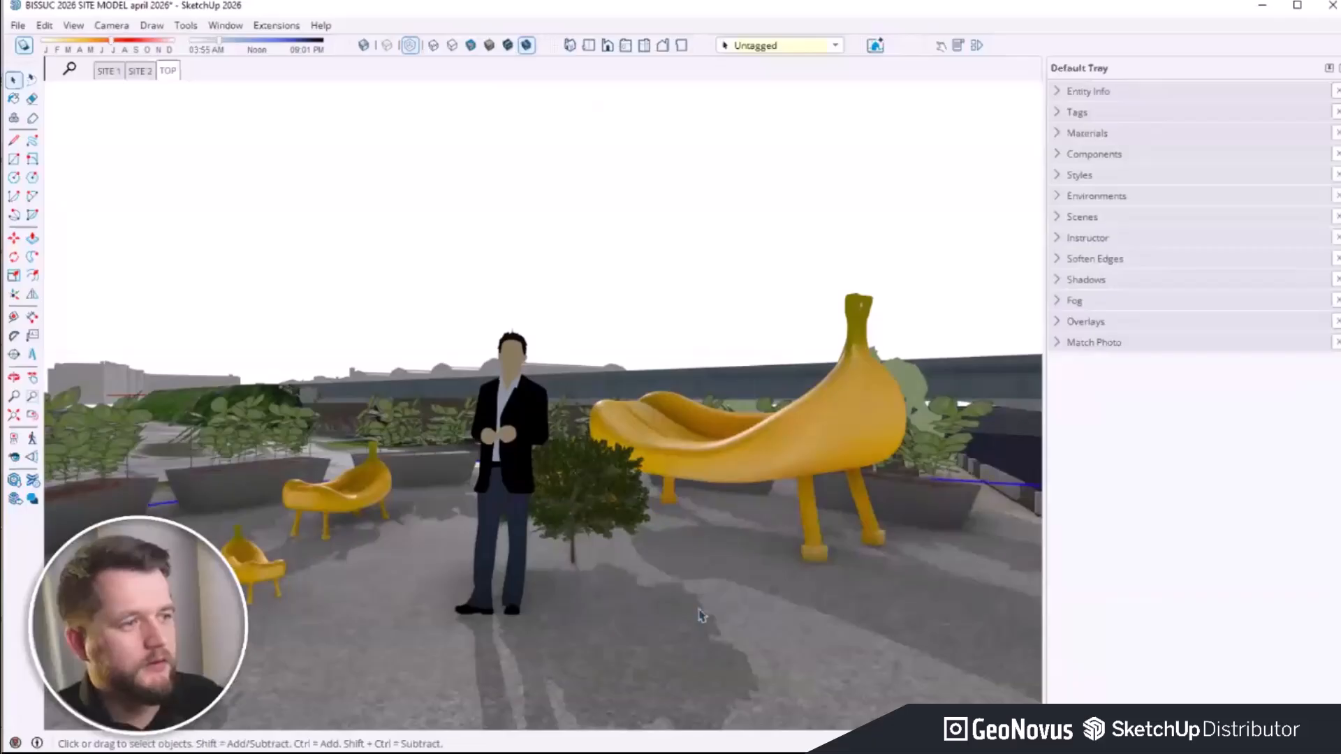
double_click(686, 631)
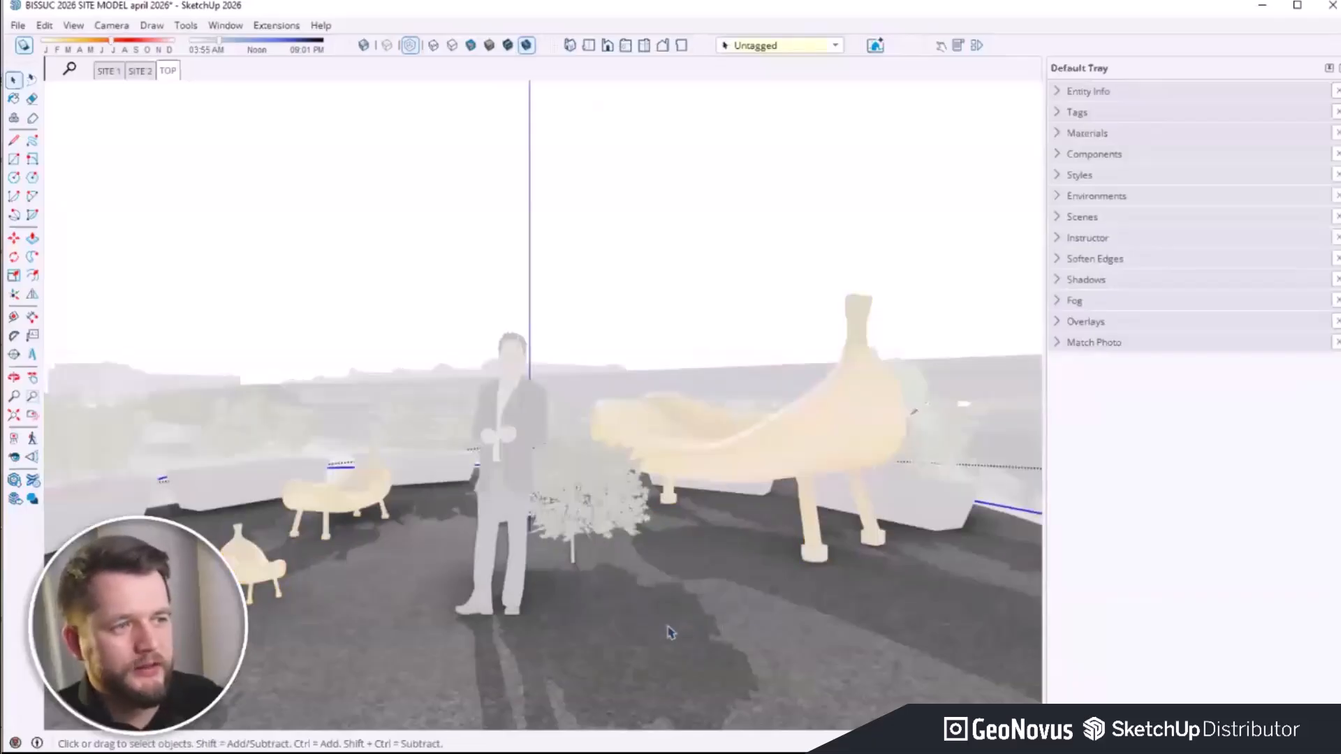
click(681, 606)
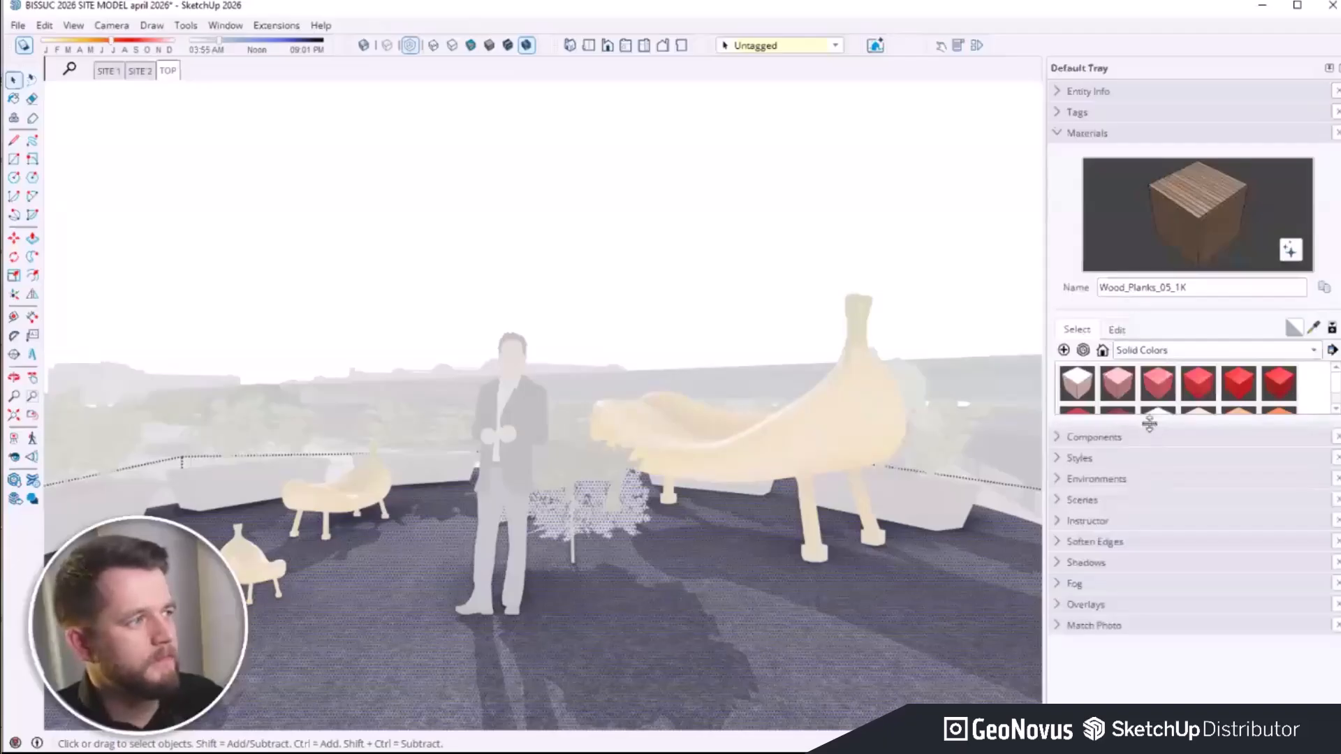
drag(1149, 422, 1146, 535)
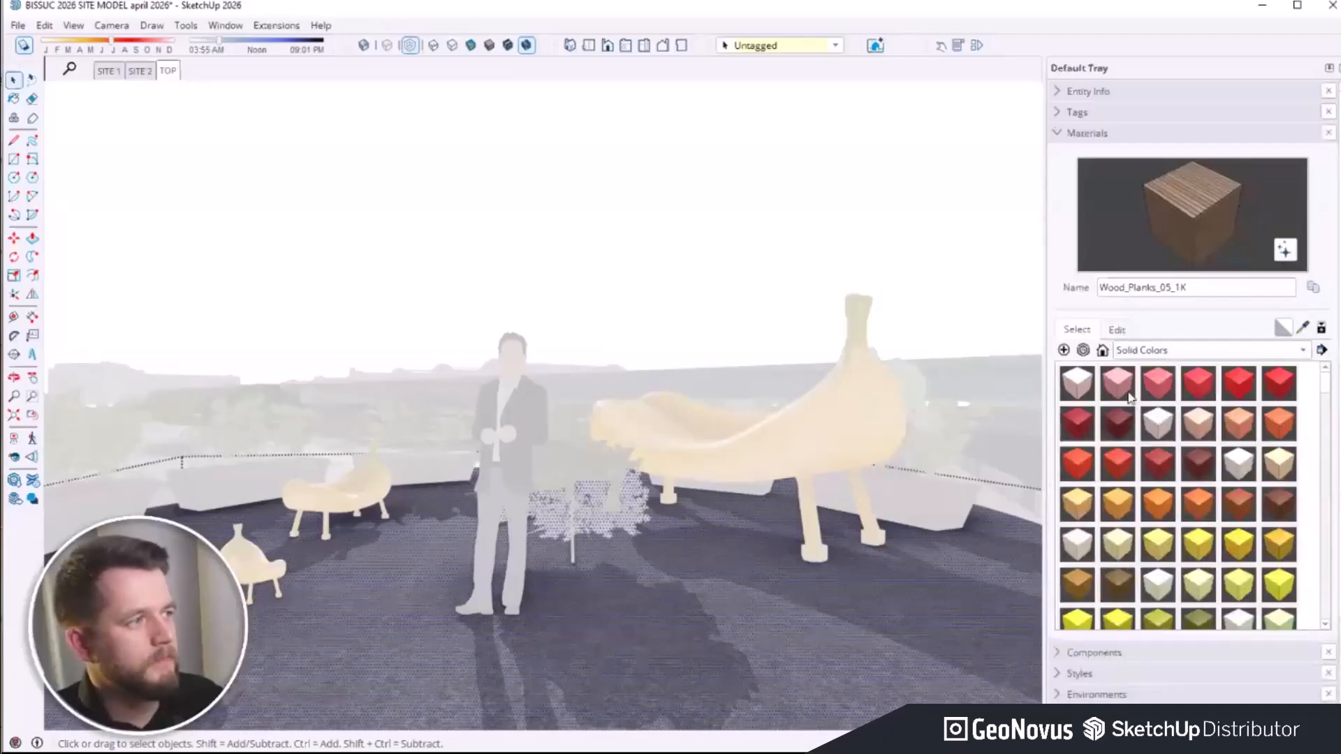
Step: Browse the 3D Warehouse material collections and open the SketchUp Tile Collection with flat image previews
click(1083, 351)
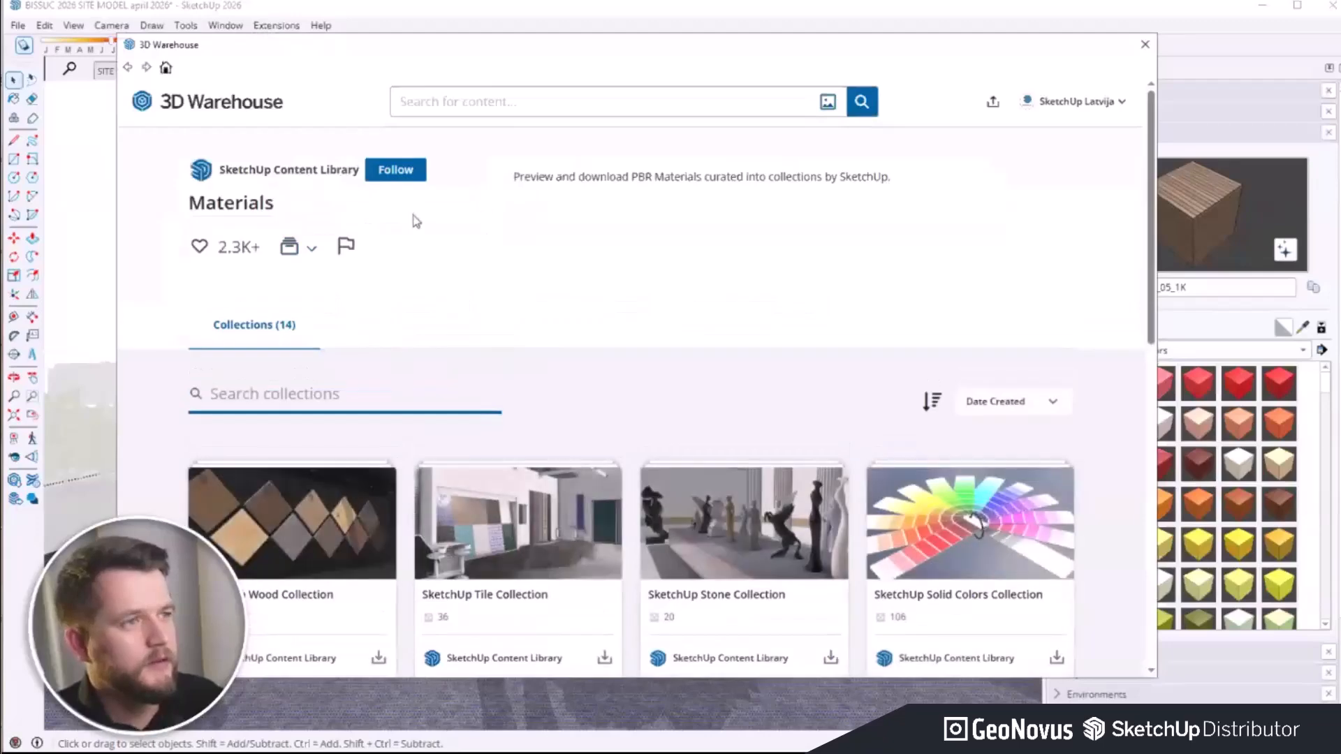
scroll(347, 371, down, 2)
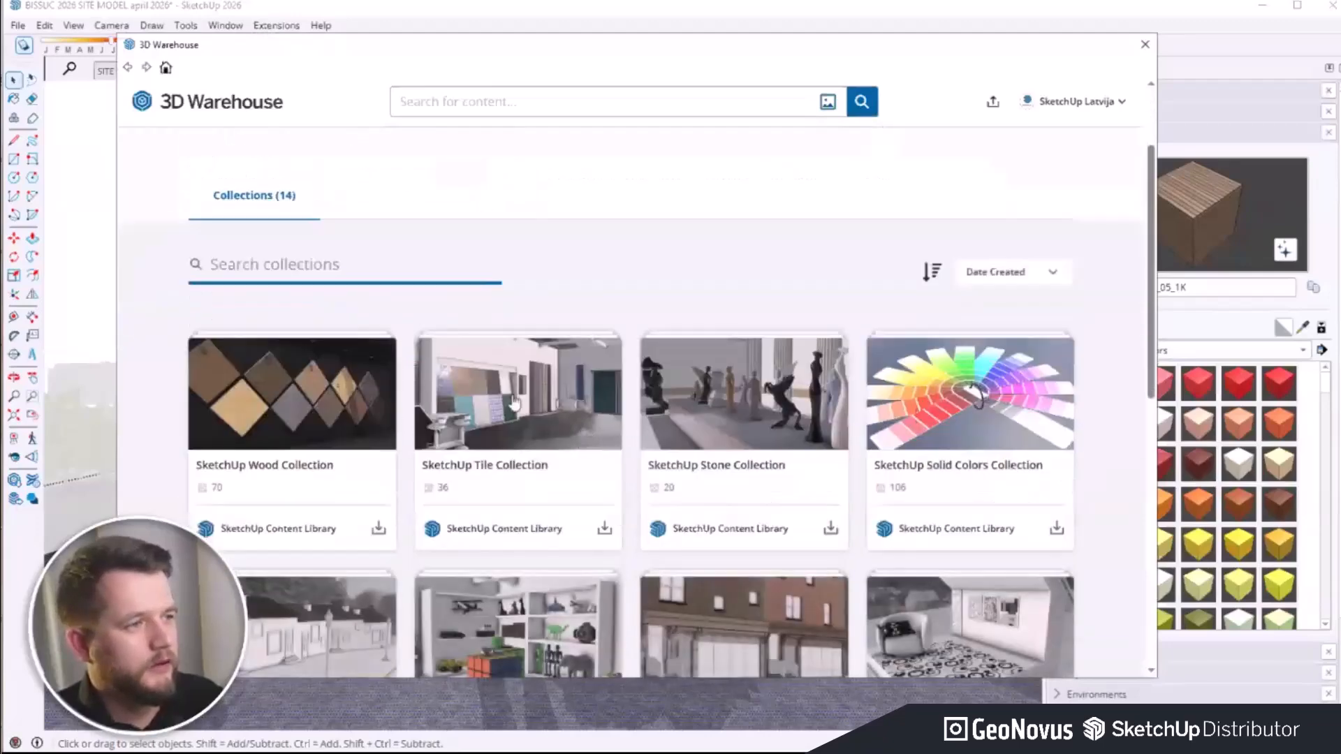
scroll(552, 399, down, 6)
scroll(533, 393, up, 6)
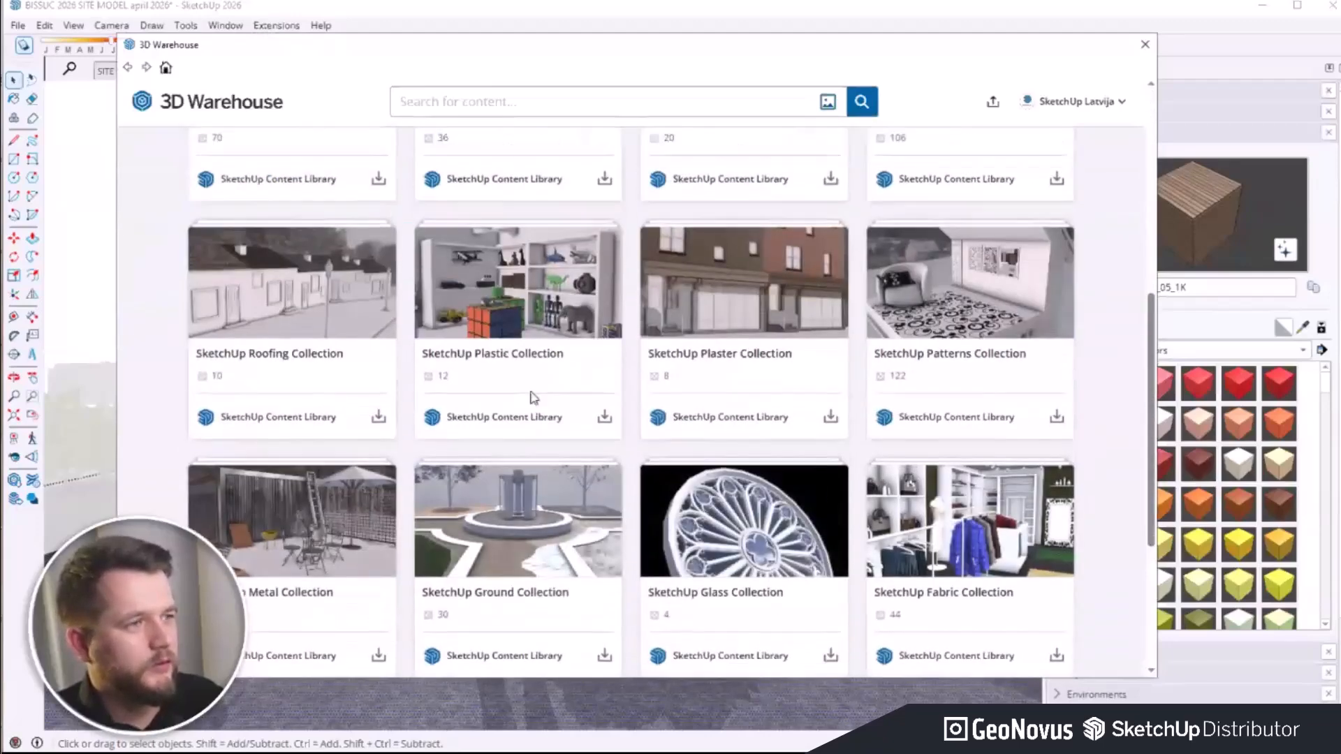
click(528, 397)
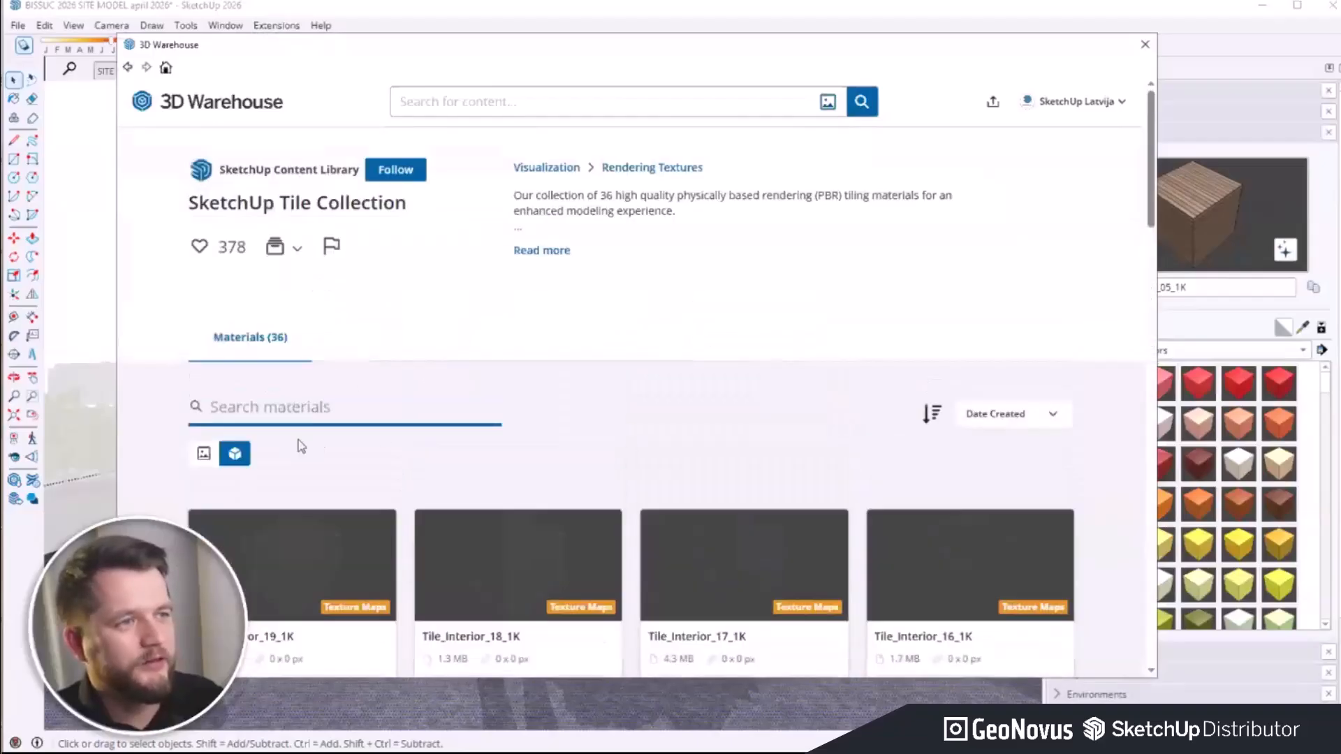
scroll(261, 412, down, 2)
click(203, 323)
Step: Look through the interior and exterior tiles and download Tile_Exterior_17_1K into the model
scroll(617, 400, down, 5)
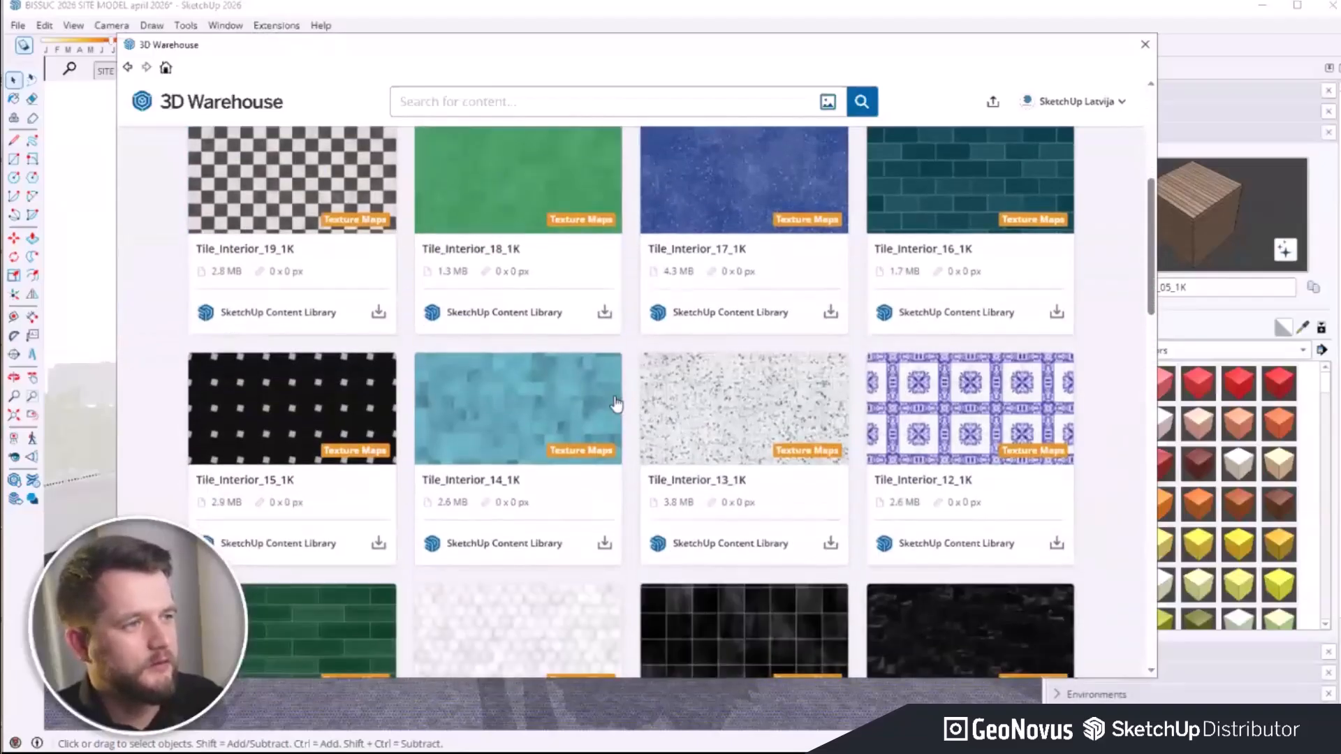
scroll(616, 401, down, 4)
scroll(639, 390, down, 2)
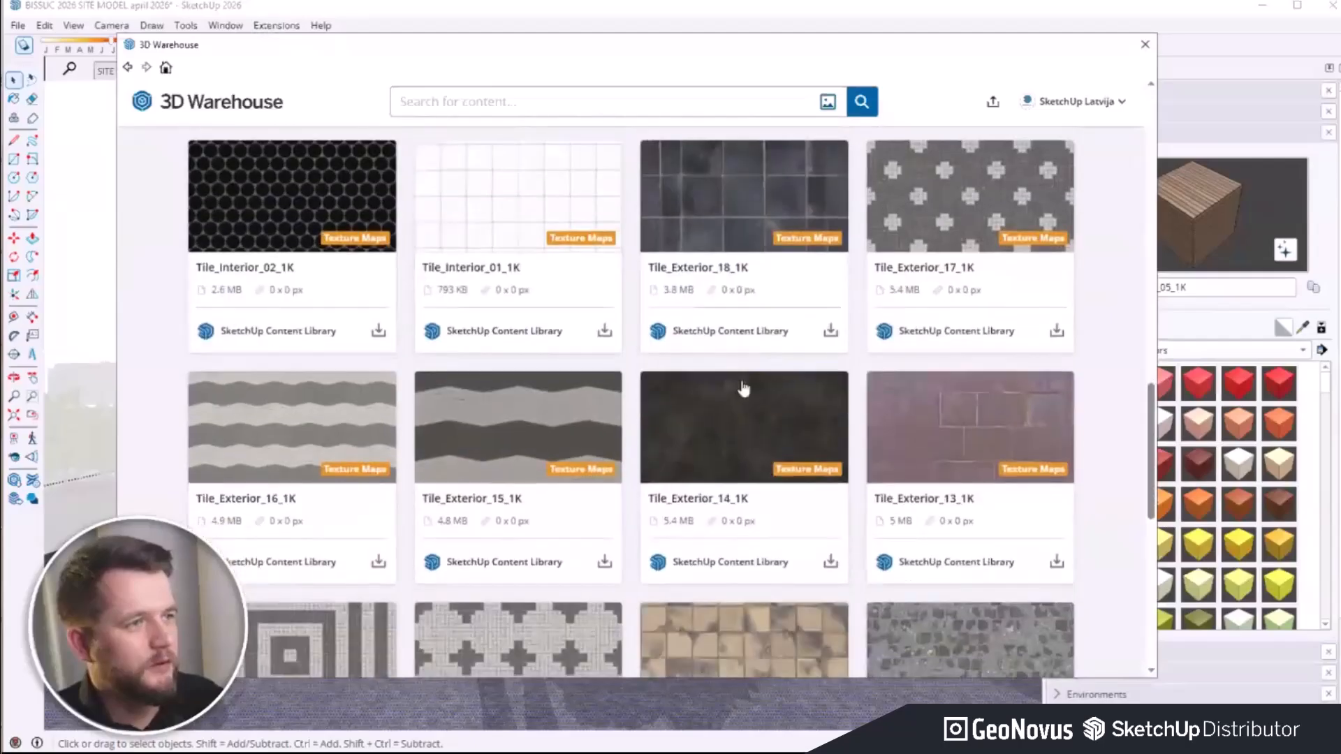
scroll(651, 382, down, 2)
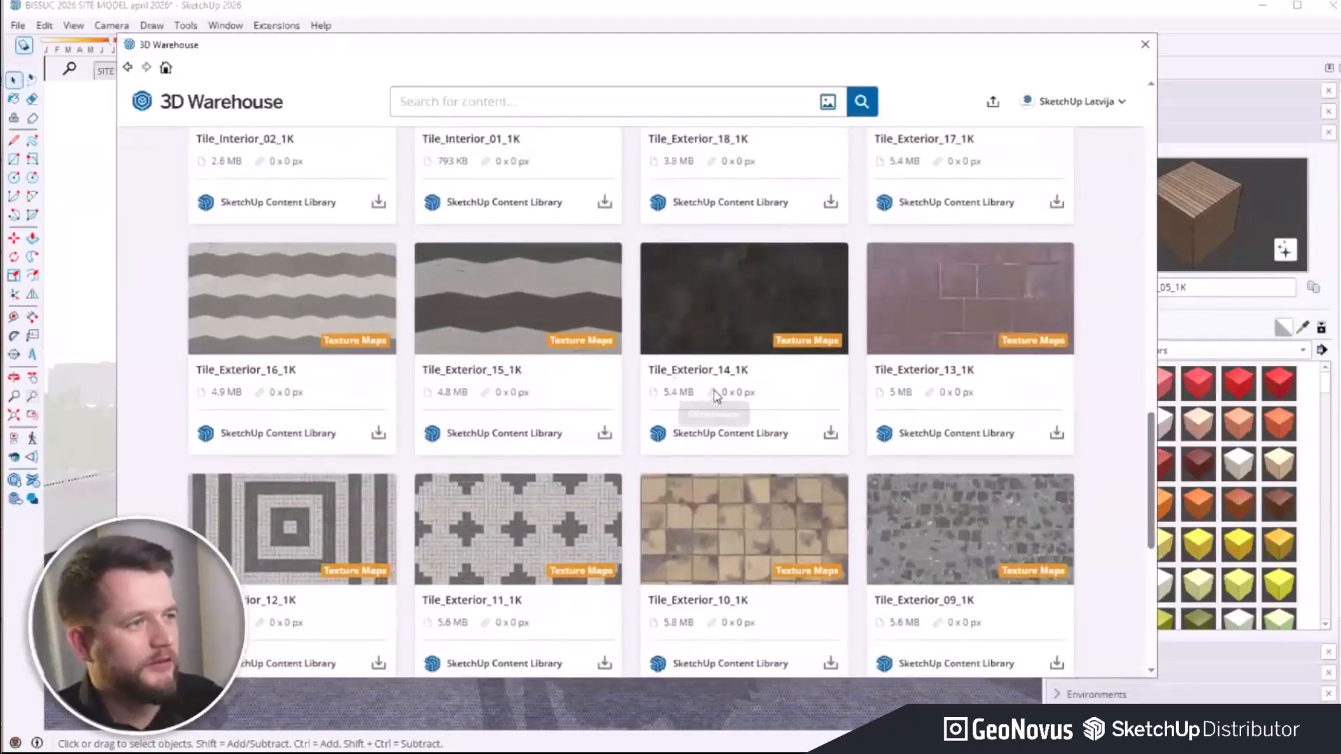
scroll(697, 390, down, 8)
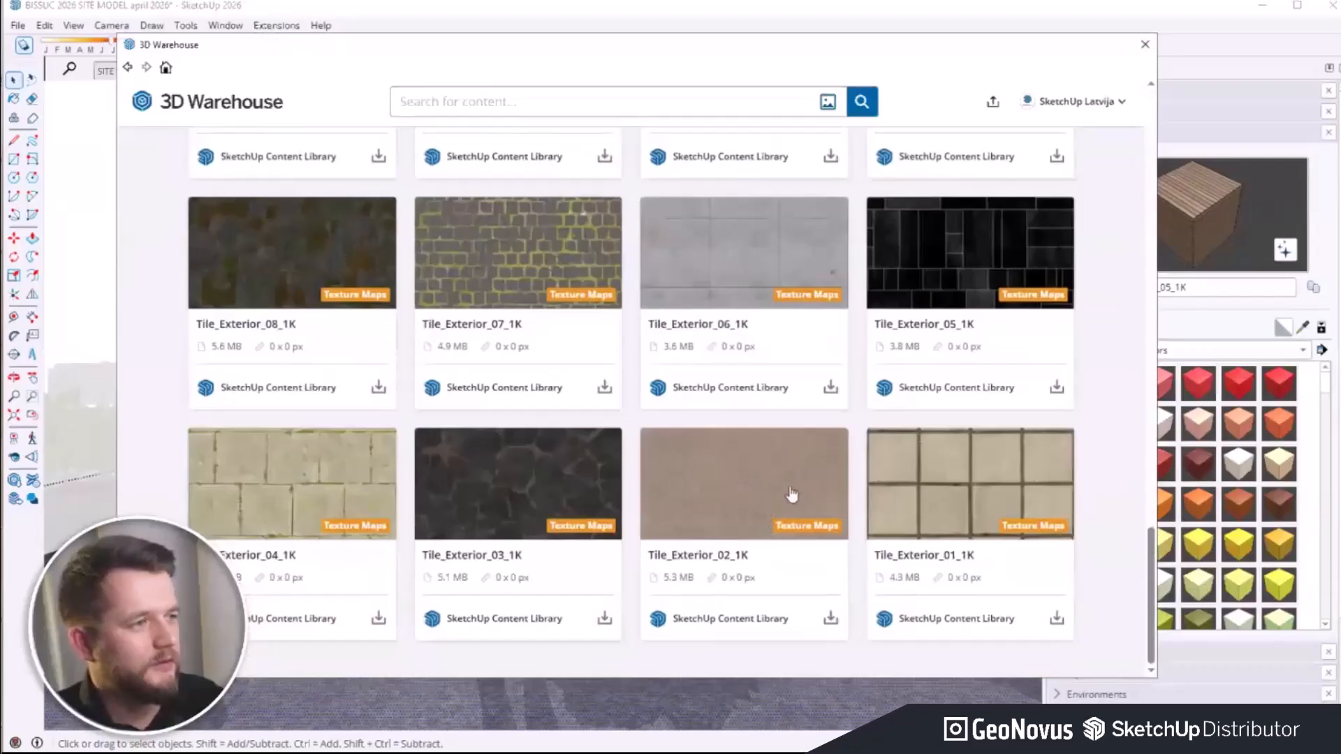
scroll(757, 513, up, 12)
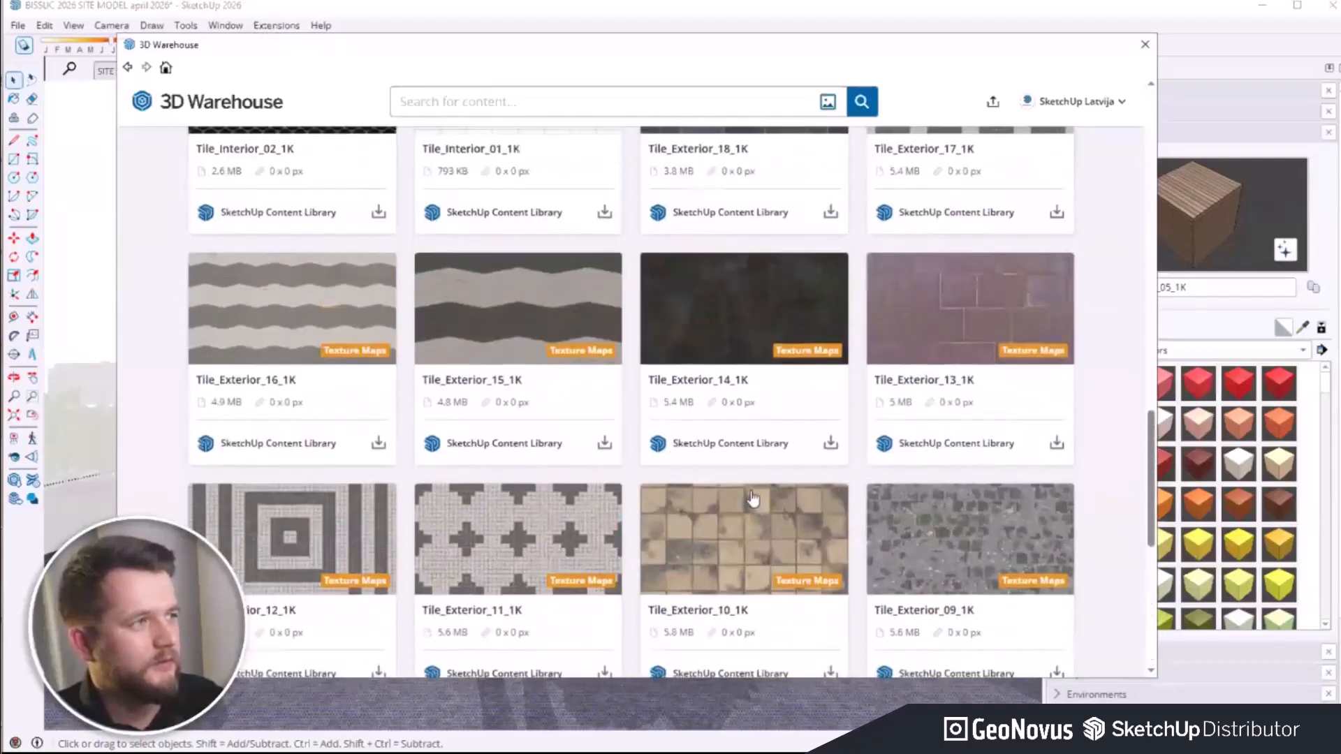
scroll(765, 482, up, 2)
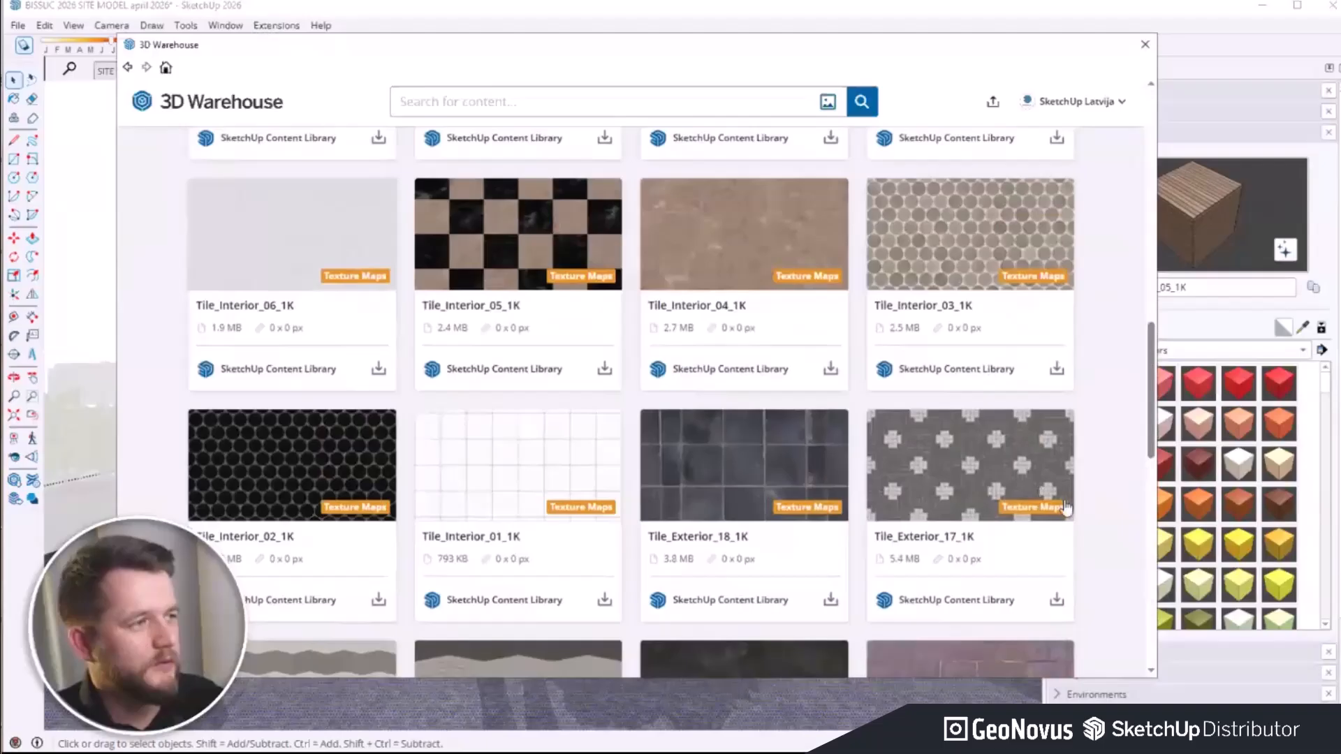
click(1058, 602)
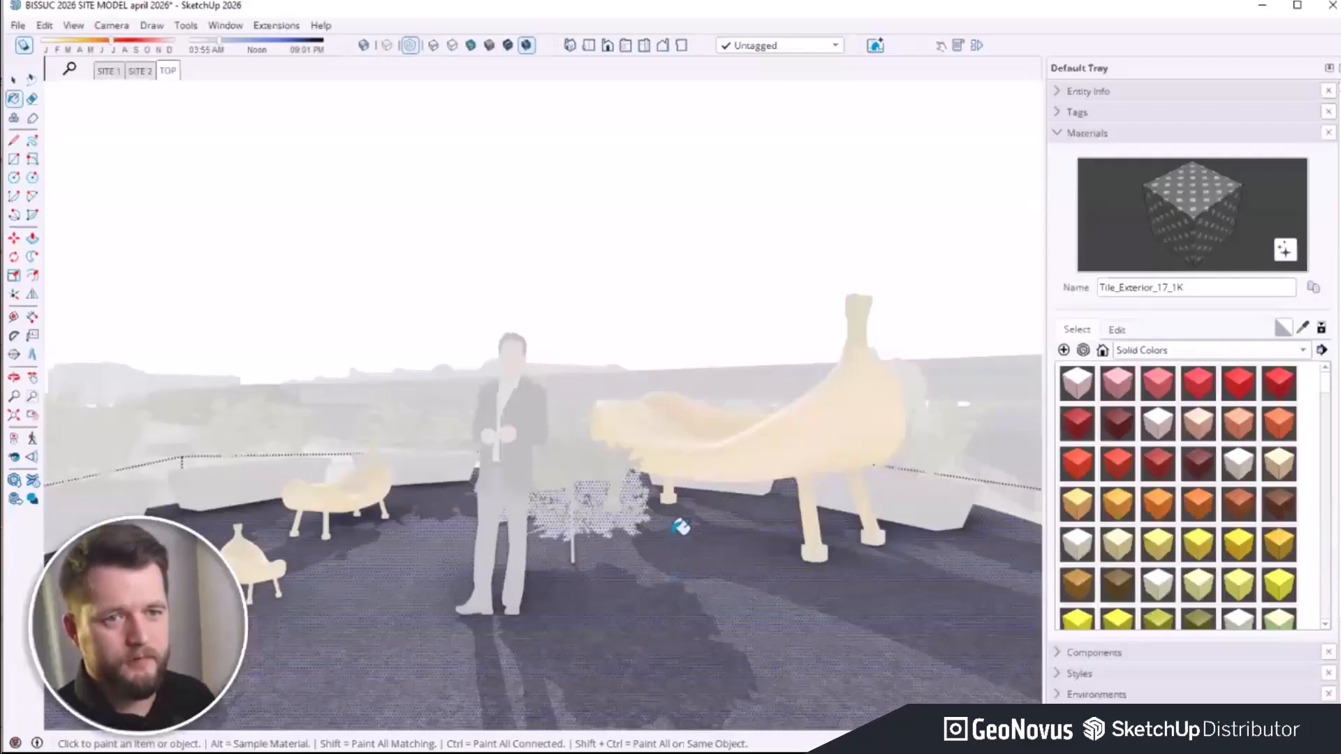
Step: Paint the roof floor face with Tile_Exterior_17_1K and close the group
click(673, 565)
key(space)
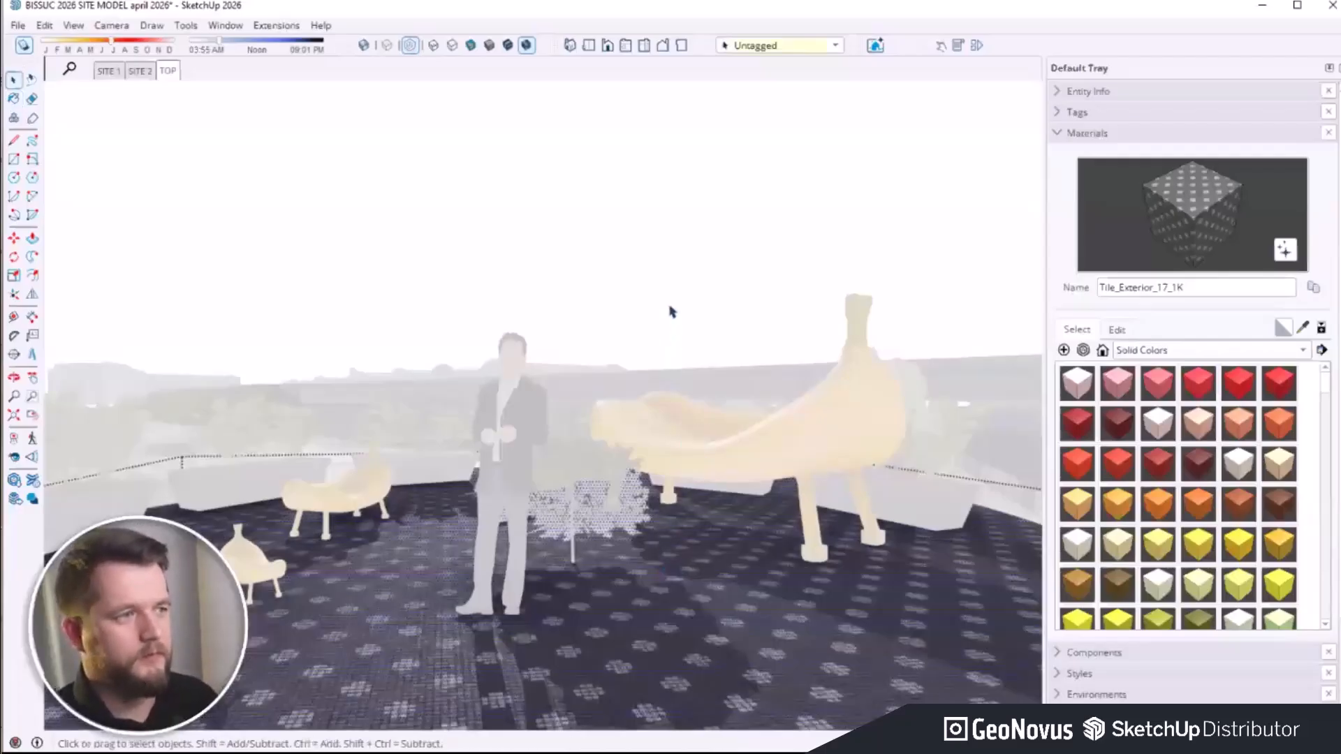
click(574, 253)
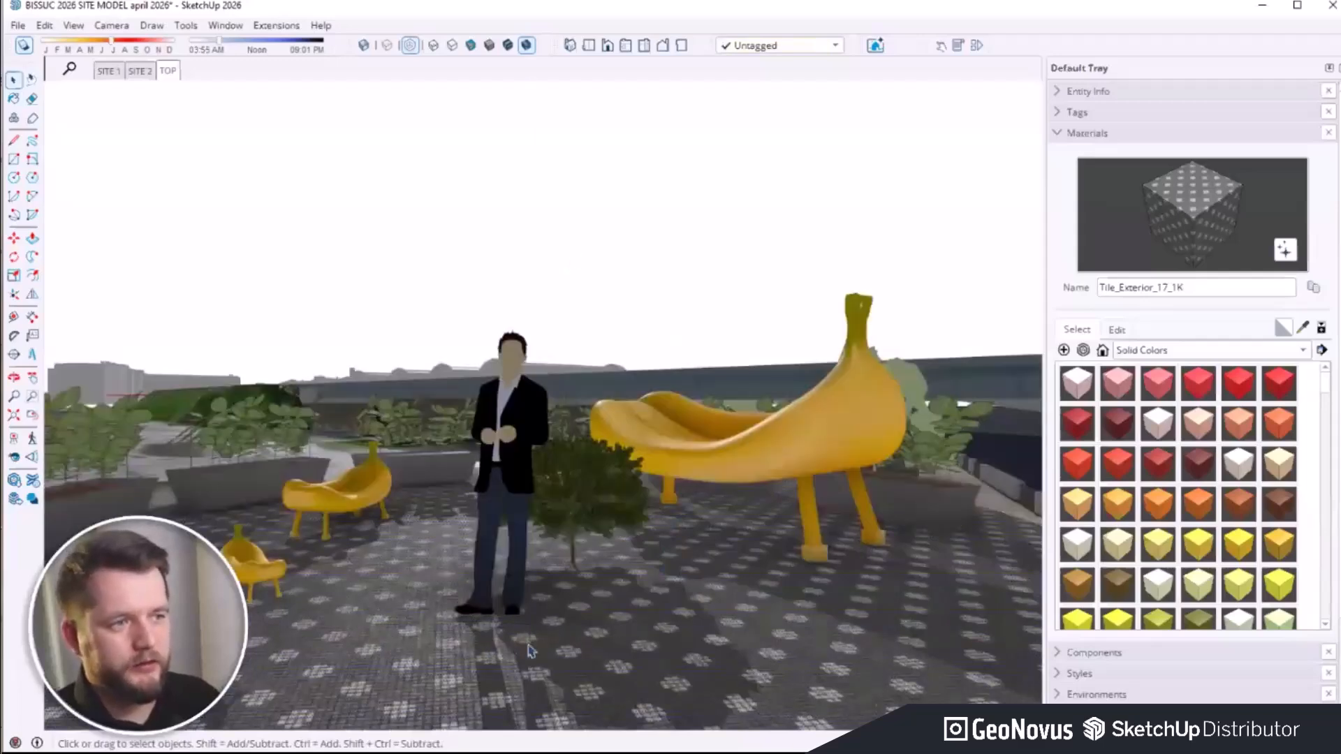
Step: Inspect the tiled floor up close, restore the earlier camera view, and frame the man and all banana benches from slightly farther back
scroll(556, 605, up, 10)
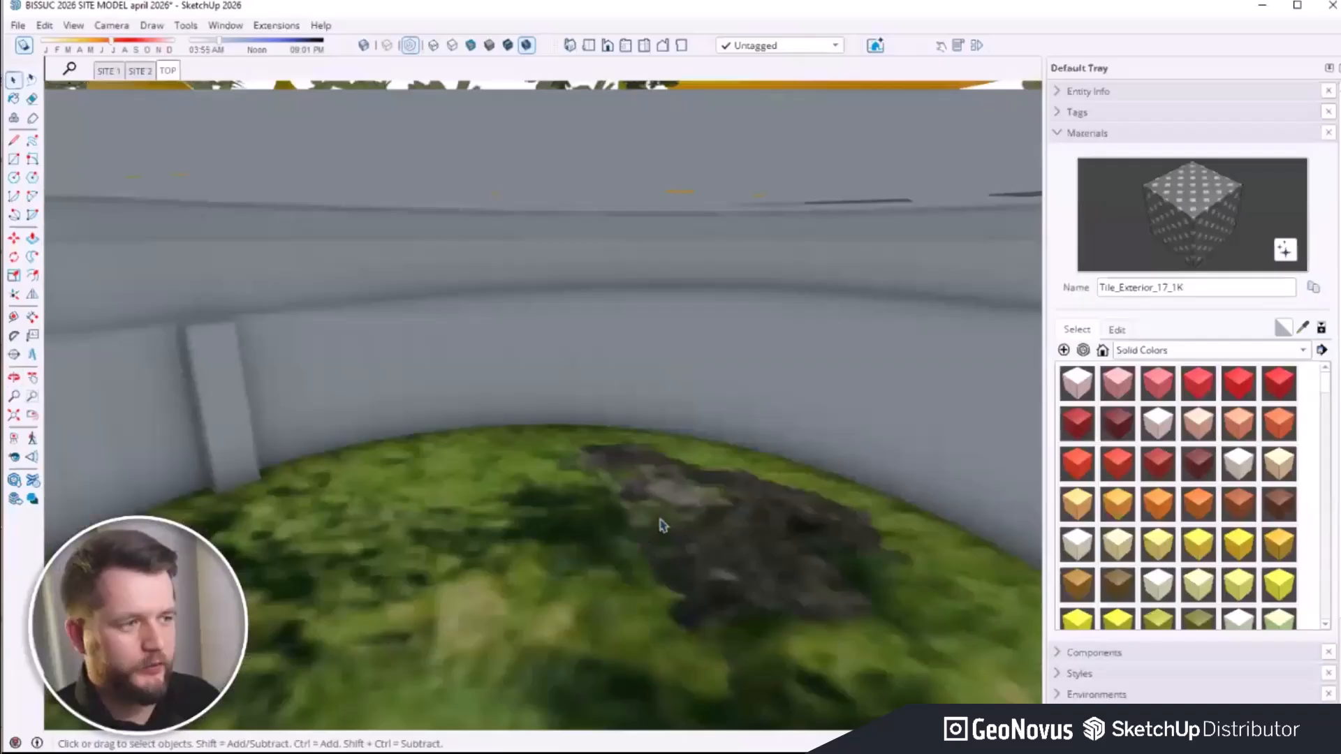
middle_drag(663, 525, 436, 419)
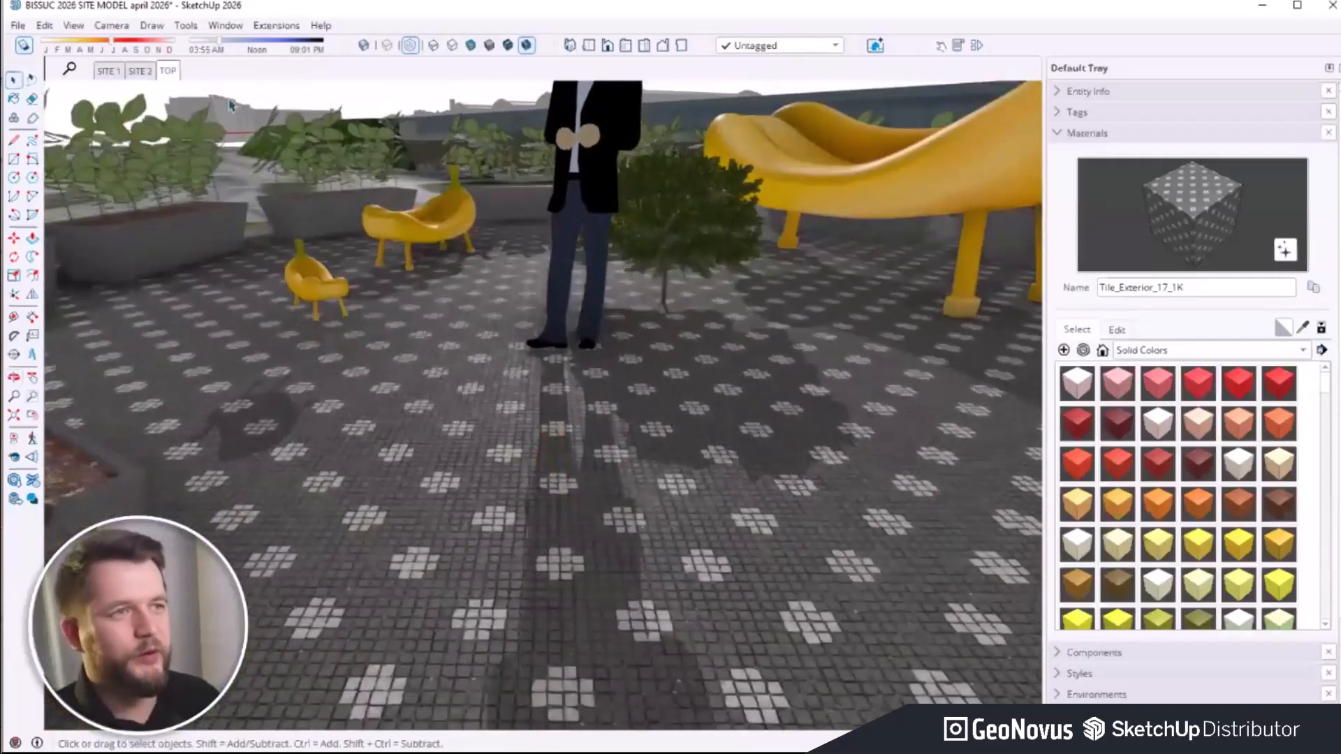
click(32, 416)
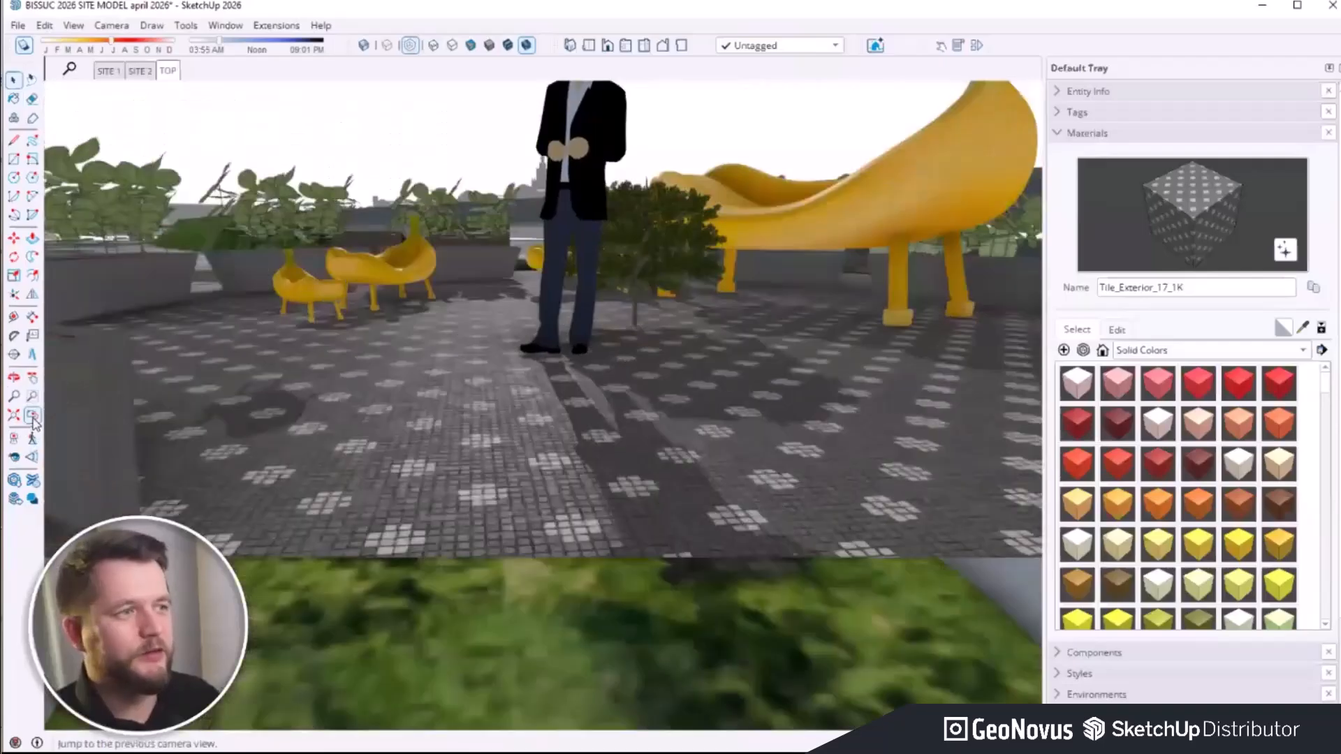
click(32, 416)
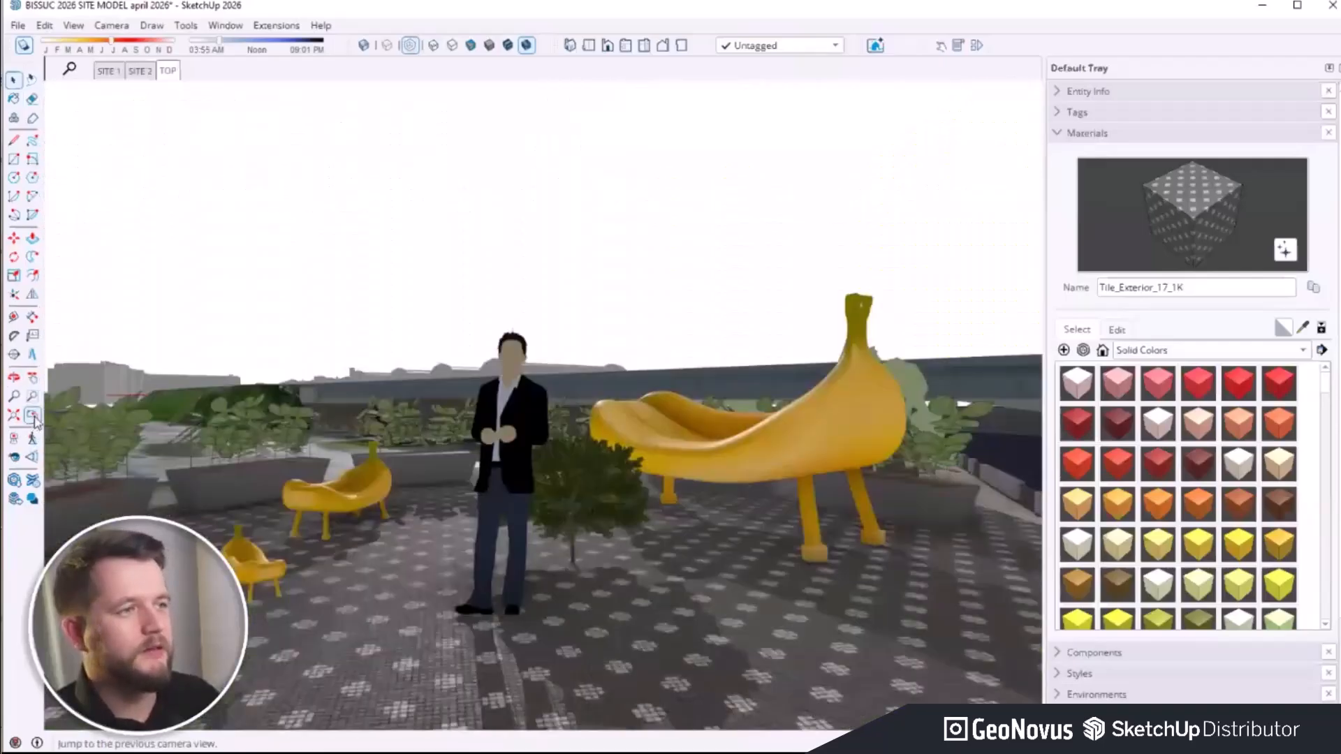
scroll(618, 481, down, 3)
shift+middle_drag(504, 468, 498, 432)
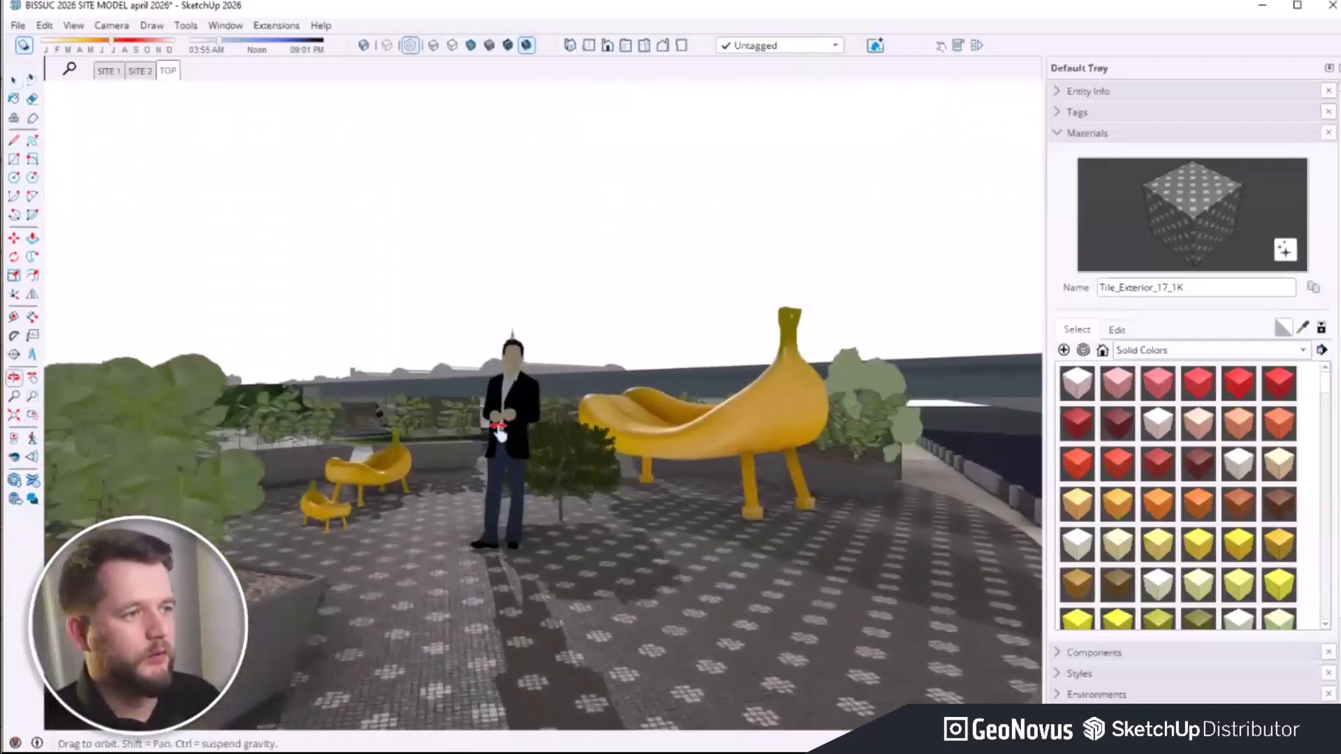
drag(498, 433, 460, 452)
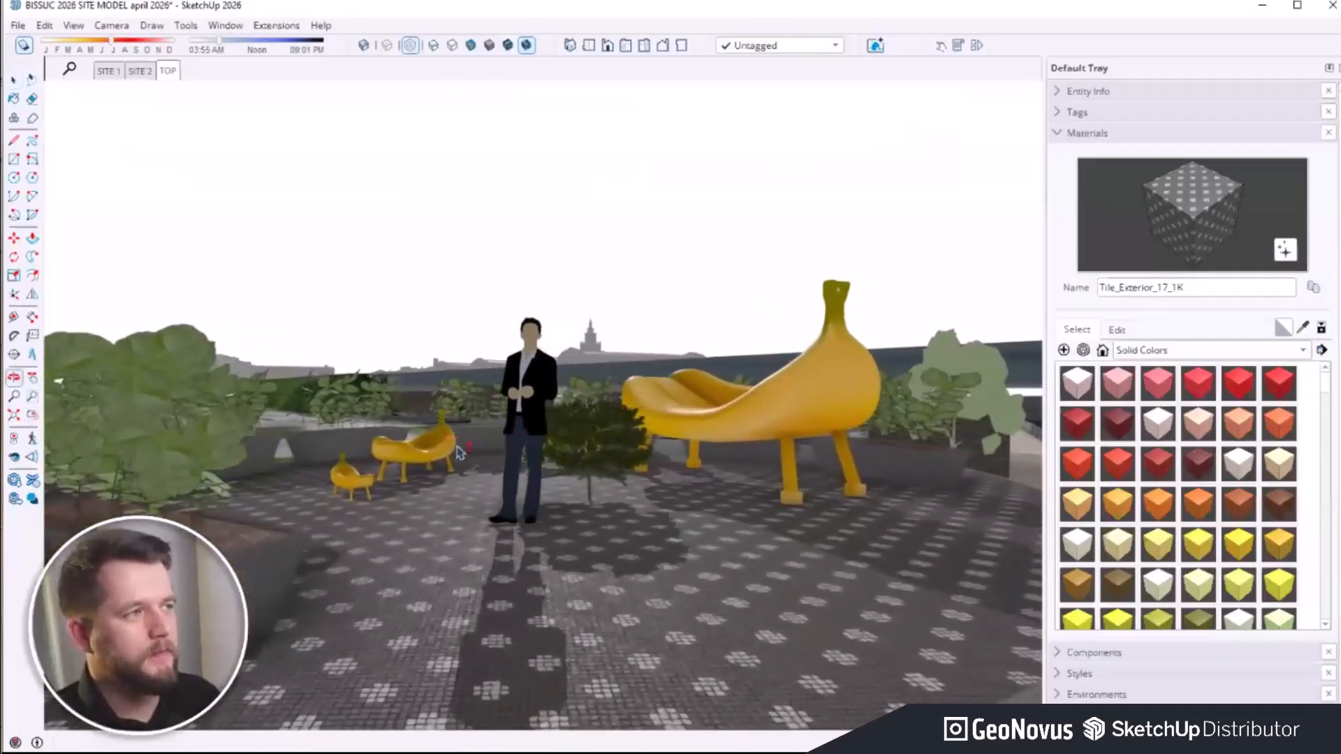
key(space)
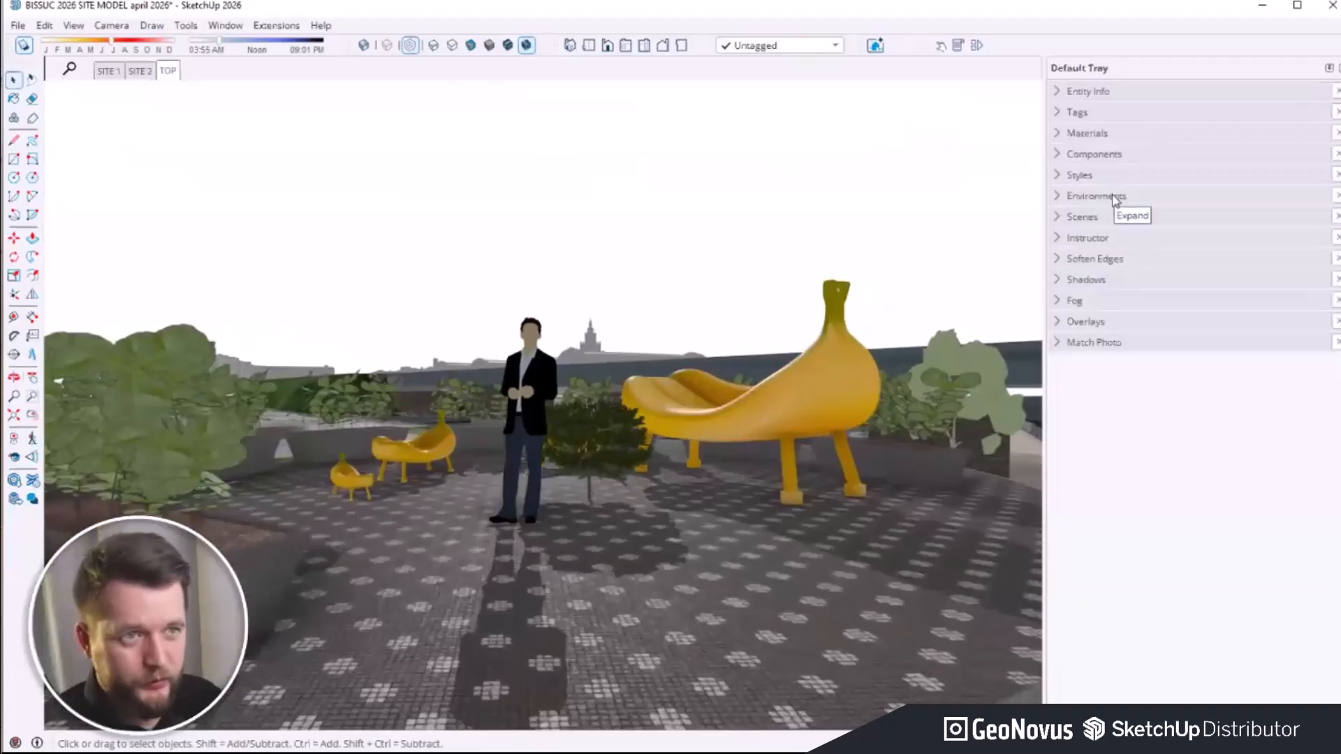
Step: Try the Rooftop and Sky - Mid-day environments, apply Sky - Sunset 2K IBL, and move the shadow time to the afternoon
click(1118, 198)
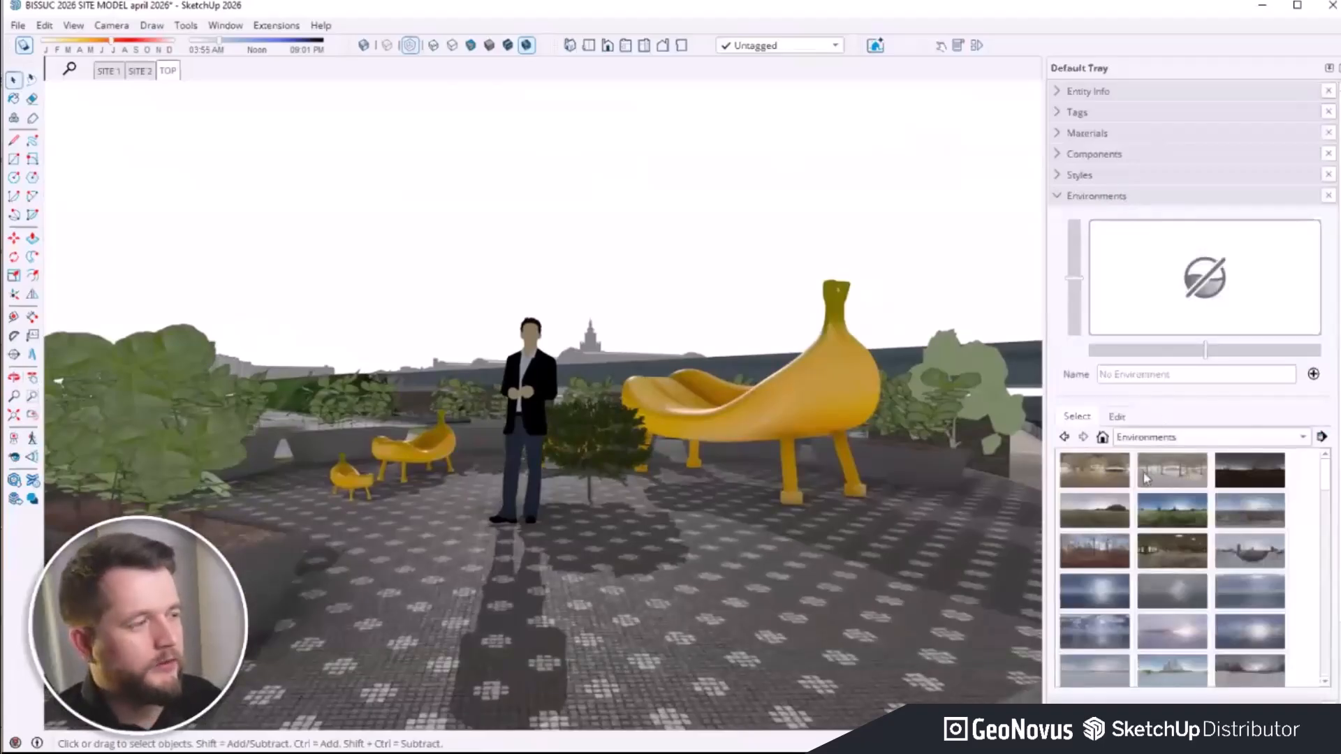
click(1247, 553)
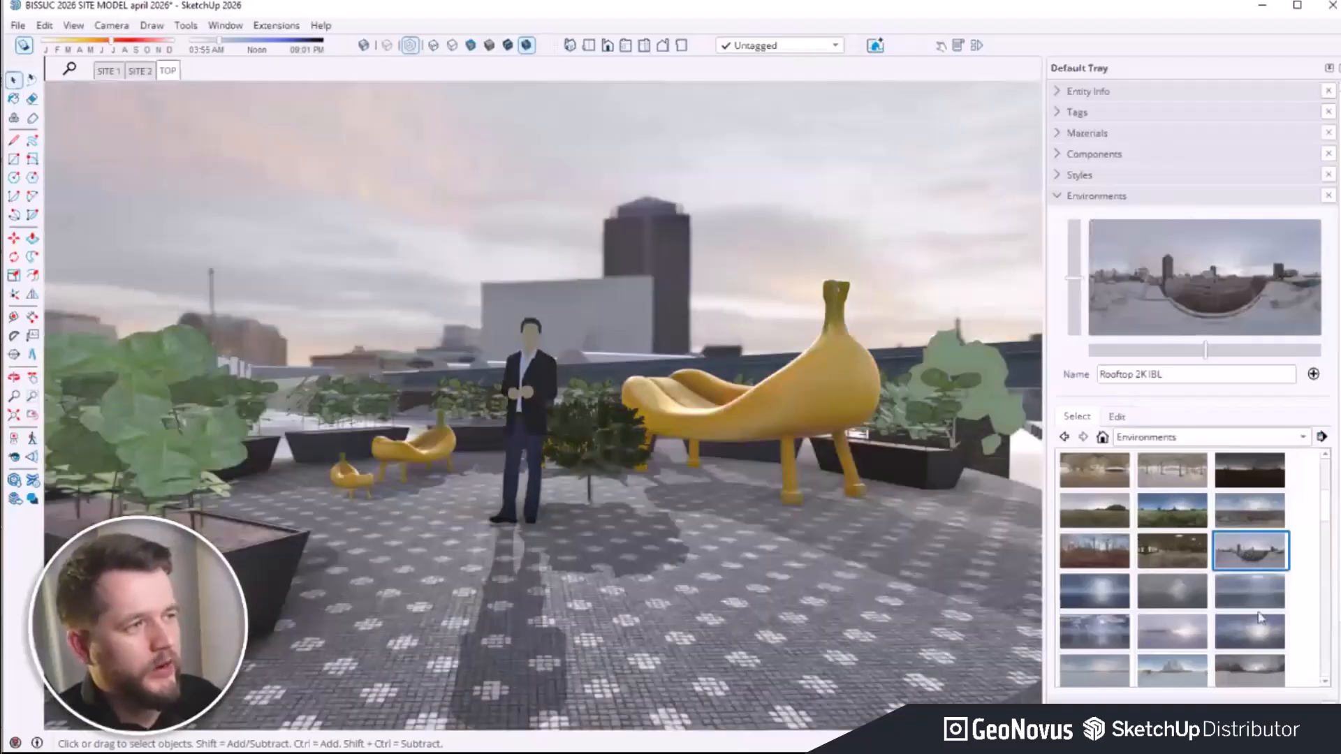
click(1268, 583)
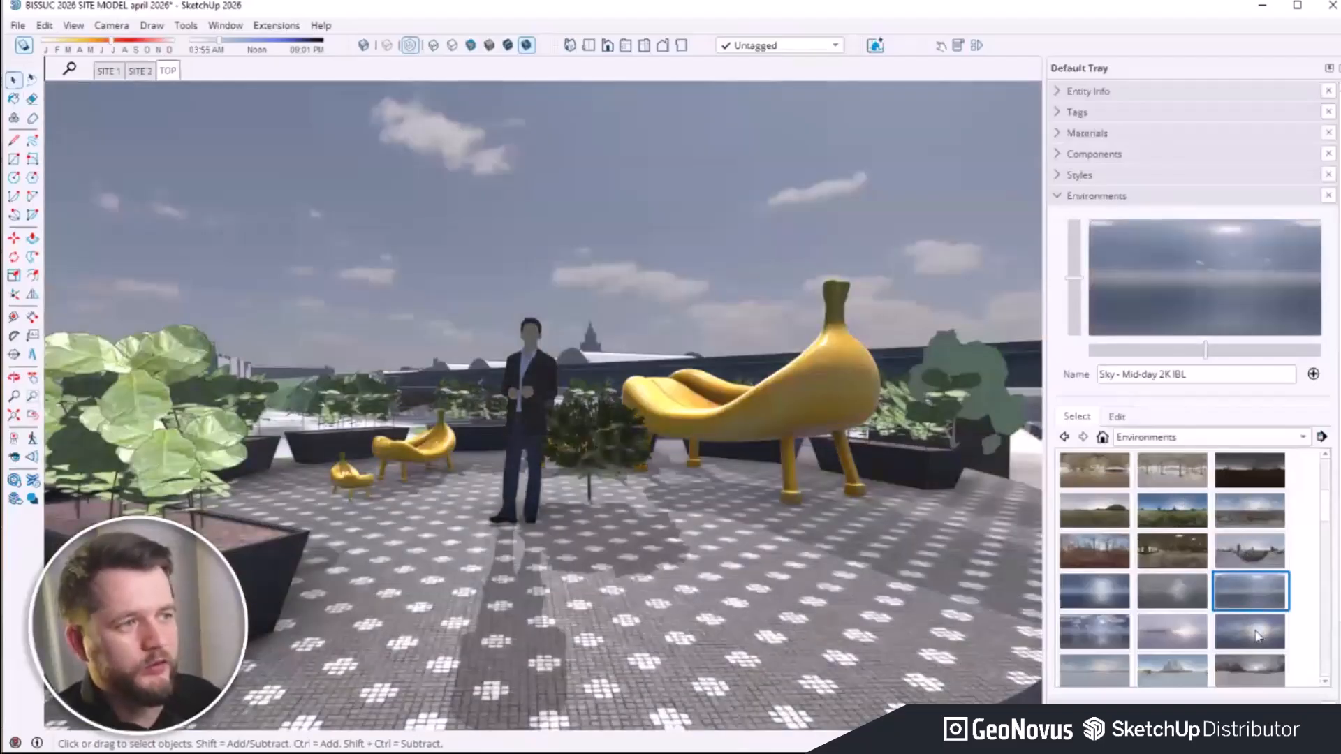
click(1257, 635)
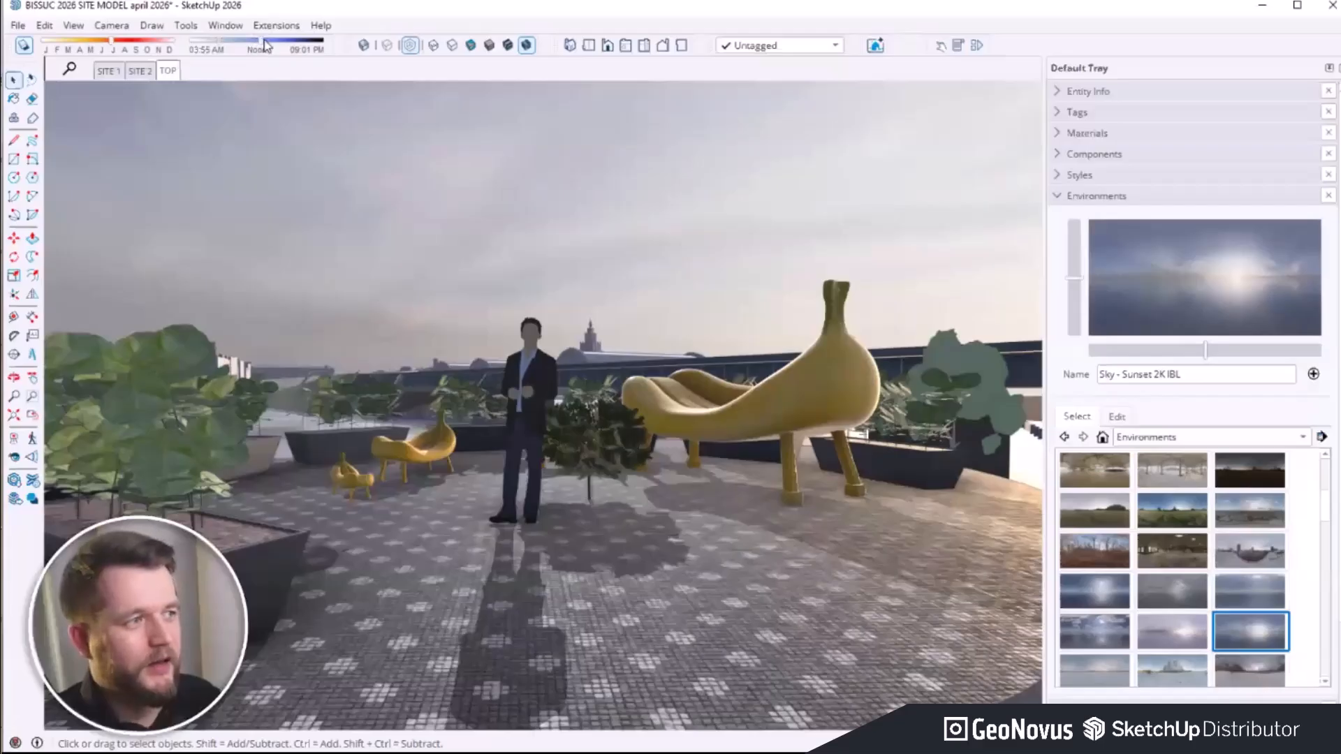
drag(266, 45, 275, 47)
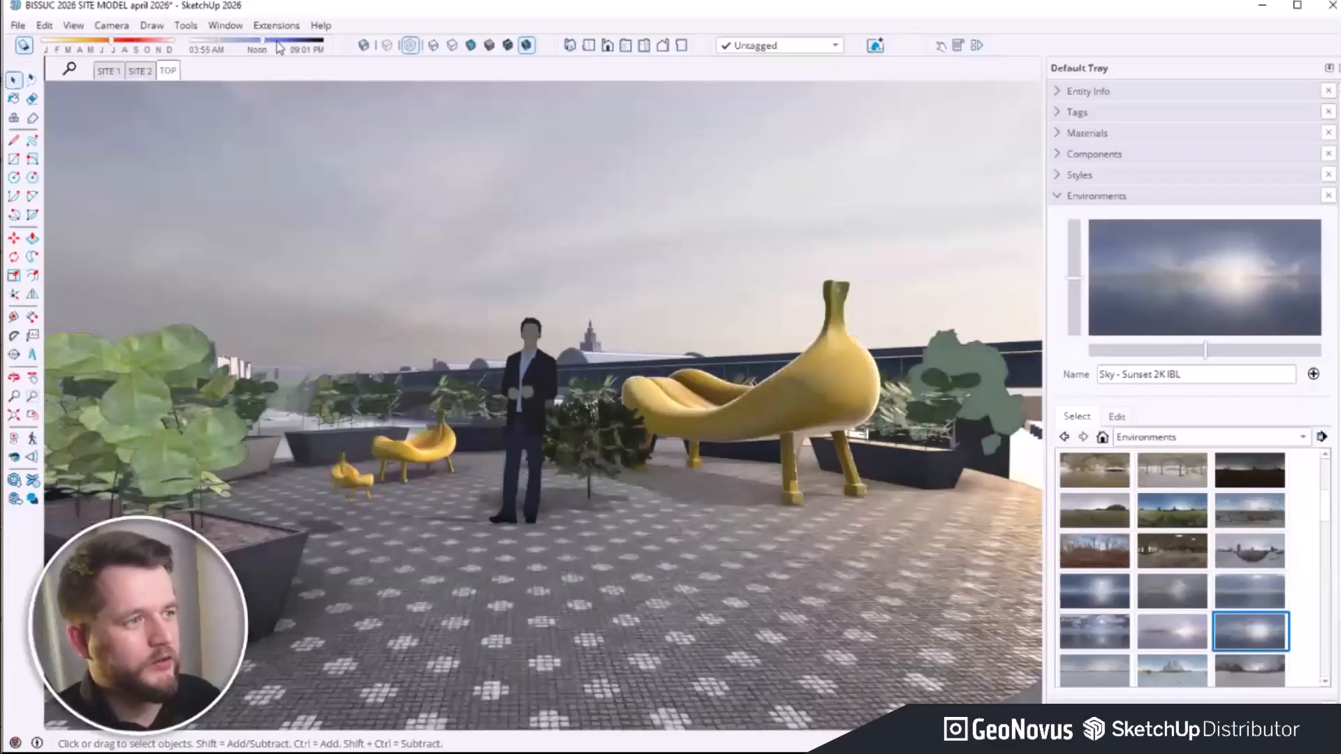
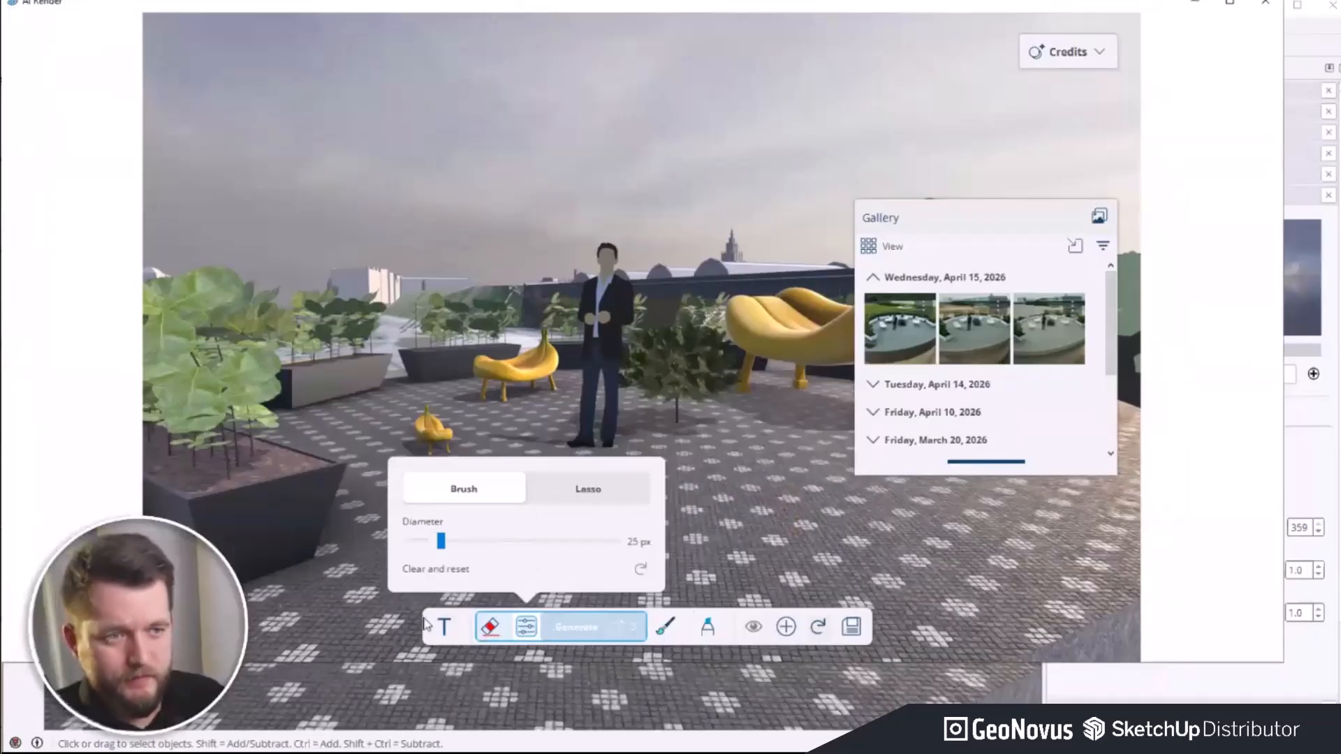
Step: Clear and reset the eraser selection, check the eraser's brush settings, and collapse the gallery
click(641, 571)
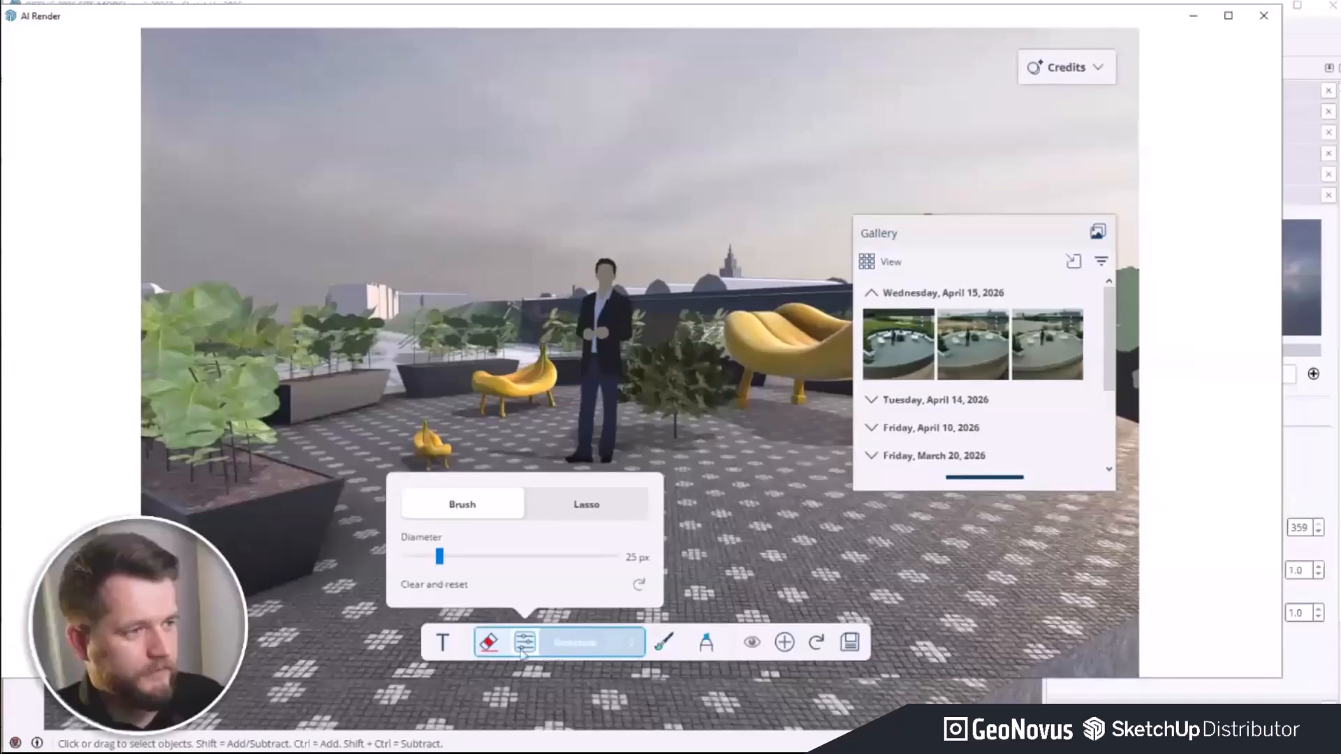
click(482, 653)
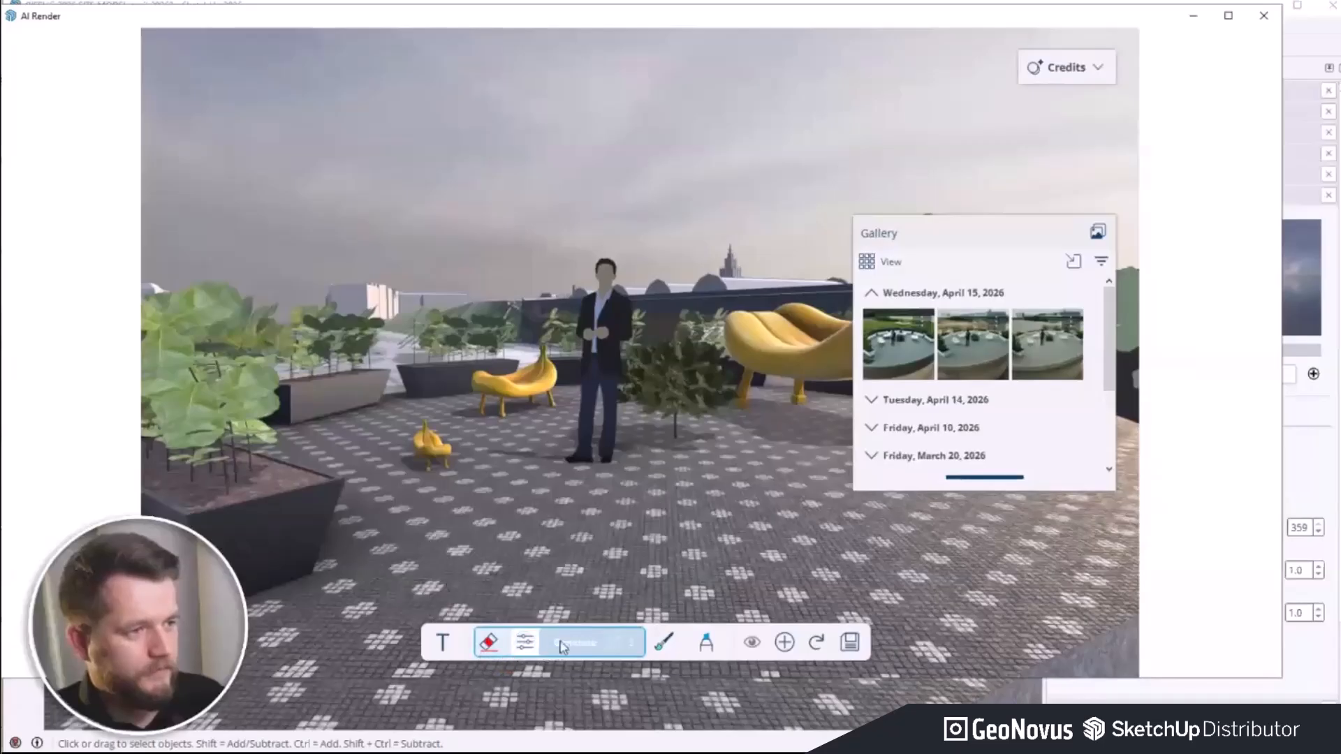
click(528, 646)
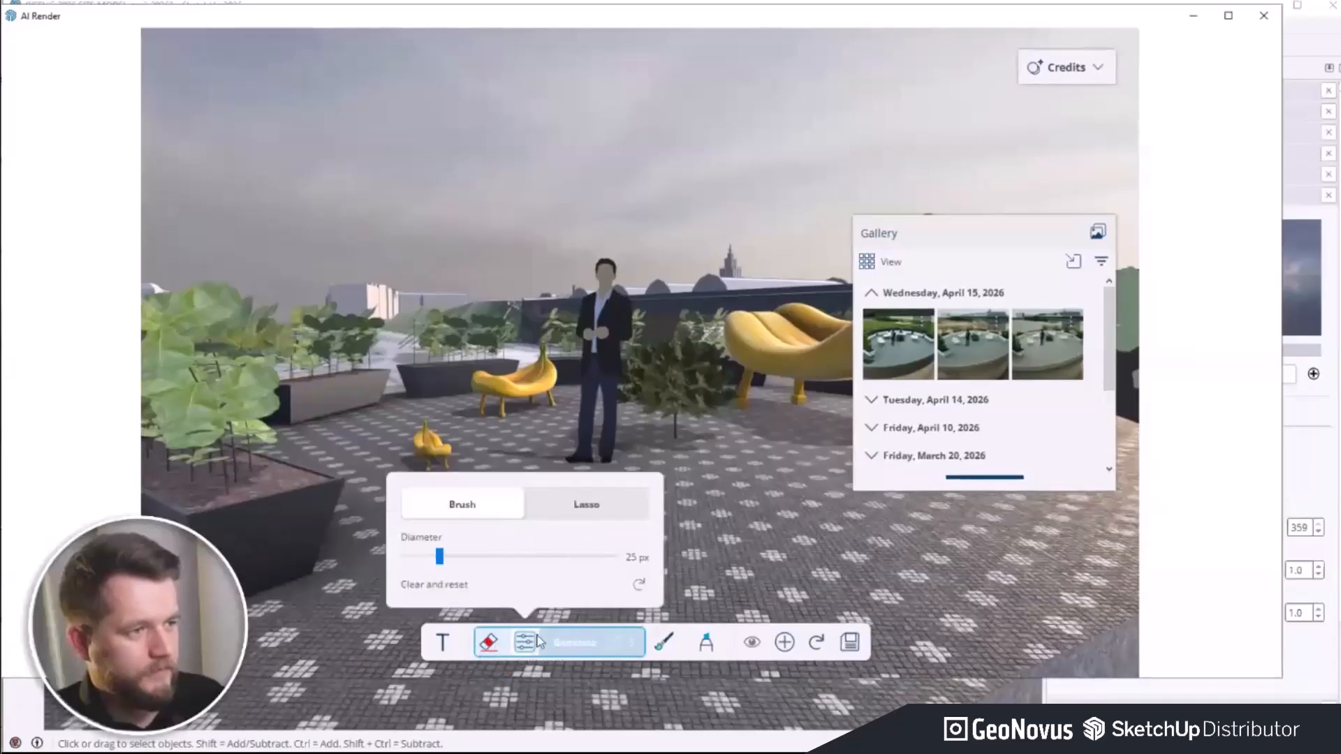
click(536, 646)
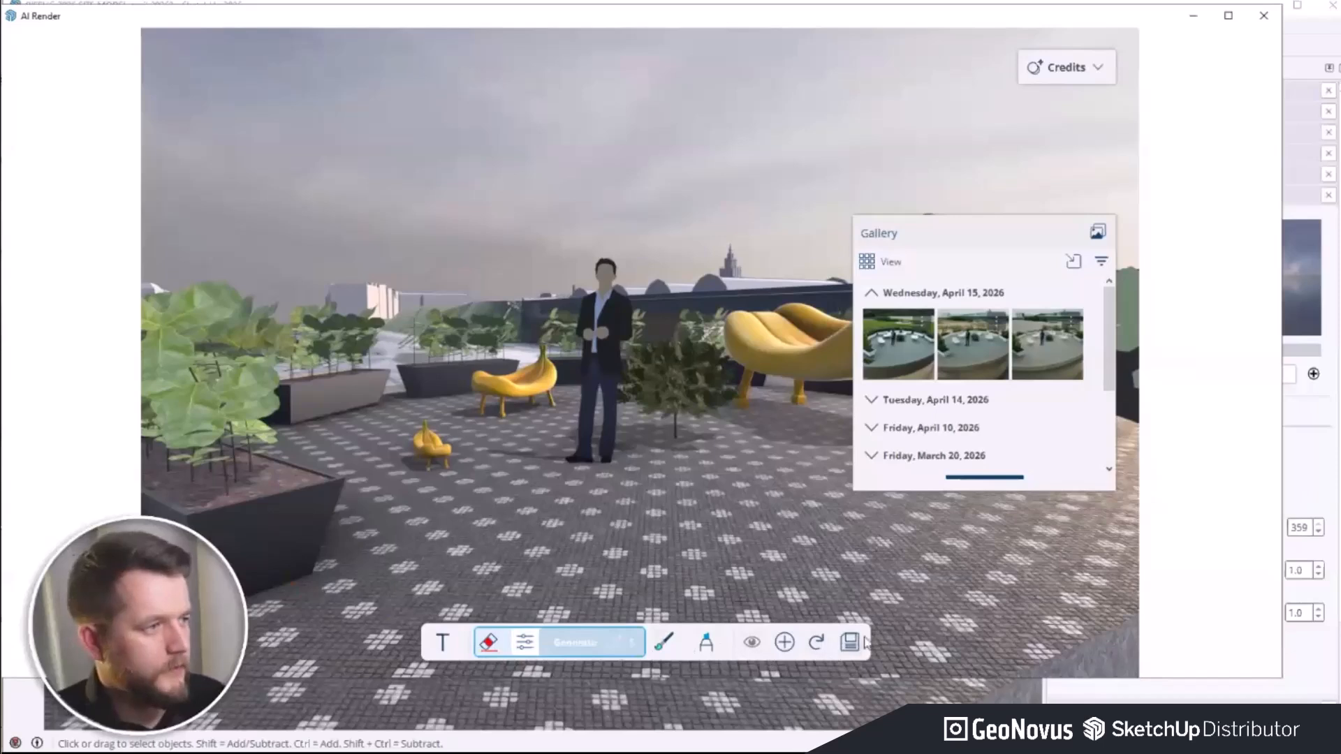
click(1053, 237)
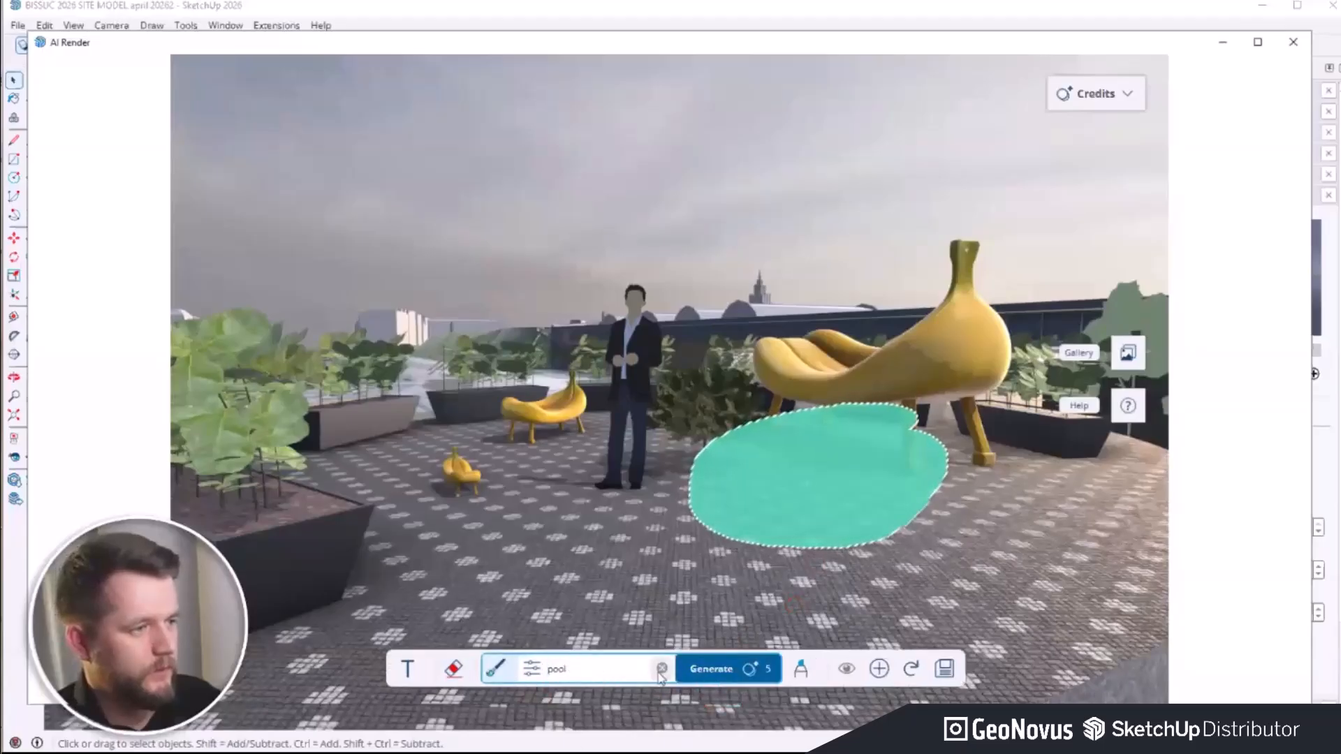
Step: Remove the inpaint prompt "pool" and clear the painted area on the tiled floor below the large banana bench
click(661, 668)
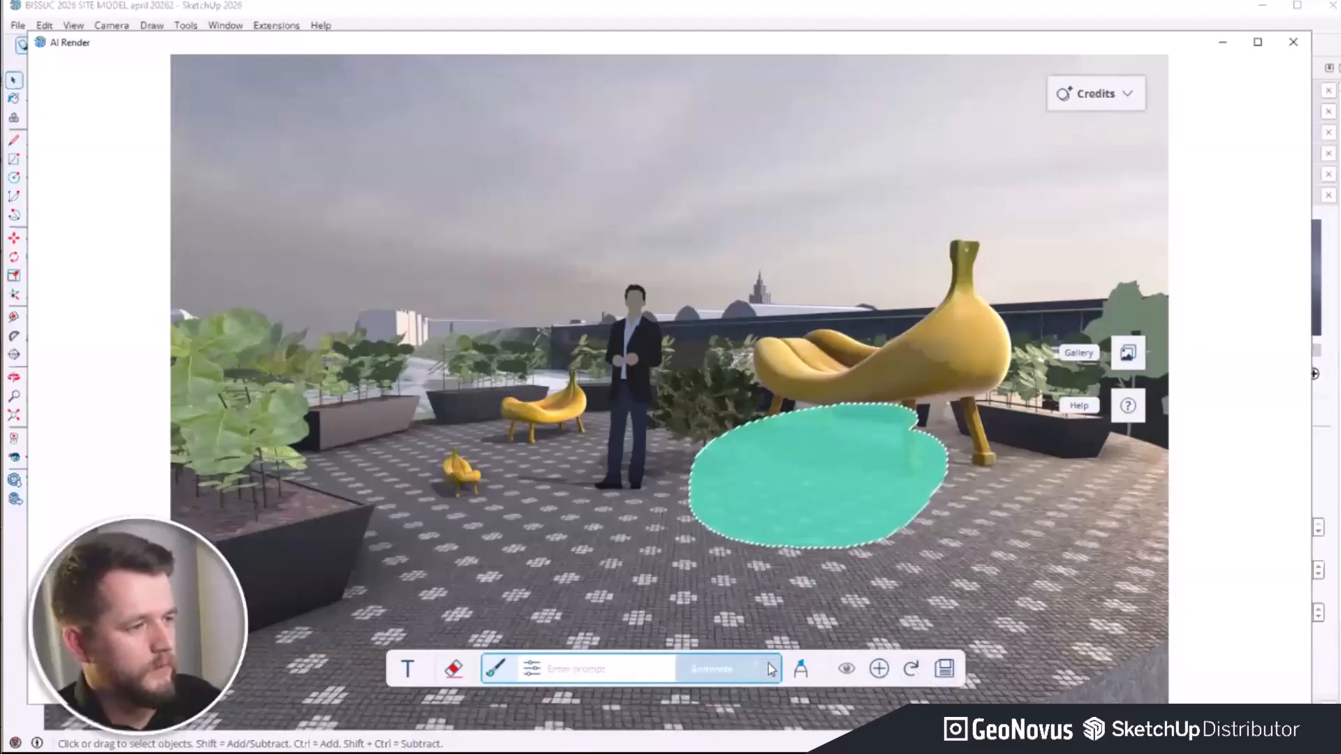
click(547, 668)
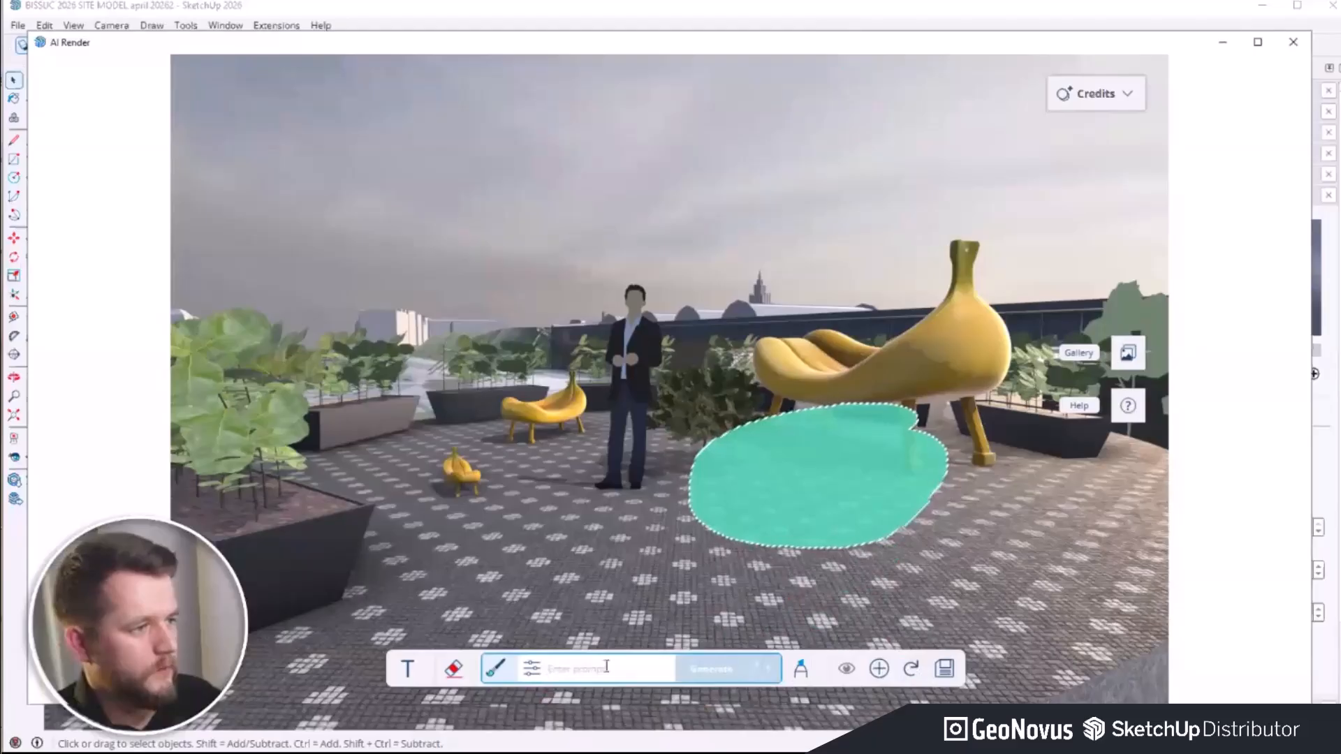
click(532, 669)
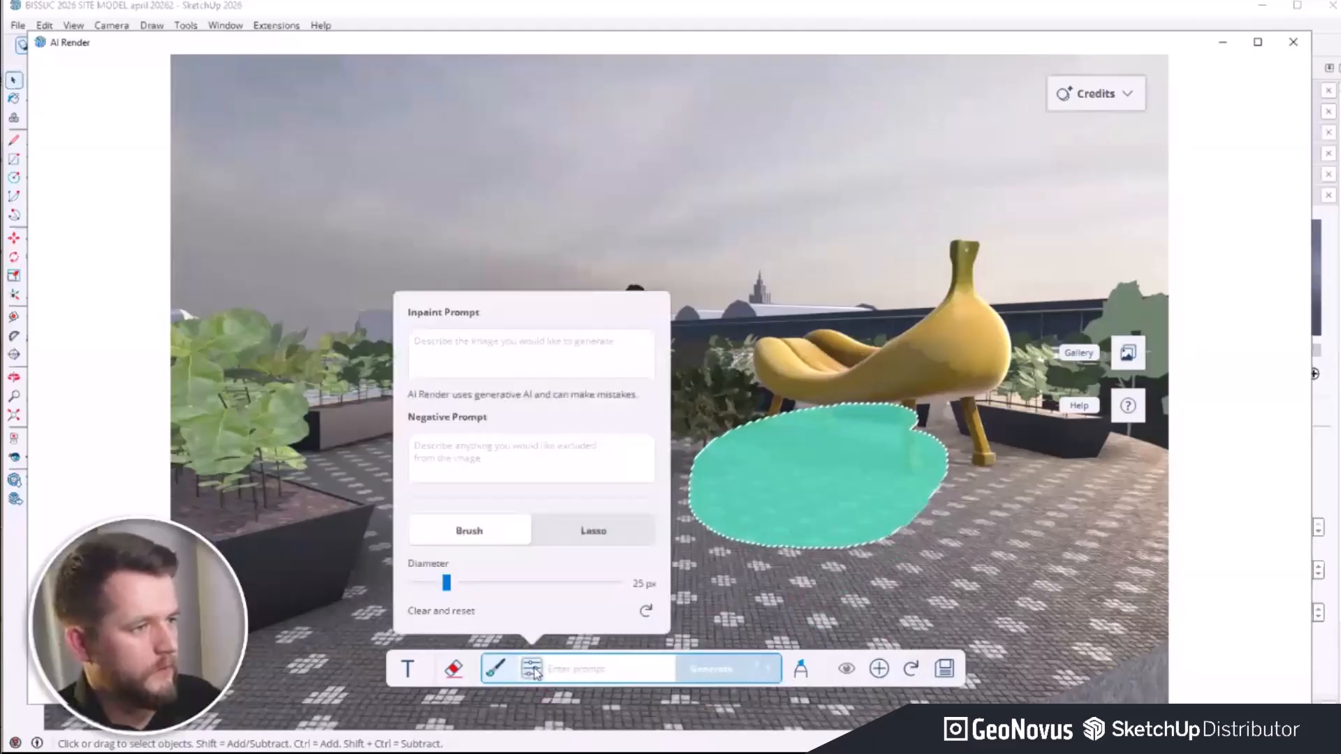
click(646, 610)
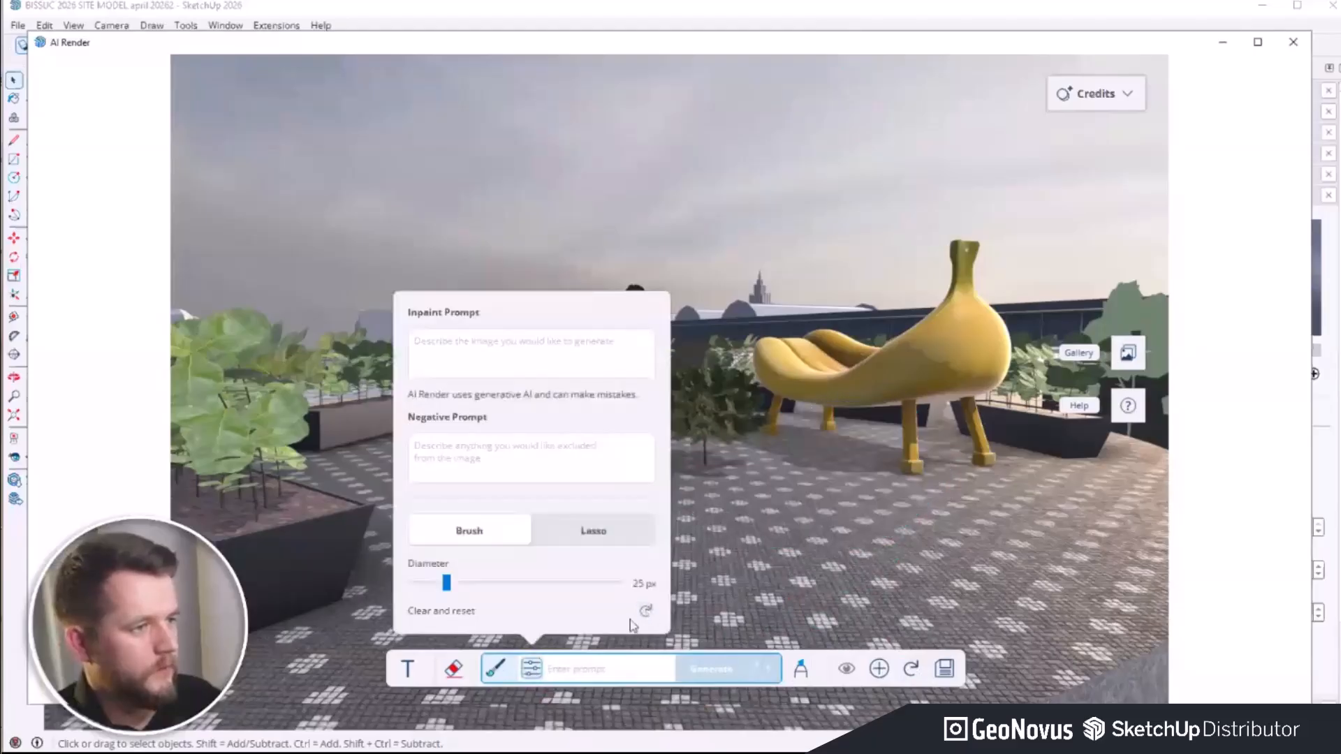
click(532, 667)
click(569, 670)
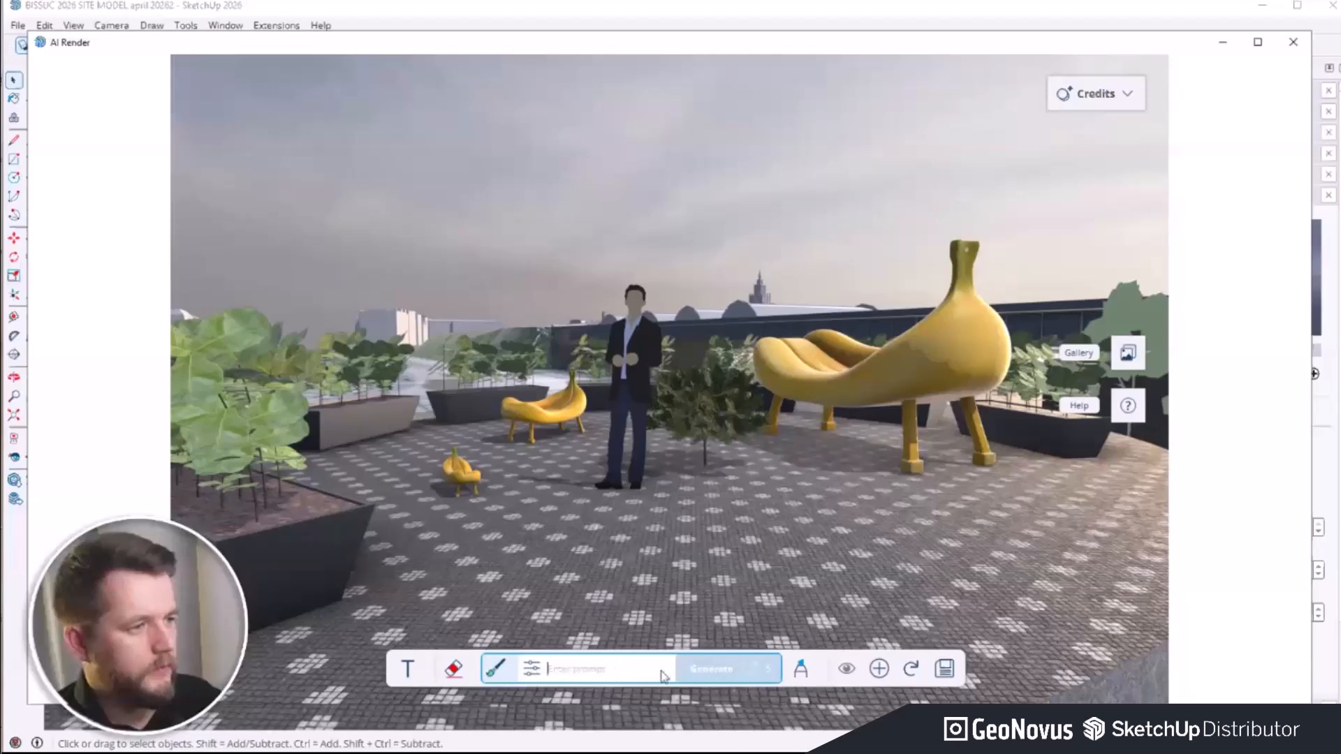
click(531, 669)
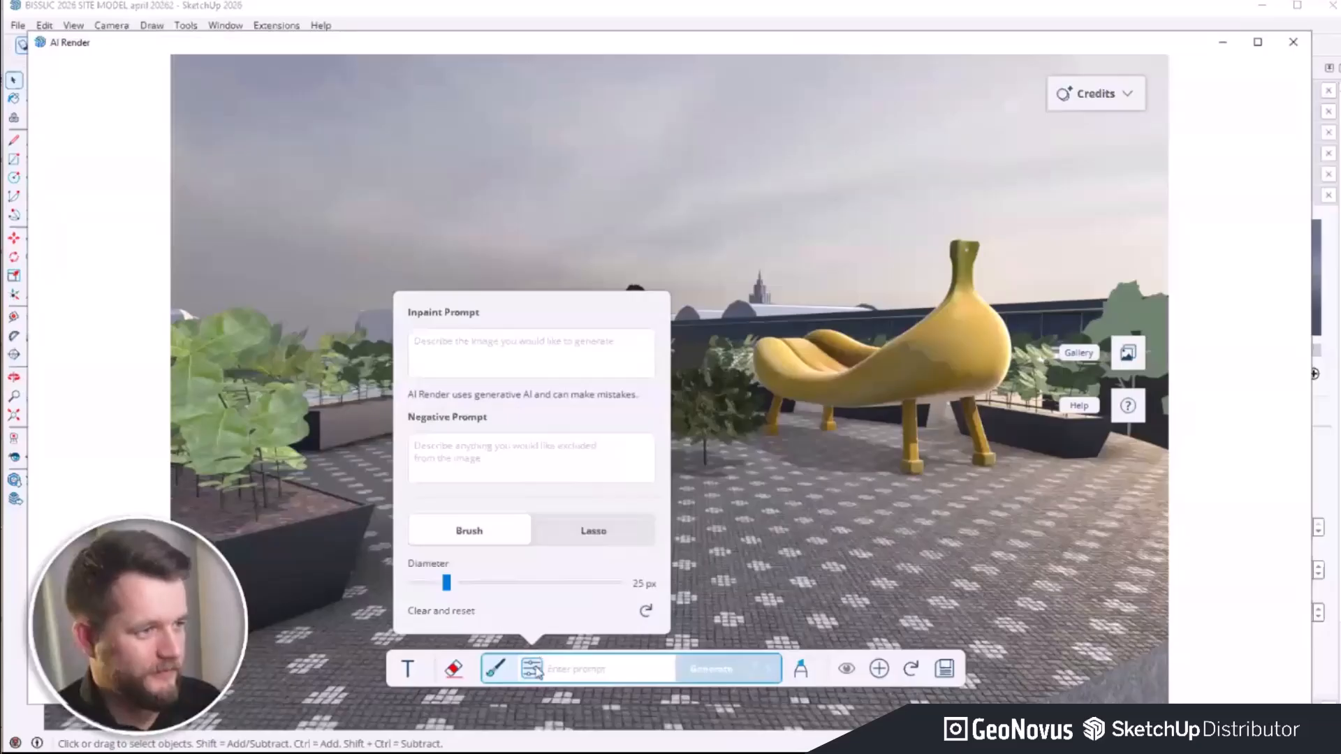
Step: Switch from inpainting to text-prompt rendering and compare the generated rooftop renders in the gallery
click(411, 671)
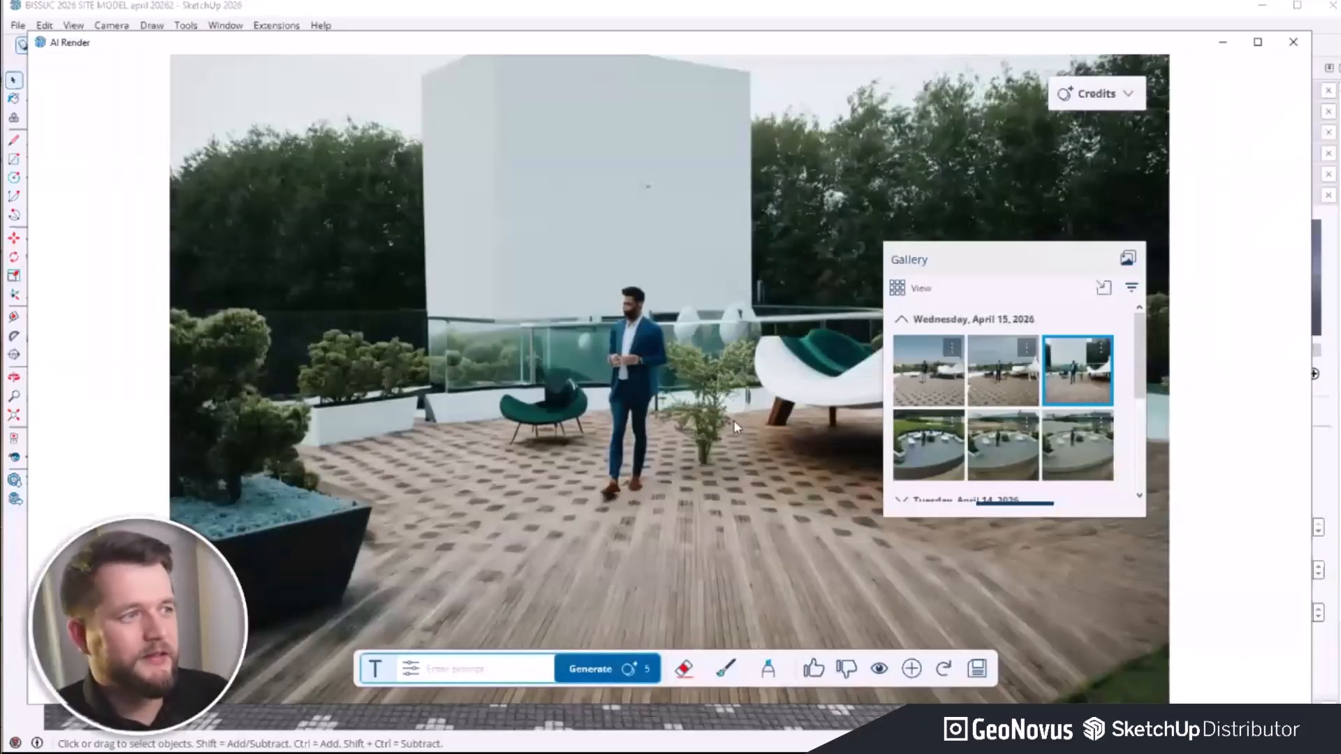
click(928, 373)
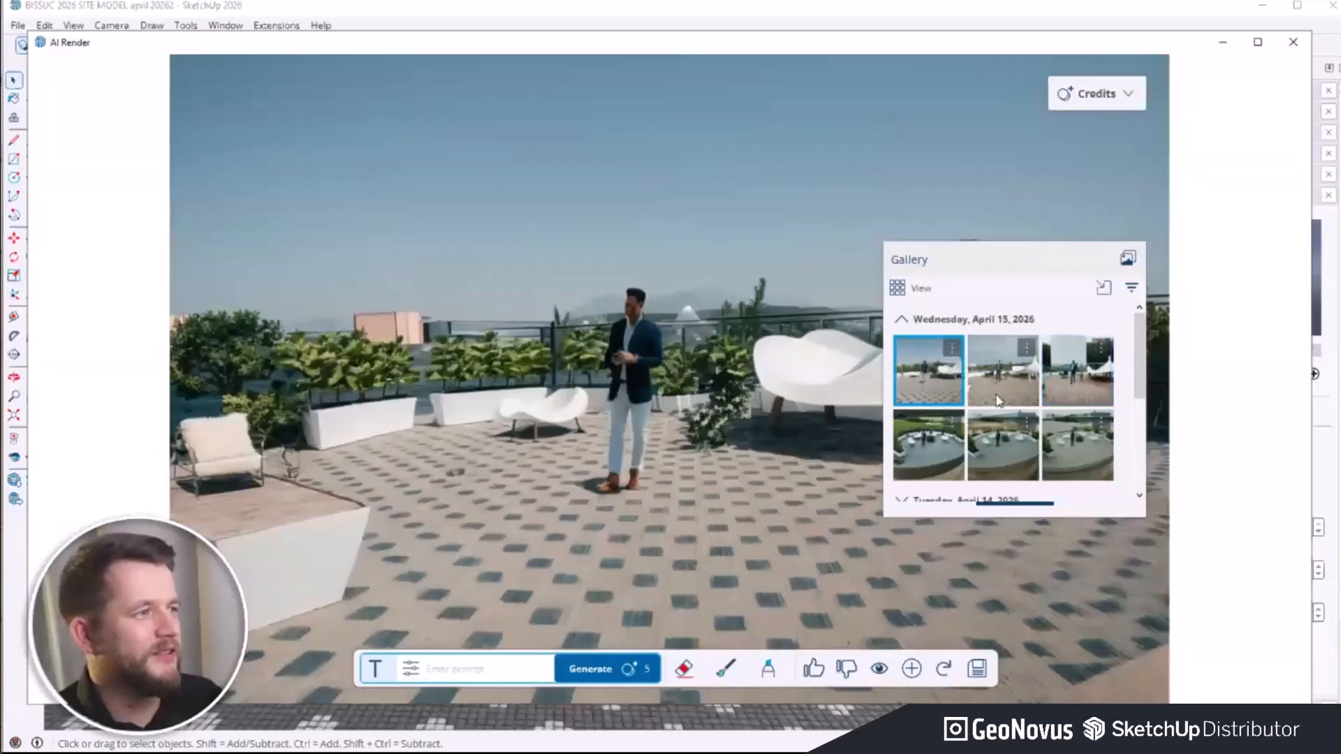
click(998, 386)
click(1053, 400)
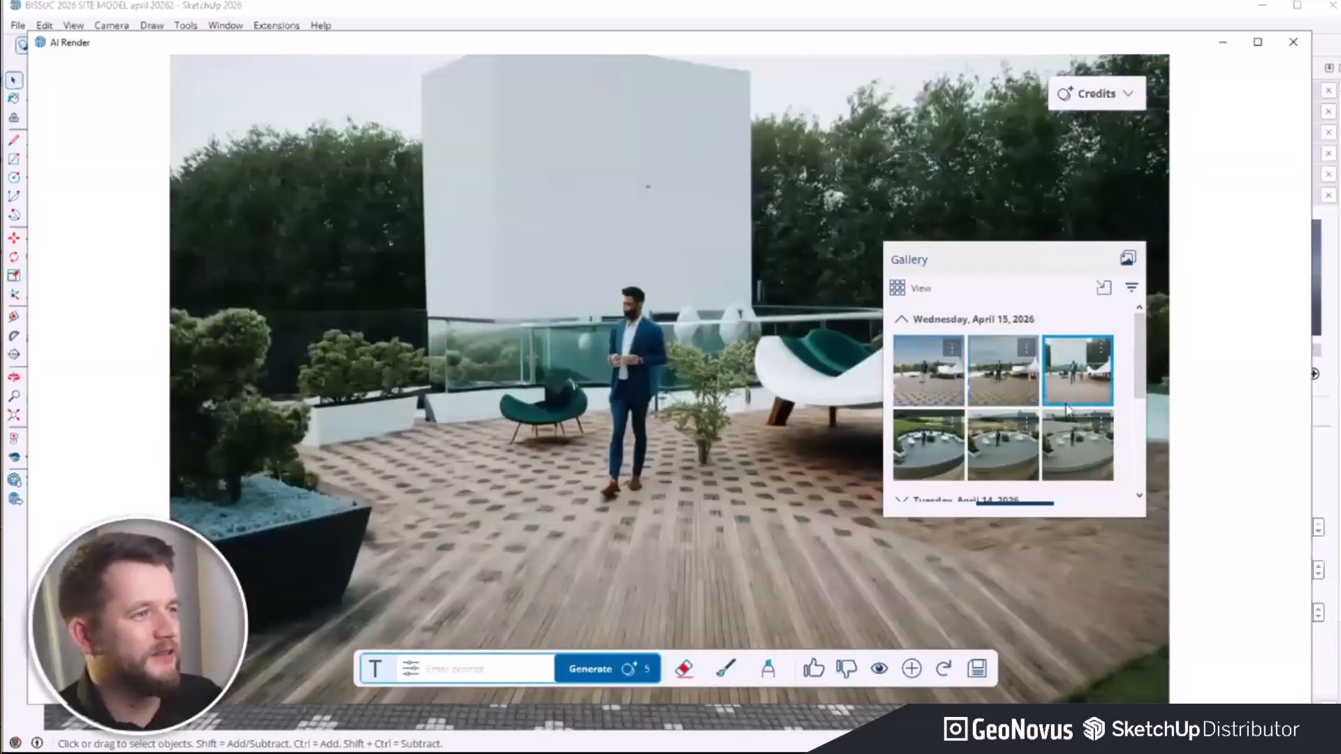
click(1014, 405)
click(936, 383)
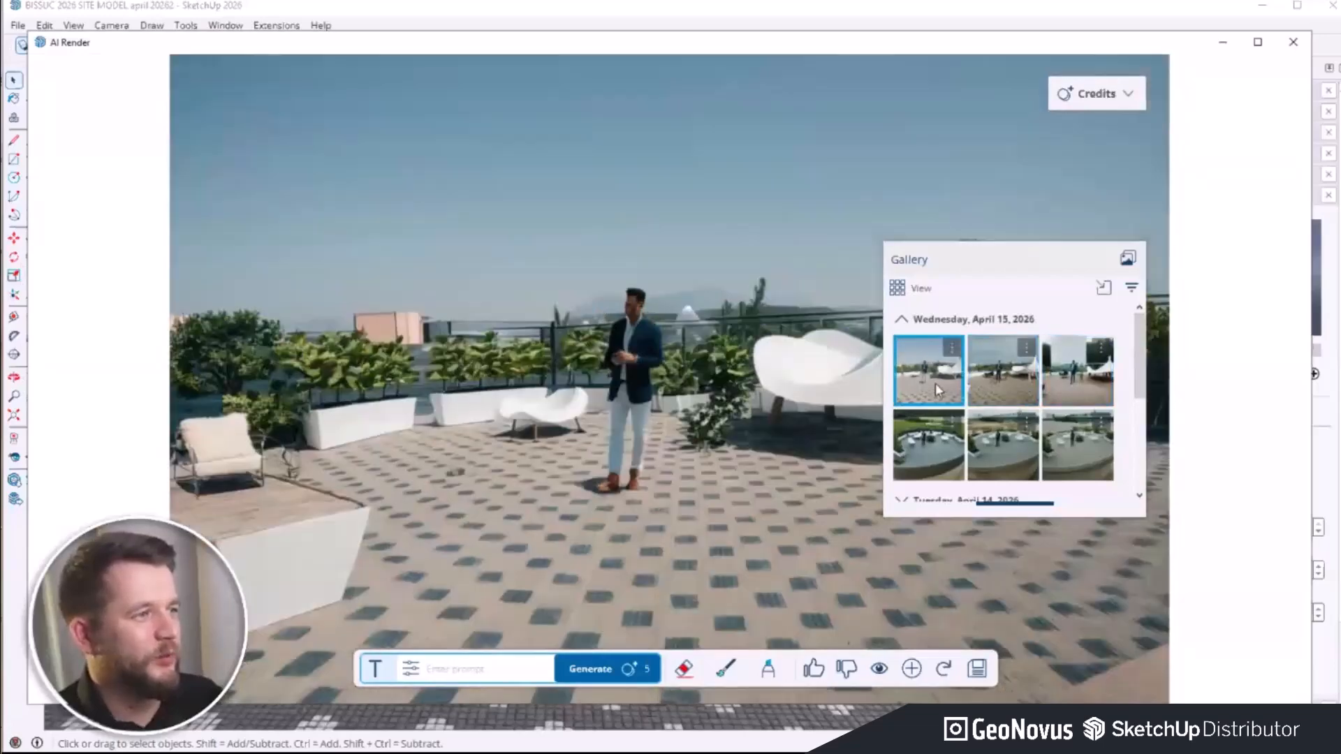
click(1028, 376)
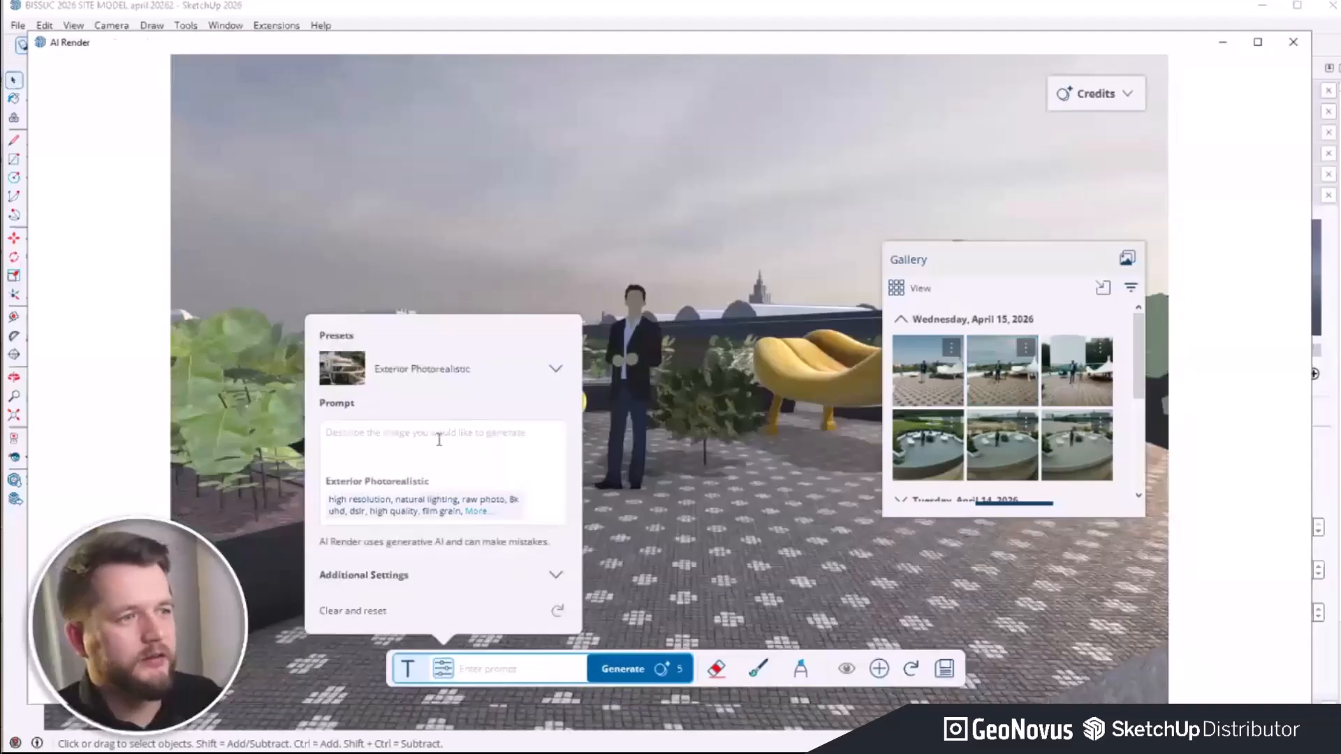
Step: Generate new Exterior Photorealistic renders of the rooftop with Respect model geometry set to 1.00
click(477, 377)
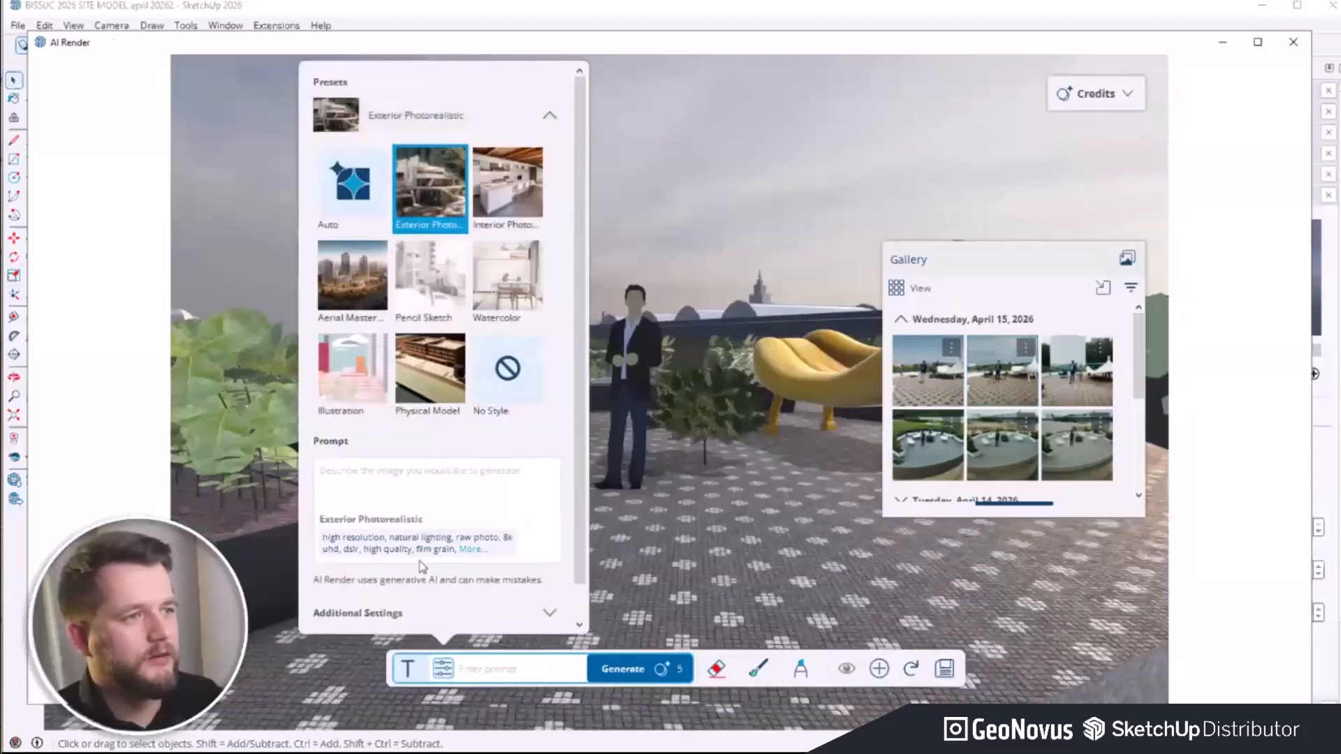
click(419, 613)
scroll(481, 545, down, 3)
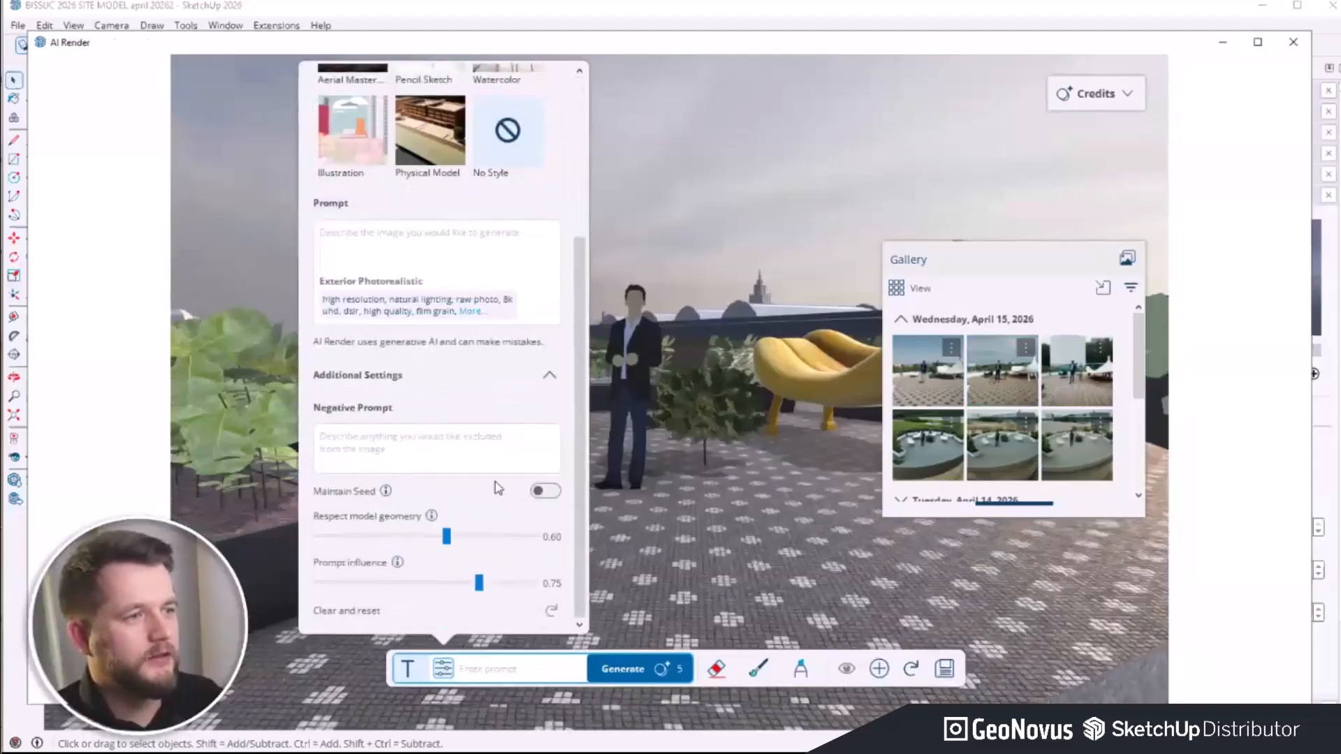
drag(447, 536, 545, 544)
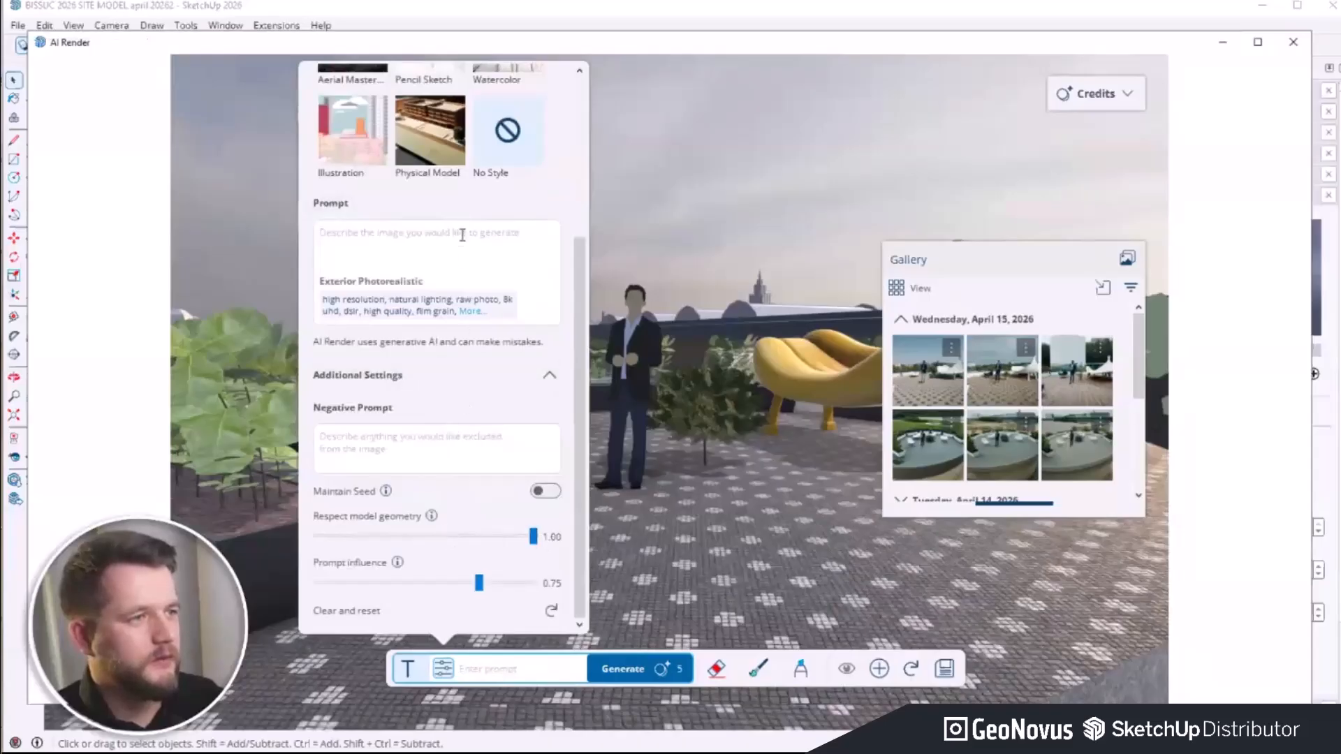
scroll(496, 285, up, 1)
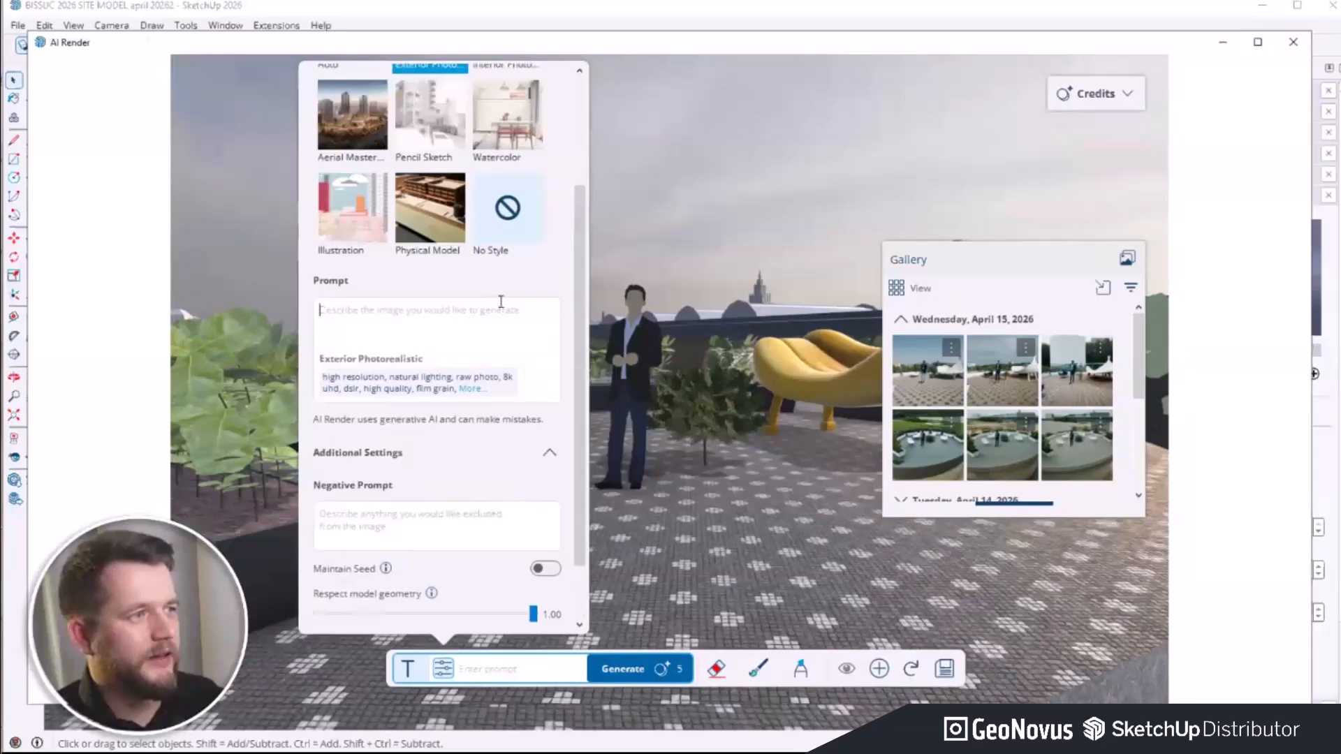
click(632, 660)
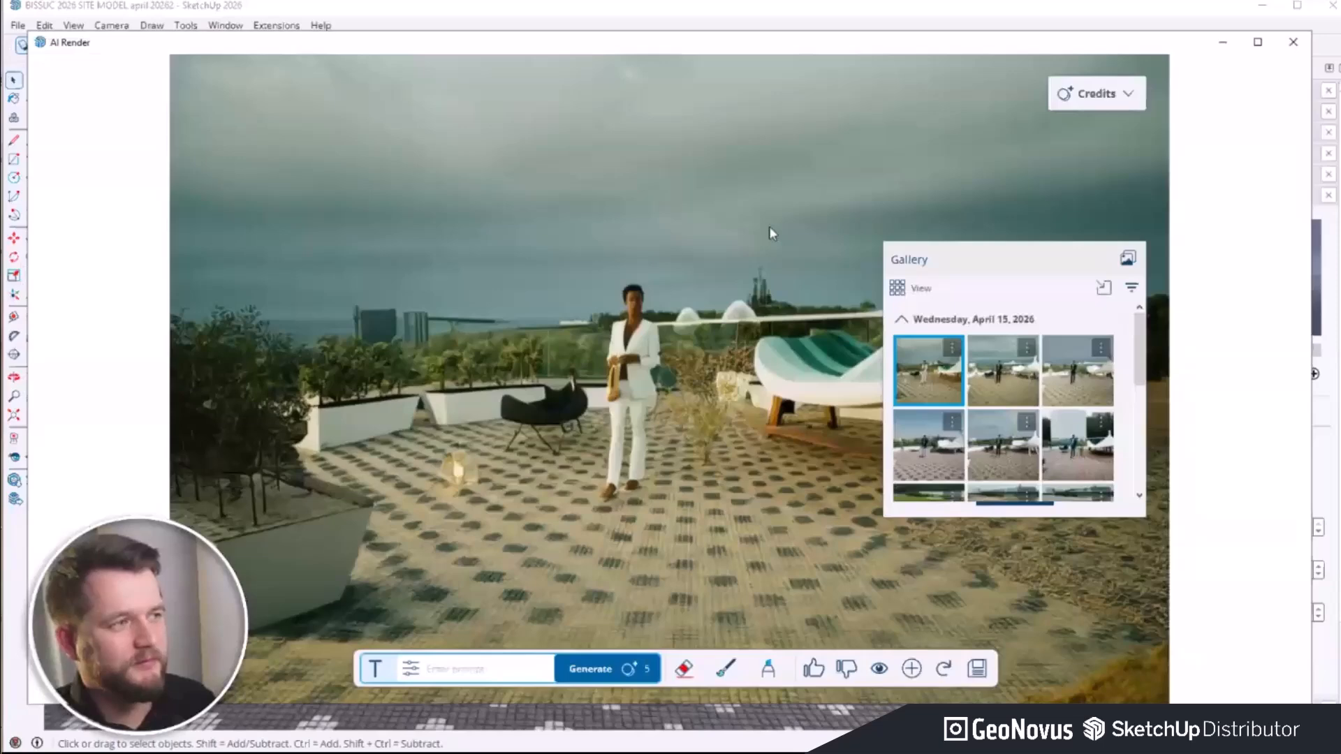
Step: Compare the three newest rooftop renders for how closely they follow the banana benches, planters and floor tiles
click(1003, 377)
click(1069, 391)
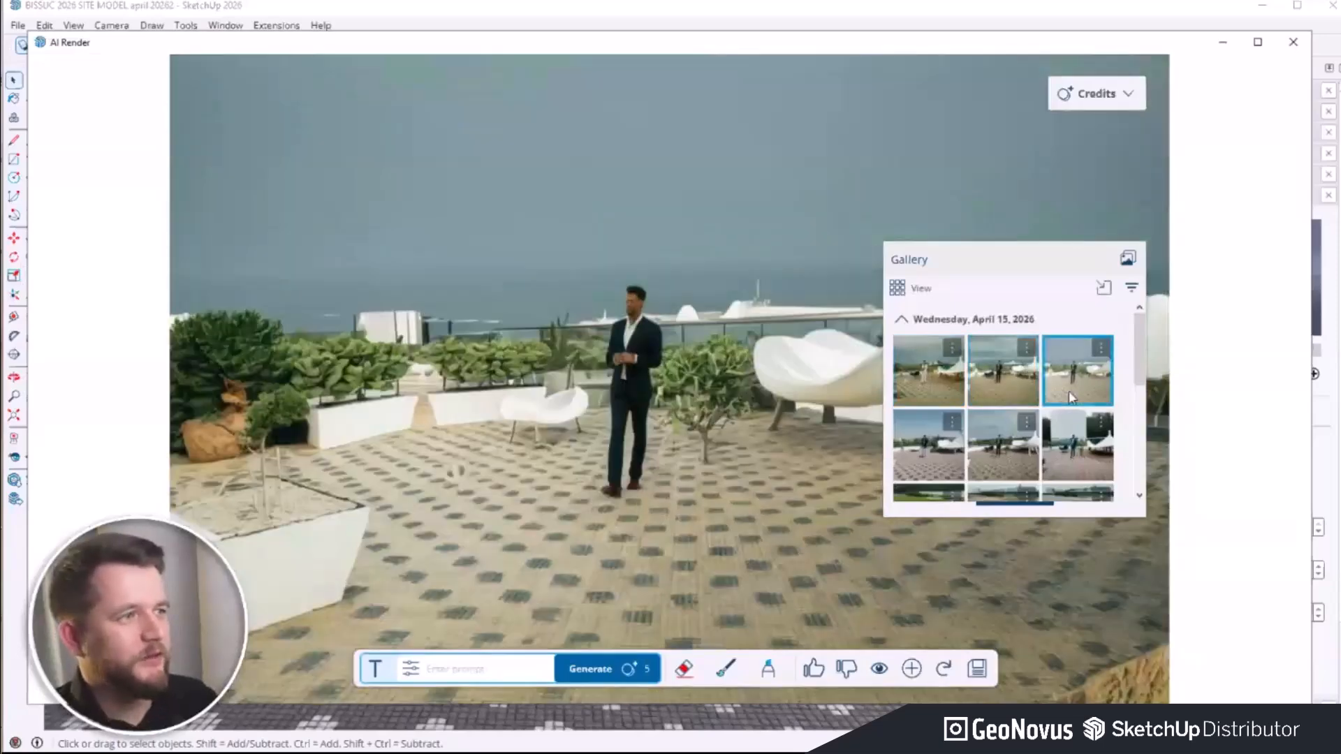
click(1021, 388)
click(948, 382)
click(1062, 398)
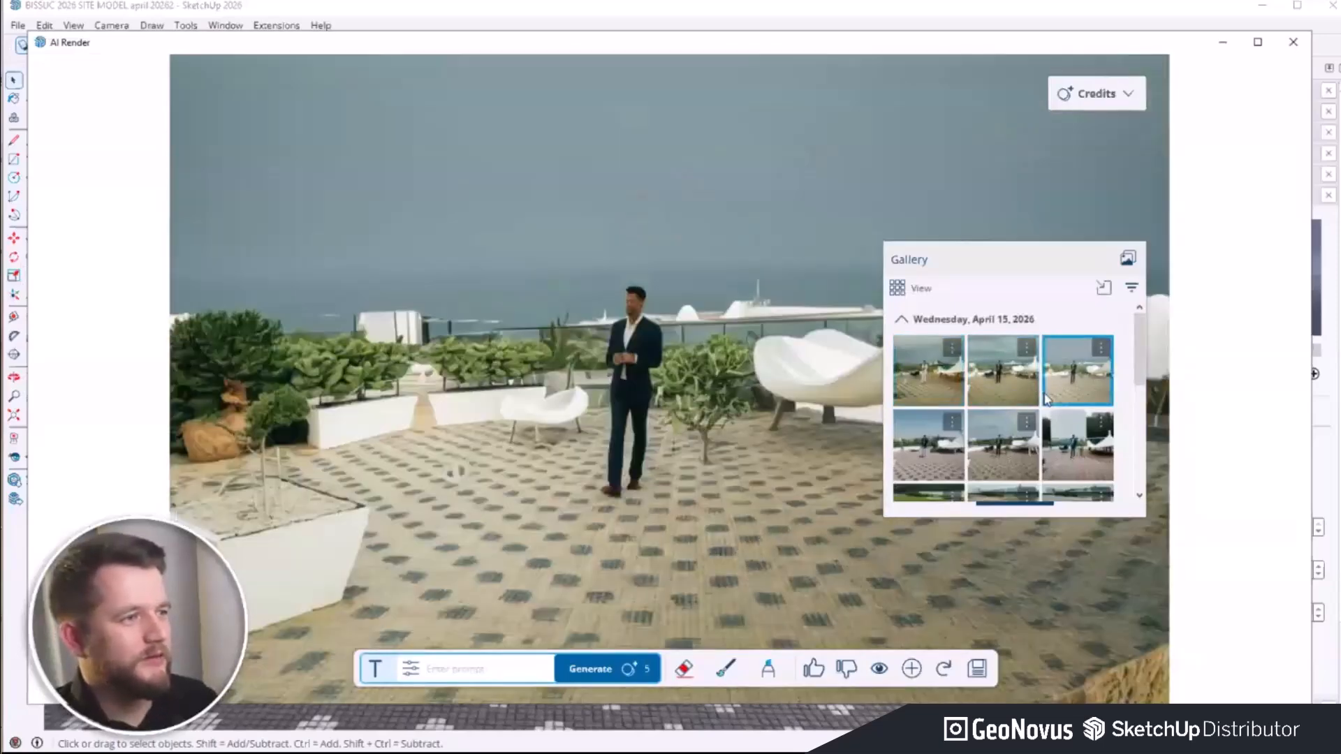
click(1001, 384)
click(955, 383)
click(1004, 384)
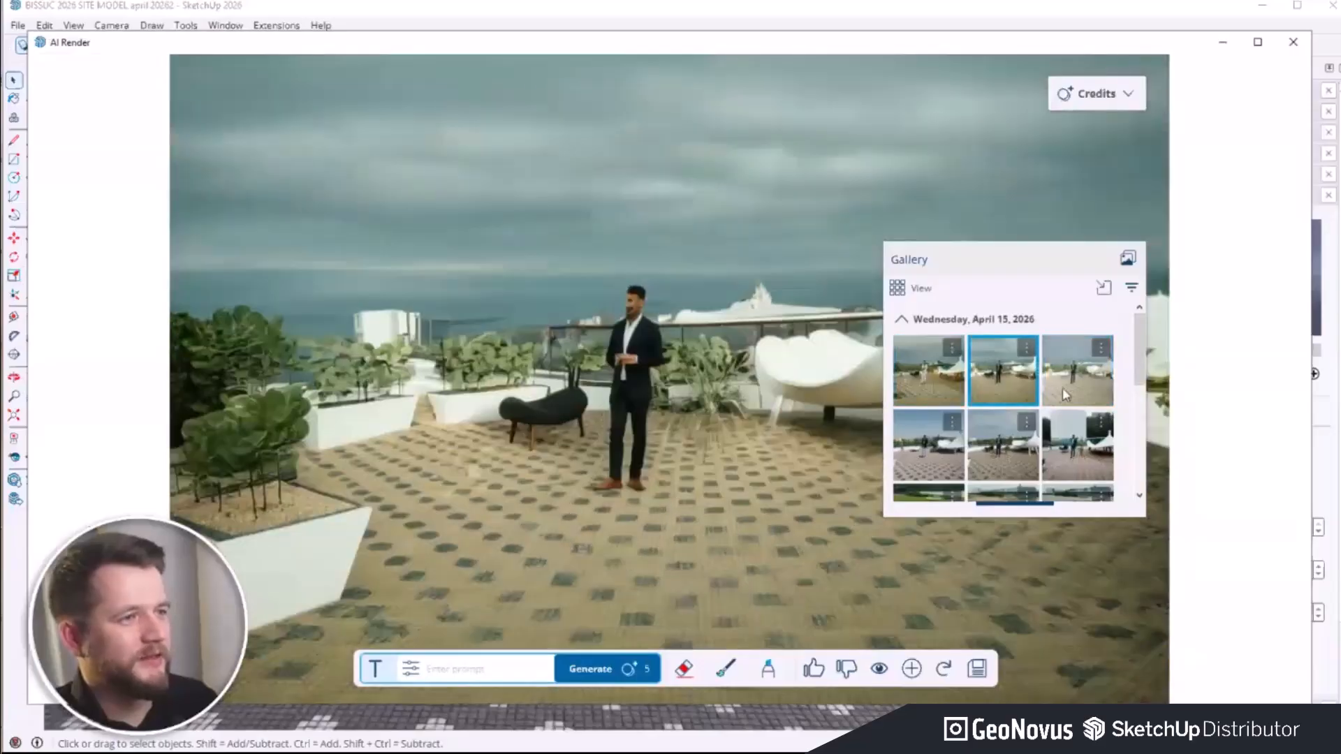
click(1062, 387)
click(954, 387)
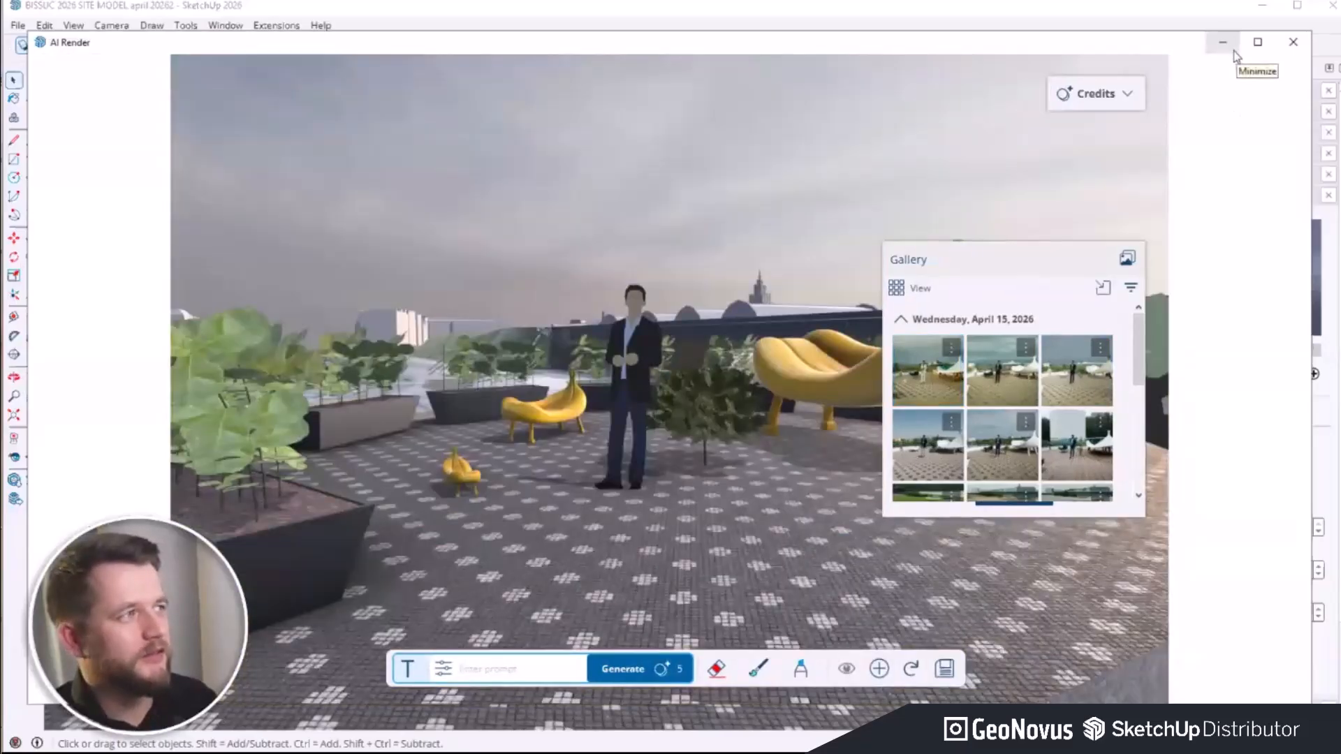
Step: Minimise AI Render, switch to Snipping Tool and capture a new snip of the SketchUp rooftop view
click(1233, 52)
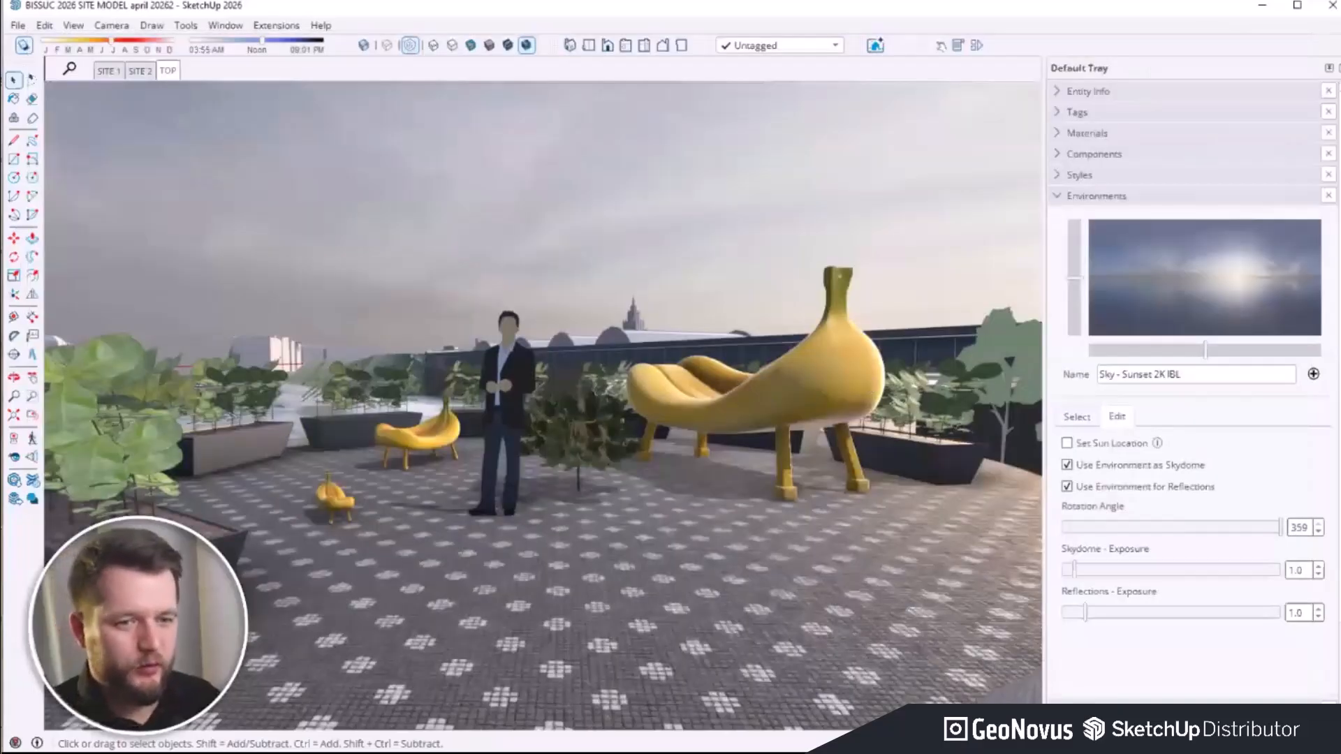
key(alt+Tab)
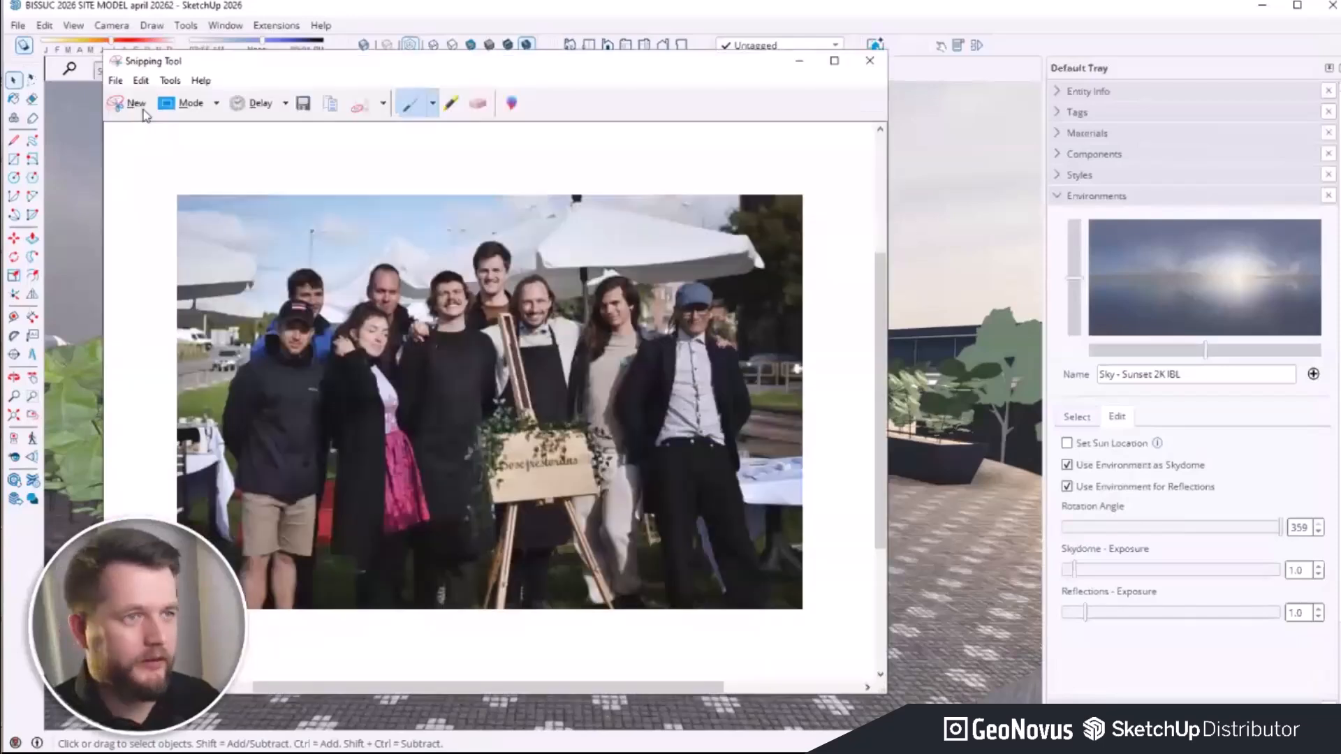
click(135, 105)
drag(73, 98, 996, 717)
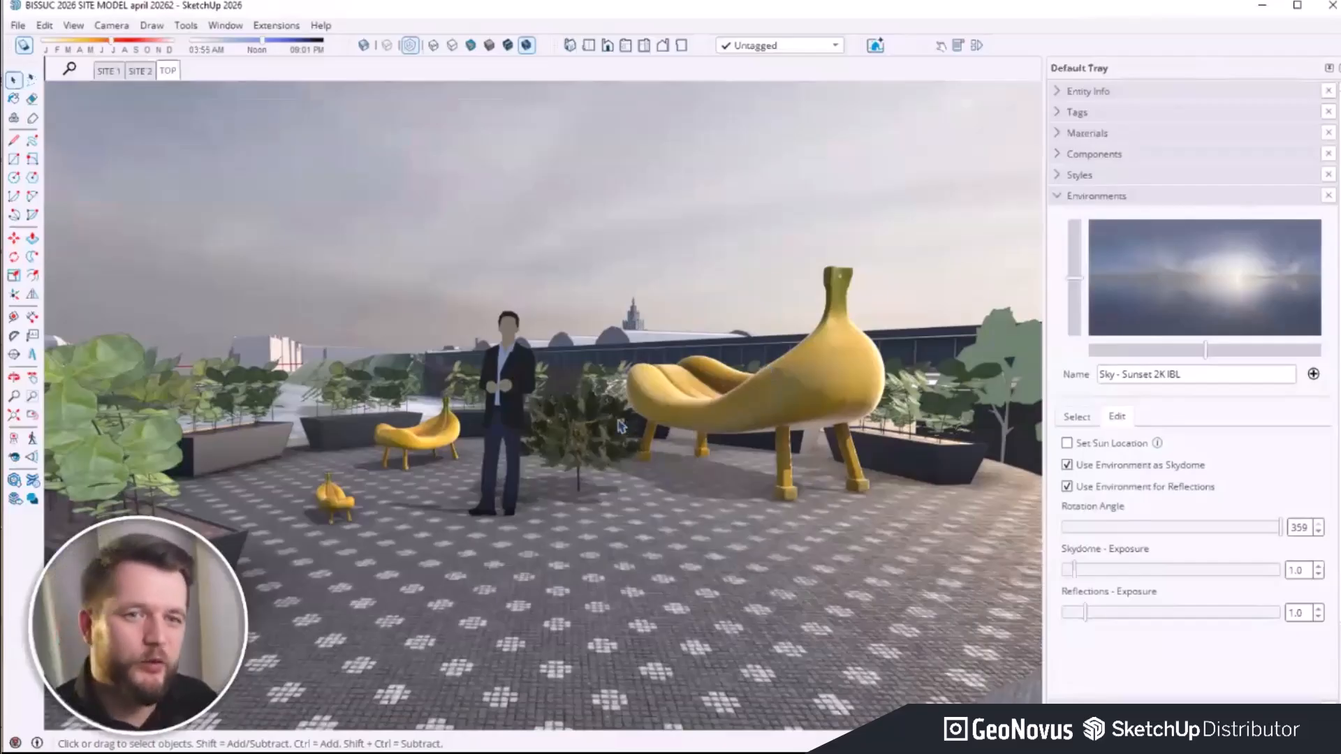
Step: Set the AI Render preset to Auto for a wider view showing the round roof's edge, planters and banana benches
scroll(621, 426, down, 1)
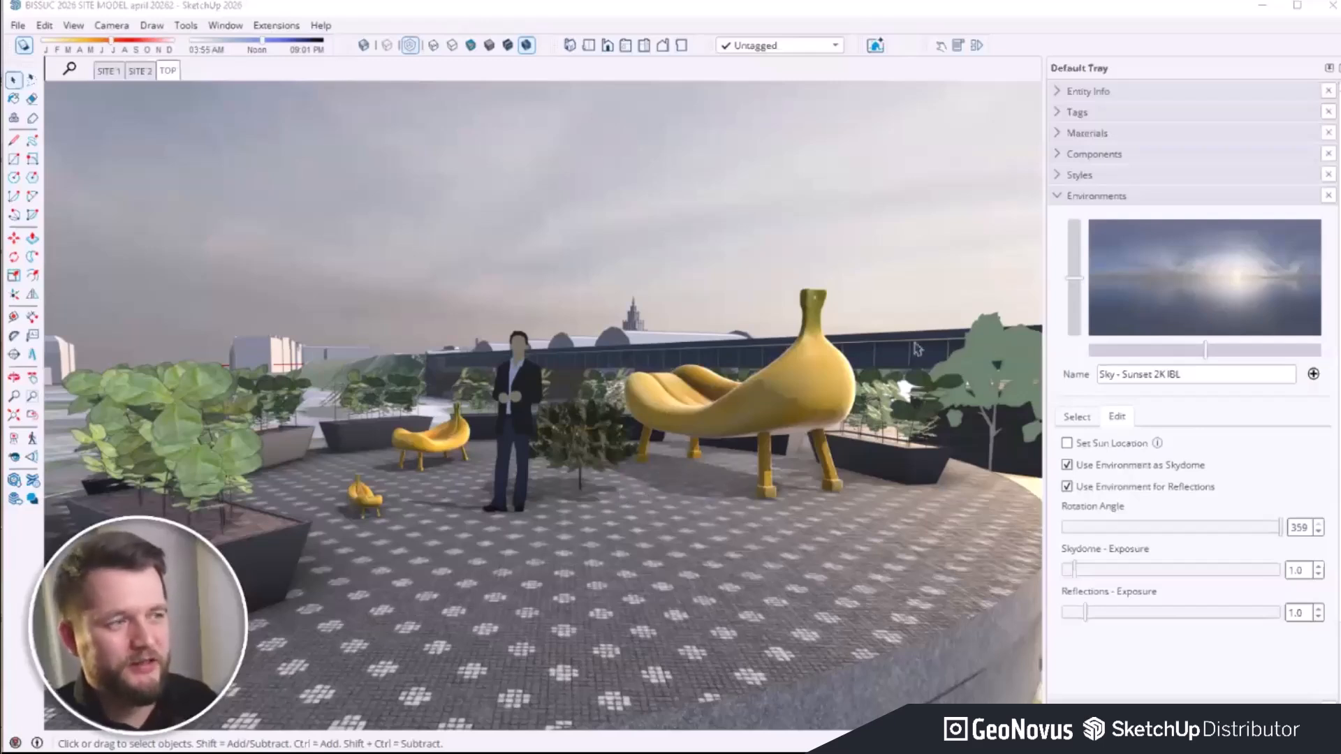
middle_drag(891, 352, 794, 376)
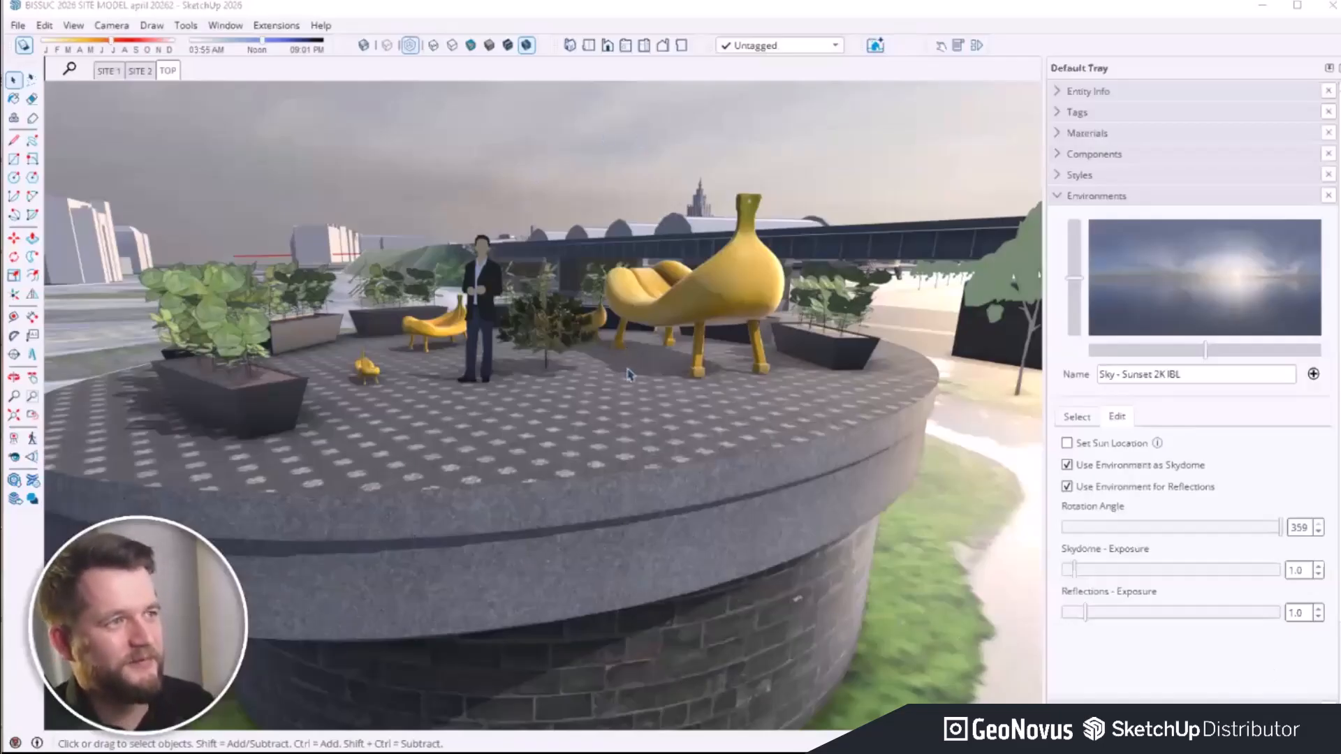
scroll(632, 372, up, 2)
scroll(635, 372, down, 2)
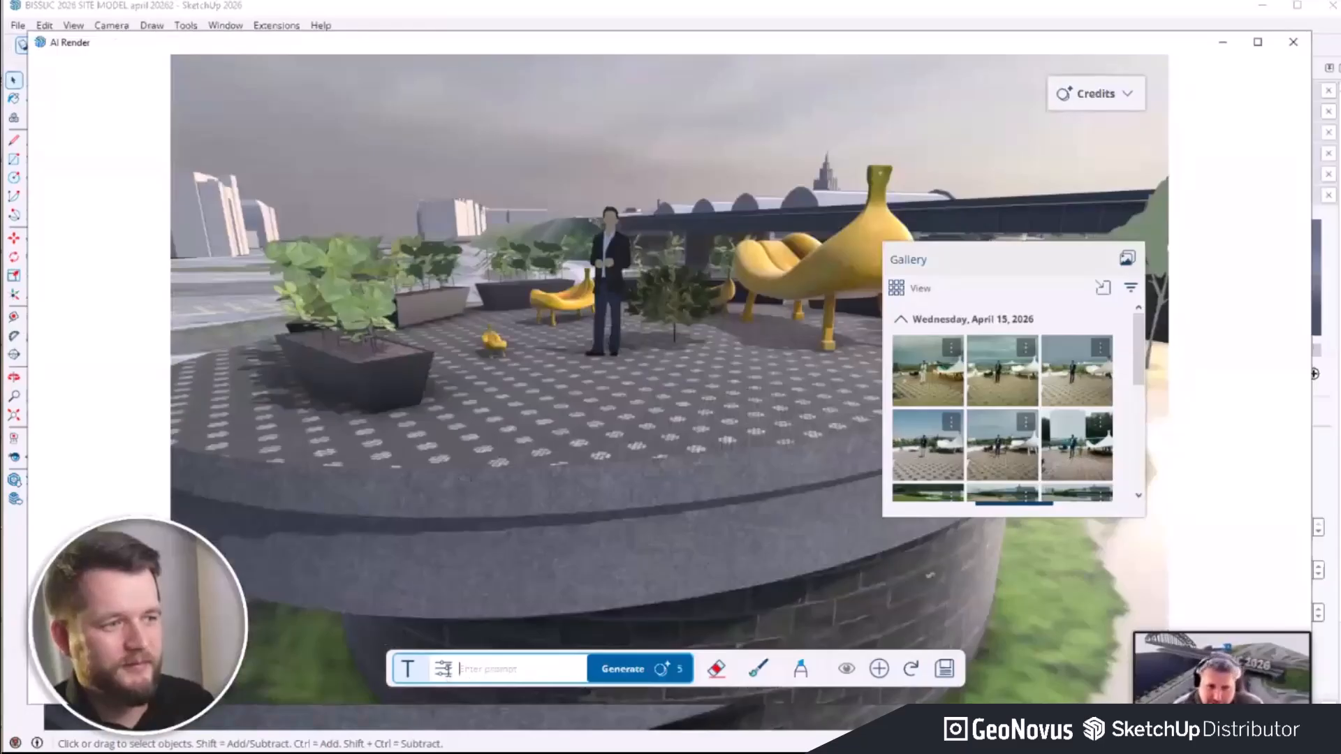
click(465, 667)
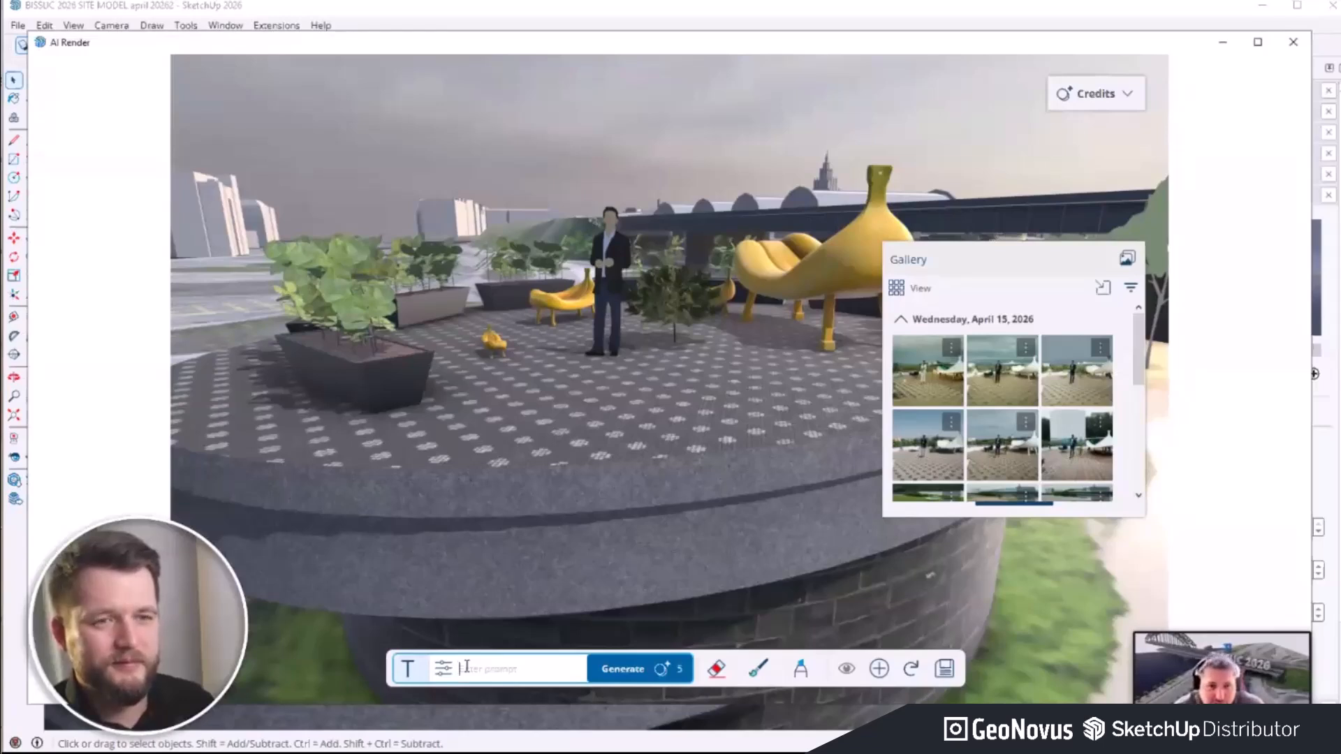
click(444, 667)
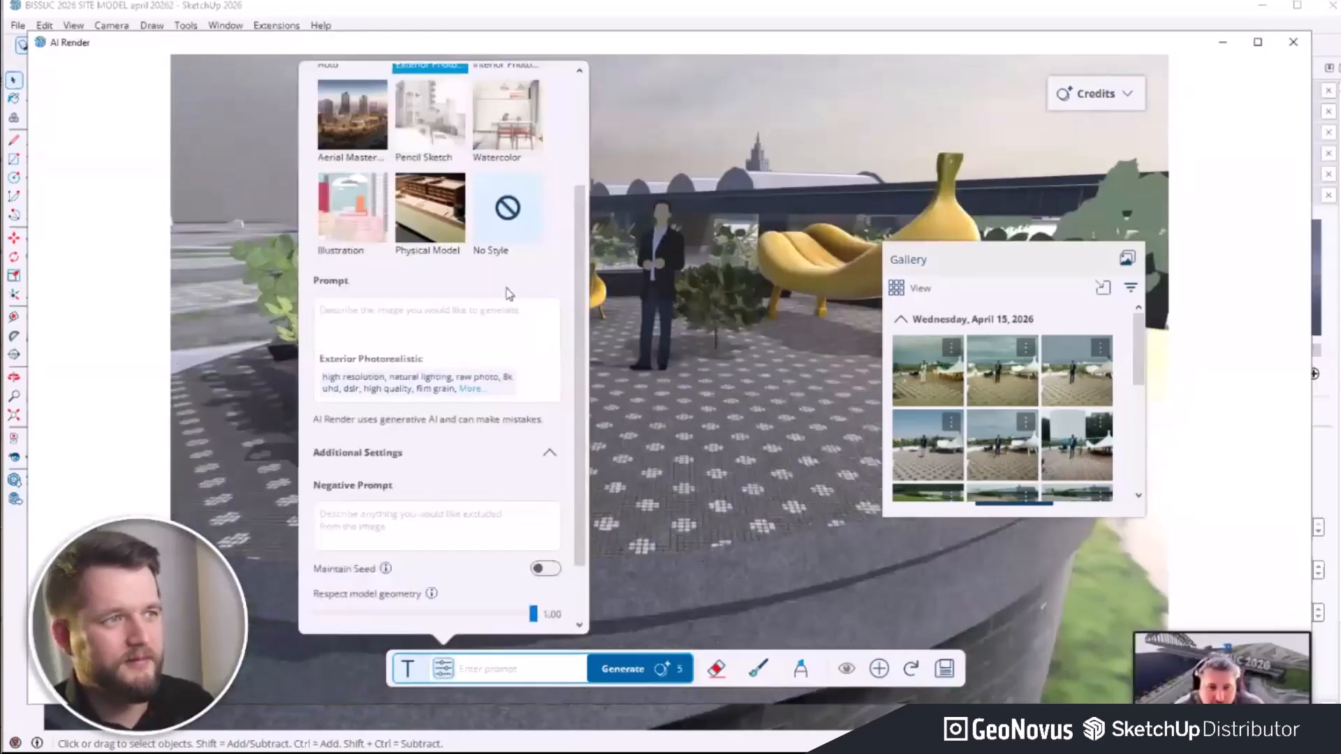
scroll(510, 293, up, 5)
click(358, 116)
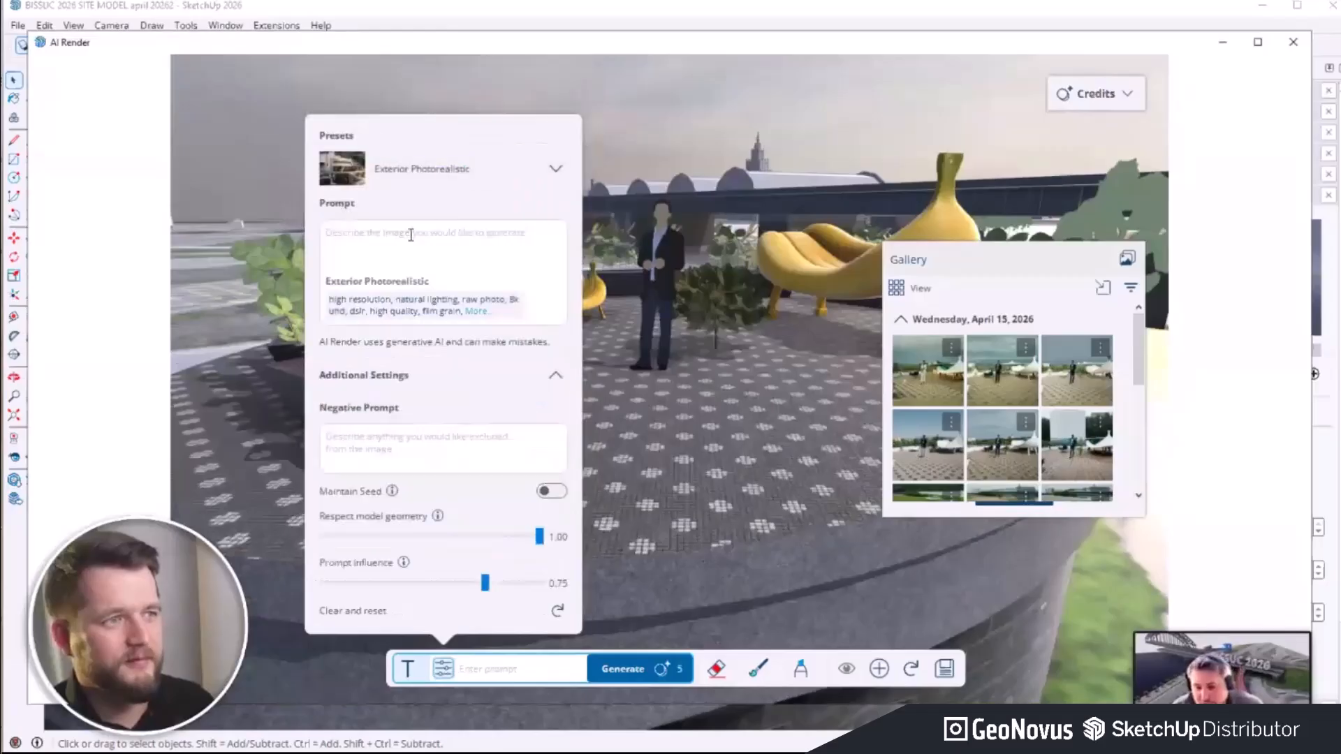
click(419, 178)
click(378, 212)
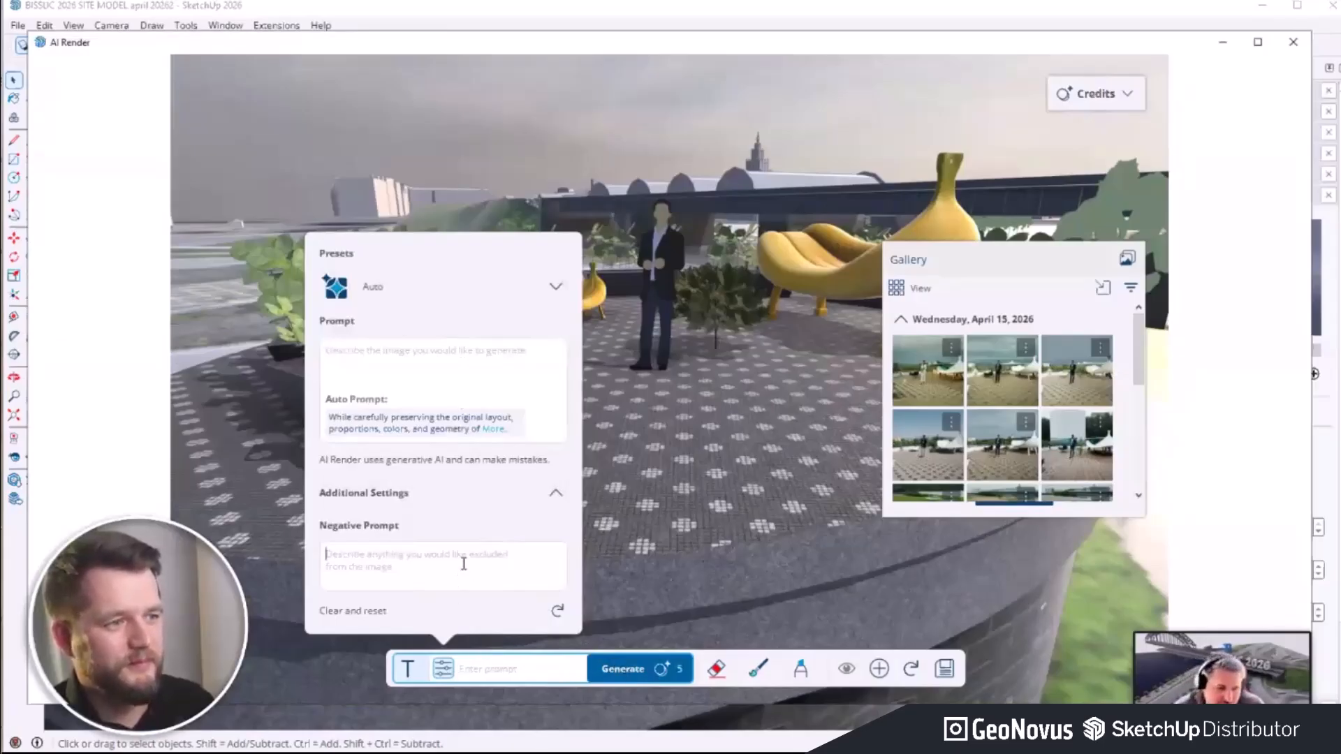
Step: Generate AI renders of the wider round roof view with the Auto preset and collapse the gallery to show the full image
click(620, 668)
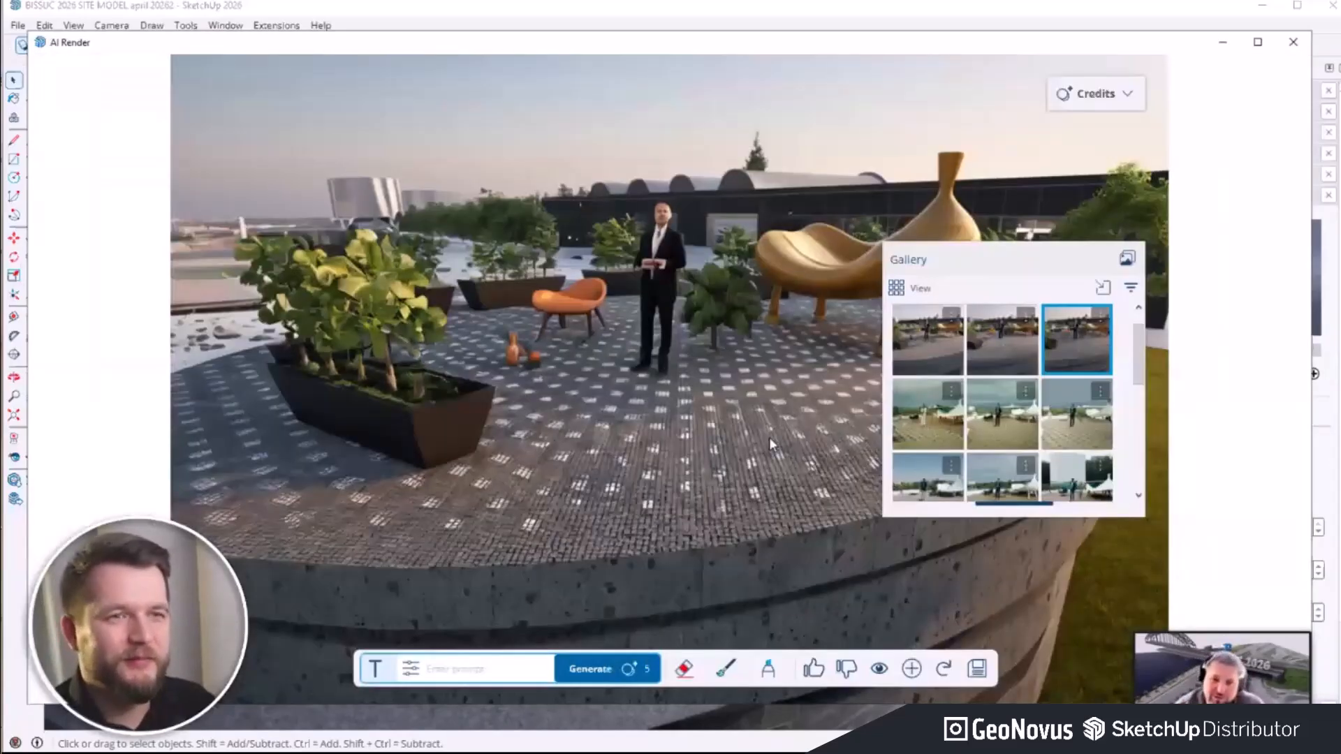
click(1051, 259)
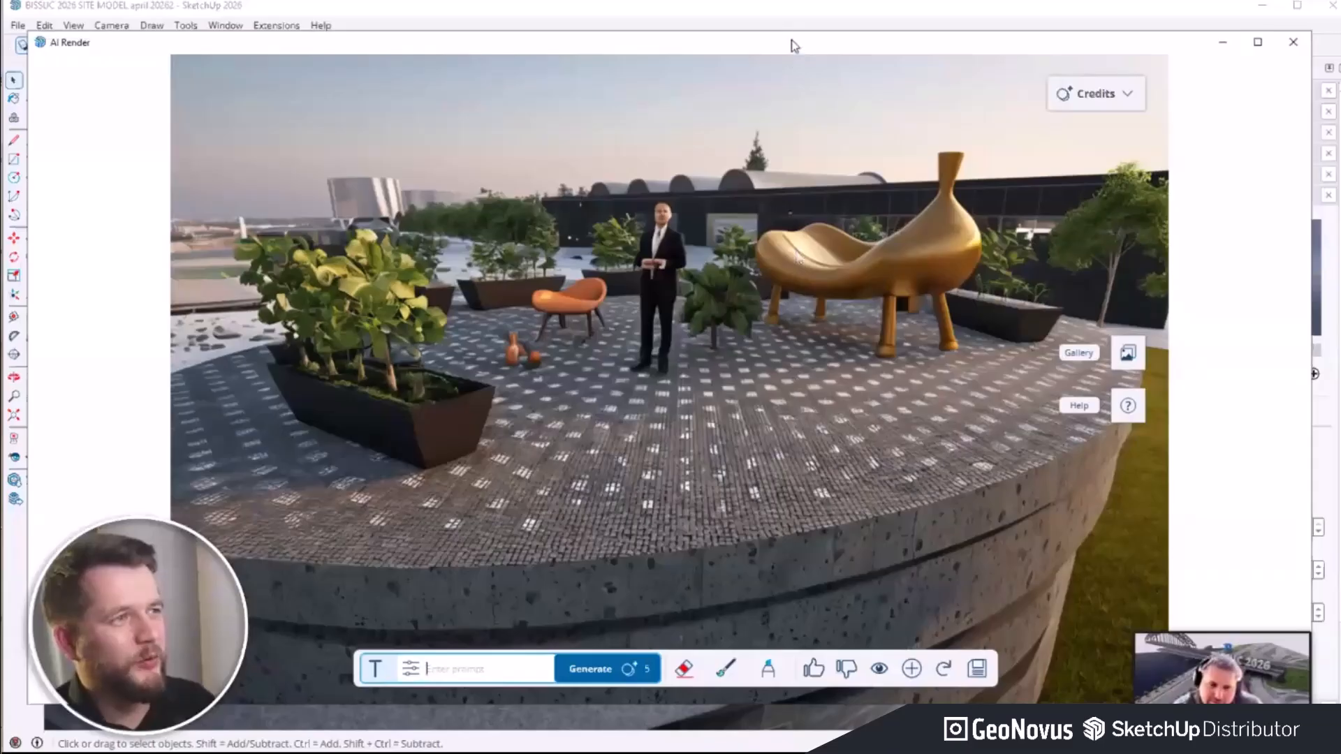
Step: Move the AI Render window down to compare the new render with the SketchUp rooftop view behind it, and return it upwards
drag(793, 46, 725, 60)
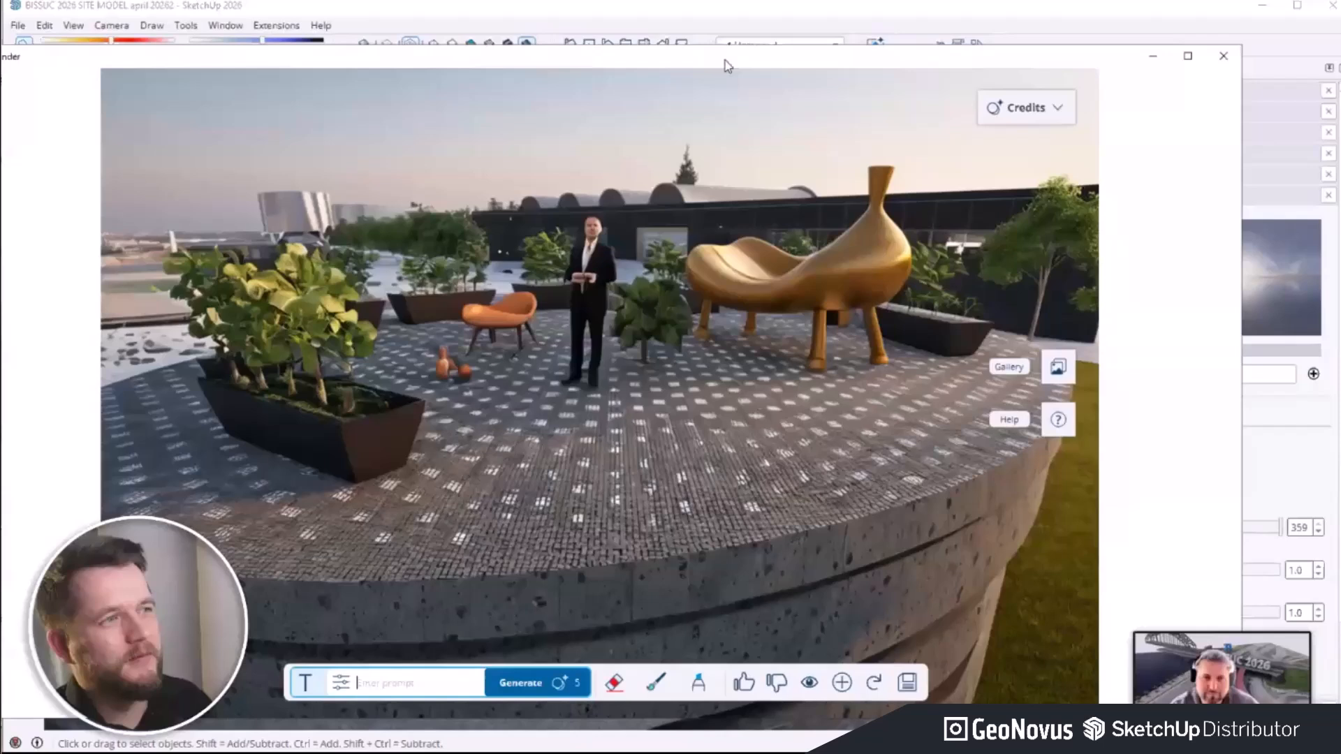
drag(725, 60, 748, 77)
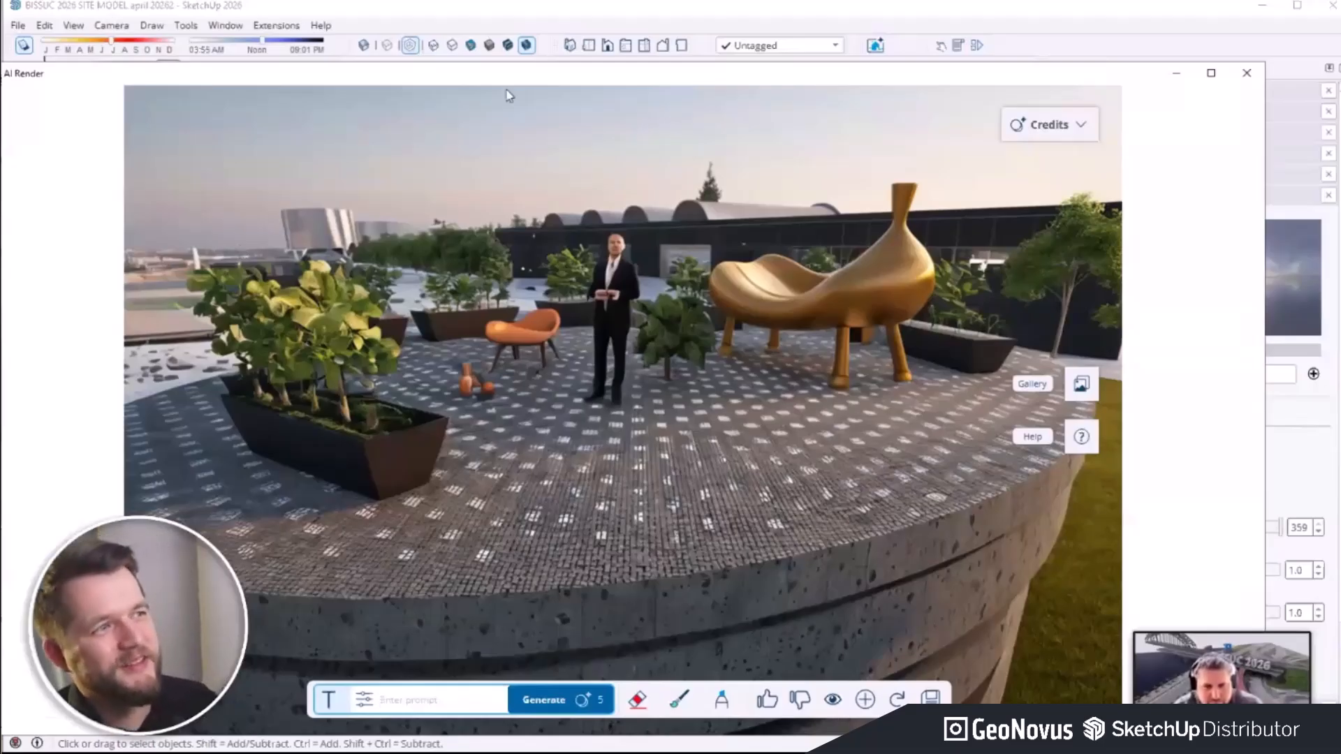
drag(527, 78, 522, 279)
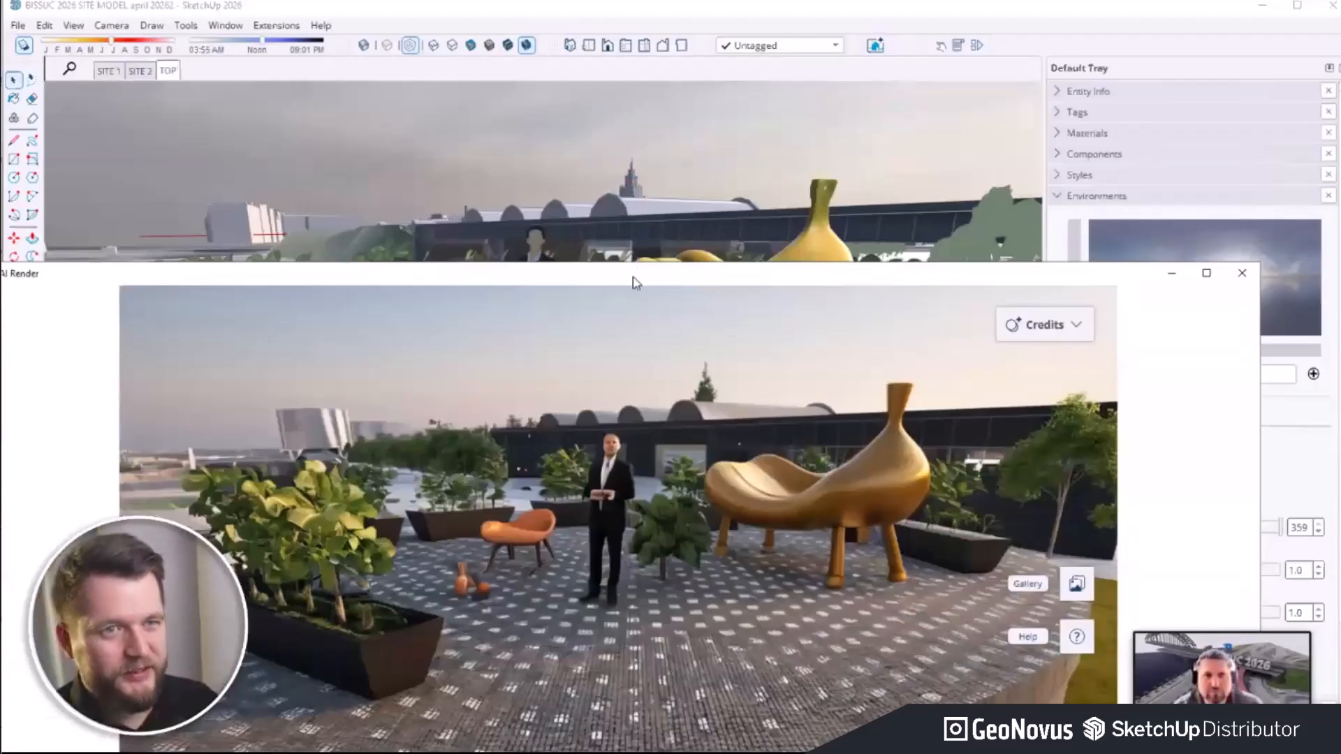
drag(636, 275, 614, 40)
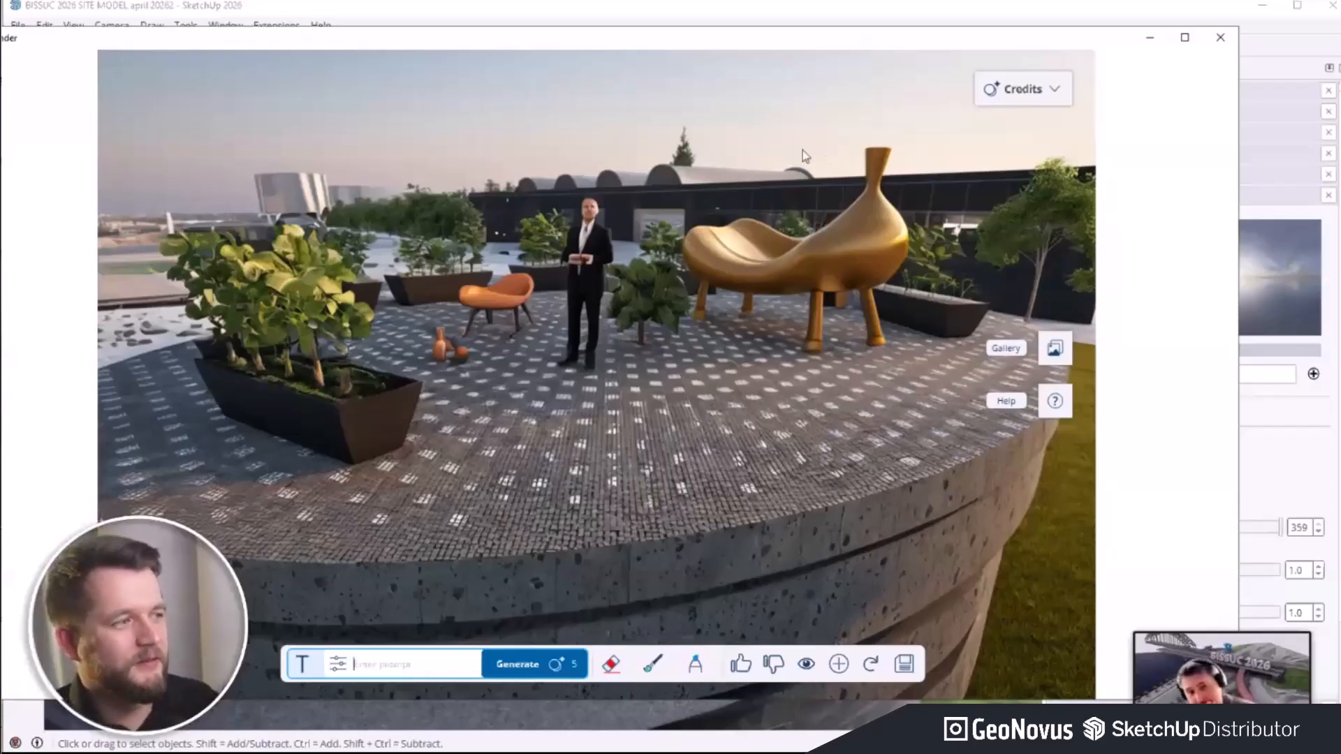
mouse_move(1250, 631)
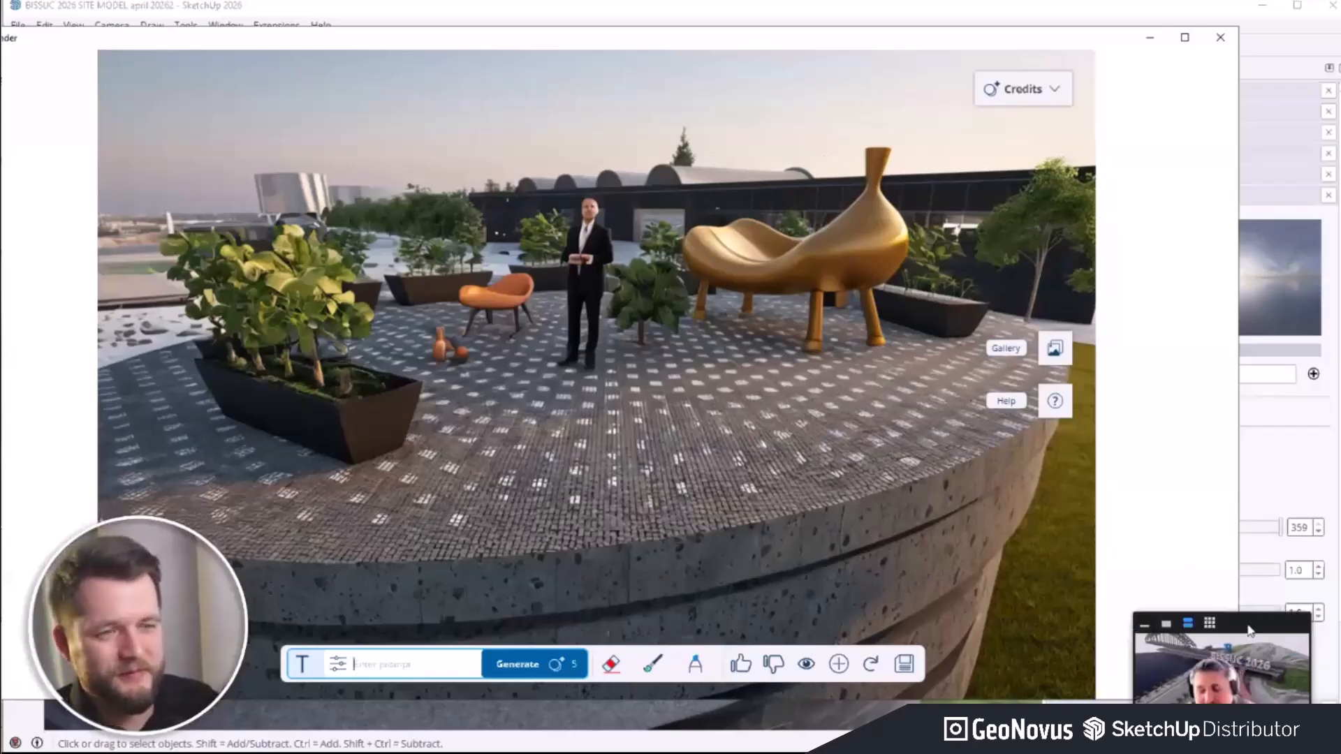